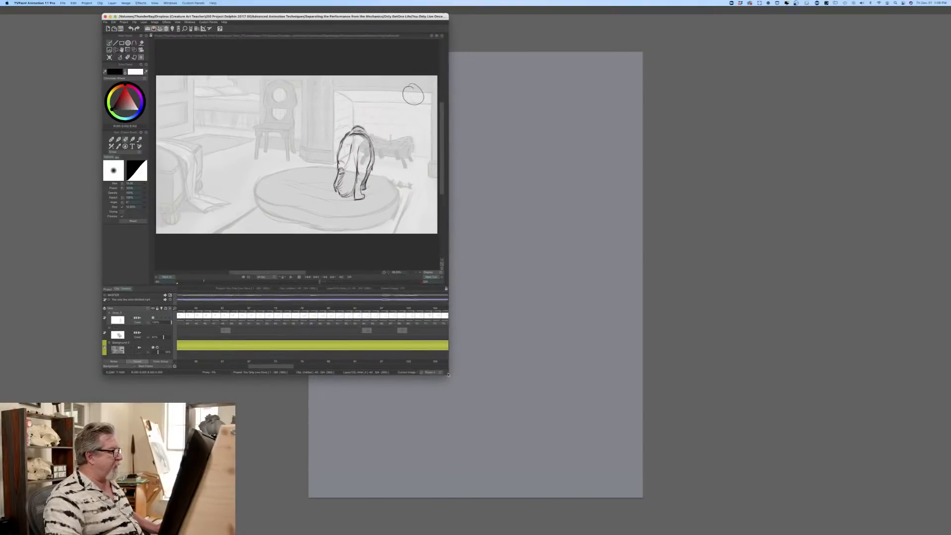
# Step: Reposition the TVPaint Animation window near the centre of the screen and enlarge it to show the scene bigger
pyautogui.moveTo(280, 17); pyautogui.dragTo(472, 84)
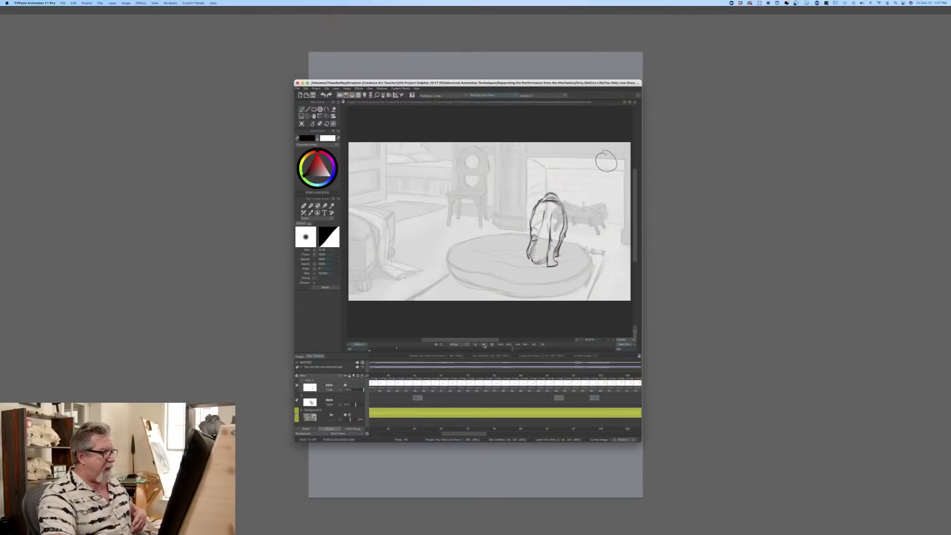
pyautogui.moveTo(431, 79); pyautogui.dragTo(368, 60)
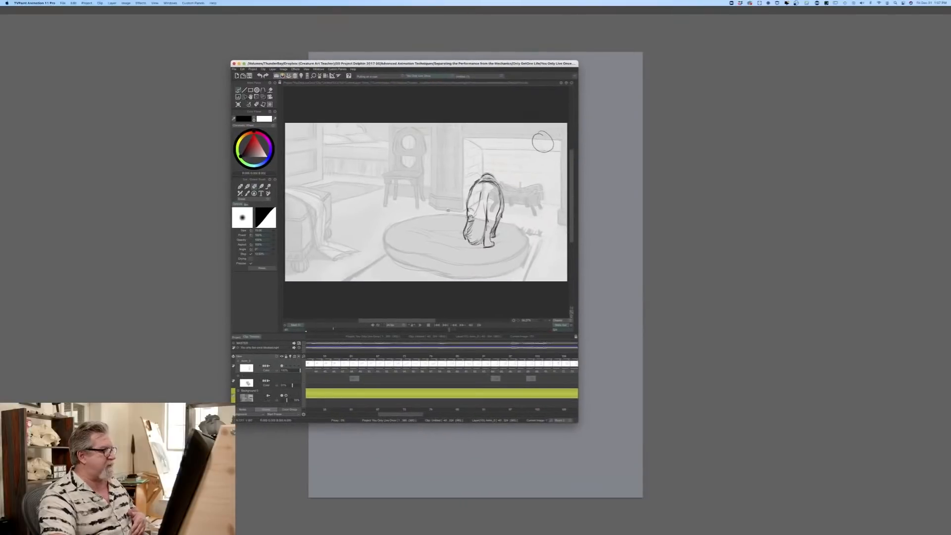
pyautogui.moveTo(576, 422); pyautogui.dragTo(666, 454)
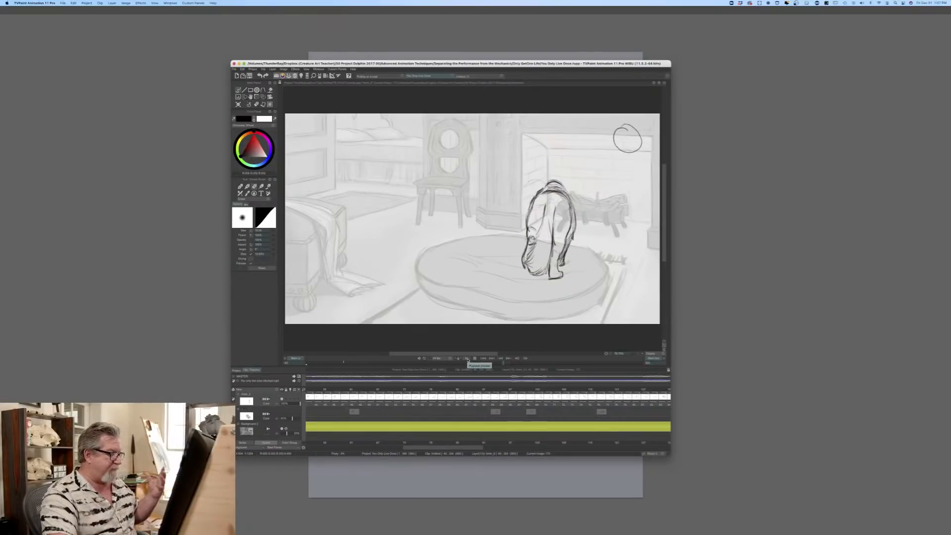
# Step: Play back the rough dog animation with the sound volume raised, and stop it when the dog is lying on the cushion
pyautogui.click(467, 359)
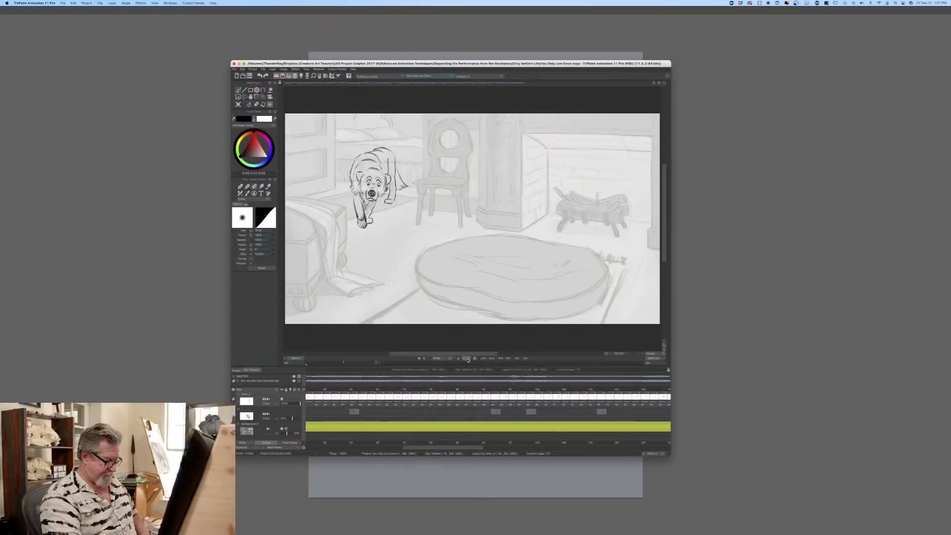
pyautogui.press('XF86AudioRaiseVolume')
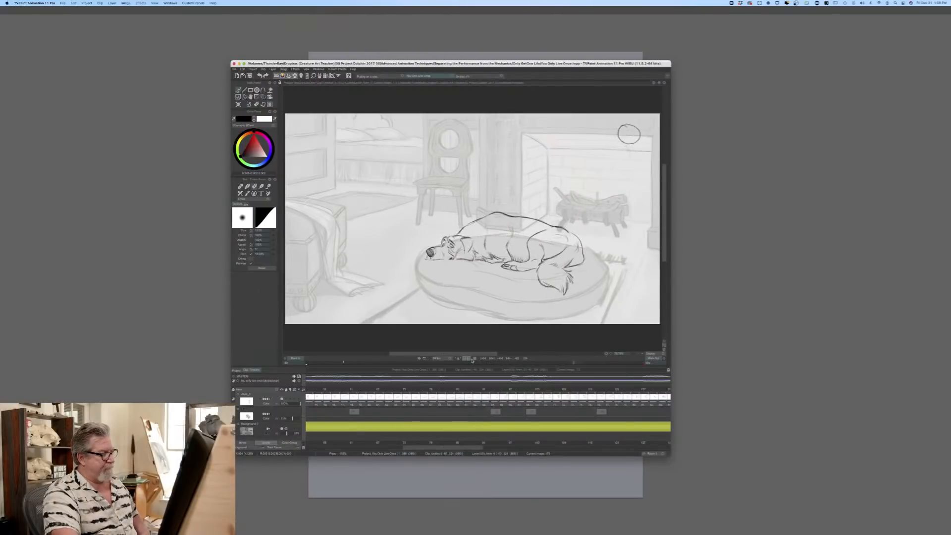
pyautogui.click(475, 358)
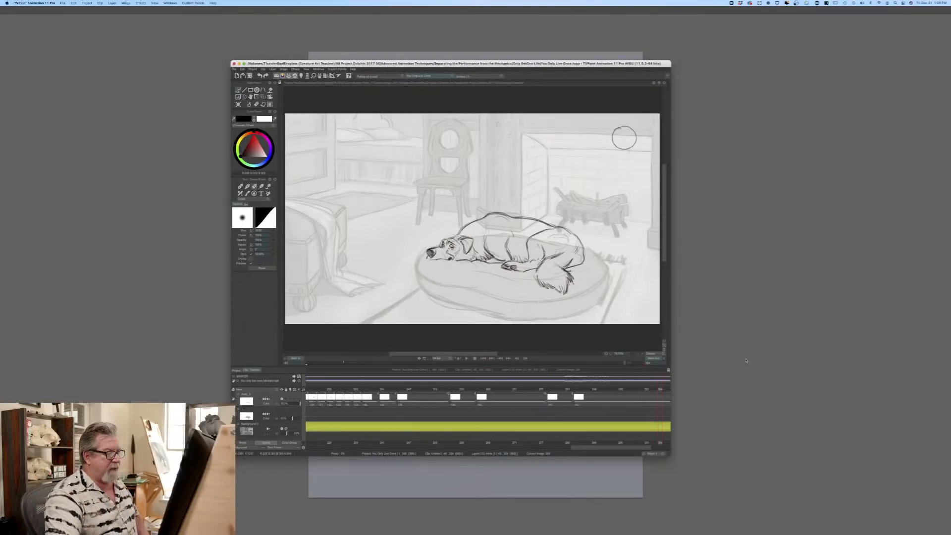
# Step: Switch to Photoshop, set the foreground colour to a near-black blue-grey and prepare the Brush tool with a larger tip
pyautogui.press('super+Tab')
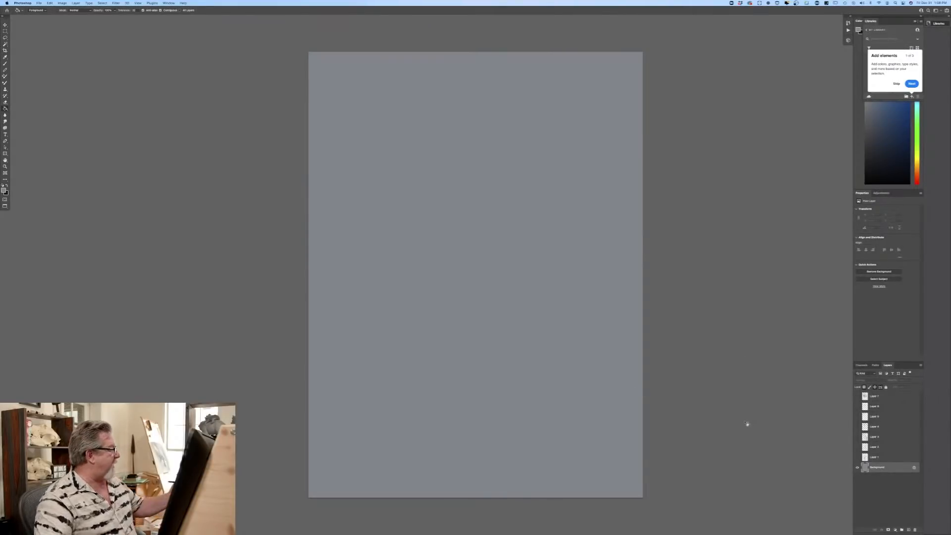
pyautogui.click(5, 192)
pyautogui.click(165, 198)
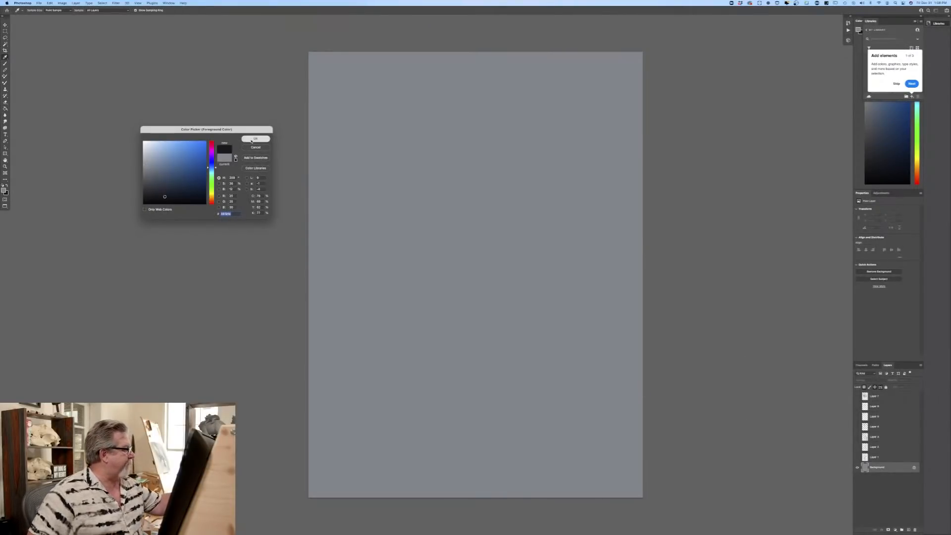
pyautogui.click(252, 139)
pyautogui.press('b')
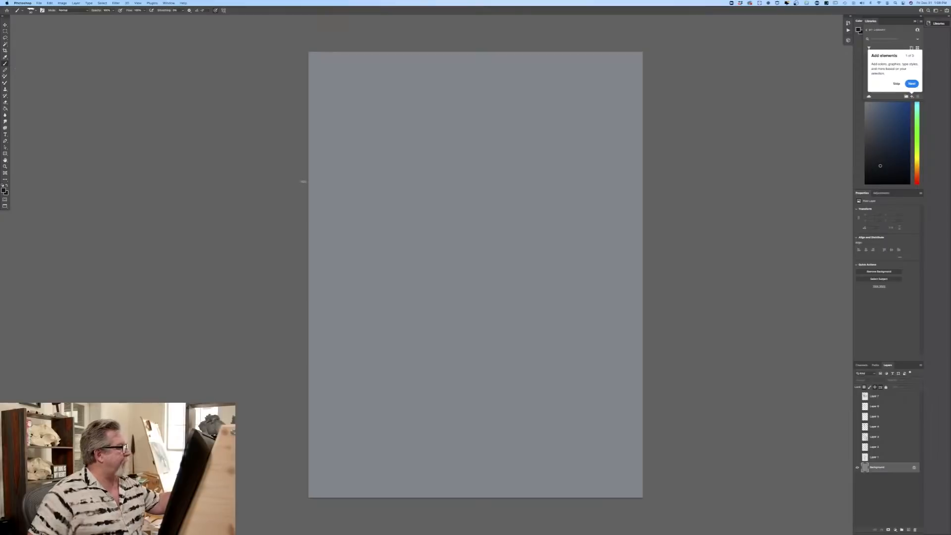
pyautogui.press(']')
pyautogui.press(']')
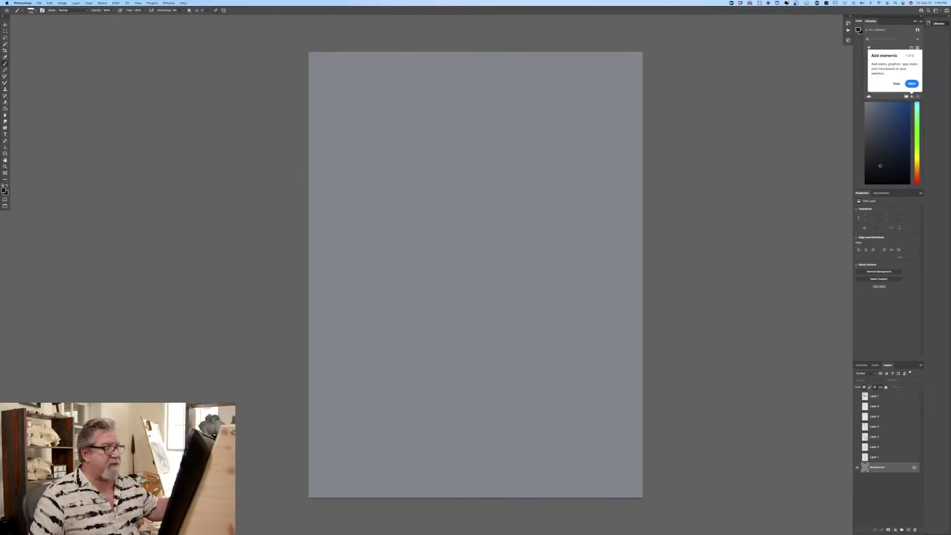
# Step: Add a new layer above the Background and sketch a bear's round head with arcs for the neck and shoulder hump above it
pyautogui.click(908, 528)
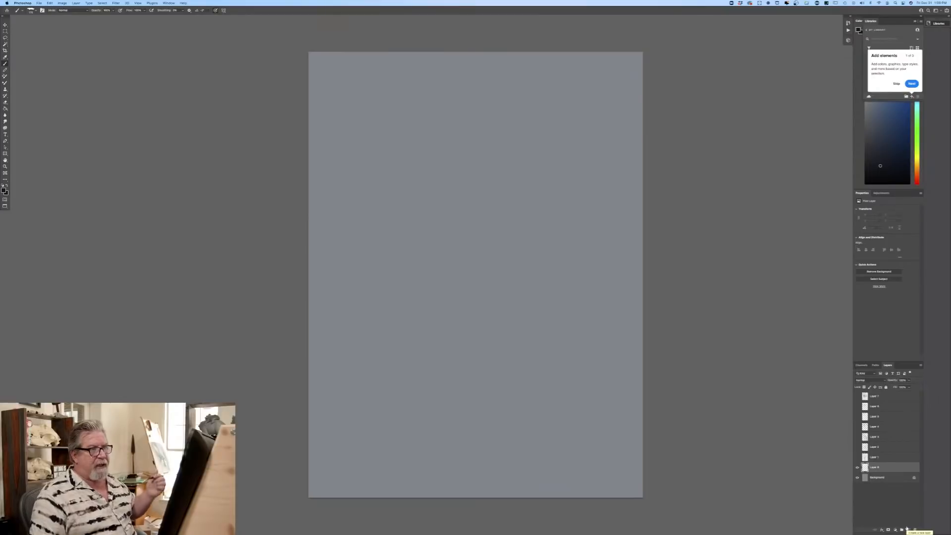
pyautogui.moveTo(398, 216)
pyautogui.mouseDown()
pyautogui.moveTo(410, 261)
pyautogui.moveTo(364, 196)
pyautogui.moveTo(482, 211)
pyautogui.moveTo(408, 267)
pyautogui.mouseUp()
pyautogui.press('super+equal')
pyautogui.moveTo(372, 153)
pyautogui.mouseDown()
pyautogui.moveTo(477, 143)
pyautogui.moveTo(362, 172)
pyautogui.moveTo(381, 121)
pyautogui.moveTo(461, 78)
pyautogui.mouseUp()
pyautogui.moveTo(452, 79); pyautogui.dragTo(513, 151)
pyautogui.moveTo(382, 137); pyautogui.dragTo(382, 118)
pyautogui.moveTo(415, 76); pyautogui.dragTo(488, 97)
pyautogui.moveTo(380, 90); pyautogui.dragTo(446, 75)
pyautogui.moveTo(372, 109); pyautogui.dragTo(429, 57)
pyautogui.moveTo(475, 78)
pyautogui.mouseDown()
pyautogui.moveTo(515, 129)
pyautogui.moveTo(414, 61)
pyautogui.mouseUp()
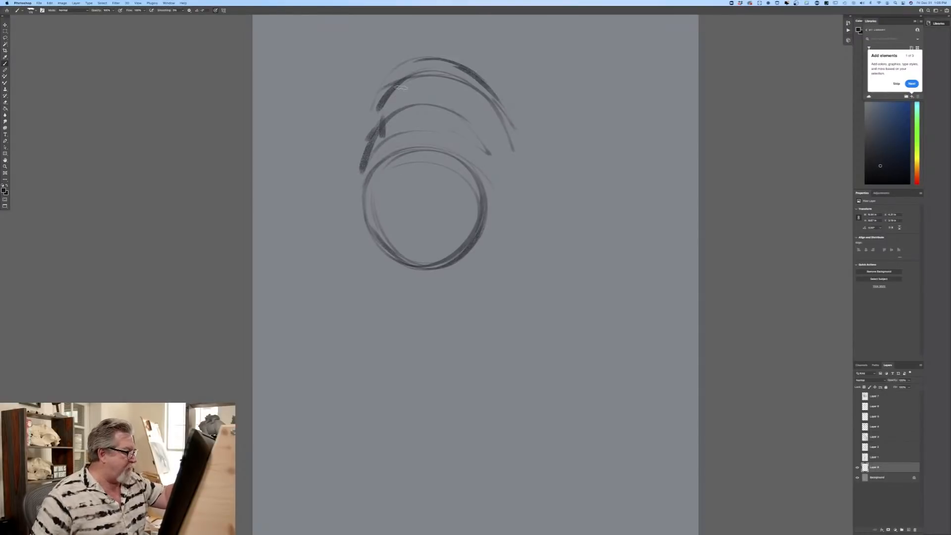
# Step: Sketch the neck contour beside the head, the curve of the back and rump, and the near shoulder line
pyautogui.moveTo(406, 102); pyautogui.dragTo(470, 116)
pyautogui.moveTo(401, 110)
pyautogui.mouseDown()
pyautogui.moveTo(361, 170)
pyautogui.moveTo(364, 258)
pyautogui.mouseUp()
pyautogui.click(348, 189)
pyautogui.moveTo(347, 179); pyautogui.dragTo(352, 143)
pyautogui.moveTo(518, 130)
pyautogui.mouseDown()
pyautogui.moveTo(551, 161)
pyautogui.moveTo(598, 263)
pyautogui.mouseUp()
pyautogui.moveTo(590, 209); pyautogui.dragTo(604, 291)
pyautogui.moveTo(573, 182); pyautogui.dragTo(596, 226)
pyautogui.moveTo(522, 258); pyautogui.dragTo(516, 302)
pyautogui.moveTo(513, 148); pyautogui.dragTo(530, 277)
pyautogui.moveTo(518, 141)
pyautogui.mouseDown()
pyautogui.moveTo(543, 195)
pyautogui.moveTo(539, 277)
pyautogui.mouseUp()
pyautogui.moveTo(536, 255); pyautogui.dragTo(521, 301)
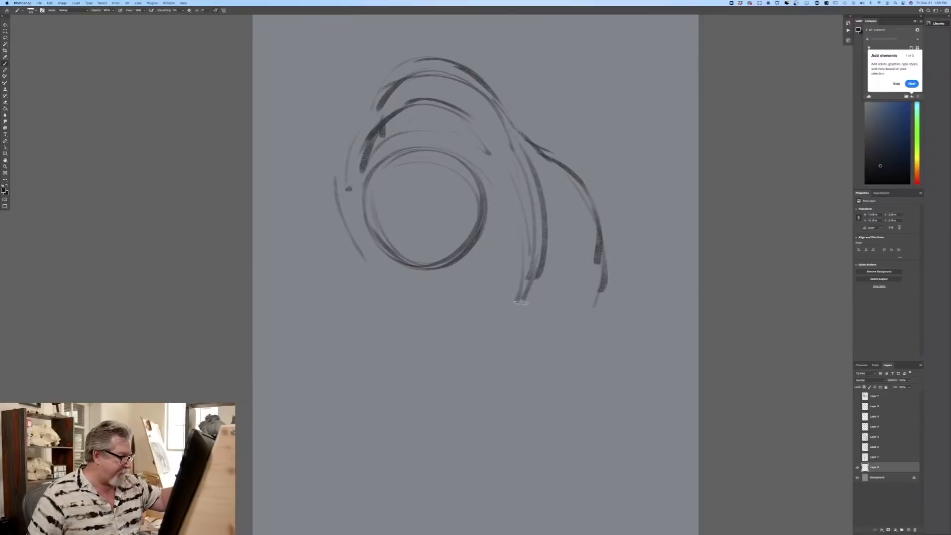
# Step: Draw the bear's two ears and lay in the horizontal eye guides and vertical centre line of the face
pyautogui.moveTo(353, 148); pyautogui.dragTo(355, 243)
pyautogui.moveTo(478, 170)
pyautogui.mouseDown()
pyautogui.moveTo(499, 181)
pyautogui.moveTo(488, 197)
pyautogui.mouseUp()
pyautogui.moveTo(359, 182); pyautogui.dragTo(368, 191)
pyautogui.moveTo(393, 227); pyautogui.dragTo(456, 221)
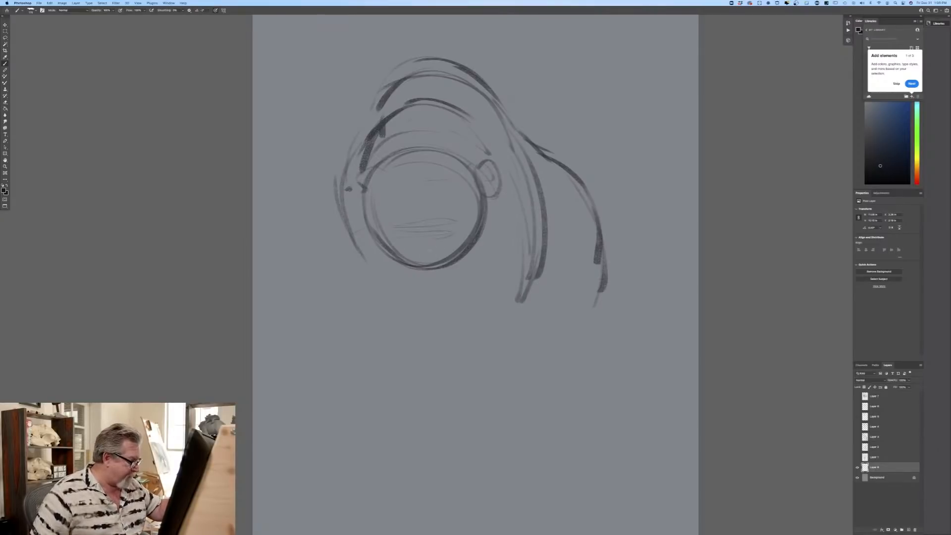
pyautogui.moveTo(423, 193); pyautogui.dragTo(421, 230)
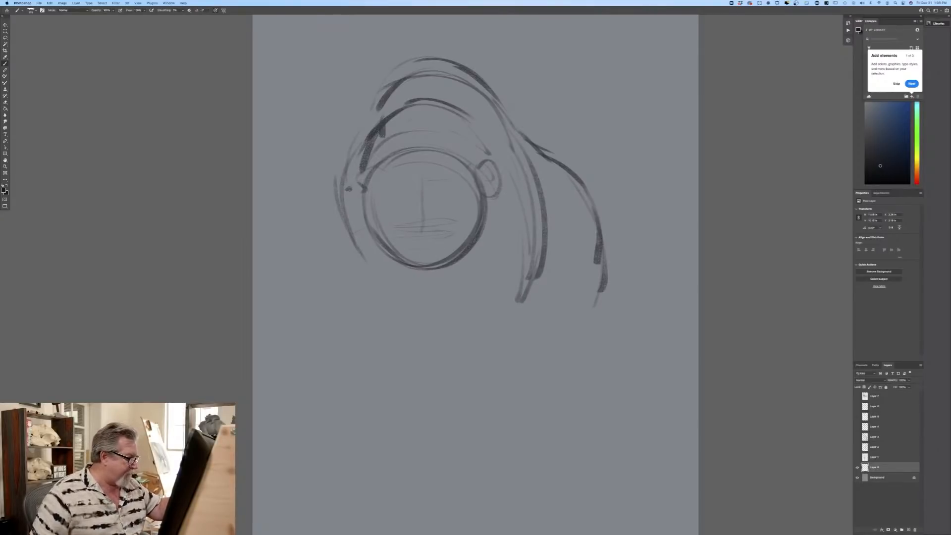
# Step: Sketch the forehead contours and brow arcs, place the two eyes, and draw the dark nose with a boxy muzzle
pyautogui.moveTo(390, 181); pyautogui.dragTo(377, 212)
pyautogui.moveTo(462, 185); pyautogui.dragTo(468, 218)
pyautogui.moveTo(400, 177); pyautogui.dragTo(420, 172)
pyautogui.moveTo(384, 224); pyautogui.dragTo(380, 213)
pyautogui.moveTo(395, 177); pyautogui.dragTo(384, 210)
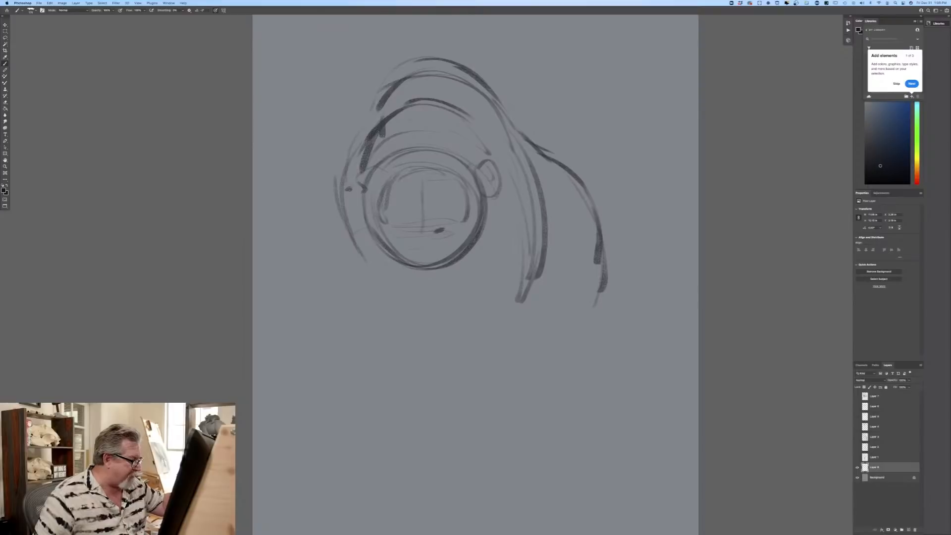
pyautogui.moveTo(401, 230)
pyautogui.mouseDown()
pyautogui.moveTo(424, 244)
pyautogui.moveTo(444, 208)
pyautogui.mouseUp()
pyautogui.moveTo(392, 221); pyautogui.dragTo(412, 215)
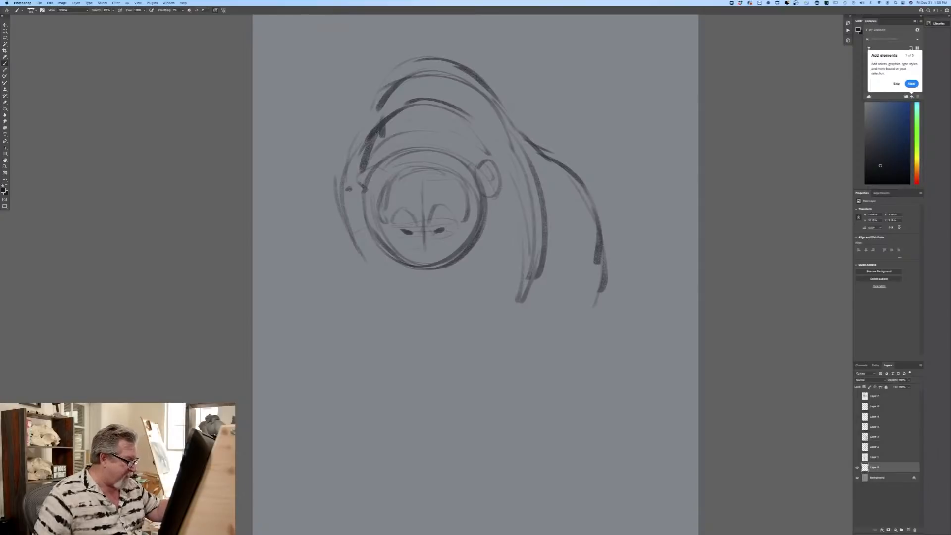
pyautogui.moveTo(423, 261)
pyautogui.mouseDown()
pyautogui.moveTo(416, 264)
pyautogui.moveTo(430, 277)
pyautogui.moveTo(419, 271)
pyautogui.moveTo(432, 267)
pyautogui.moveTo(421, 276)
pyautogui.moveTo(443, 288)
pyautogui.moveTo(415, 286)
pyautogui.mouseUp()
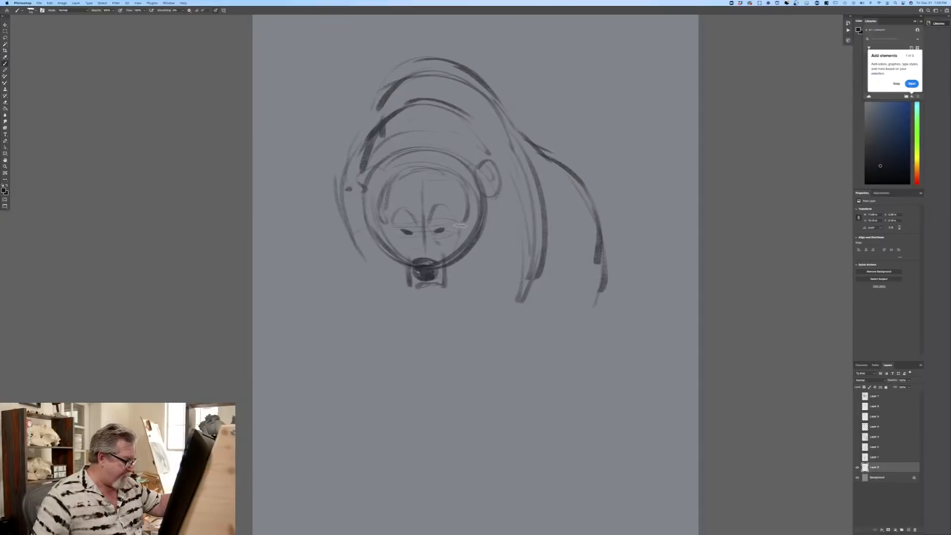
# Step: Draw the cheek and neck contours down both sides of the head towards the jaw
pyautogui.moveTo(486, 188)
pyautogui.mouseDown()
pyautogui.moveTo(483, 217)
pyautogui.moveTo(451, 296)
pyautogui.mouseUp()
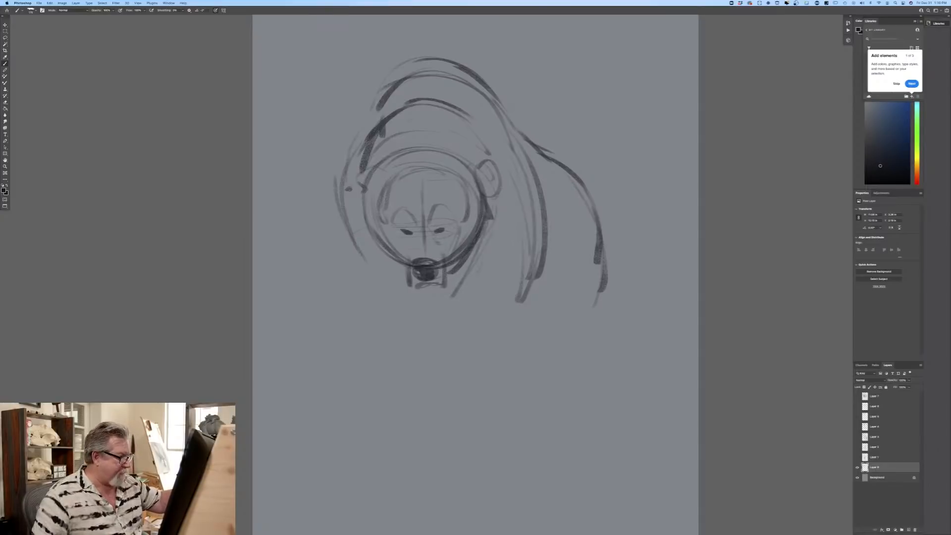
pyautogui.moveTo(504, 171); pyautogui.dragTo(463, 274)
pyautogui.moveTo(429, 99)
pyautogui.mouseDown()
pyautogui.moveTo(493, 153)
pyautogui.moveTo(426, 114)
pyautogui.mouseUp()
pyautogui.moveTo(382, 134)
pyautogui.mouseDown()
pyautogui.moveTo(355, 202)
pyautogui.moveTo(389, 283)
pyautogui.mouseUp()
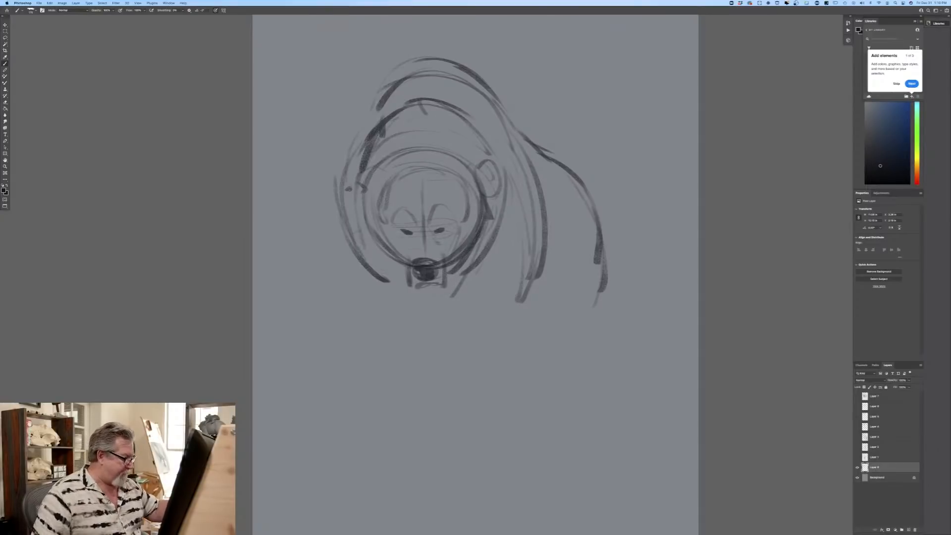
pyautogui.moveTo(352, 226); pyautogui.dragTo(366, 280)
pyautogui.moveTo(358, 174); pyautogui.dragTo(378, 246)
pyautogui.moveTo(361, 228); pyautogui.dragTo(389, 272)
# Step: Sketch the near shoulder and rib cage curves, and sweep the belly line under the body
pyautogui.moveTo(543, 220); pyautogui.dragTo(516, 312)
pyautogui.moveTo(556, 207); pyautogui.dragTo(566, 251)
pyautogui.moveTo(554, 184)
pyautogui.mouseDown()
pyautogui.moveTo(535, 308)
pyautogui.moveTo(516, 322)
pyautogui.mouseUp()
pyautogui.moveTo(567, 253)
pyautogui.mouseDown()
pyautogui.moveTo(483, 319)
pyautogui.moveTo(398, 312)
pyautogui.mouseUp()
pyautogui.moveTo(563, 269)
pyautogui.mouseDown()
pyautogui.moveTo(487, 318)
pyautogui.moveTo(399, 311)
pyautogui.mouseUp()
pyautogui.moveTo(444, 335); pyautogui.dragTo(539, 308)
pyautogui.moveTo(538, 232); pyautogui.dragTo(496, 342)
# Step: Draw the near front leg from the shoulder down and finish it with a flat paw
pyautogui.moveTo(541, 257)
pyautogui.mouseDown()
pyautogui.moveTo(507, 341)
pyautogui.moveTo(451, 297)
pyautogui.mouseUp()
pyautogui.moveTo(505, 252)
pyautogui.mouseDown()
pyautogui.moveTo(448, 302)
pyautogui.moveTo(446, 332)
pyautogui.mouseUp()
pyautogui.moveTo(464, 287); pyautogui.dragTo(449, 369)
pyautogui.moveTo(446, 304); pyautogui.dragTo(434, 364)
pyautogui.moveTo(529, 298); pyautogui.dragTo(480, 380)
pyautogui.moveTo(530, 330)
pyautogui.mouseDown()
pyautogui.moveTo(478, 380)
pyautogui.moveTo(436, 366)
pyautogui.moveTo(471, 377)
pyautogui.mouseUp()
pyautogui.moveTo(481, 377)
pyautogui.mouseDown()
pyautogui.moveTo(500, 383)
pyautogui.moveTo(426, 394)
pyautogui.moveTo(414, 383)
pyautogui.moveTo(486, 381)
pyautogui.mouseUp()
pyautogui.moveTo(430, 388); pyautogui.dragTo(453, 385)
# Step: Draw the other front leg, angling from the chest down to its paw
pyautogui.moveTo(379, 255); pyautogui.dragTo(367, 281)
pyautogui.moveTo(365, 237)
pyautogui.mouseDown()
pyautogui.moveTo(358, 282)
pyautogui.moveTo(397, 328)
pyautogui.mouseUp()
pyautogui.moveTo(359, 270)
pyautogui.mouseDown()
pyautogui.moveTo(412, 347)
pyautogui.moveTo(386, 361)
pyautogui.moveTo(414, 349)
pyautogui.moveTo(382, 364)
pyautogui.moveTo(431, 369)
pyautogui.moveTo(401, 369)
pyautogui.mouseUp()
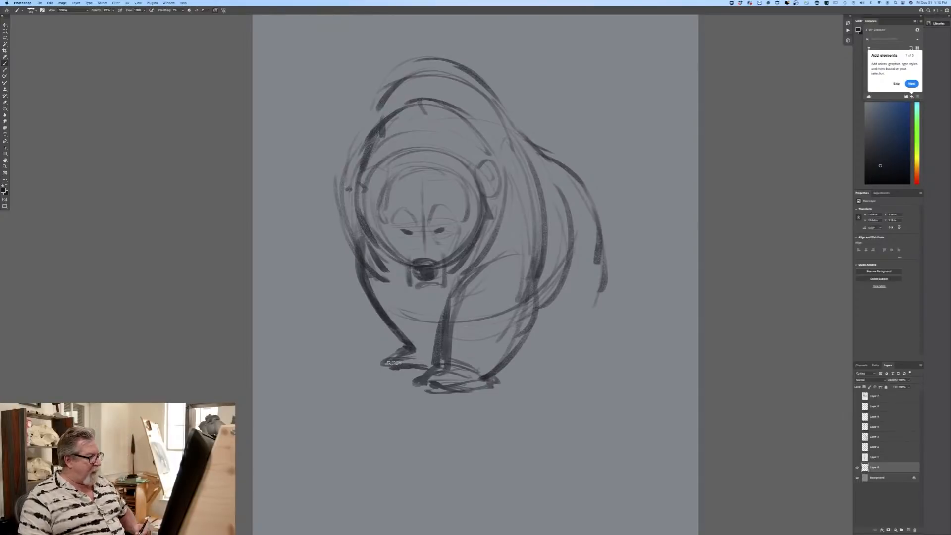
# Step: Darken the inner edge of the near front leg and add jaw and throat strokes beneath the muzzle
pyautogui.moveTo(451, 279); pyautogui.dragTo(436, 352)
pyautogui.moveTo(433, 281); pyautogui.dragTo(449, 301)
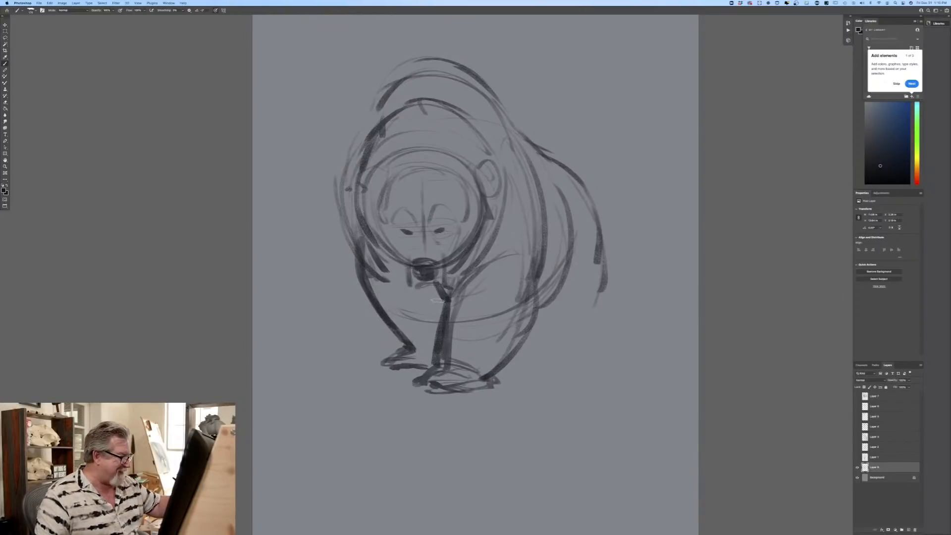
pyautogui.moveTo(396, 280); pyautogui.dragTo(418, 282)
pyautogui.moveTo(419, 291); pyautogui.dragTo(430, 297)
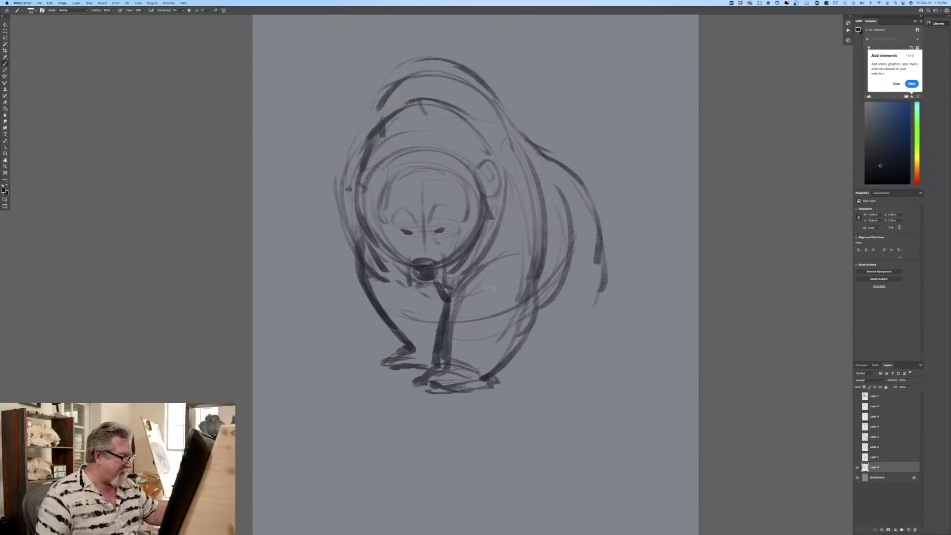
# Step: Draw the hind leg and paw behind the belly, and strengthen the rump contour leading down to it
pyautogui.moveTo(562, 257)
pyautogui.mouseDown()
pyautogui.moveTo(526, 314)
pyautogui.moveTo(547, 354)
pyautogui.mouseUp()
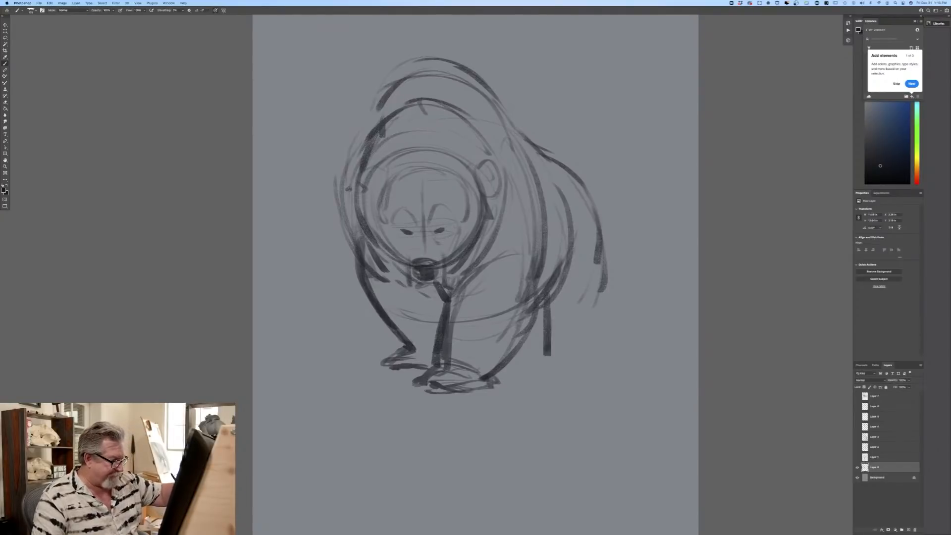
pyautogui.moveTo(601, 221); pyautogui.dragTo(550, 354)
pyautogui.moveTo(581, 180); pyautogui.dragTo(597, 207)
pyautogui.moveTo(547, 158); pyautogui.dragTo(565, 338)
pyautogui.moveTo(553, 285)
pyautogui.mouseDown()
pyautogui.moveTo(538, 353)
pyautogui.moveTo(569, 345)
pyautogui.moveTo(567, 359)
pyautogui.moveTo(548, 363)
pyautogui.moveTo(534, 362)
pyautogui.moveTo(537, 344)
pyautogui.moveTo(531, 357)
pyautogui.moveTo(566, 363)
pyautogui.moveTo(533, 368)
pyautogui.mouseUp()
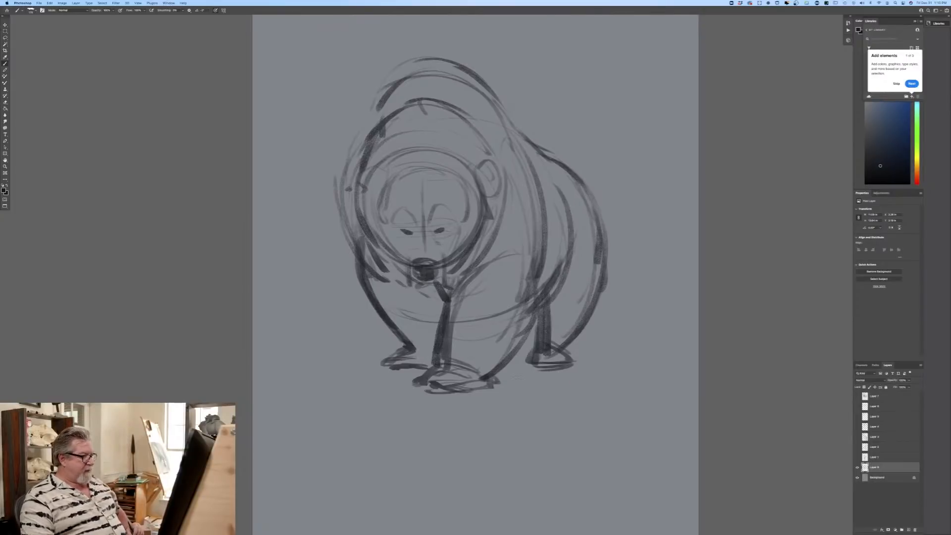
# Step: Strengthen the cheek, shoulder hump, neck, near shoulder and rib cage contours with darker strokes
pyautogui.moveTo(486, 207)
pyautogui.mouseDown()
pyautogui.moveTo(495, 218)
pyautogui.moveTo(456, 270)
pyautogui.moveTo(427, 275)
pyautogui.mouseUp()
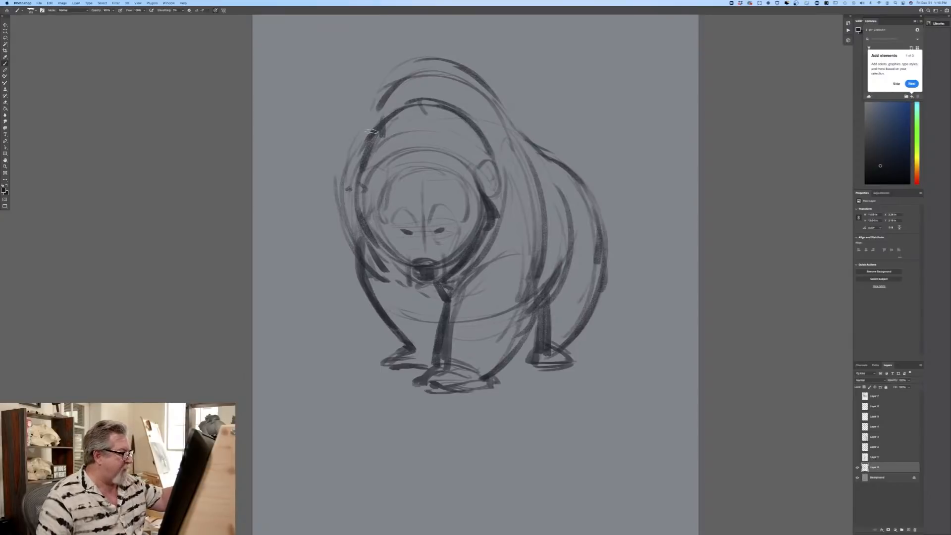
pyautogui.moveTo(377, 106)
pyautogui.mouseDown()
pyautogui.moveTo(496, 101)
pyautogui.moveTo(394, 90)
pyautogui.moveTo(518, 154)
pyautogui.mouseUp()
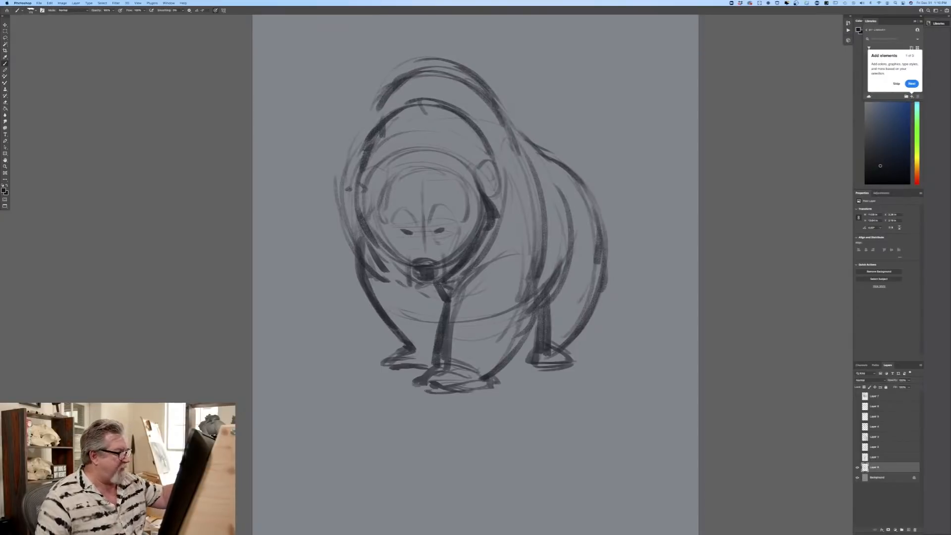
pyautogui.moveTo(384, 101)
pyautogui.mouseDown()
pyautogui.moveTo(495, 104)
pyautogui.moveTo(519, 165)
pyautogui.mouseUp()
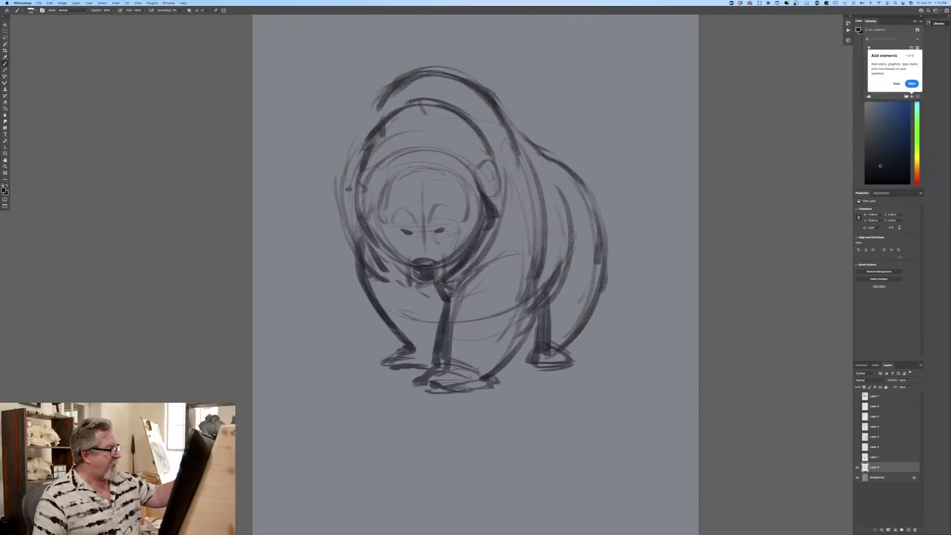
pyautogui.moveTo(349, 188)
pyautogui.mouseDown()
pyautogui.moveTo(348, 231)
pyautogui.moveTo(379, 268)
pyautogui.mouseUp()
pyautogui.moveTo(529, 172)
pyautogui.mouseDown()
pyautogui.moveTo(536, 265)
pyautogui.moveTo(517, 356)
pyautogui.mouseUp()
pyautogui.moveTo(553, 208); pyautogui.dragTo(558, 275)
pyautogui.moveTo(553, 178); pyautogui.dragTo(565, 267)
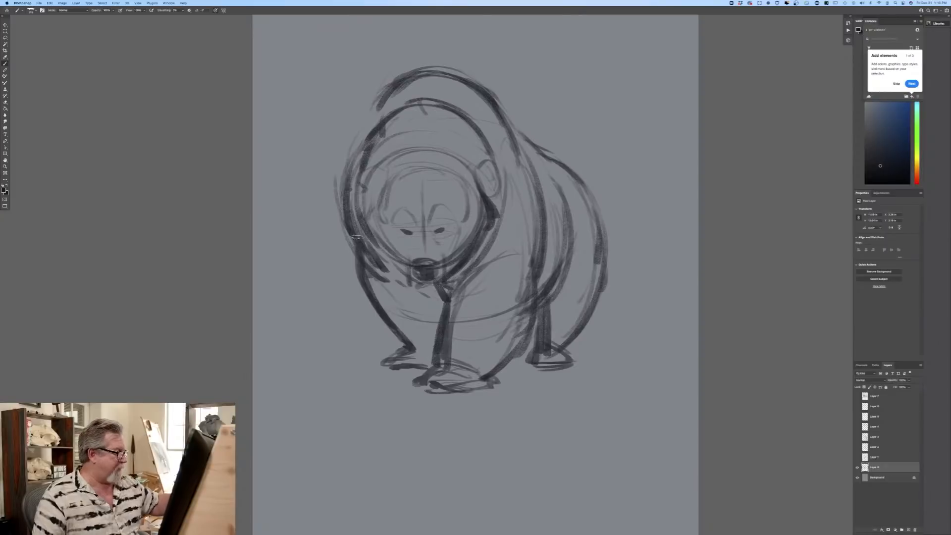
# Step: Darken the top of the head, both ears, the lower jaw and the side of the cheek
pyautogui.moveTo(404, 169); pyautogui.dragTo(472, 171)
pyautogui.moveTo(418, 153)
pyautogui.mouseDown()
pyautogui.moveTo(387, 163)
pyautogui.moveTo(484, 169)
pyautogui.moveTo(489, 196)
pyautogui.moveTo(483, 180)
pyautogui.mouseUp()
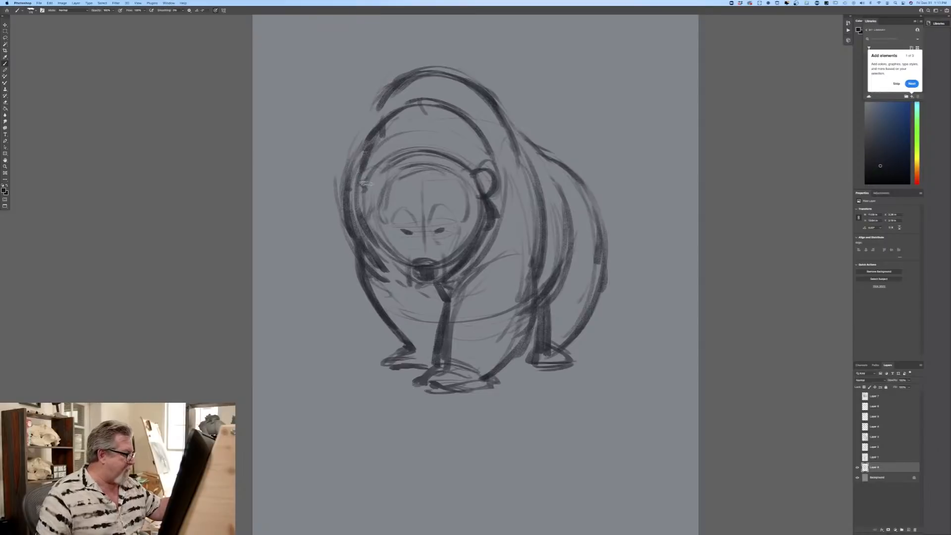
pyautogui.moveTo(361, 174)
pyautogui.mouseDown()
pyautogui.moveTo(349, 195)
pyautogui.moveTo(361, 203)
pyautogui.mouseUp()
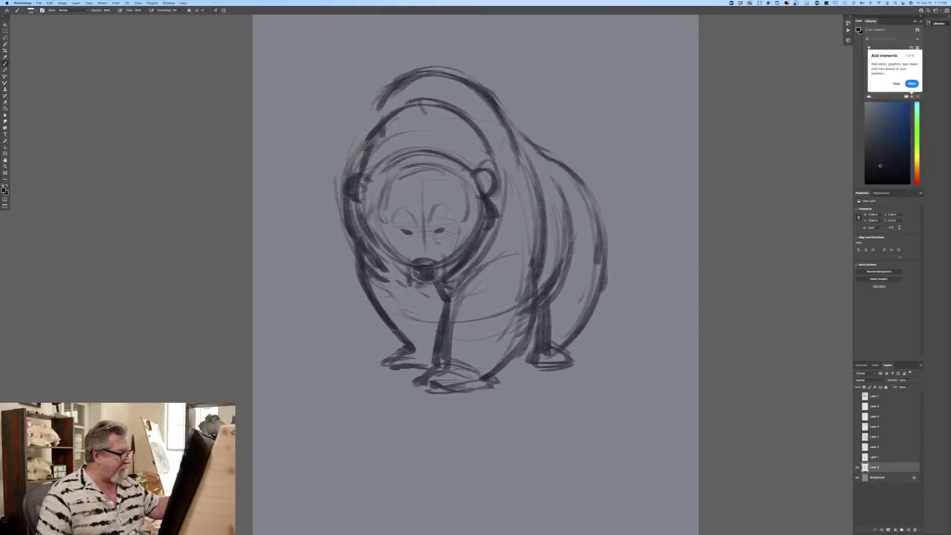
pyautogui.moveTo(412, 280); pyautogui.dragTo(421, 300)
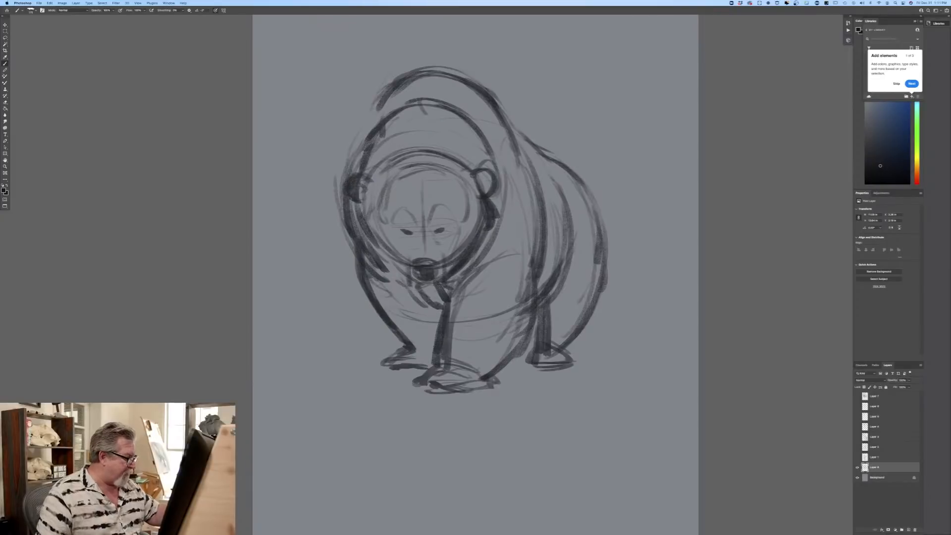
pyautogui.moveTo(364, 205)
pyautogui.mouseDown()
pyautogui.moveTo(364, 228)
pyautogui.moveTo(410, 295)
pyautogui.mouseUp()
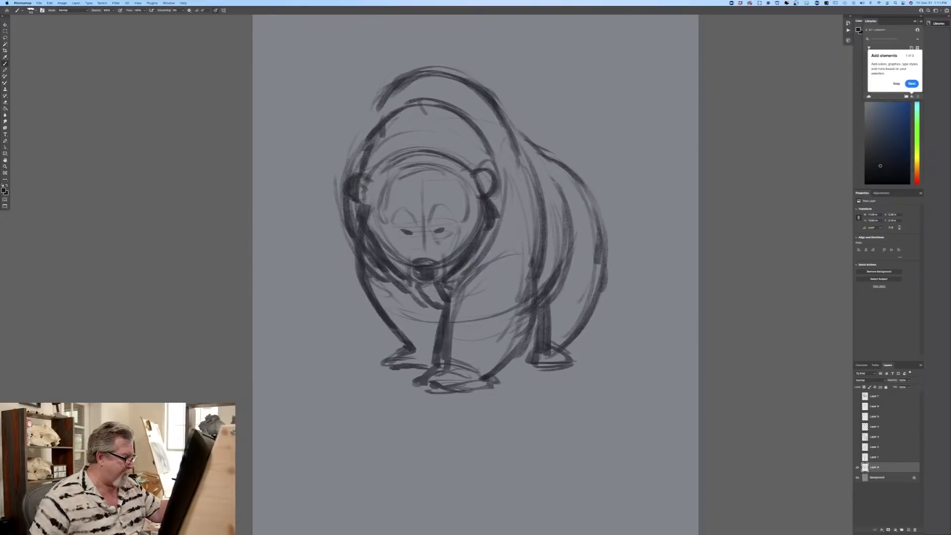
# Step: Refine the inner eye corners and the bridge of the nose, and define the sides of the muzzle
pyautogui.moveTo(433, 229)
pyautogui.mouseDown()
pyautogui.moveTo(451, 227)
pyautogui.moveTo(420, 232)
pyautogui.mouseUp()
pyautogui.moveTo(424, 231); pyautogui.dragTo(425, 249)
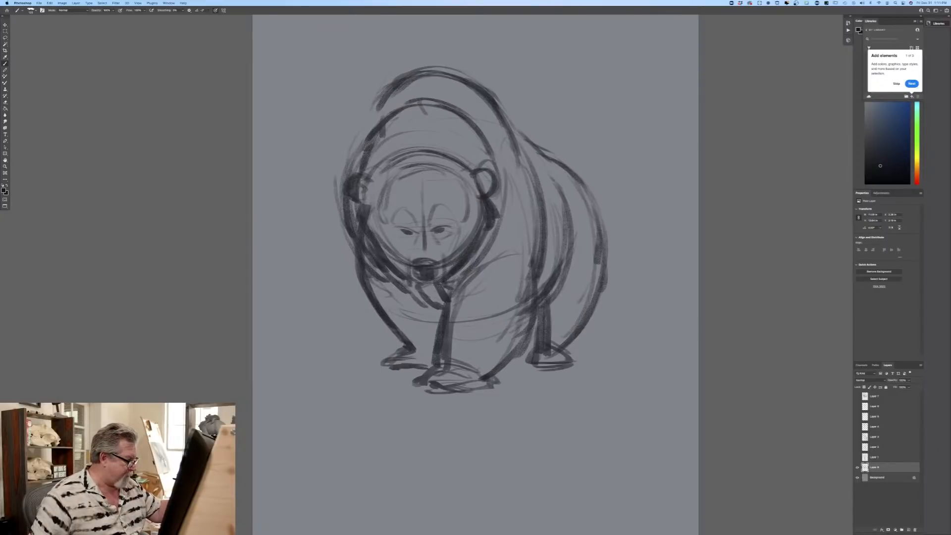
pyautogui.moveTo(440, 250); pyautogui.dragTo(445, 275)
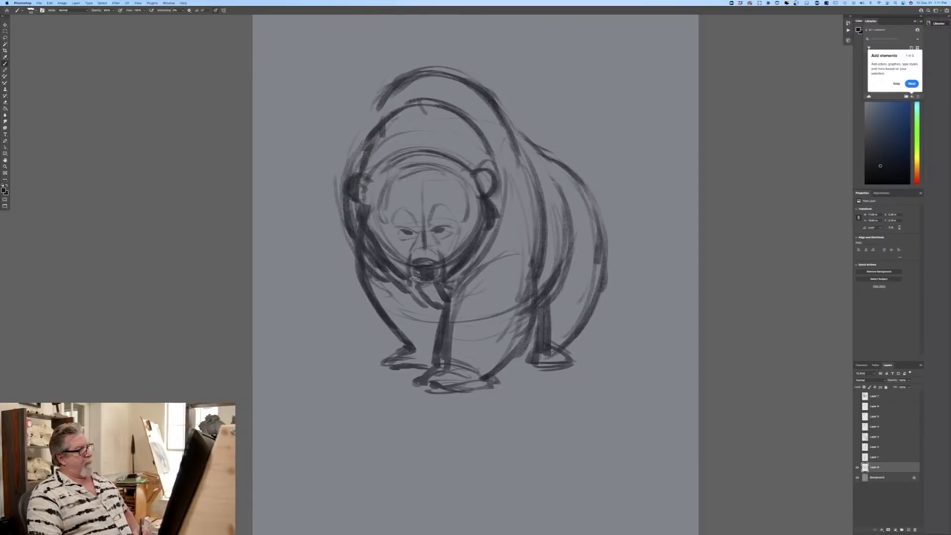
# Step: Darken the bear's nose and add crease strokes around the bridge and beneath both eyes
pyautogui.moveTo(430, 270)
pyautogui.mouseDown()
pyautogui.moveTo(418, 270)
pyautogui.moveTo(429, 281)
pyautogui.mouseUp()
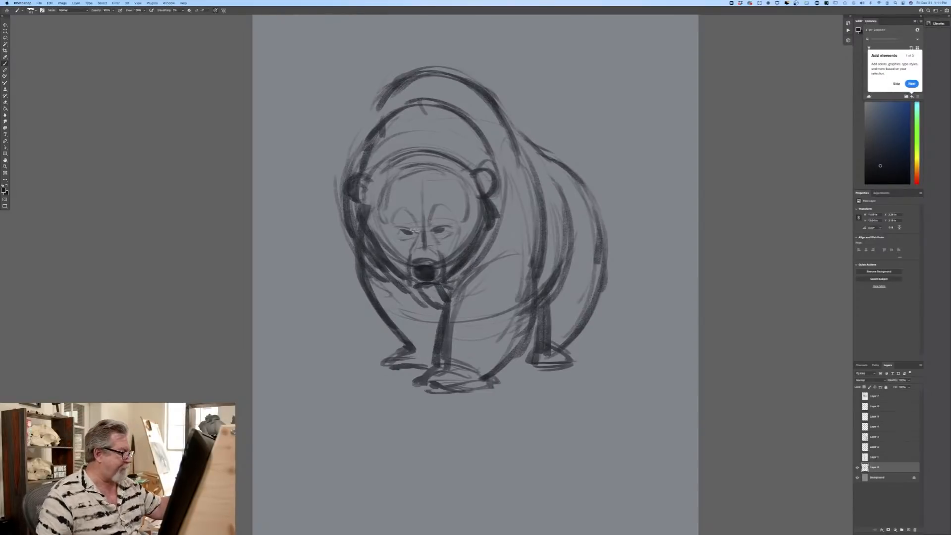
pyautogui.moveTo(430, 235); pyautogui.dragTo(448, 243)
pyautogui.rightClick(407, 232)
pyautogui.click(403, 232)
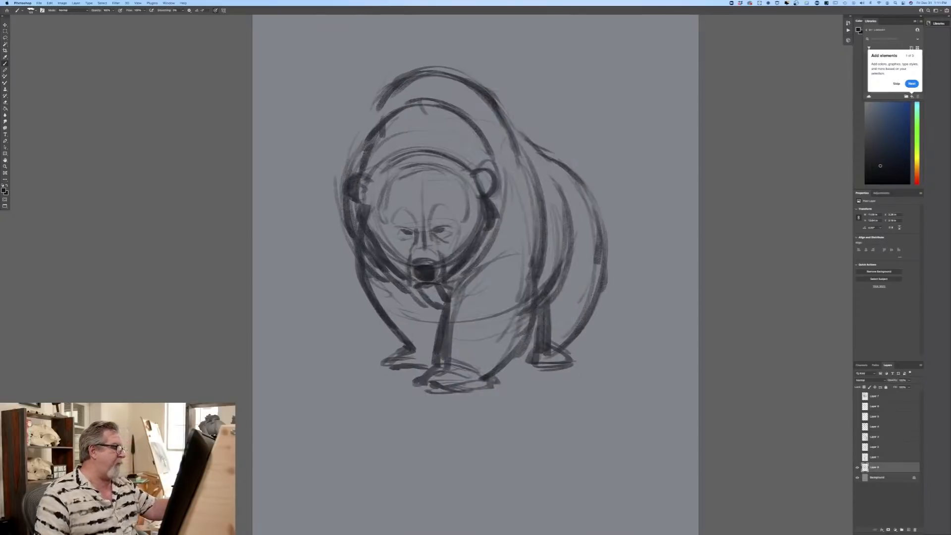
pyautogui.moveTo(412, 237); pyautogui.dragTo(402, 241)
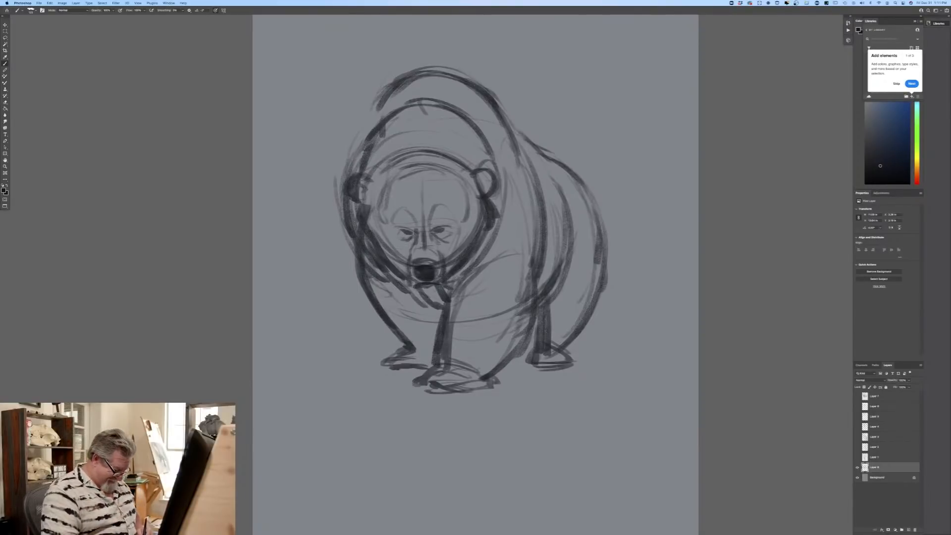
# Step: Darken the bear's eyes and brow lines, and add a short angled stroke on the forehead
pyautogui.press('super+plus')
pyautogui.moveTo(214, 340); pyautogui.dragTo(267, 375)
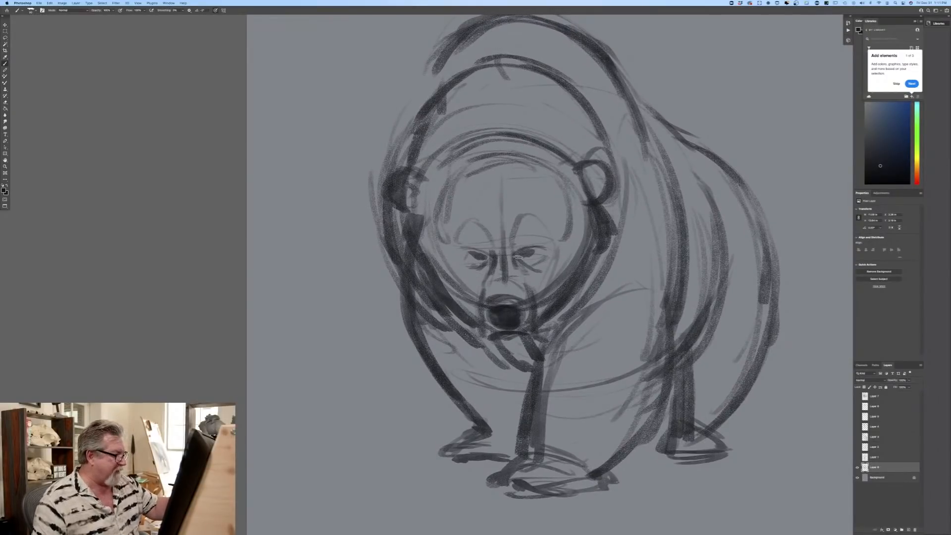
pyautogui.moveTo(516, 253)
pyautogui.mouseDown()
pyautogui.moveTo(510, 243)
pyautogui.moveTo(517, 253)
pyautogui.mouseUp()
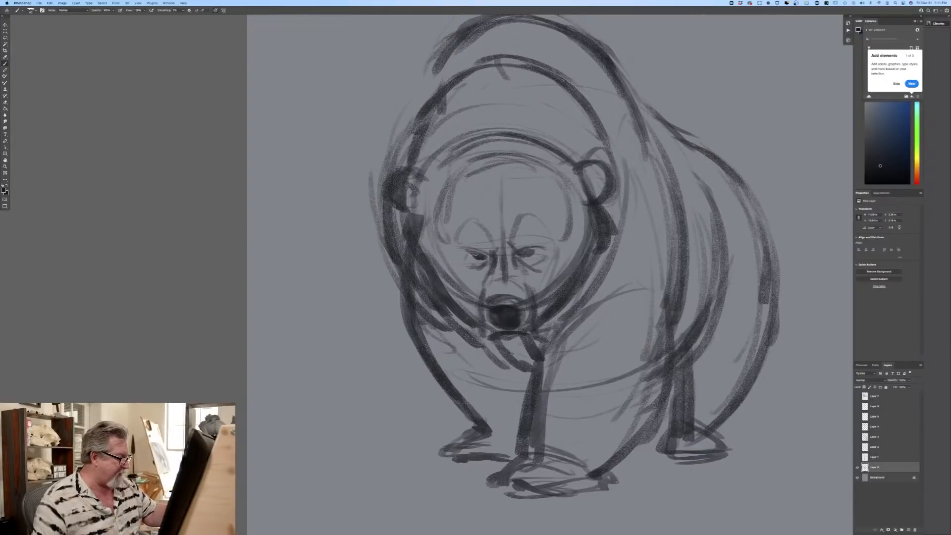
pyautogui.moveTo(519, 255); pyautogui.dragTo(529, 256)
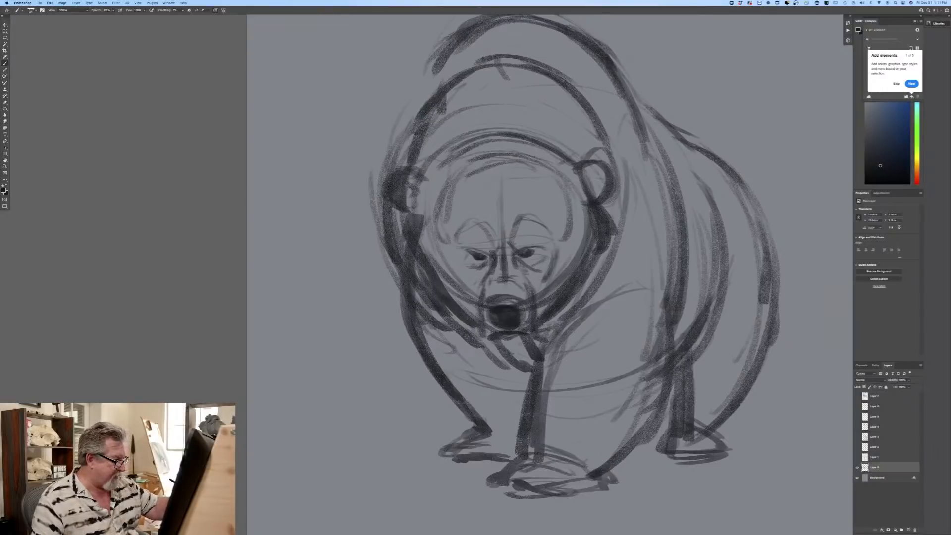
pyautogui.moveTo(521, 191); pyautogui.dragTo(545, 206)
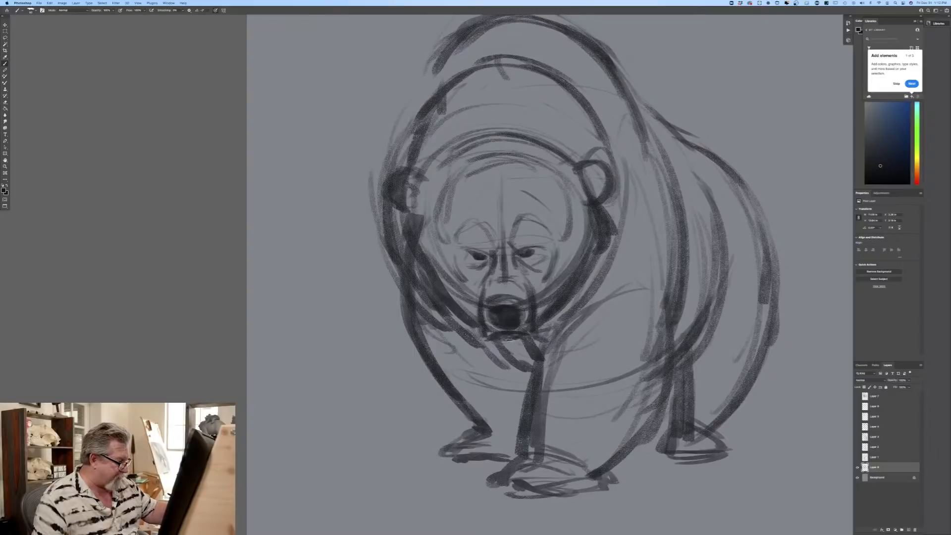
# Step: Define both sides of the muzzle around the nose and strengthen the far cheek contour below the ear
pyautogui.moveTo(476, 311)
pyautogui.mouseDown()
pyautogui.moveTo(468, 297)
pyautogui.moveTo(473, 320)
pyautogui.mouseUp()
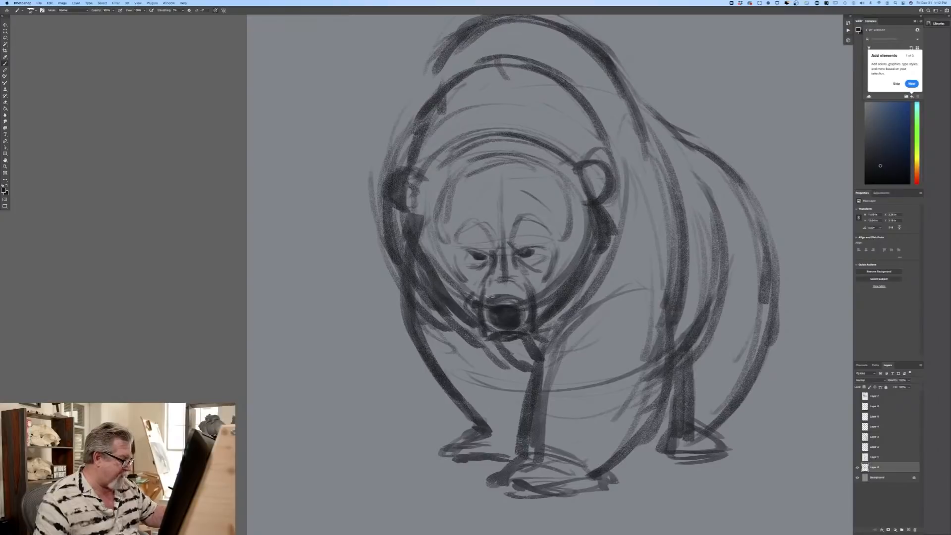
pyautogui.moveTo(537, 303); pyautogui.dragTo(533, 324)
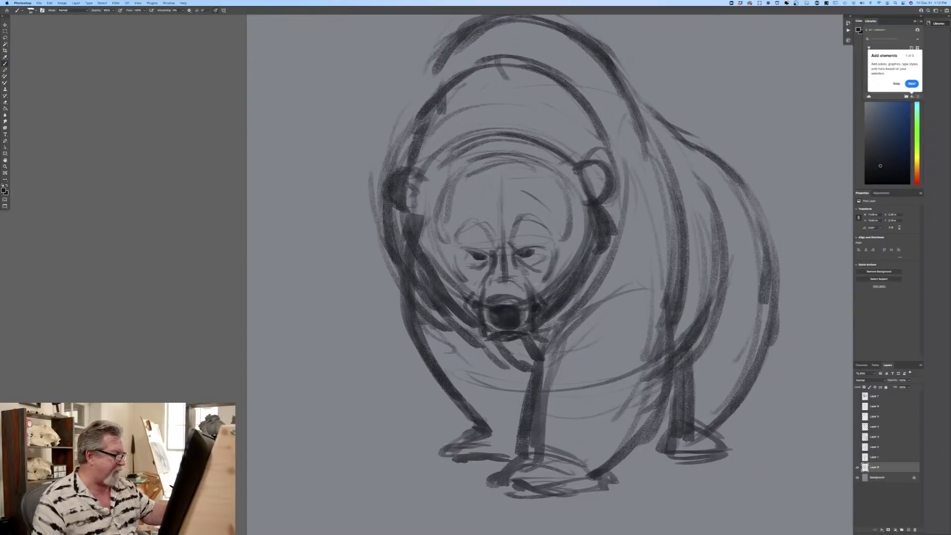
pyautogui.moveTo(407, 233)
pyautogui.mouseDown()
pyautogui.moveTo(405, 255)
pyautogui.moveTo(422, 282)
pyautogui.moveTo(470, 329)
pyautogui.mouseUp()
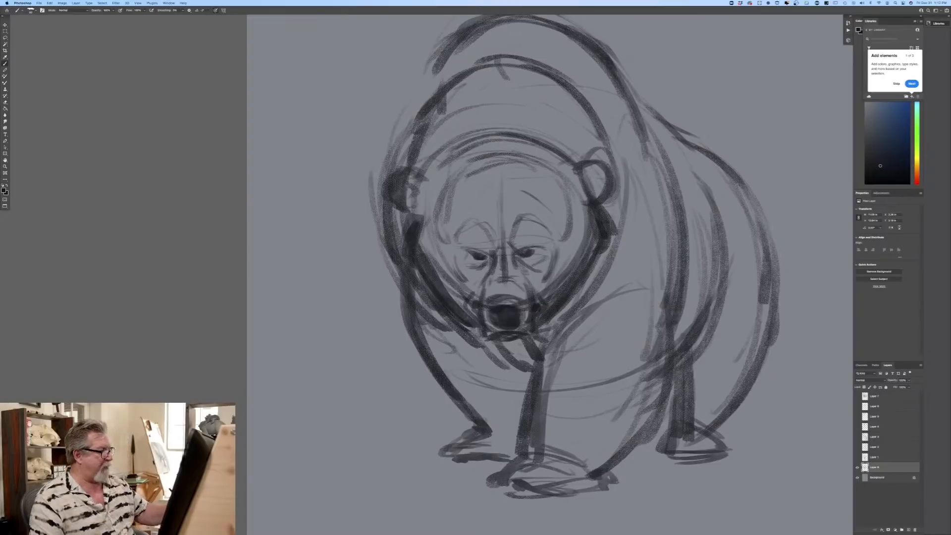
# Step: Darken the outlines and inner edges of both ears, and strengthen the centre line of the forehead
pyautogui.moveTo(419, 176)
pyautogui.mouseDown()
pyautogui.moveTo(404, 175)
pyautogui.moveTo(402, 216)
pyautogui.moveTo(414, 191)
pyautogui.mouseUp()
pyautogui.moveTo(576, 178)
pyautogui.mouseDown()
pyautogui.moveTo(607, 156)
pyautogui.moveTo(614, 198)
pyautogui.moveTo(602, 207)
pyautogui.mouseUp()
pyautogui.moveTo(609, 163)
pyautogui.mouseDown()
pyautogui.moveTo(608, 200)
pyautogui.moveTo(598, 183)
pyautogui.mouseUp()
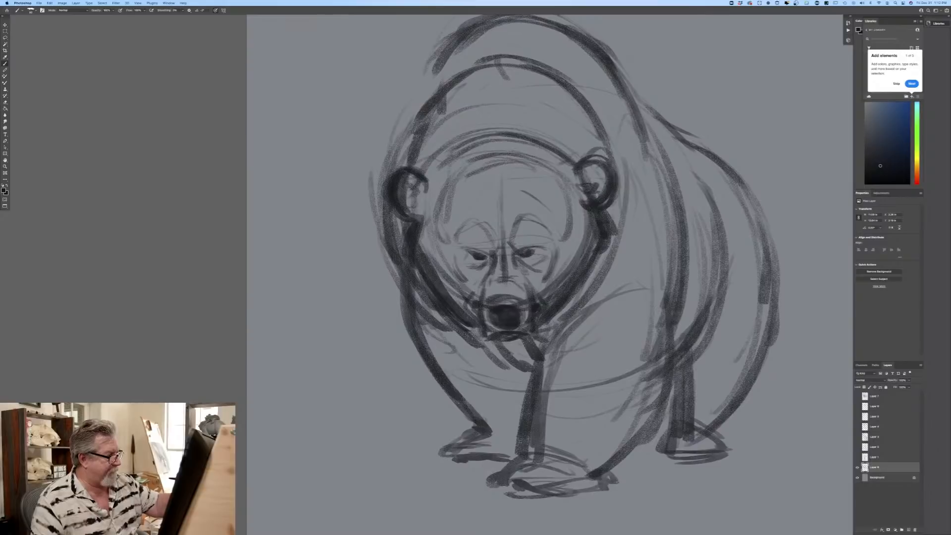
pyautogui.moveTo(502, 175); pyautogui.dragTo(501, 209)
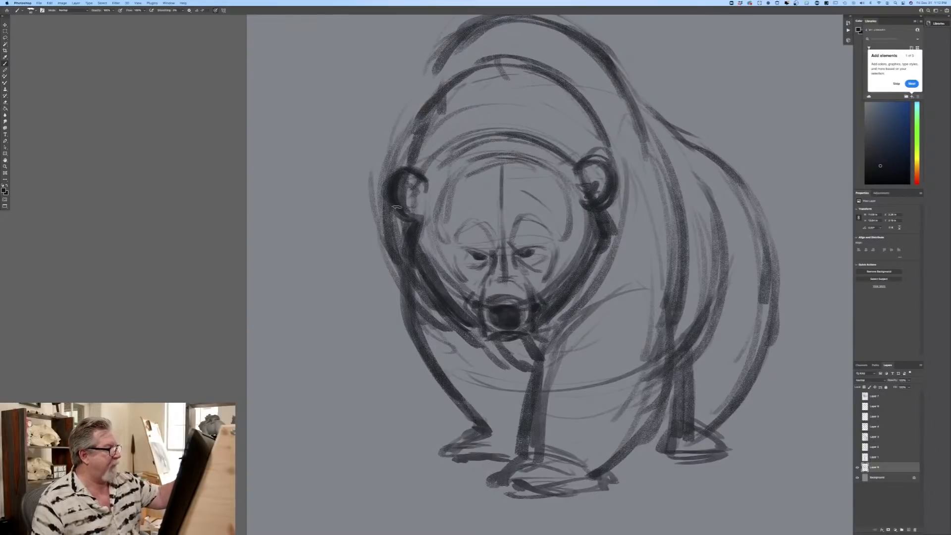
# Step: Strengthen the far shoulder outline and add short fur hatching over the hump and down the near shoulder
pyautogui.moveTo(163, 269); pyautogui.dragTo(139, 314)
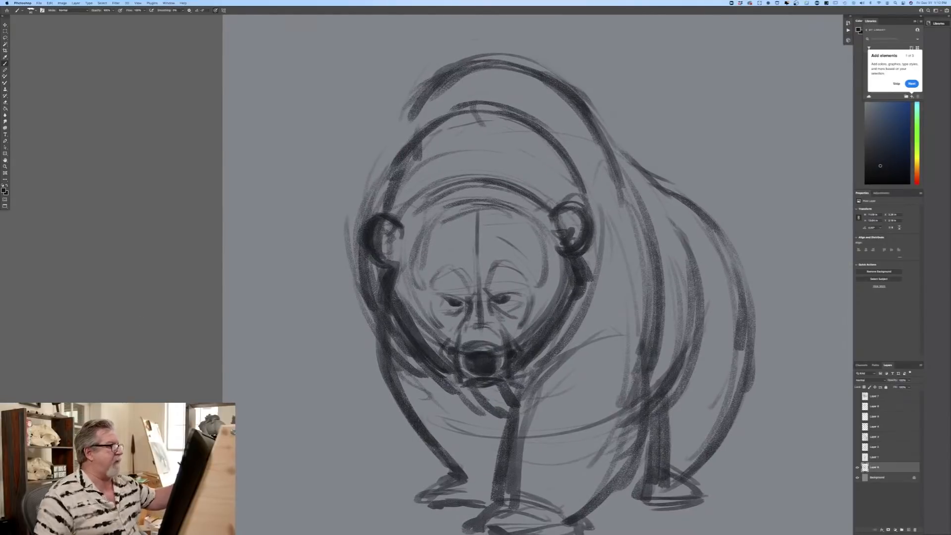
pyautogui.moveTo(410, 107); pyautogui.dragTo(366, 198)
pyautogui.moveTo(386, 159); pyautogui.dragTo(363, 202)
pyautogui.moveTo(359, 214); pyautogui.dragTo(360, 256)
pyautogui.moveTo(422, 98)
pyautogui.mouseDown()
pyautogui.moveTo(493, 50)
pyautogui.moveTo(506, 73)
pyautogui.moveTo(559, 93)
pyautogui.moveTo(602, 130)
pyautogui.moveTo(622, 166)
pyautogui.mouseUp()
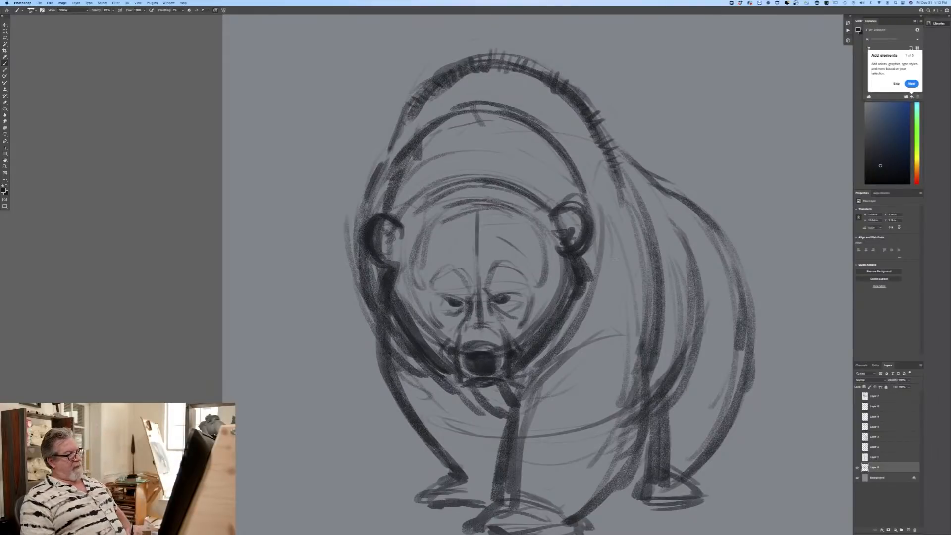
pyautogui.moveTo(620, 178)
pyautogui.mouseDown()
pyautogui.moveTo(639, 200)
pyautogui.moveTo(648, 250)
pyautogui.mouseUp()
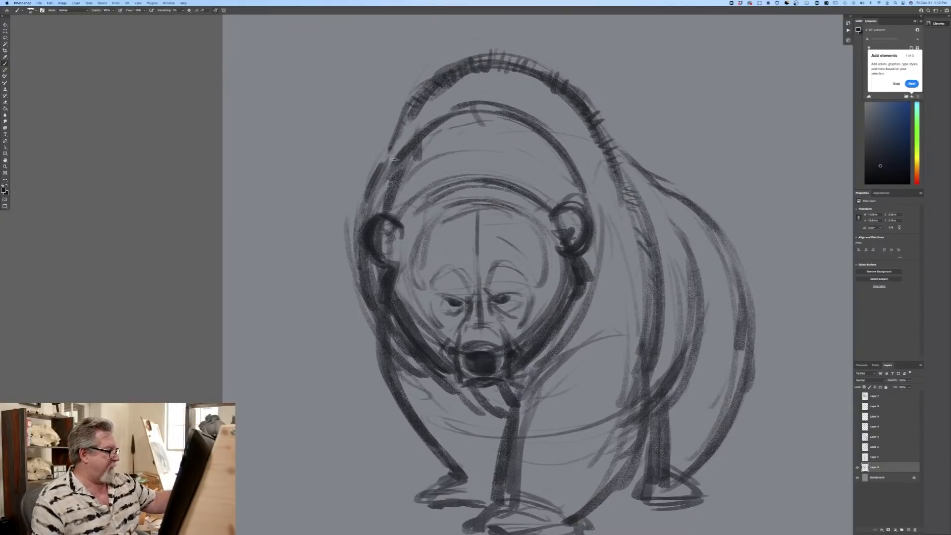
# Step: Reinforce the curved neck contour behind the head, from the far side over to the near ear
pyautogui.moveTo(388, 166); pyautogui.dragTo(402, 147)
pyautogui.moveTo(461, 128); pyautogui.dragTo(530, 118)
pyautogui.moveTo(436, 153)
pyautogui.mouseDown()
pyautogui.moveTo(547, 137)
pyautogui.moveTo(587, 174)
pyautogui.moveTo(578, 275)
pyautogui.mouseUp()
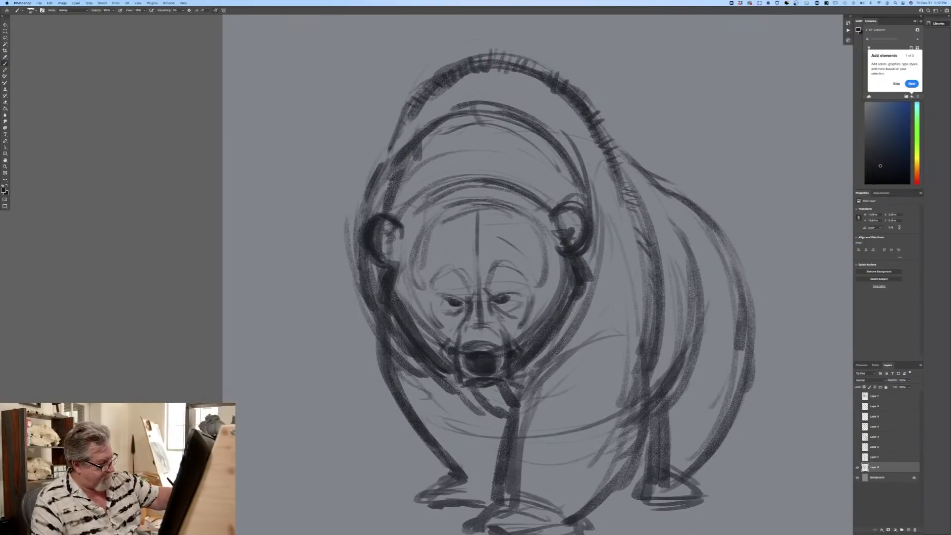
# Step: Build up the near shoulder curve and darken the elbow and back edge of the near foreleg
pyautogui.moveTo(517, 401)
pyautogui.mouseDown()
pyautogui.moveTo(506, 466)
pyautogui.moveTo(591, 352)
pyautogui.moveTo(632, 342)
pyautogui.mouseUp()
pyautogui.moveTo(645, 320)
pyautogui.mouseDown()
pyautogui.moveTo(662, 426)
pyautogui.moveTo(649, 452)
pyautogui.moveTo(646, 433)
pyautogui.moveTo(616, 488)
pyautogui.mouseUp()
pyautogui.moveTo(643, 341); pyautogui.dragTo(652, 396)
pyautogui.moveTo(650, 364)
pyautogui.mouseDown()
pyautogui.moveTo(659, 428)
pyautogui.moveTo(600, 493)
pyautogui.mouseUp()
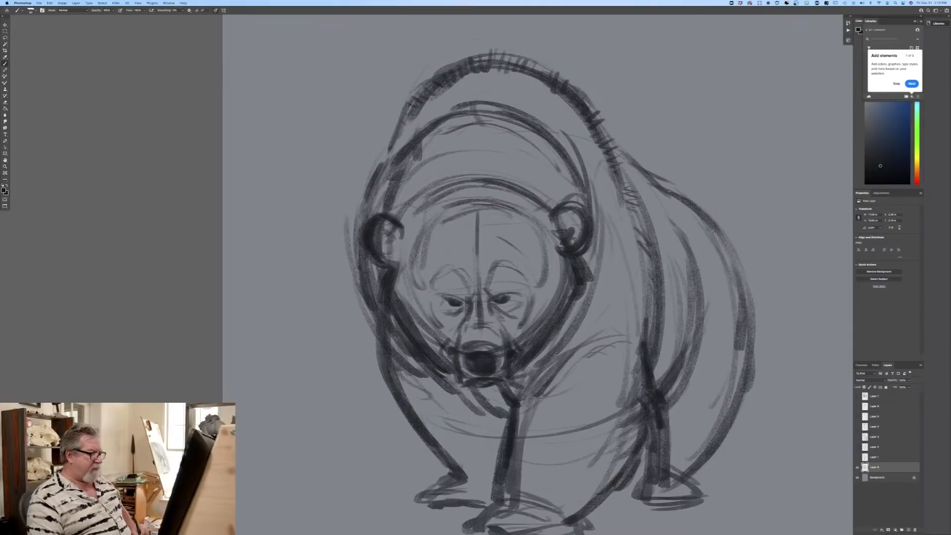
# Step: Strengthen the outer contour of the far foreleg down to its paw and the gap between the forelegs
pyautogui.moveTo(357, 282)
pyautogui.mouseDown()
pyautogui.moveTo(384, 337)
pyautogui.moveTo(390, 398)
pyautogui.moveTo(446, 459)
pyautogui.mouseUp()
pyautogui.moveTo(389, 394)
pyautogui.mouseDown()
pyautogui.moveTo(463, 482)
pyautogui.moveTo(418, 502)
pyautogui.moveTo(485, 510)
pyautogui.mouseUp()
pyautogui.moveTo(466, 475); pyautogui.dragTo(492, 488)
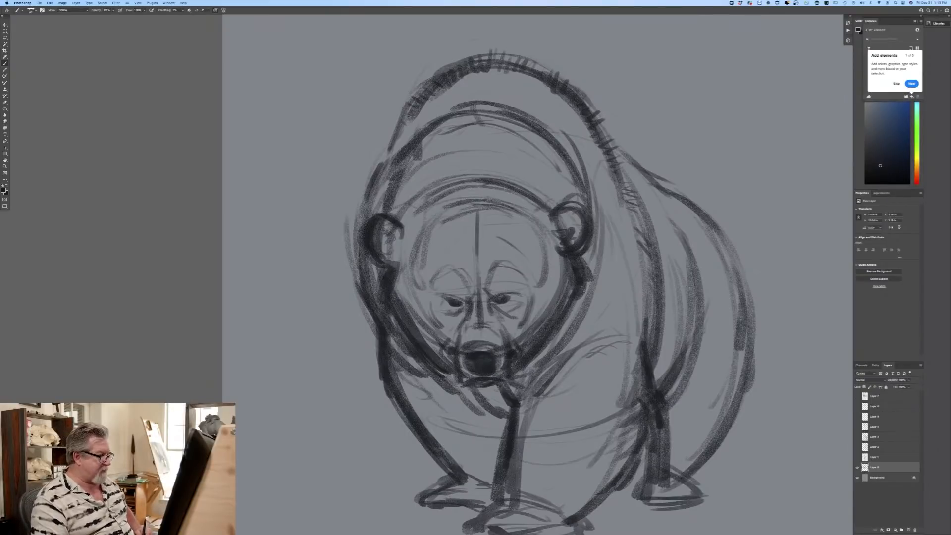
# Step: Darken the curved contours on both sides of the forehead, outside the brows
pyautogui.moveTo(542, 237); pyautogui.dragTo(532, 296)
pyautogui.moveTo(548, 255); pyautogui.dragTo(530, 294)
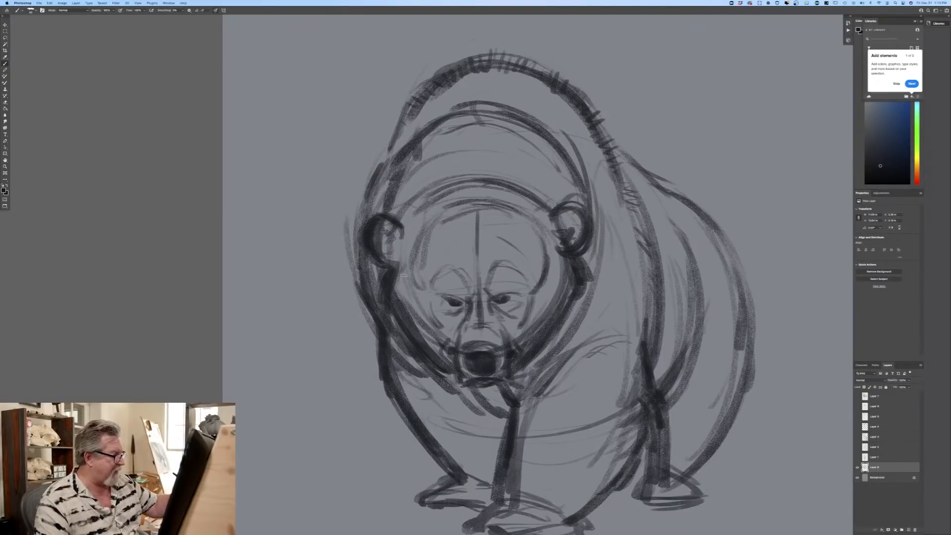
pyautogui.moveTo(411, 251); pyautogui.dragTo(423, 294)
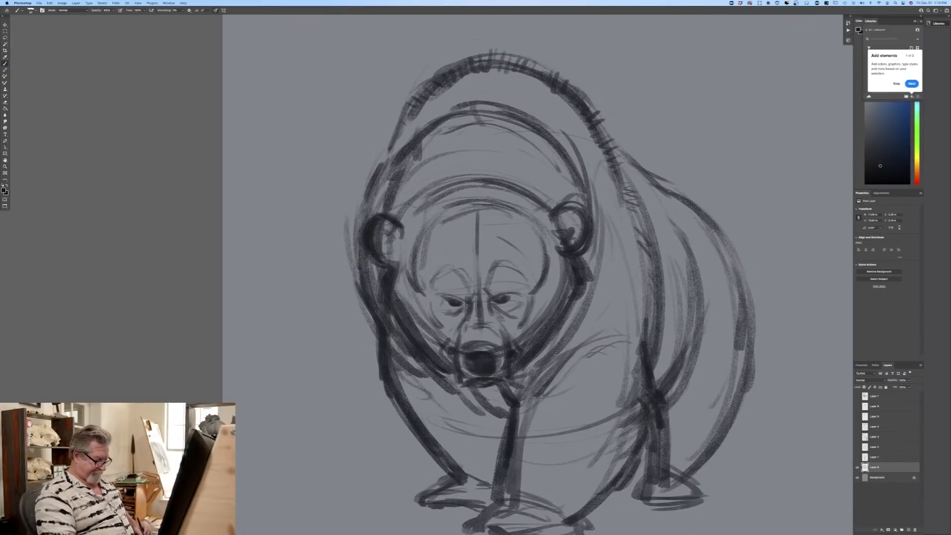
# Step: Strengthen the rear edge of the near foreleg, the rib cage curve, and the back and rump contours
pyautogui.press('super+minus')
pyautogui.press('super+minus')
pyautogui.press('super+equal')
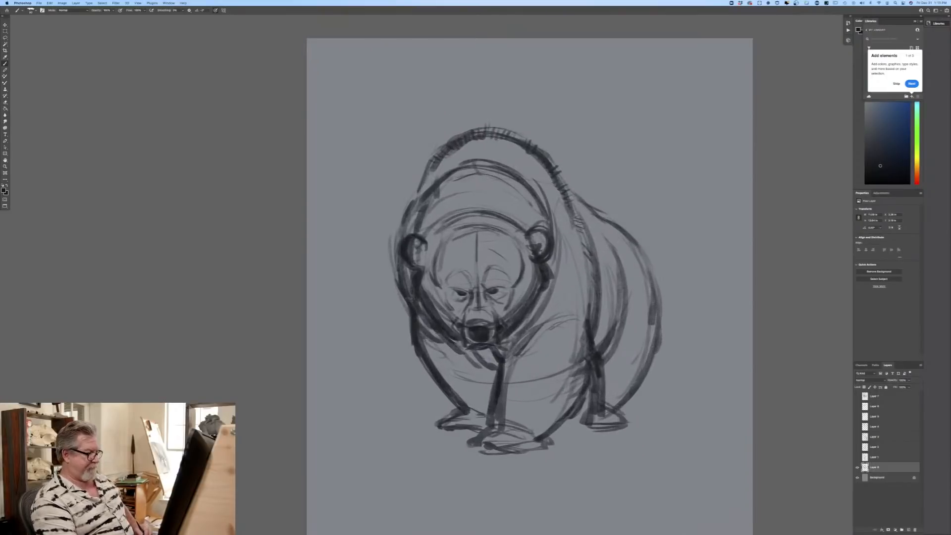
pyautogui.moveTo(586, 342); pyautogui.dragTo(537, 442)
pyautogui.moveTo(623, 316); pyautogui.dragTo(604, 236)
pyautogui.moveTo(568, 187)
pyautogui.mouseDown()
pyautogui.moveTo(634, 241)
pyautogui.moveTo(654, 307)
pyautogui.moveTo(653, 288)
pyautogui.moveTo(618, 412)
pyautogui.mouseUp()
pyautogui.moveTo(656, 322)
pyautogui.mouseDown()
pyautogui.moveTo(625, 419)
pyautogui.moveTo(606, 427)
pyautogui.mouseUp()
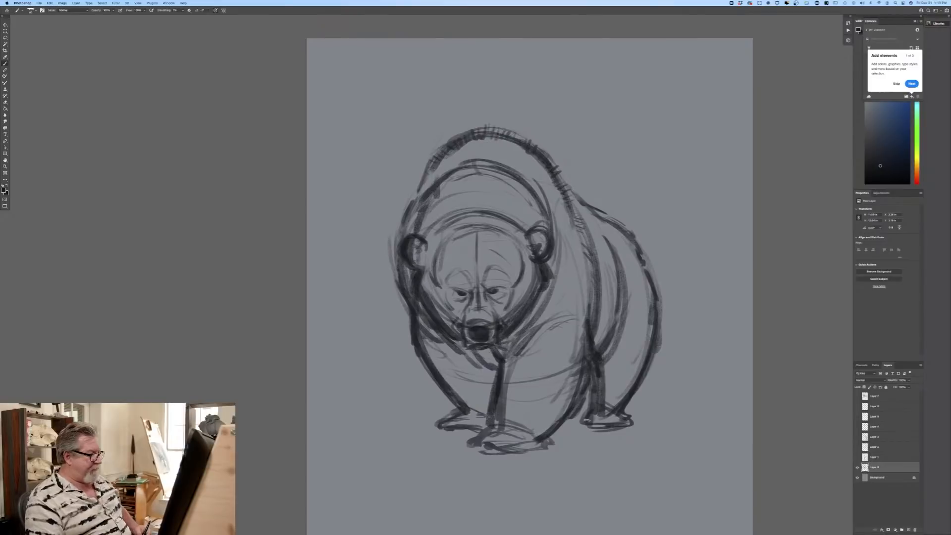
# Step: Add neck fold strokes sweeping from behind the near ear down beneath the cheek
pyautogui.moveTo(542, 191); pyautogui.dragTo(556, 275)
pyautogui.moveTo(563, 230)
pyautogui.mouseDown()
pyautogui.moveTo(553, 293)
pyautogui.moveTo(517, 337)
pyautogui.mouseUp()
pyautogui.moveTo(566, 287); pyautogui.dragTo(498, 348)
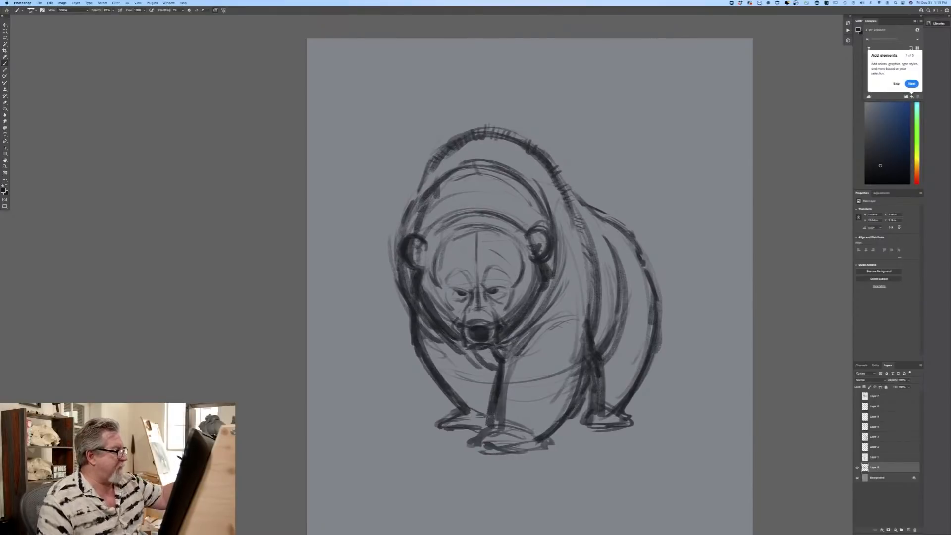
# Step: Hatch short fur strokes along the far side of the shoulder hump down toward the far shoulder
pyautogui.moveTo(466, 147); pyautogui.dragTo(470, 157)
pyautogui.moveTo(461, 148); pyautogui.dragTo(464, 159)
pyautogui.moveTo(452, 150)
pyautogui.mouseDown()
pyautogui.moveTo(457, 159)
pyautogui.moveTo(431, 181)
pyautogui.mouseUp()
pyautogui.moveTo(431, 175); pyautogui.dragTo(412, 195)
pyautogui.press('super+minus')
pyautogui.press('super+minus')
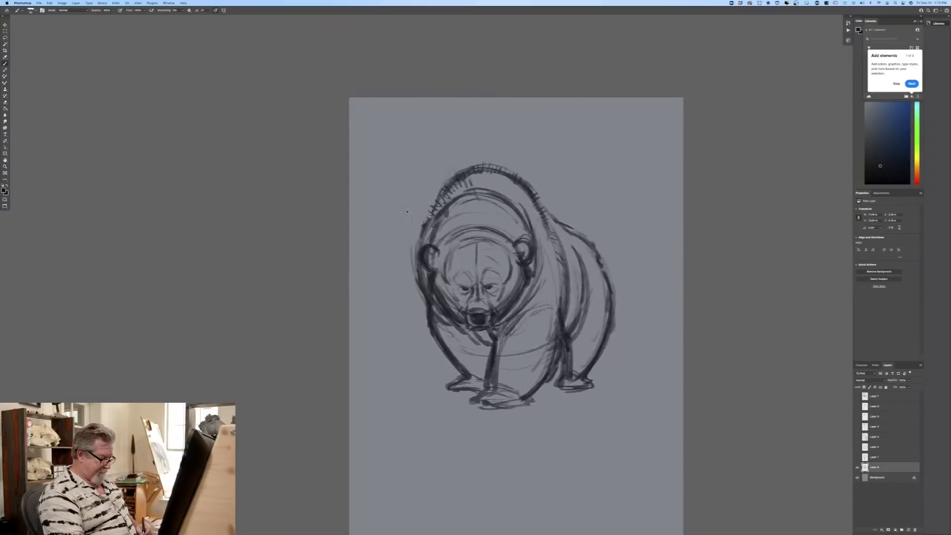
pyautogui.press('super+plus')
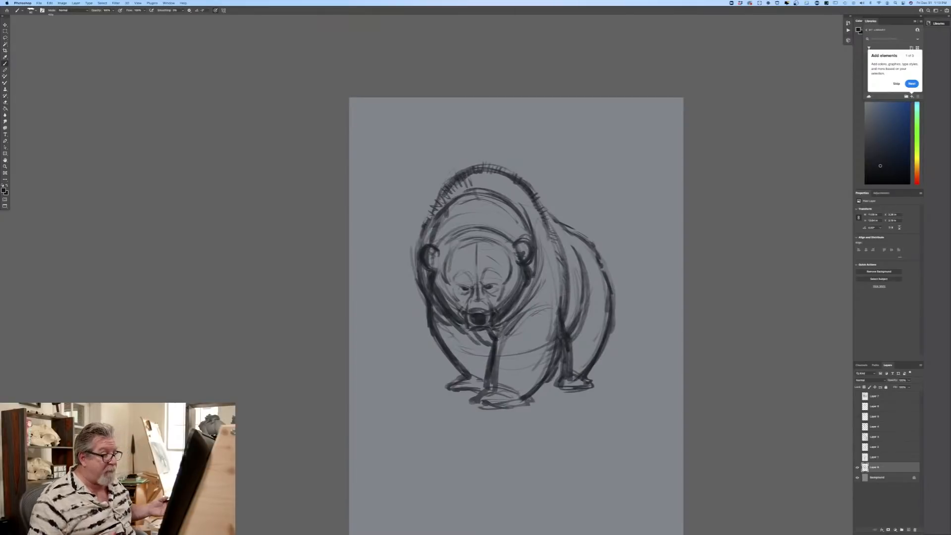
# Step: Enlarge the bear sketch on the canvas with Free Transform and apply the transformation
pyautogui.click(50, 3)
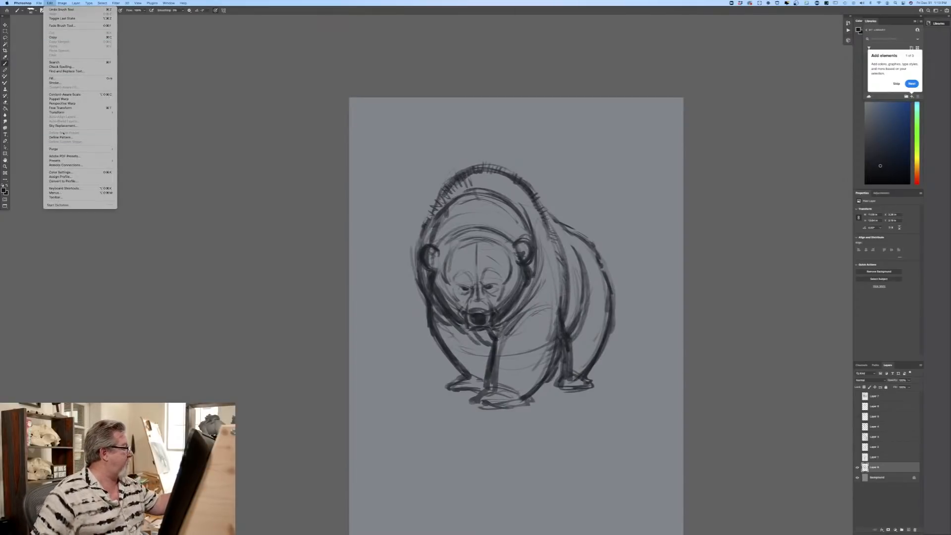
pyautogui.click(60, 108)
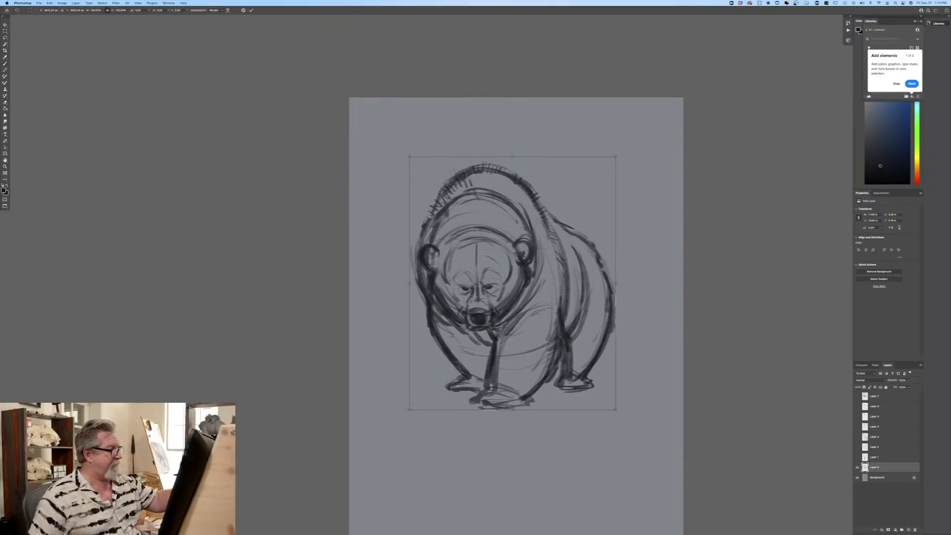
pyautogui.moveTo(409, 156); pyautogui.dragTo(381, 120)
pyautogui.moveTo(616, 409); pyautogui.dragTo(633, 430)
pyautogui.moveTo(410, 330); pyautogui.dragTo(415, 338)
pyautogui.press('Return')
pyautogui.press('super+minus')
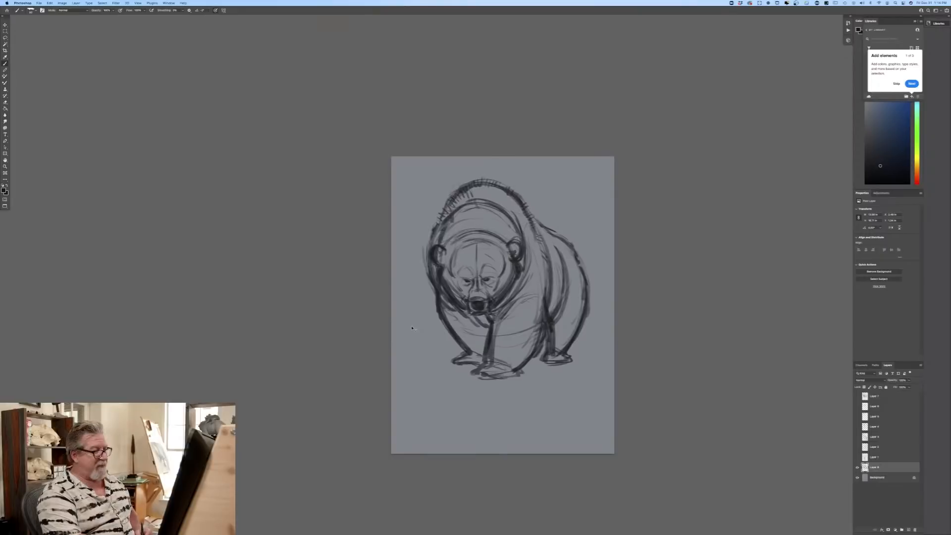
# Step: Redraw the inner edges of both ears where they meet the head
pyautogui.press('super+equal')
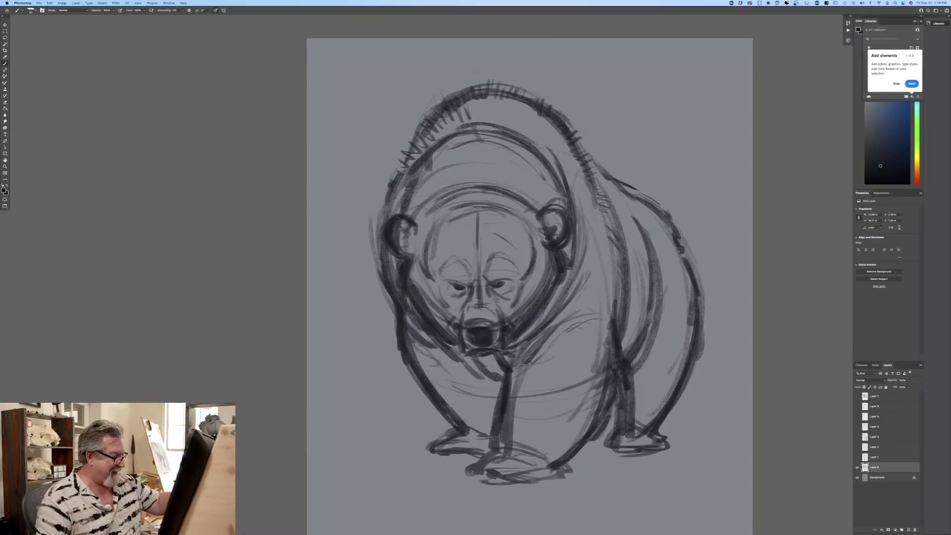
pyautogui.moveTo(531, 230)
pyautogui.mouseDown()
pyautogui.moveTo(553, 228)
pyautogui.moveTo(533, 230)
pyautogui.mouseUp()
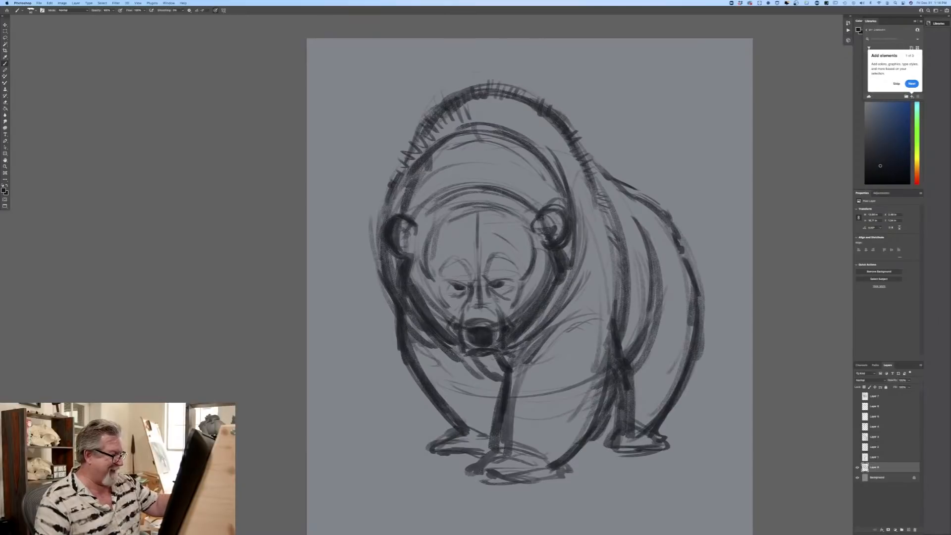
pyautogui.moveTo(427, 229)
pyautogui.mouseDown()
pyautogui.moveTo(413, 216)
pyautogui.moveTo(407, 244)
pyautogui.moveTo(415, 242)
pyautogui.mouseUp()
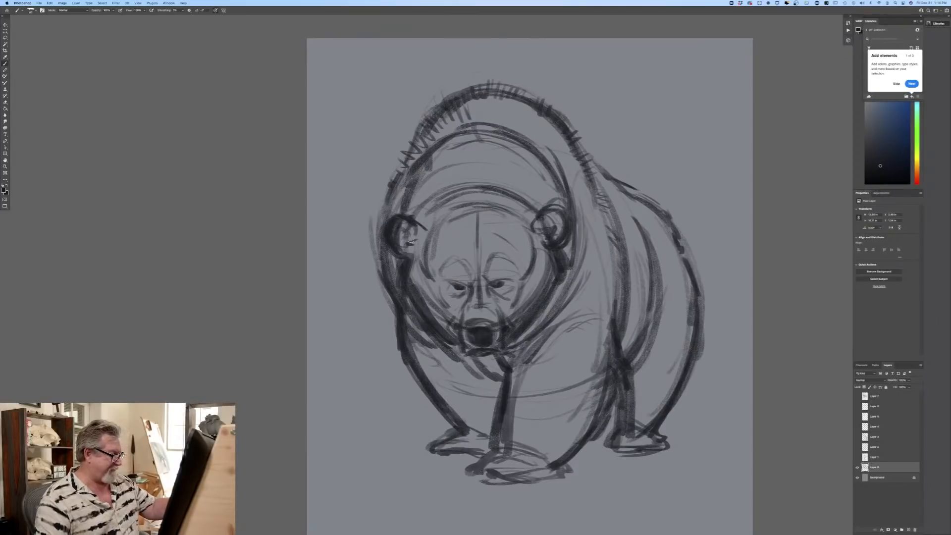
# Step: Fade the bear sketch layer by lowering its opacity, and create a new layer above it as the active layer
pyautogui.click(908, 380)
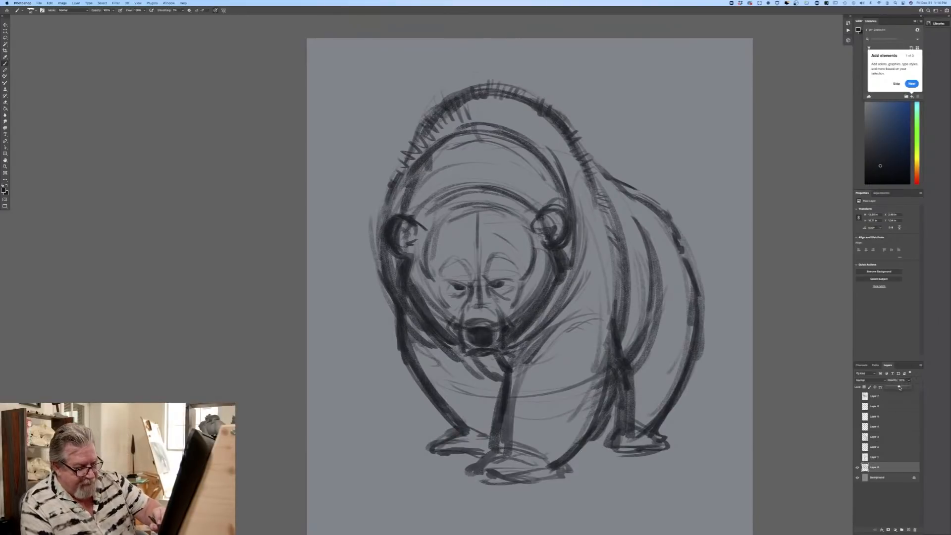
pyautogui.moveTo(898, 388); pyautogui.dragTo(896, 387)
pyautogui.click(909, 530)
pyautogui.press('super+equal')
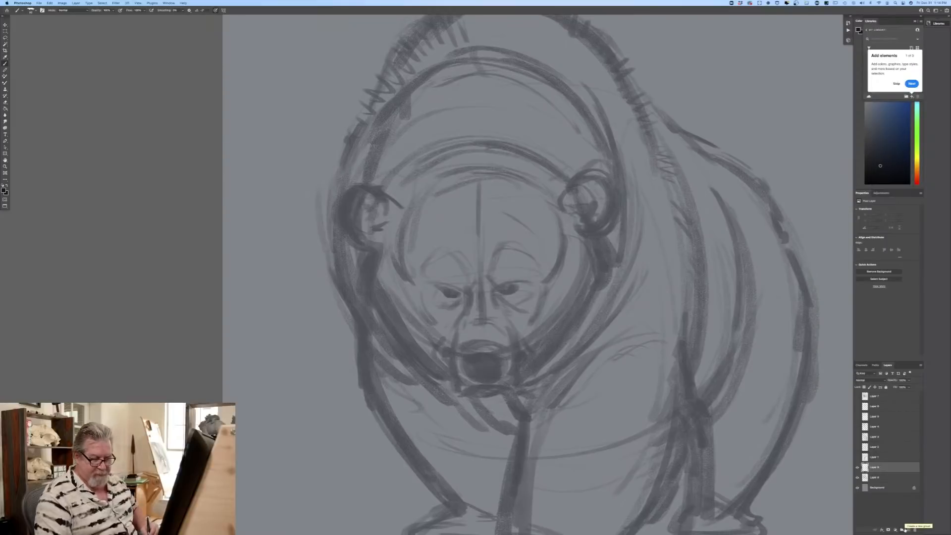
pyautogui.click(886, 477)
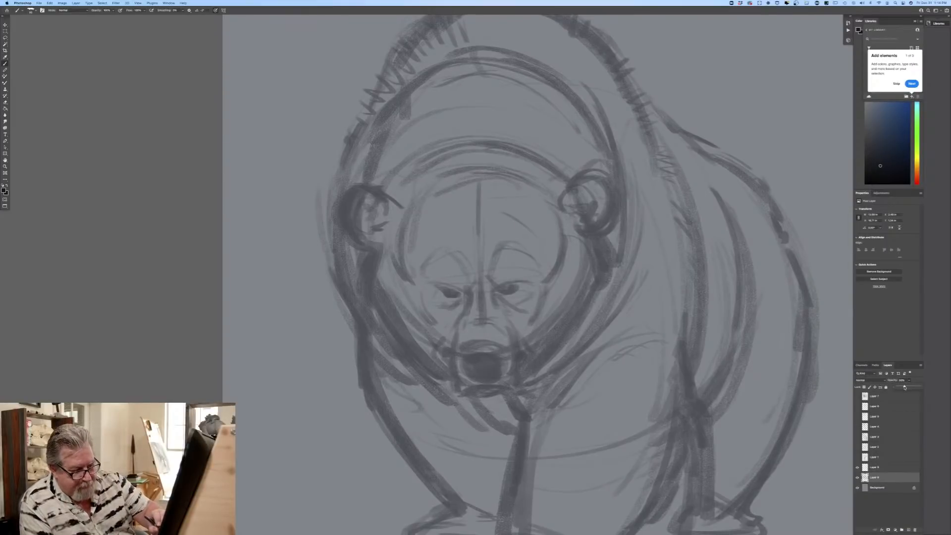
pyautogui.moveTo(905, 386); pyautogui.dragTo(899, 387)
pyautogui.click(876, 467)
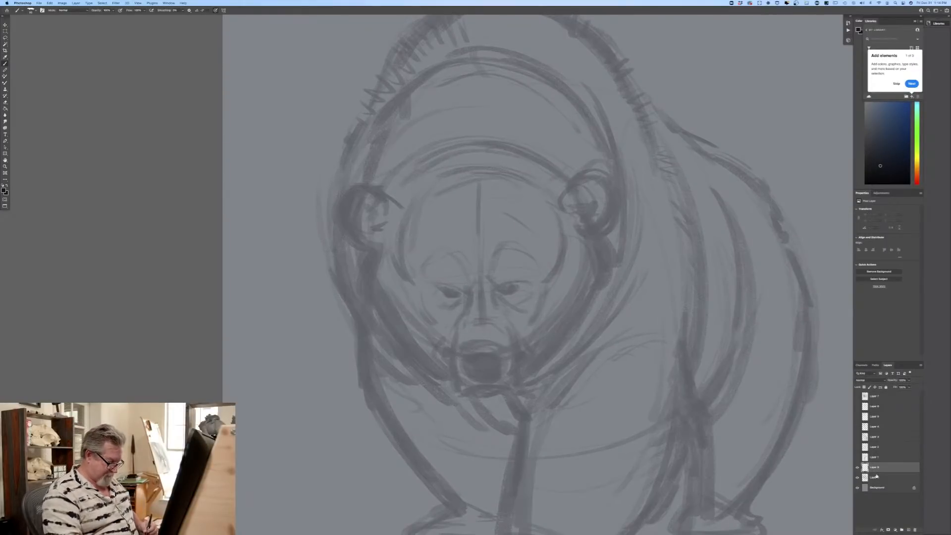
# Step: Draw the bear's left eye over the faded sketch, with a slanted brow line, pupil, lower lid and corner creases
pyautogui.press('super+equal')
pyautogui.press('super+equal')
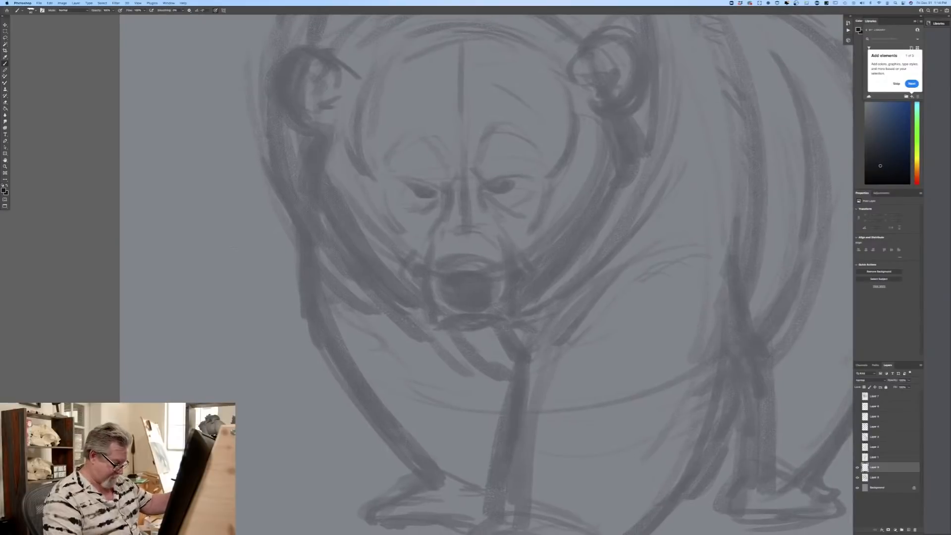
pyautogui.moveTo(465, 164)
pyautogui.mouseDown()
pyautogui.moveTo(463, 198)
pyautogui.moveTo(495, 189)
pyautogui.moveTo(474, 178)
pyautogui.moveTo(479, 190)
pyautogui.mouseUp()
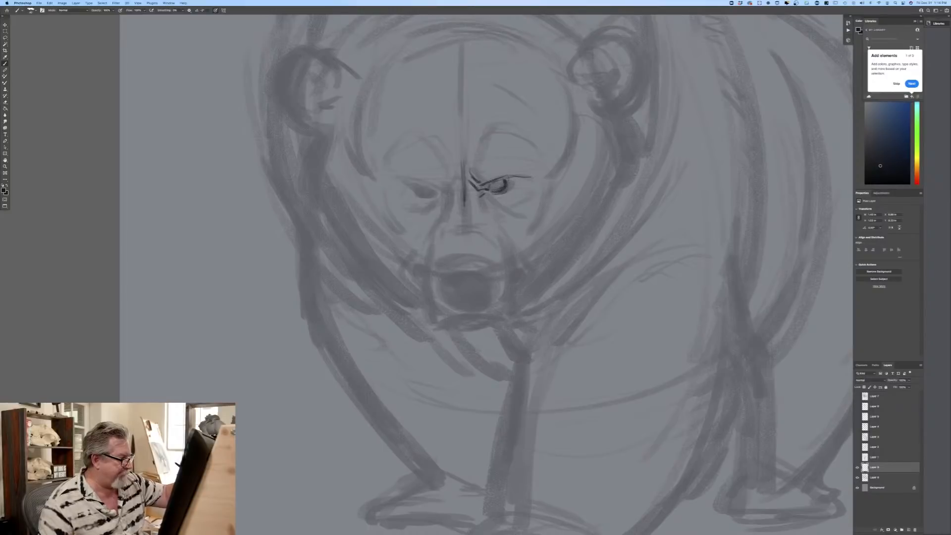
pyautogui.moveTo(510, 190); pyautogui.dragTo(509, 208)
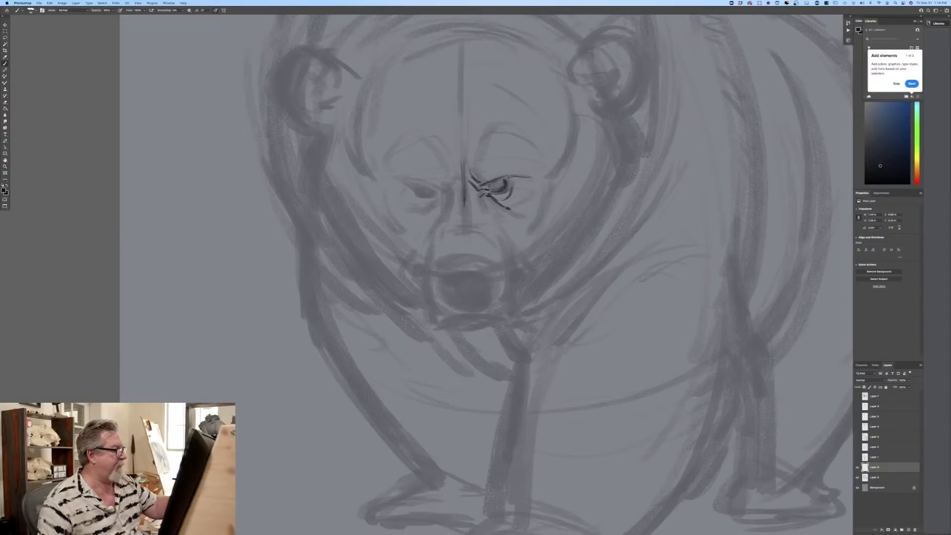
pyautogui.moveTo(512, 177); pyautogui.dragTo(488, 184)
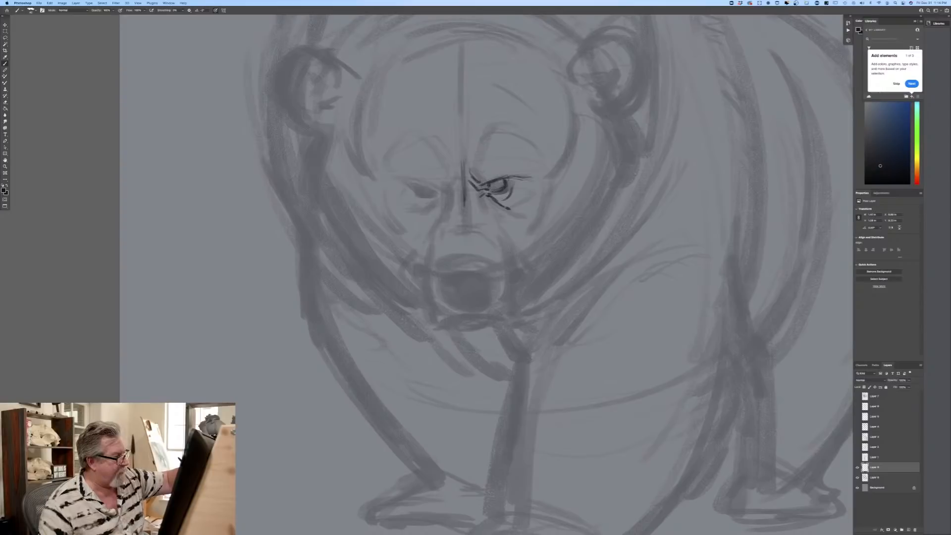
pyautogui.moveTo(515, 184); pyautogui.dragTo(530, 190)
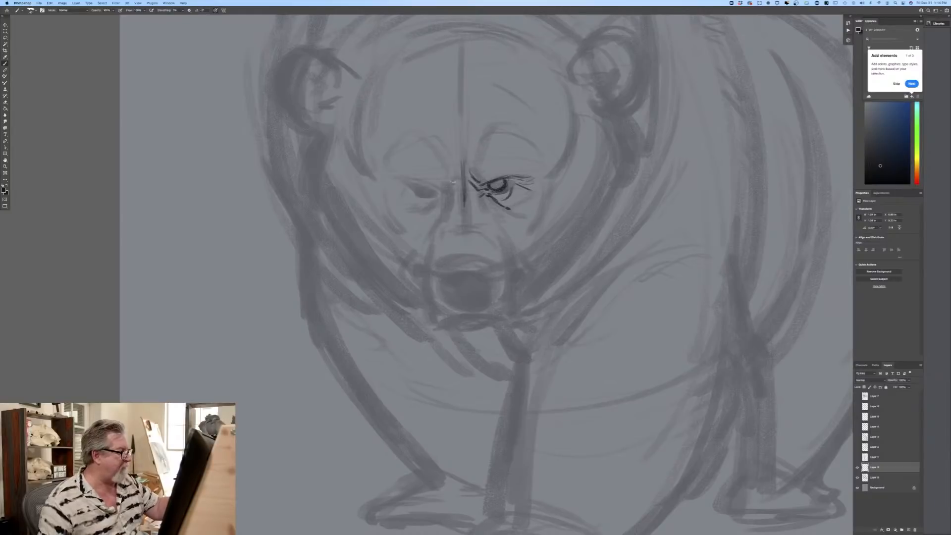
# Step: Draw the bear's right eye to match, with a slanted frown line, dark pupil and creases below the lid
pyautogui.moveTo(458, 166)
pyautogui.mouseDown()
pyautogui.moveTo(448, 189)
pyautogui.moveTo(435, 190)
pyautogui.mouseUp()
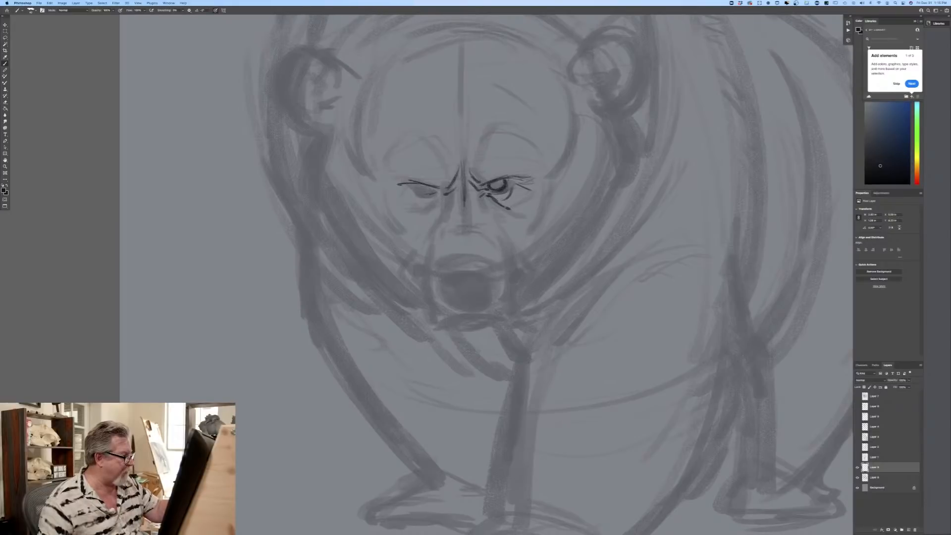
pyautogui.moveTo(418, 186); pyautogui.dragTo(434, 192)
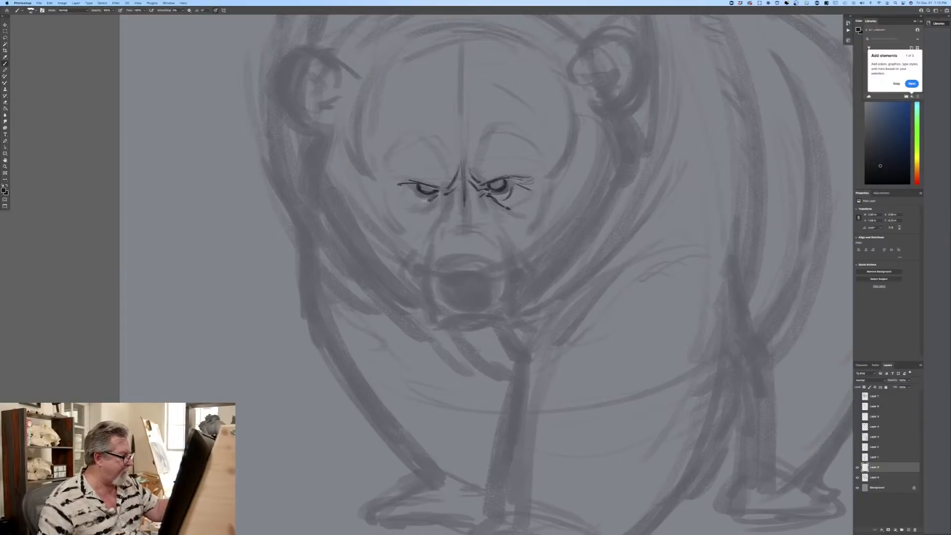
pyautogui.moveTo(413, 189)
pyautogui.mouseDown()
pyautogui.moveTo(434, 203)
pyautogui.moveTo(427, 209)
pyautogui.mouseUp()
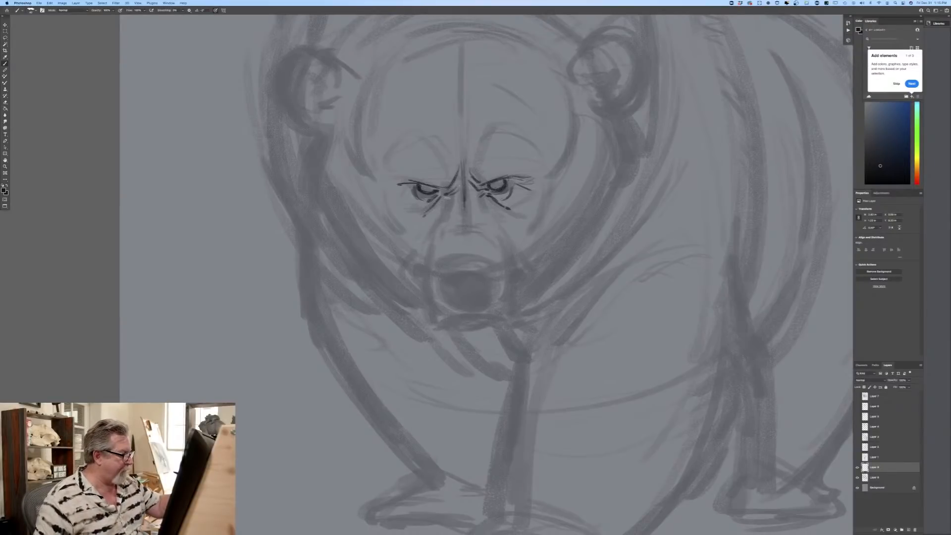
# Step: Define the bridge of the nose and both curved sides of the muzzle down to the mouth corners
pyautogui.moveTo(485, 230); pyautogui.dragTo(453, 231)
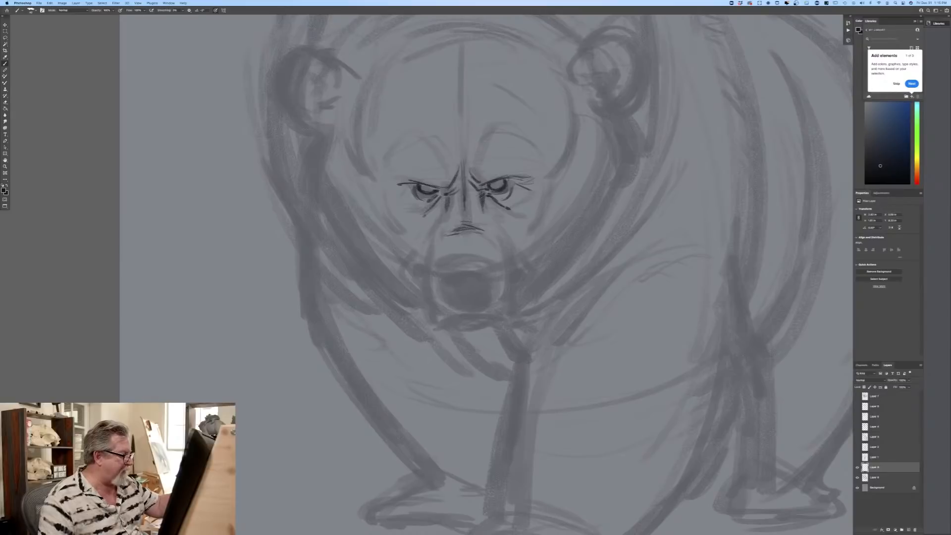
pyautogui.moveTo(493, 218)
pyautogui.mouseDown()
pyautogui.moveTo(510, 239)
pyautogui.moveTo(501, 298)
pyautogui.mouseUp()
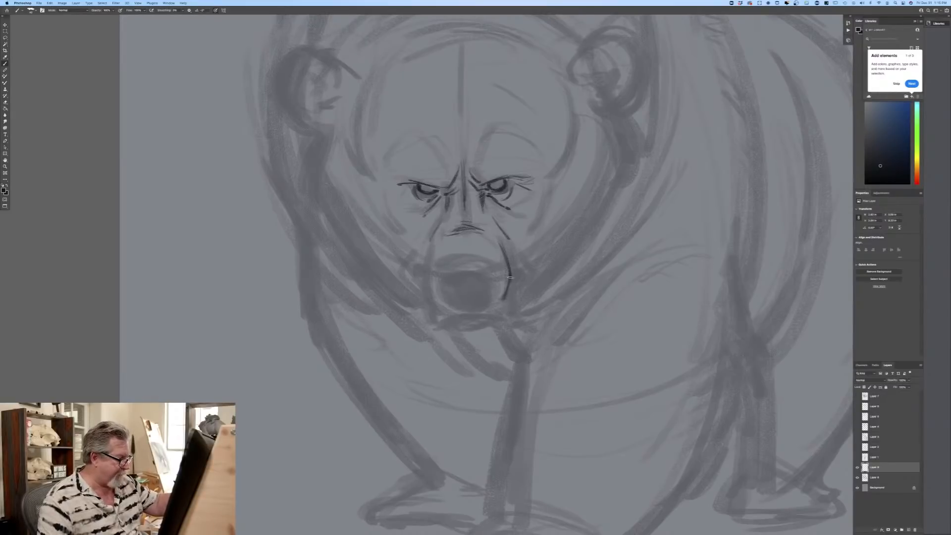
pyautogui.moveTo(424, 281); pyautogui.dragTo(429, 308)
pyautogui.moveTo(508, 242); pyautogui.dragTo(512, 256)
pyautogui.moveTo(482, 221); pyautogui.dragTo(488, 237)
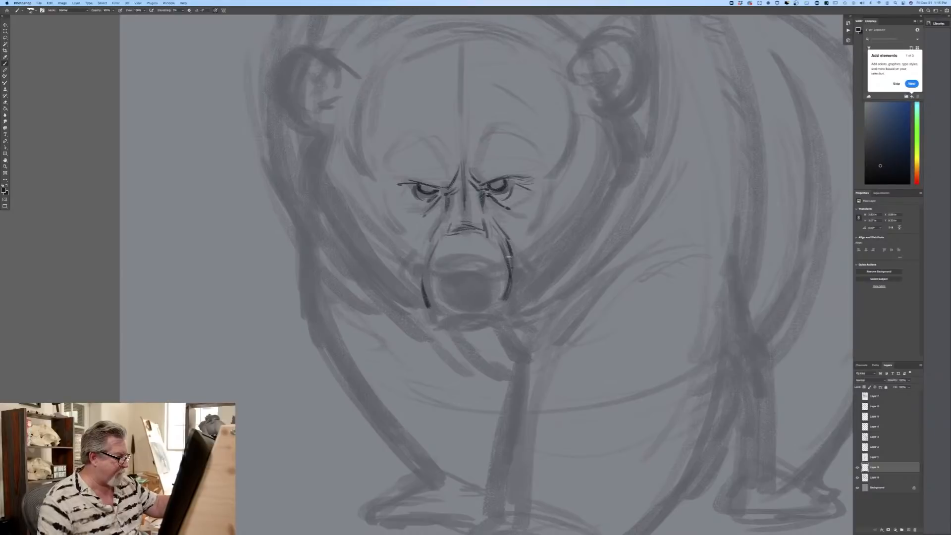
pyautogui.moveTo(510, 290)
pyautogui.mouseDown()
pyautogui.moveTo(514, 315)
pyautogui.moveTo(501, 321)
pyautogui.mouseUp()
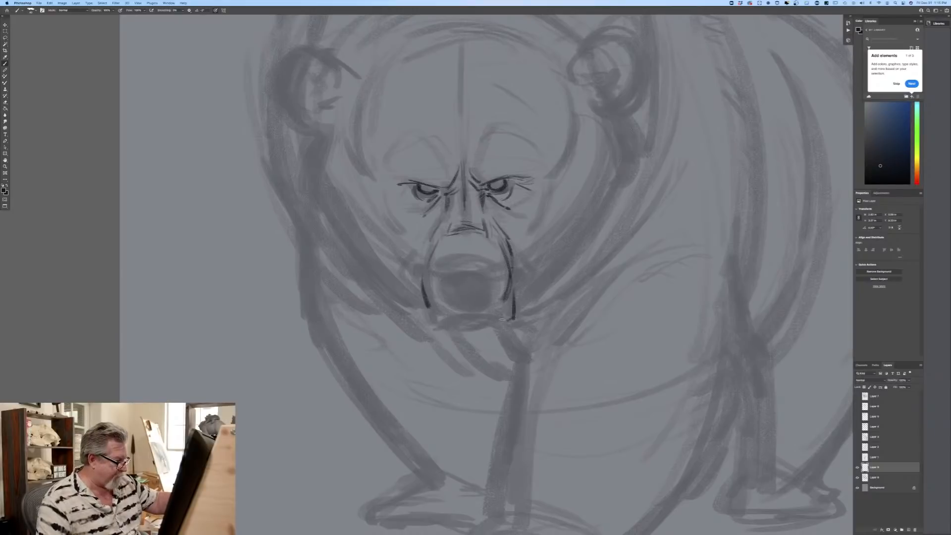
pyautogui.moveTo(424, 300); pyautogui.dragTo(424, 323)
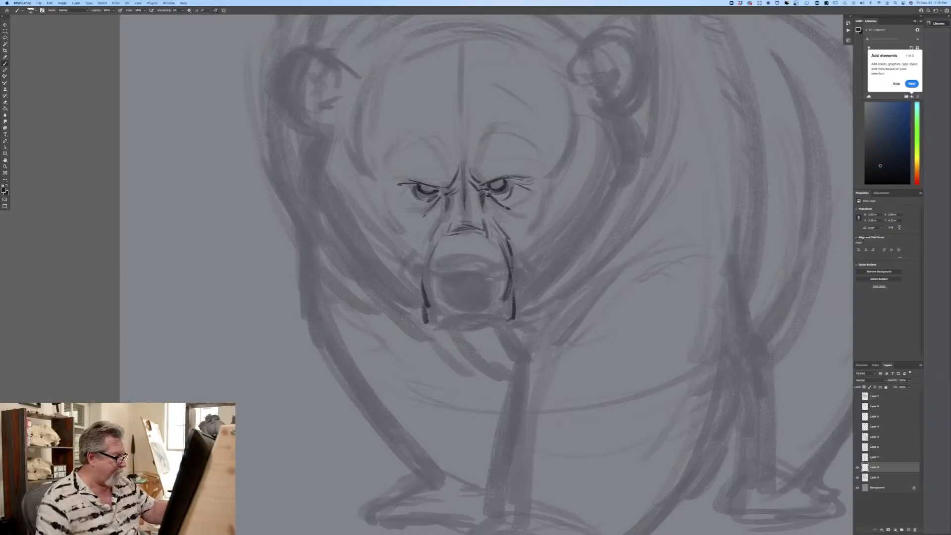
# Step: Draw the bear's nose inside the muzzle, with its curved top edge, rounded sides and two nostrils
pyautogui.moveTo(492, 280)
pyautogui.mouseDown()
pyautogui.moveTo(444, 276)
pyautogui.moveTo(489, 280)
pyautogui.moveTo(494, 268)
pyautogui.moveTo(478, 303)
pyautogui.moveTo(468, 299)
pyautogui.moveTo(481, 284)
pyautogui.moveTo(476, 298)
pyautogui.moveTo(463, 299)
pyautogui.moveTo(487, 292)
pyautogui.moveTo(448, 294)
pyautogui.moveTo(441, 272)
pyautogui.moveTo(439, 293)
pyautogui.mouseUp()
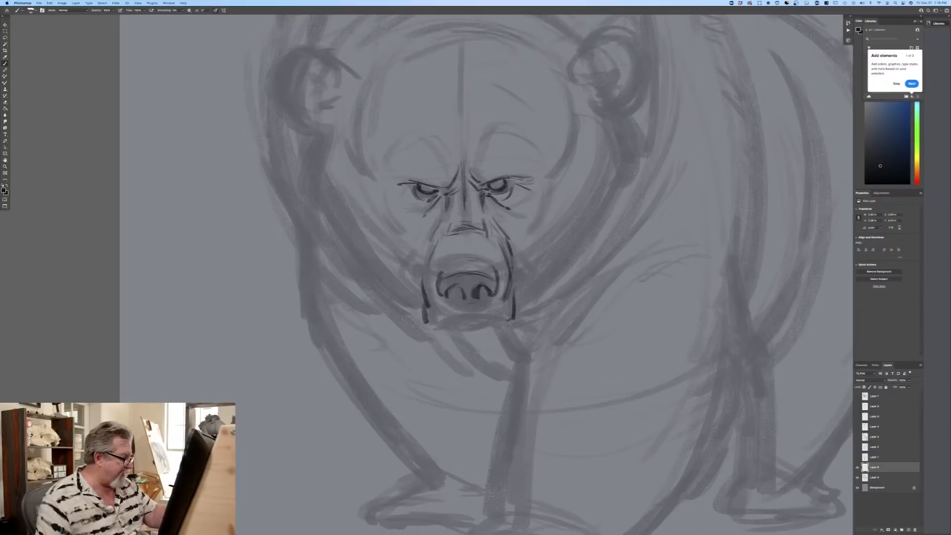
pyautogui.moveTo(466, 262); pyautogui.dragTo(487, 260)
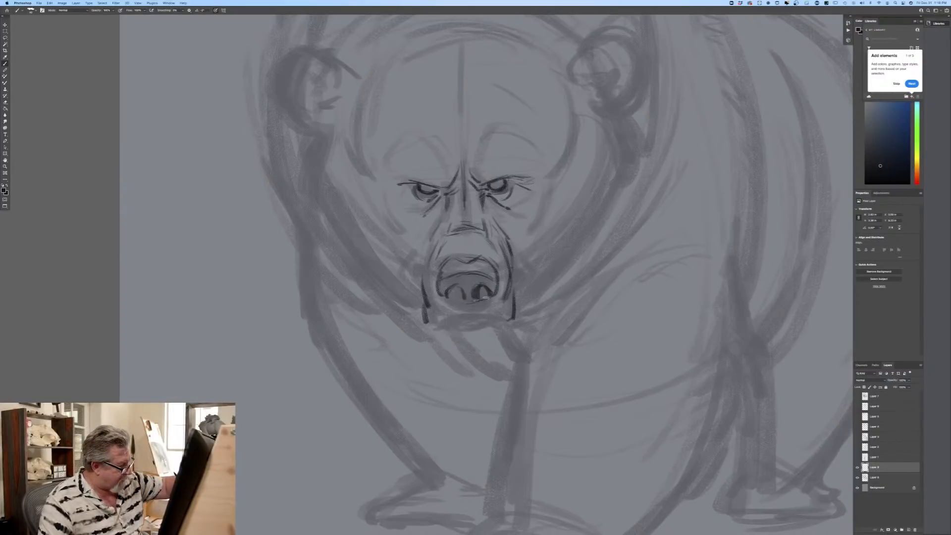
pyautogui.moveTo(447, 296); pyautogui.dragTo(460, 310)
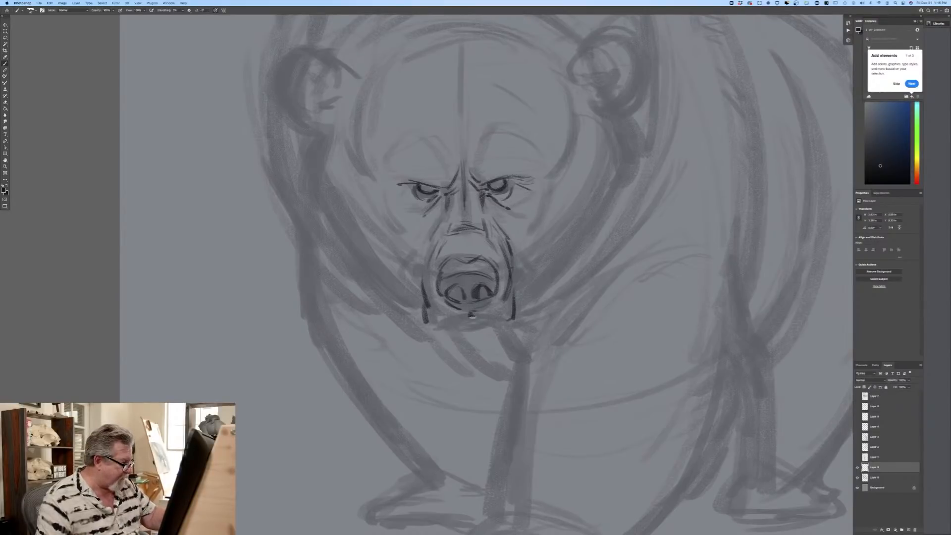
# Step: Draw the mouth line and lower lip under the nose, and add angular cheek folds on both sides of the muzzle
pyautogui.moveTo(474, 316); pyautogui.dragTo(504, 321)
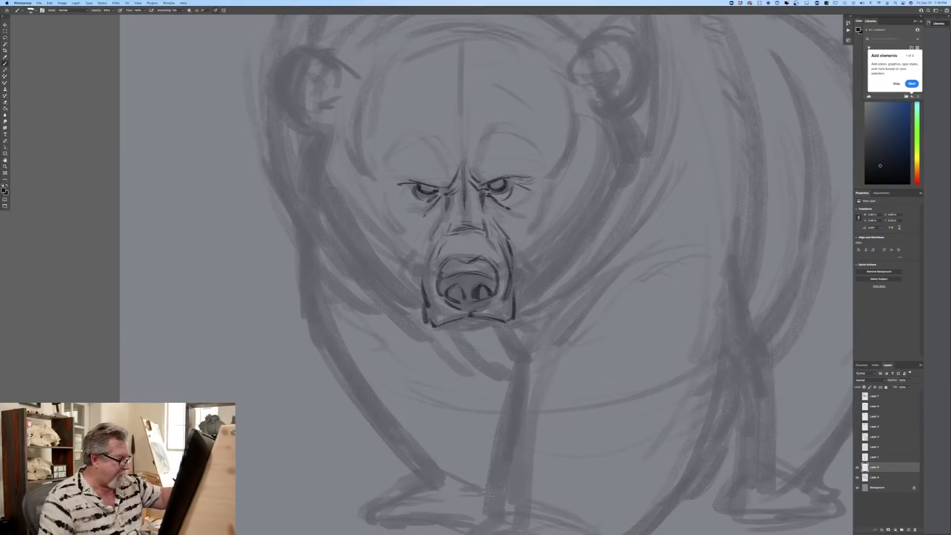
pyautogui.moveTo(446, 328)
pyautogui.mouseDown()
pyautogui.moveTo(491, 331)
pyautogui.moveTo(455, 325)
pyautogui.mouseUp()
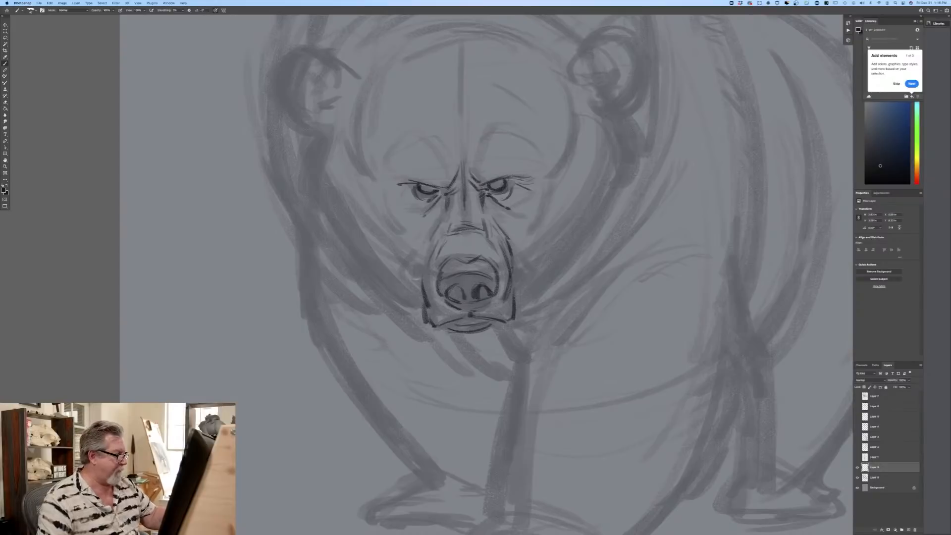
pyautogui.moveTo(419, 271)
pyautogui.mouseDown()
pyautogui.moveTo(422, 288)
pyautogui.moveTo(407, 267)
pyautogui.moveTo(413, 287)
pyautogui.mouseUp()
pyautogui.moveTo(515, 268); pyautogui.dragTo(525, 287)
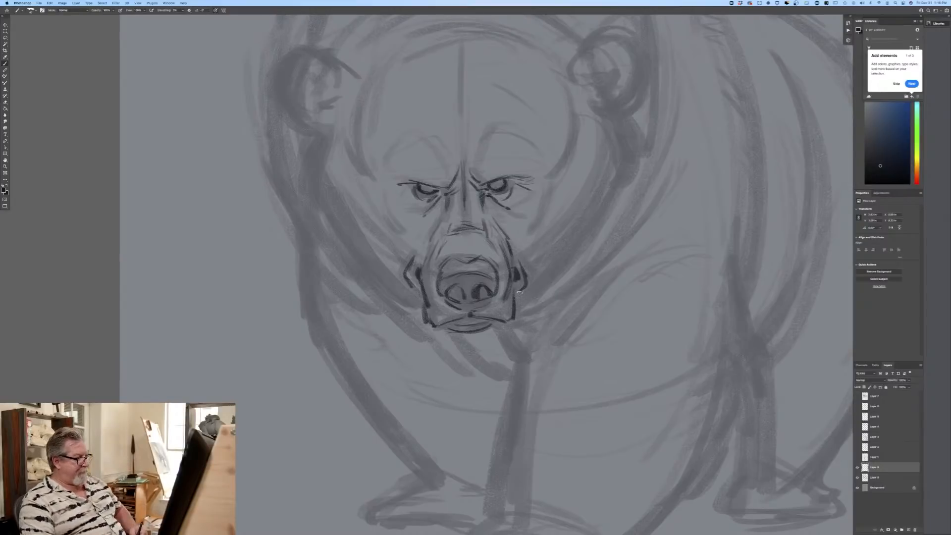
# Step: Darken both pupils, mark the outer crease of the bear's right eye, and draw arched brow ridges above both eyes
pyautogui.moveTo(422, 184); pyautogui.dragTo(423, 187)
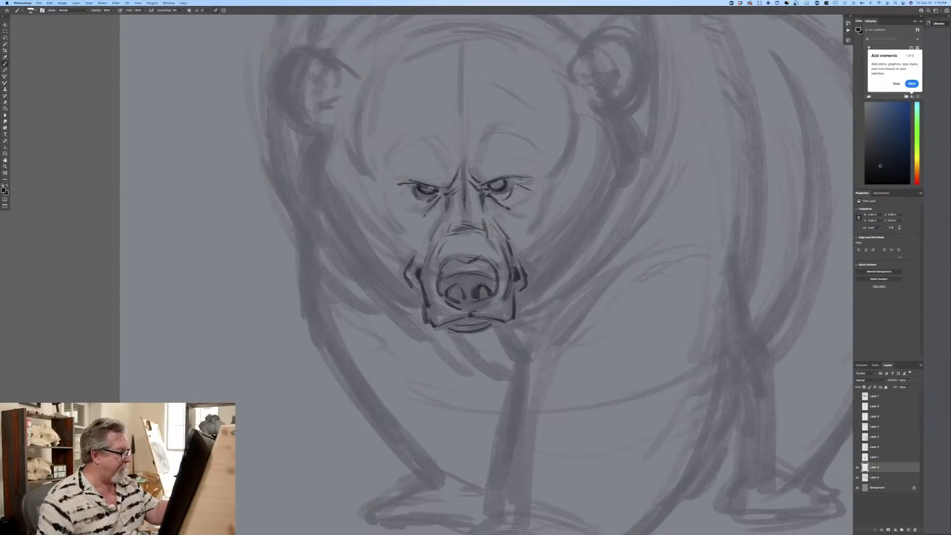
pyautogui.moveTo(500, 182); pyautogui.dragTo(492, 184)
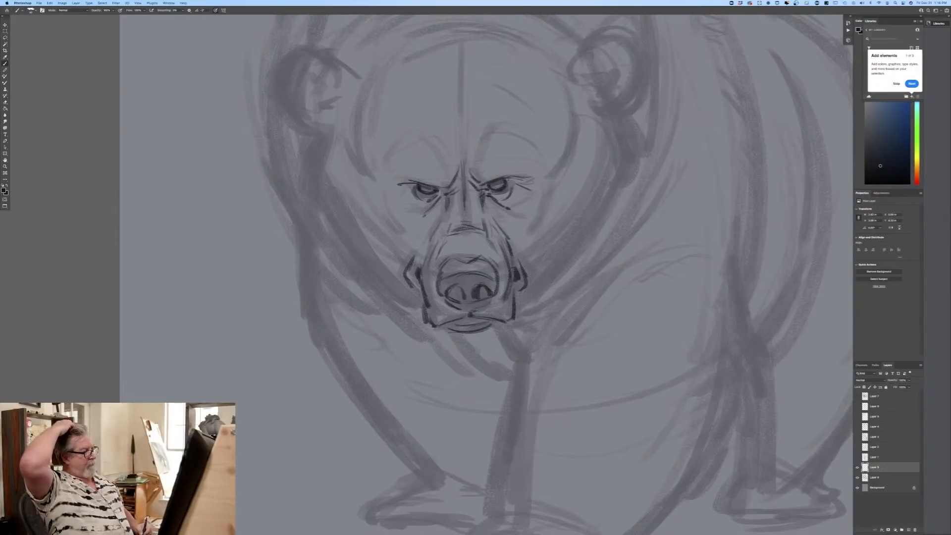
pyautogui.moveTo(407, 192); pyautogui.dragTo(402, 204)
pyautogui.moveTo(423, 140); pyautogui.dragTo(442, 152)
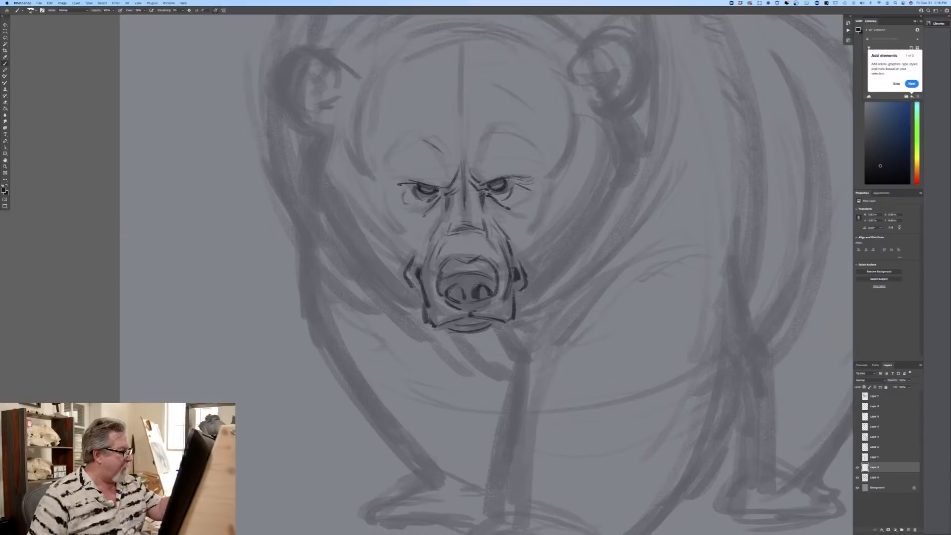
pyautogui.moveTo(383, 168); pyautogui.dragTo(400, 150)
pyautogui.moveTo(476, 157)
pyautogui.mouseDown()
pyautogui.moveTo(491, 135)
pyautogui.moveTo(538, 151)
pyautogui.mouseUp()
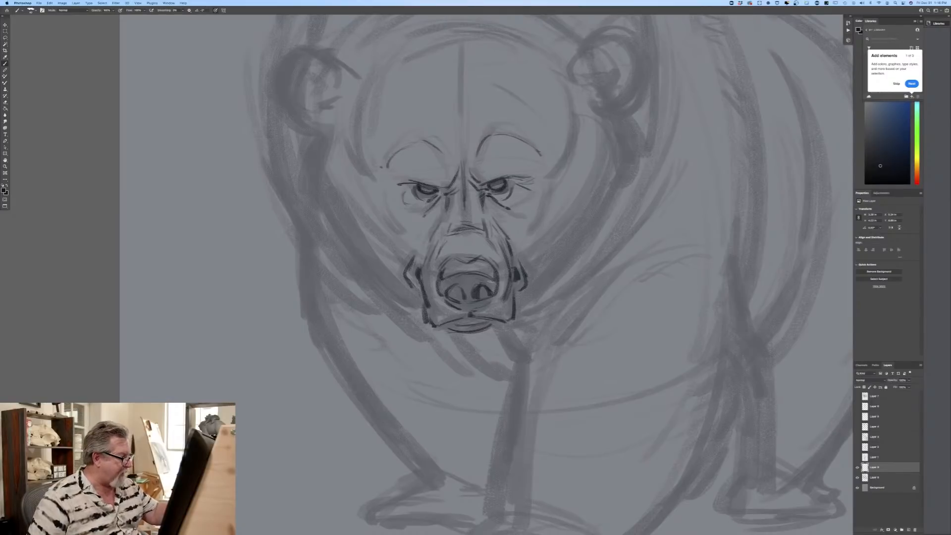
# Step: Shade the nose and nostrils darker, and draw cheek lines curving from below both eyes toward the muzzle
pyautogui.moveTo(486, 277)
pyautogui.mouseDown()
pyautogui.moveTo(477, 297)
pyautogui.moveTo(469, 277)
pyautogui.moveTo(459, 308)
pyautogui.moveTo(454, 279)
pyautogui.moveTo(447, 298)
pyautogui.moveTo(440, 278)
pyautogui.moveTo(447, 290)
pyautogui.moveTo(457, 283)
pyautogui.moveTo(449, 295)
pyautogui.moveTo(478, 300)
pyautogui.mouseUp()
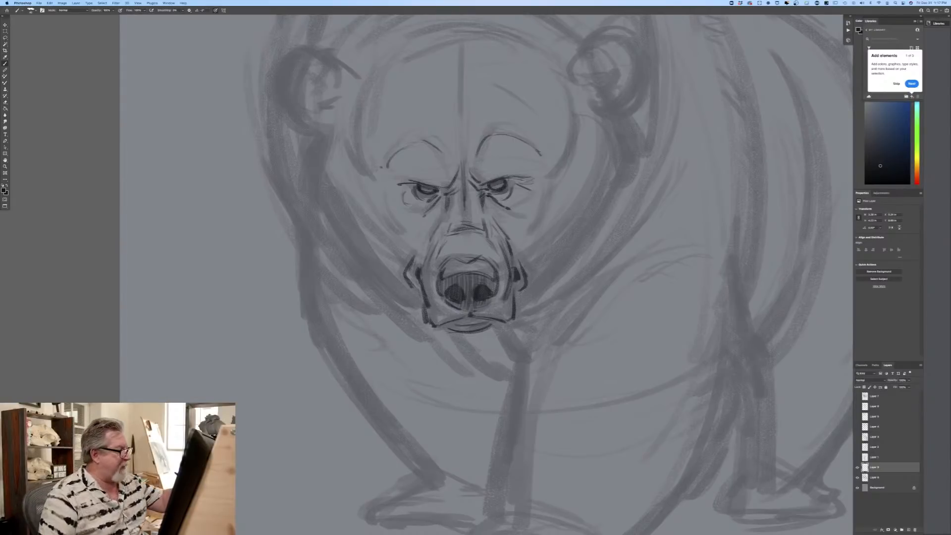
pyautogui.moveTo(542, 195); pyautogui.dragTo(520, 246)
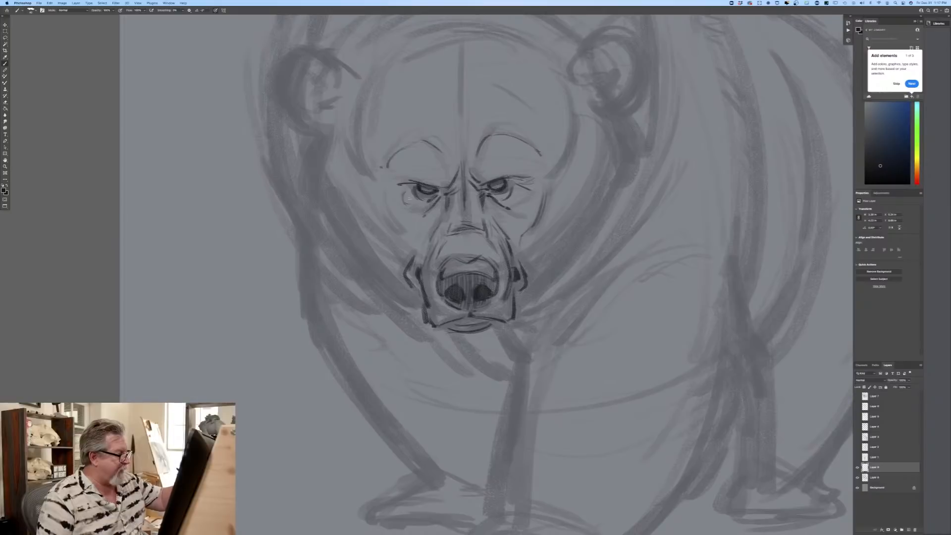
pyautogui.moveTo(394, 221); pyautogui.dragTo(412, 241)
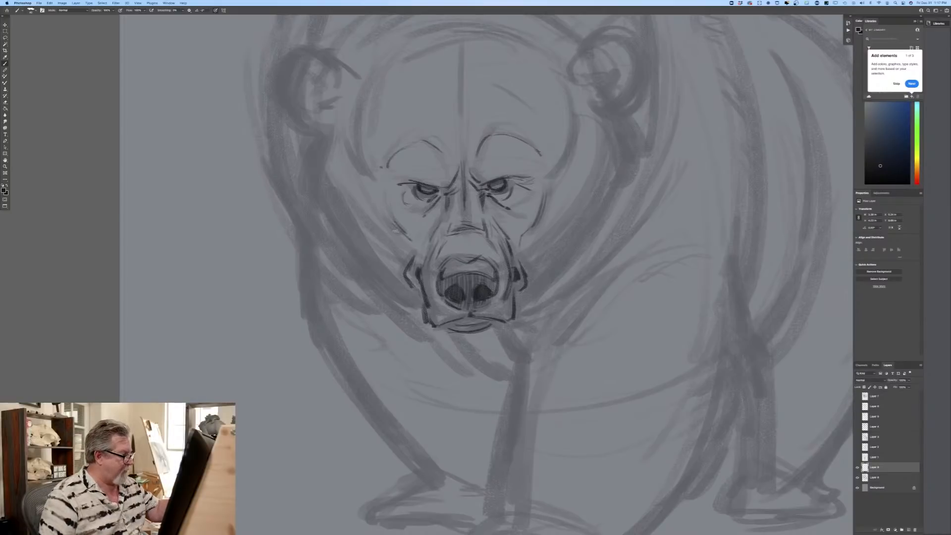
# Step: Draw the jagged fur edge of the bear's right cheek from below the ear down toward the jaw
pyautogui.moveTo(322, 131)
pyautogui.mouseDown()
pyautogui.moveTo(302, 132)
pyautogui.moveTo(322, 145)
pyautogui.moveTo(310, 182)
pyautogui.moveTo(361, 258)
pyautogui.mouseUp()
pyautogui.moveTo(320, 195); pyautogui.dragTo(366, 273)
pyautogui.moveTo(367, 239)
pyautogui.mouseDown()
pyautogui.moveTo(363, 280)
pyautogui.moveTo(374, 275)
pyautogui.moveTo(391, 307)
pyautogui.moveTo(412, 308)
pyautogui.mouseUp()
# Step: Draw the forehead's centre line and curved edge toward the bear's left ear, continuing into the furry edge of the left cheek
pyautogui.moveTo(462, 79); pyautogui.dragTo(465, 135)
pyautogui.moveTo(516, 41)
pyautogui.mouseDown()
pyautogui.moveTo(567, 82)
pyautogui.moveTo(554, 63)
pyautogui.moveTo(573, 125)
pyautogui.moveTo(634, 129)
pyautogui.moveTo(622, 165)
pyautogui.mouseUp()
pyautogui.moveTo(611, 111)
pyautogui.mouseDown()
pyautogui.moveTo(632, 144)
pyautogui.moveTo(622, 180)
pyautogui.mouseUp()
pyautogui.moveTo(622, 147)
pyautogui.mouseDown()
pyautogui.moveTo(607, 218)
pyautogui.moveTo(570, 264)
pyautogui.mouseUp()
pyautogui.moveTo(595, 198)
pyautogui.mouseDown()
pyautogui.moveTo(581, 218)
pyautogui.moveTo(572, 259)
pyautogui.mouseUp()
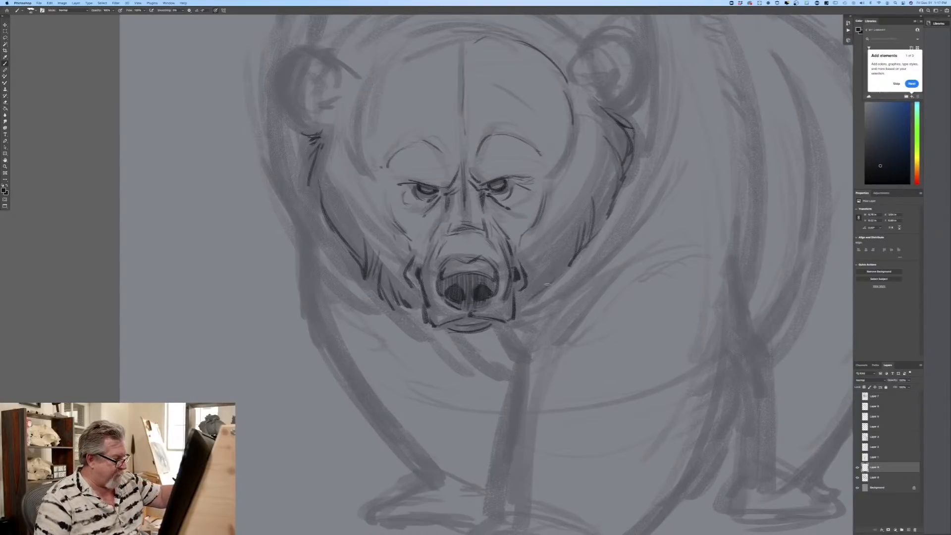
# Step: Draw a pointed fur tuft under the chin and join it to both cheeks with short jaw fur strokes
pyautogui.moveTo(513, 324); pyautogui.dragTo(490, 359)
pyautogui.moveTo(406, 307)
pyautogui.mouseDown()
pyautogui.moveTo(429, 335)
pyautogui.moveTo(485, 368)
pyautogui.mouseUp()
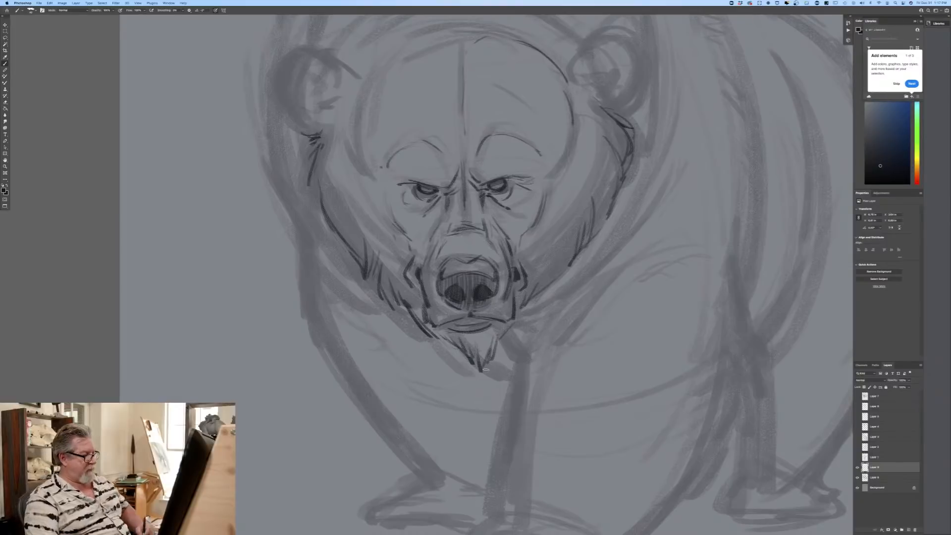
pyautogui.moveTo(528, 297); pyautogui.dragTo(515, 327)
pyautogui.moveTo(534, 304); pyautogui.dragTo(520, 333)
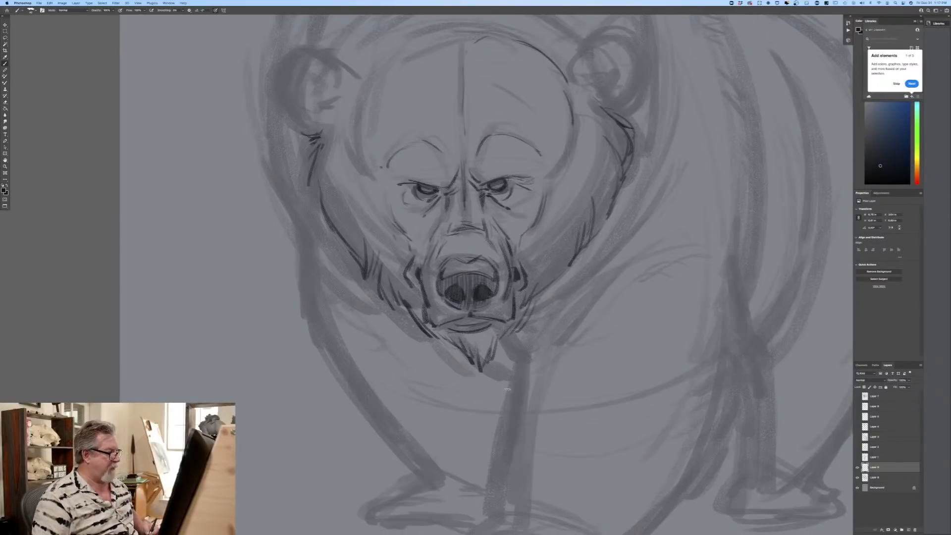
# Step: Draw the forehead edge toward the bear's right ear, and outline both rounded ears with fur strokes inside
pyautogui.press('super+minus')
pyautogui.press('super+minus')
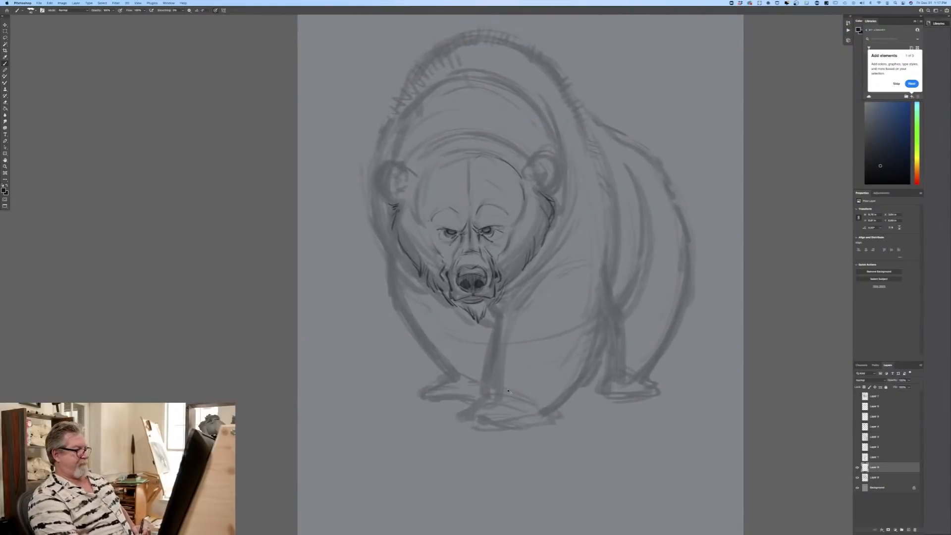
pyautogui.press('super+equal')
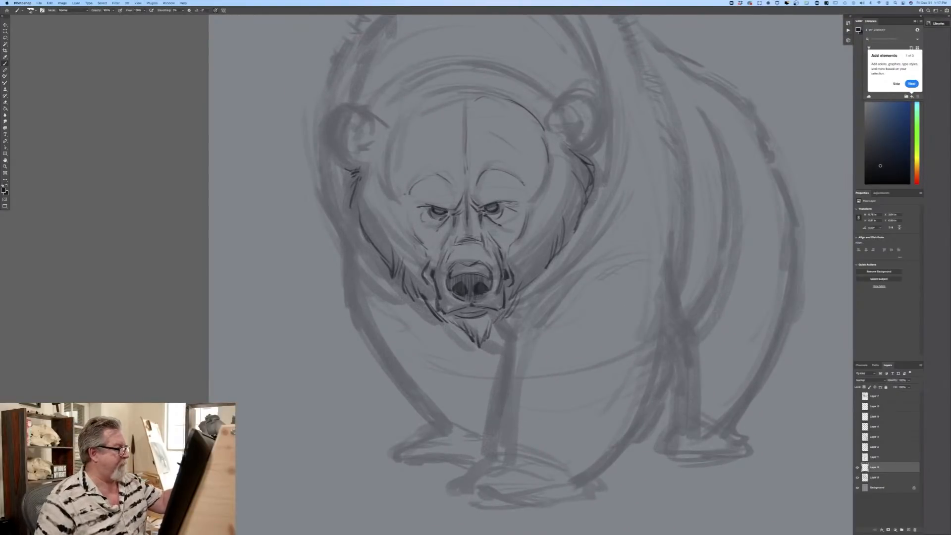
pyautogui.moveTo(437, 101)
pyautogui.mouseDown()
pyautogui.moveTo(460, 100)
pyautogui.moveTo(386, 153)
pyautogui.mouseUp()
pyautogui.moveTo(555, 106)
pyautogui.mouseDown()
pyautogui.moveTo(541, 114)
pyautogui.moveTo(592, 92)
pyautogui.moveTo(601, 114)
pyautogui.moveTo(590, 167)
pyautogui.moveTo(587, 135)
pyautogui.moveTo(564, 148)
pyautogui.mouseUp()
pyautogui.moveTo(570, 143); pyautogui.dragTo(562, 149)
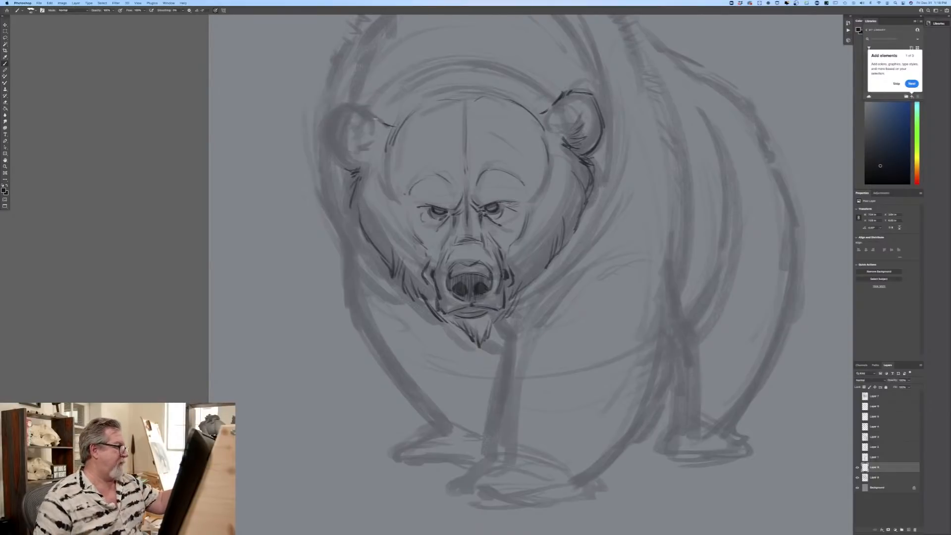
pyautogui.moveTo(385, 123)
pyautogui.mouseDown()
pyautogui.moveTo(350, 108)
pyautogui.moveTo(335, 114)
pyautogui.moveTo(335, 158)
pyautogui.moveTo(329, 151)
pyautogui.moveTo(349, 166)
pyautogui.moveTo(340, 169)
pyautogui.moveTo(359, 179)
pyautogui.mouseUp()
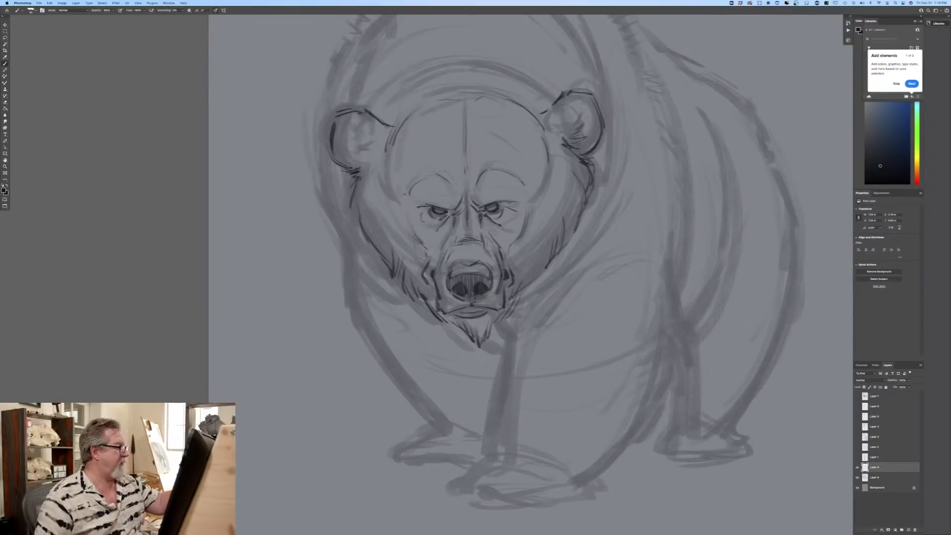
pyautogui.moveTo(353, 136)
pyautogui.mouseDown()
pyautogui.moveTo(368, 144)
pyautogui.moveTo(371, 167)
pyautogui.mouseUp()
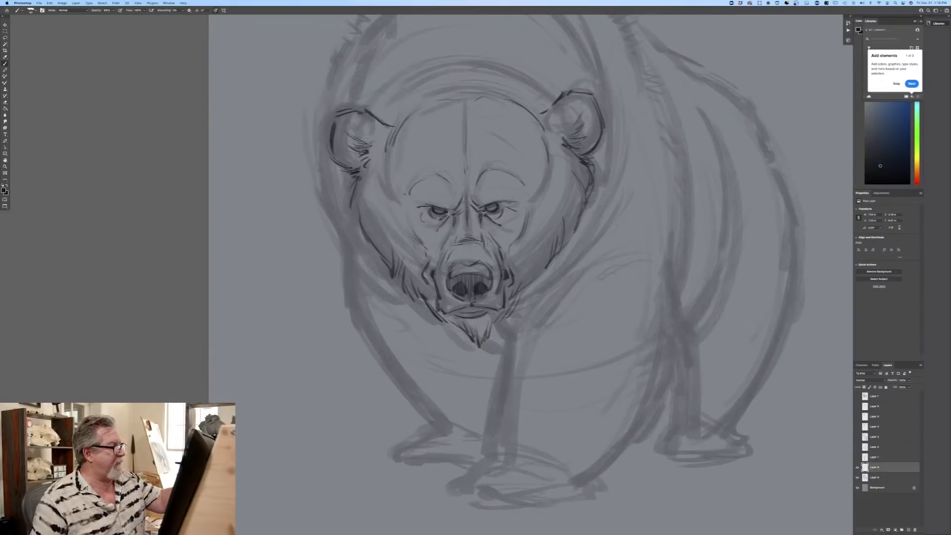
# Step: Draw the arched top of the head from ear to ear, with short fur strokes along the line
pyautogui.moveTo(540, 105)
pyautogui.mouseDown()
pyautogui.moveTo(551, 132)
pyautogui.moveTo(524, 78)
pyautogui.moveTo(468, 66)
pyautogui.moveTo(389, 100)
pyautogui.mouseUp()
pyautogui.moveTo(492, 71); pyautogui.dragTo(475, 68)
pyautogui.moveTo(395, 92); pyautogui.dragTo(387, 103)
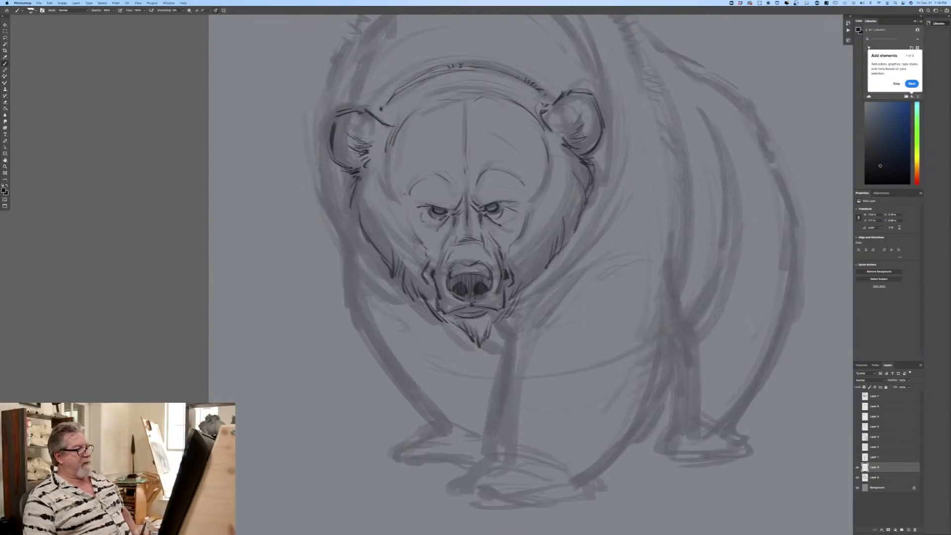
# Step: Draw short fur strokes beneath both ears and along the outer edges of both cheeks
pyautogui.moveTo(585, 167); pyautogui.dragTo(582, 204)
pyautogui.moveTo(591, 152); pyautogui.dragTo(597, 198)
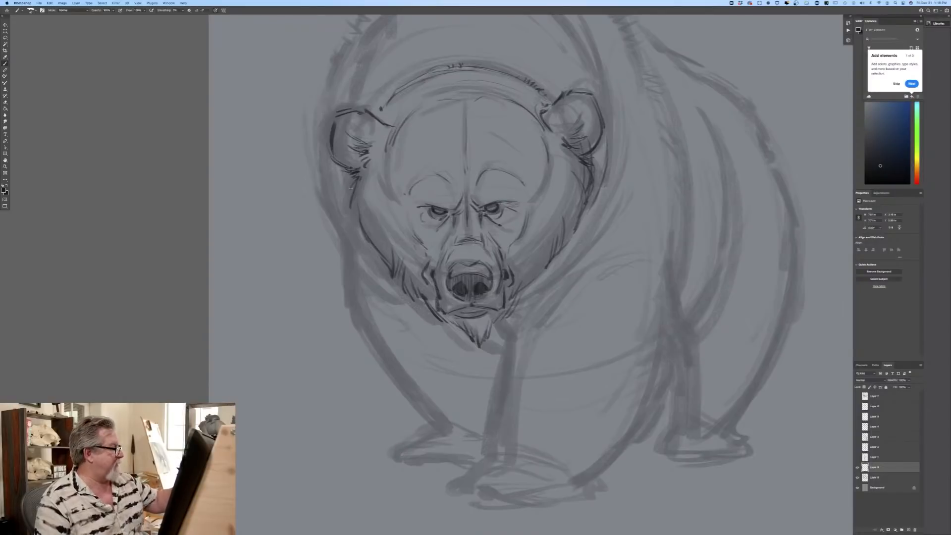
pyautogui.moveTo(360, 181); pyautogui.dragTo(369, 241)
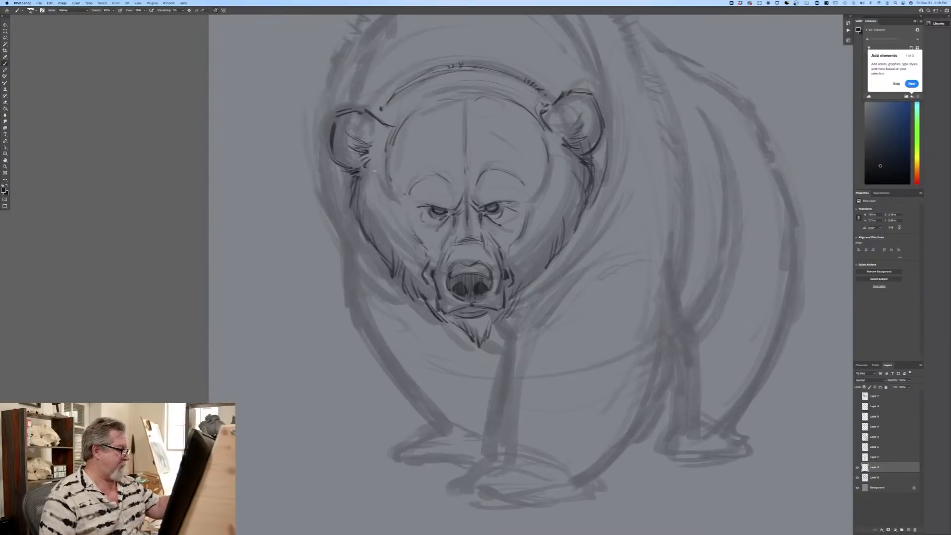
pyautogui.moveTo(362, 178)
pyautogui.mouseDown()
pyautogui.moveTo(383, 165)
pyautogui.moveTo(368, 189)
pyautogui.mouseUp()
pyautogui.moveTo(552, 144)
pyautogui.mouseDown()
pyautogui.moveTo(565, 145)
pyautogui.moveTo(558, 131)
pyautogui.mouseUp()
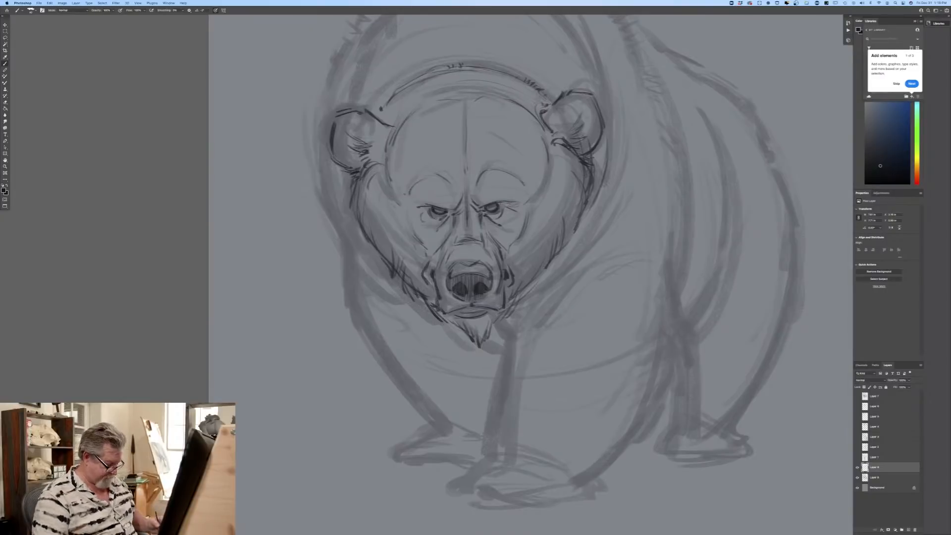
# Step: Draw the arched neck ruff behind the head with fur strokes, and start the chest and inner foreleg lines below the chin
pyautogui.press('super+minus')
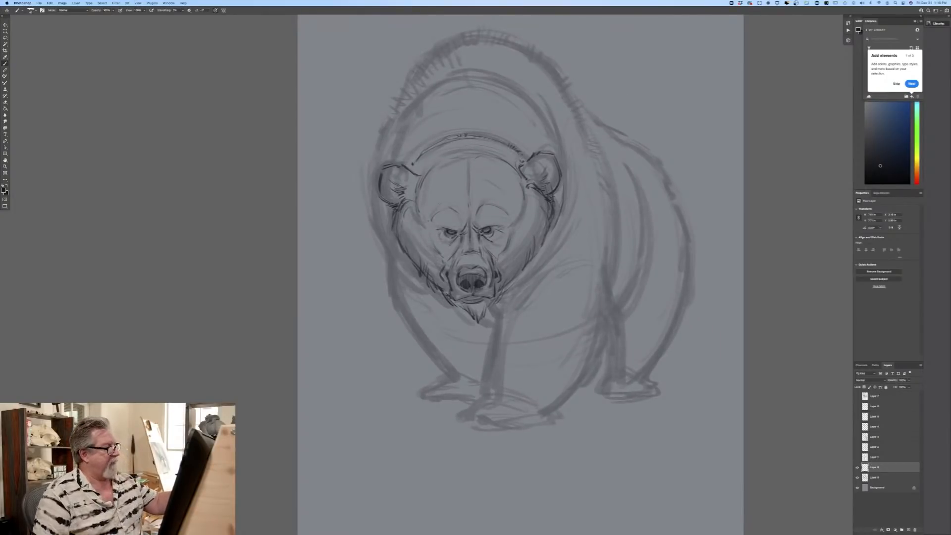
pyautogui.moveTo(523, 94)
pyautogui.mouseDown()
pyautogui.moveTo(549, 121)
pyautogui.moveTo(532, 108)
pyautogui.moveTo(564, 174)
pyautogui.mouseUp()
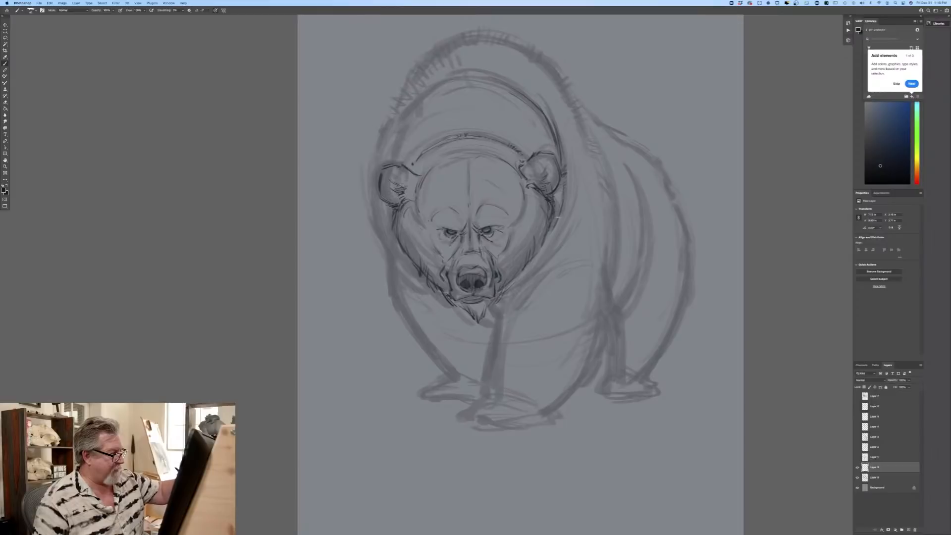
pyautogui.moveTo(489, 304); pyautogui.dragTo(491, 354)
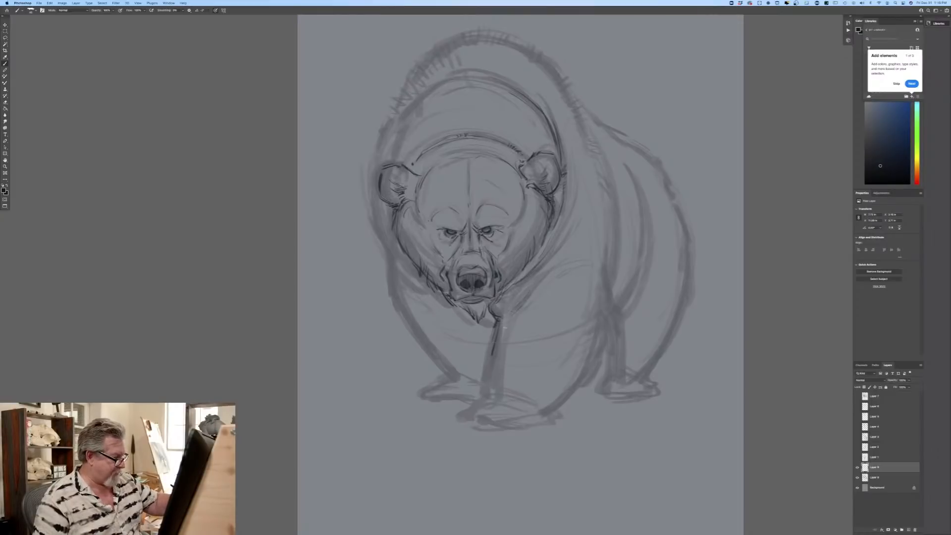
pyautogui.moveTo(416, 282); pyautogui.dragTo(449, 302)
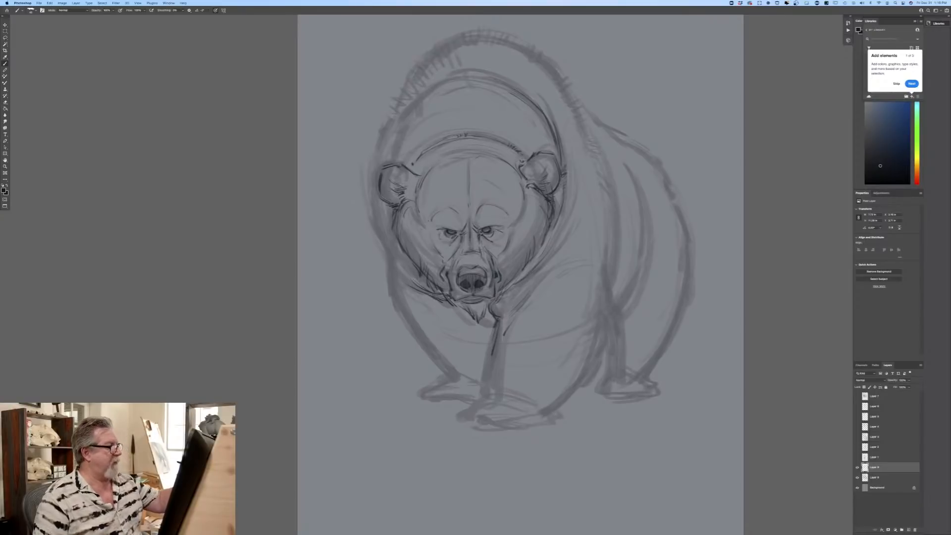
pyautogui.moveTo(466, 79); pyautogui.dragTo(478, 77)
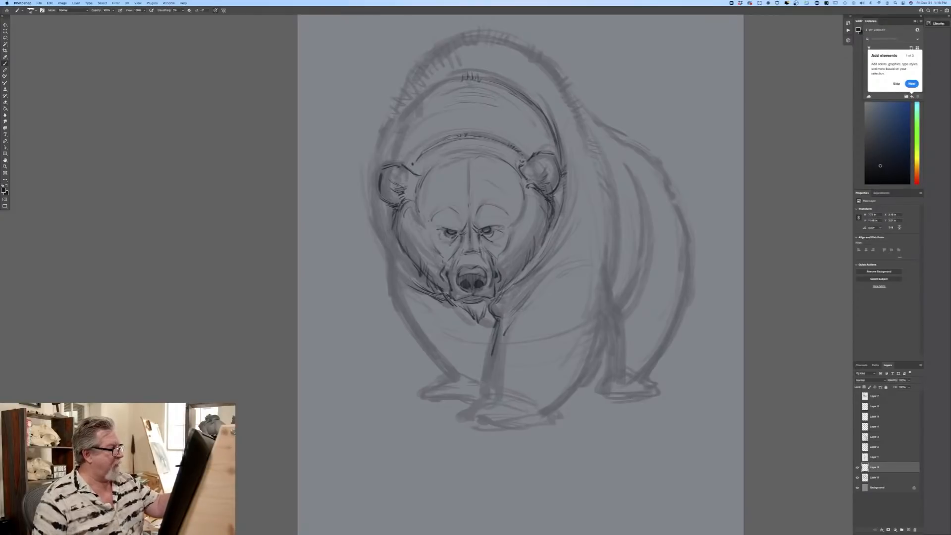
pyautogui.moveTo(524, 114); pyautogui.dragTo(537, 130)
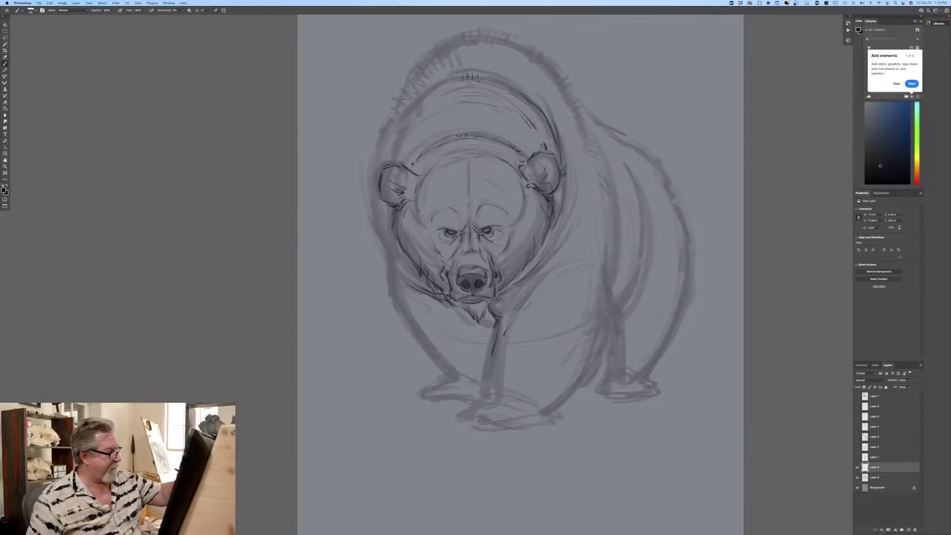
pyautogui.moveTo(413, 105); pyautogui.dragTo(385, 156)
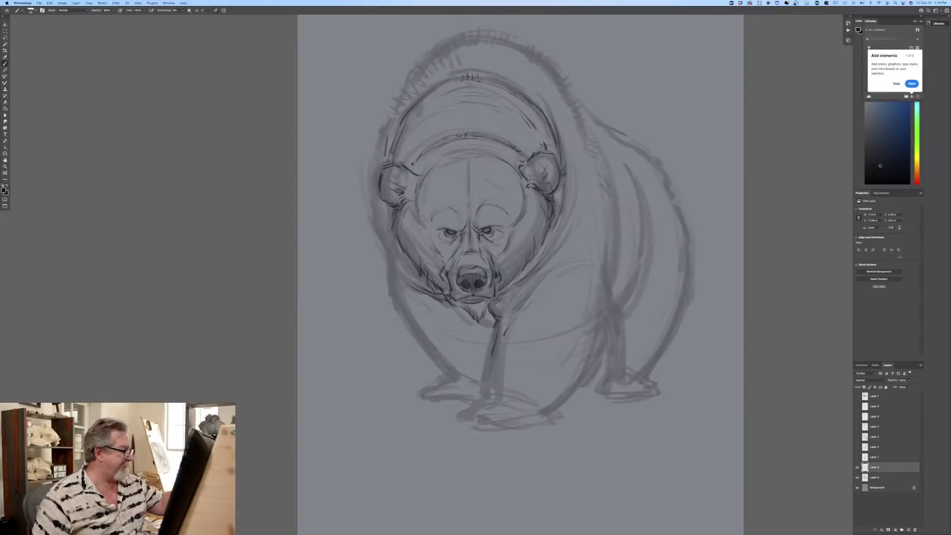
pyautogui.moveTo(510, 76); pyautogui.dragTo(560, 130)
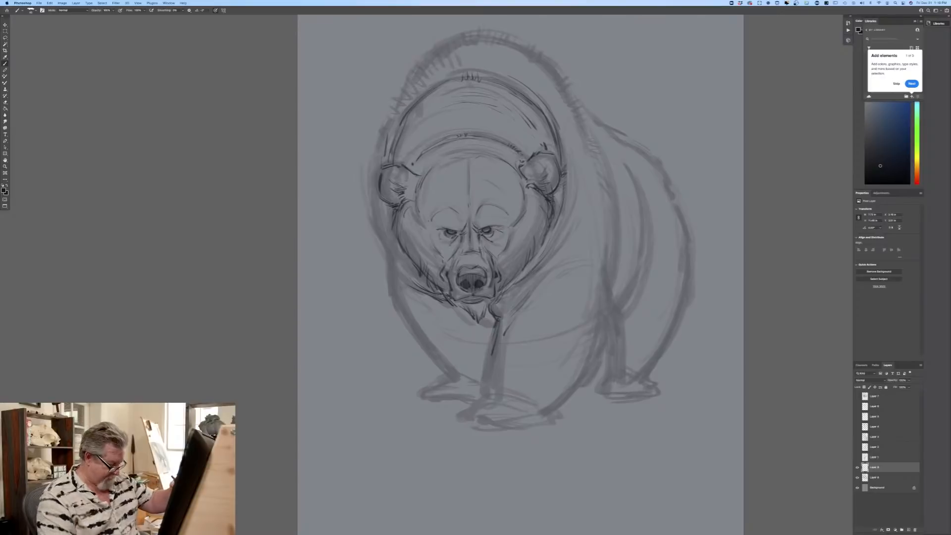
# Step: Outline the large shoulder hump behind the neck and extend both sides downward with short, broken fur strokes
pyautogui.moveTo(536, 57); pyautogui.dragTo(581, 113)
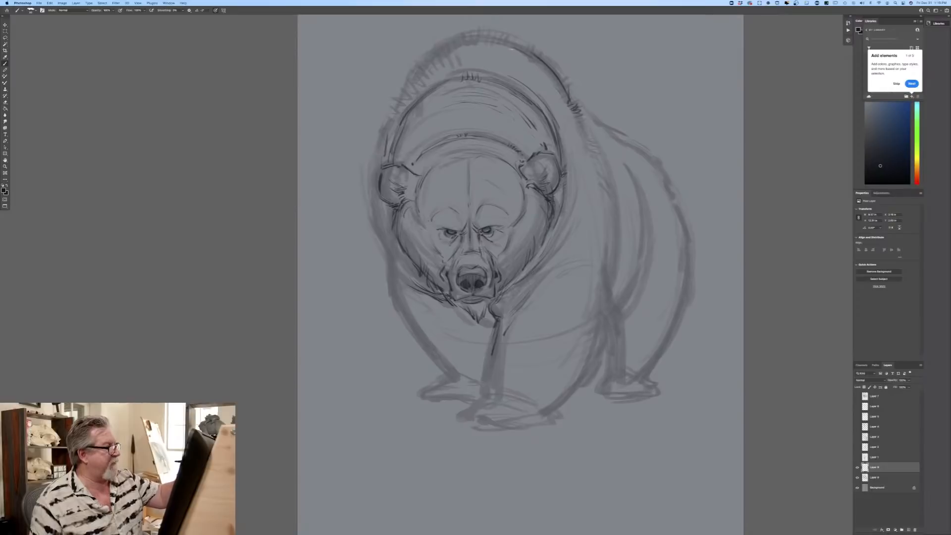
pyautogui.moveTo(471, 42); pyautogui.dragTo(490, 37)
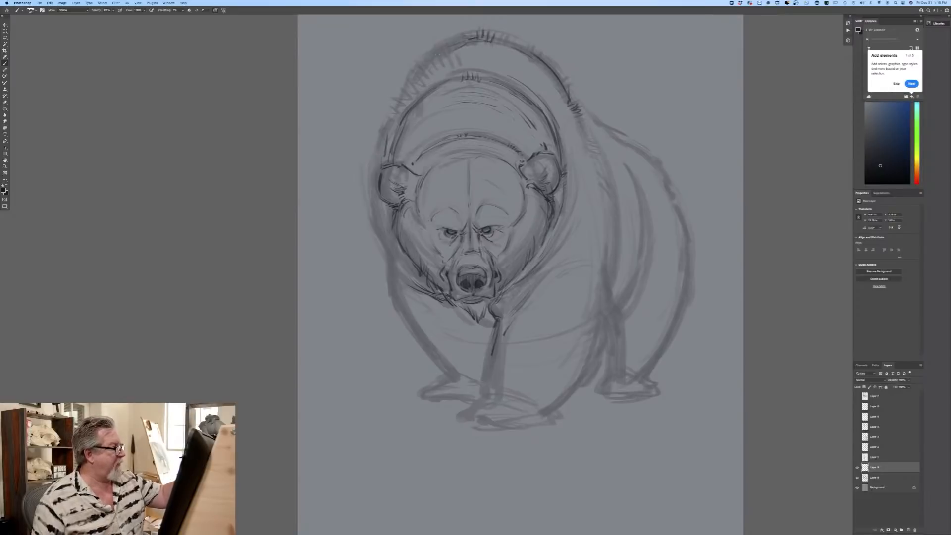
pyautogui.moveTo(439, 53); pyautogui.dragTo(405, 84)
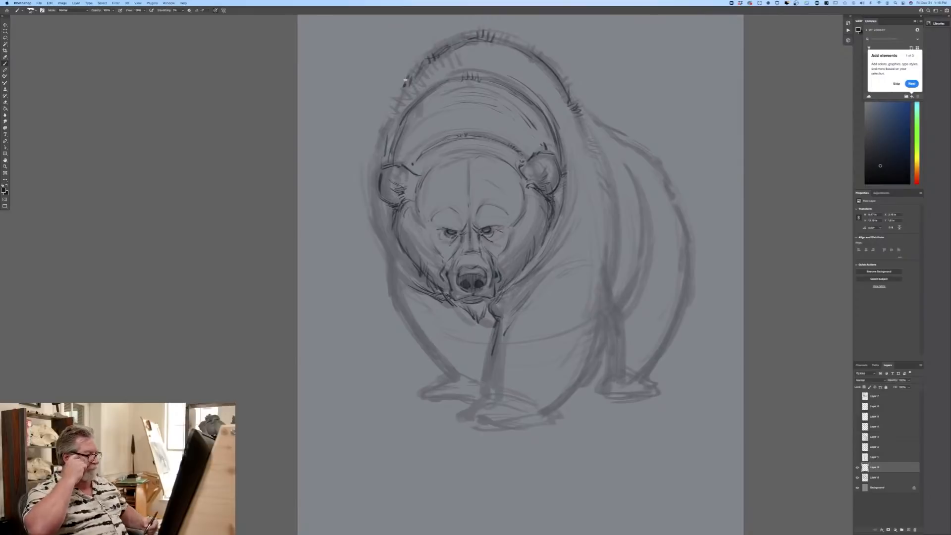
pyautogui.moveTo(395, 105)
pyautogui.mouseDown()
pyautogui.moveTo(372, 164)
pyautogui.moveTo(375, 229)
pyautogui.moveTo(390, 266)
pyautogui.mouseUp()
pyautogui.moveTo(579, 123)
pyautogui.mouseDown()
pyautogui.moveTo(600, 158)
pyautogui.moveTo(617, 251)
pyautogui.moveTo(614, 238)
pyautogui.mouseUp()
pyautogui.moveTo(609, 189); pyautogui.dragTo(603, 239)
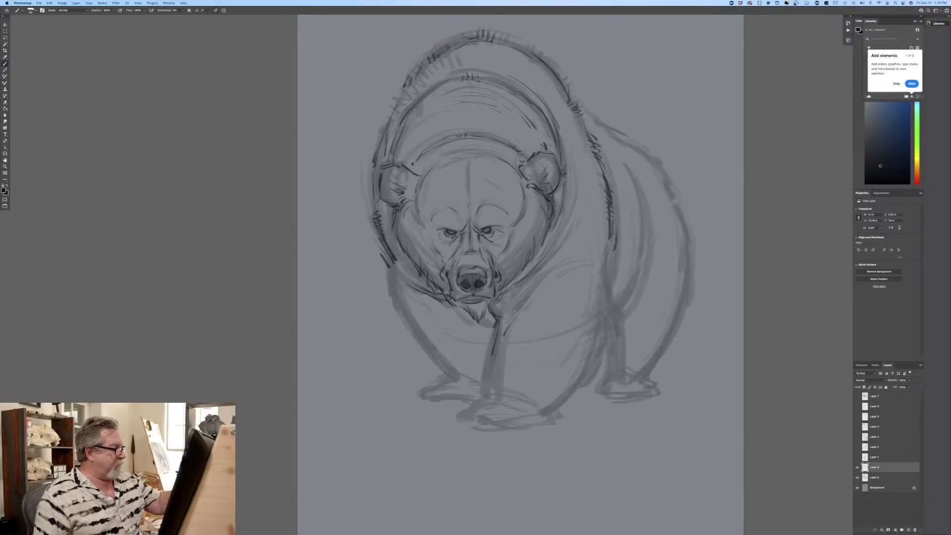
pyautogui.moveTo(541, 197); pyautogui.dragTo(552, 213)
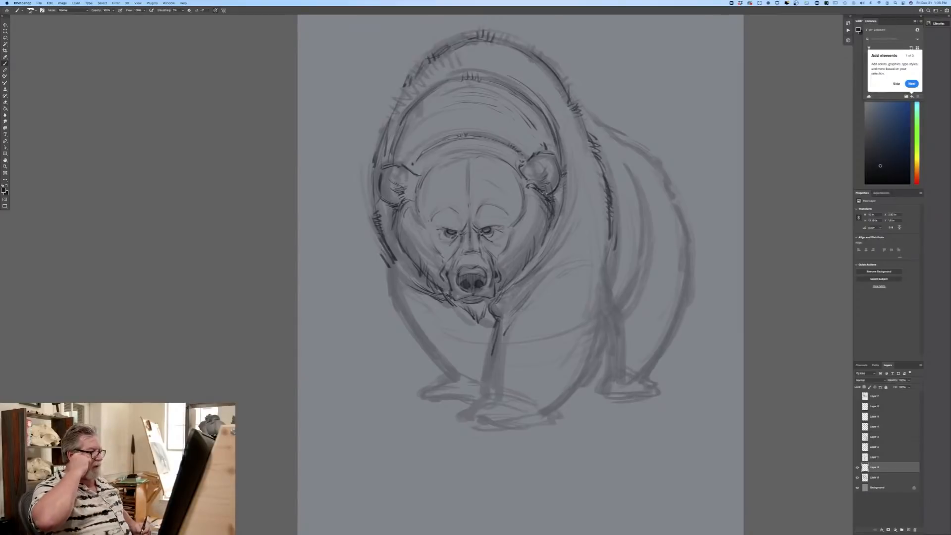
# Step: Outline both front legs down to the paws, adding a shoulder crease and pointed fur at the near elbow
pyautogui.moveTo(395, 260)
pyautogui.mouseDown()
pyautogui.moveTo(404, 318)
pyautogui.moveTo(395, 296)
pyautogui.moveTo(456, 383)
pyautogui.mouseUp()
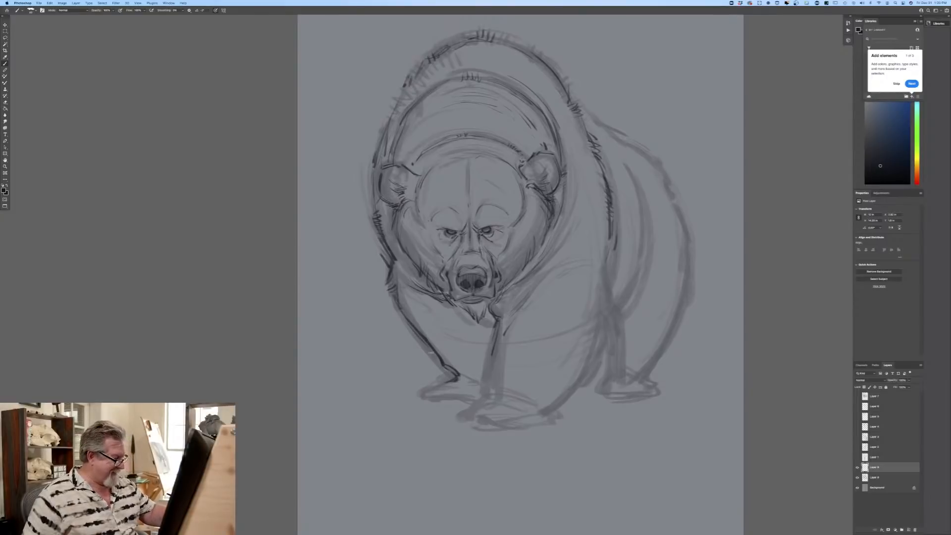
pyautogui.moveTo(500, 324); pyautogui.dragTo(482, 396)
pyautogui.moveTo(555, 272); pyautogui.dragTo(538, 286)
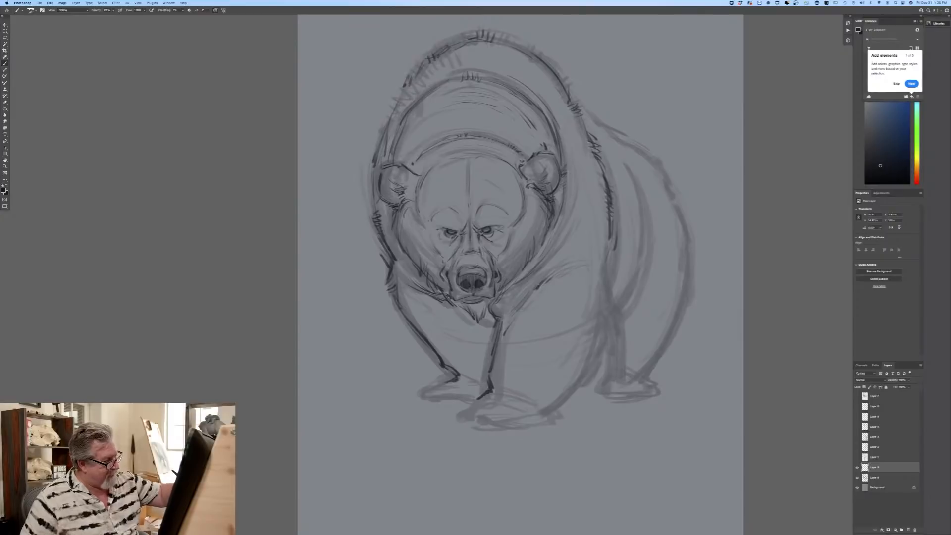
pyautogui.moveTo(601, 267); pyautogui.dragTo(619, 323)
pyautogui.moveTo(601, 299)
pyautogui.mouseDown()
pyautogui.moveTo(618, 328)
pyautogui.moveTo(610, 342)
pyautogui.moveTo(601, 337)
pyautogui.moveTo(598, 354)
pyautogui.mouseUp()
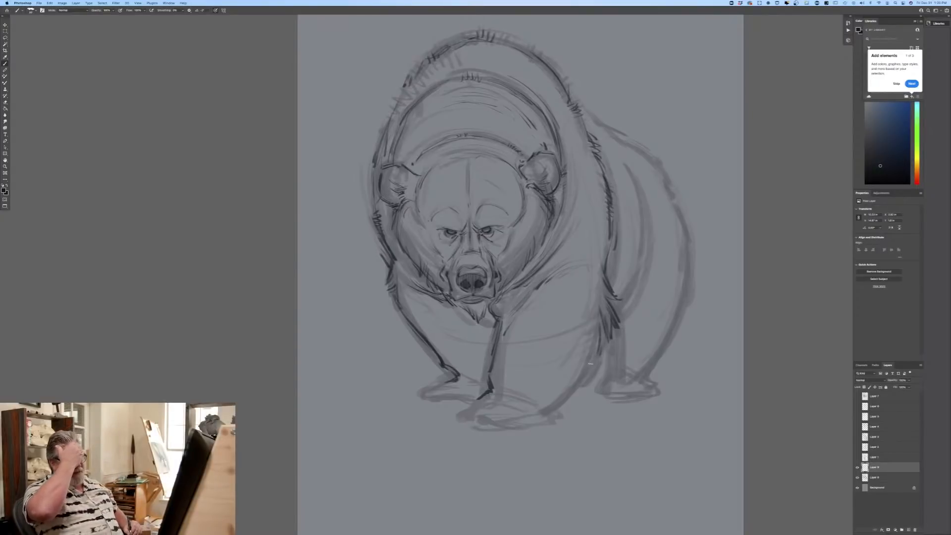
pyautogui.moveTo(601, 308); pyautogui.dragTo(584, 378)
pyautogui.moveTo(595, 337)
pyautogui.mouseDown()
pyautogui.moveTo(546, 408)
pyautogui.moveTo(550, 418)
pyautogui.mouseUp()
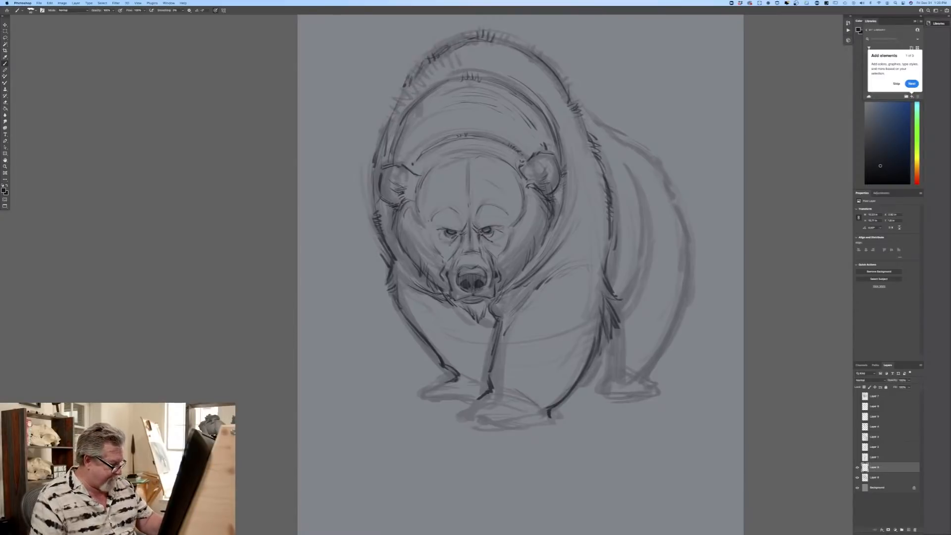
# Step: Draw the near front paw with a curved top edge, rounded toes and dark claws, touching up the chin tuft
pyautogui.moveTo(497, 393); pyautogui.dragTo(543, 409)
pyautogui.moveTo(486, 399); pyautogui.dragTo(539, 410)
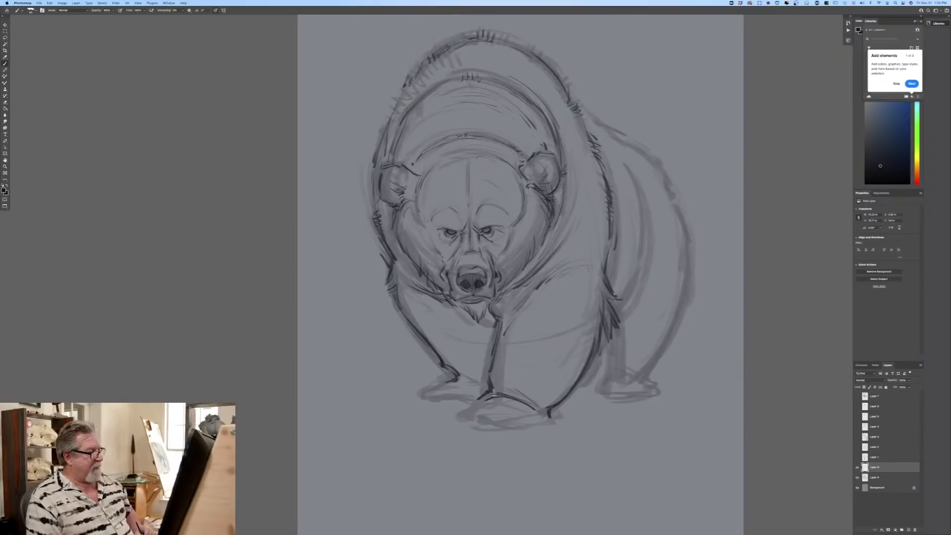
pyautogui.moveTo(493, 300); pyautogui.dragTo(479, 312)
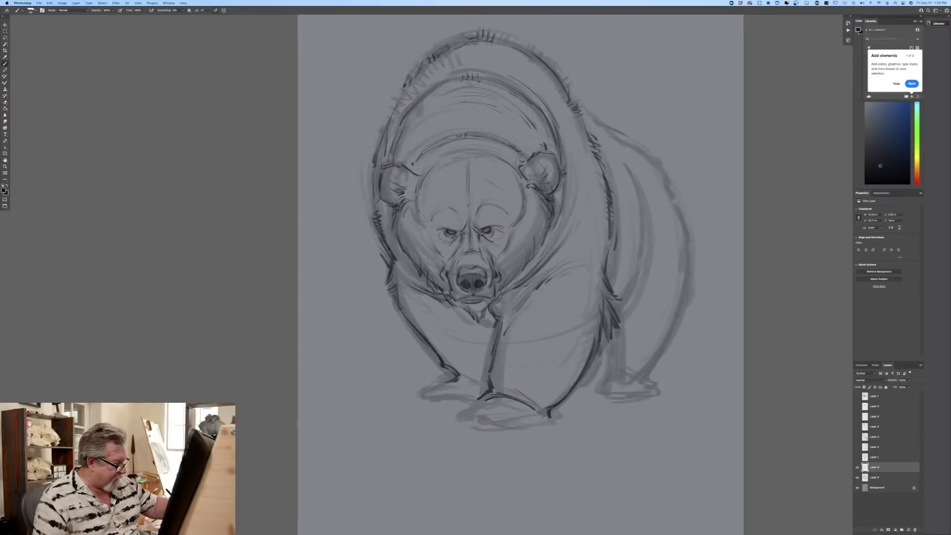
pyautogui.moveTo(468, 406); pyautogui.dragTo(458, 414)
pyautogui.moveTo(553, 410); pyautogui.dragTo(549, 423)
pyautogui.moveTo(478, 429)
pyautogui.mouseDown()
pyautogui.moveTo(529, 430)
pyautogui.moveTo(455, 425)
pyautogui.mouseUp()
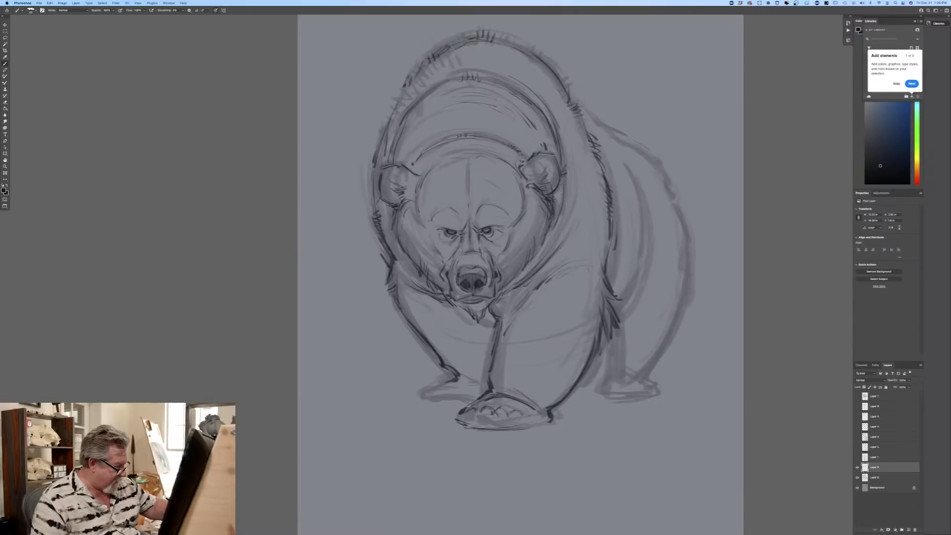
pyautogui.moveTo(467, 406); pyautogui.dragTo(454, 418)
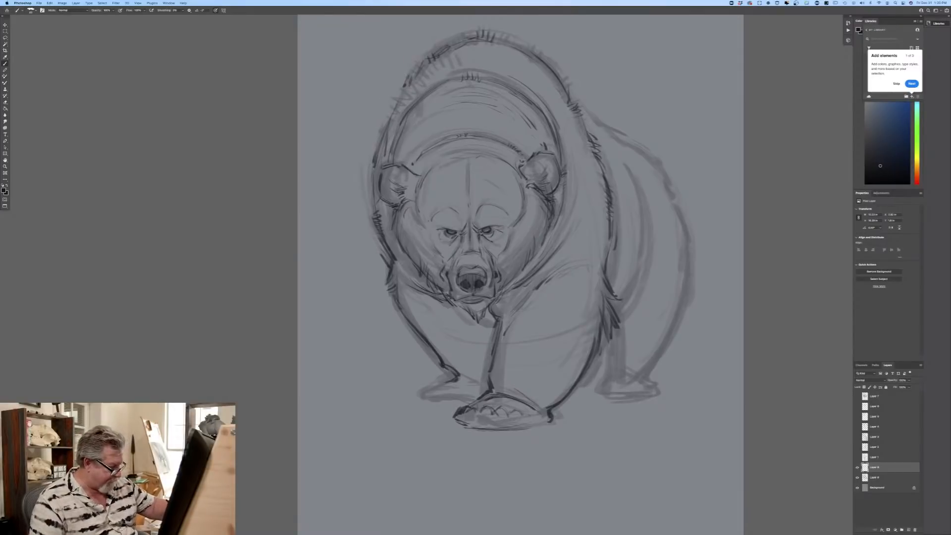
pyautogui.moveTo(517, 417)
pyautogui.mouseDown()
pyautogui.moveTo(494, 422)
pyautogui.moveTo(501, 414)
pyautogui.moveTo(489, 428)
pyautogui.moveTo(485, 412)
pyautogui.moveTo(484, 425)
pyautogui.moveTo(486, 413)
pyautogui.moveTo(481, 423)
pyautogui.moveTo(454, 426)
pyautogui.mouseUp()
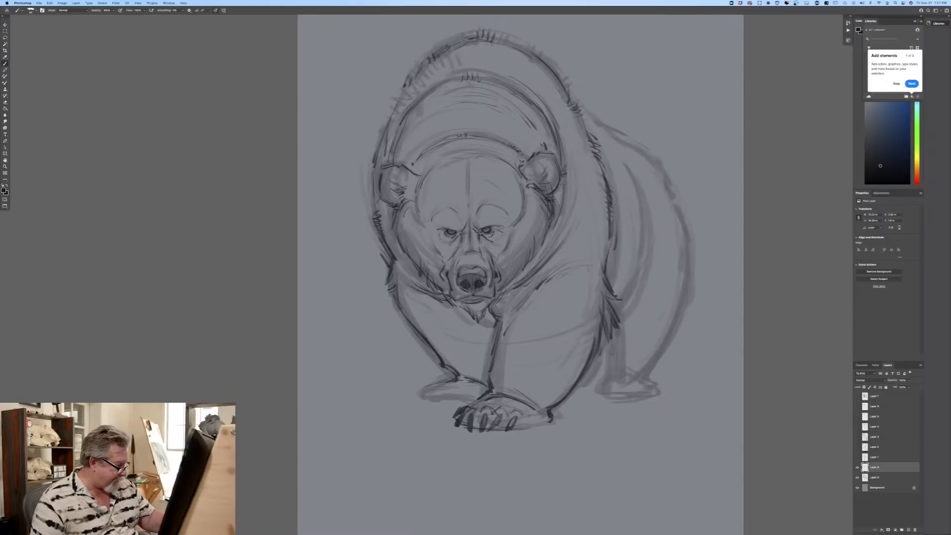
# Step: Draw the far front paw's sole line, toes and a row of dark claws
pyautogui.moveTo(437, 401)
pyautogui.mouseDown()
pyautogui.moveTo(469, 401)
pyautogui.moveTo(421, 397)
pyautogui.mouseUp()
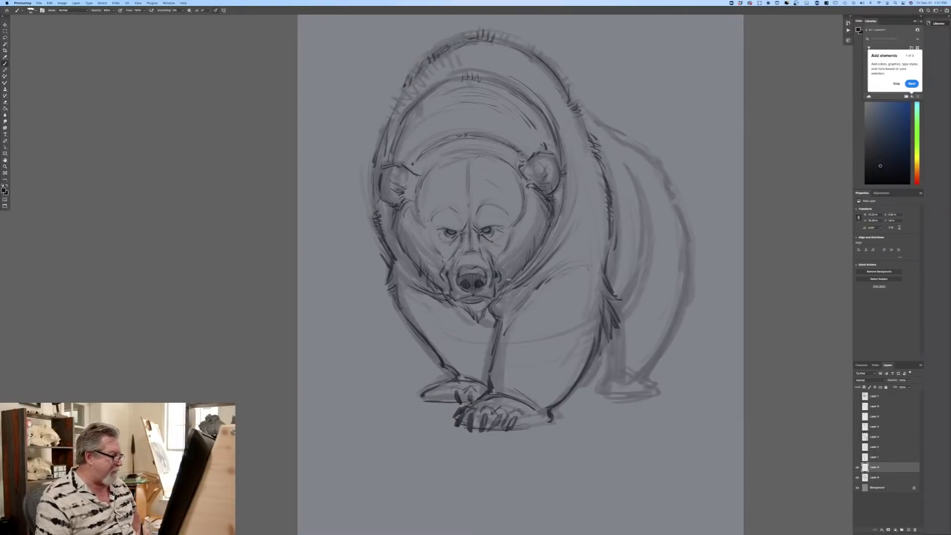
pyautogui.moveTo(439, 388)
pyautogui.mouseDown()
pyautogui.moveTo(449, 385)
pyautogui.moveTo(446, 405)
pyautogui.mouseUp()
pyautogui.moveTo(447, 392)
pyautogui.mouseDown()
pyautogui.moveTo(448, 404)
pyautogui.moveTo(430, 400)
pyautogui.mouseUp()
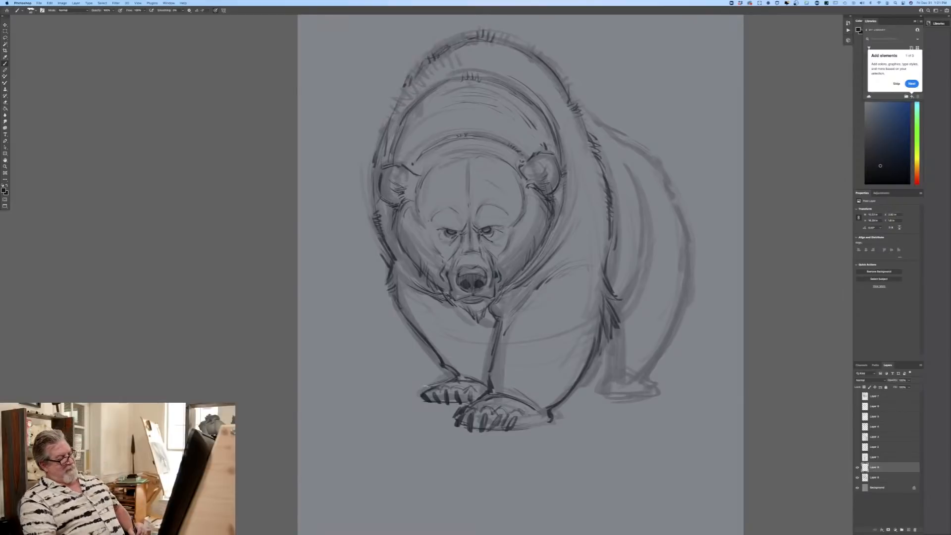
pyautogui.moveTo(422, 390); pyautogui.dragTo(417, 401)
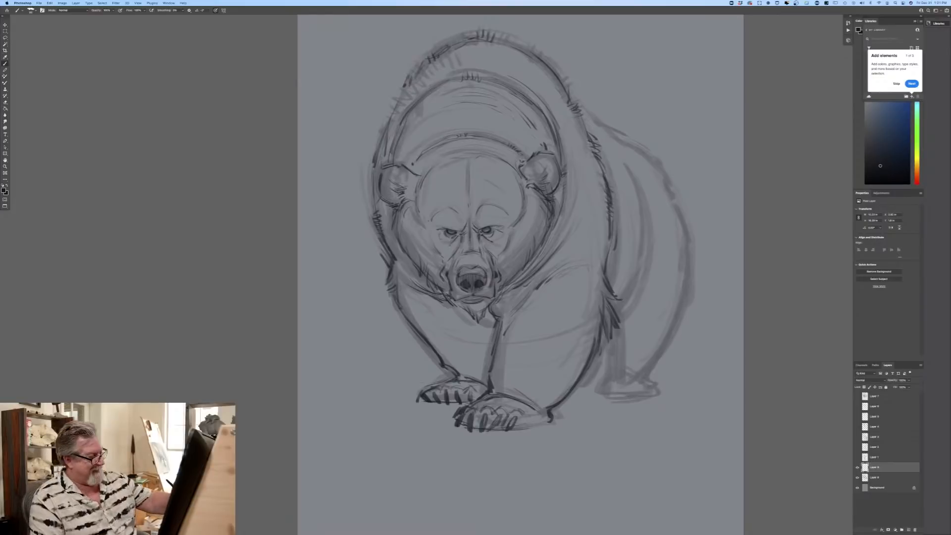
# Step: Draw the curved top of the near foreleg, and outline the back and rump with a crease on the hind leg
pyautogui.moveTo(571, 268)
pyautogui.mouseDown()
pyautogui.moveTo(594, 282)
pyautogui.moveTo(559, 269)
pyautogui.moveTo(514, 307)
pyautogui.mouseUp()
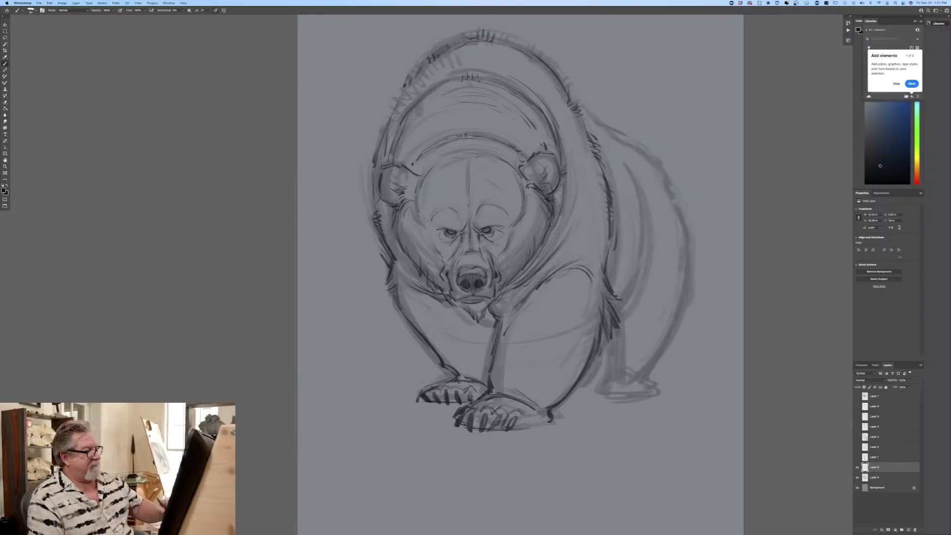
pyautogui.moveTo(584, 117); pyautogui.dragTo(646, 154)
pyautogui.moveTo(639, 150)
pyautogui.mouseDown()
pyautogui.moveTo(692, 247)
pyautogui.moveTo(678, 297)
pyautogui.mouseUp()
pyautogui.moveTo(687, 255)
pyautogui.mouseDown()
pyautogui.moveTo(671, 326)
pyautogui.moveTo(649, 320)
pyautogui.mouseUp()
pyautogui.moveTo(666, 287)
pyautogui.mouseDown()
pyautogui.moveTo(640, 316)
pyautogui.moveTo(626, 314)
pyautogui.mouseUp()
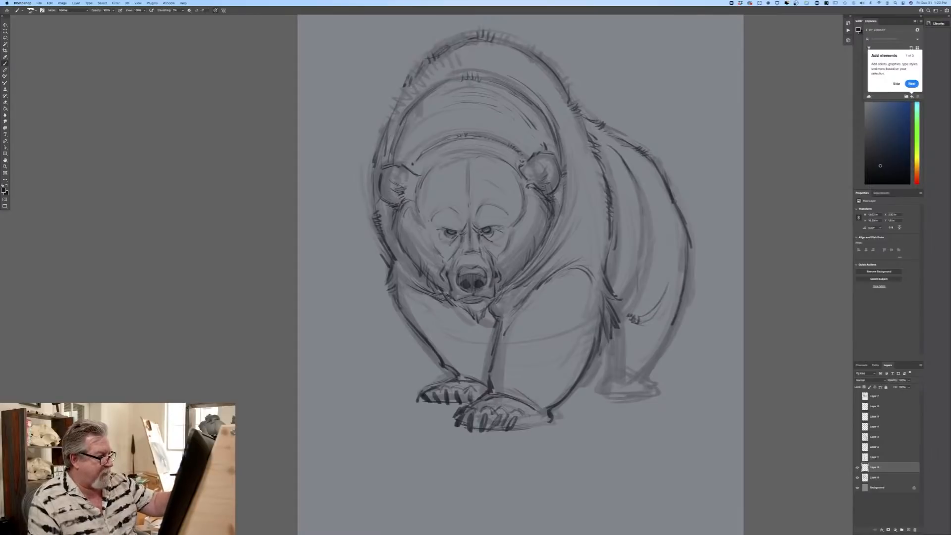
# Step: Draw the flank and belly edge between the shoulder and rump with a line of short fur strokes
pyautogui.moveTo(640, 200)
pyautogui.mouseDown()
pyautogui.moveTo(650, 231)
pyautogui.moveTo(638, 272)
pyautogui.moveTo(605, 324)
pyautogui.moveTo(637, 279)
pyautogui.mouseUp()
pyautogui.moveTo(636, 273); pyautogui.dragTo(642, 266)
pyautogui.moveTo(646, 223)
pyautogui.mouseDown()
pyautogui.moveTo(637, 192)
pyautogui.moveTo(640, 267)
pyautogui.mouseUp()
# Step: Outline the hind leg and its clawed paw, and add fur strokes behind the near elbow and under the cheek
pyautogui.moveTo(614, 330); pyautogui.dragTo(604, 367)
pyautogui.moveTo(677, 296)
pyautogui.mouseDown()
pyautogui.moveTo(646, 374)
pyautogui.moveTo(655, 386)
pyautogui.moveTo(597, 384)
pyautogui.mouseUp()
pyautogui.moveTo(619, 328); pyautogui.dragTo(596, 391)
pyautogui.moveTo(653, 381)
pyautogui.mouseDown()
pyautogui.moveTo(658, 395)
pyautogui.moveTo(600, 399)
pyautogui.mouseUp()
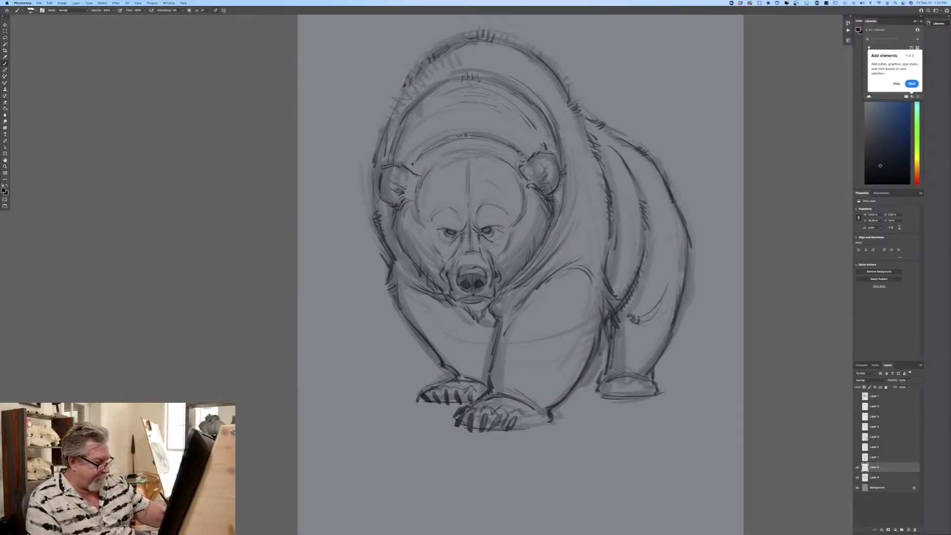
pyautogui.moveTo(611, 384)
pyautogui.mouseDown()
pyautogui.moveTo(612, 393)
pyautogui.moveTo(649, 394)
pyautogui.mouseUp()
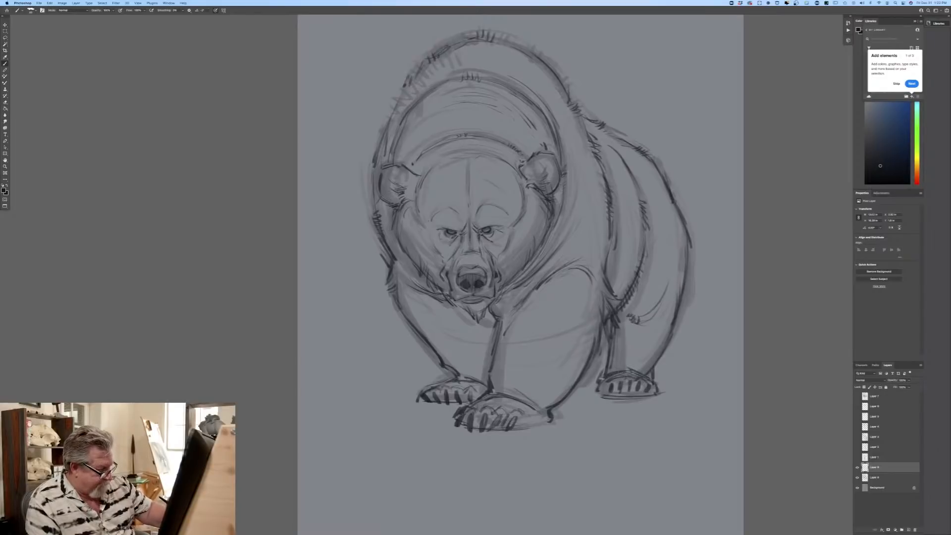
pyautogui.moveTo(652, 376); pyautogui.dragTo(657, 389)
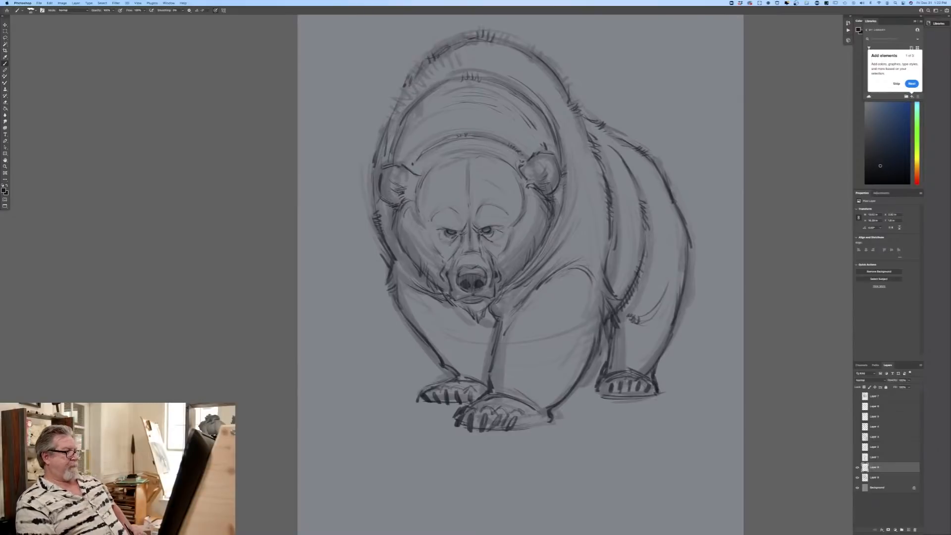
pyautogui.moveTo(606, 338)
pyautogui.mouseDown()
pyautogui.moveTo(597, 375)
pyautogui.moveTo(594, 352)
pyautogui.moveTo(606, 325)
pyautogui.mouseUp()
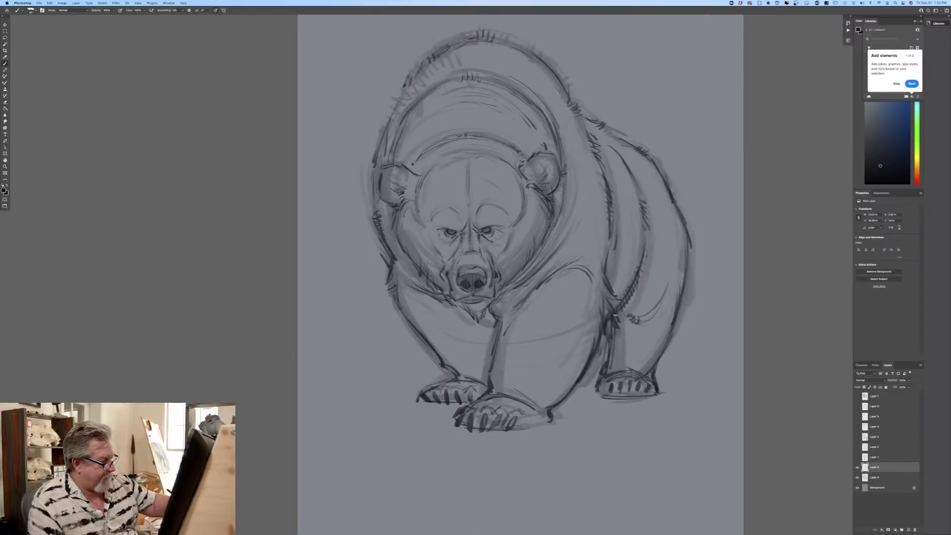
pyautogui.moveTo(405, 275); pyautogui.dragTo(447, 301)
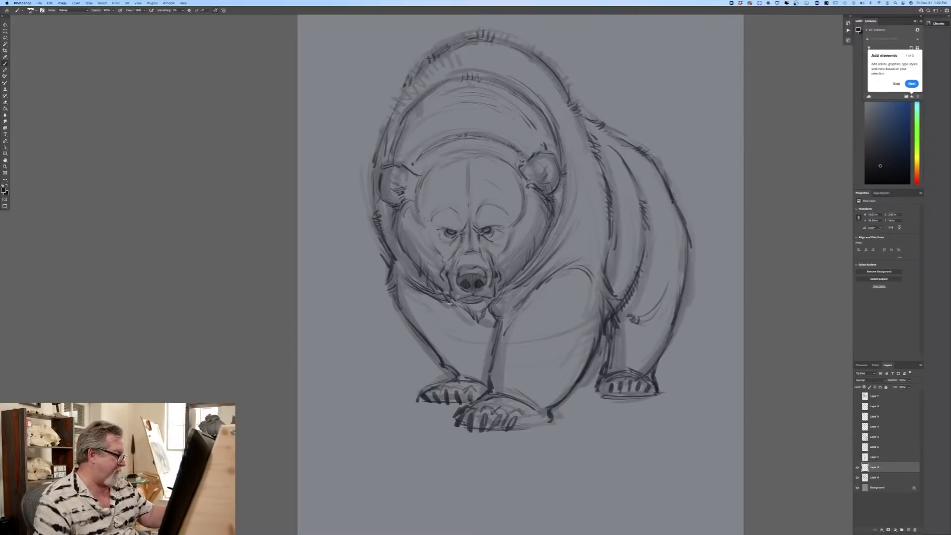
# Step: Darken the inner edge of the near foreleg below the chin, and reinforce the far shoulder outline and the adjoining cheek fur
pyautogui.moveTo(498, 320); pyautogui.dragTo(488, 375)
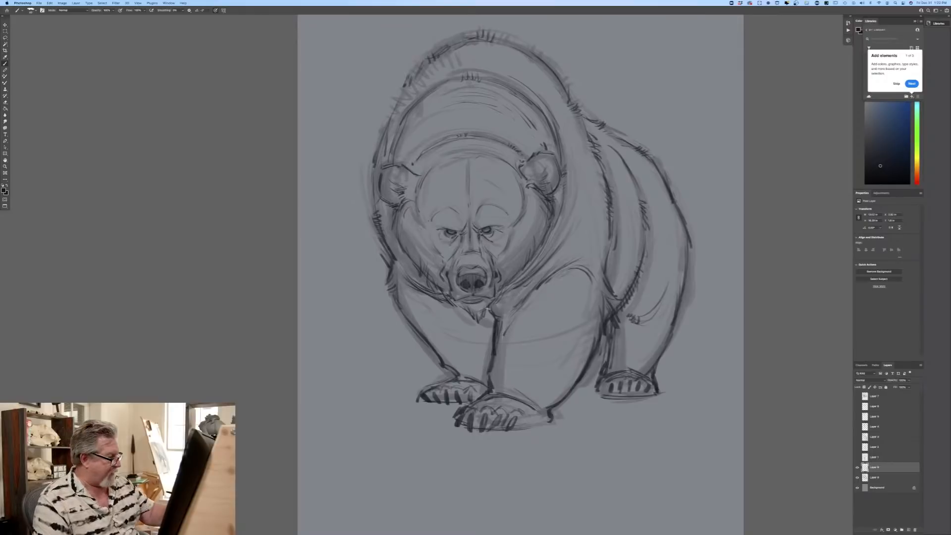
pyautogui.moveTo(513, 312); pyautogui.dragTo(499, 338)
pyautogui.moveTo(506, 326); pyautogui.dragTo(500, 337)
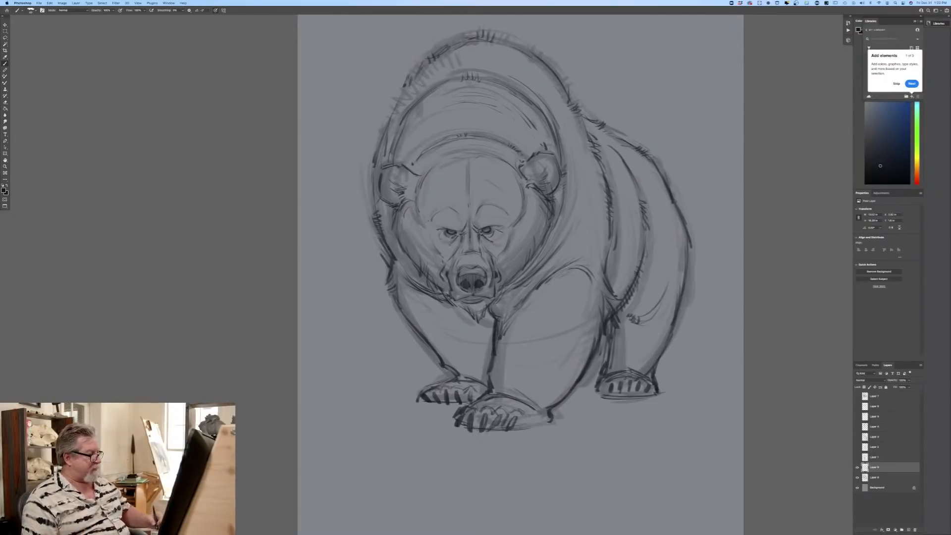
pyautogui.moveTo(391, 270); pyautogui.dragTo(388, 283)
pyautogui.moveTo(388, 284); pyautogui.dragTo(402, 307)
pyautogui.moveTo(378, 233)
pyautogui.mouseDown()
pyautogui.moveTo(391, 260)
pyautogui.moveTo(429, 278)
pyautogui.moveTo(420, 267)
pyautogui.mouseUp()
pyautogui.moveTo(407, 260); pyautogui.dragTo(437, 288)
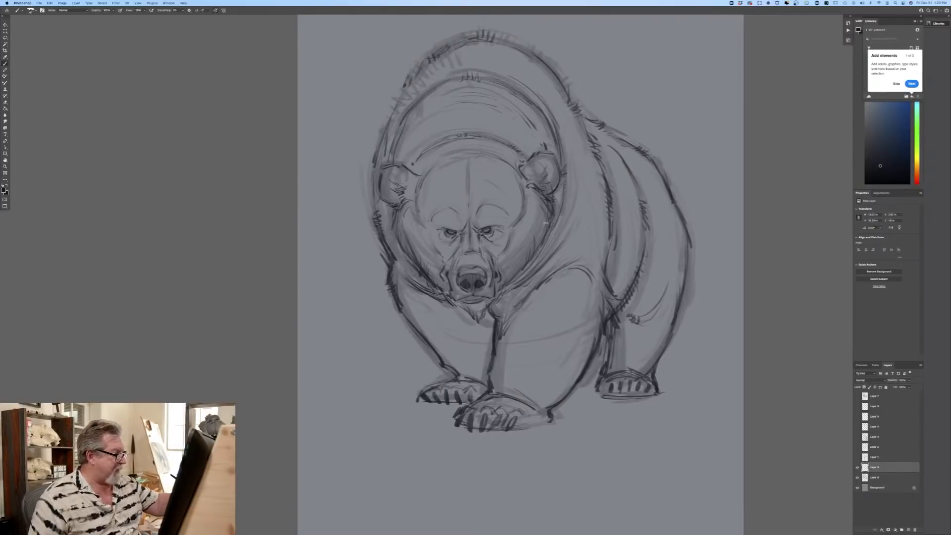
# Step: Strengthen the jaw and neck contour beside the near ear, the top of the hump, and the rump line down to the hind leg
pyautogui.moveTo(497, 292)
pyautogui.mouseDown()
pyautogui.moveTo(542, 254)
pyautogui.moveTo(566, 217)
pyautogui.mouseUp()
pyautogui.moveTo(493, 76)
pyautogui.mouseDown()
pyautogui.moveTo(550, 119)
pyautogui.moveTo(561, 82)
pyautogui.moveTo(481, 33)
pyautogui.mouseUp()
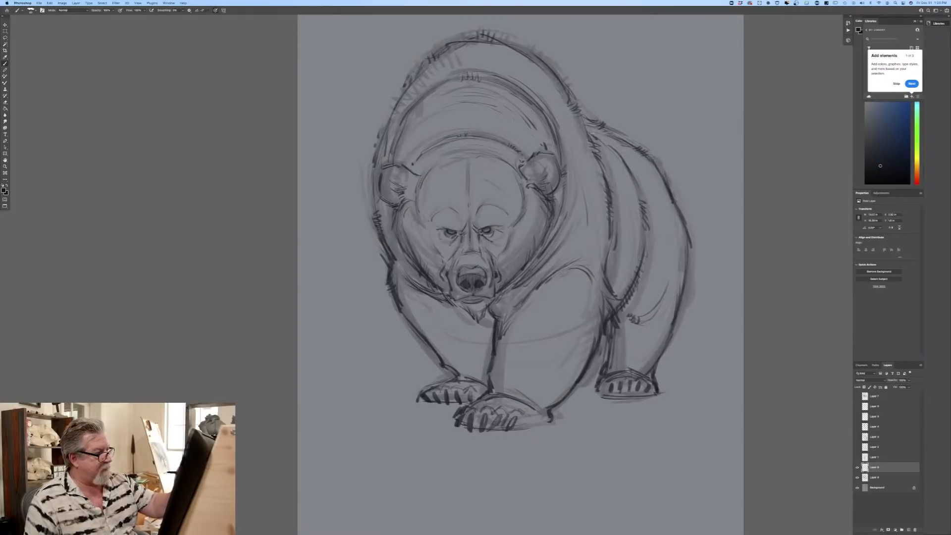
pyautogui.moveTo(690, 244); pyautogui.dragTo(659, 353)
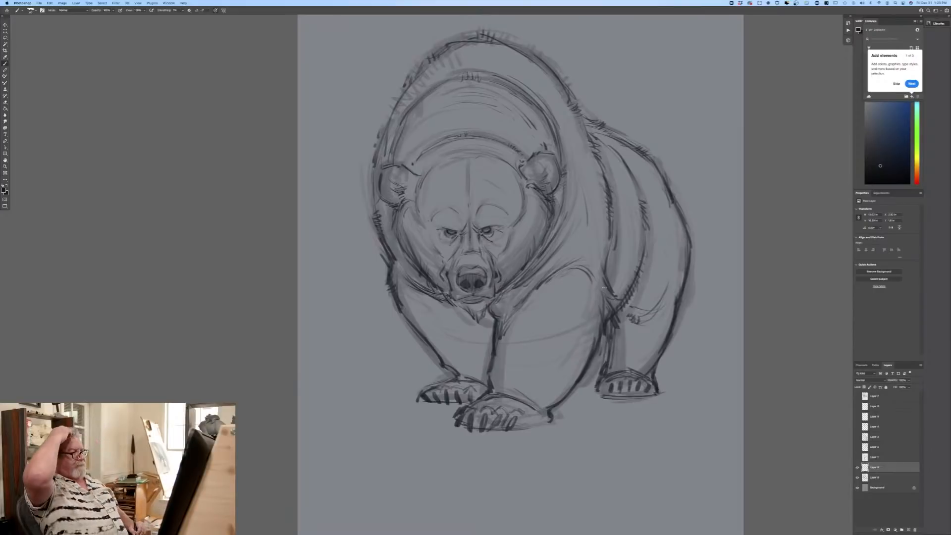
# Step: Sketch wrist contours and loose fur lines above both front paws
pyautogui.moveTo(457, 369); pyautogui.dragTo(486, 367)
pyautogui.moveTo(518, 397); pyautogui.dragTo(540, 400)
pyautogui.moveTo(500, 372); pyautogui.dragTo(526, 393)
pyautogui.moveTo(521, 374)
pyautogui.mouseDown()
pyautogui.moveTo(534, 392)
pyautogui.moveTo(563, 397)
pyautogui.mouseUp()
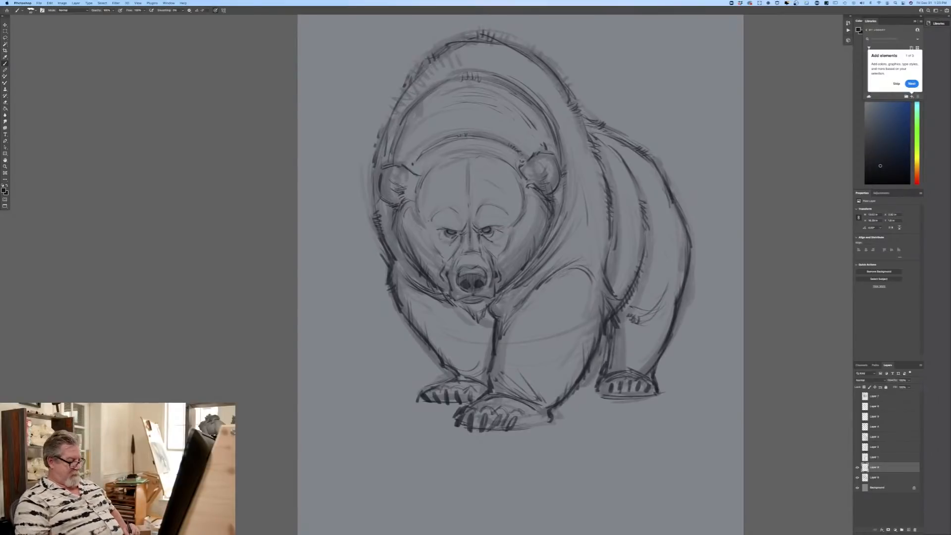
# Step: Add short fur strokes along the upper edge of the forehead and around the cheek below the far ear
pyautogui.press('super+minus')
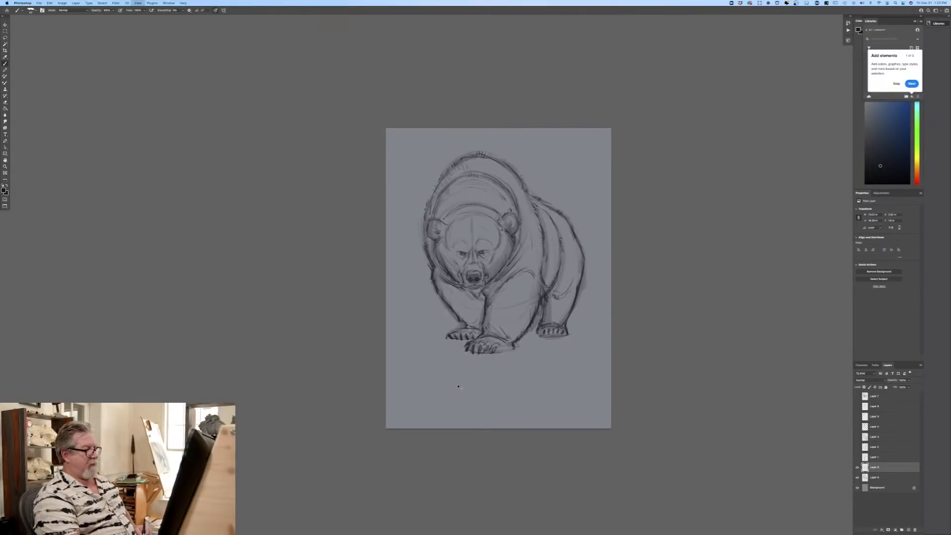
pyautogui.press('super+equal')
pyautogui.press('super+equal')
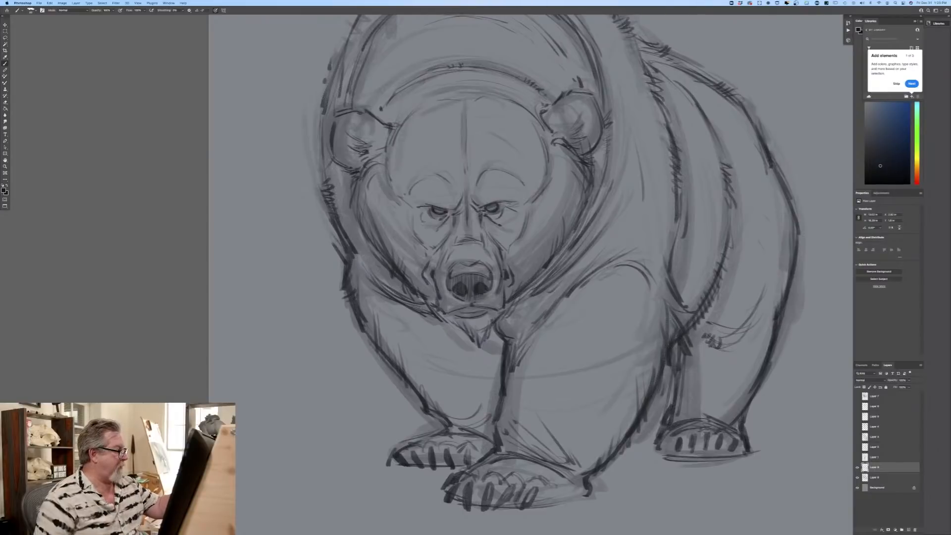
pyautogui.moveTo(413, 114); pyautogui.dragTo(423, 104)
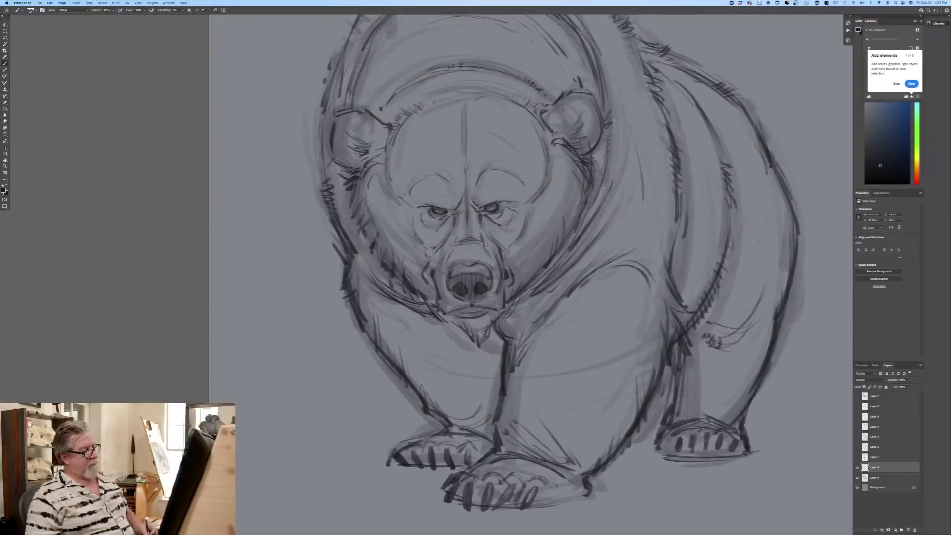
# Step: Create a new layer directly above the background, beneath the bear sketch layers
pyautogui.press('super+minus')
pyautogui.press('super+minus')
pyautogui.press('super+plus')
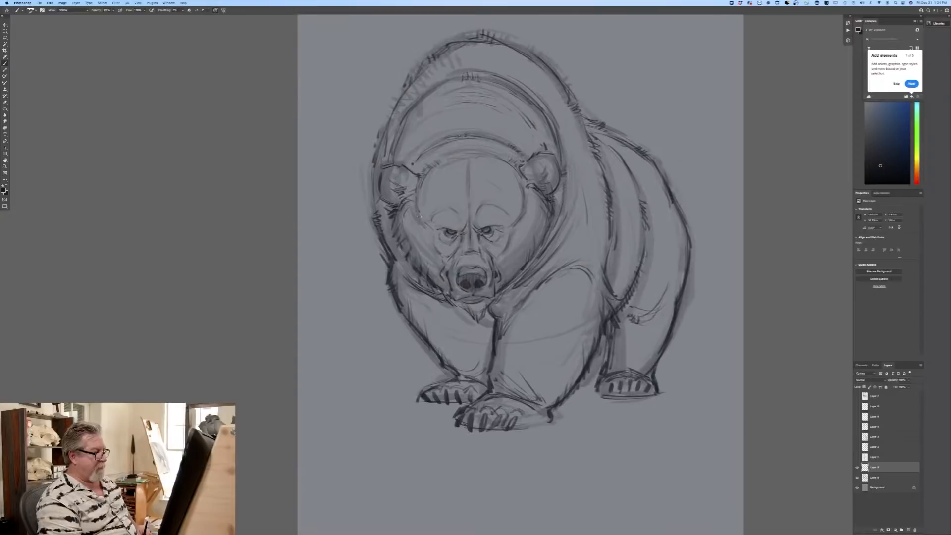
pyautogui.click(878, 489)
pyautogui.click(904, 530)
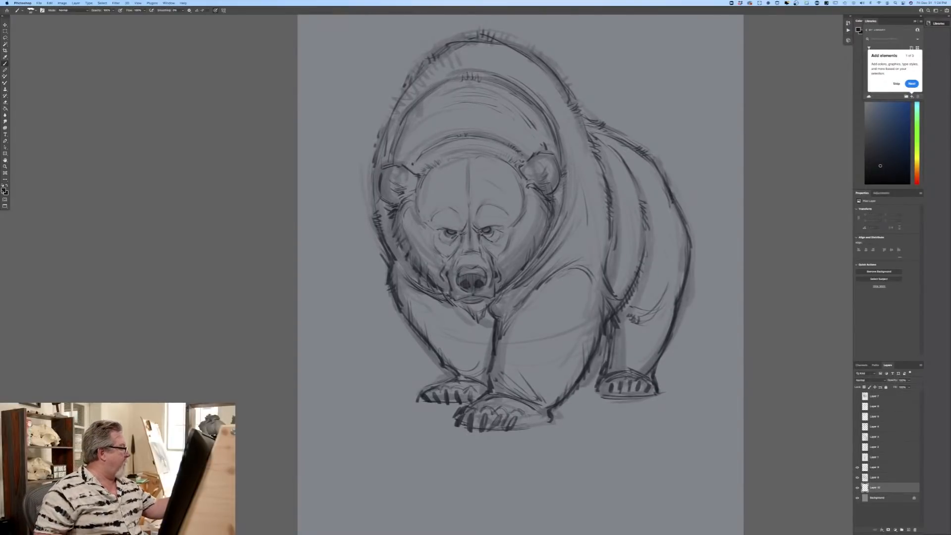
# Step: Set the foreground colour to a muted medium brown and choose a hard round brush
pyautogui.click(4, 190)
pyautogui.click(211, 200)
pyautogui.click(170, 176)
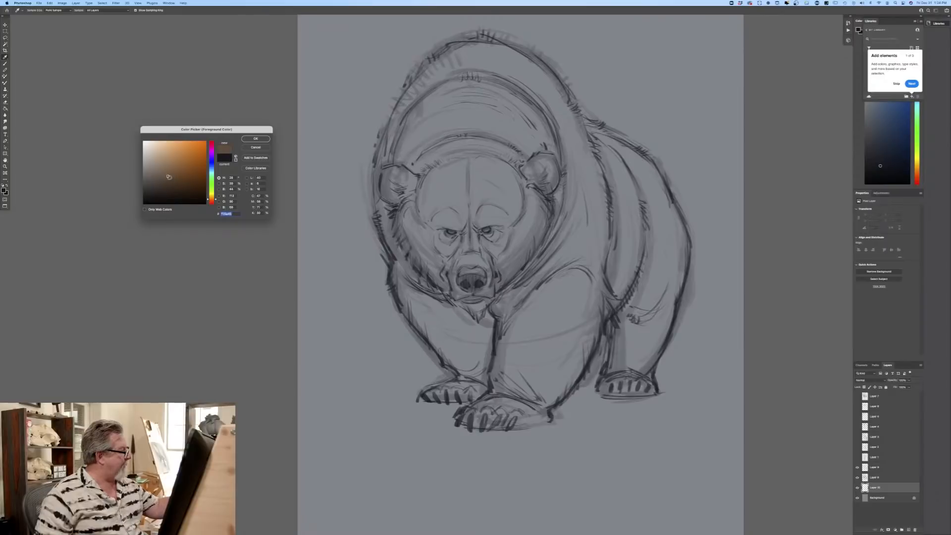
pyautogui.click(256, 138)
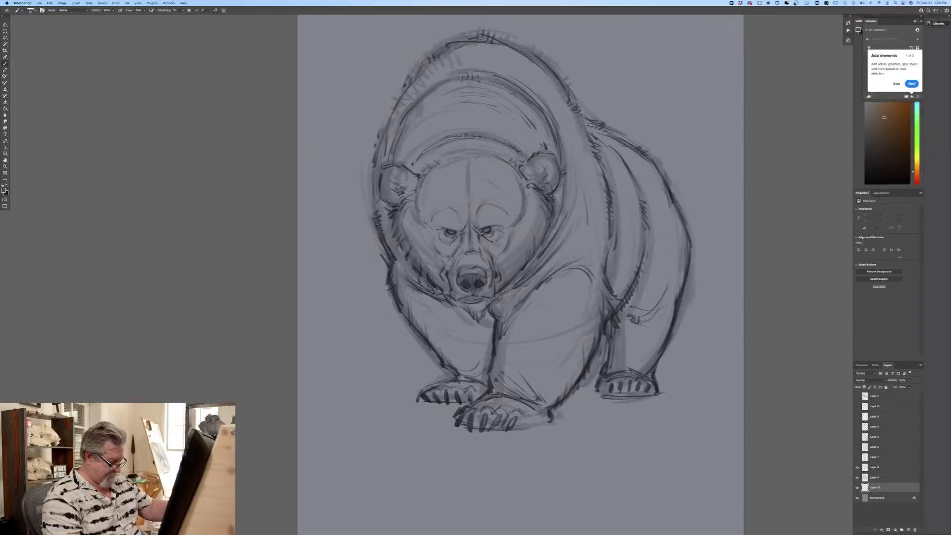
pyautogui.click(33, 10)
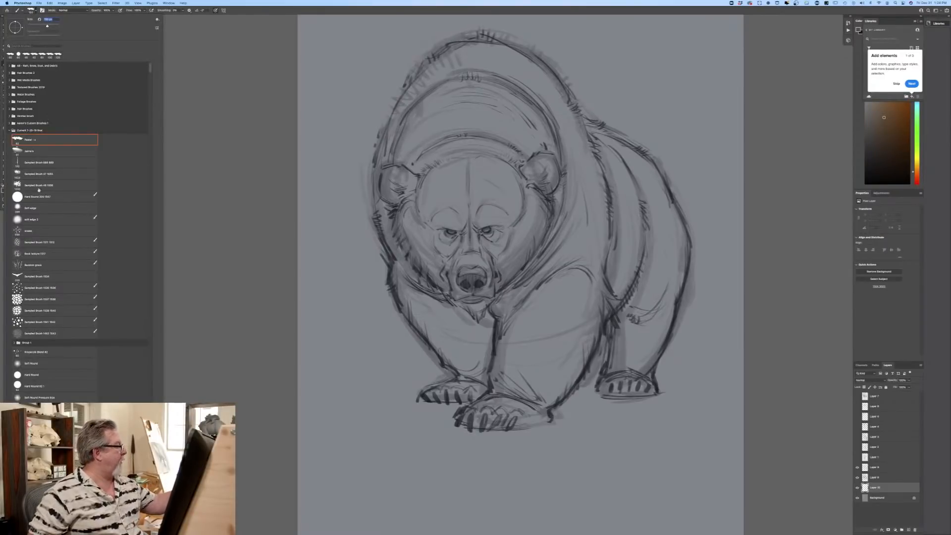
pyautogui.click(45, 197)
# Step: Block in the bear's face, near shoulder, front legs and front paws with flat brown beneath the line drawing
pyautogui.moveTo(459, 205)
pyautogui.mouseDown()
pyautogui.moveTo(484, 247)
pyautogui.moveTo(544, 240)
pyautogui.moveTo(530, 163)
pyautogui.moveTo(565, 99)
pyautogui.moveTo(577, 203)
pyautogui.moveTo(597, 225)
pyautogui.moveTo(581, 280)
pyautogui.moveTo(557, 309)
pyautogui.moveTo(540, 320)
pyautogui.moveTo(446, 198)
pyautogui.moveTo(431, 278)
pyautogui.moveTo(421, 223)
pyautogui.moveTo(488, 342)
pyautogui.moveTo(486, 359)
pyautogui.moveTo(425, 287)
pyautogui.moveTo(416, 248)
pyautogui.moveTo(402, 277)
pyautogui.moveTo(394, 262)
pyautogui.moveTo(446, 355)
pyautogui.moveTo(470, 374)
pyautogui.moveTo(471, 365)
pyautogui.moveTo(488, 371)
pyautogui.moveTo(482, 389)
pyautogui.moveTo(468, 392)
pyautogui.moveTo(459, 379)
pyautogui.mouseUp()
pyautogui.moveTo(488, 328)
pyautogui.mouseDown()
pyautogui.moveTo(492, 355)
pyautogui.moveTo(522, 286)
pyautogui.moveTo(523, 351)
pyautogui.moveTo(574, 261)
pyautogui.moveTo(587, 267)
pyautogui.moveTo(589, 259)
pyautogui.moveTo(611, 294)
pyautogui.moveTo(580, 363)
pyautogui.moveTo(543, 403)
pyautogui.moveTo(546, 390)
pyautogui.moveTo(534, 406)
pyautogui.moveTo(539, 340)
pyautogui.moveTo(498, 405)
pyautogui.moveTo(484, 358)
pyautogui.mouseUp()
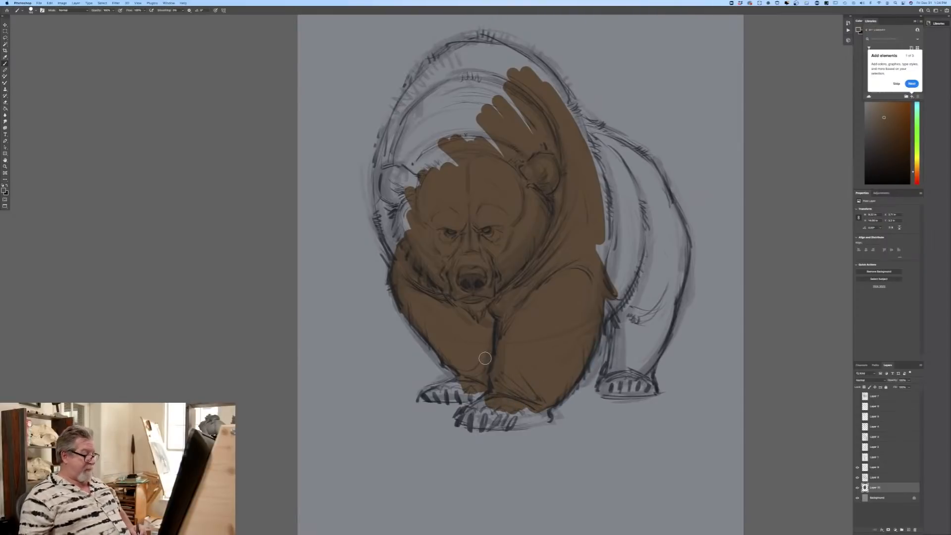
pyautogui.moveTo(544, 407)
pyautogui.mouseDown()
pyautogui.moveTo(483, 422)
pyautogui.moveTo(504, 417)
pyautogui.moveTo(474, 415)
pyautogui.moveTo(497, 394)
pyautogui.moveTo(473, 420)
pyautogui.moveTo(462, 417)
pyautogui.moveTo(477, 389)
pyautogui.moveTo(442, 394)
pyautogui.moveTo(454, 384)
pyautogui.moveTo(434, 395)
pyautogui.moveTo(448, 371)
pyautogui.mouseUp()
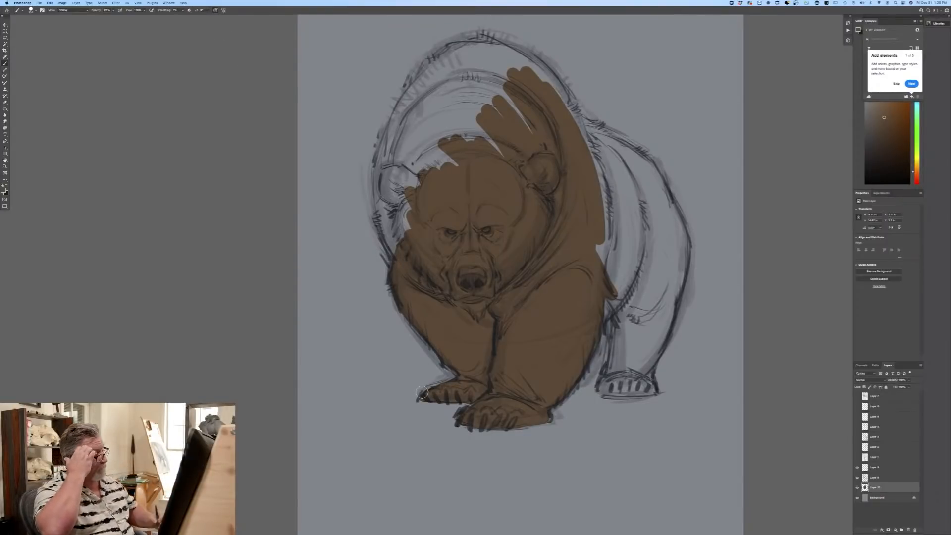
# Step: Fill the far ear, neck, flank, rump and hind leg with the same flat brown
pyautogui.moveTo(390, 218)
pyautogui.mouseDown()
pyautogui.moveTo(397, 260)
pyautogui.moveTo(382, 193)
pyautogui.moveTo(404, 237)
pyautogui.moveTo(403, 189)
pyautogui.moveTo(391, 209)
pyautogui.moveTo(384, 156)
pyautogui.moveTo(383, 224)
pyautogui.mouseUp()
pyautogui.moveTo(393, 154)
pyautogui.mouseDown()
pyautogui.moveTo(401, 173)
pyautogui.moveTo(433, 126)
pyautogui.moveTo(460, 177)
pyautogui.moveTo(464, 77)
pyautogui.moveTo(502, 159)
pyautogui.moveTo(493, 77)
pyautogui.moveTo(505, 82)
pyautogui.moveTo(503, 57)
pyautogui.moveTo(557, 89)
pyautogui.moveTo(525, 54)
pyautogui.moveTo(574, 123)
pyautogui.moveTo(578, 150)
pyautogui.moveTo(559, 109)
pyautogui.moveTo(567, 106)
pyautogui.moveTo(589, 168)
pyautogui.moveTo(593, 122)
pyautogui.moveTo(650, 163)
pyautogui.moveTo(587, 126)
pyautogui.moveTo(605, 150)
pyautogui.moveTo(591, 142)
pyautogui.moveTo(606, 232)
pyautogui.moveTo(612, 150)
pyautogui.moveTo(654, 172)
pyautogui.moveTo(685, 243)
pyautogui.moveTo(672, 297)
pyautogui.moveTo(654, 195)
pyautogui.moveTo(634, 158)
pyautogui.moveTo(627, 244)
pyautogui.moveTo(604, 153)
pyautogui.moveTo(614, 161)
pyautogui.moveTo(617, 277)
pyautogui.moveTo(587, 276)
pyautogui.mouseUp()
pyautogui.moveTo(605, 212)
pyautogui.mouseDown()
pyautogui.moveTo(620, 269)
pyautogui.moveTo(641, 251)
pyautogui.moveTo(649, 198)
pyautogui.moveTo(661, 307)
pyautogui.moveTo(664, 294)
pyautogui.moveTo(651, 281)
pyautogui.moveTo(630, 331)
pyautogui.moveTo(605, 298)
pyautogui.moveTo(611, 312)
pyautogui.moveTo(623, 271)
pyautogui.moveTo(630, 334)
pyautogui.moveTo(613, 363)
pyautogui.moveTo(614, 332)
pyautogui.moveTo(610, 372)
pyautogui.moveTo(671, 287)
pyautogui.moveTo(642, 375)
pyautogui.moveTo(645, 363)
pyautogui.moveTo(630, 378)
pyautogui.moveTo(628, 327)
pyautogui.moveTo(619, 362)
pyautogui.moveTo(639, 360)
pyautogui.moveTo(652, 389)
pyautogui.moveTo(652, 374)
pyautogui.moveTo(623, 389)
pyautogui.moveTo(650, 391)
pyautogui.moveTo(613, 390)
pyautogui.moveTo(623, 378)
pyautogui.moveTo(604, 390)
pyautogui.moveTo(616, 356)
pyautogui.mouseUp()
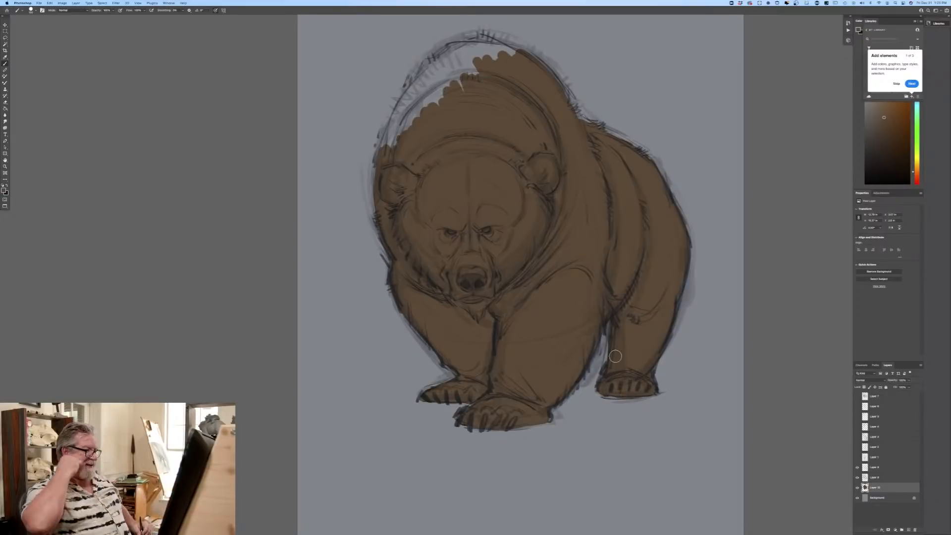
# Step: Fill the remaining shoulder hump up to its outline with brown, adding small fur strokes along the edge
pyautogui.moveTo(509, 53)
pyautogui.mouseDown()
pyautogui.moveTo(524, 55)
pyautogui.moveTo(497, 60)
pyautogui.moveTo(492, 42)
pyautogui.moveTo(515, 50)
pyautogui.moveTo(463, 46)
pyautogui.moveTo(441, 59)
pyautogui.moveTo(472, 74)
pyautogui.moveTo(517, 47)
pyautogui.moveTo(504, 40)
pyautogui.mouseUp()
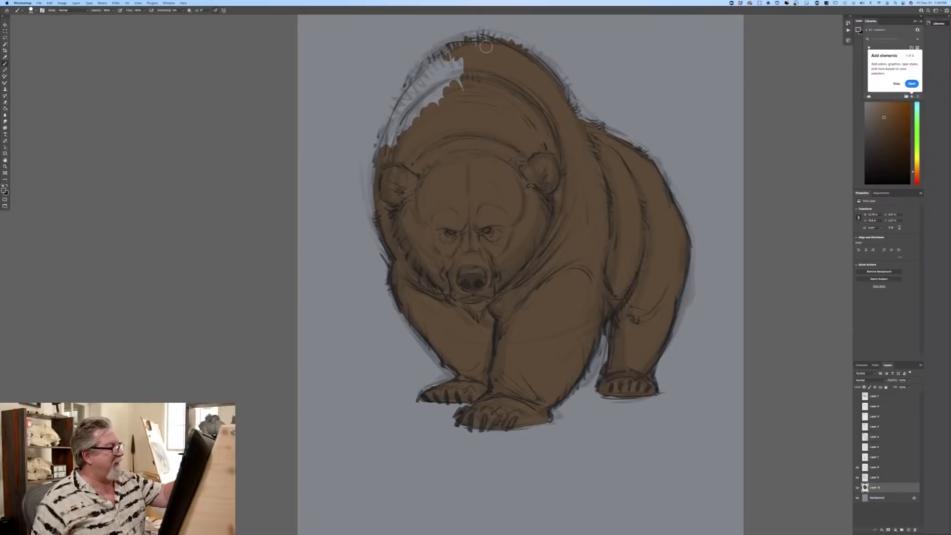
pyautogui.moveTo(453, 85); pyautogui.dragTo(452, 70)
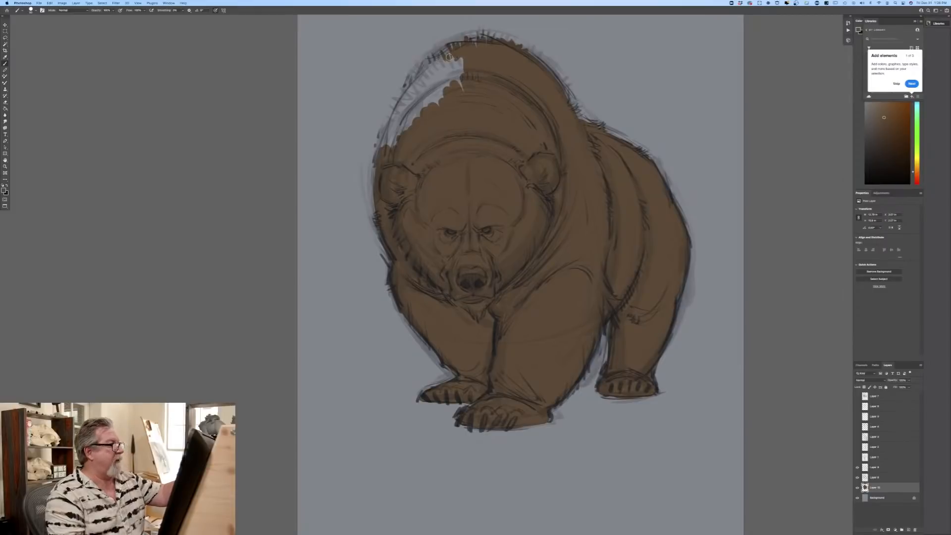
pyautogui.moveTo(425, 64)
pyautogui.mouseDown()
pyautogui.moveTo(460, 87)
pyautogui.moveTo(457, 51)
pyautogui.moveTo(462, 81)
pyautogui.moveTo(446, 59)
pyautogui.moveTo(446, 69)
pyautogui.moveTo(437, 67)
pyautogui.moveTo(433, 105)
pyautogui.moveTo(451, 56)
pyautogui.moveTo(442, 48)
pyautogui.moveTo(467, 38)
pyautogui.moveTo(476, 40)
pyautogui.moveTo(451, 43)
pyautogui.moveTo(478, 41)
pyautogui.mouseUp()
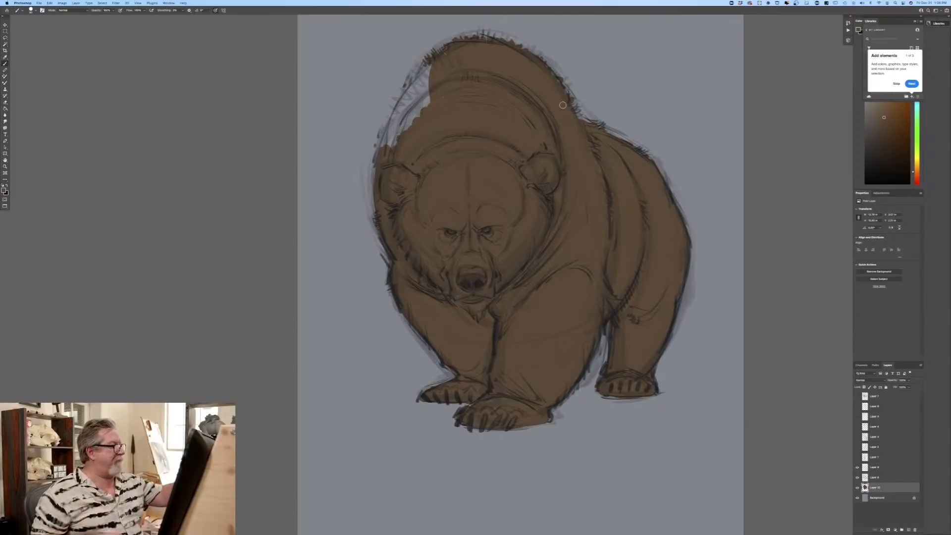
pyautogui.moveTo(431, 86)
pyautogui.mouseDown()
pyautogui.moveTo(441, 64)
pyautogui.moveTo(411, 89)
pyautogui.moveTo(420, 69)
pyautogui.moveTo(384, 146)
pyautogui.moveTo(419, 96)
pyautogui.moveTo(402, 125)
pyautogui.mouseUp()
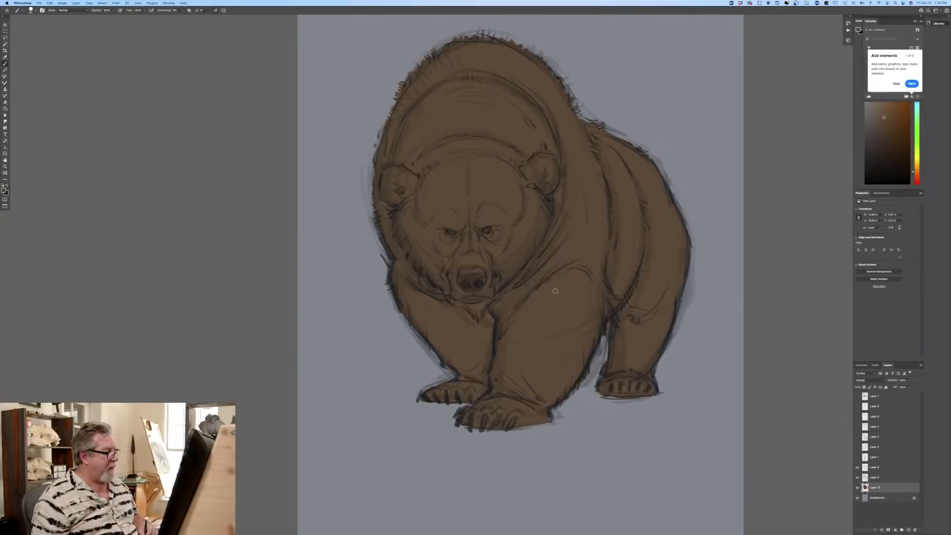
# Step: Set the foreground colour to a light greyish brown, change the brush, and paint the muzzle and the bridge of the nose
pyautogui.click(4, 189)
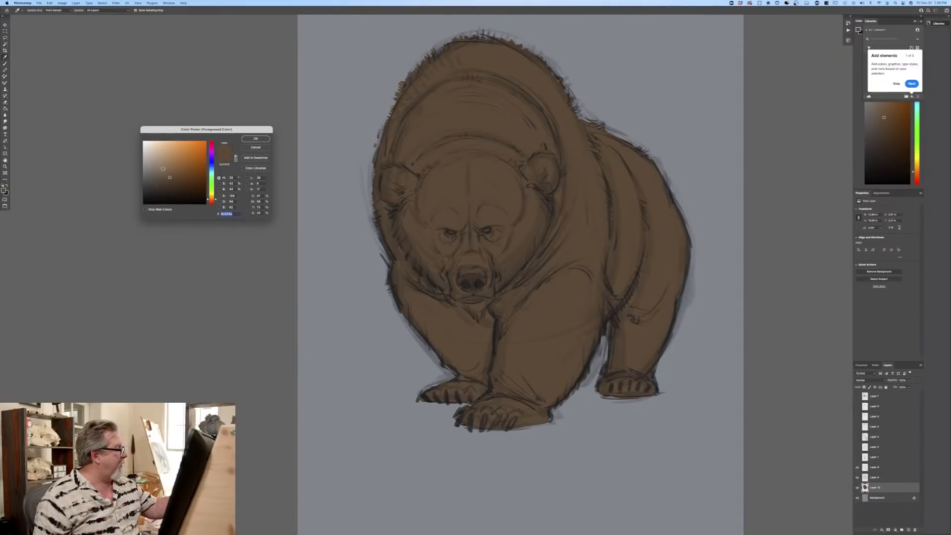
pyautogui.click(247, 138)
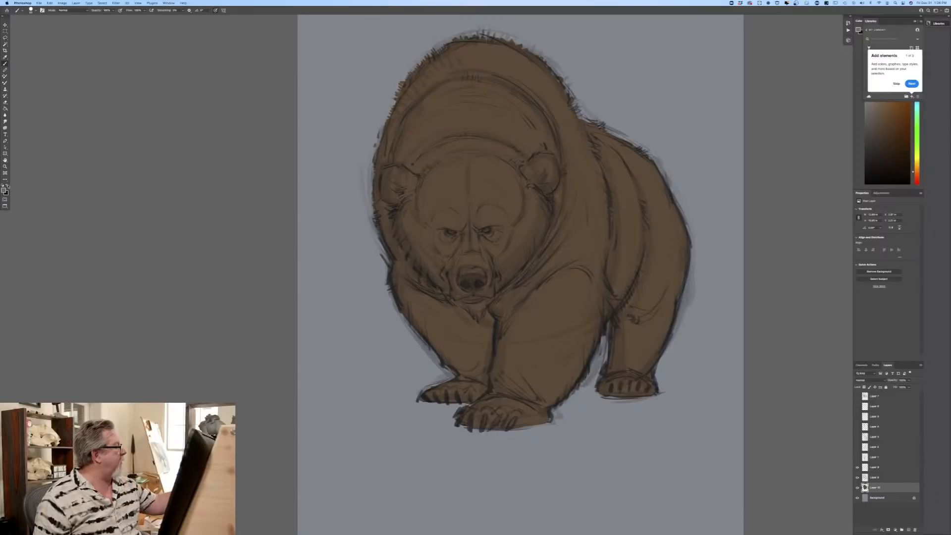
pyautogui.click(4, 189)
pyautogui.click(156, 169)
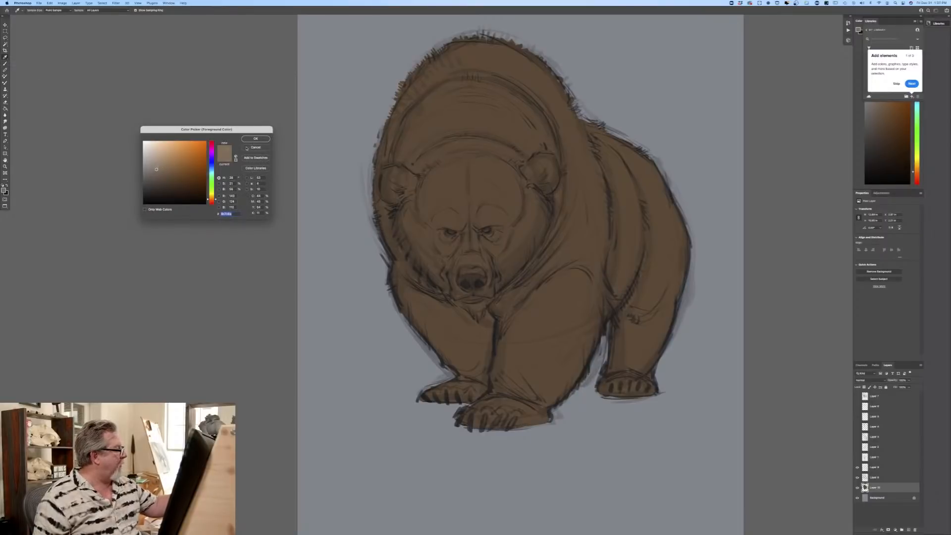
pyautogui.click(255, 140)
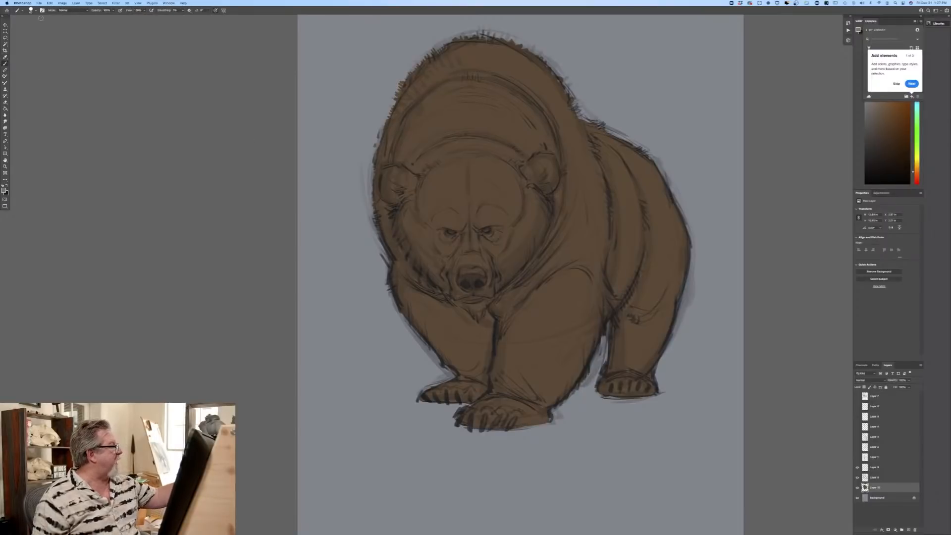
pyautogui.click(31, 10)
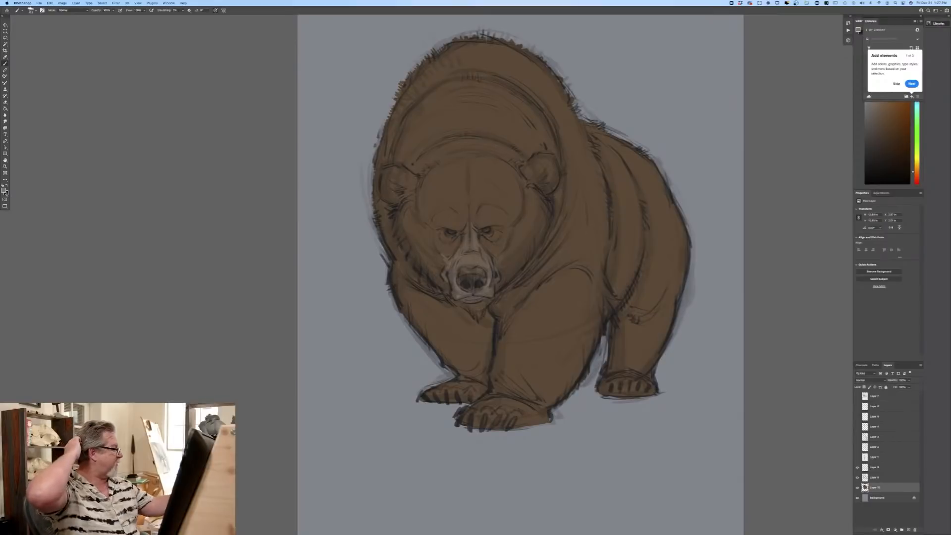
# Step: Set the foreground colour to a dark muted blue and paint the bear's nose
pyautogui.click(4, 191)
pyautogui.click(212, 168)
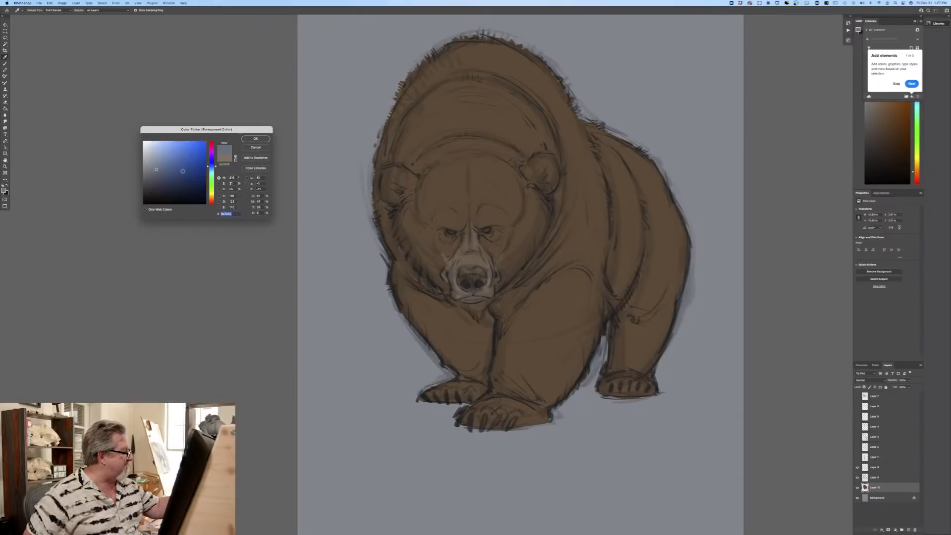
pyautogui.click(162, 183)
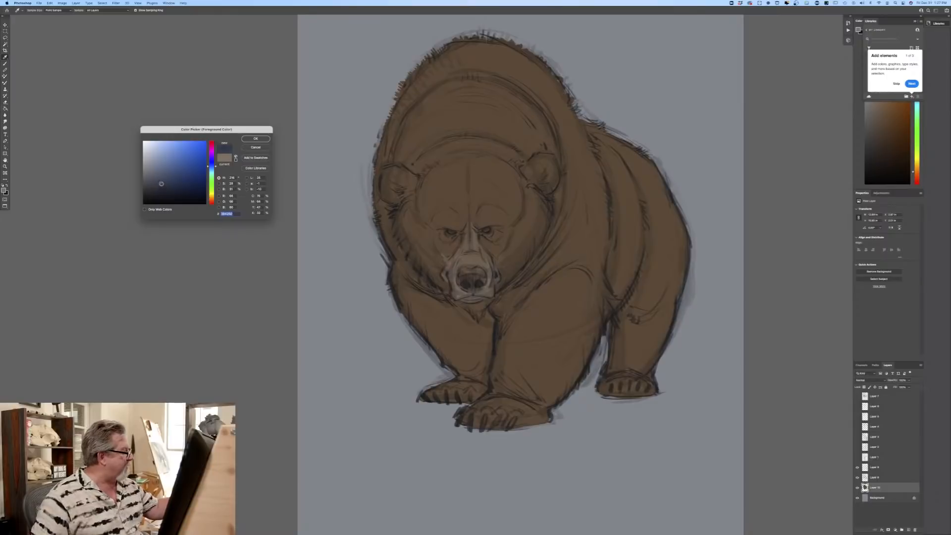
pyautogui.press('Return')
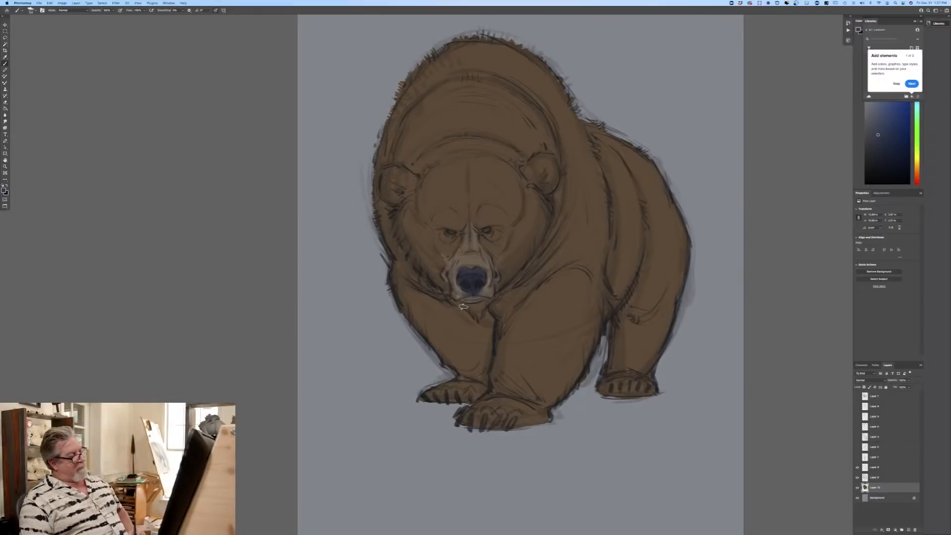
# Step: Choose a darker shade of the fur brown and shade the eye sockets, forehead crease, ears, neck, hump, flank and legs
pyautogui.click(4, 190)
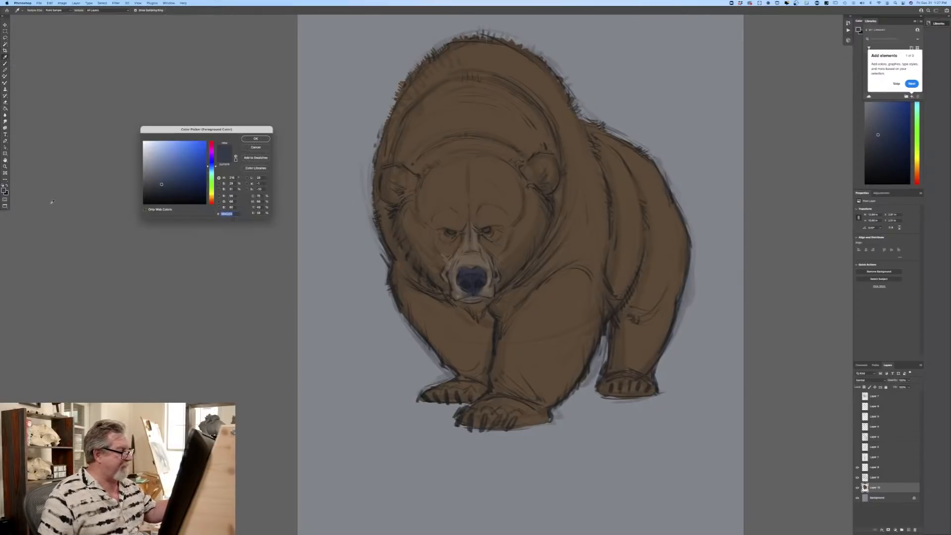
pyautogui.click(495, 252)
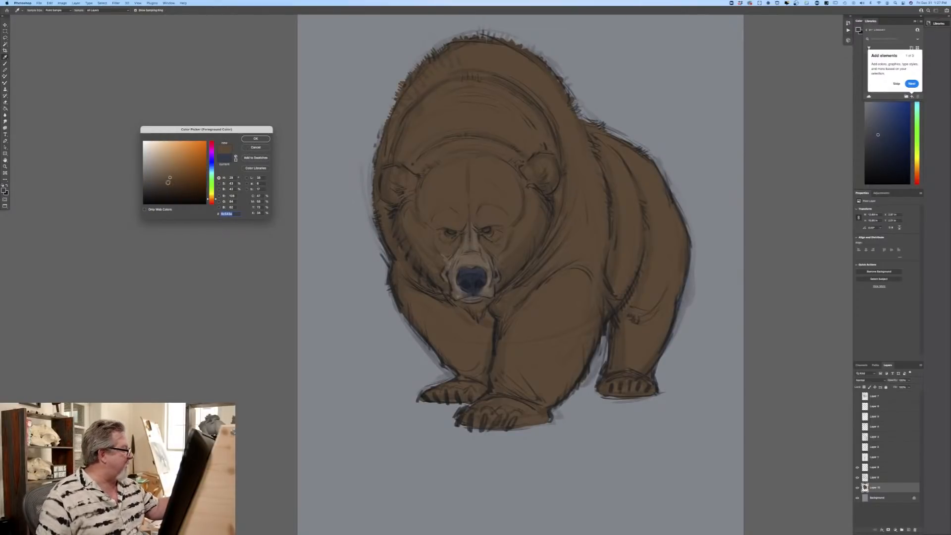
pyautogui.click(166, 183)
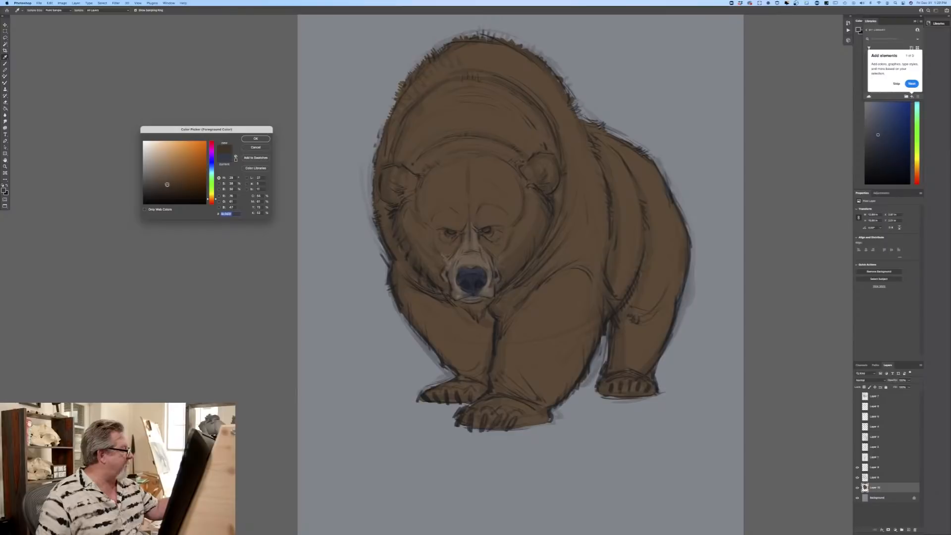
pyautogui.click(251, 139)
pyautogui.moveTo(487, 230); pyautogui.dragTo(492, 231)
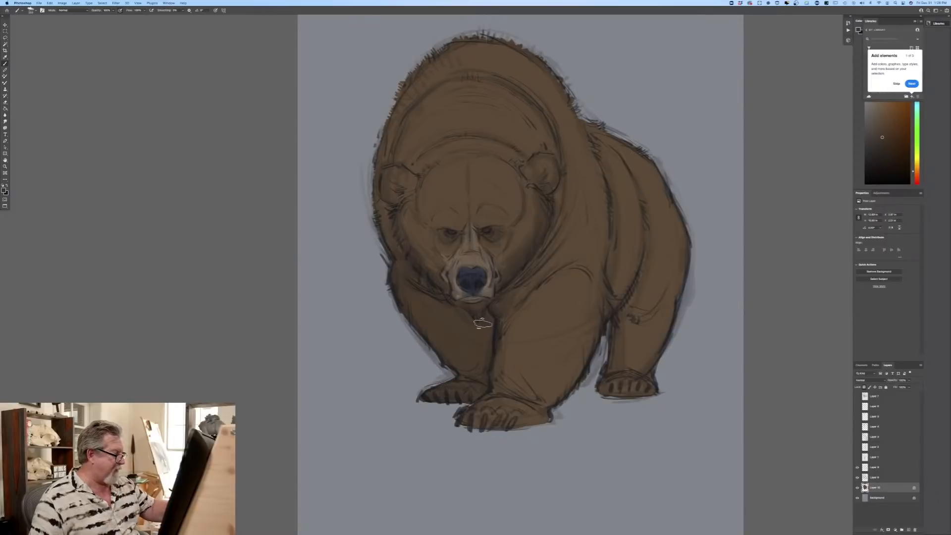
pyautogui.moveTo(493, 371)
pyautogui.mouseDown()
pyautogui.moveTo(505, 333)
pyautogui.moveTo(524, 367)
pyautogui.moveTo(557, 324)
pyautogui.moveTo(559, 235)
pyautogui.moveTo(604, 297)
pyautogui.moveTo(585, 377)
pyautogui.moveTo(500, 336)
pyautogui.moveTo(495, 368)
pyautogui.moveTo(467, 392)
pyautogui.moveTo(515, 340)
pyautogui.mouseUp()
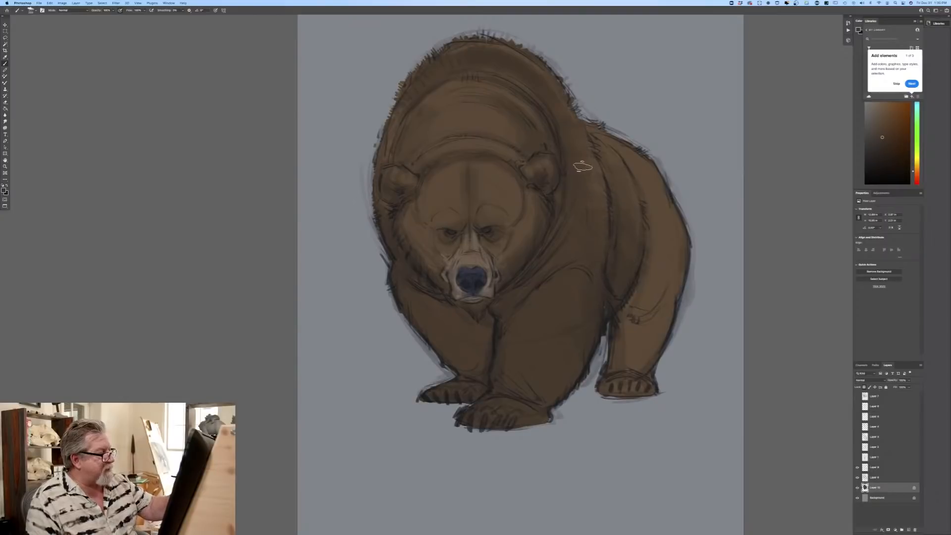
pyautogui.moveTo(642, 379)
pyautogui.mouseDown()
pyautogui.moveTo(632, 285)
pyautogui.moveTo(669, 320)
pyautogui.moveTo(643, 262)
pyautogui.moveTo(680, 278)
pyautogui.moveTo(650, 234)
pyautogui.moveTo(681, 235)
pyautogui.moveTo(653, 211)
pyautogui.moveTo(663, 197)
pyautogui.moveTo(652, 190)
pyautogui.moveTo(640, 203)
pyautogui.moveTo(675, 302)
pyautogui.moveTo(665, 328)
pyautogui.moveTo(632, 297)
pyautogui.moveTo(623, 303)
pyautogui.moveTo(638, 383)
pyautogui.moveTo(626, 390)
pyautogui.moveTo(618, 355)
pyautogui.mouseUp()
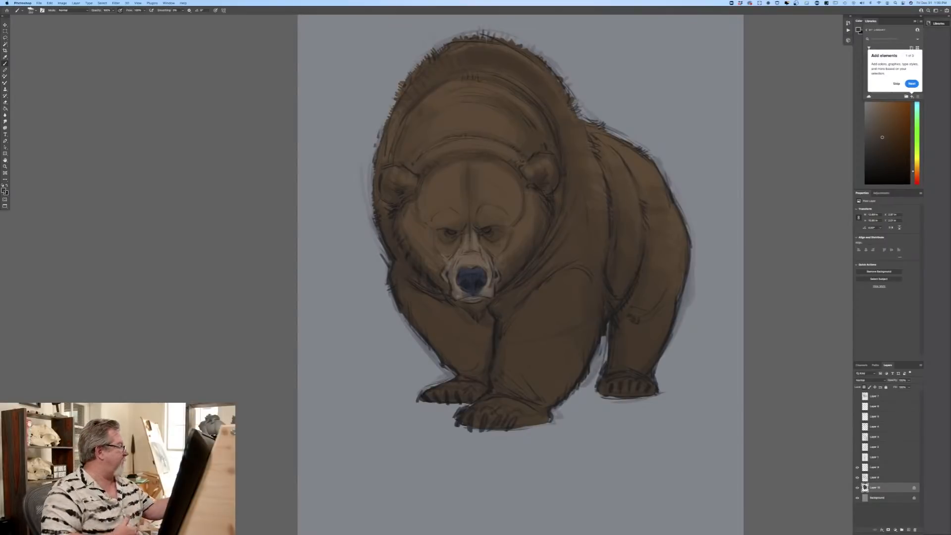
# Step: Set the foreground colour to a dark brown and shade the front legs, the lower hind leg and the paws
pyautogui.click(4, 190)
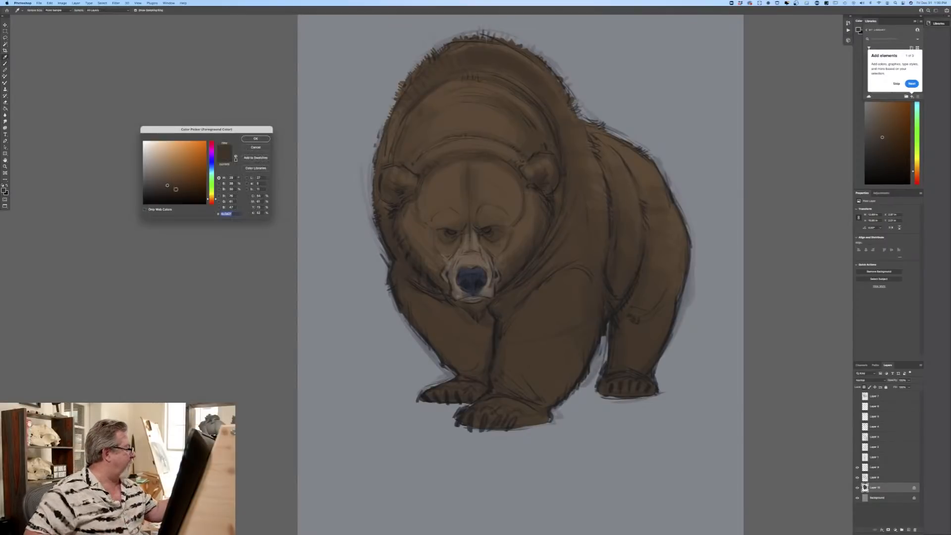
pyautogui.click(249, 139)
pyautogui.moveTo(468, 429)
pyautogui.mouseDown()
pyautogui.moveTo(494, 379)
pyautogui.moveTo(511, 308)
pyautogui.moveTo(555, 345)
pyautogui.moveTo(576, 287)
pyautogui.moveTo(591, 290)
pyautogui.moveTo(590, 320)
pyautogui.moveTo(570, 371)
pyautogui.moveTo(526, 345)
pyautogui.moveTo(521, 363)
pyautogui.moveTo(544, 321)
pyautogui.moveTo(531, 325)
pyautogui.moveTo(523, 278)
pyautogui.moveTo(505, 304)
pyautogui.moveTo(522, 280)
pyautogui.moveTo(610, 350)
pyautogui.moveTo(615, 304)
pyautogui.moveTo(640, 360)
pyautogui.moveTo(652, 364)
pyautogui.moveTo(668, 339)
pyautogui.moveTo(668, 306)
pyautogui.moveTo(647, 269)
pyautogui.moveTo(662, 271)
pyautogui.moveTo(647, 321)
pyautogui.moveTo(653, 309)
pyautogui.moveTo(609, 314)
pyautogui.moveTo(613, 241)
pyautogui.moveTo(632, 258)
pyautogui.moveTo(640, 246)
pyautogui.moveTo(602, 156)
pyautogui.moveTo(608, 328)
pyautogui.mouseUp()
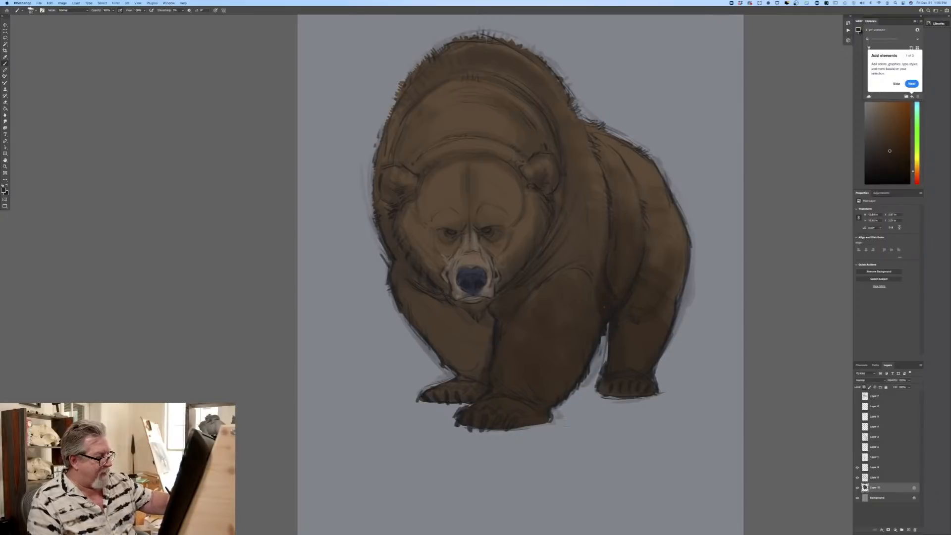
pyautogui.moveTo(477, 330)
pyautogui.mouseDown()
pyautogui.moveTo(480, 372)
pyautogui.moveTo(469, 322)
pyautogui.moveTo(461, 357)
pyautogui.moveTo(418, 283)
pyautogui.moveTo(421, 335)
pyautogui.moveTo(388, 266)
pyautogui.moveTo(441, 301)
pyautogui.moveTo(408, 265)
pyautogui.mouseUp()
pyautogui.moveTo(465, 370)
pyautogui.mouseDown()
pyautogui.moveTo(467, 397)
pyautogui.moveTo(446, 378)
pyautogui.moveTo(427, 399)
pyautogui.mouseUp()
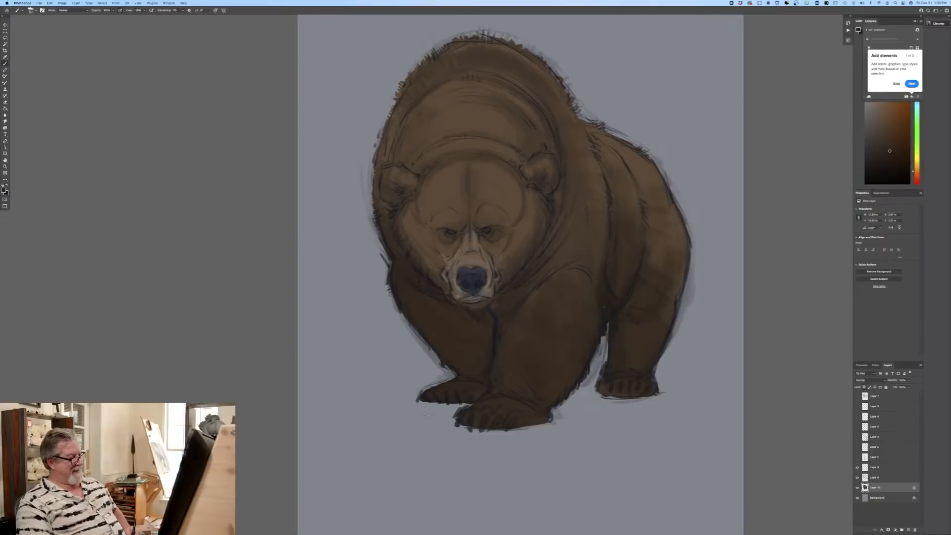
# Step: Deepen the dark brown shading under the chin, in the ears and eye sockets, and around the brows with a smaller brush
pyautogui.moveTo(486, 305)
pyautogui.mouseDown()
pyautogui.moveTo(467, 309)
pyautogui.moveTo(428, 275)
pyautogui.moveTo(440, 287)
pyautogui.mouseUp()
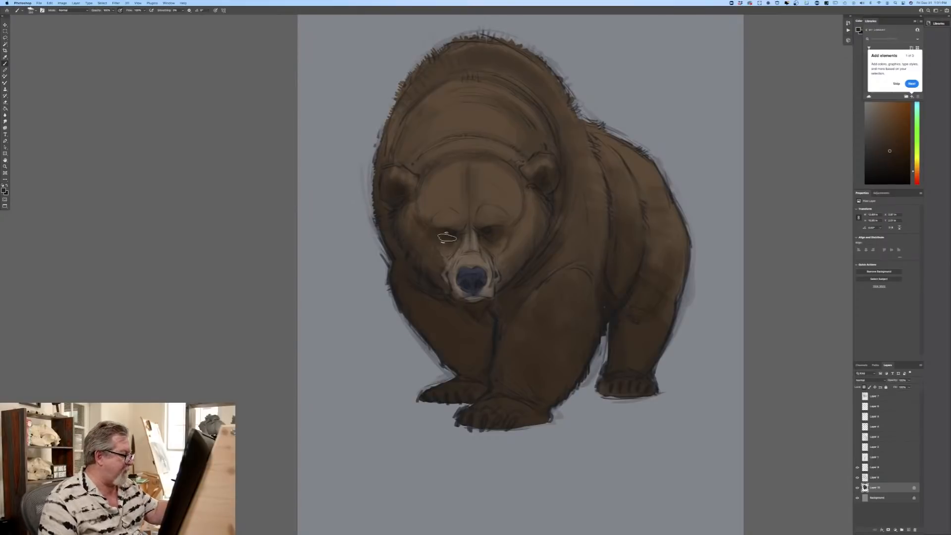
pyautogui.press('super+plus')
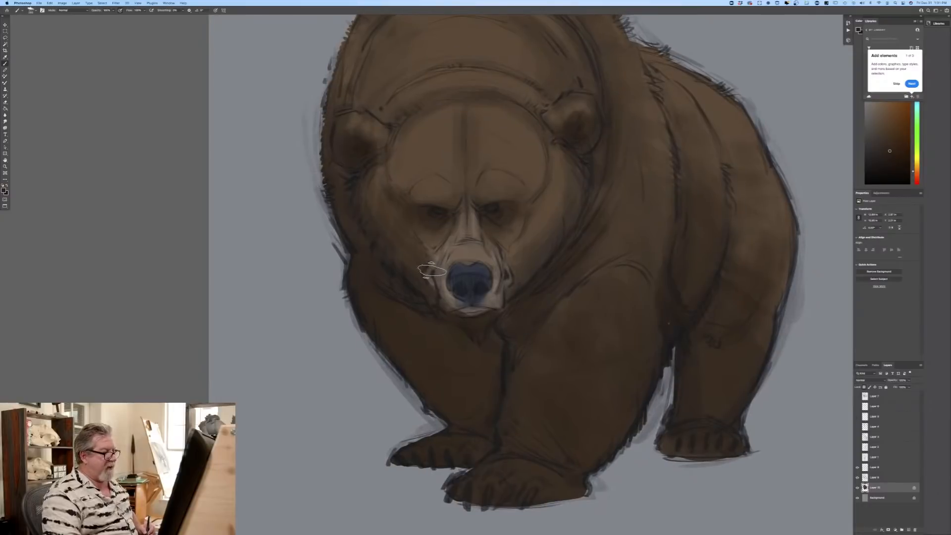
pyautogui.press('[')
pyautogui.press('[')
pyautogui.press('[')
pyautogui.press('[')
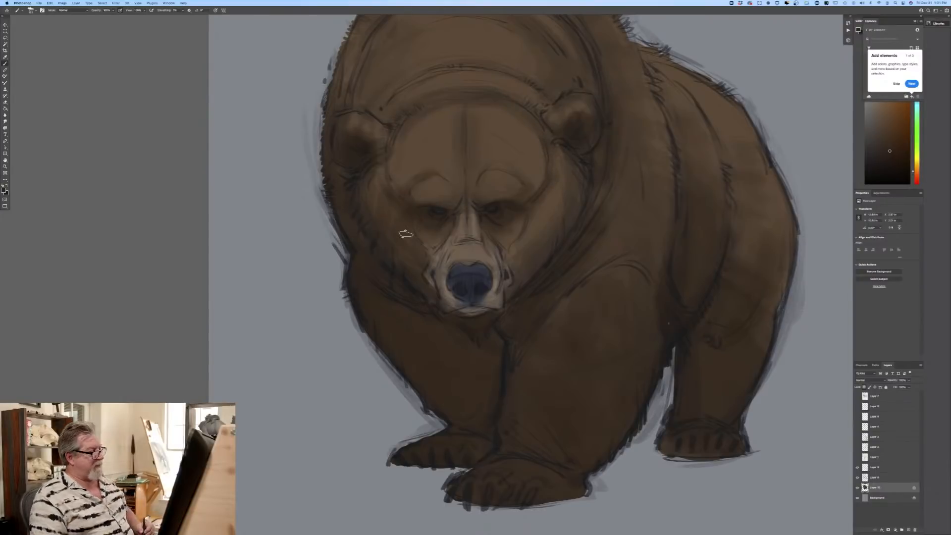
# Step: Set the foreground colour to a dark greyish blue based on the nose colour and shade the lower muzzle around the mouth
pyautogui.click(5, 192)
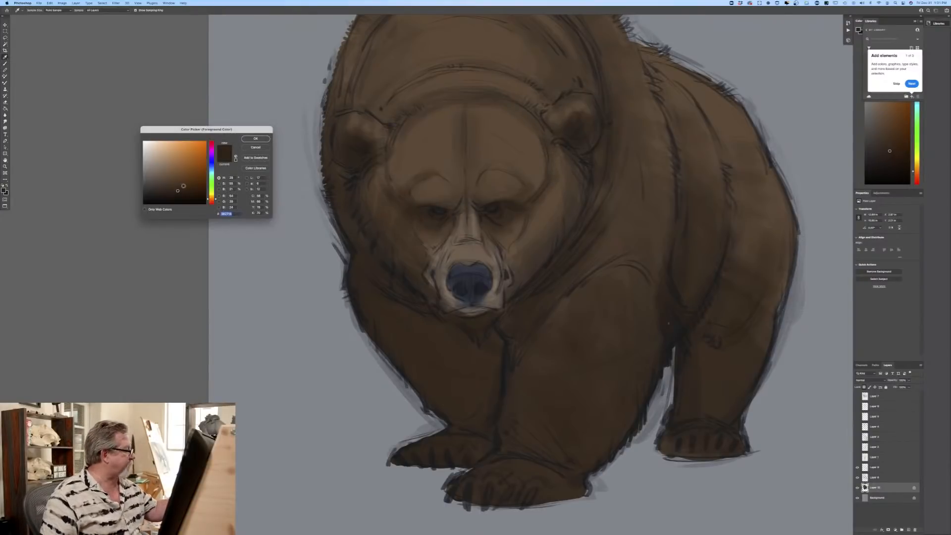
pyautogui.click(466, 270)
pyautogui.click(152, 179)
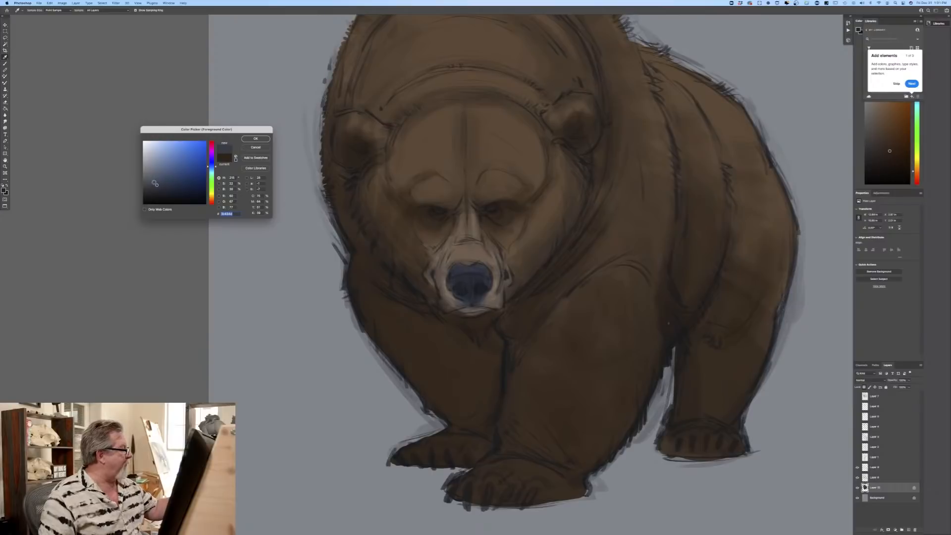
pyautogui.click(256, 138)
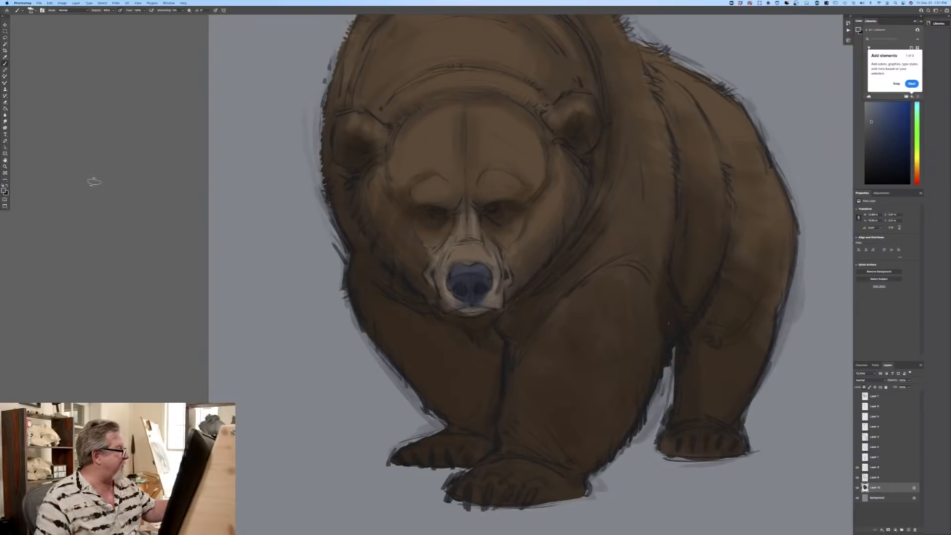
pyautogui.click(4, 190)
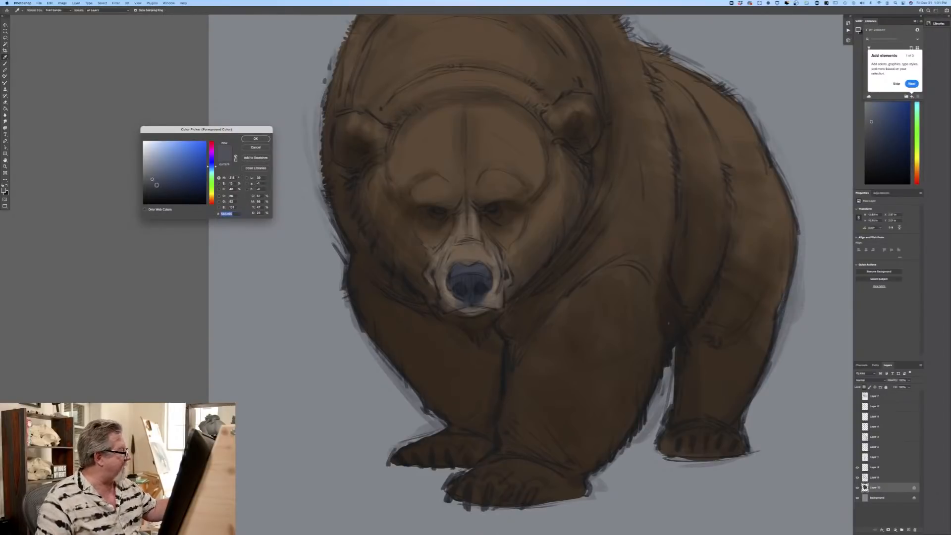
pyautogui.click(153, 188)
pyautogui.press('Return')
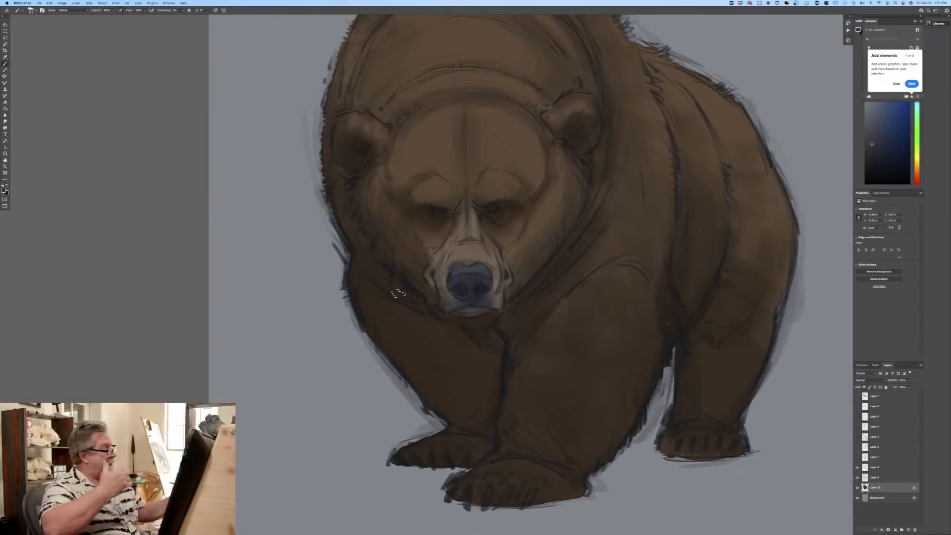
# Step: Sample the light greyish brown of the muzzle and lighten the bridge of the nose, the eye surrounds and the lower lip
pyautogui.click(3, 191)
pyautogui.click(462, 250)
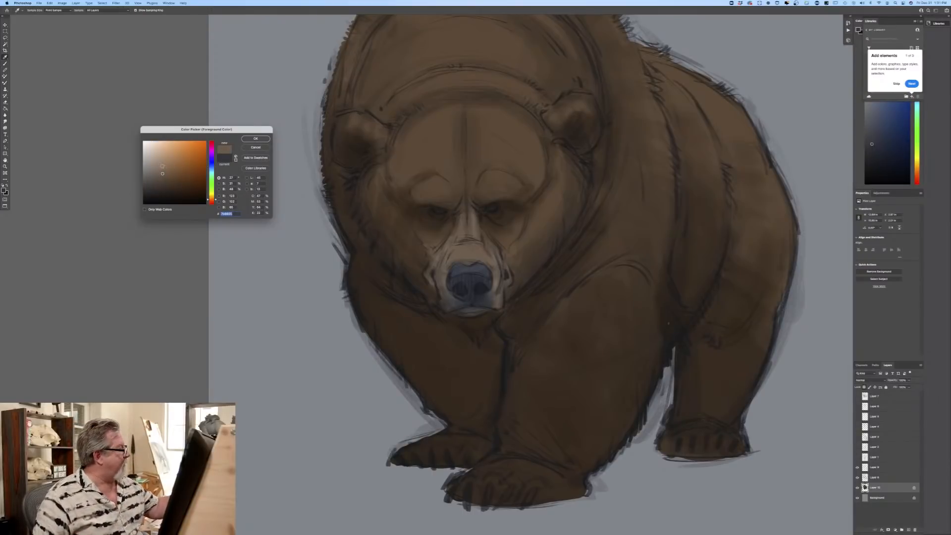
pyautogui.click(253, 139)
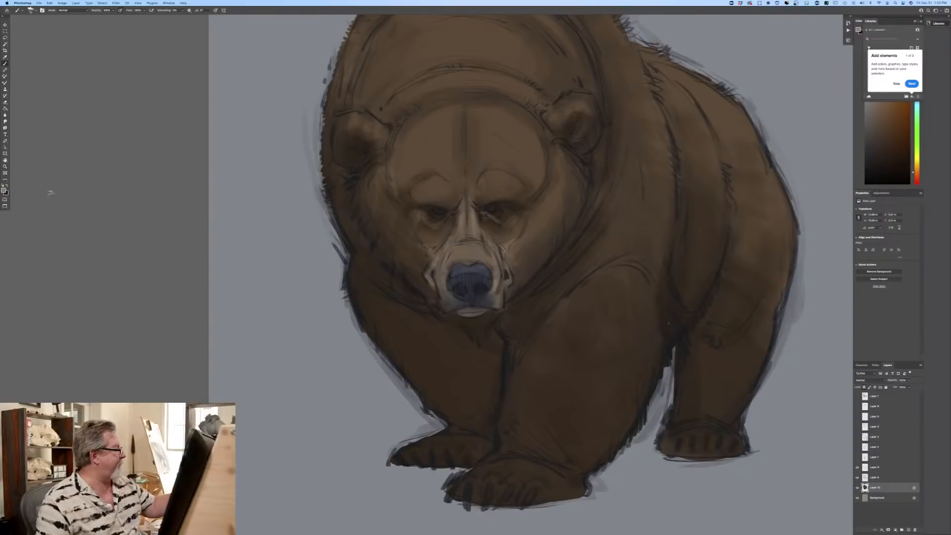
# Step: Set the foreground colour to a richer dark brown and strengthen the forehead crease, the brow shadows and the cheek shading
pyautogui.click(5, 190)
pyautogui.moveTo(171, 187); pyautogui.dragTo(181, 192)
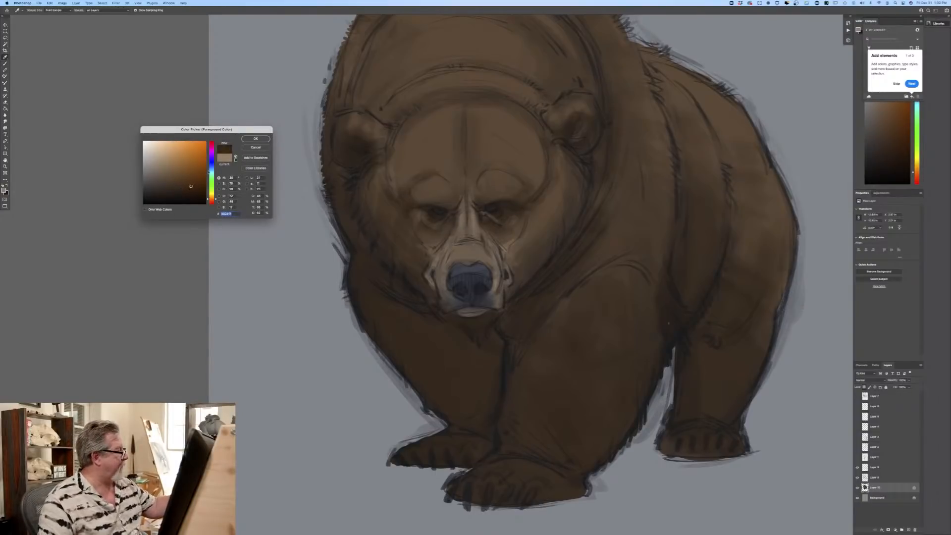
pyautogui.click(256, 138)
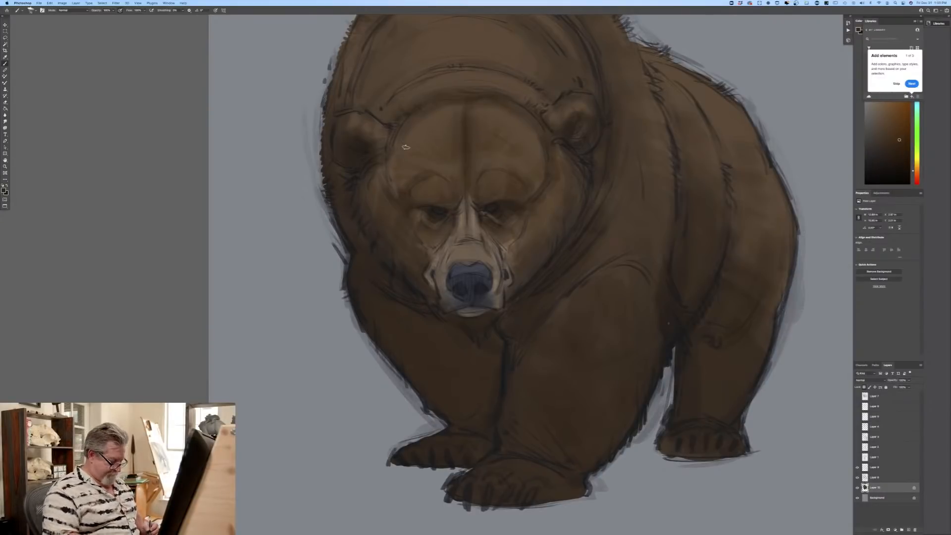
pyautogui.press('super+0')
pyautogui.press('super+equal')
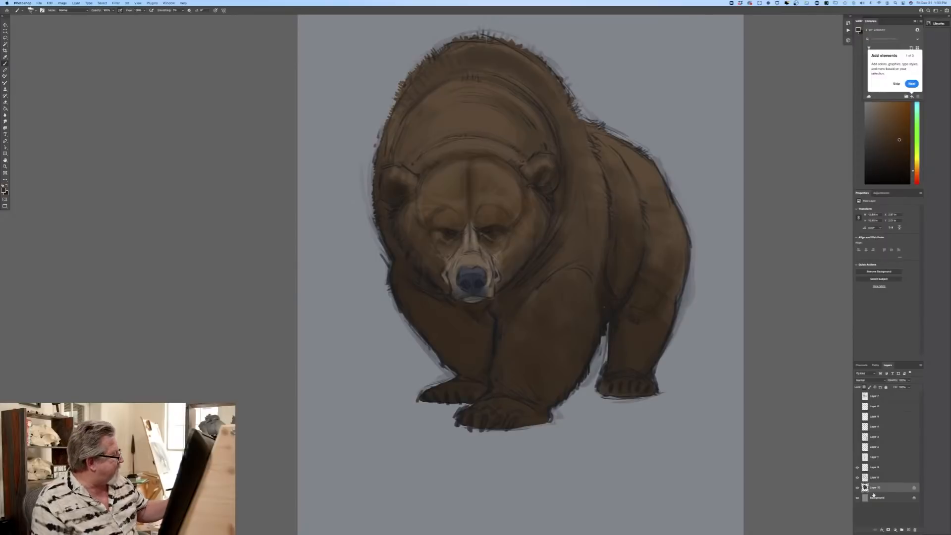
# Step: Sample a dark brown from the bear's fur as the foreground colour
pyautogui.click(4, 191)
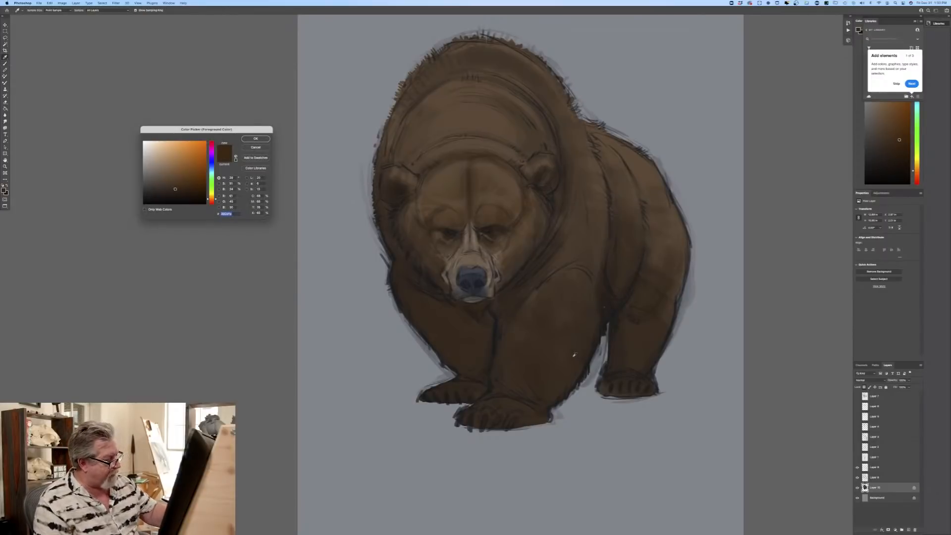
pyautogui.press('Return')
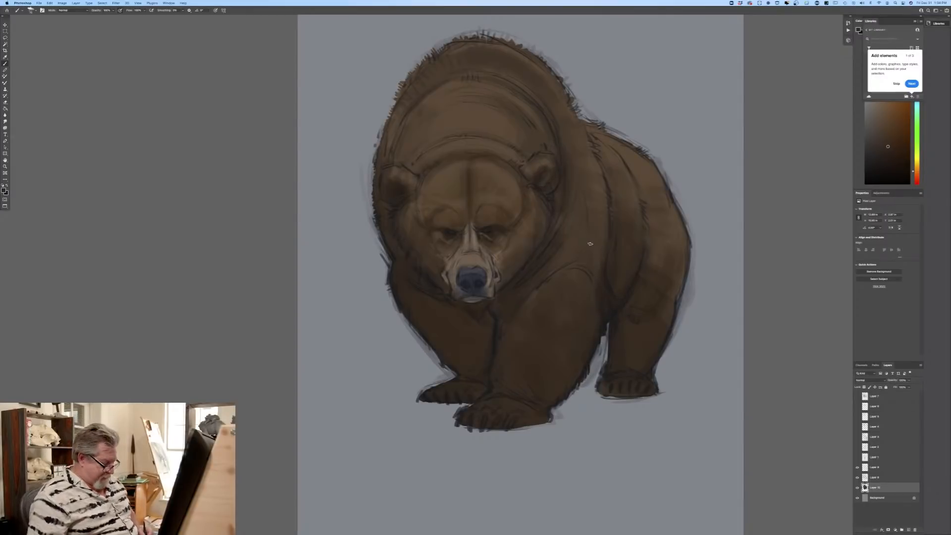
pyautogui.press('super+minus')
pyautogui.press('super+minus')
pyautogui.press('super+equal')
pyautogui.press('super+equal')
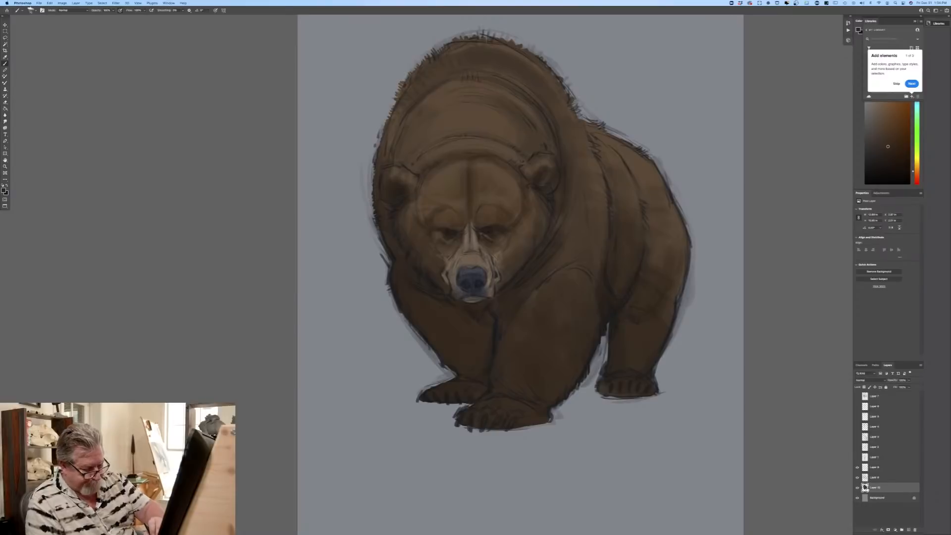
# Step: Add a new layer above the bear's colour layer and clip it to that layer
pyautogui.click(906, 528)
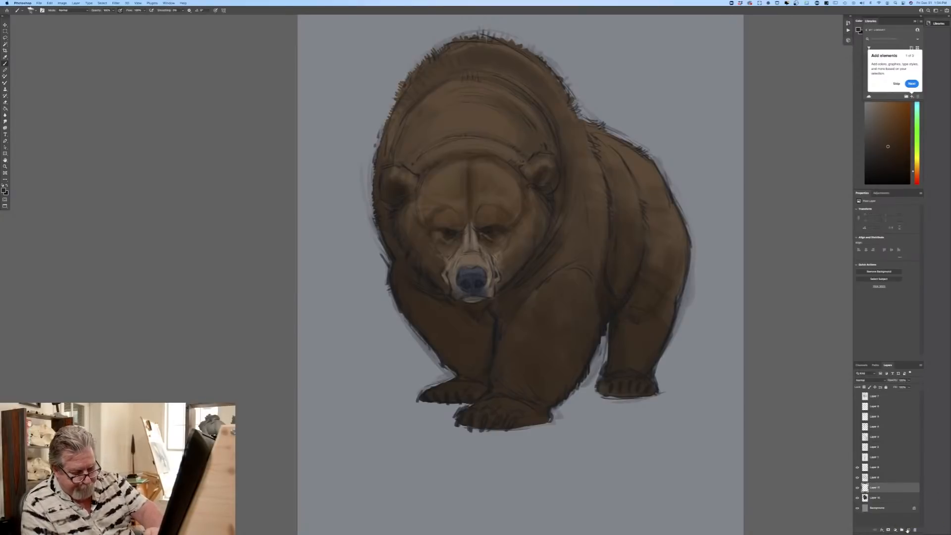
pyautogui.rightClick(874, 490)
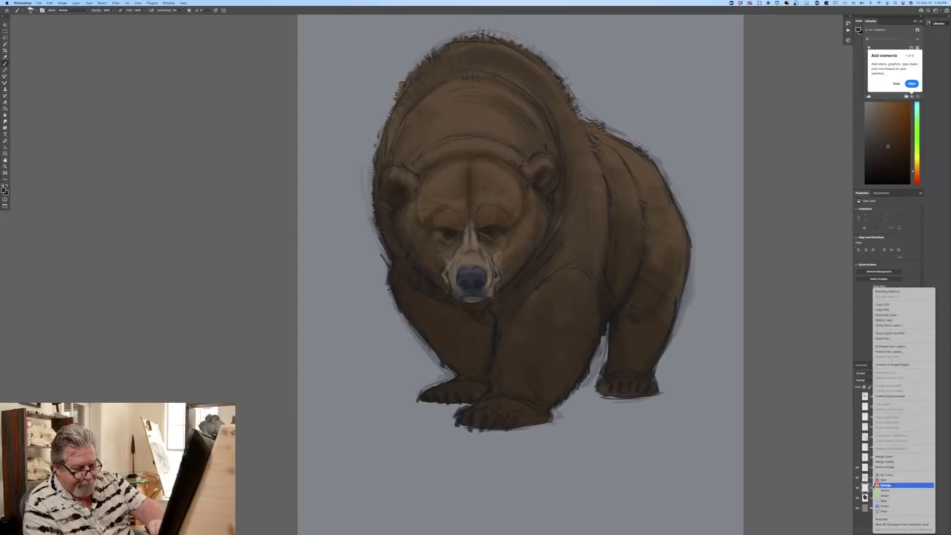
pyautogui.click(876, 396)
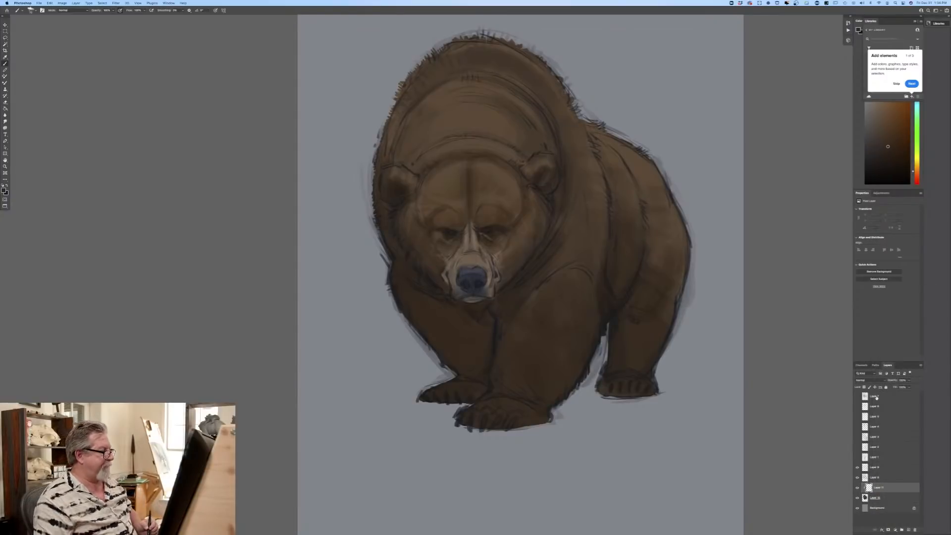
# Step: Set the foreground colour to a light beige, adjust the brush size and paint highlights on the nose, muzzle bridge, forehead, brows, cheeks and ears
pyautogui.click(5, 190)
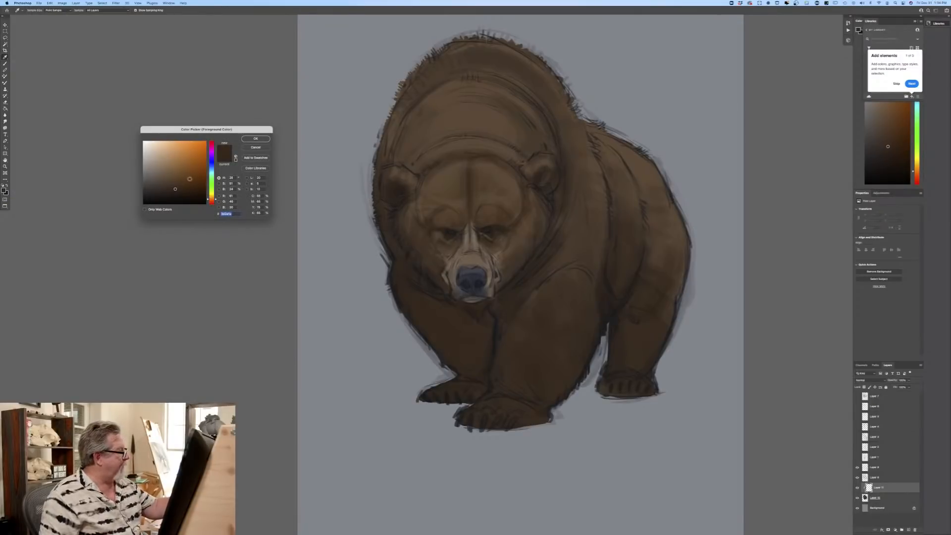
pyautogui.click(161, 158)
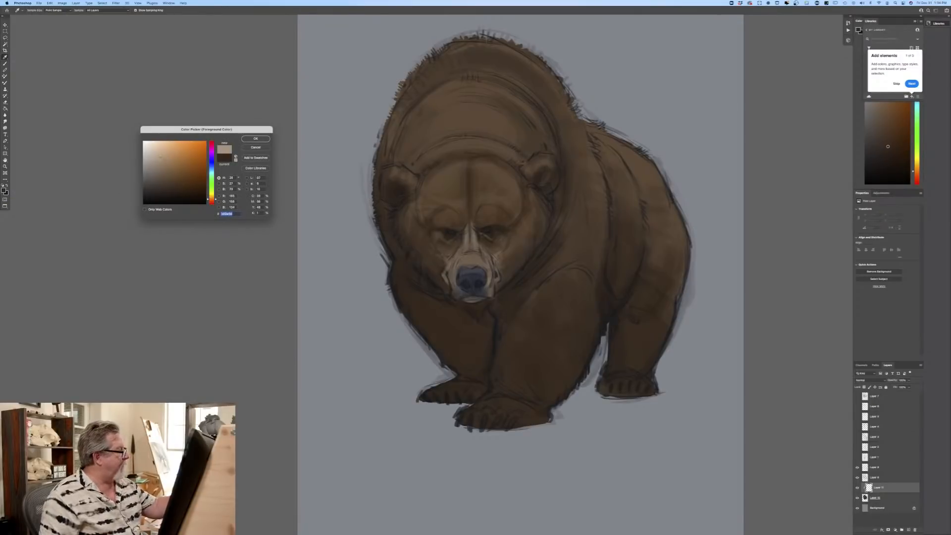
pyautogui.click(246, 141)
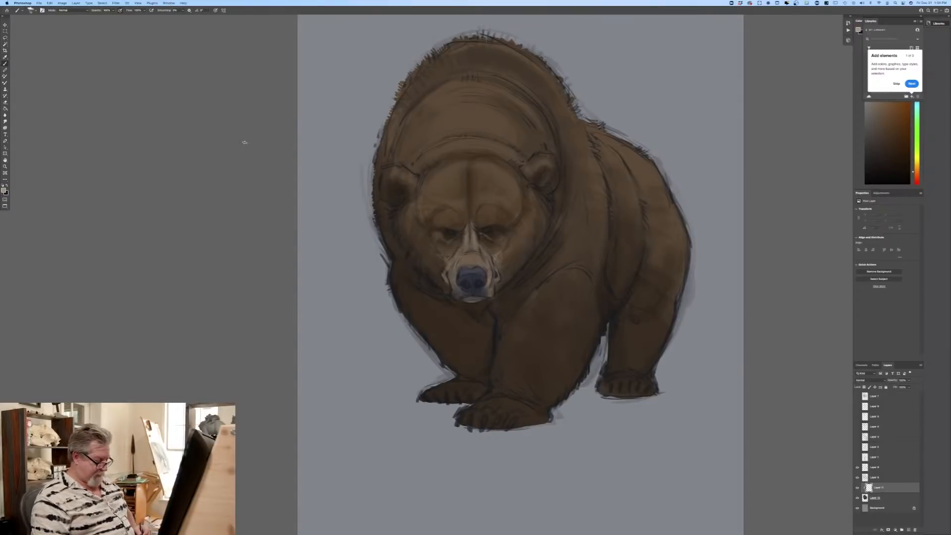
pyautogui.press(']')
pyautogui.press(']')
pyautogui.press(']')
pyautogui.press(']')
pyautogui.press(']')
pyautogui.press(']')
pyautogui.press(']')
pyautogui.press(']')
pyautogui.press(']')
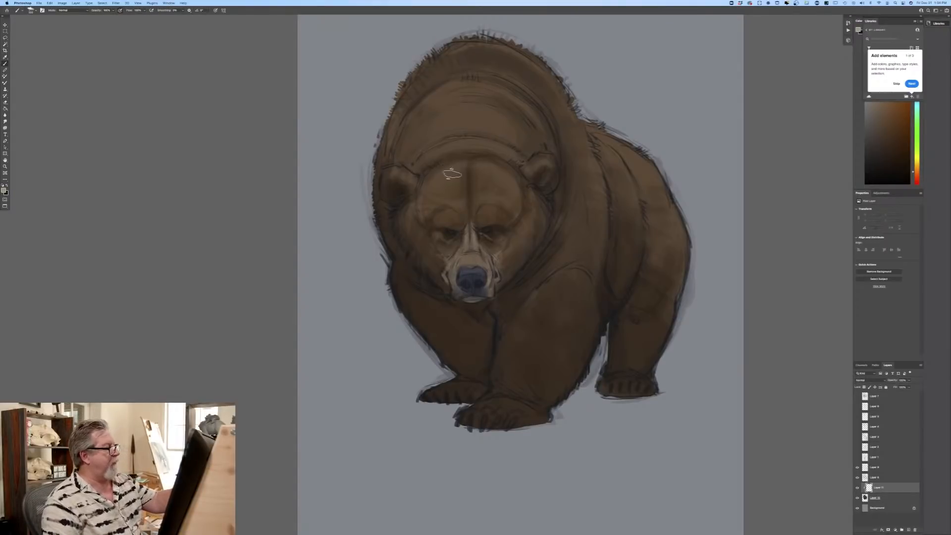
pyautogui.press('[')
pyautogui.press('[')
pyautogui.press('[')
pyautogui.press('[')
pyautogui.moveTo(471, 233); pyautogui.dragTo(471, 277)
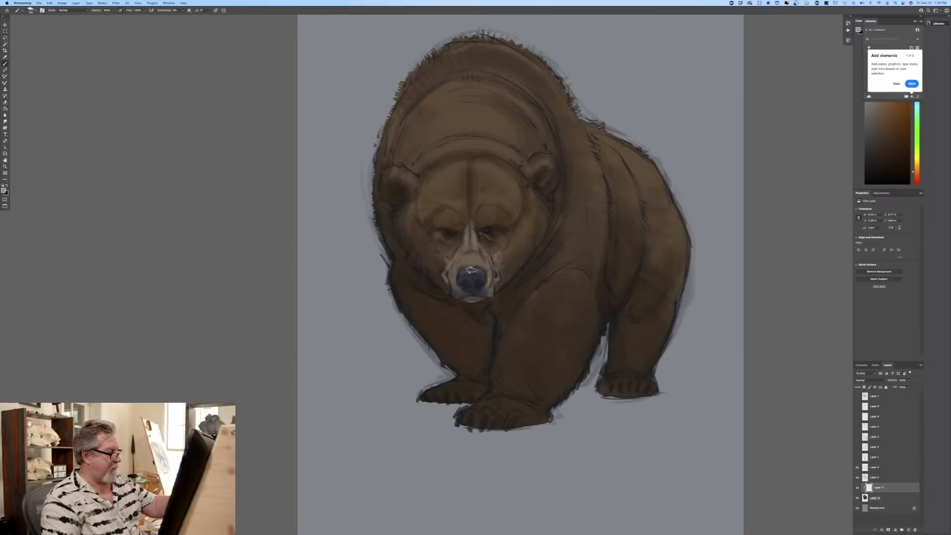
pyautogui.moveTo(470, 229); pyautogui.dragTo(467, 267)
pyautogui.moveTo(486, 207)
pyautogui.mouseDown()
pyautogui.moveTo(455, 234)
pyautogui.moveTo(459, 216)
pyautogui.moveTo(444, 214)
pyautogui.moveTo(465, 218)
pyautogui.moveTo(466, 170)
pyautogui.moveTo(485, 177)
pyautogui.moveTo(469, 185)
pyautogui.moveTo(475, 161)
pyautogui.moveTo(475, 176)
pyautogui.moveTo(489, 159)
pyautogui.moveTo(488, 184)
pyautogui.moveTo(496, 176)
pyautogui.moveTo(503, 186)
pyautogui.moveTo(469, 165)
pyautogui.moveTo(468, 189)
pyautogui.moveTo(471, 158)
pyautogui.moveTo(445, 171)
pyautogui.moveTo(461, 172)
pyautogui.moveTo(466, 188)
pyautogui.moveTo(443, 169)
pyautogui.moveTo(448, 189)
pyautogui.moveTo(432, 193)
pyautogui.moveTo(473, 184)
pyautogui.moveTo(486, 198)
pyautogui.moveTo(446, 176)
pyautogui.mouseUp()
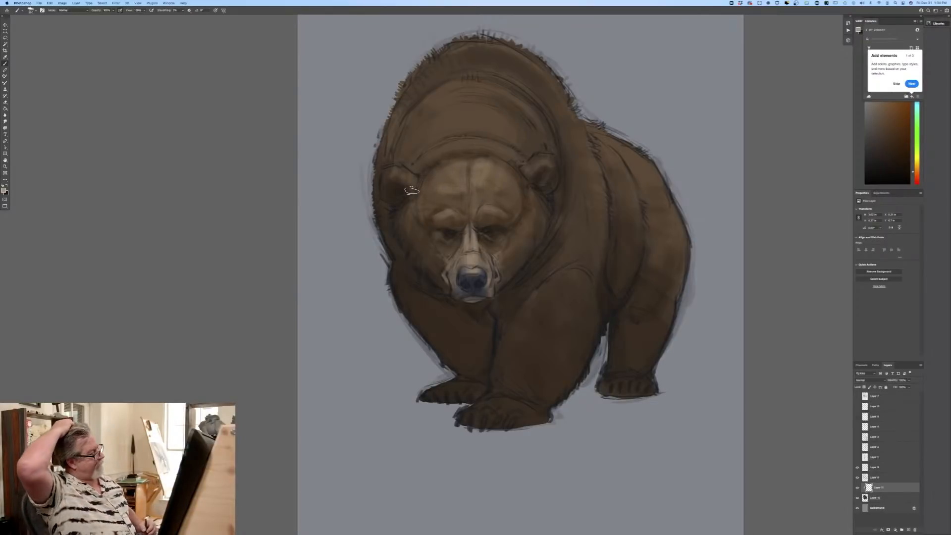
pyautogui.moveTo(449, 180)
pyautogui.mouseDown()
pyautogui.moveTo(441, 167)
pyautogui.moveTo(437, 182)
pyautogui.mouseUp()
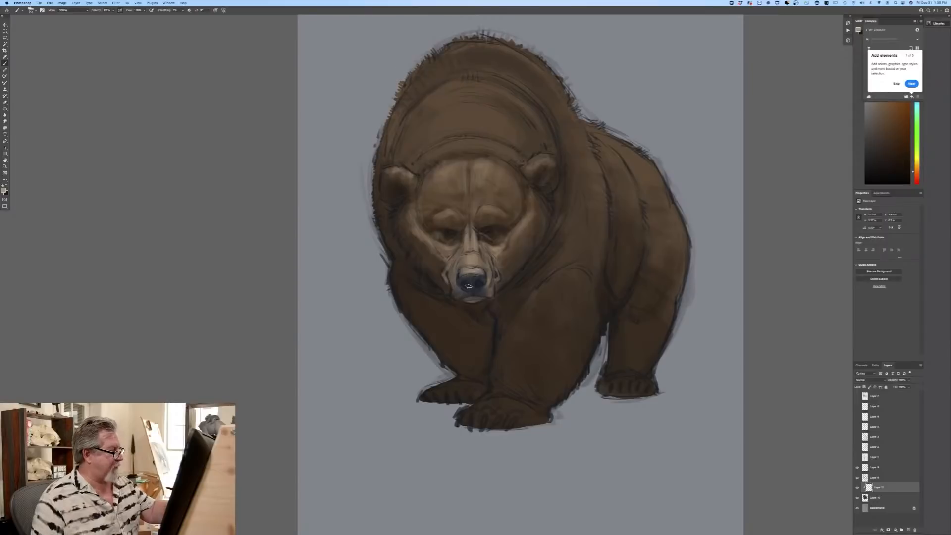
# Step: Set the blend mode of the clipped highlight layer to Overlay
pyautogui.click(865, 380)
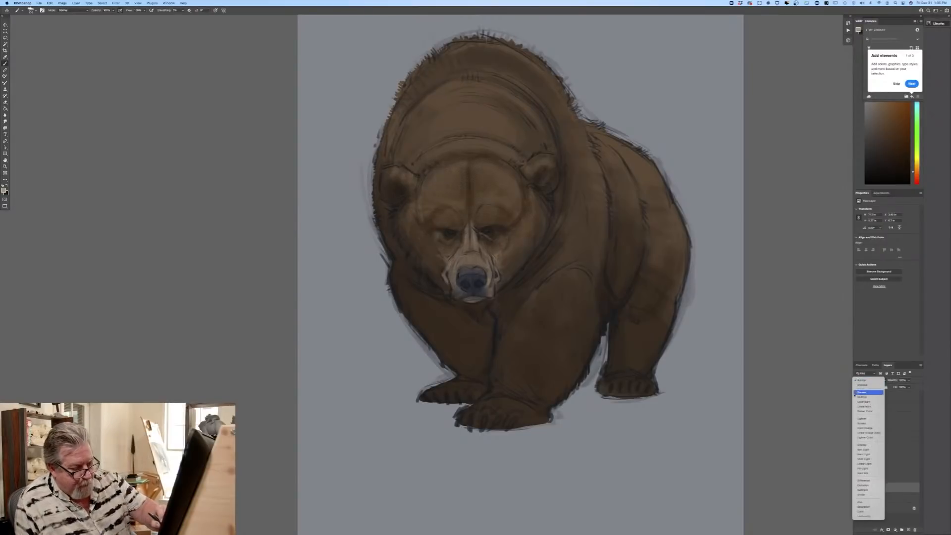
pyautogui.click(859, 445)
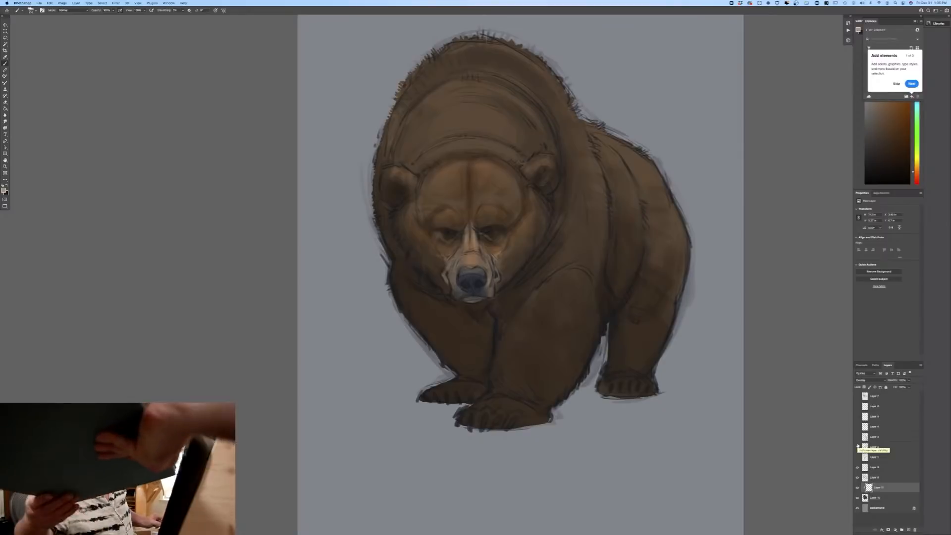
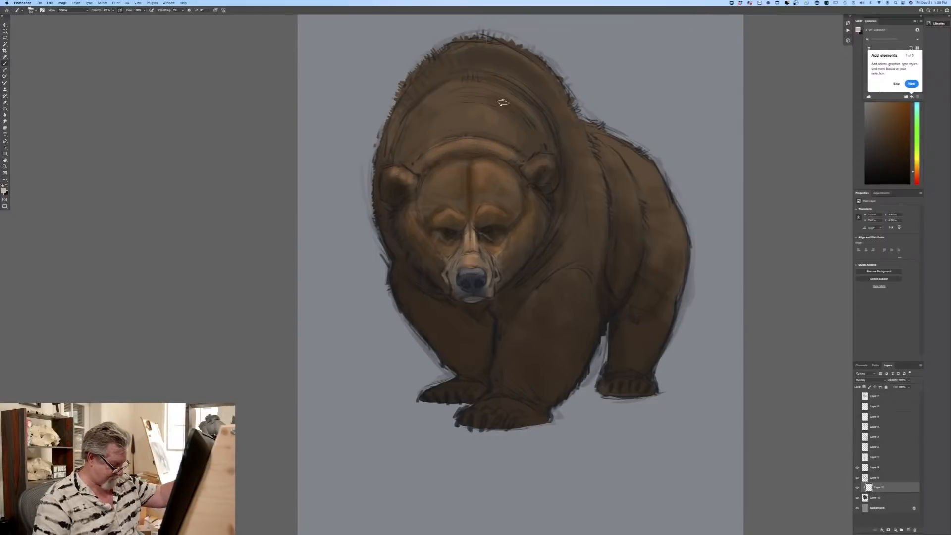
# Step: Paint soft highlights over the bear's neck ruff, shoulder hump, near shoulder and back on the Overlay layer
pyautogui.moveTo(493, 108)
pyautogui.mouseDown()
pyautogui.moveTo(476, 90)
pyautogui.moveTo(467, 112)
pyautogui.moveTo(465, 90)
pyautogui.moveTo(433, 111)
pyautogui.moveTo(436, 90)
pyautogui.moveTo(399, 143)
pyautogui.mouseUp()
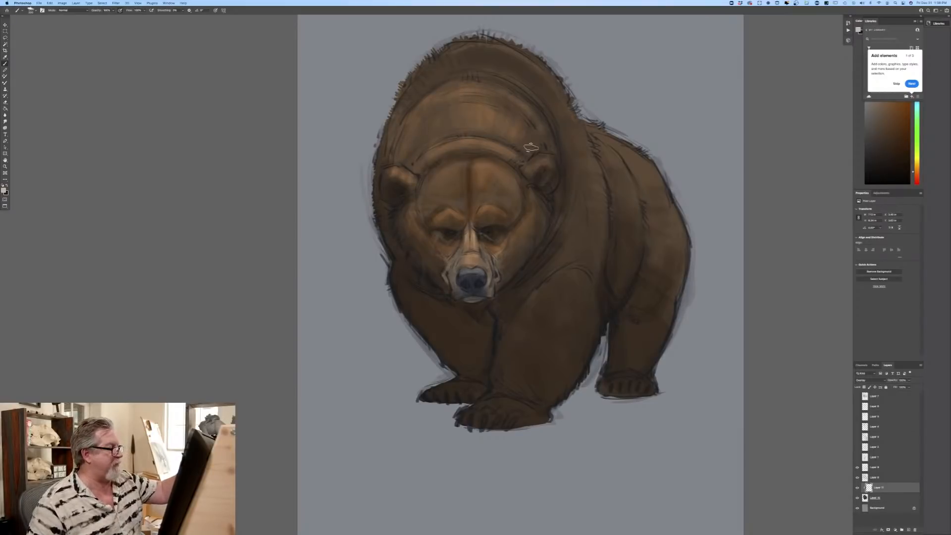
pyautogui.moveTo(467, 48)
pyautogui.mouseDown()
pyautogui.moveTo(476, 47)
pyautogui.moveTo(439, 55)
pyautogui.moveTo(391, 127)
pyautogui.mouseUp()
pyautogui.moveTo(568, 119)
pyautogui.mouseDown()
pyautogui.moveTo(600, 198)
pyautogui.moveTo(584, 185)
pyautogui.moveTo(598, 212)
pyautogui.moveTo(577, 290)
pyautogui.mouseUp()
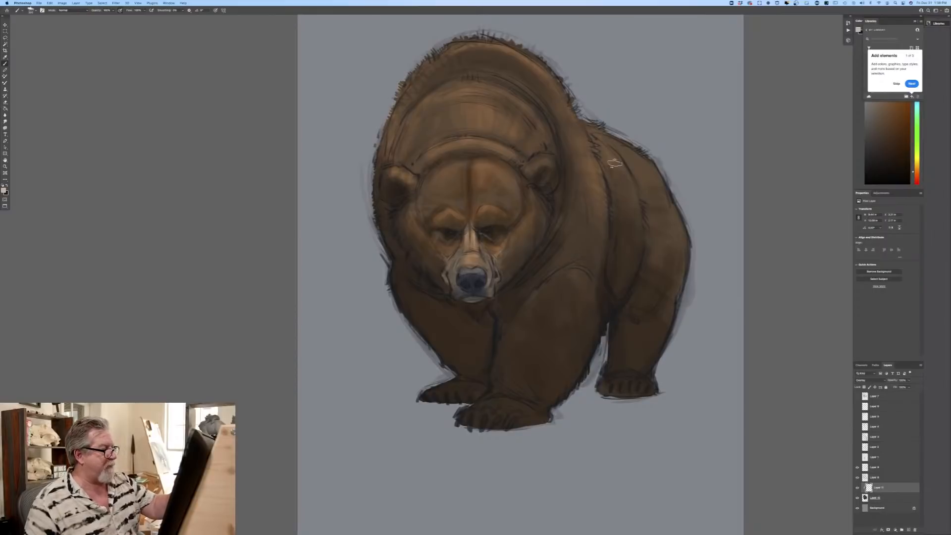
pyautogui.moveTo(594, 132); pyautogui.dragTo(650, 174)
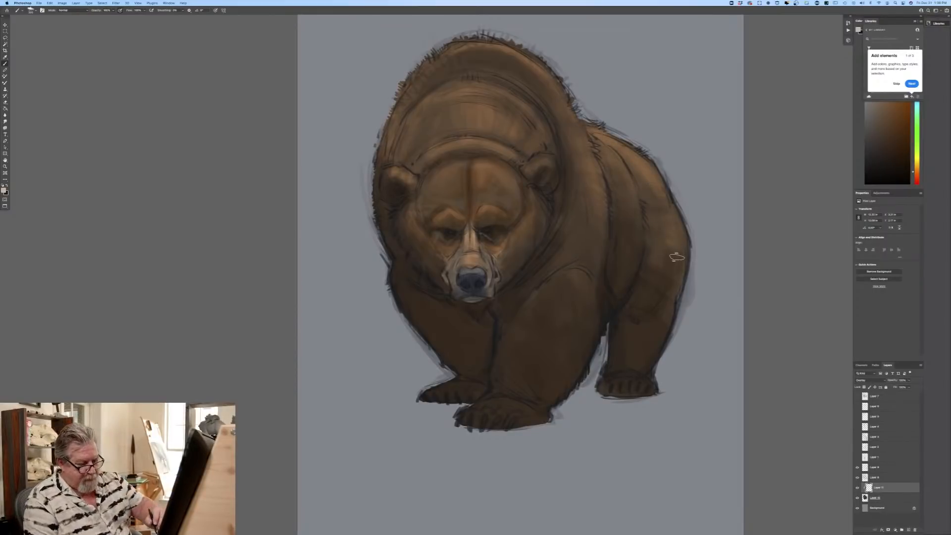
# Step: Hide all the bear's layers and add a new empty layer at the top of the layer stack
pyautogui.moveTo(857, 467); pyautogui.dragTo(855, 497)
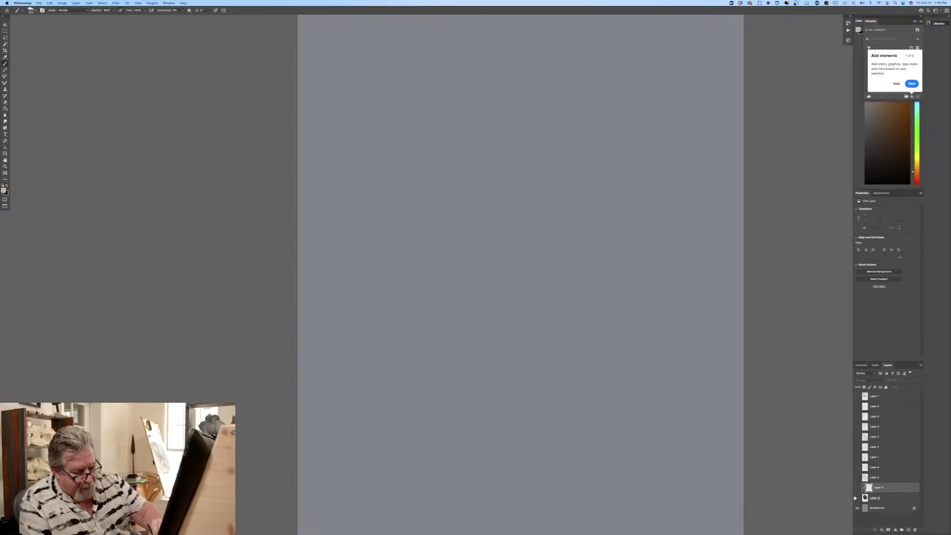
pyautogui.click(908, 529)
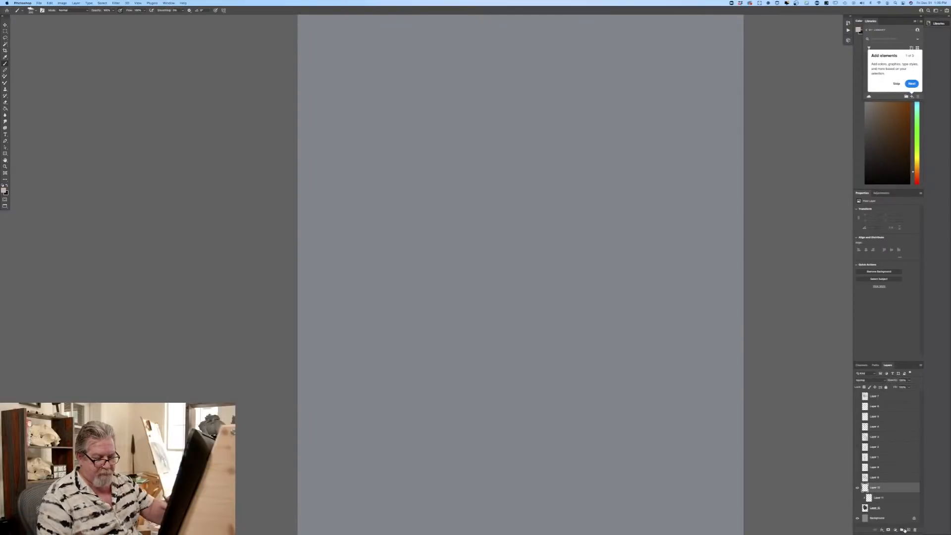
pyautogui.moveTo(873, 488); pyautogui.dragTo(877, 388)
# Step: Set the foreground colour to a very dark brown and reduce the brush size for line sketching
pyautogui.click(4, 191)
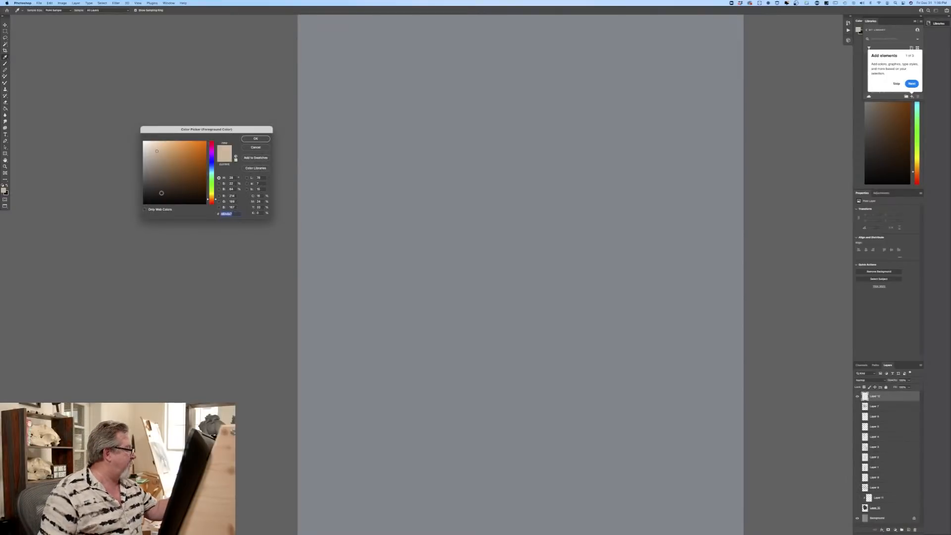
pyautogui.click(163, 194)
pyautogui.click(256, 139)
pyautogui.click(35, 13)
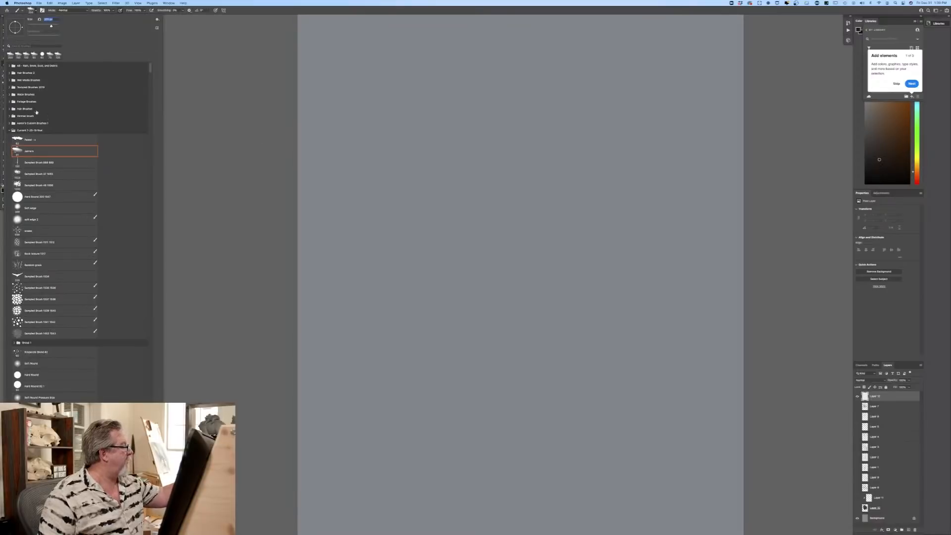
pyautogui.press('Return')
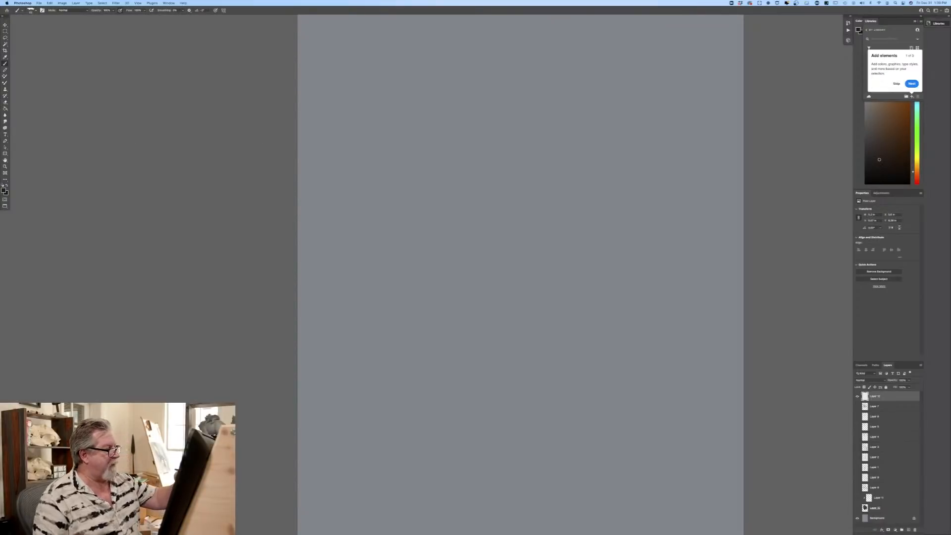
# Step: Sketch a tall box in three-quarter view from above in the middle of the canvas
pyautogui.moveTo(571, 182)
pyautogui.mouseDown()
pyautogui.moveTo(568, 314)
pyautogui.moveTo(489, 213)
pyautogui.moveTo(476, 226)
pyautogui.moveTo(432, 189)
pyautogui.moveTo(527, 165)
pyautogui.moveTo(413, 185)
pyautogui.mouseUp()
pyautogui.moveTo(505, 158)
pyautogui.mouseDown()
pyautogui.moveTo(416, 184)
pyautogui.moveTo(586, 200)
pyautogui.moveTo(478, 224)
pyautogui.mouseUp()
pyautogui.moveTo(446, 193); pyautogui.dragTo(483, 223)
pyautogui.moveTo(421, 177); pyautogui.dragTo(484, 223)
pyautogui.moveTo(565, 194); pyautogui.dragTo(492, 228)
pyautogui.moveTo(485, 223); pyautogui.dragTo(480, 361)
pyautogui.moveTo(562, 328); pyautogui.dragTo(495, 368)
pyautogui.moveTo(420, 193)
pyautogui.mouseDown()
pyautogui.moveTo(424, 295)
pyautogui.moveTo(466, 362)
pyautogui.mouseUp()
pyautogui.moveTo(423, 317)
pyautogui.mouseDown()
pyautogui.moveTo(483, 369)
pyautogui.moveTo(470, 362)
pyautogui.mouseUp()
pyautogui.moveTo(418, 188); pyautogui.dragTo(419, 306)
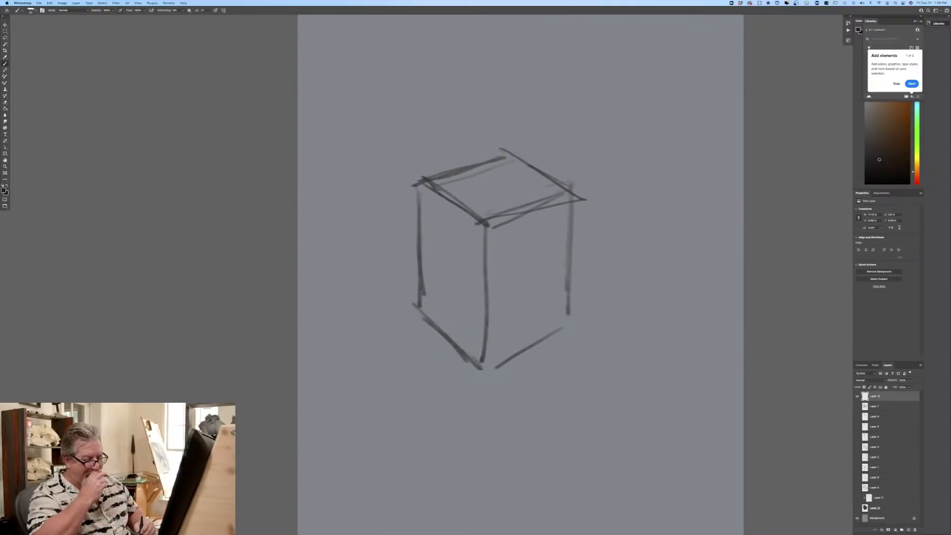
# Step: Lower the opacity of the box sketch layer and add a new layer above it
pyautogui.click(908, 380)
pyautogui.click(897, 388)
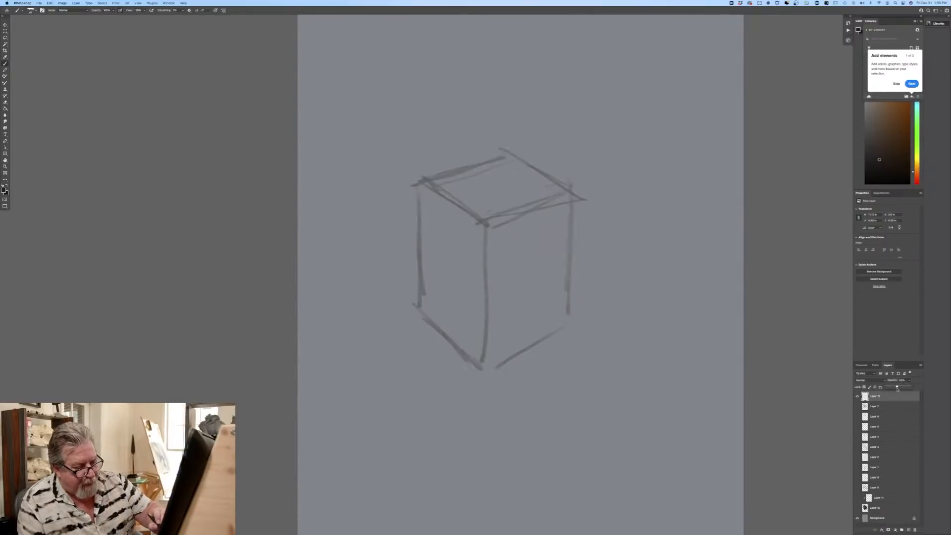
pyautogui.click(908, 529)
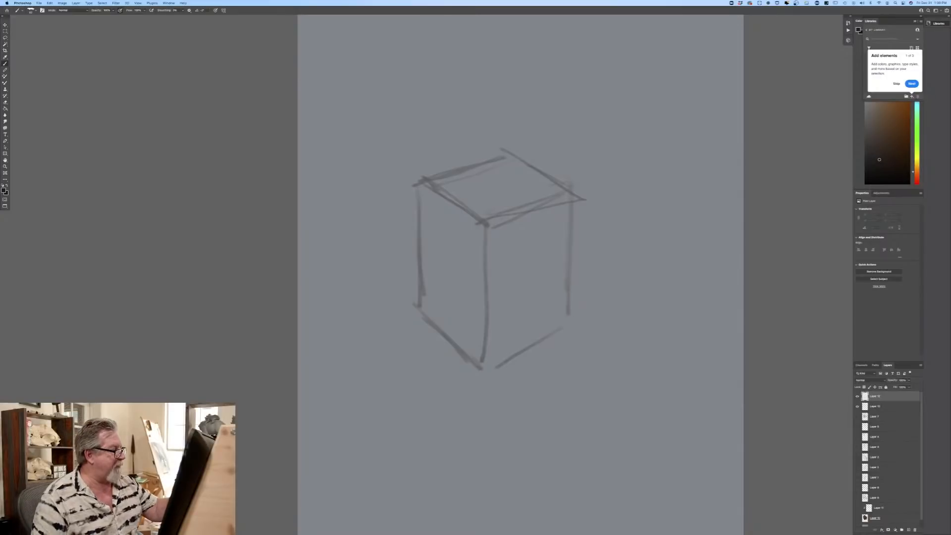
# Step: Sketch the rounded head form and the curved centre line of the face inside the box, reinforcing the box's top edges
pyautogui.moveTo(552, 202)
pyautogui.mouseDown()
pyautogui.moveTo(511, 169)
pyautogui.moveTo(475, 165)
pyautogui.moveTo(431, 236)
pyautogui.moveTo(434, 255)
pyautogui.mouseUp()
pyautogui.moveTo(544, 183); pyautogui.dragTo(553, 300)
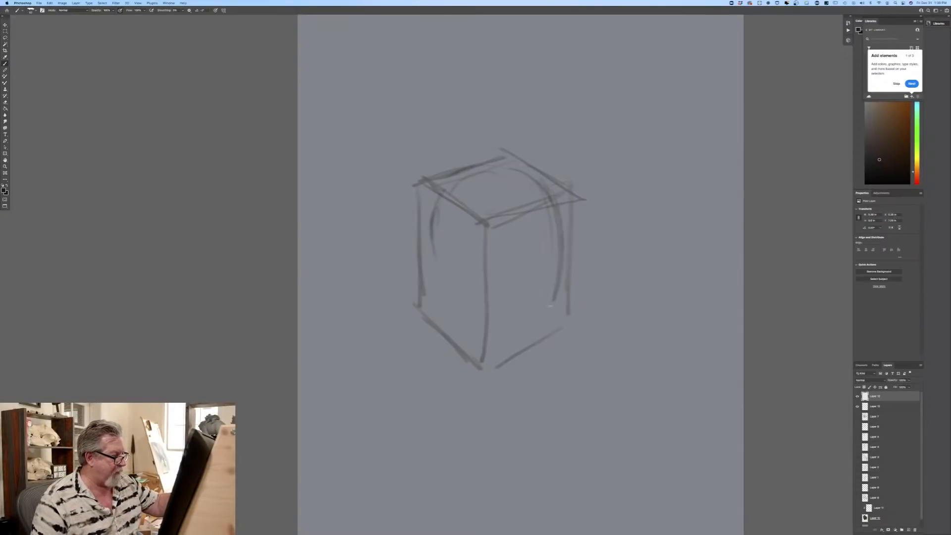
pyautogui.moveTo(543, 204); pyautogui.dragTo(554, 319)
pyautogui.moveTo(563, 236); pyautogui.dragTo(529, 342)
pyautogui.moveTo(500, 170)
pyautogui.mouseDown()
pyautogui.moveTo(532, 216)
pyautogui.moveTo(526, 339)
pyautogui.mouseUp()
pyautogui.moveTo(540, 270); pyautogui.dragTo(524, 339)
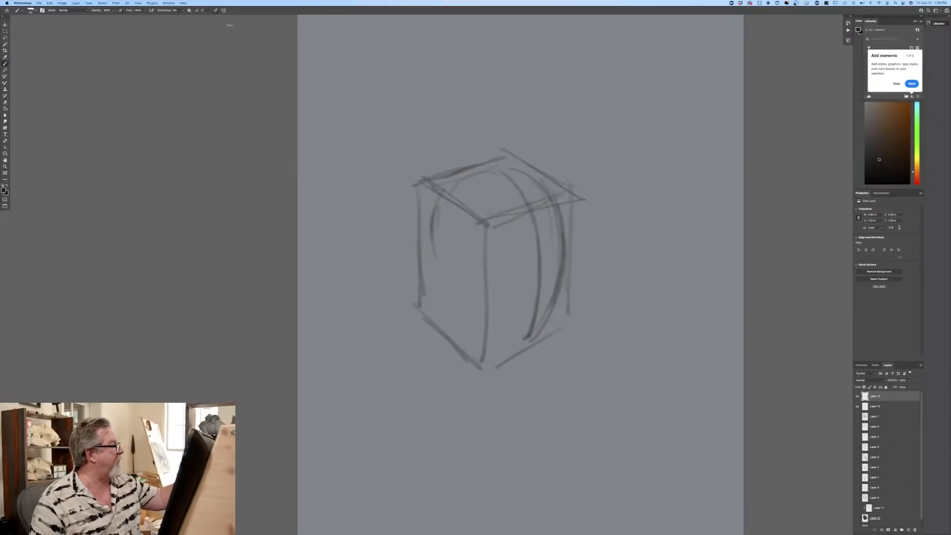
pyautogui.moveTo(514, 182)
pyautogui.mouseDown()
pyautogui.moveTo(538, 299)
pyautogui.moveTo(531, 329)
pyautogui.mouseUp()
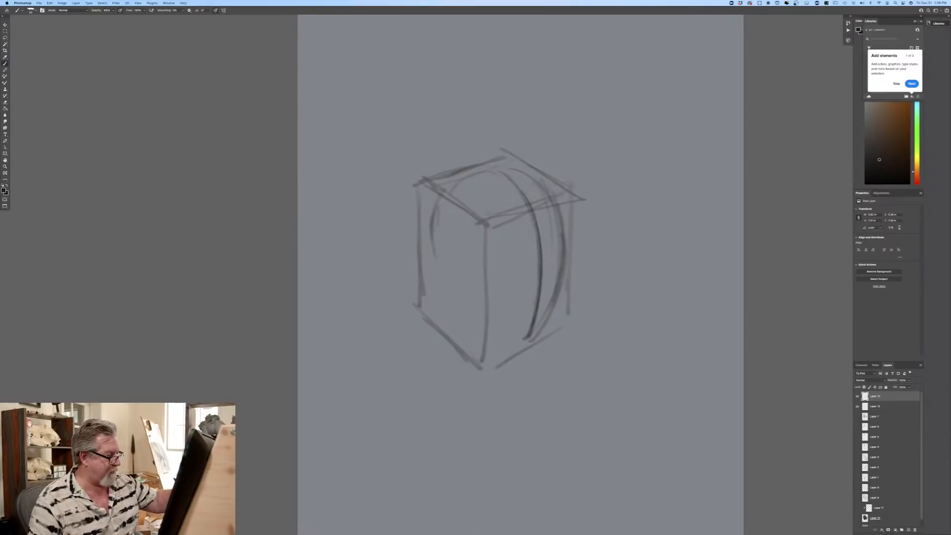
pyautogui.moveTo(549, 200)
pyautogui.mouseDown()
pyautogui.moveTo(565, 286)
pyautogui.moveTo(528, 342)
pyautogui.mouseUp()
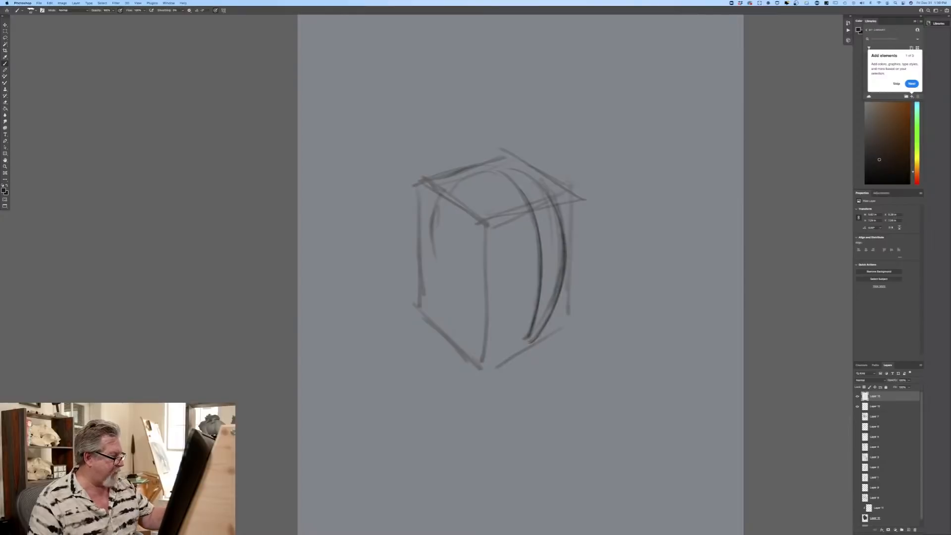
pyautogui.moveTo(445, 199)
pyautogui.mouseDown()
pyautogui.moveTo(489, 227)
pyautogui.moveTo(568, 195)
pyautogui.mouseUp()
pyautogui.moveTo(508, 154); pyautogui.dragTo(535, 170)
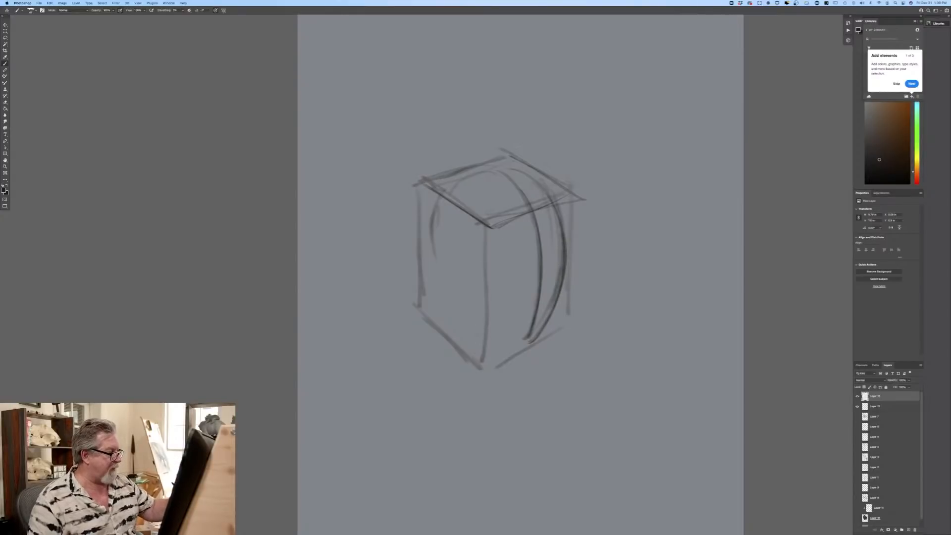
# Step: Complete the skull and jaw contour and add the neck and both shoulder lines below the head
pyautogui.moveTo(505, 343)
pyautogui.mouseDown()
pyautogui.moveTo(471, 311)
pyautogui.moveTo(514, 348)
pyautogui.mouseUp()
pyautogui.moveTo(525, 202); pyautogui.dragTo(542, 296)
pyautogui.moveTo(510, 172); pyautogui.dragTo(551, 195)
pyautogui.moveTo(440, 223)
pyautogui.mouseDown()
pyautogui.moveTo(456, 297)
pyautogui.moveTo(479, 316)
pyautogui.moveTo(455, 333)
pyautogui.mouseUp()
pyautogui.moveTo(511, 341); pyautogui.dragTo(506, 364)
pyautogui.moveTo(452, 289); pyautogui.dragTo(449, 327)
pyautogui.moveTo(445, 286)
pyautogui.mouseDown()
pyautogui.moveTo(443, 323)
pyautogui.moveTo(386, 368)
pyautogui.moveTo(373, 424)
pyautogui.mouseUp()
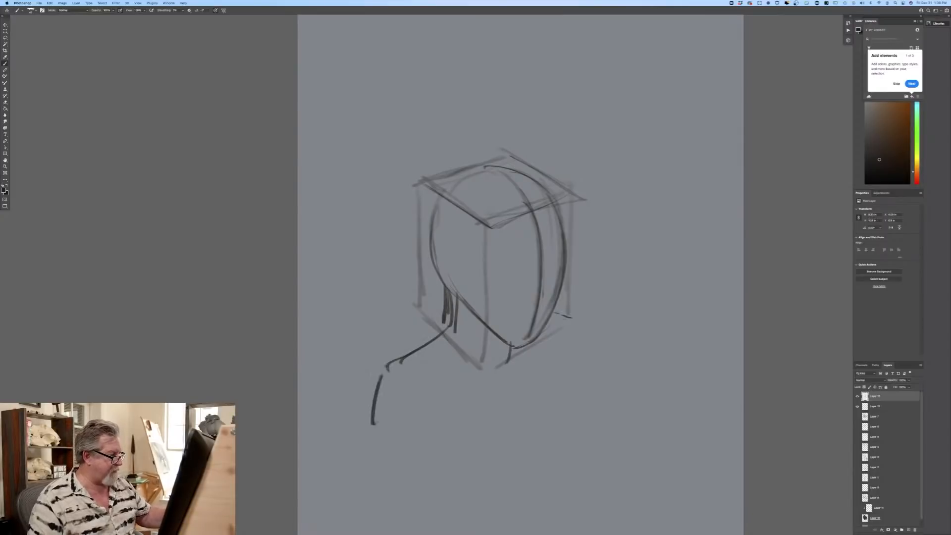
pyautogui.moveTo(575, 317); pyautogui.dragTo(592, 364)
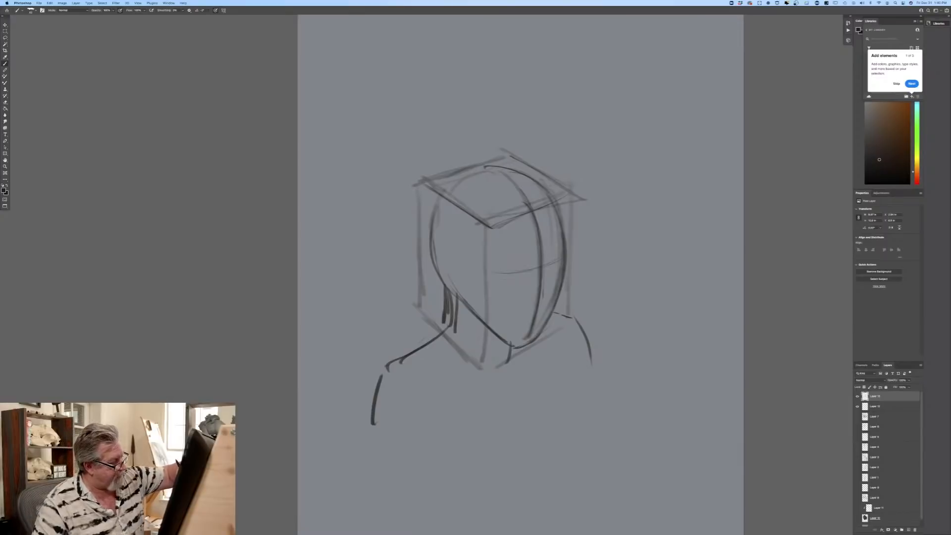
# Step: Draw the facial guide lines, place the ear on the side plane and shape the far contour of the face
pyautogui.moveTo(554, 300)
pyautogui.mouseDown()
pyautogui.moveTo(509, 308)
pyautogui.moveTo(504, 328)
pyautogui.mouseUp()
pyautogui.moveTo(463, 228); pyautogui.dragTo(457, 276)
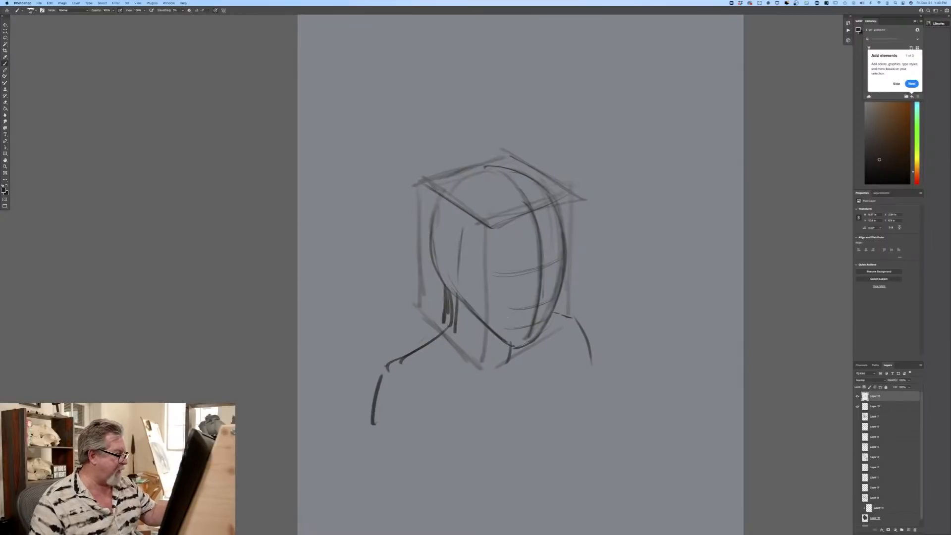
pyautogui.moveTo(425, 236)
pyautogui.mouseDown()
pyautogui.moveTo(457, 267)
pyautogui.moveTo(460, 286)
pyautogui.mouseUp()
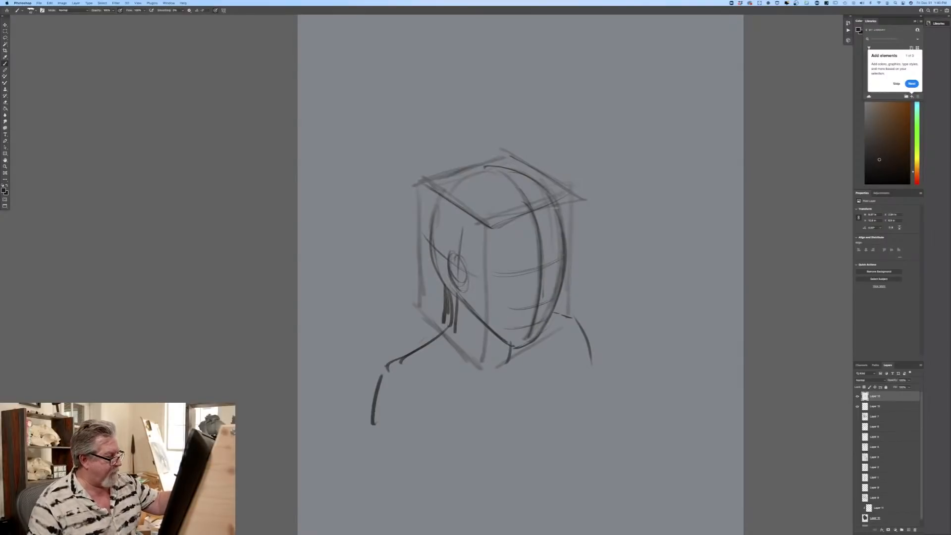
pyautogui.moveTo(554, 204)
pyautogui.mouseDown()
pyautogui.moveTo(569, 246)
pyautogui.moveTo(563, 301)
pyautogui.moveTo(539, 341)
pyautogui.moveTo(513, 349)
pyautogui.mouseUp()
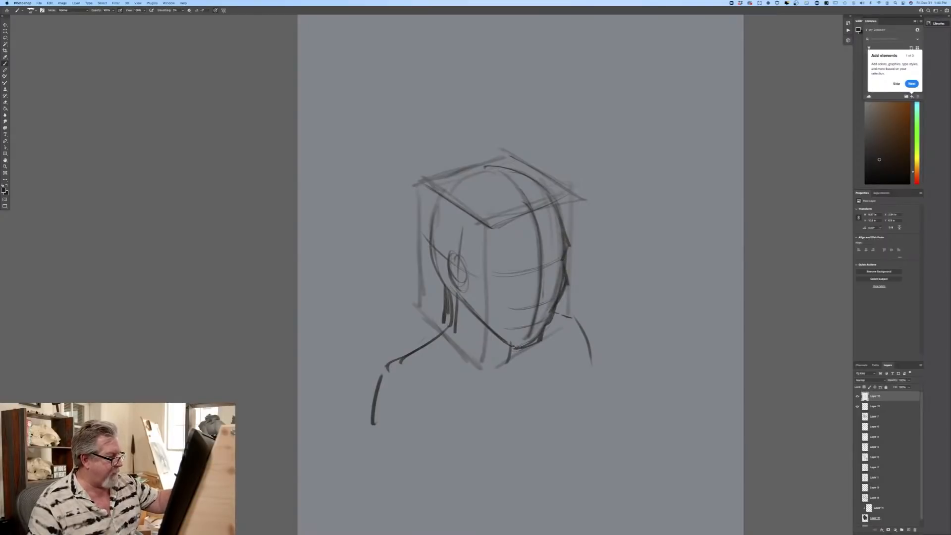
pyautogui.moveTo(553, 253); pyautogui.dragTo(547, 261)
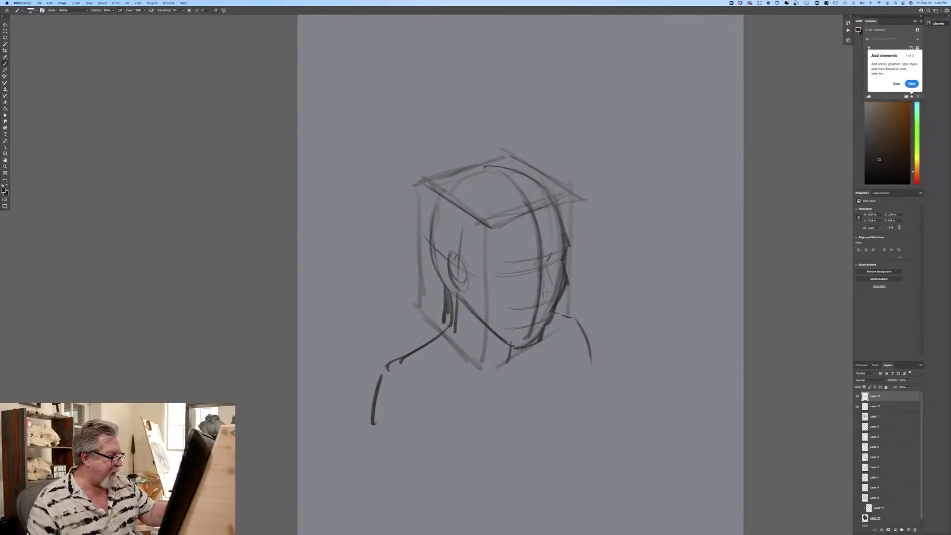
# Step: Sketch the nose, mouth, cheek crease and near eye along the facial guide lines, and strengthen the box's top front edge
pyautogui.moveTo(555, 266); pyautogui.dragTo(543, 297)
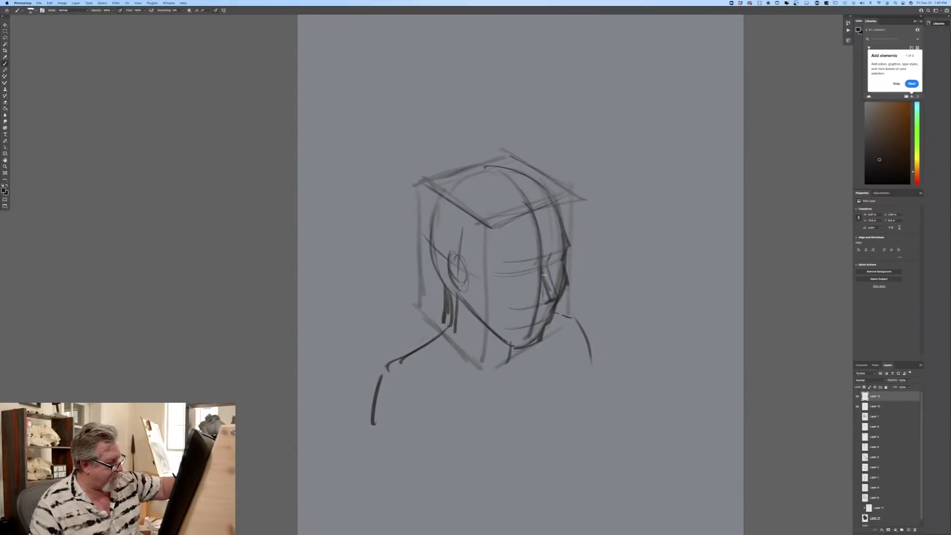
pyautogui.moveTo(535, 270); pyautogui.dragTo(531, 301)
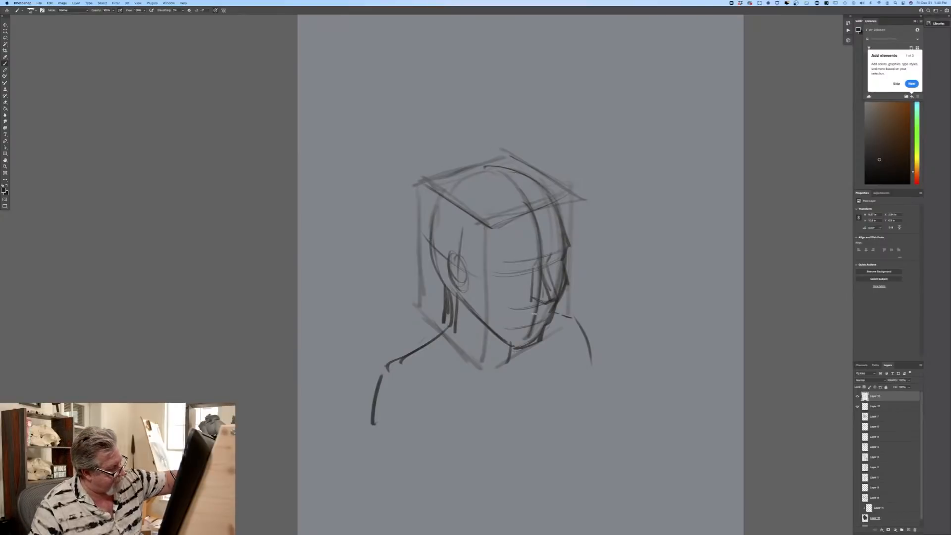
pyautogui.moveTo(543, 312); pyautogui.dragTo(524, 316)
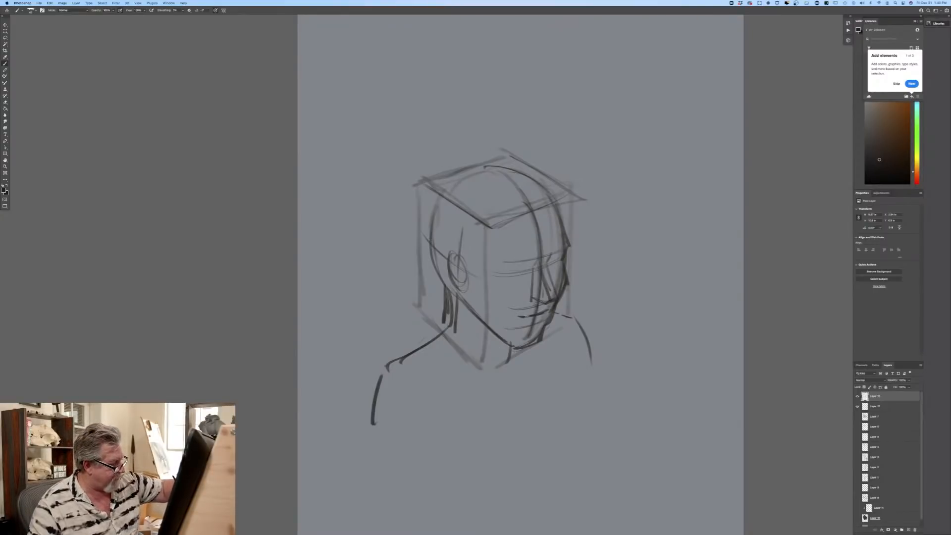
pyautogui.moveTo(526, 299); pyautogui.dragTo(512, 317)
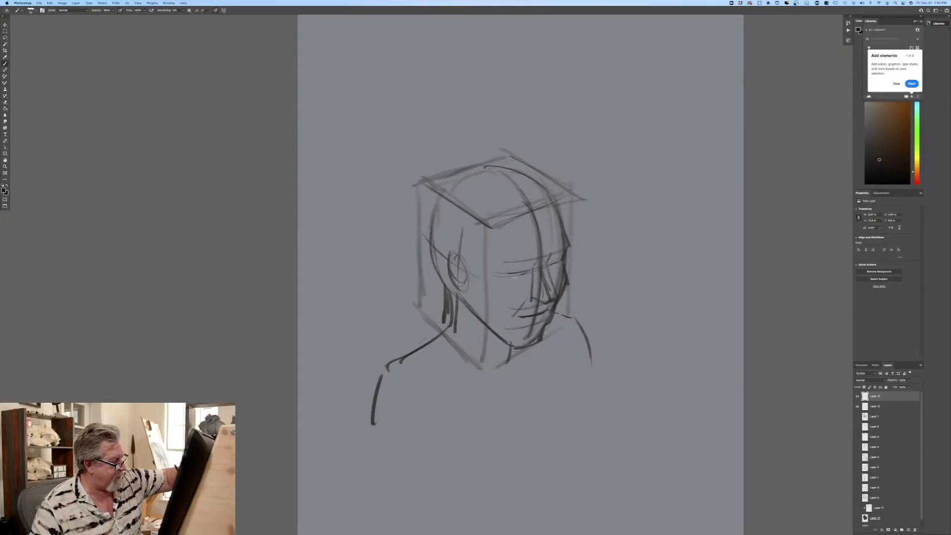
pyautogui.moveTo(511, 278); pyautogui.dragTo(531, 273)
pyautogui.moveTo(501, 223); pyautogui.dragTo(549, 201)
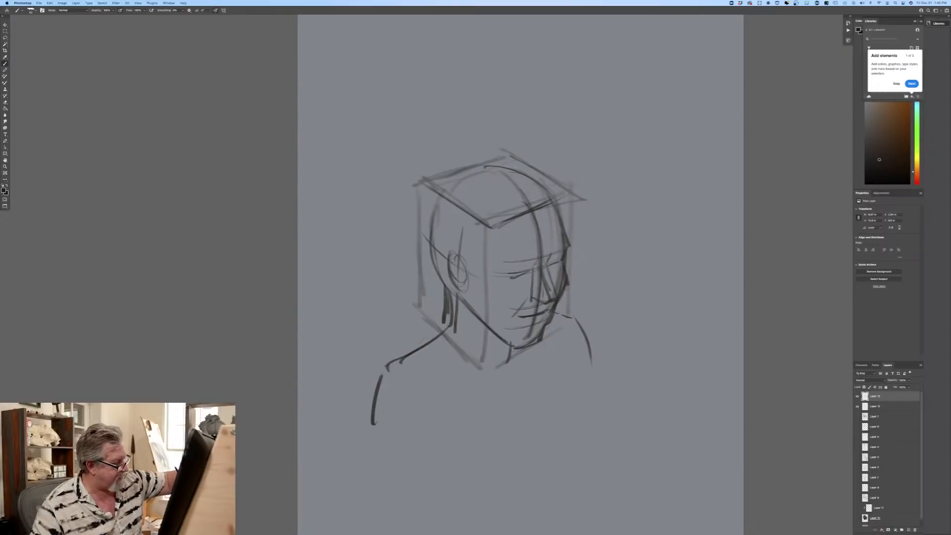
# Step: Refine the eyes and brows and darken the ear and the back of the head
pyautogui.moveTo(501, 274)
pyautogui.mouseDown()
pyautogui.moveTo(561, 257)
pyautogui.moveTo(536, 226)
pyautogui.moveTo(553, 249)
pyautogui.moveTo(464, 264)
pyautogui.moveTo(455, 289)
pyautogui.moveTo(463, 289)
pyautogui.mouseUp()
pyautogui.moveTo(441, 260); pyautogui.dragTo(461, 248)
pyautogui.moveTo(438, 198)
pyautogui.mouseDown()
pyautogui.moveTo(429, 240)
pyautogui.moveTo(448, 285)
pyautogui.mouseUp()
# Step: Redraw the box's vertical and lower edges around the head with darker lines
pyautogui.moveTo(580, 193); pyautogui.dragTo(566, 324)
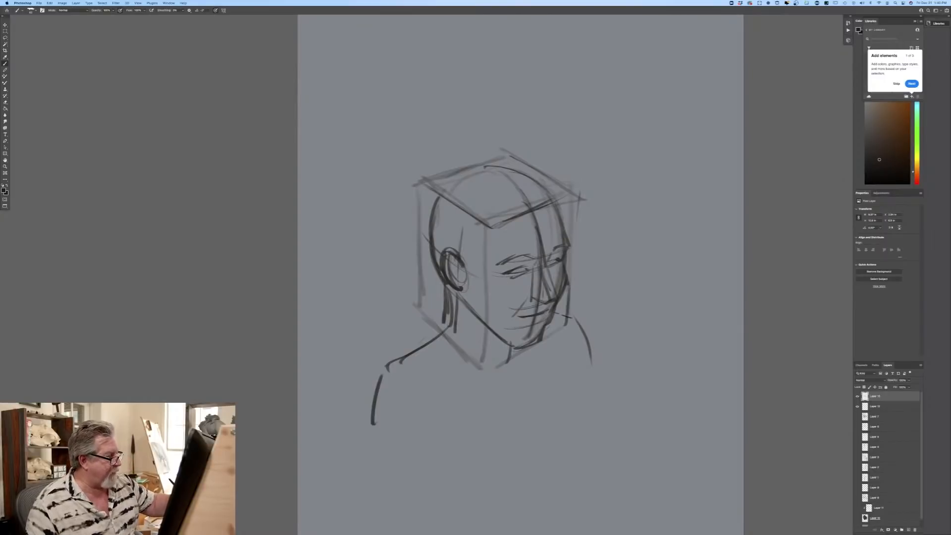
pyautogui.moveTo(486, 223); pyautogui.dragTo(480, 367)
pyautogui.moveTo(532, 340); pyautogui.dragTo(487, 351)
pyautogui.moveTo(431, 318); pyautogui.dragTo(471, 357)
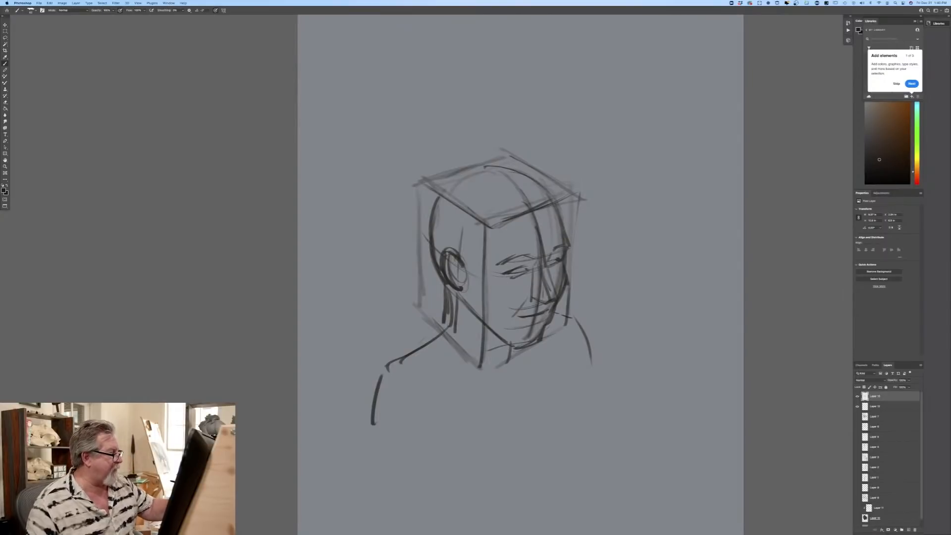
pyautogui.moveTo(424, 179); pyautogui.dragTo(485, 221)
pyautogui.moveTo(422, 182); pyautogui.dragTo(414, 326)
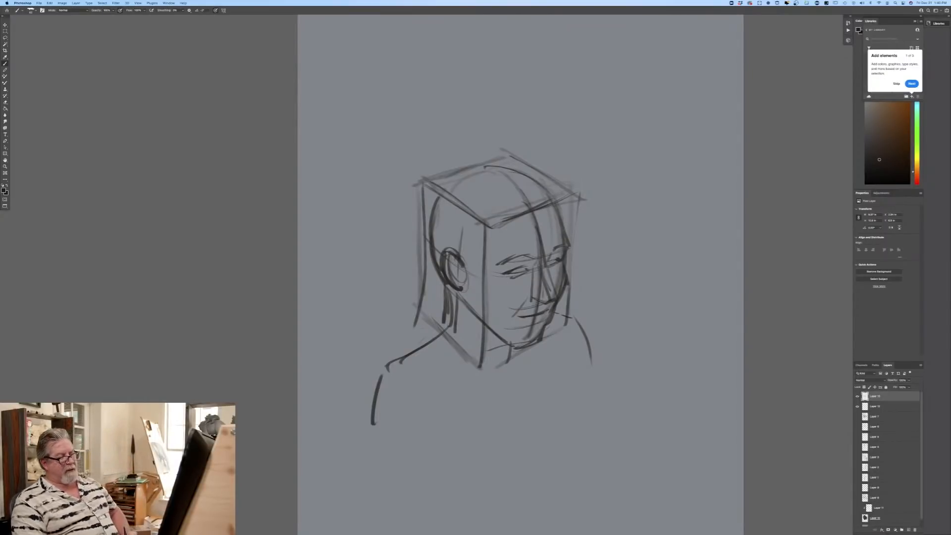
# Step: Delete the head sketch layer and the box layer
pyautogui.moveTo(890, 398); pyautogui.dragTo(915, 529)
pyautogui.moveTo(883, 398); pyautogui.dragTo(915, 529)
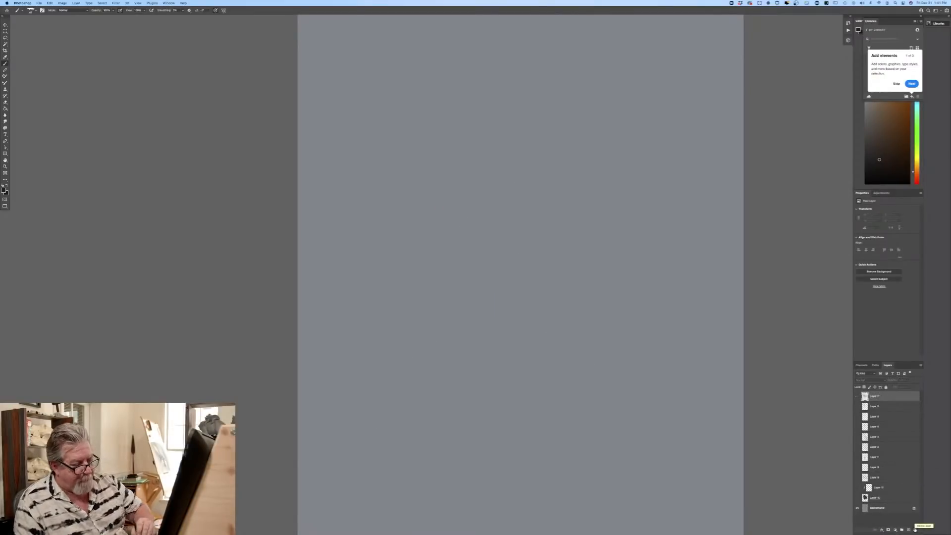
# Step: Show the bear's colour, highlight and refined line layers again, leaving the rough sketch layer hidden
pyautogui.click(857, 497)
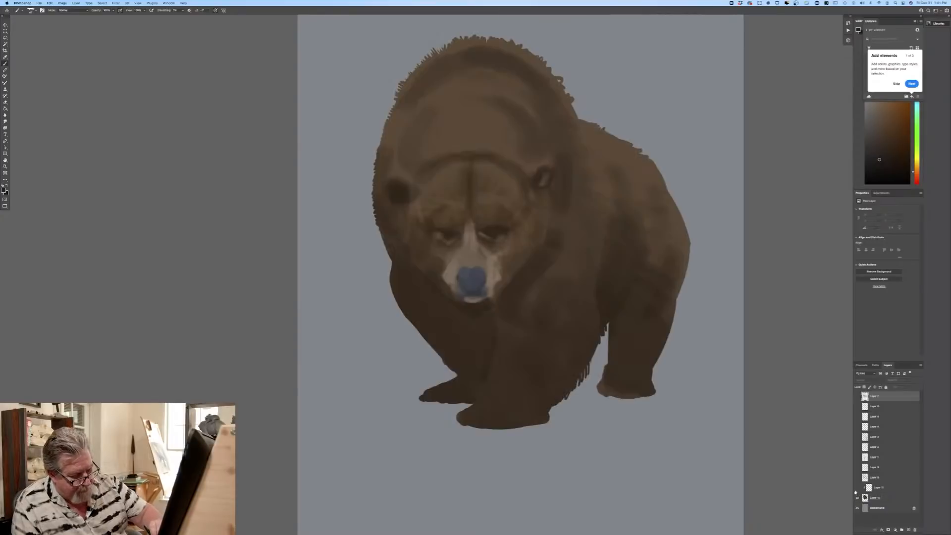
pyautogui.click(856, 487)
pyautogui.click(856, 477)
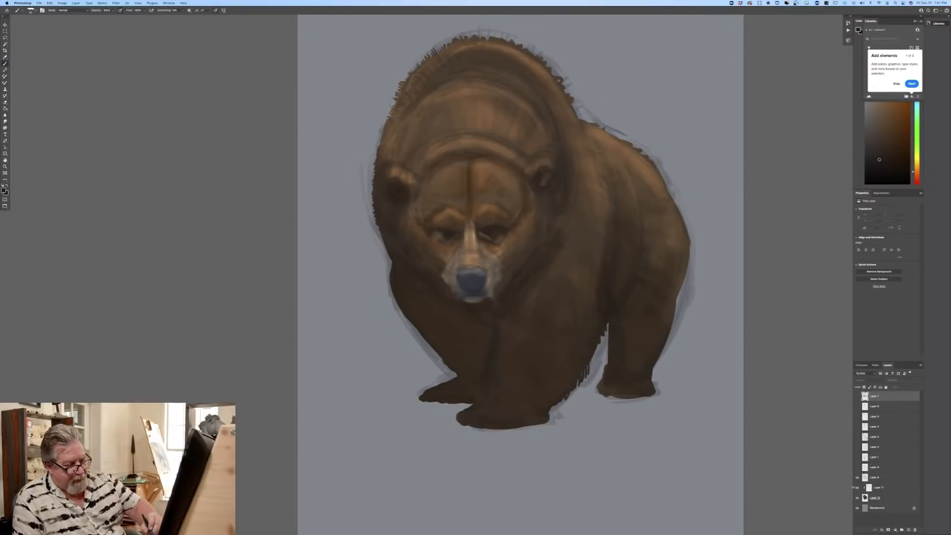
pyautogui.click(857, 477)
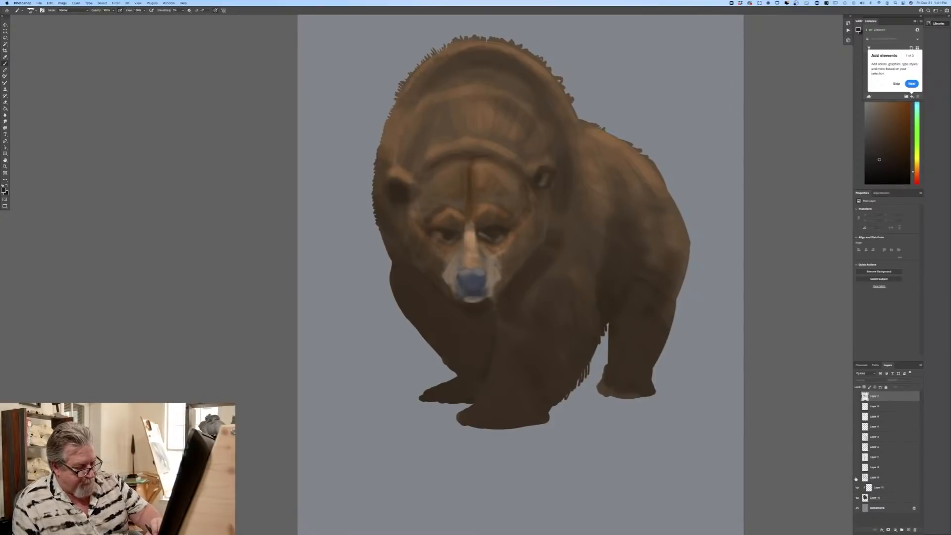
pyautogui.click(856, 478)
pyautogui.click(856, 478)
pyautogui.click(857, 468)
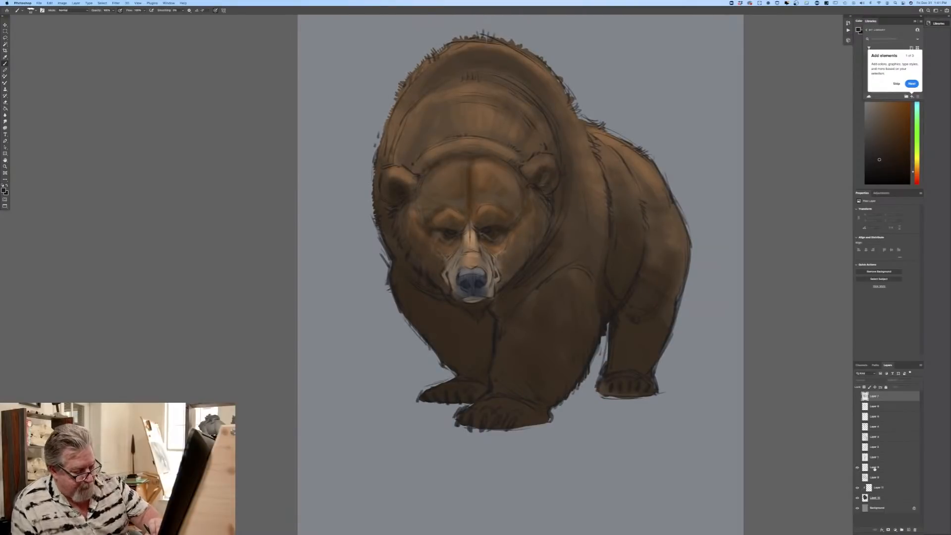
# Step: Lower the opacity of the refined line layer and add a clipped Multiply layer directly above the bear's base colour layer
pyautogui.click(879, 467)
pyautogui.moveTo(902, 386); pyautogui.dragTo(899, 387)
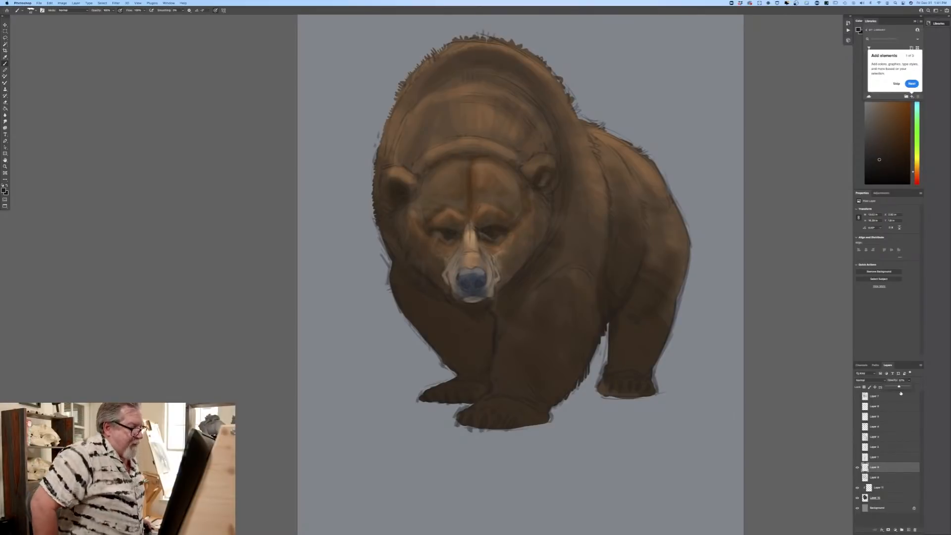
pyautogui.click(886, 501)
pyautogui.click(908, 530)
pyautogui.click(861, 380)
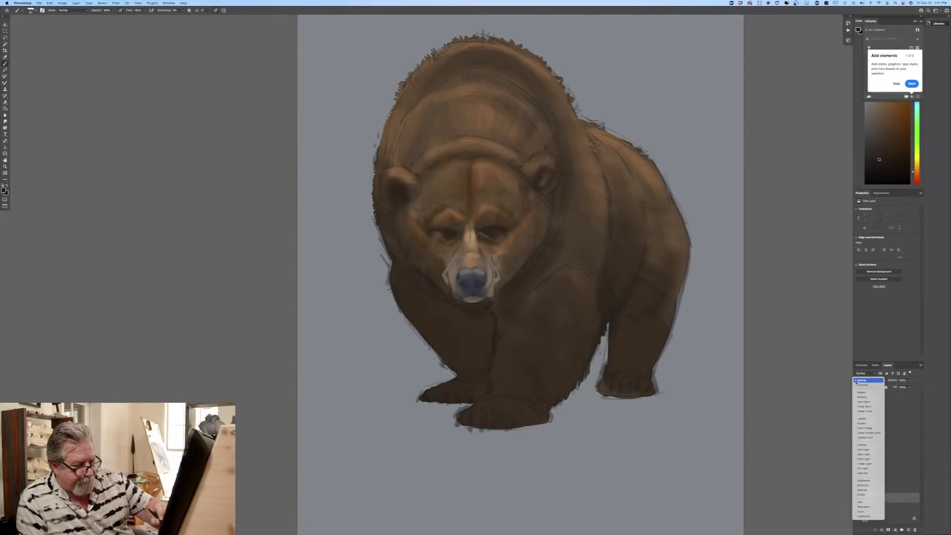
pyautogui.click(853, 398)
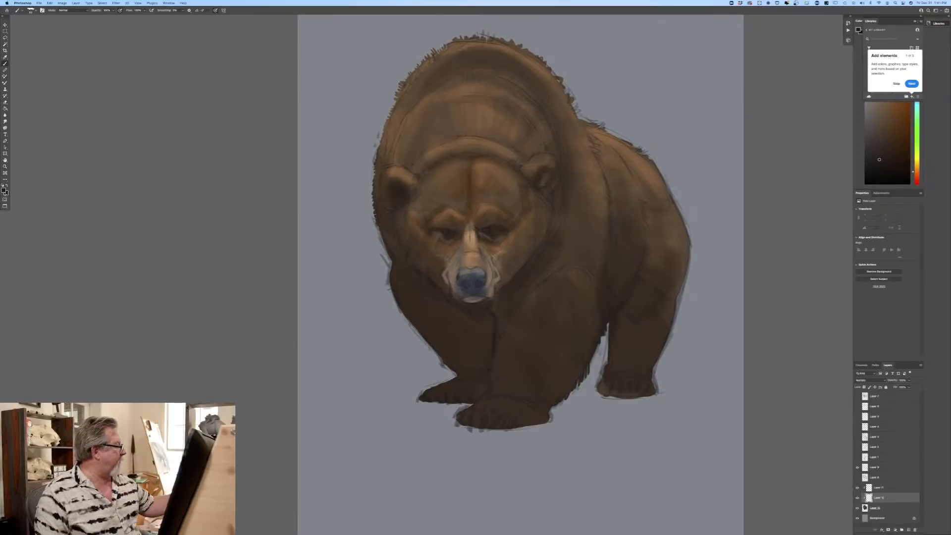
# Step: Choose a muted grey-blue foreground colour and a brush from the custom presets for the shading
pyautogui.click(4, 190)
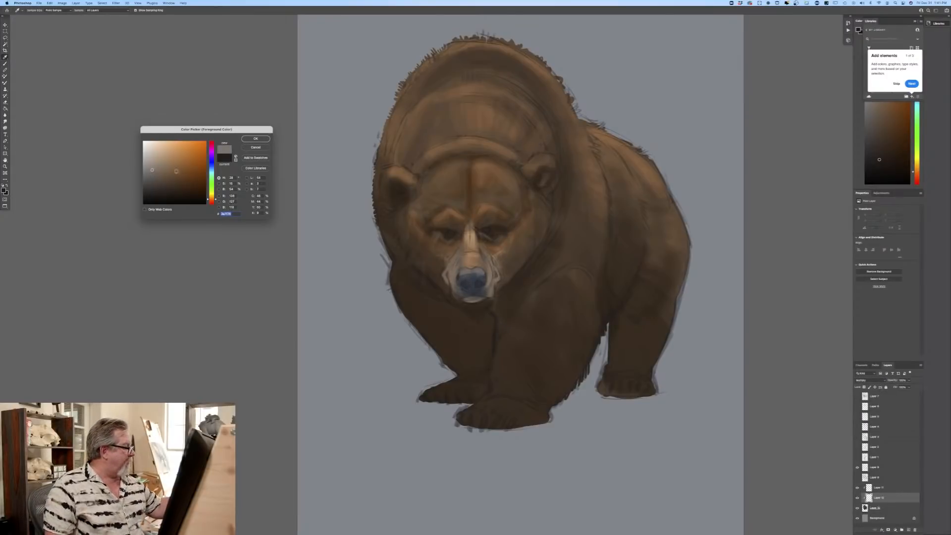
pyautogui.click(211, 168)
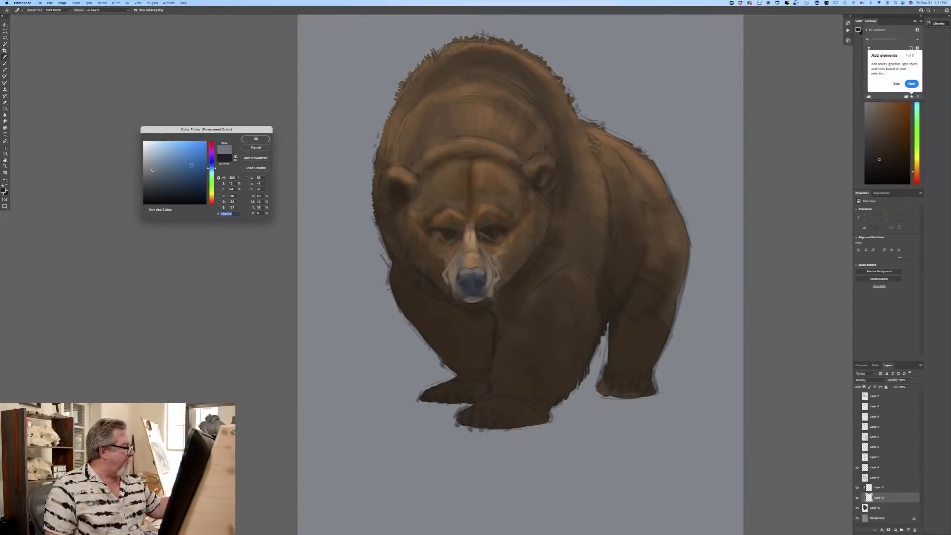
pyautogui.click(250, 139)
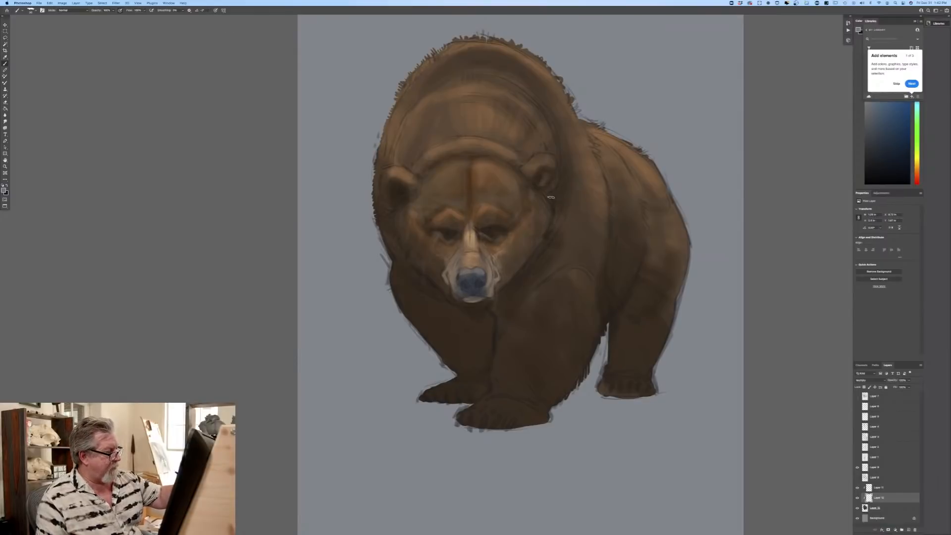
pyautogui.click(32, 11)
pyautogui.click(25, 152)
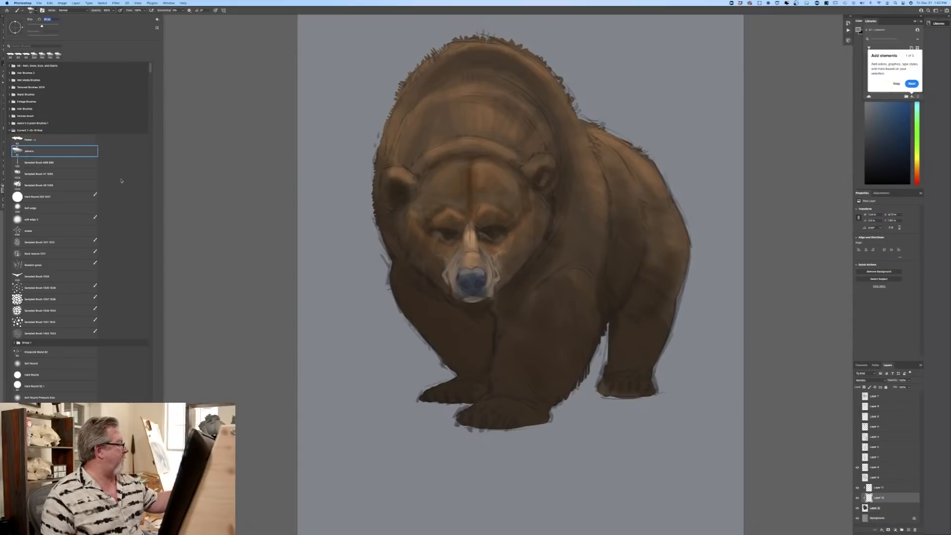
pyautogui.click(299, 206)
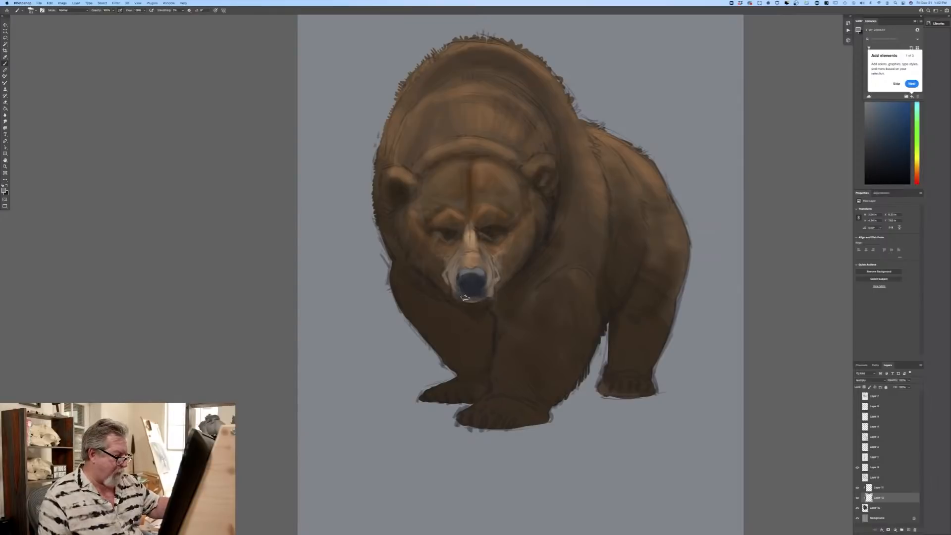
# Step: Shade the nose, muzzle edges, eye sockets, cheeks and lower jaw on the Multiply layer
pyautogui.moveTo(465, 297); pyautogui.dragTo(466, 286)
pyautogui.scroll(4, 465, 286)
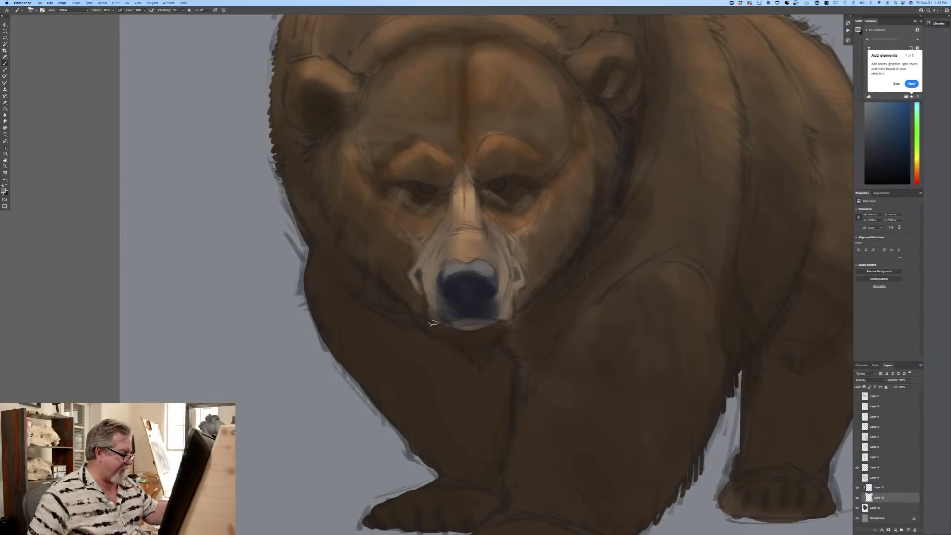
pyautogui.moveTo(512, 278)
pyautogui.mouseDown()
pyautogui.moveTo(502, 306)
pyautogui.moveTo(513, 284)
pyautogui.moveTo(511, 318)
pyautogui.moveTo(487, 313)
pyautogui.moveTo(481, 326)
pyautogui.moveTo(467, 327)
pyautogui.moveTo(453, 318)
pyautogui.moveTo(448, 324)
pyautogui.moveTo(492, 317)
pyautogui.moveTo(487, 326)
pyautogui.moveTo(452, 317)
pyautogui.mouseUp()
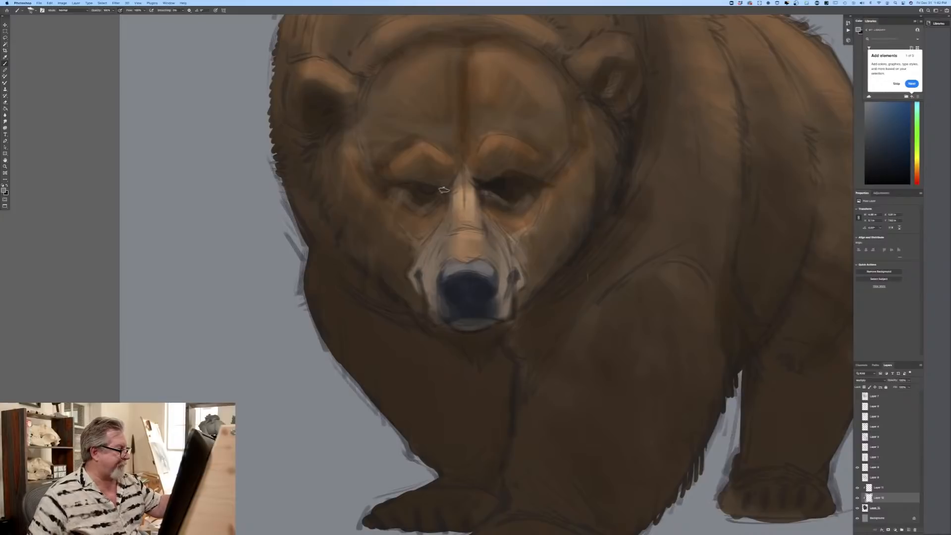
pyautogui.moveTo(398, 180); pyautogui.dragTo(450, 188)
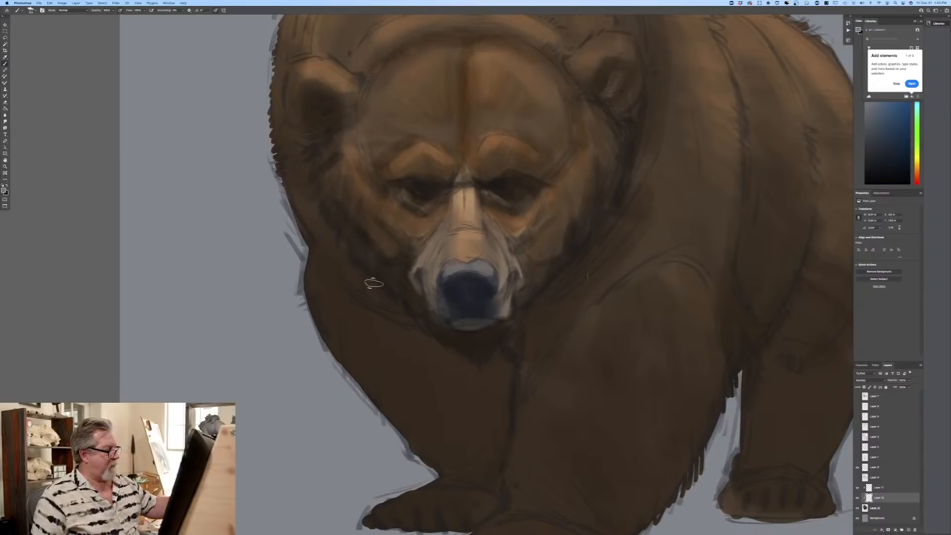
pyautogui.moveTo(374, 283); pyautogui.dragTo(413, 328)
# Step: Enlarge the brush and darken the far front leg, the chest, both inner ears and the neck behind the jaw
pyautogui.press('super+minus')
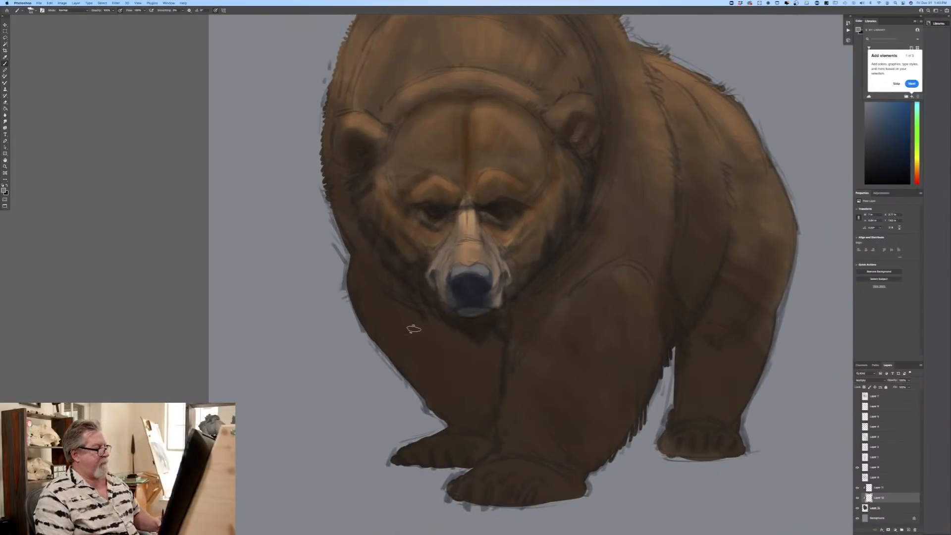
pyautogui.press(']')
pyautogui.press(']')
pyautogui.press(']')
pyautogui.moveTo(398, 304)
pyautogui.mouseDown()
pyautogui.moveTo(429, 331)
pyautogui.moveTo(419, 299)
pyautogui.moveTo(436, 324)
pyautogui.moveTo(389, 277)
pyautogui.moveTo(386, 312)
pyautogui.moveTo(367, 311)
pyautogui.moveTo(360, 251)
pyautogui.moveTo(355, 259)
pyautogui.moveTo(375, 279)
pyautogui.moveTo(375, 343)
pyautogui.moveTo(390, 349)
pyautogui.moveTo(436, 316)
pyautogui.moveTo(440, 370)
pyautogui.moveTo(459, 342)
pyautogui.moveTo(479, 342)
pyautogui.moveTo(488, 367)
pyautogui.moveTo(500, 338)
pyautogui.moveTo(466, 439)
pyautogui.moveTo(417, 391)
pyautogui.moveTo(474, 450)
pyautogui.moveTo(470, 462)
pyautogui.moveTo(453, 423)
pyautogui.moveTo(420, 475)
pyautogui.moveTo(469, 438)
pyautogui.moveTo(357, 250)
pyautogui.moveTo(465, 341)
pyautogui.moveTo(440, 305)
pyautogui.moveTo(486, 335)
pyautogui.mouseUp()
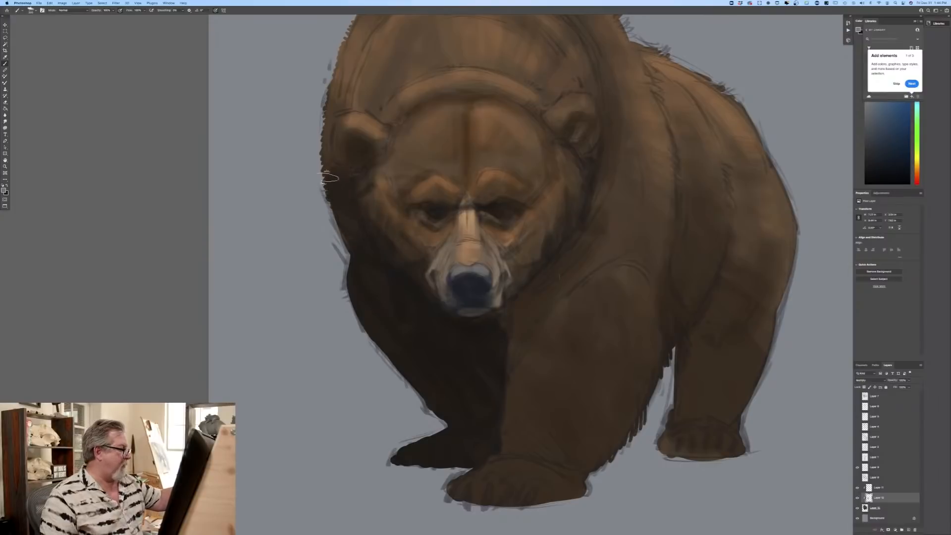
pyautogui.moveTo(365, 153); pyautogui.dragTo(349, 153)
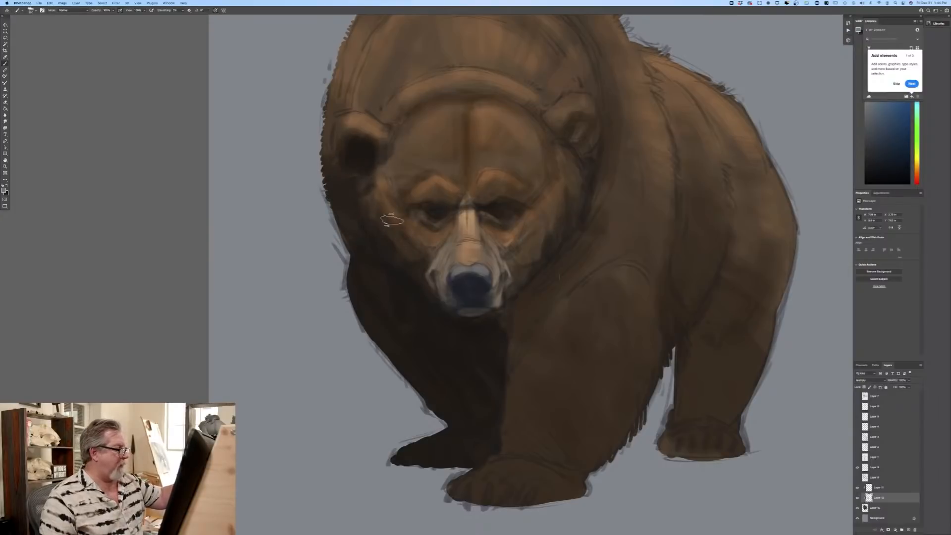
pyautogui.moveTo(583, 142)
pyautogui.mouseDown()
pyautogui.moveTo(558, 133)
pyautogui.moveTo(593, 119)
pyautogui.moveTo(596, 154)
pyautogui.moveTo(565, 117)
pyautogui.mouseUp()
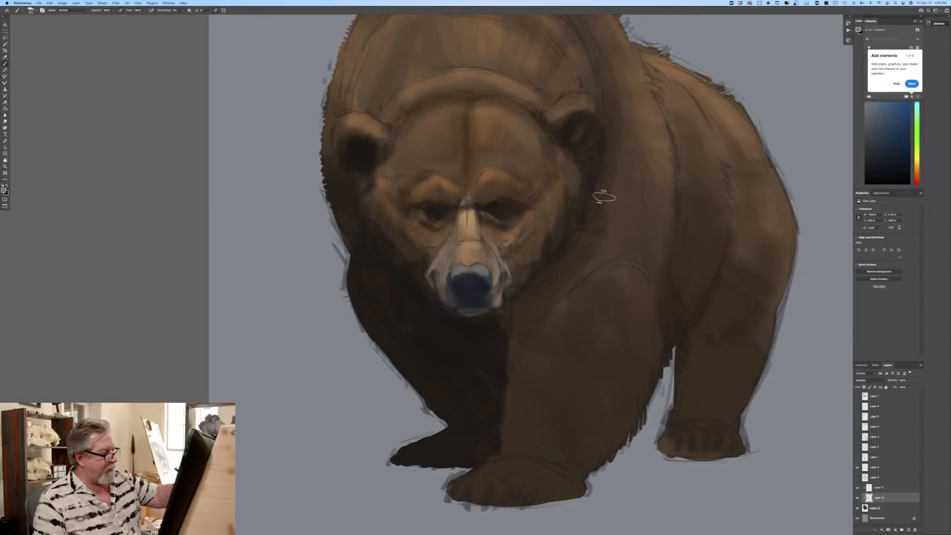
pyautogui.moveTo(593, 220)
pyautogui.mouseDown()
pyautogui.moveTo(576, 272)
pyautogui.moveTo(564, 243)
pyautogui.moveTo(555, 302)
pyautogui.moveTo(540, 274)
pyautogui.moveTo(536, 327)
pyautogui.moveTo(522, 300)
pyautogui.moveTo(500, 326)
pyautogui.mouseUp()
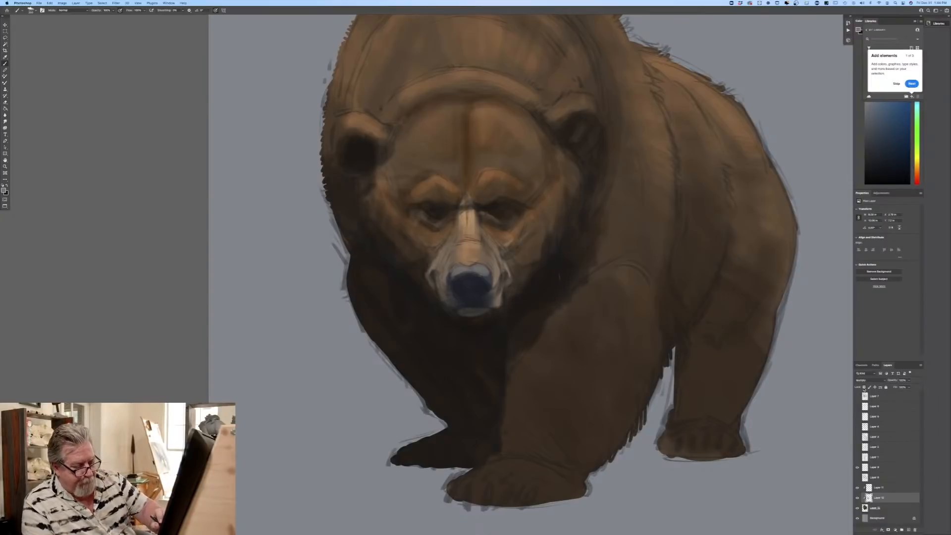
# Step: Cover the stray mark beside the jaw on the base colour layer with dark brown
pyautogui.click(882, 508)
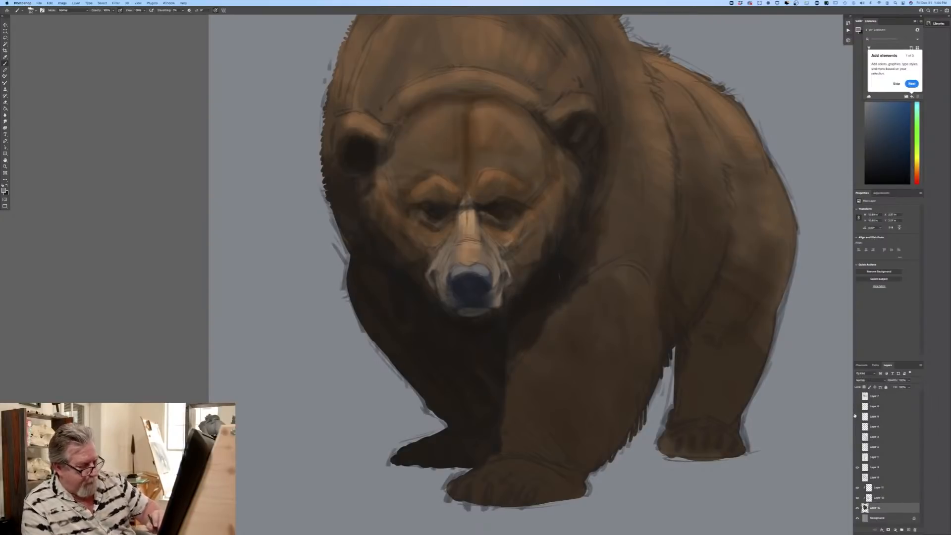
pyautogui.moveTo(564, 268); pyautogui.dragTo(545, 299)
pyautogui.click(4, 190)
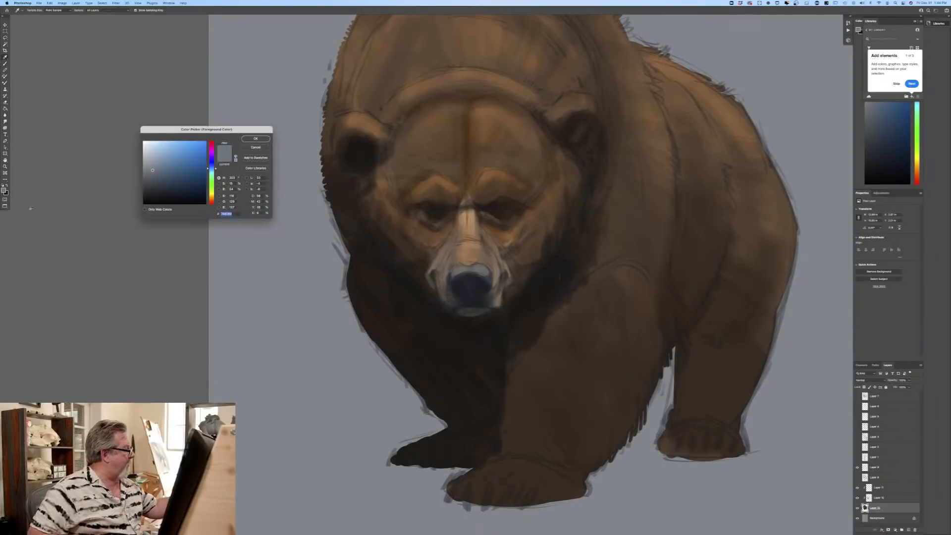
pyautogui.press('Return')
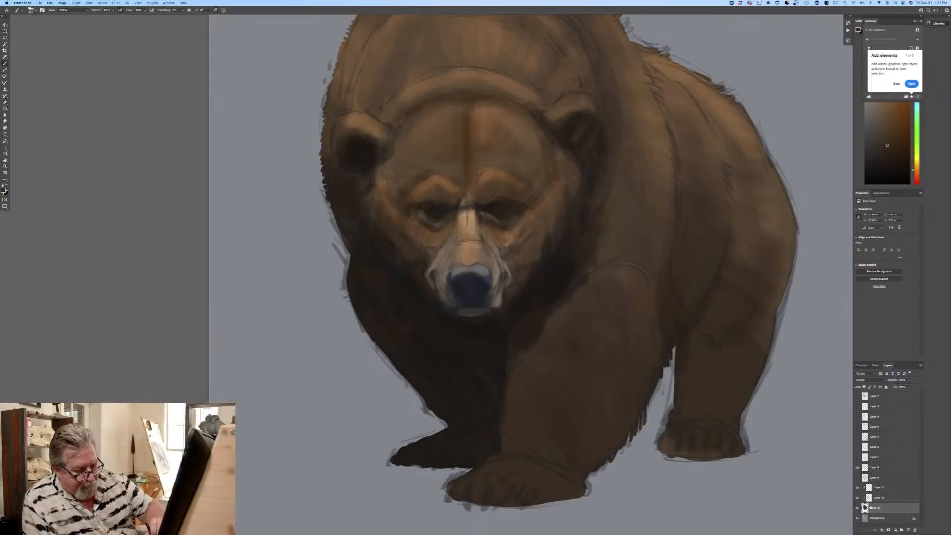
# Step: Return to the Multiply layer with a grey-blue colour and shade the near front leg, flank and hind leg, adding fur strokes
pyautogui.click(876, 498)
pyautogui.click(3, 190)
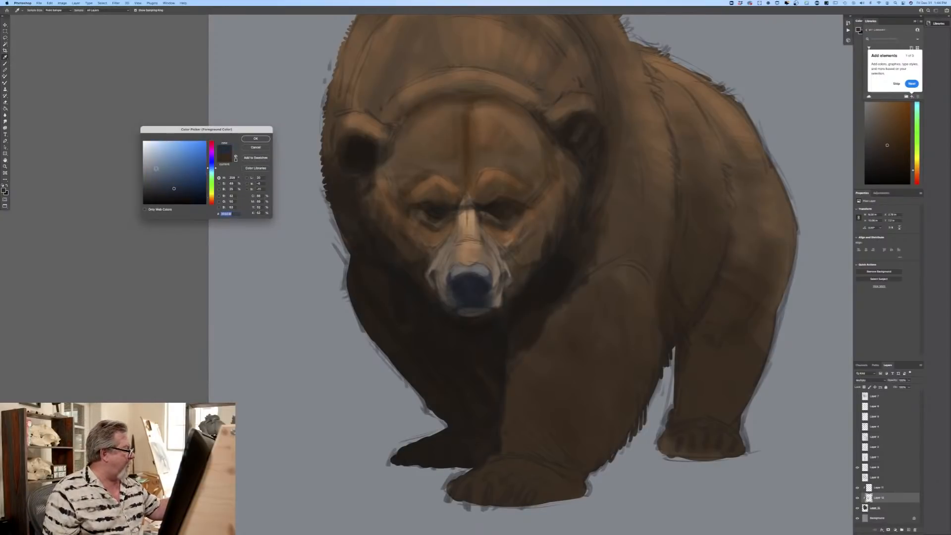
pyautogui.click(256, 141)
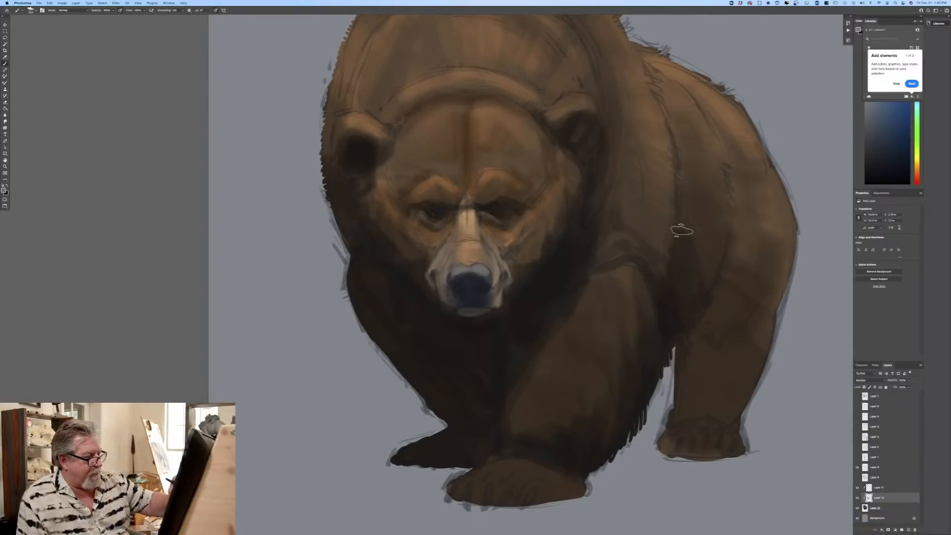
pyautogui.moveTo(722, 238)
pyautogui.mouseDown()
pyautogui.moveTo(696, 188)
pyautogui.moveTo(679, 241)
pyautogui.moveTo(682, 187)
pyautogui.moveTo(668, 275)
pyautogui.mouseUp()
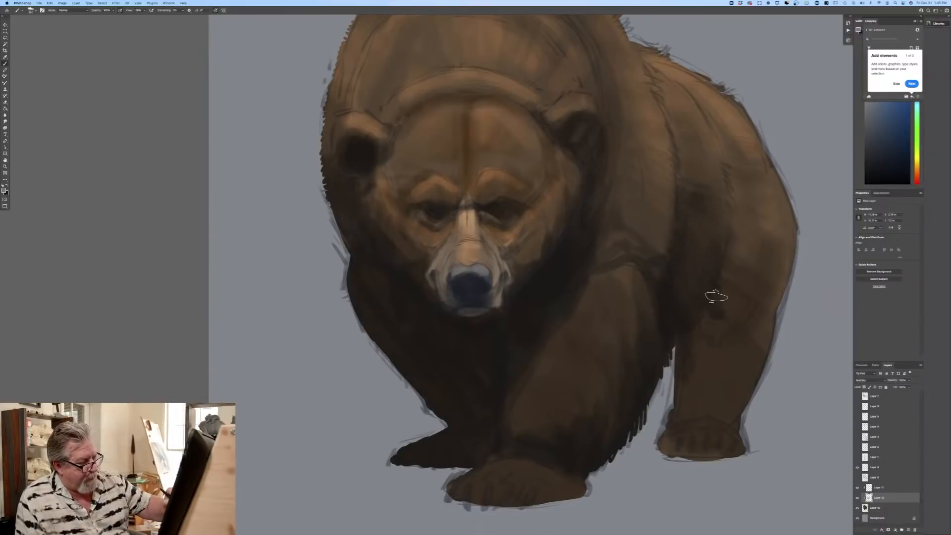
pyautogui.moveTo(767, 308)
pyautogui.mouseDown()
pyautogui.moveTo(767, 331)
pyautogui.moveTo(755, 335)
pyautogui.moveTo(721, 309)
pyautogui.moveTo(710, 313)
pyautogui.moveTo(722, 392)
pyautogui.moveTo(711, 435)
pyautogui.moveTo(704, 455)
pyautogui.moveTo(675, 410)
pyautogui.moveTo(666, 446)
pyautogui.moveTo(735, 419)
pyautogui.mouseUp()
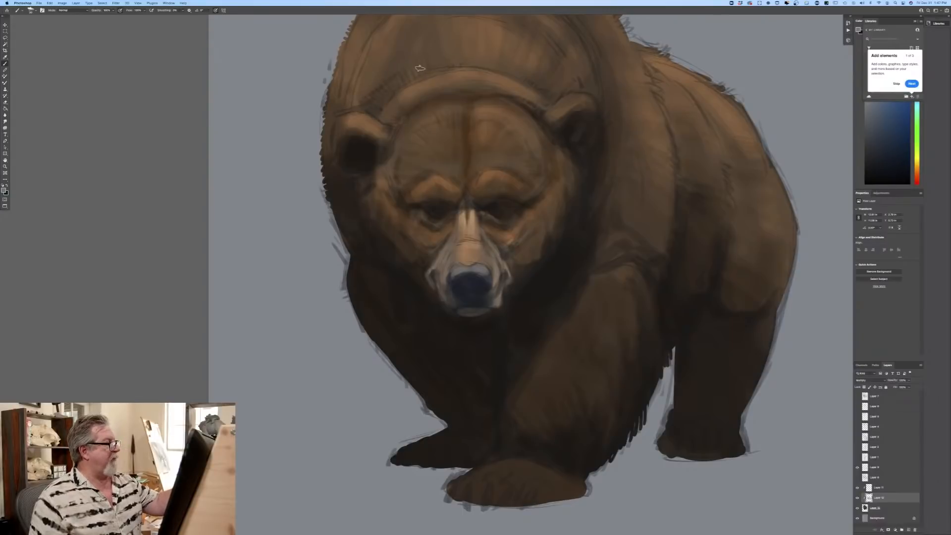
pyautogui.press('super+minus')
pyautogui.press('super+minus')
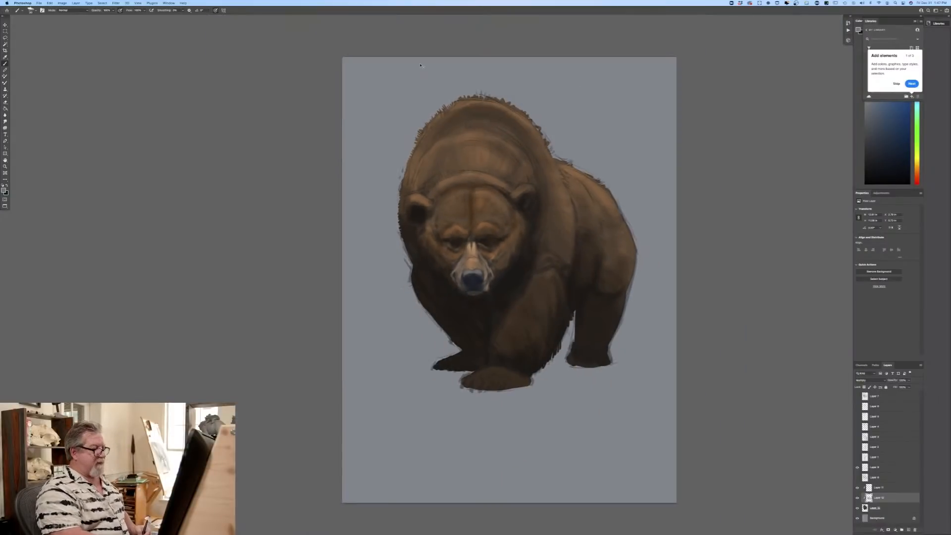
pyautogui.press('super+plus')
pyautogui.press('super+plus')
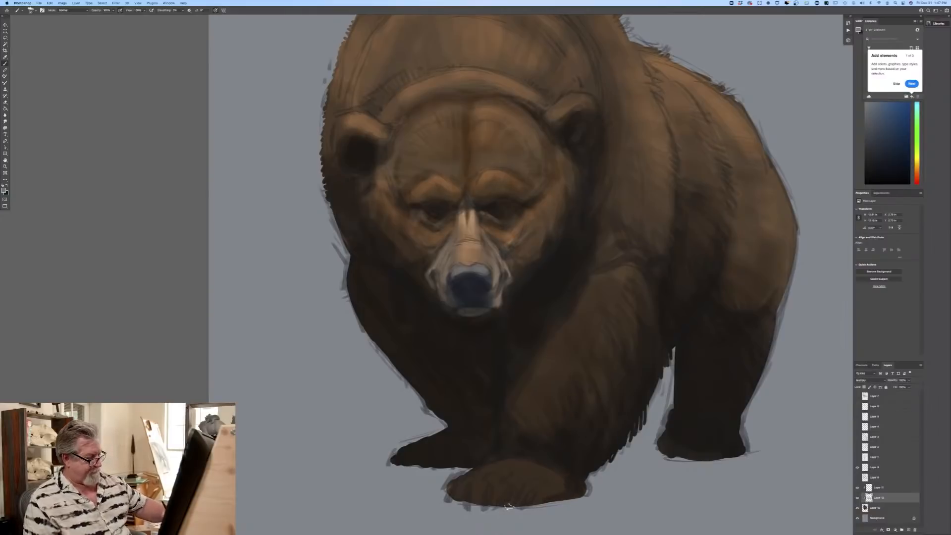
# Step: Choose a pale grey-brown and paint claws on both front paws on the base colour layer
pyautogui.click(4, 190)
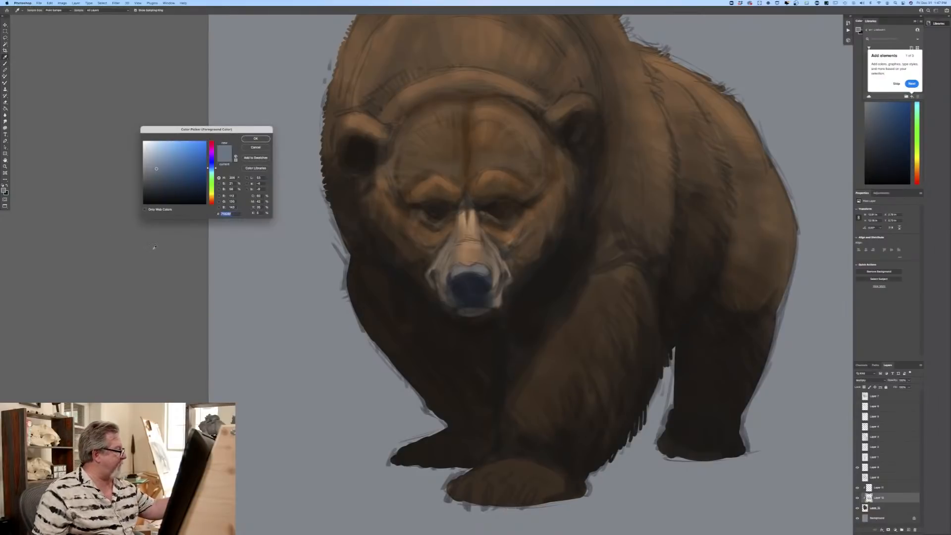
pyautogui.click(492, 467)
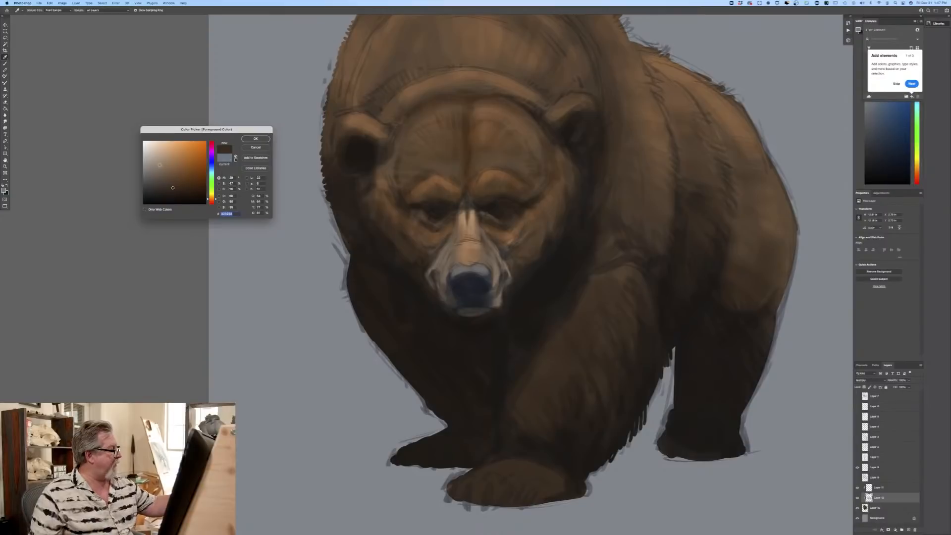
pyautogui.click(159, 165)
pyautogui.press('Return')
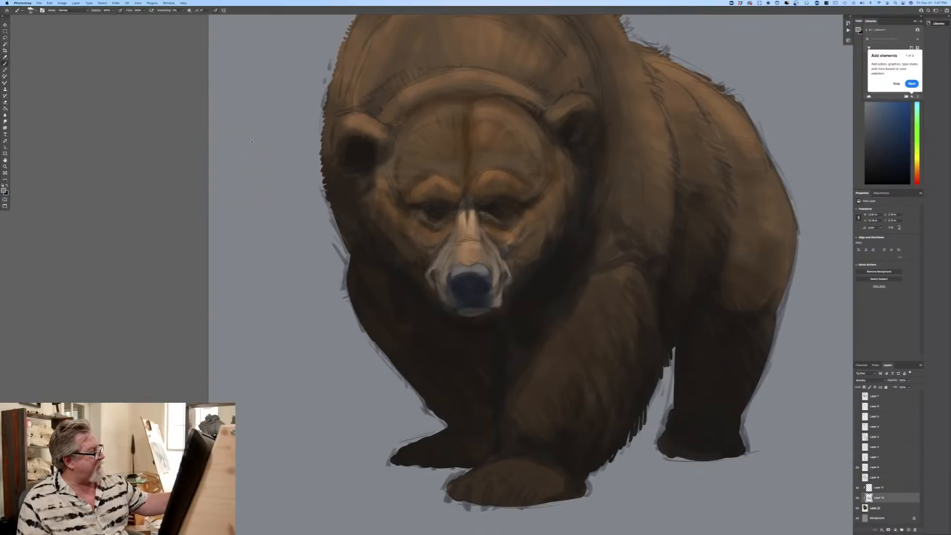
pyautogui.click(873, 507)
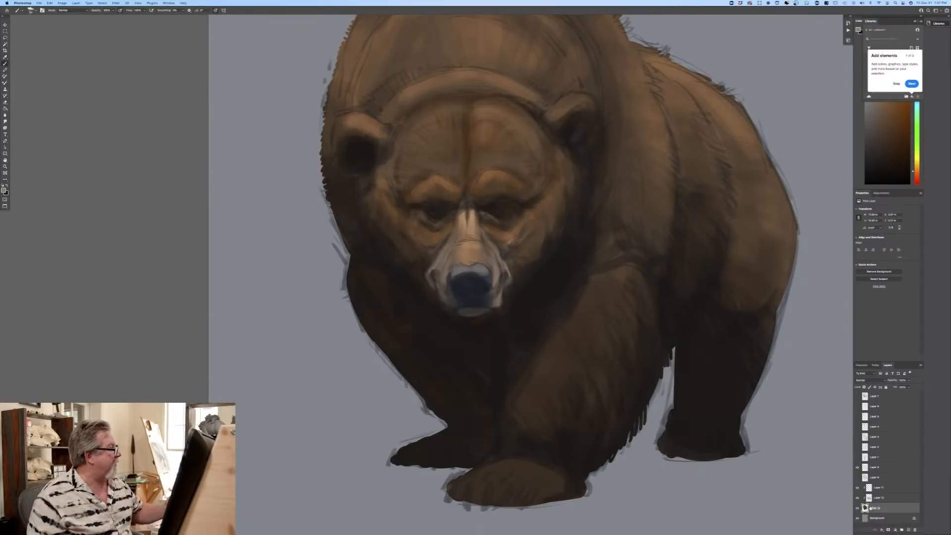
pyautogui.scroll(-5, 319, 258)
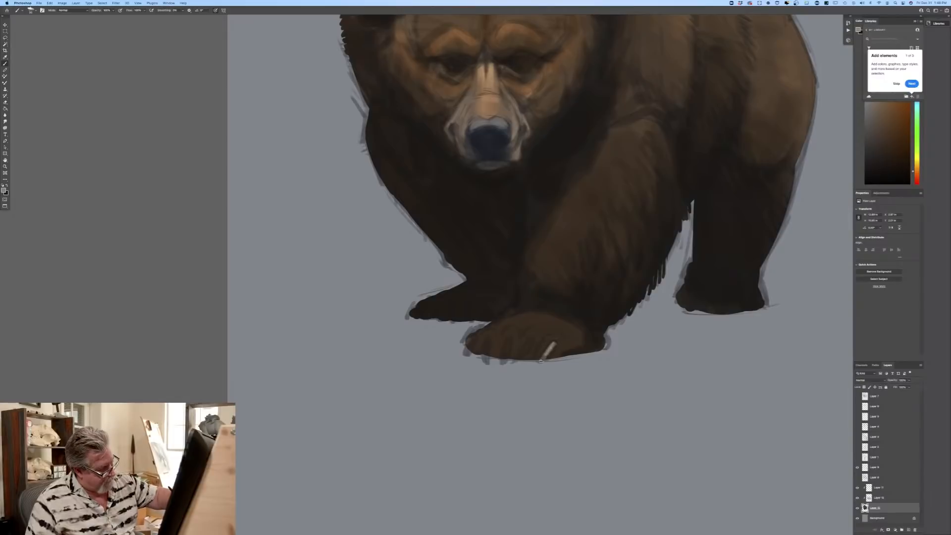
pyautogui.moveTo(517, 359)
pyautogui.mouseDown()
pyautogui.moveTo(527, 342)
pyautogui.moveTo(511, 339)
pyautogui.mouseUp()
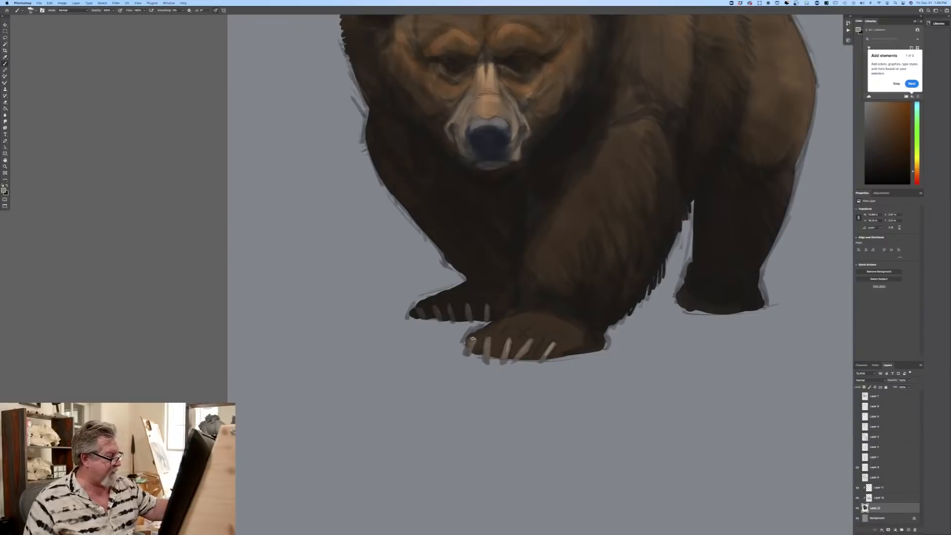
# Step: Choose a dark brown as the painting colour
pyautogui.press('super+minus')
pyautogui.press('super+minus')
pyautogui.press('super+minus')
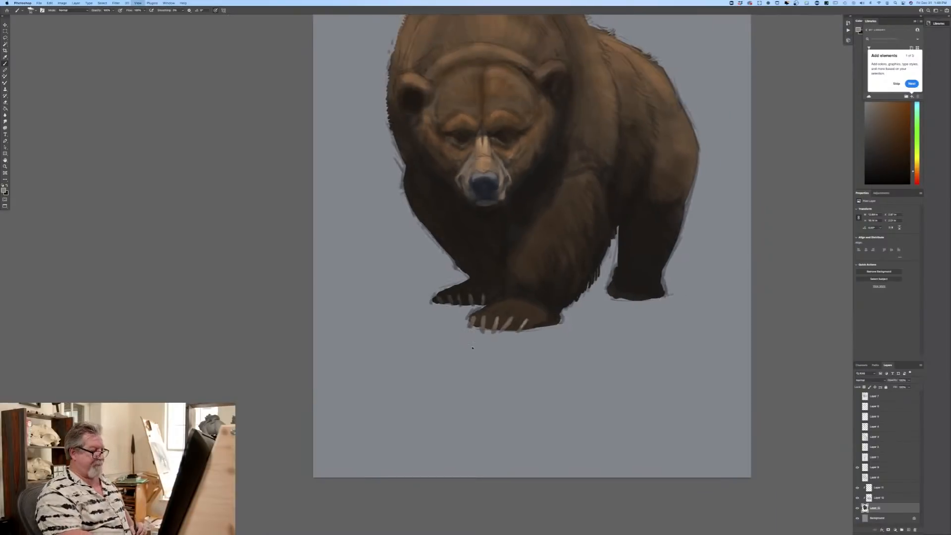
pyautogui.press('super+plus')
pyautogui.press('super+plus')
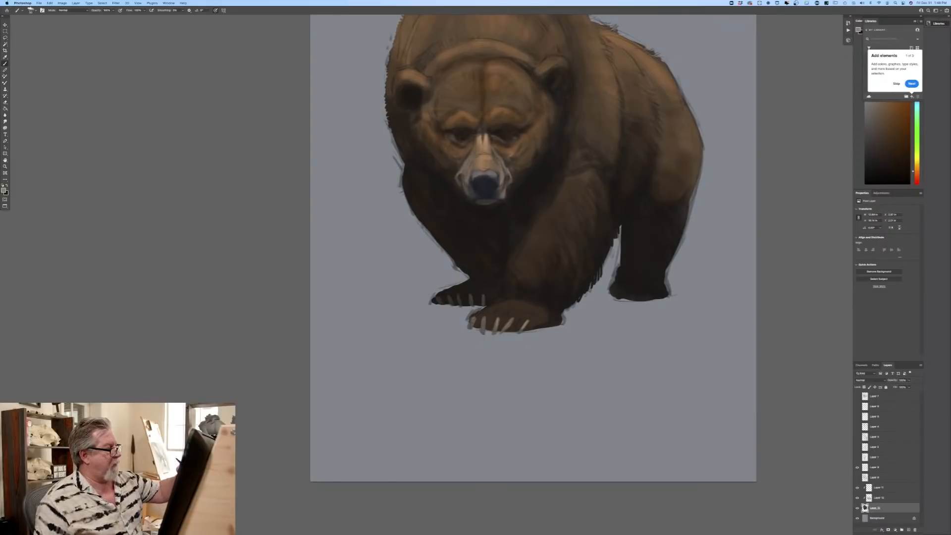
pyautogui.click(4, 191)
pyautogui.click(505, 140)
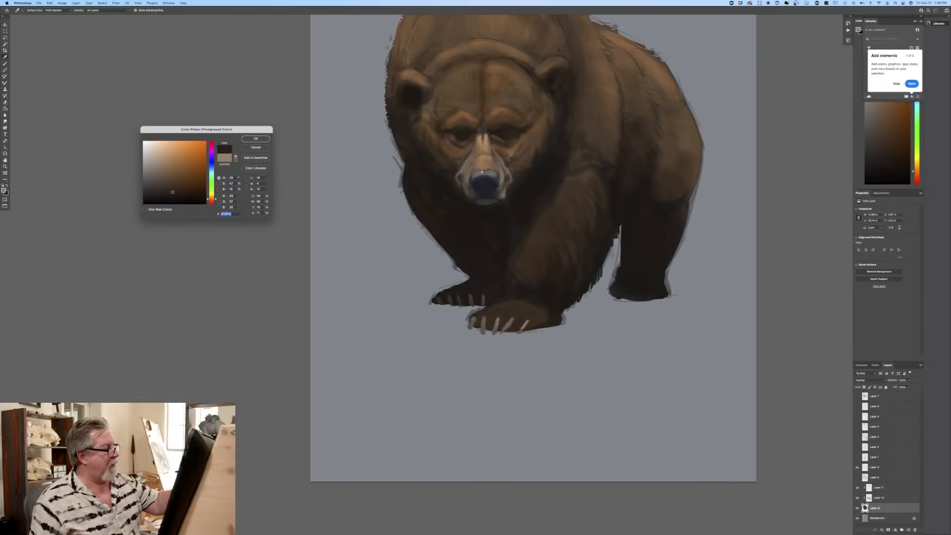
pyautogui.click(249, 141)
# Step: Return to the Multiply layer with a grey-blue colour and darken the cheeks and eye sockets on both sides of the muzzle
pyautogui.click(877, 487)
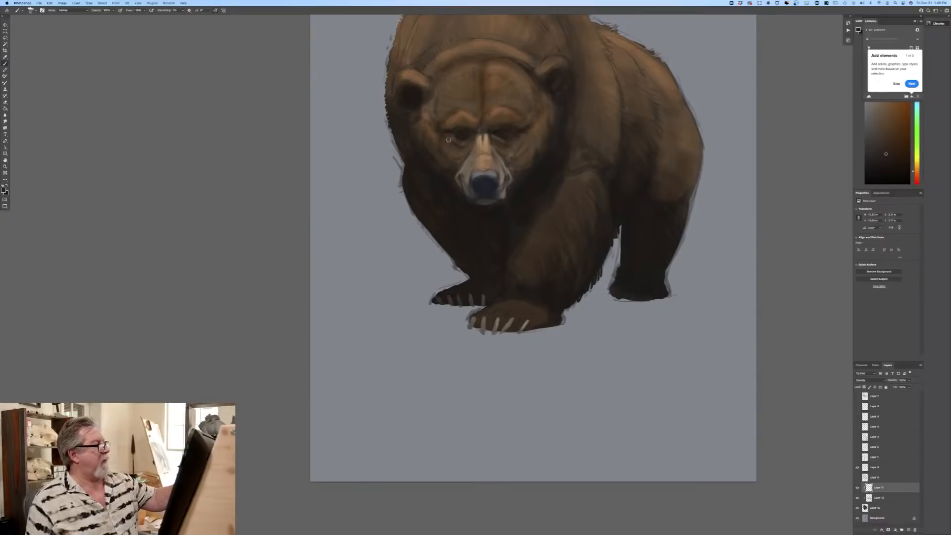
pyautogui.click(878, 498)
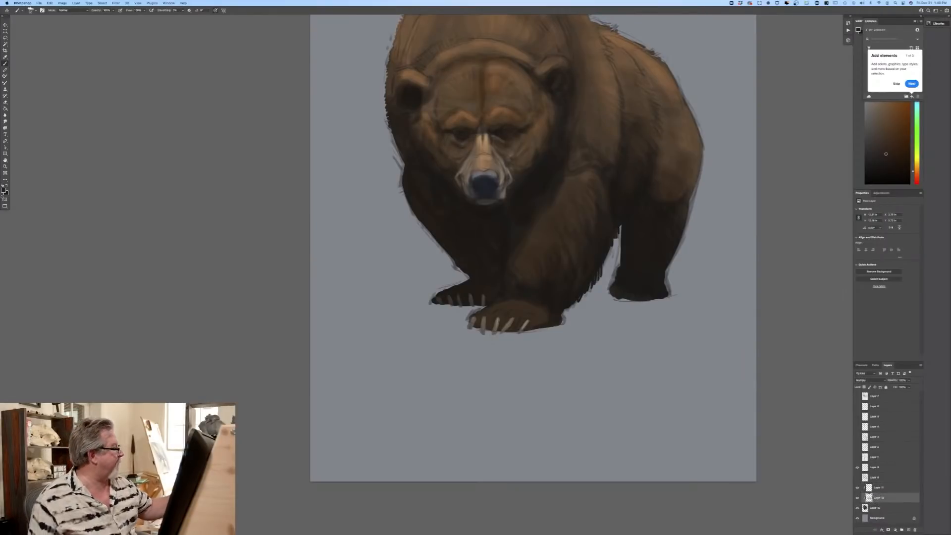
pyautogui.click(4, 191)
pyautogui.click(155, 171)
pyautogui.click(212, 170)
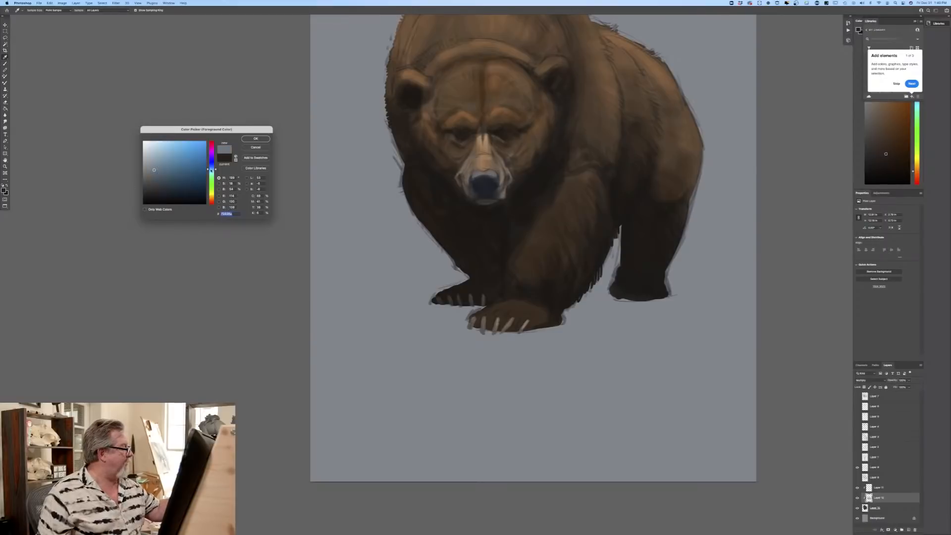
pyautogui.click(256, 139)
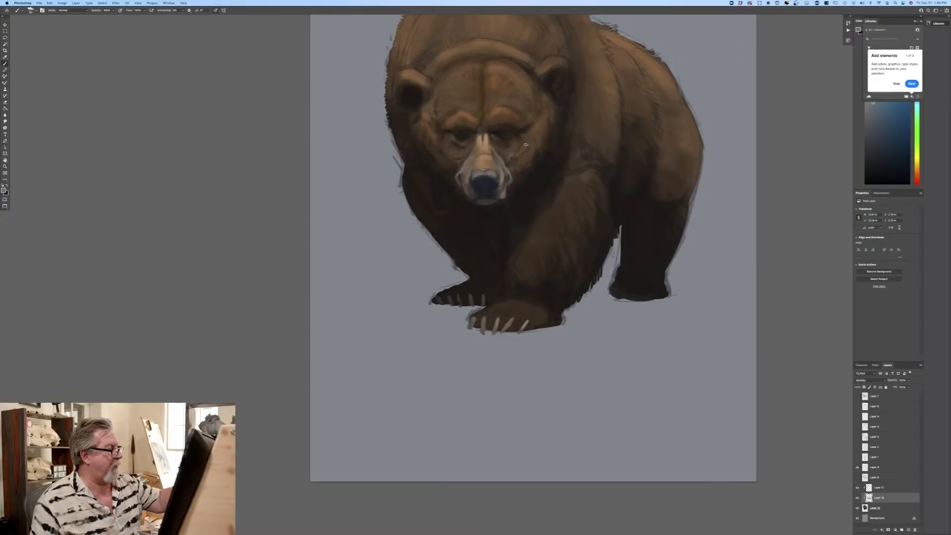
pyautogui.moveTo(519, 151)
pyautogui.mouseDown()
pyautogui.moveTo(509, 170)
pyautogui.moveTo(499, 148)
pyautogui.mouseUp()
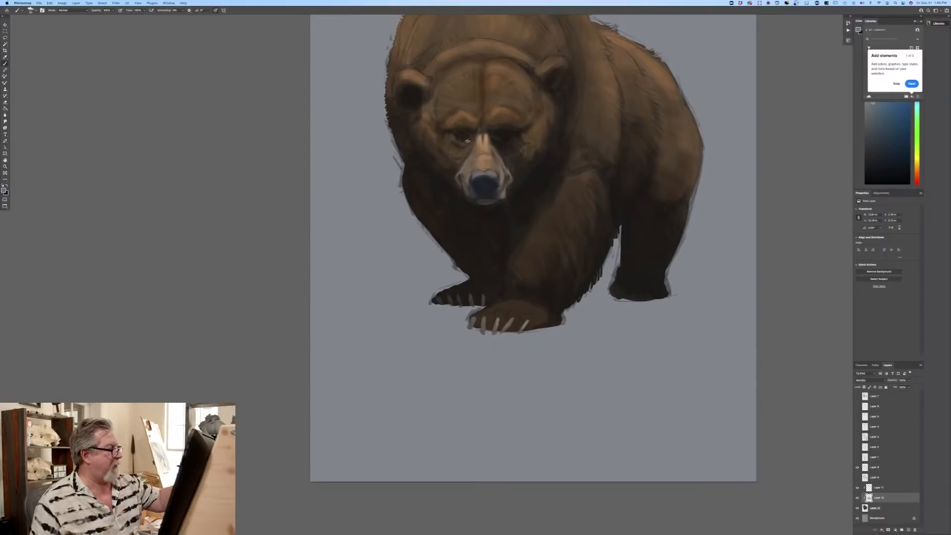
pyautogui.moveTo(463, 137)
pyautogui.mouseDown()
pyautogui.moveTo(453, 147)
pyautogui.moveTo(451, 139)
pyautogui.moveTo(460, 162)
pyautogui.mouseUp()
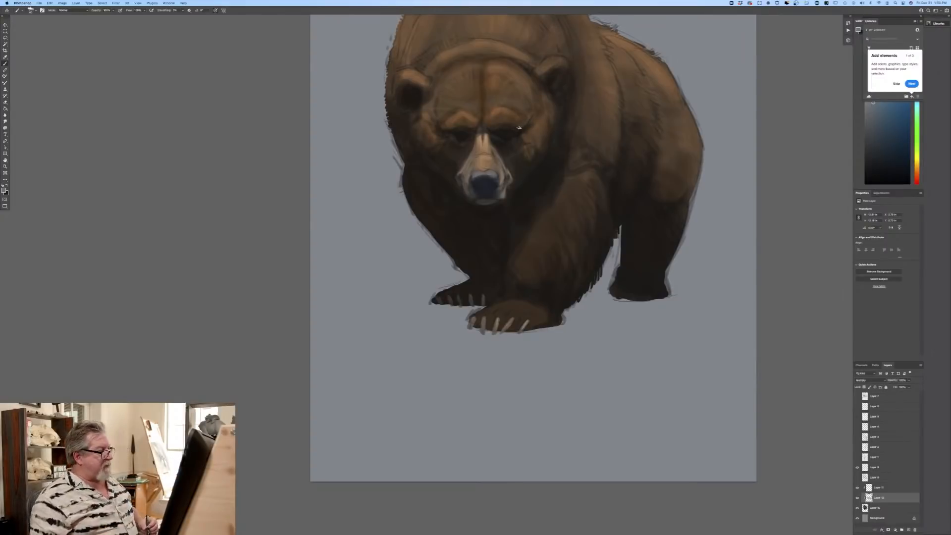
# Step: Switch to the Overlay layer with a light warm brown-grey and paint fur highlights on the upper near front leg
pyautogui.press('super+plus')
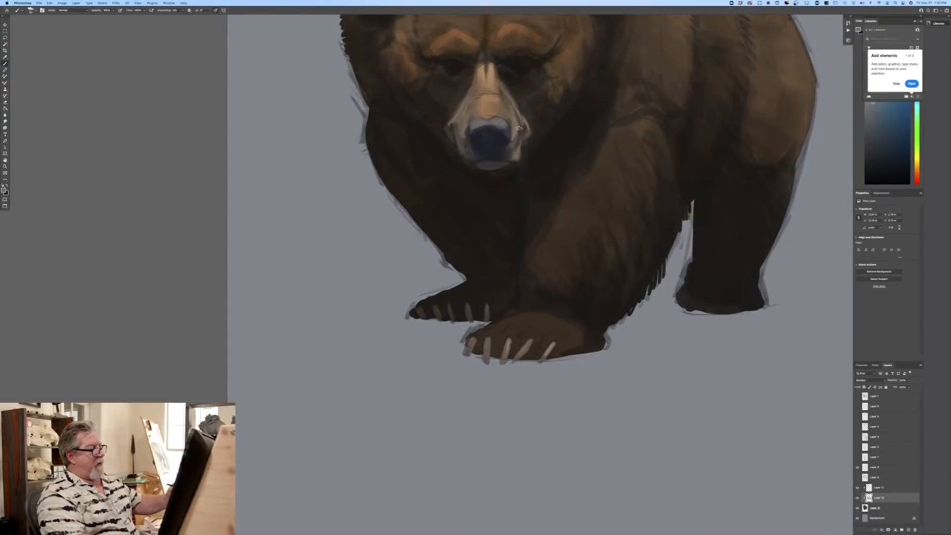
pyautogui.moveTo(152, 247); pyautogui.dragTo(142, 314)
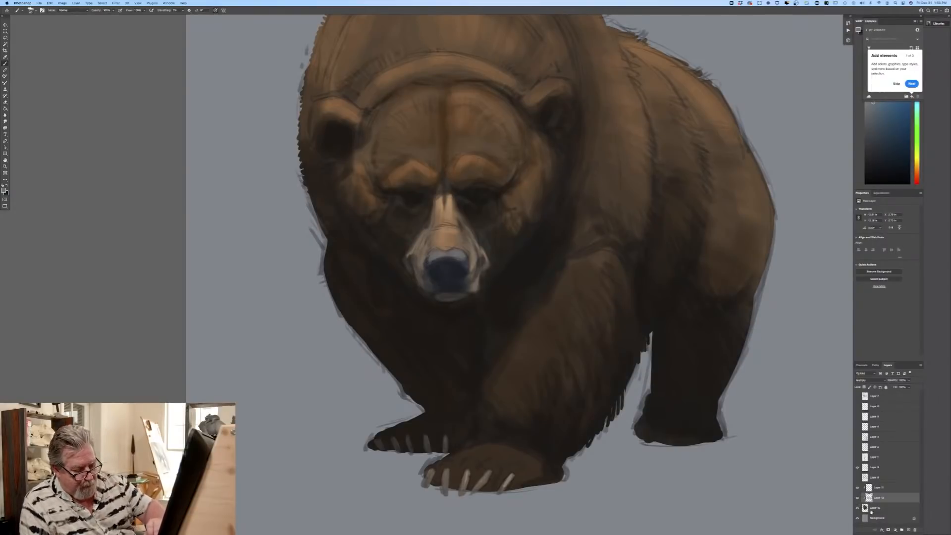
pyautogui.click(877, 488)
pyautogui.click(4, 190)
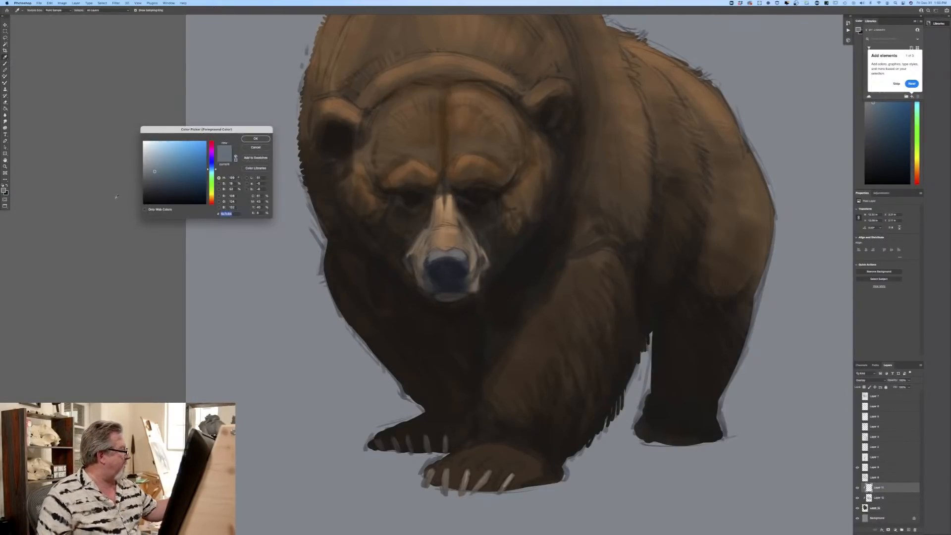
pyautogui.click(212, 199)
pyautogui.click(256, 138)
pyautogui.press('b')
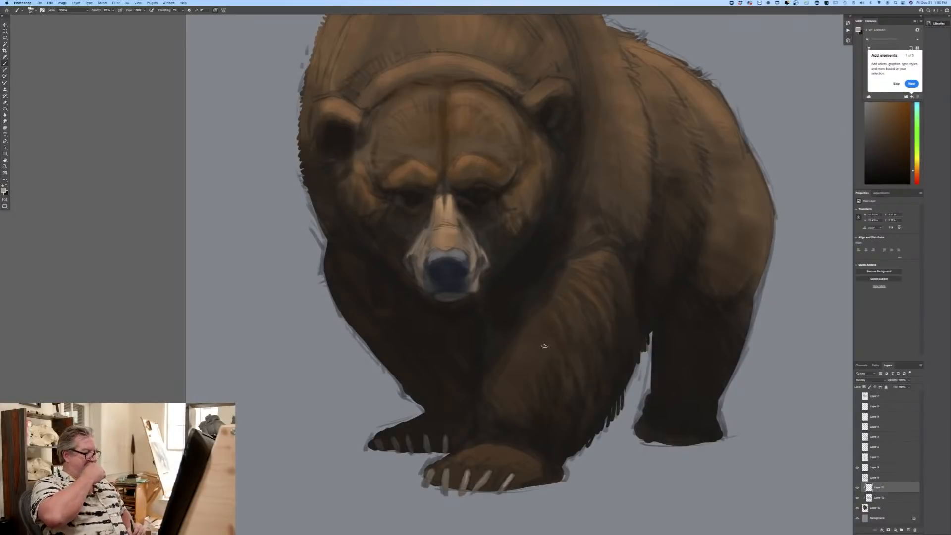
# Step: Switch back to grey-blue on the Multiply layer and shade fur clumps across the shoulder and along the inside edge of the hump
pyautogui.press('super+0')
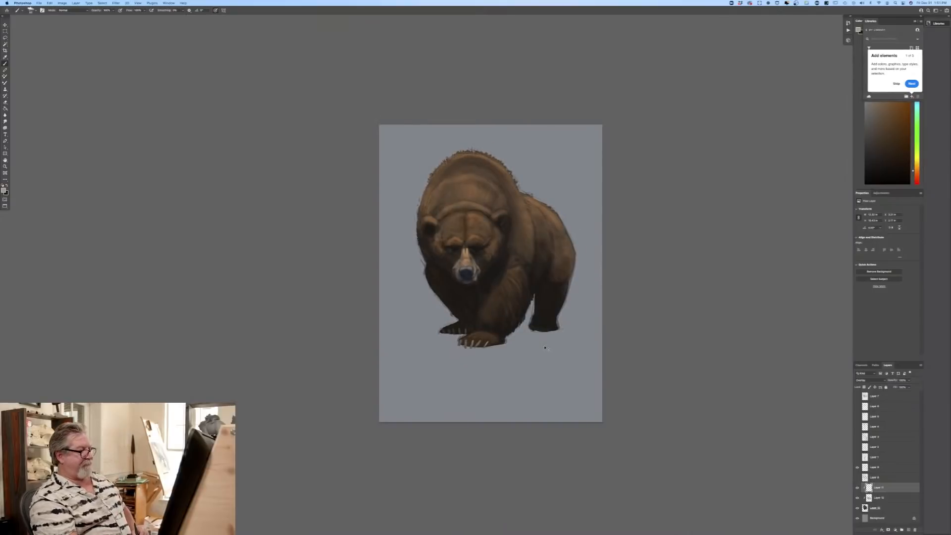
pyautogui.press('super+equal')
pyautogui.press('super+equal')
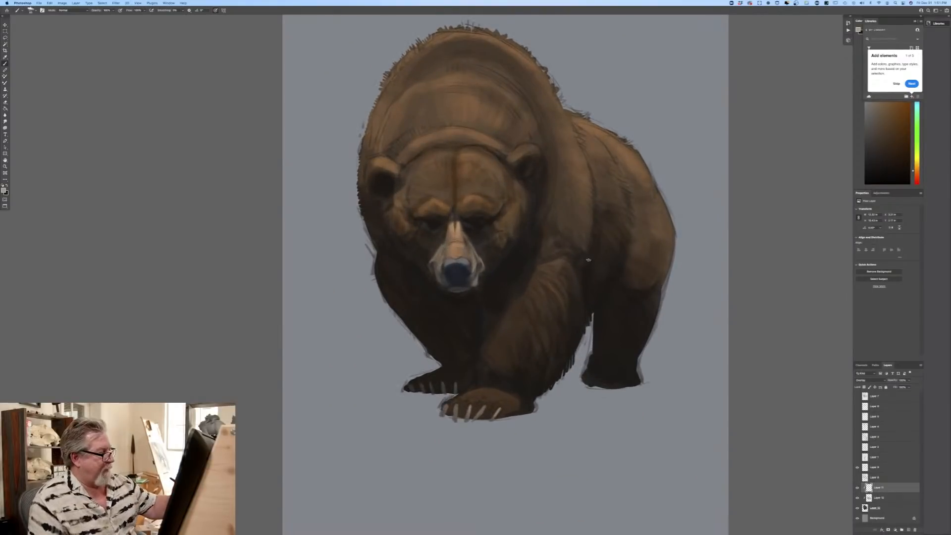
pyautogui.click(3, 190)
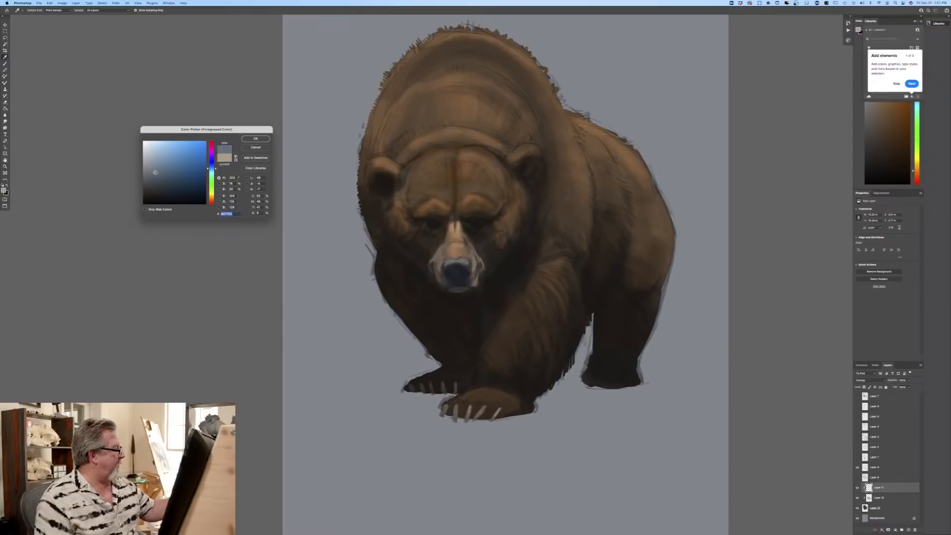
pyautogui.click(254, 139)
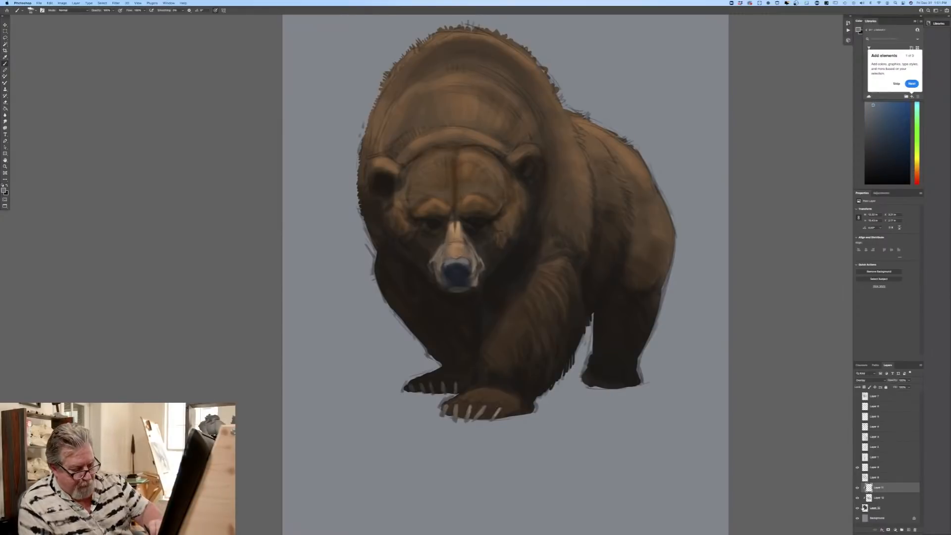
pyautogui.click(877, 498)
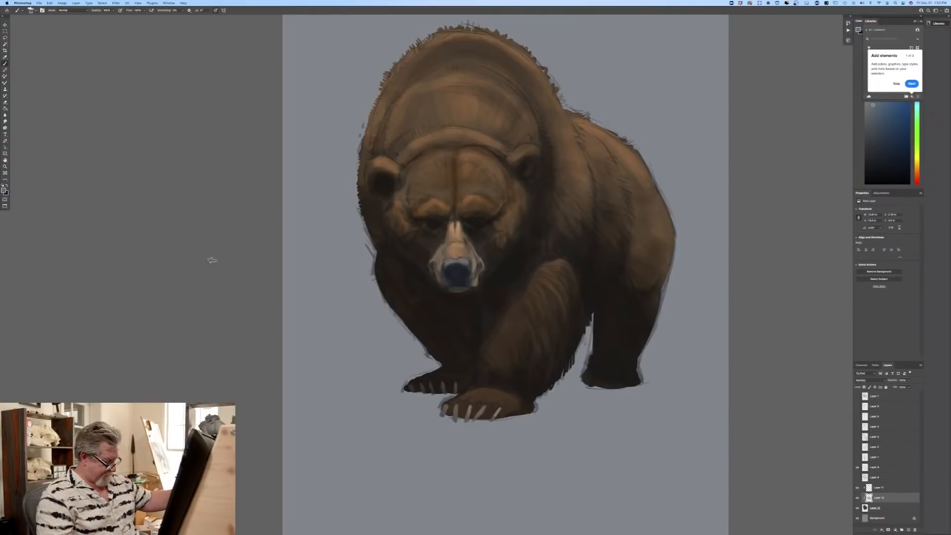
pyautogui.moveTo(196, 289); pyautogui.dragTo(189, 344)
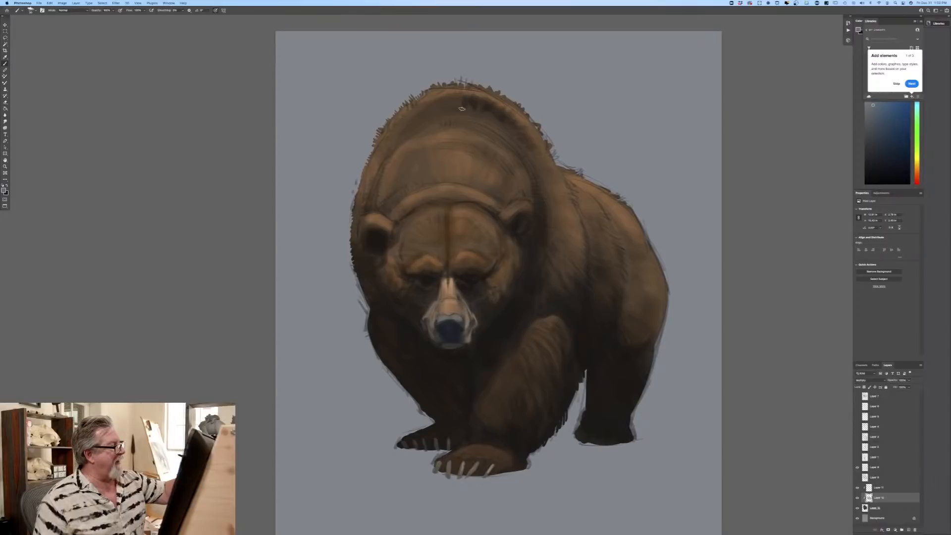
pyautogui.moveTo(467, 104); pyautogui.dragTo(478, 115)
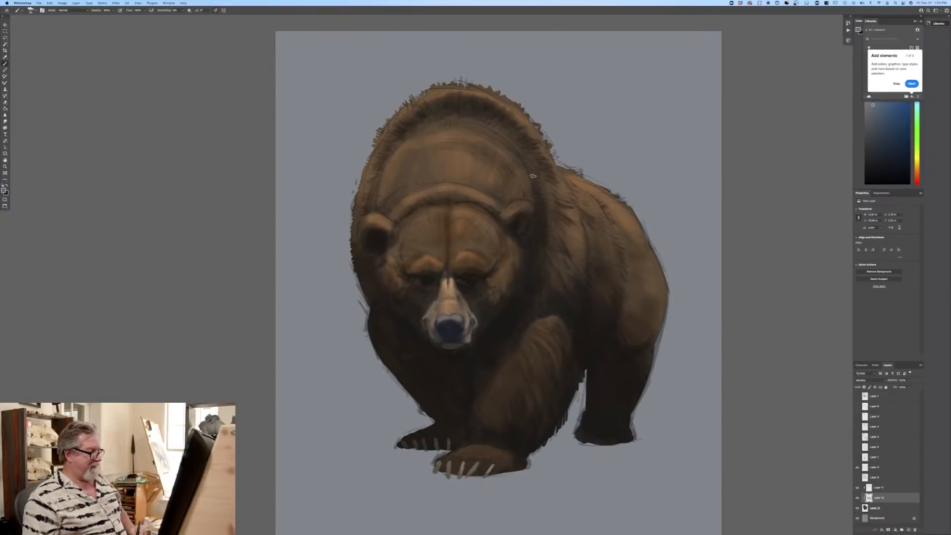
# Step: Add a new layer directly above the background, choose a slightly lighter grey-blue and pick a textured sampled brush
pyautogui.press('super+minus')
pyautogui.press('super+minus')
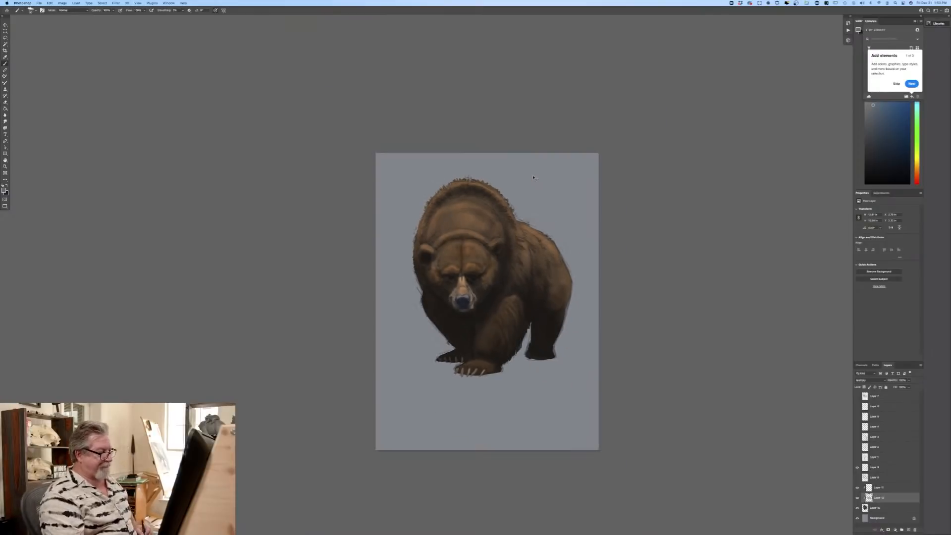
pyautogui.press('super+equal')
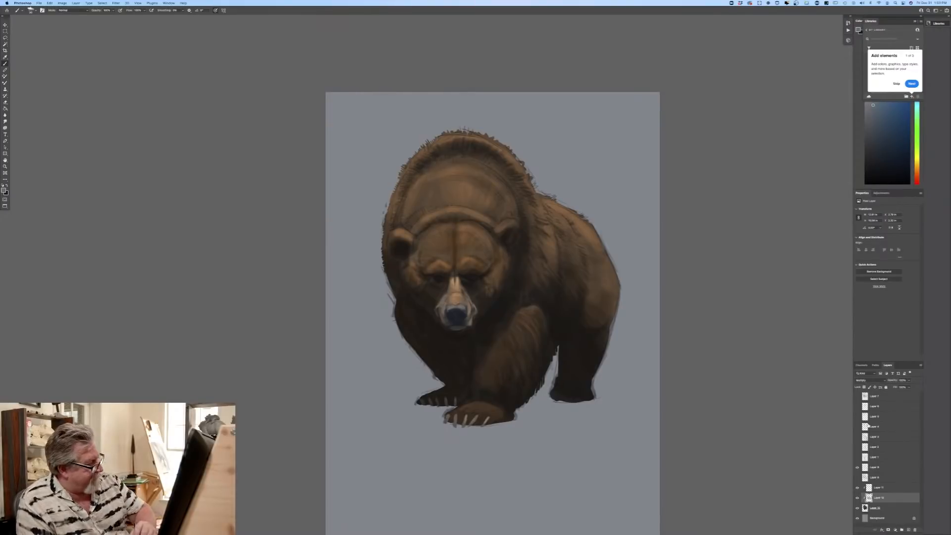
pyautogui.click(889, 523)
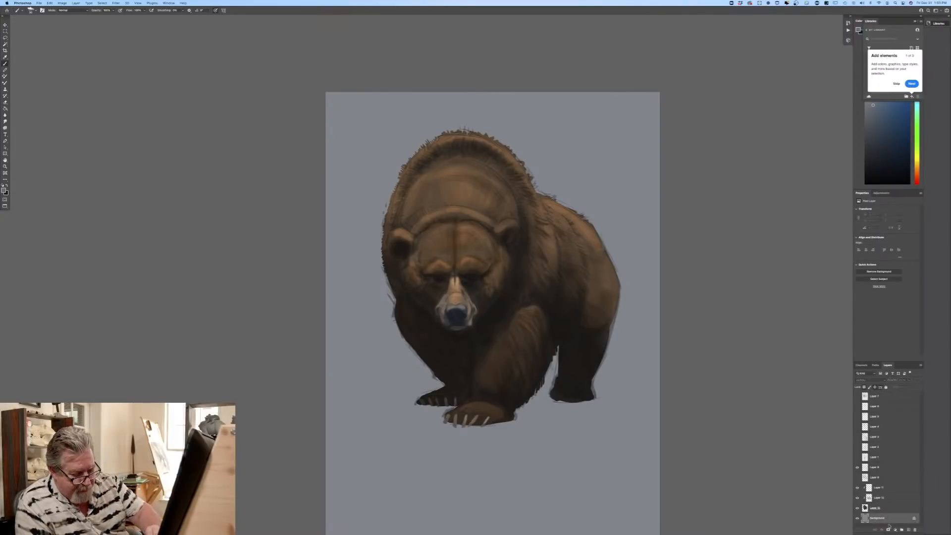
pyautogui.click(908, 530)
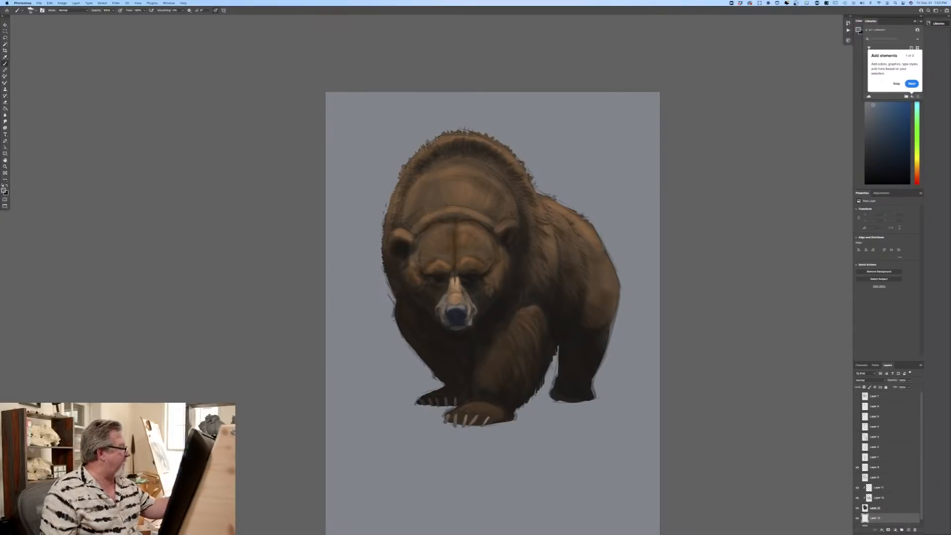
pyautogui.click(4, 190)
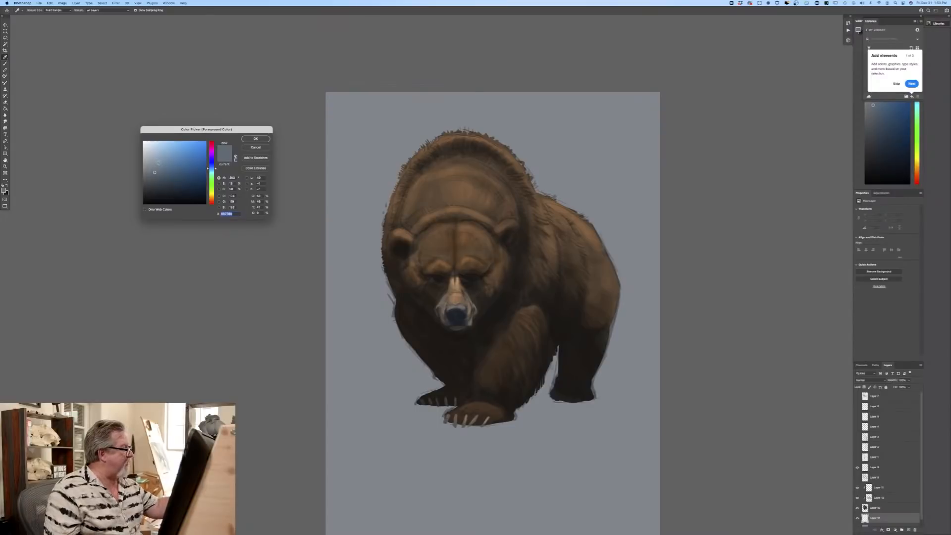
pyautogui.click(159, 162)
pyautogui.click(256, 138)
pyautogui.click(35, 11)
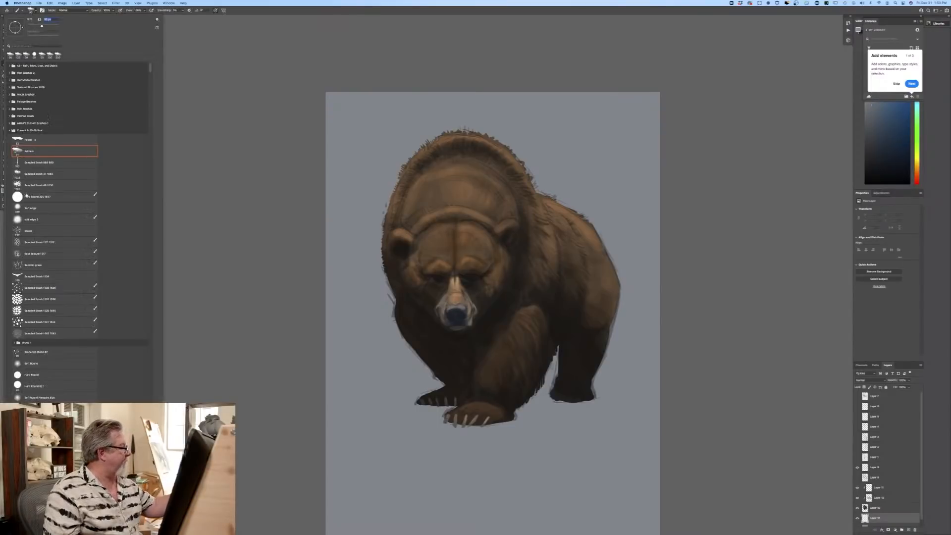
pyautogui.click(49, 177)
pyautogui.press('Return')
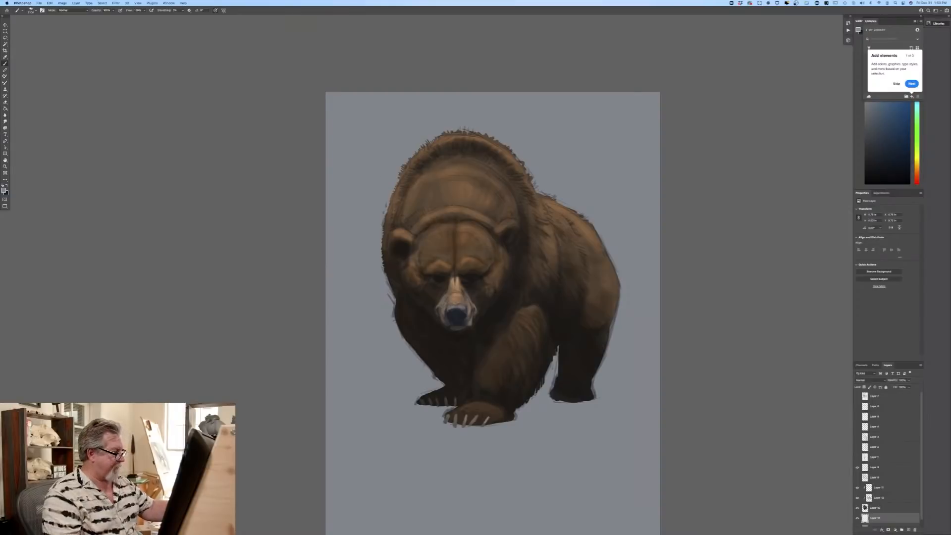
# Step: Enlarge the brush and paint the backdrop behind the bear blue, fading into the grey below the paws
pyautogui.moveTo(363, 288)
pyautogui.mouseDown()
pyautogui.moveTo(372, 285)
pyautogui.moveTo(360, 263)
pyautogui.moveTo(370, 282)
pyautogui.mouseUp()
pyautogui.press(']')
pyautogui.press(']')
pyautogui.press(']')
pyautogui.press(']')
pyautogui.moveTo(559, 232)
pyautogui.mouseDown()
pyautogui.moveTo(611, 248)
pyautogui.moveTo(655, 196)
pyautogui.moveTo(580, 127)
pyautogui.moveTo(441, 105)
pyautogui.moveTo(354, 133)
pyautogui.moveTo(355, 240)
pyautogui.mouseUp()
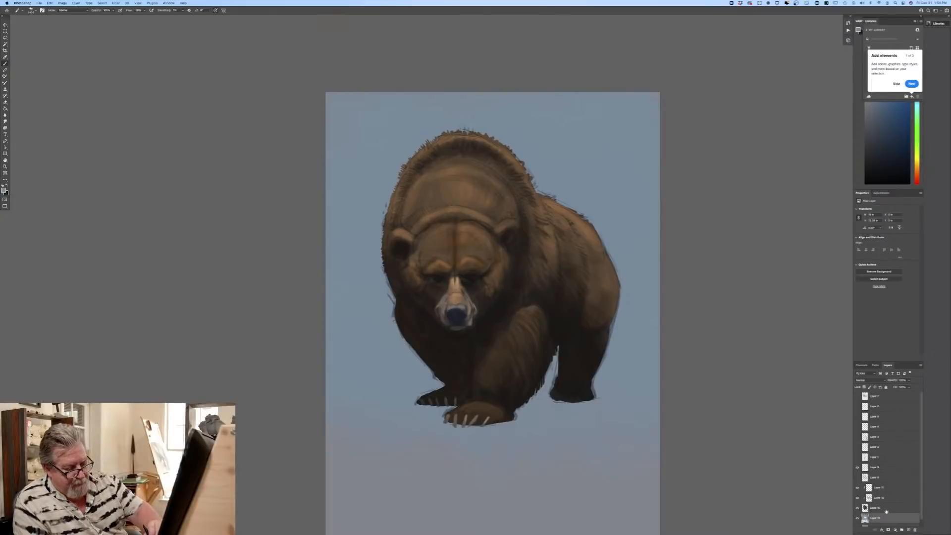
# Step: Add a new layer above the visible sketch layer and brush blue haze over the bear's rump and hind leg
pyautogui.click(885, 469)
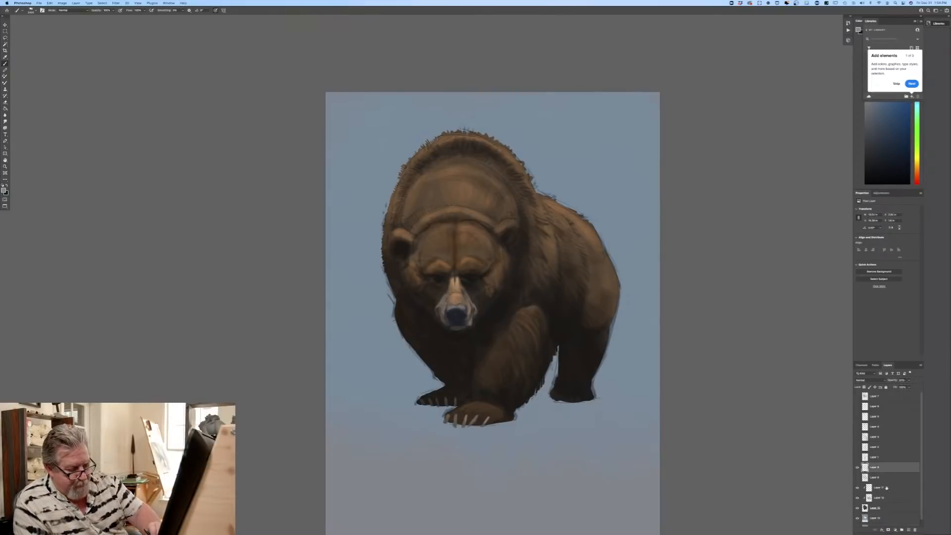
pyautogui.click(910, 530)
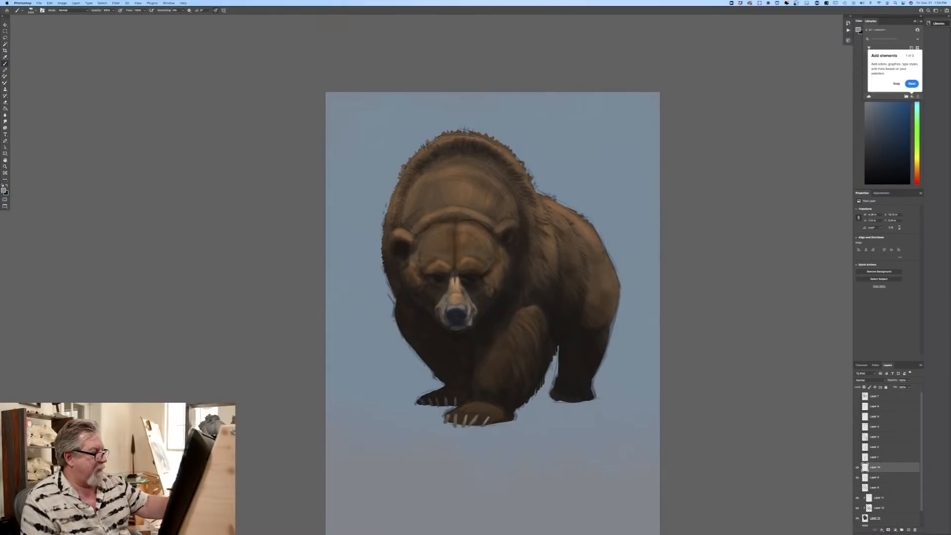
pyautogui.moveTo(577, 216)
pyautogui.mouseDown()
pyautogui.moveTo(614, 282)
pyautogui.moveTo(588, 362)
pyautogui.mouseUp()
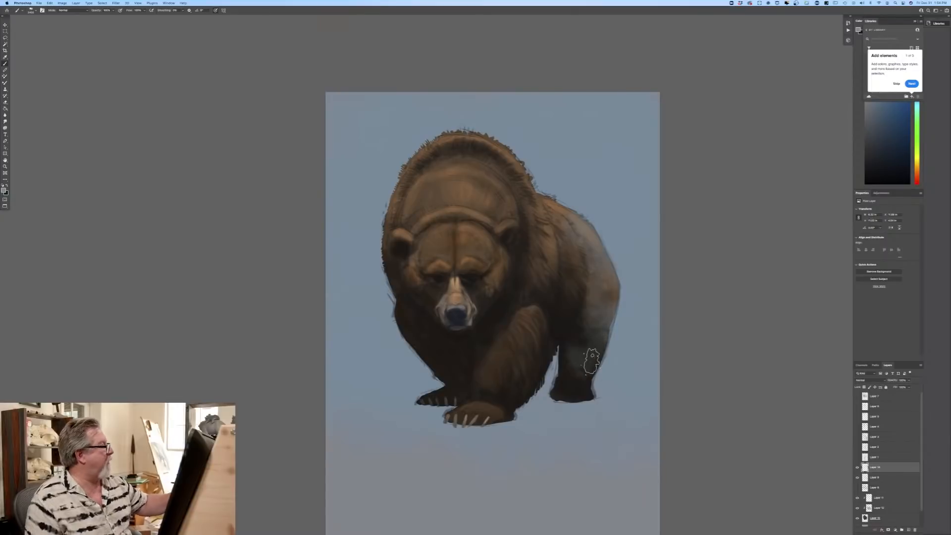
# Step: Lower the brush opacity and extend the blue haze over the back, hindquarters and top of the hump
pyautogui.click(113, 11)
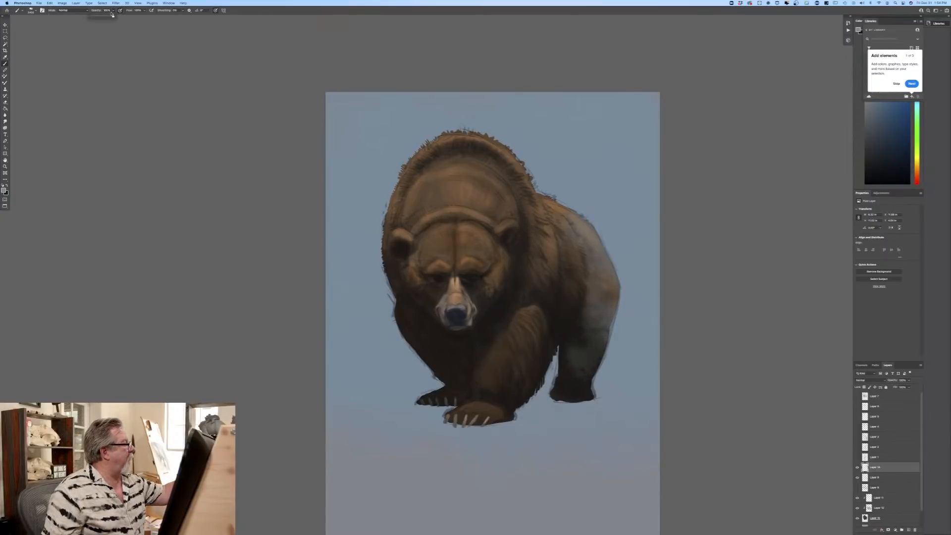
pyautogui.click(525, 177)
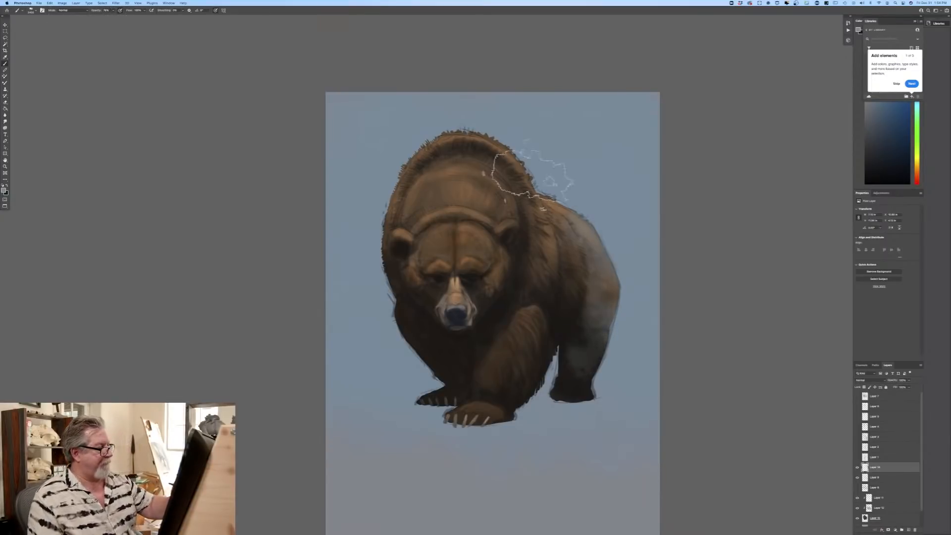
pyautogui.moveTo(562, 205); pyautogui.dragTo(625, 317)
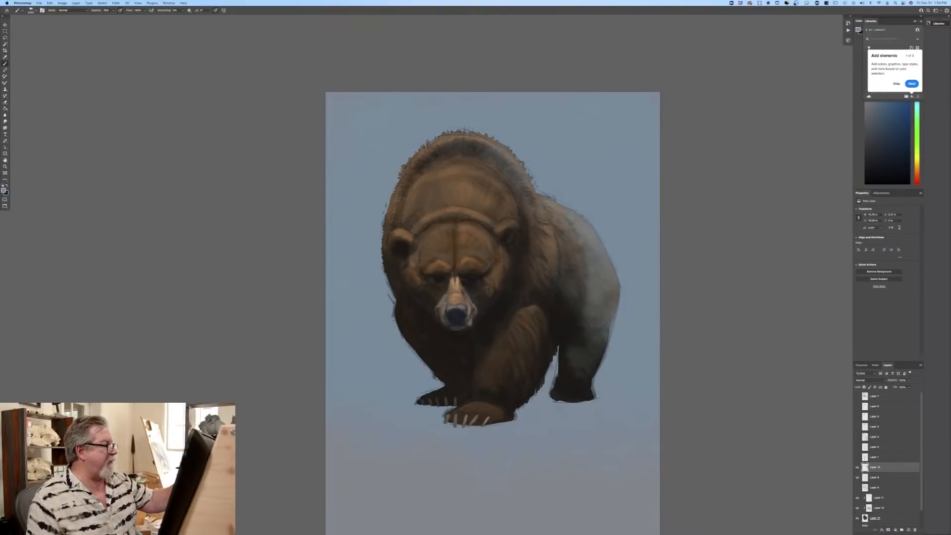
pyautogui.moveTo(436, 146)
pyautogui.mouseDown()
pyautogui.moveTo(392, 208)
pyautogui.moveTo(501, 159)
pyautogui.mouseUp()
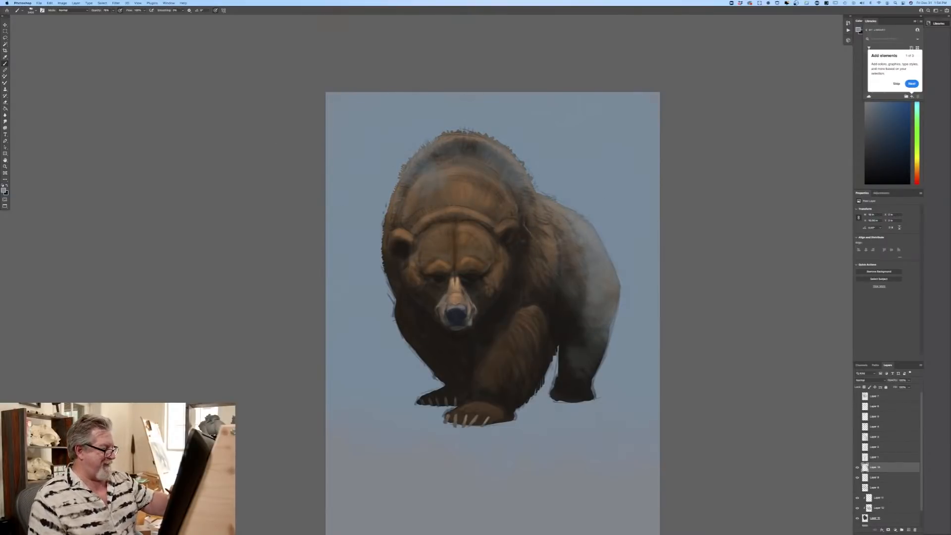
# Step: Brush more blue haze over the bear's hind leg, rump, flank and hump to fade them into the backdrop
pyautogui.moveTo(557, 299)
pyautogui.mouseDown()
pyautogui.moveTo(575, 346)
pyautogui.moveTo(575, 383)
pyautogui.moveTo(593, 340)
pyautogui.moveTo(560, 379)
pyautogui.moveTo(542, 371)
pyautogui.mouseUp()
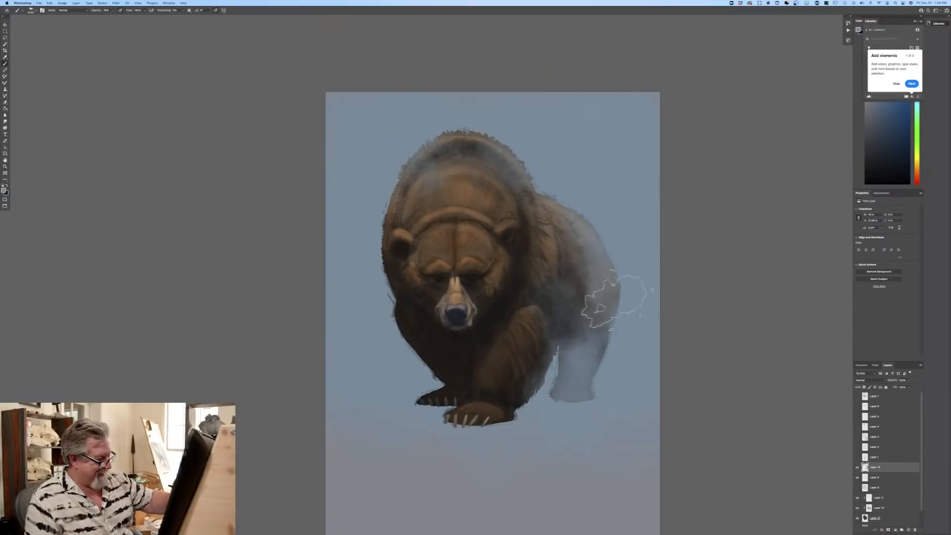
pyautogui.moveTo(615, 435)
pyautogui.mouseDown()
pyautogui.moveTo(620, 318)
pyautogui.moveTo(604, 180)
pyautogui.moveTo(575, 267)
pyautogui.mouseUp()
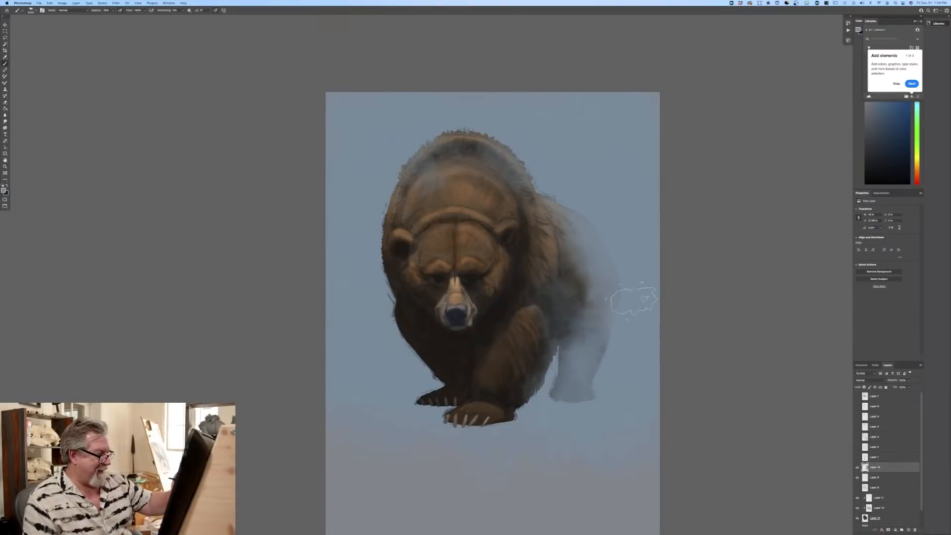
pyautogui.moveTo(619, 292); pyautogui.dragTo(590, 243)
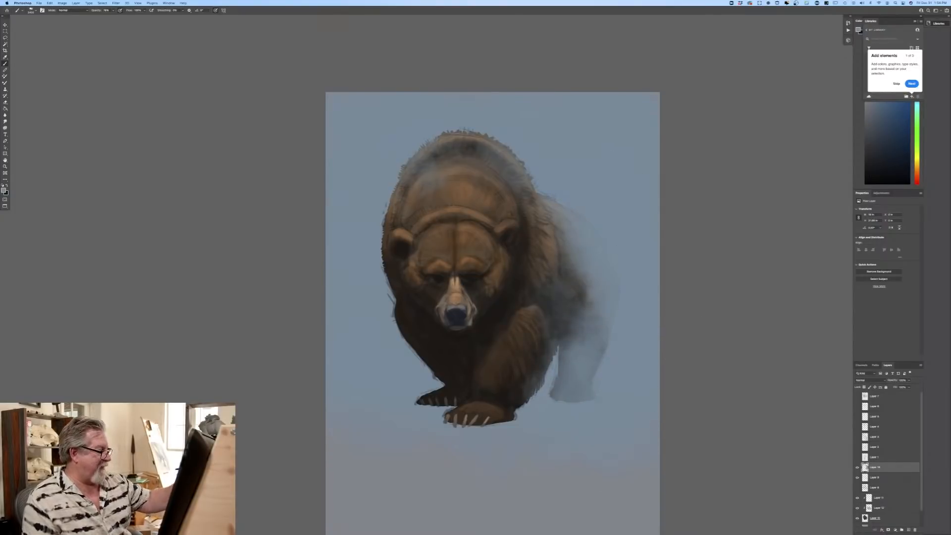
pyautogui.moveTo(453, 158)
pyautogui.mouseDown()
pyautogui.moveTo(473, 149)
pyautogui.moveTo(515, 268)
pyautogui.mouseUp()
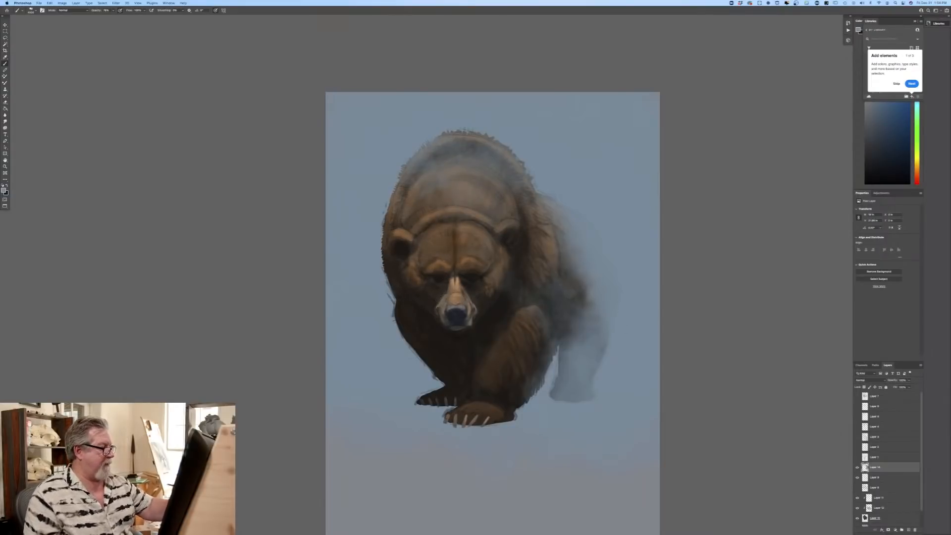
# Step: Spread the blue haze over the head, chest, front legs and paws, and cover the grey ground below
pyautogui.moveTo(476, 173)
pyautogui.mouseDown()
pyautogui.moveTo(545, 248)
pyautogui.moveTo(465, 208)
pyautogui.moveTo(525, 332)
pyautogui.moveTo(425, 317)
pyautogui.moveTo(465, 411)
pyautogui.mouseUp()
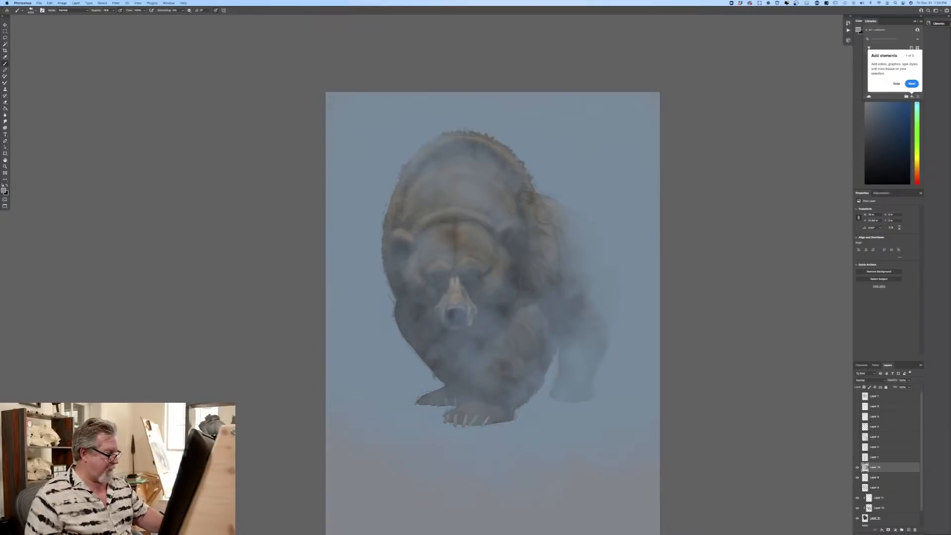
pyautogui.moveTo(431, 376)
pyautogui.mouseDown()
pyautogui.moveTo(495, 416)
pyautogui.moveTo(520, 391)
pyautogui.mouseUp()
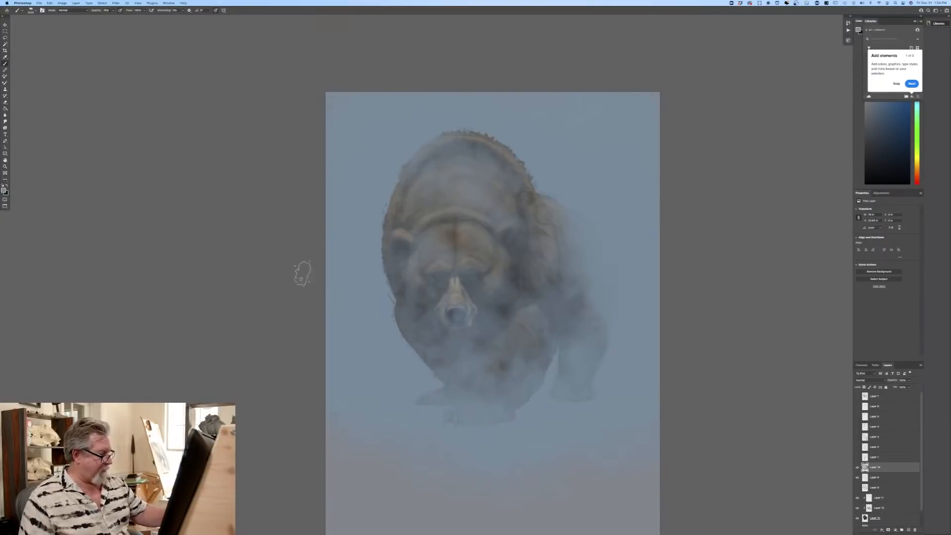
pyautogui.moveTo(200, 293); pyautogui.dragTo(109, 150)
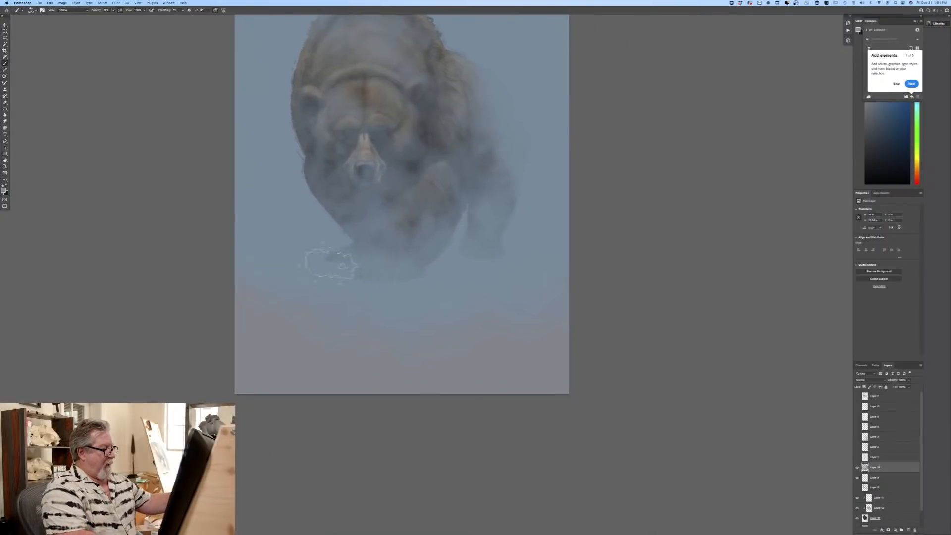
pyautogui.moveTo(589, 381)
pyautogui.mouseDown()
pyautogui.moveTo(484, 268)
pyautogui.moveTo(542, 375)
pyautogui.moveTo(277, 275)
pyautogui.moveTo(329, 371)
pyautogui.moveTo(318, 403)
pyautogui.moveTo(392, 393)
pyautogui.moveTo(472, 295)
pyautogui.mouseUp()
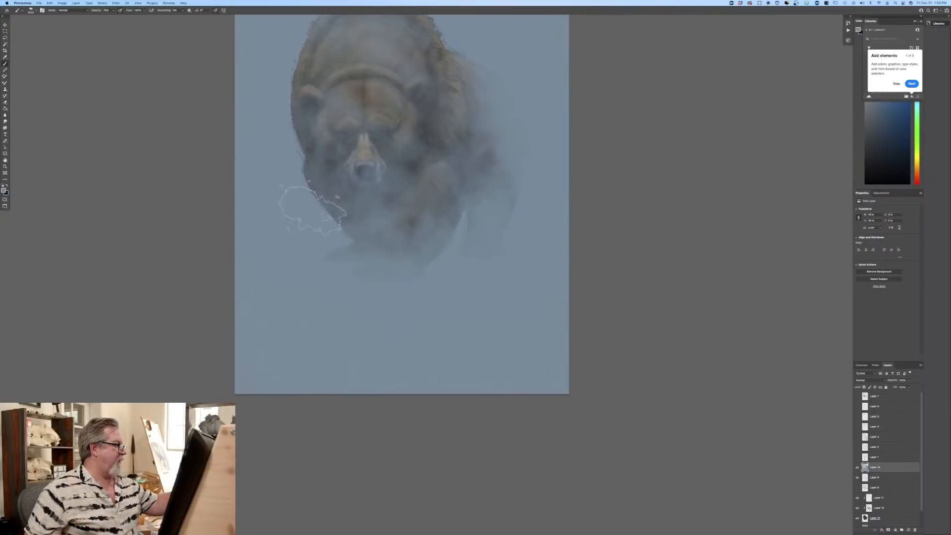
pyautogui.moveTo(312, 209)
pyautogui.mouseDown()
pyautogui.moveTo(349, 218)
pyautogui.moveTo(381, 243)
pyautogui.moveTo(337, 191)
pyautogui.mouseUp()
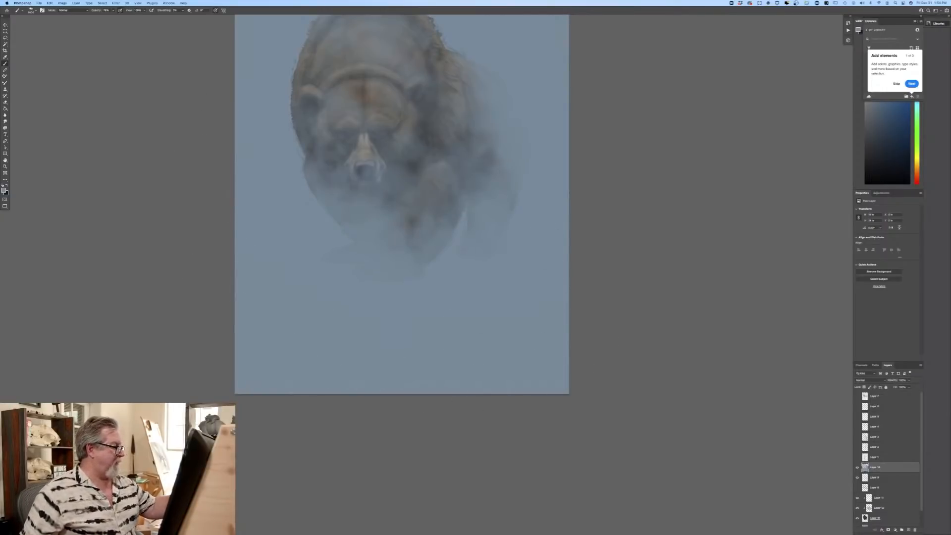
# Step: Choose a lighter grey-blue and brush cloudy mist diagonally across the bear's legs and the lower backdrop
pyautogui.click(4, 190)
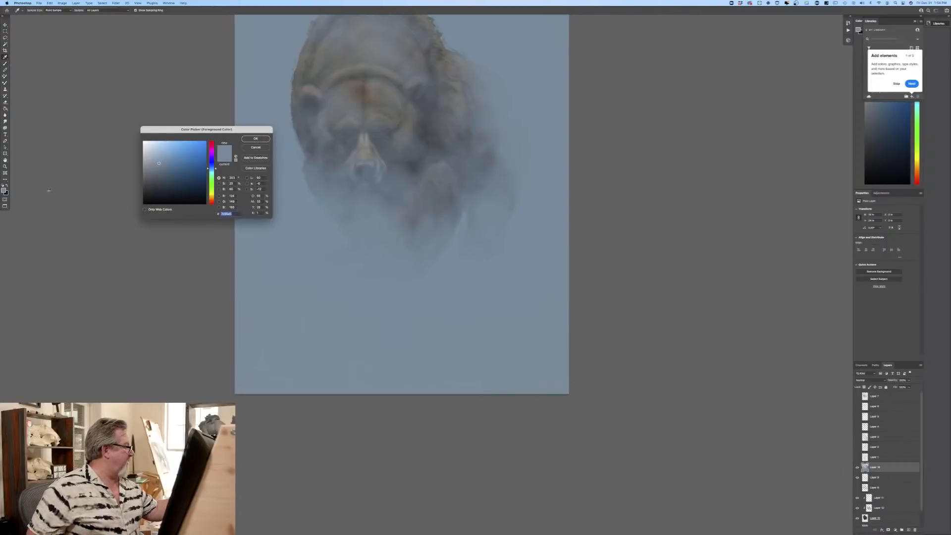
pyautogui.click(277, 161)
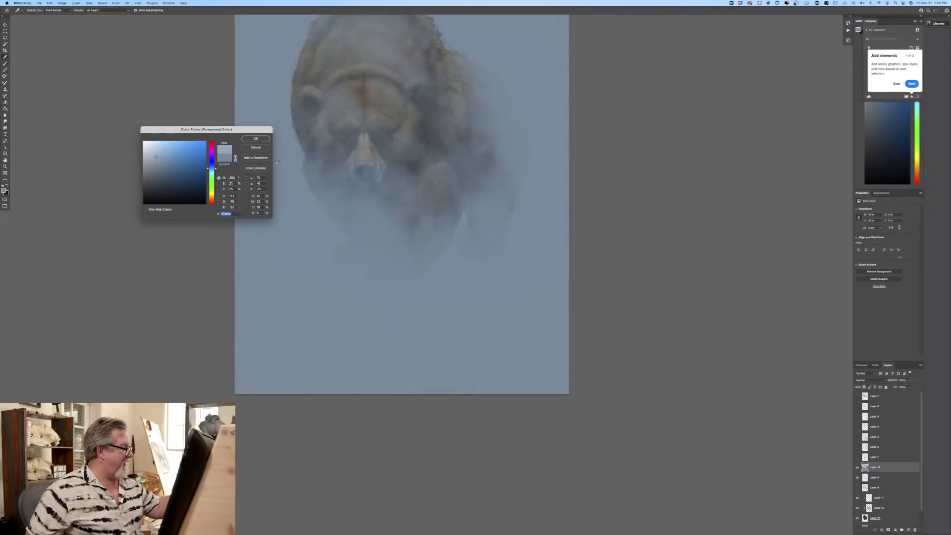
pyautogui.click(256, 138)
pyautogui.moveTo(297, 203)
pyautogui.mouseDown()
pyautogui.moveTo(322, 233)
pyautogui.moveTo(411, 287)
pyautogui.moveTo(545, 329)
pyautogui.mouseUp()
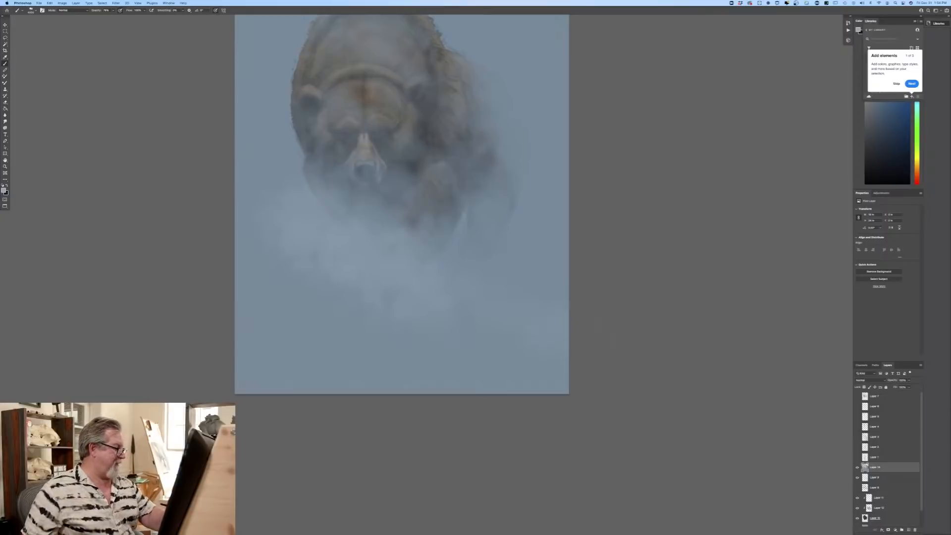
pyautogui.moveTo(242, 136)
pyautogui.mouseDown()
pyautogui.moveTo(312, 183)
pyautogui.moveTo(592, 312)
pyautogui.mouseUp()
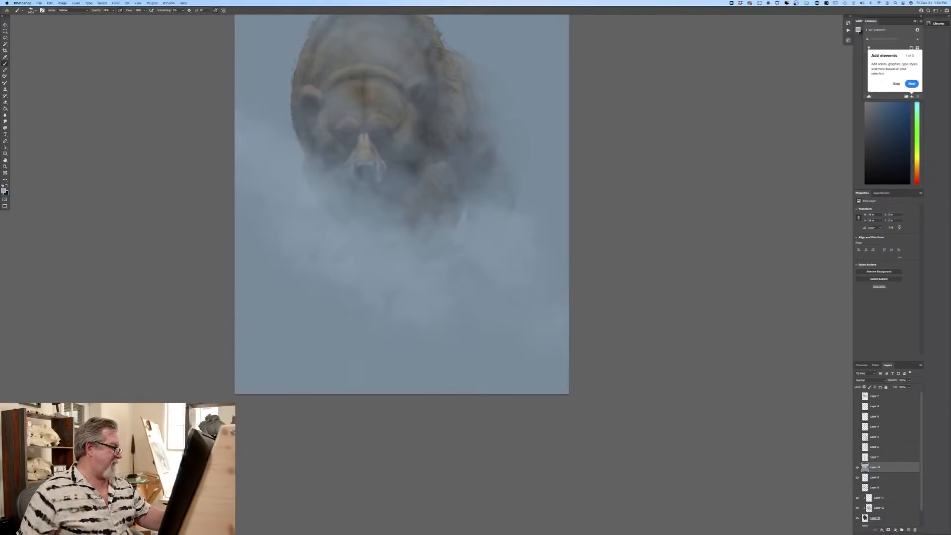
# Step: Brush light mist across the upper backdrop and along the top of the bear's hump
pyautogui.scroll(5, 242, 362)
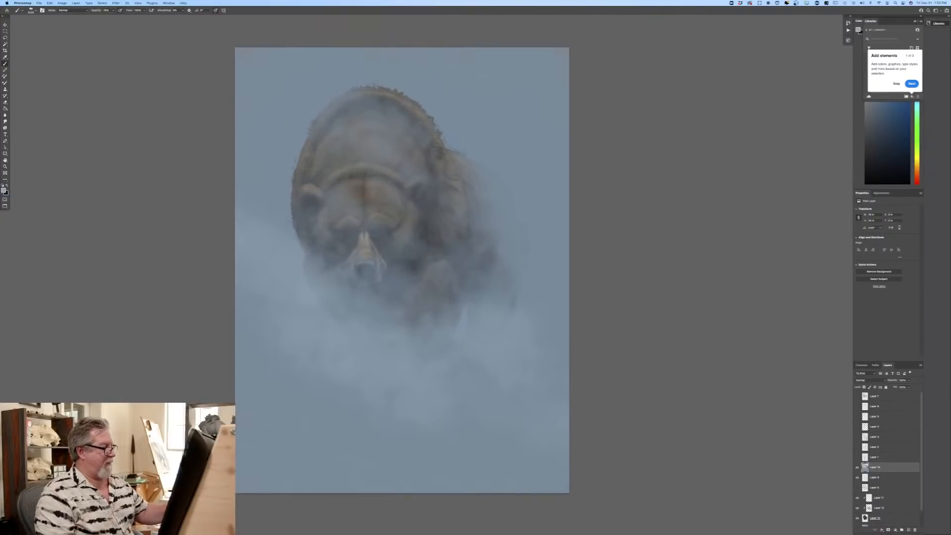
pyautogui.moveTo(393, 101); pyautogui.dragTo(615, 165)
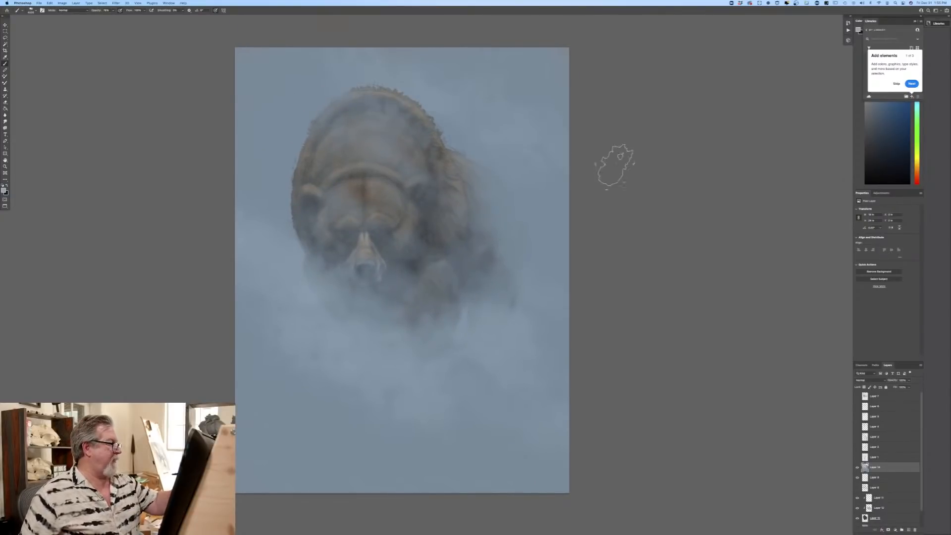
pyautogui.moveTo(453, 39); pyautogui.dragTo(619, 135)
pyautogui.moveTo(397, 112); pyautogui.dragTo(276, 91)
pyautogui.moveTo(373, 148); pyautogui.dragTo(149, 79)
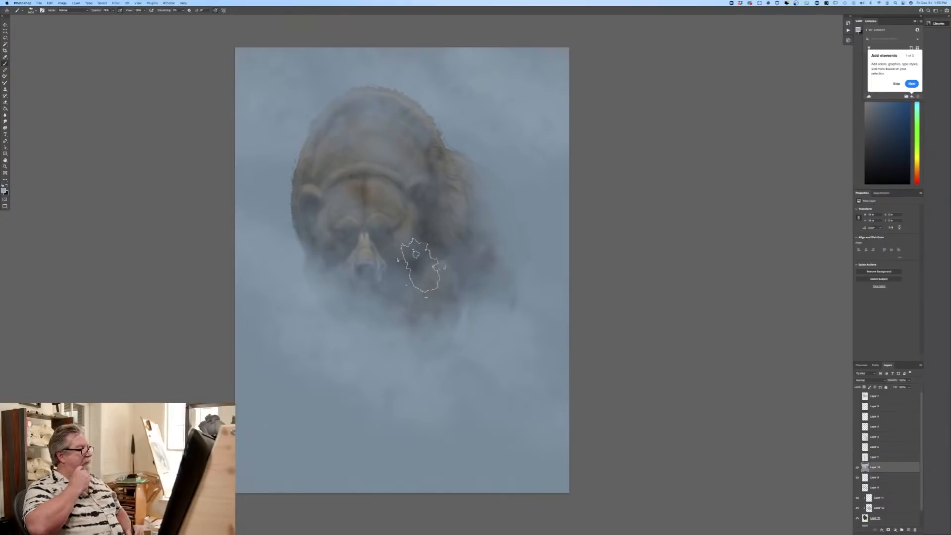
# Step: Set the Eraser to a textured sampled brush and erase haze from the muzzle, forehead, near ear and front legs
pyautogui.press('e')
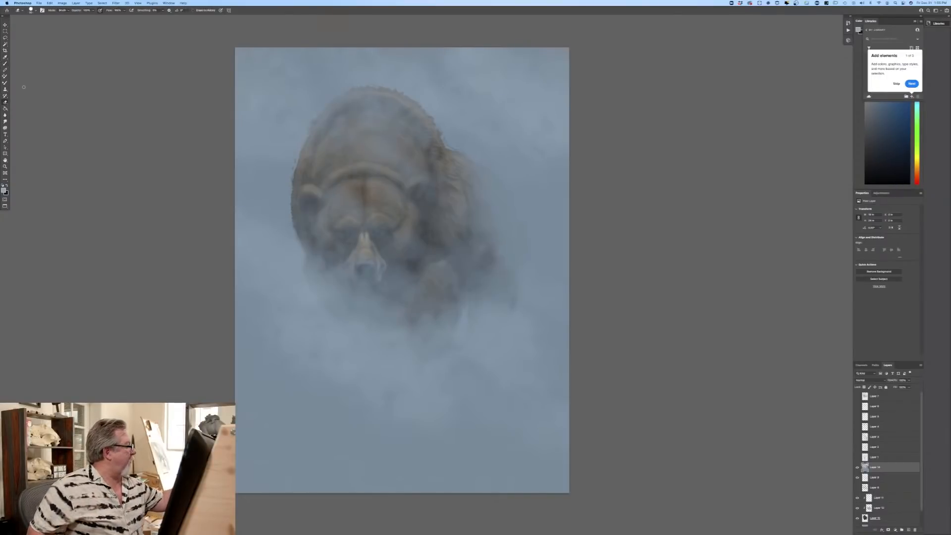
pyautogui.click(31, 10)
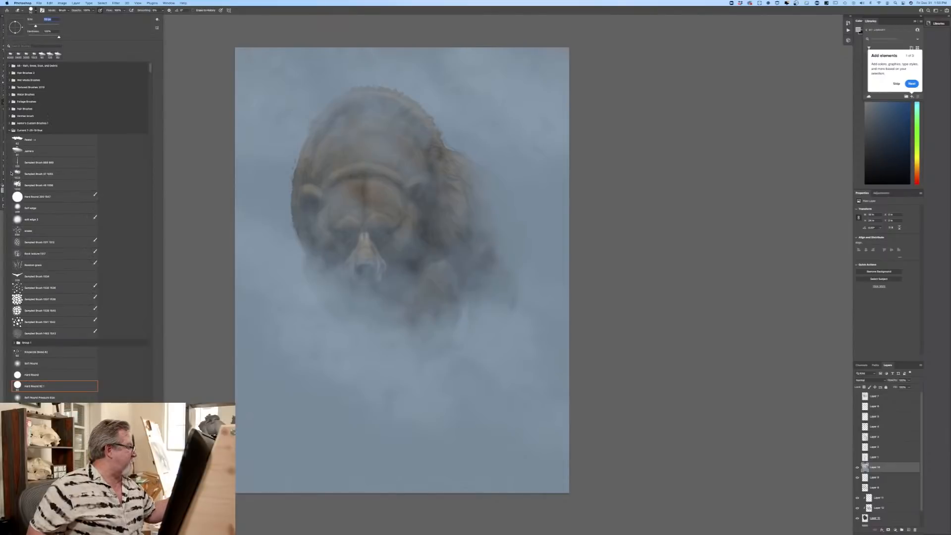
pyautogui.click(36, 175)
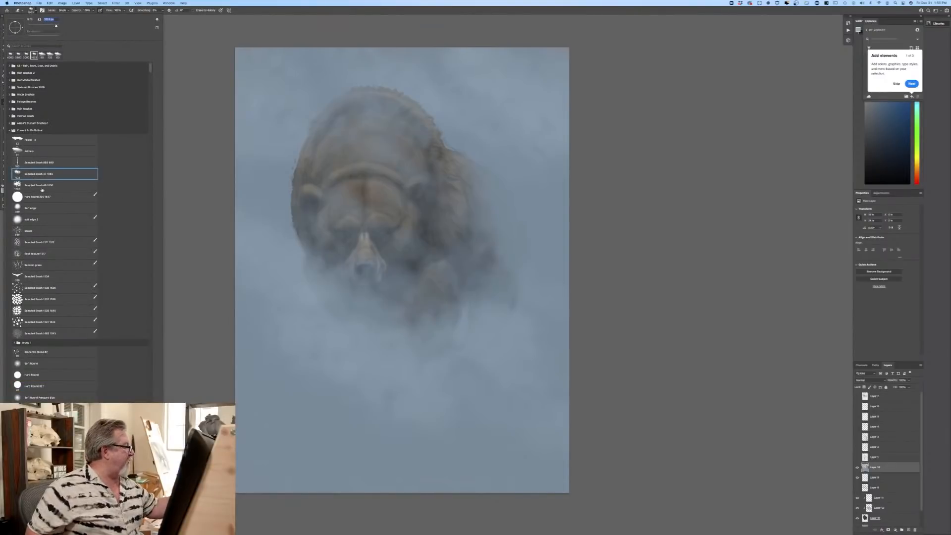
pyautogui.click(193, 231)
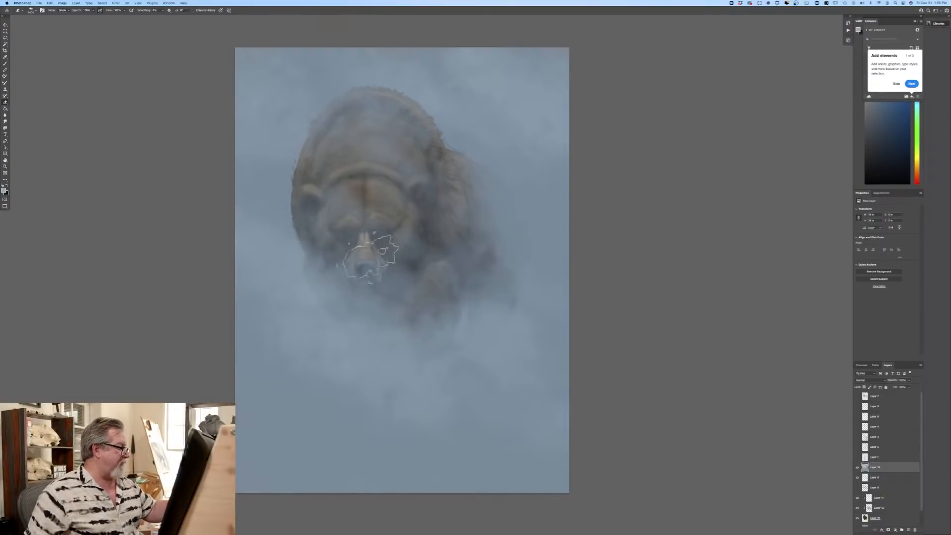
pyautogui.moveTo(348, 235)
pyautogui.mouseDown()
pyautogui.moveTo(340, 255)
pyautogui.moveTo(385, 283)
pyautogui.moveTo(374, 292)
pyautogui.mouseUp()
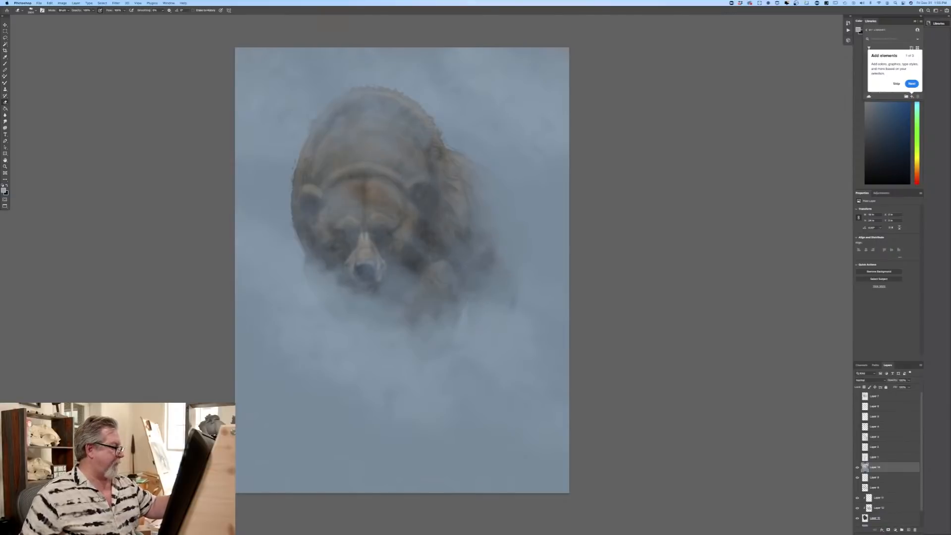
pyautogui.moveTo(325, 213)
pyautogui.mouseDown()
pyautogui.moveTo(309, 209)
pyautogui.moveTo(306, 193)
pyautogui.moveTo(368, 204)
pyautogui.mouseUp()
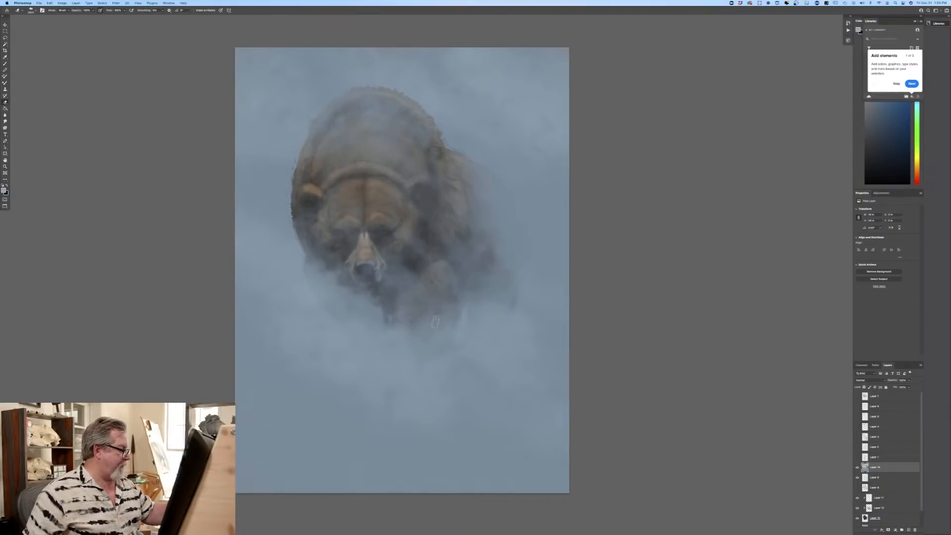
pyautogui.moveTo(308, 276)
pyautogui.mouseDown()
pyautogui.moveTo(345, 312)
pyautogui.moveTo(389, 331)
pyautogui.mouseUp()
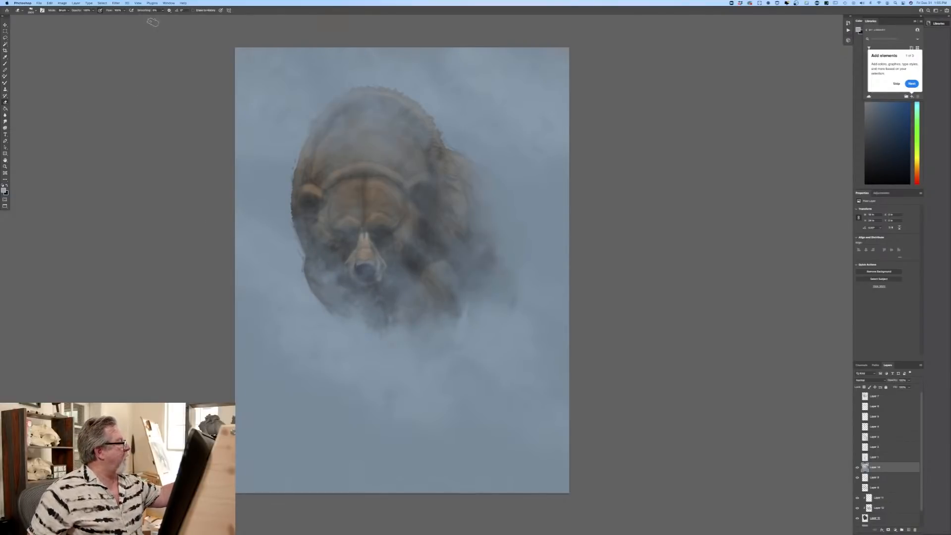
# Step: Erase more haze from the bear's flank, eyes, nose and lower chest
pyautogui.moveTo(465, 255); pyautogui.dragTo(481, 296)
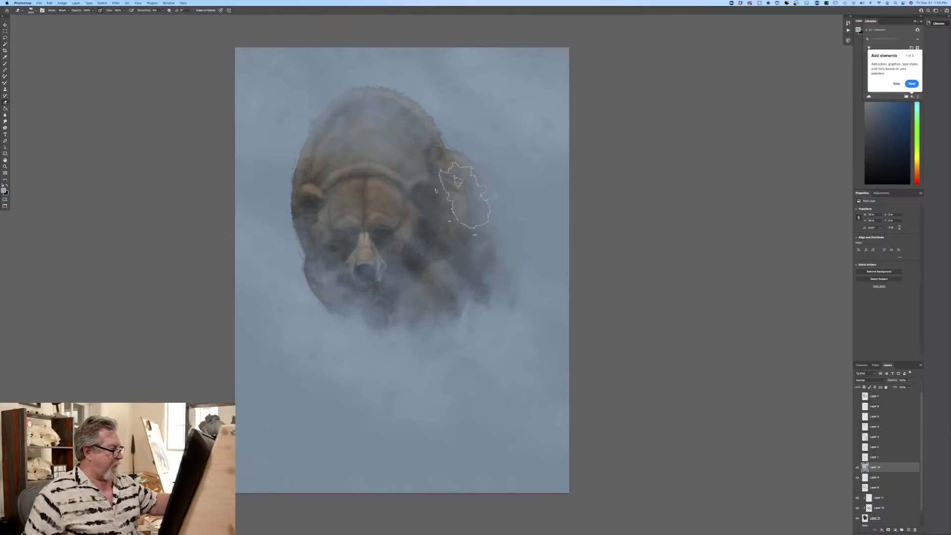
pyautogui.moveTo(464, 194); pyautogui.dragTo(505, 253)
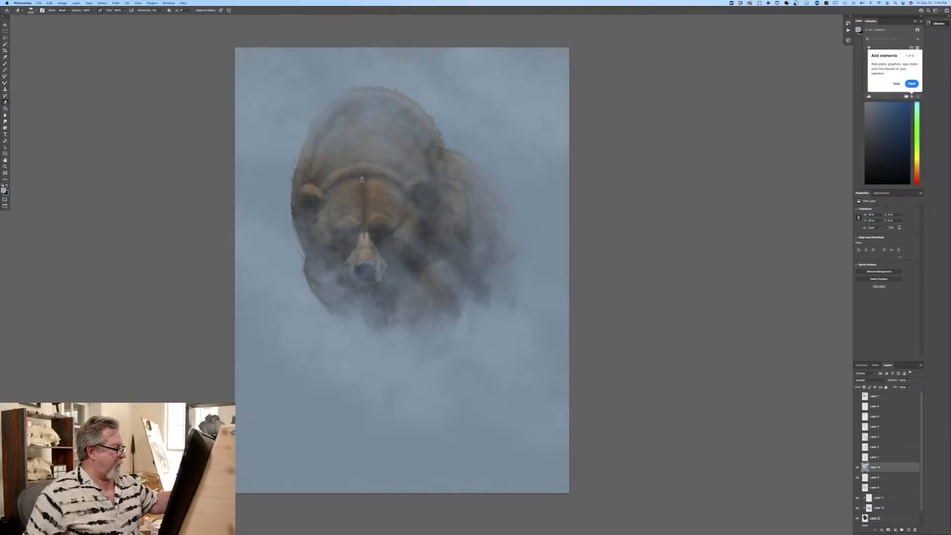
pyautogui.moveTo(347, 253)
pyautogui.mouseDown()
pyautogui.moveTo(325, 154)
pyautogui.moveTo(408, 210)
pyautogui.mouseUp()
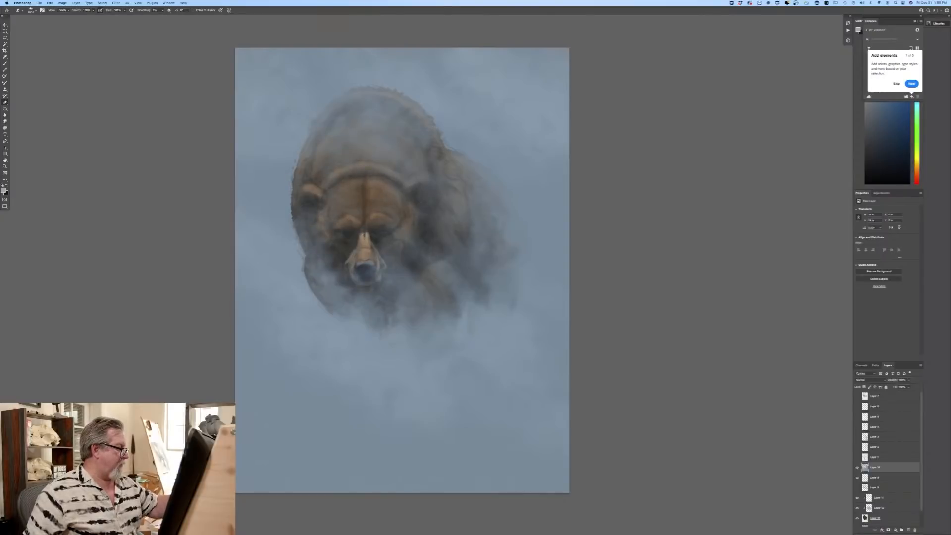
pyautogui.moveTo(418, 337)
pyautogui.mouseDown()
pyautogui.moveTo(351, 297)
pyautogui.moveTo(414, 352)
pyautogui.mouseUp()
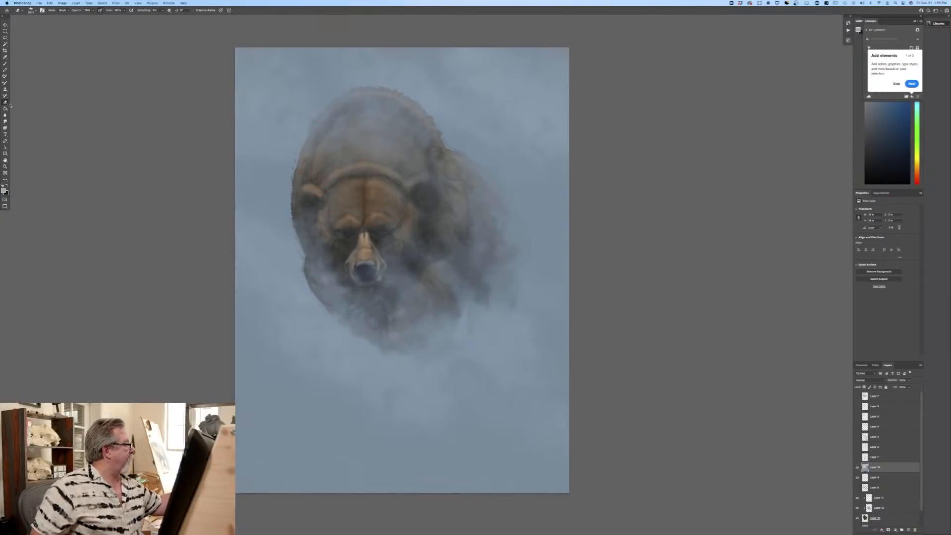
# Step: Switch the Eraser to the neighbouring sampled brush and erase haze from the face, legs, paws and hindquarters
pyautogui.click(31, 11)
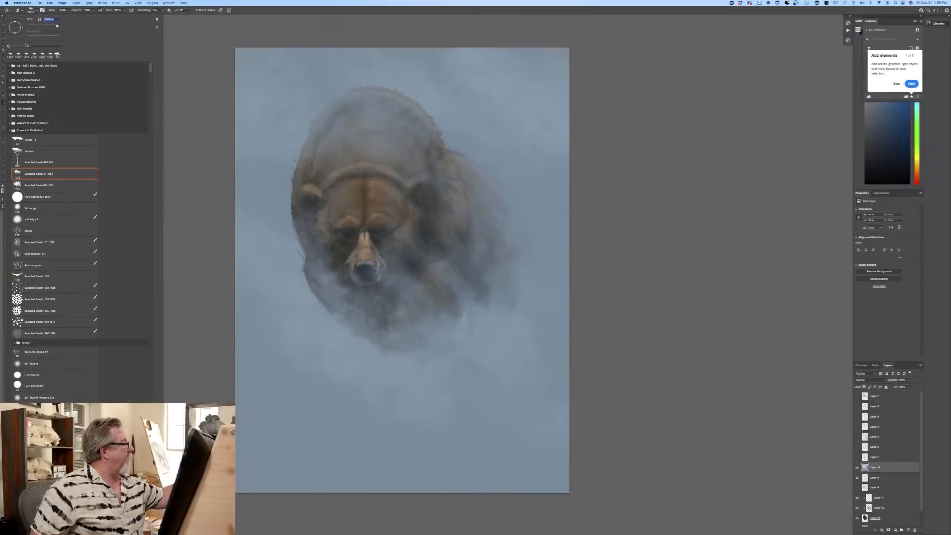
pyautogui.doubleClick(32, 188)
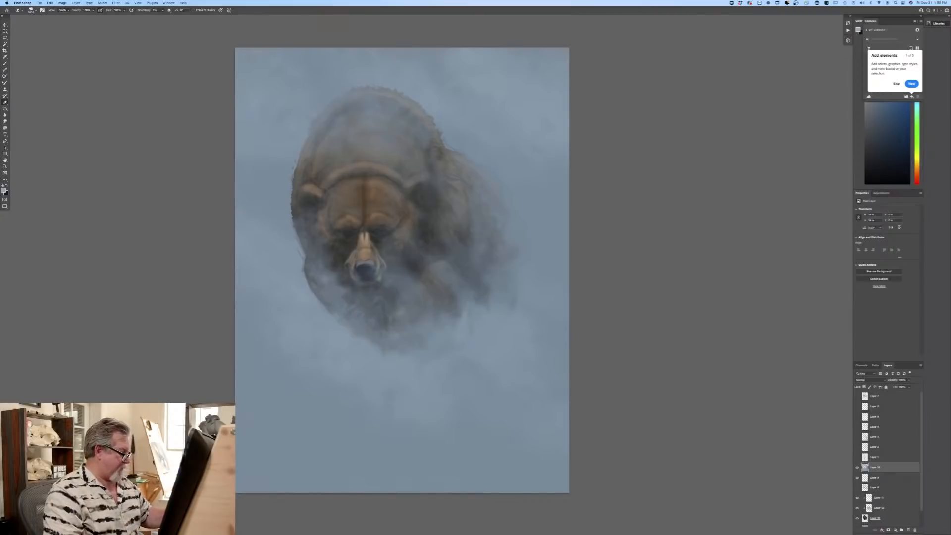
pyautogui.moveTo(396, 352)
pyautogui.mouseDown()
pyautogui.moveTo(362, 338)
pyautogui.moveTo(319, 243)
pyautogui.moveTo(408, 265)
pyautogui.moveTo(434, 228)
pyautogui.moveTo(488, 272)
pyautogui.mouseUp()
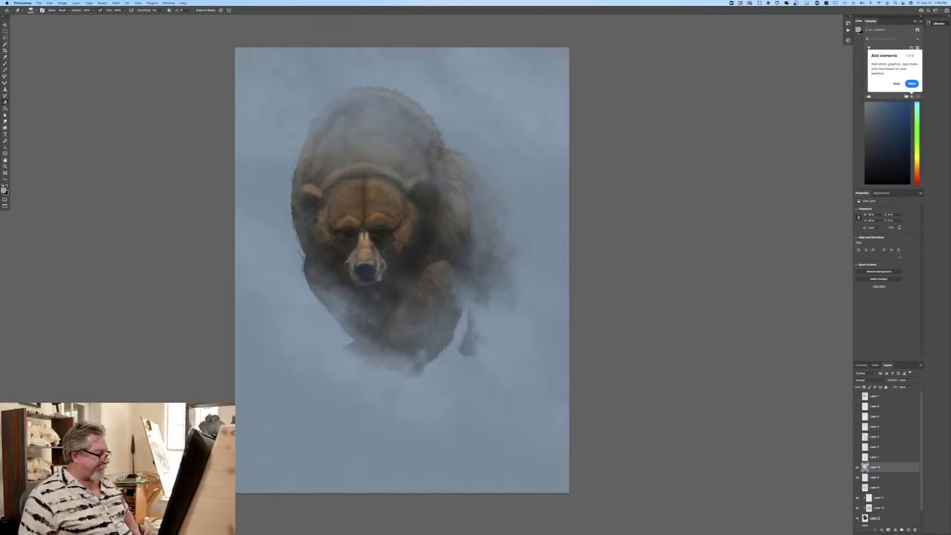
pyautogui.moveTo(496, 304)
pyautogui.mouseDown()
pyautogui.moveTo(430, 260)
pyautogui.moveTo(478, 272)
pyautogui.moveTo(385, 198)
pyautogui.moveTo(480, 247)
pyautogui.mouseUp()
pyautogui.moveTo(252, 151)
pyautogui.mouseDown()
pyautogui.moveTo(327, 163)
pyautogui.moveTo(342, 207)
pyautogui.moveTo(289, 216)
pyautogui.moveTo(290, 245)
pyautogui.moveTo(342, 302)
pyautogui.moveTo(372, 318)
pyautogui.moveTo(365, 388)
pyautogui.moveTo(386, 364)
pyautogui.mouseUp()
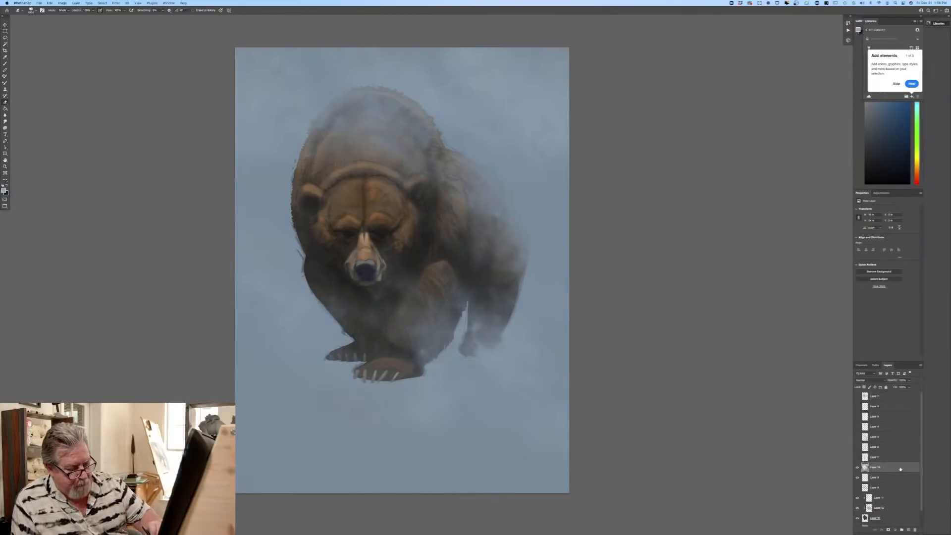
# Step: Delete the haze layer and add a new empty layer in its place
pyautogui.moveTo(900, 468); pyautogui.dragTo(914, 530)
pyautogui.click(908, 530)
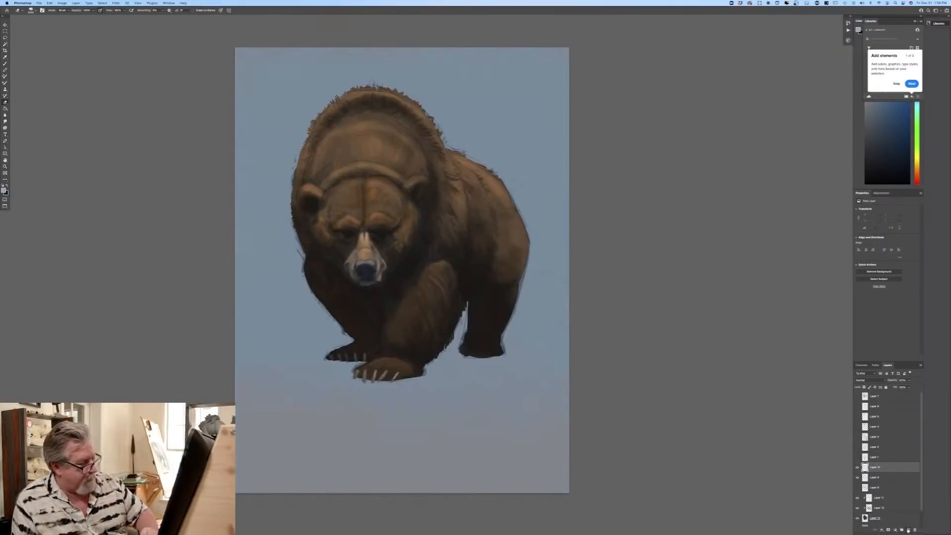
# Step: Switch the Eraser to the sampled brush listed just before the current one
pyautogui.click(8, 192)
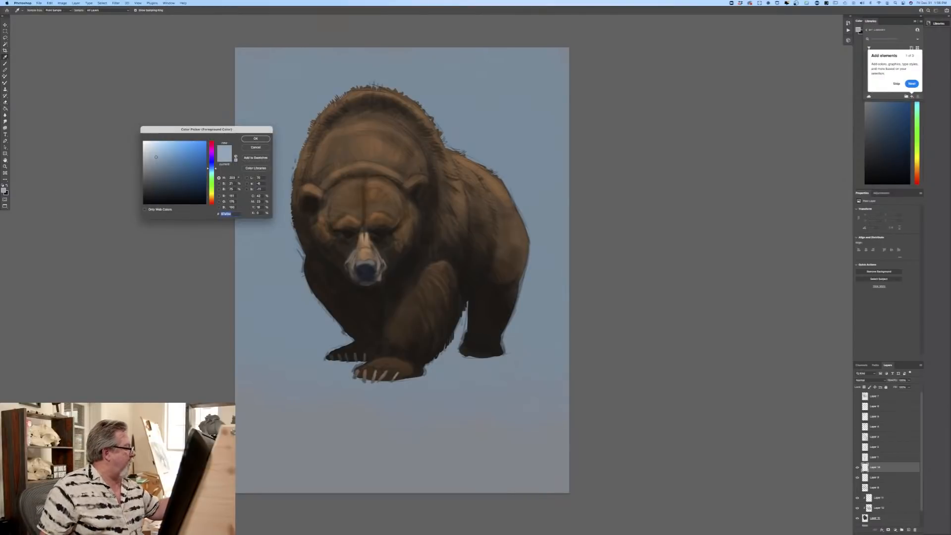
pyautogui.click(255, 147)
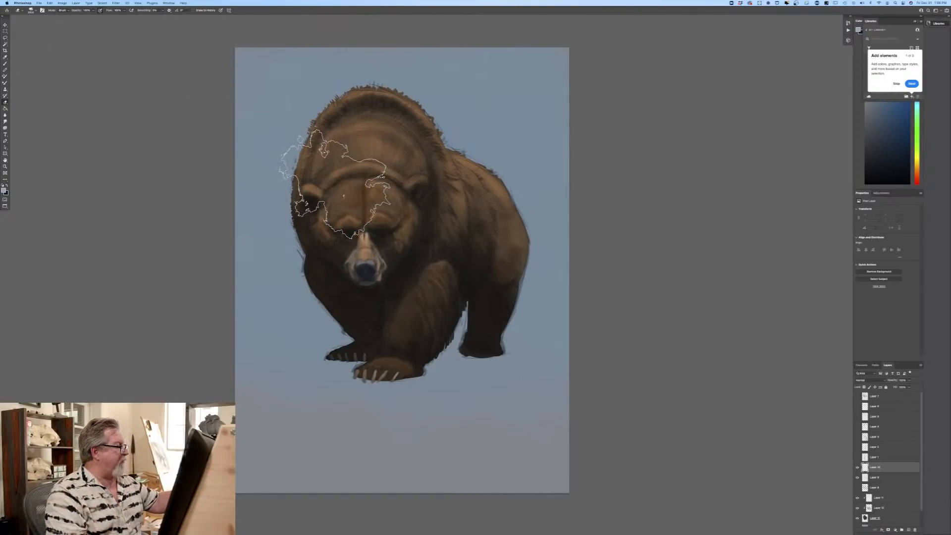
pyautogui.rightClick(46, 40)
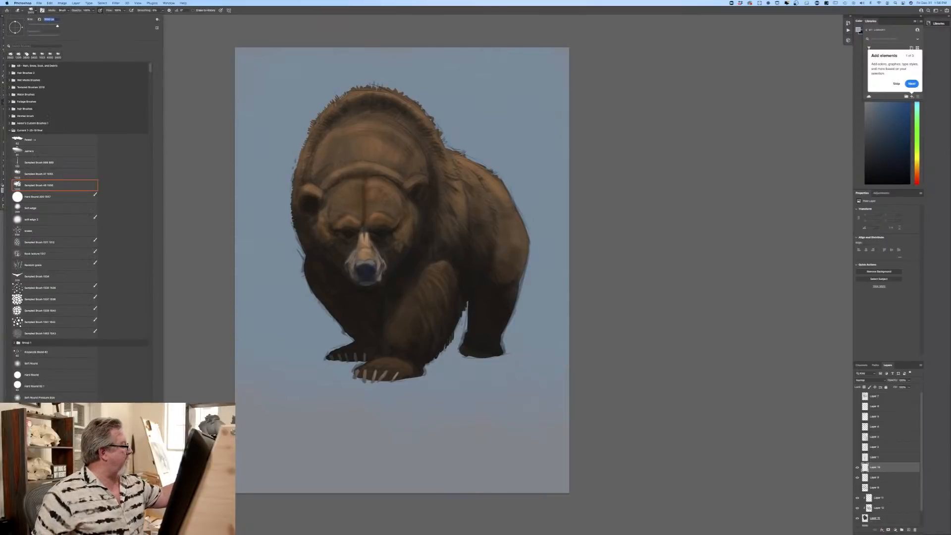
pyautogui.click(34, 173)
pyautogui.click(205, 188)
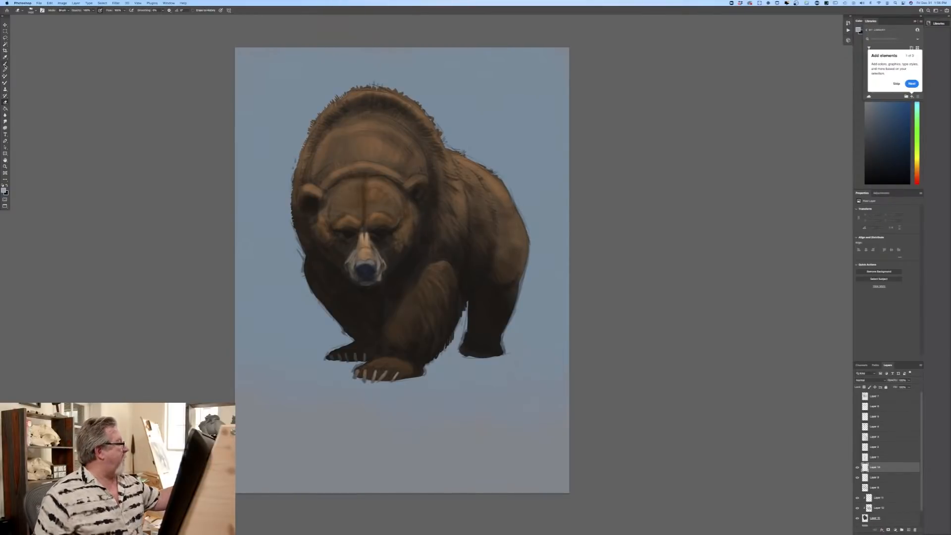
# Step: Paint pale blue haze with a smaller cloud-textured Brush over the bear's rump and the sky beside and above it
pyautogui.press('b')
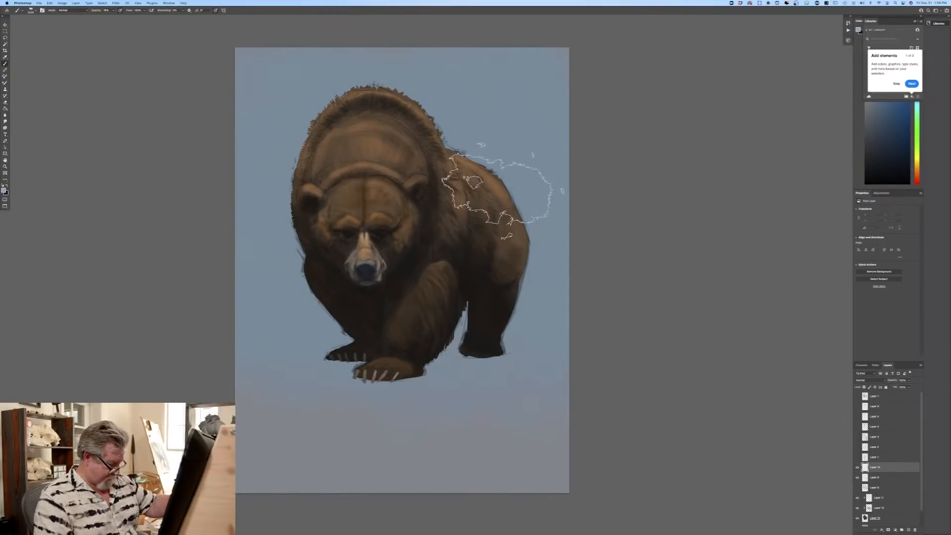
pyautogui.press('[')
pyautogui.moveTo(500, 181); pyautogui.dragTo(532, 240)
pyautogui.moveTo(540, 191); pyautogui.dragTo(483, 181)
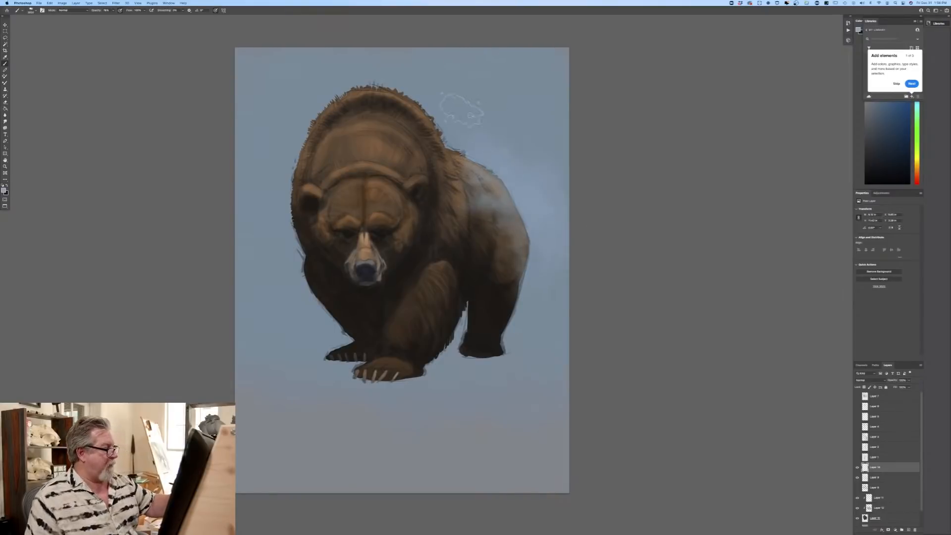
pyautogui.moveTo(537, 149); pyautogui.dragTo(488, 92)
pyautogui.moveTo(555, 107); pyautogui.dragTo(538, 74)
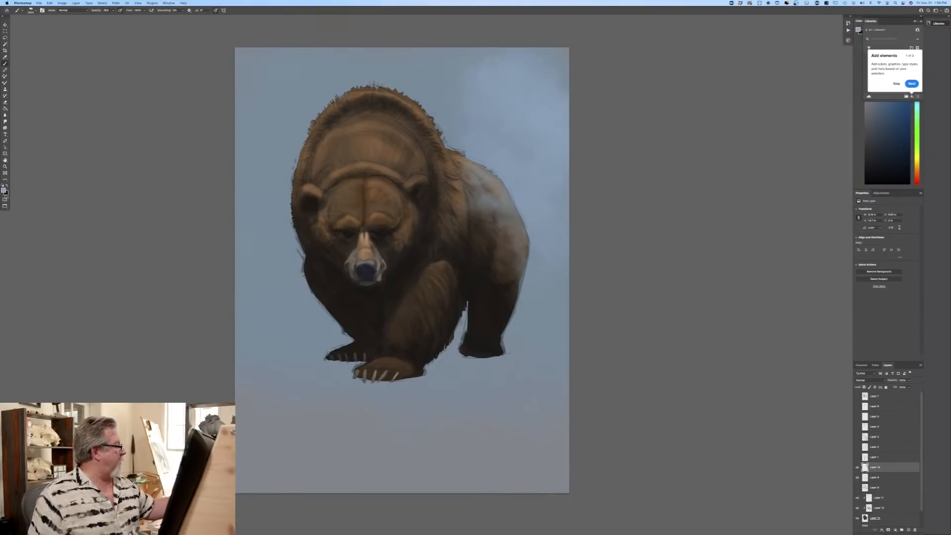
# Step: Choose a darker muted blue and paint haze over the top of the hump, the back and the adjoining sky
pyautogui.click(4, 191)
pyautogui.click(161, 163)
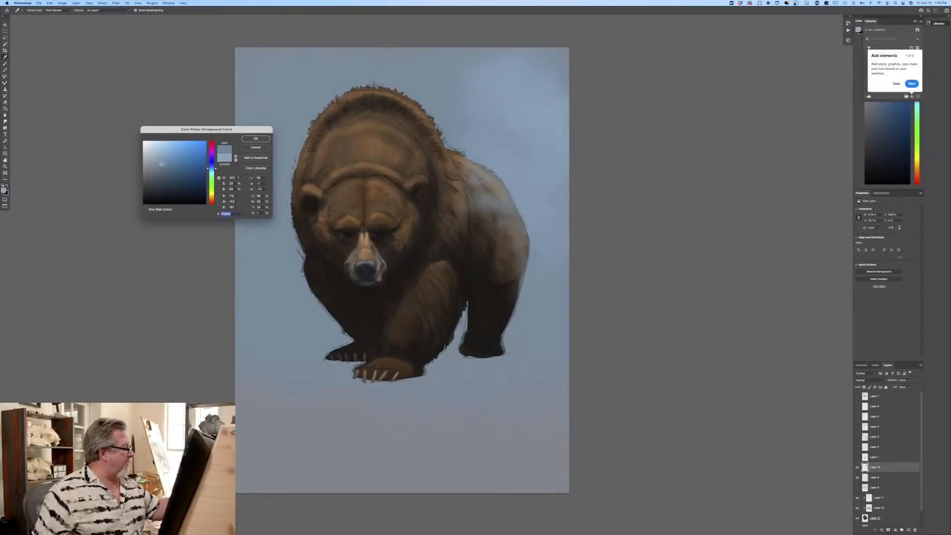
pyautogui.click(255, 139)
pyautogui.moveTo(421, 124)
pyautogui.mouseDown()
pyautogui.moveTo(404, 108)
pyautogui.moveTo(416, 118)
pyautogui.moveTo(370, 118)
pyautogui.moveTo(272, 82)
pyautogui.moveTo(261, 120)
pyautogui.mouseUp()
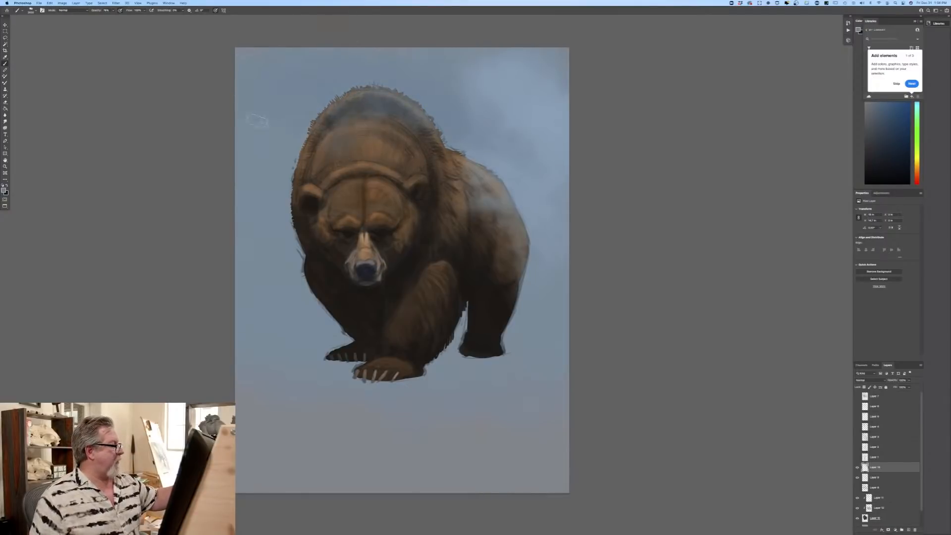
pyautogui.moveTo(436, 139); pyautogui.dragTo(515, 186)
pyautogui.moveTo(515, 149)
pyautogui.mouseDown()
pyautogui.moveTo(532, 110)
pyautogui.moveTo(570, 141)
pyautogui.mouseUp()
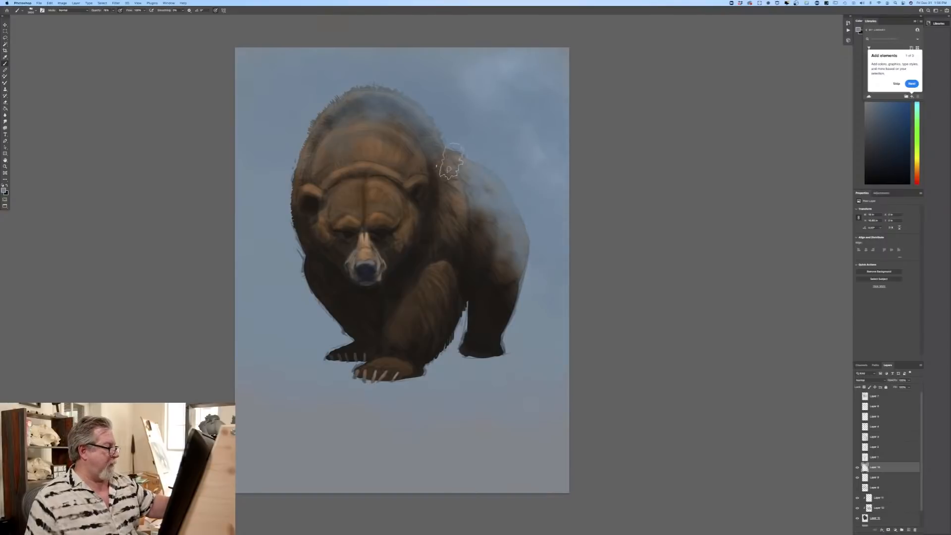
# Step: Cover the bear's flank, hind leg, front legs, paws and outer body edges with the muted blue haze
pyautogui.moveTo(476, 216)
pyautogui.mouseDown()
pyautogui.moveTo(483, 277)
pyautogui.moveTo(431, 251)
pyautogui.mouseUp()
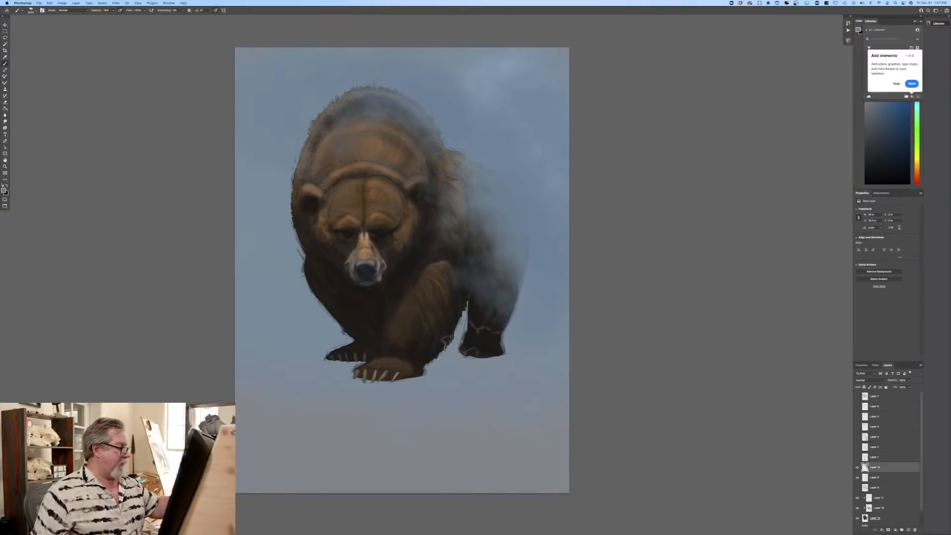
pyautogui.moveTo(485, 328)
pyautogui.mouseDown()
pyautogui.moveTo(401, 337)
pyautogui.moveTo(357, 354)
pyautogui.moveTo(379, 361)
pyautogui.moveTo(346, 342)
pyautogui.moveTo(364, 322)
pyautogui.moveTo(426, 342)
pyautogui.moveTo(298, 263)
pyautogui.moveTo(515, 314)
pyautogui.moveTo(471, 326)
pyautogui.moveTo(513, 294)
pyautogui.moveTo(501, 346)
pyautogui.mouseUp()
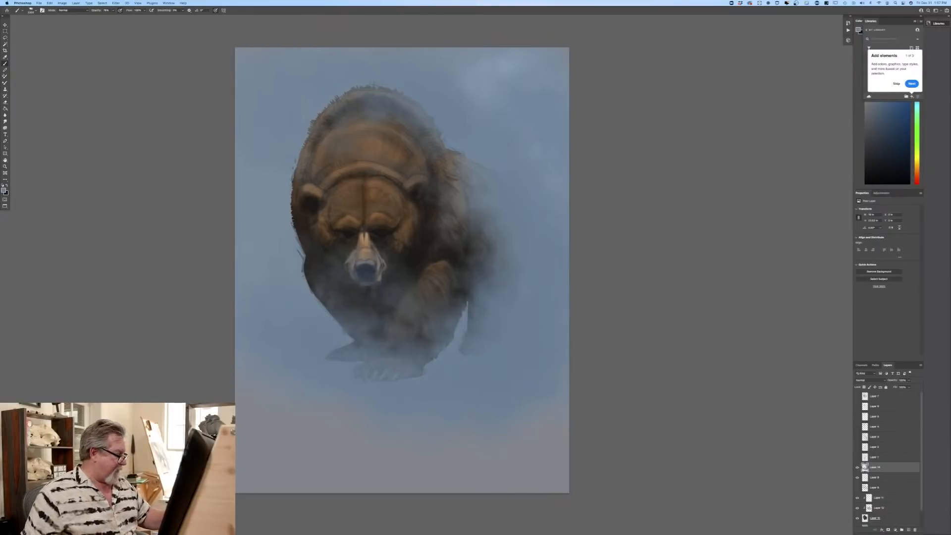
pyautogui.moveTo(426, 342)
pyautogui.mouseDown()
pyautogui.moveTo(388, 354)
pyautogui.moveTo(351, 350)
pyautogui.mouseUp()
pyautogui.moveTo(332, 303); pyautogui.dragTo(419, 320)
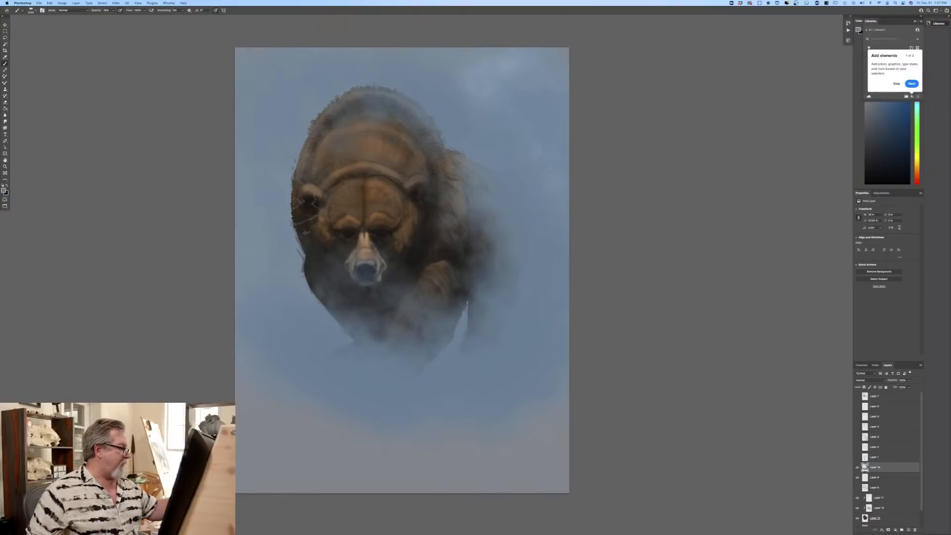
pyautogui.moveTo(307, 214)
pyautogui.mouseDown()
pyautogui.moveTo(329, 291)
pyautogui.moveTo(307, 260)
pyautogui.moveTo(320, 294)
pyautogui.moveTo(345, 311)
pyautogui.mouseUp()
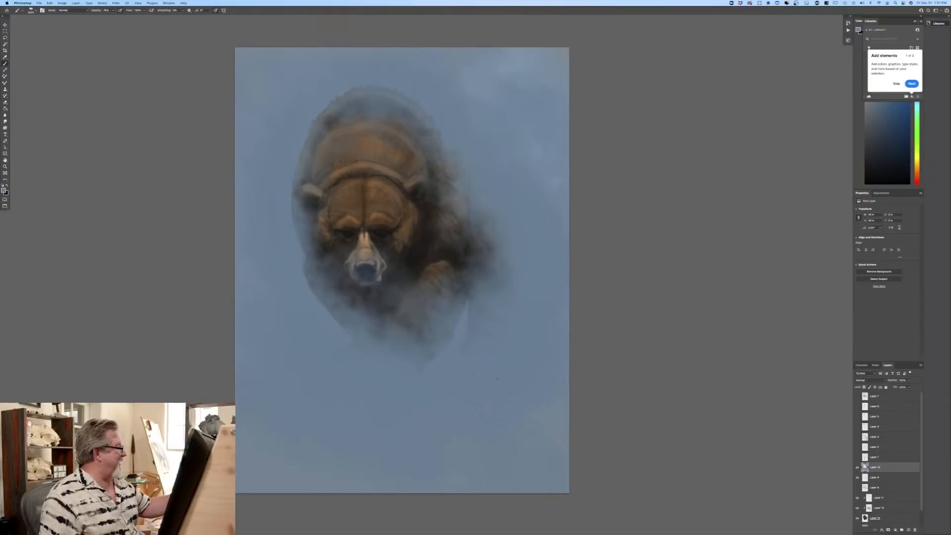
# Step: Choose a lighter blue and paint cloudy patches across the sky, foreground and the bear's outer edges
pyautogui.click(4, 190)
pyautogui.click(160, 159)
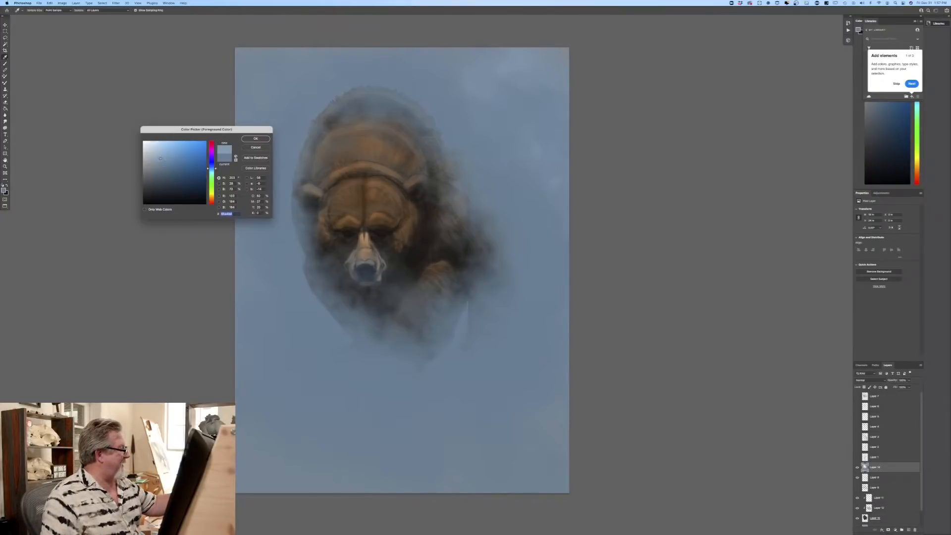
pyautogui.click(255, 138)
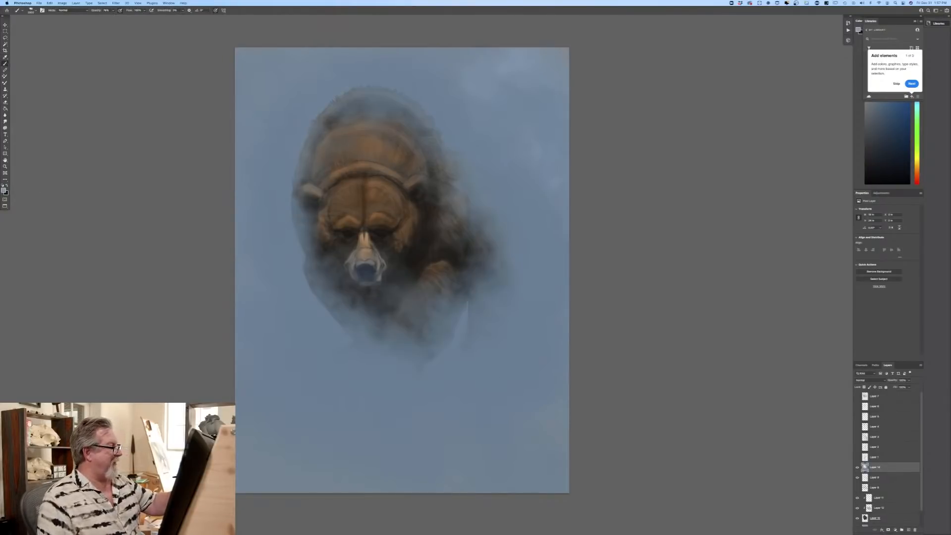
pyautogui.moveTo(554, 174)
pyautogui.mouseDown()
pyautogui.moveTo(376, 101)
pyautogui.moveTo(525, 163)
pyautogui.mouseUp()
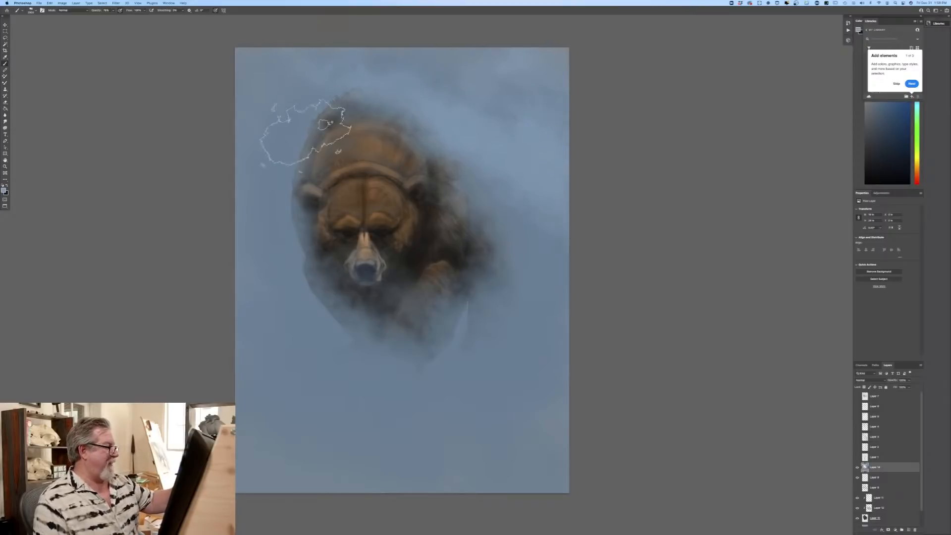
pyautogui.moveTo(406, 401)
pyautogui.mouseDown()
pyautogui.moveTo(237, 341)
pyautogui.moveTo(490, 406)
pyautogui.mouseUp()
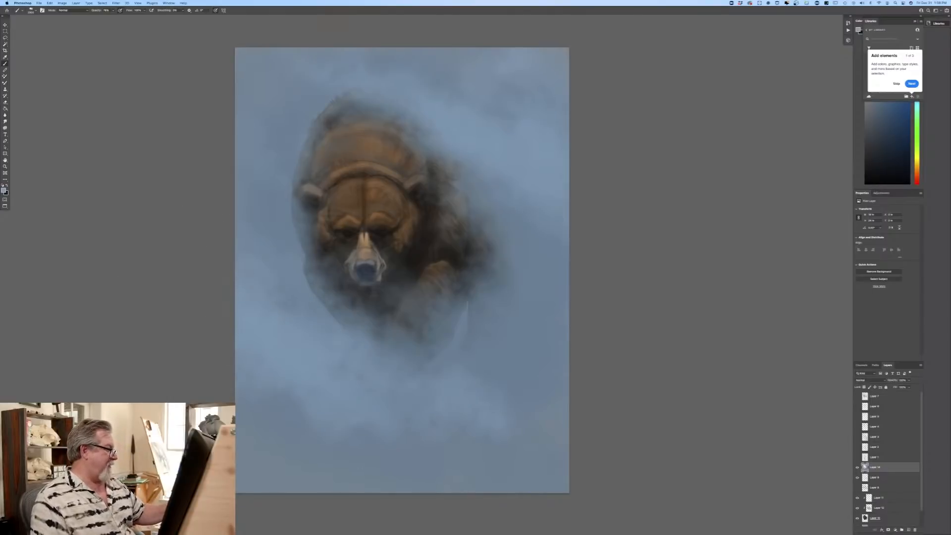
pyautogui.moveTo(487, 336)
pyautogui.mouseDown()
pyautogui.moveTo(564, 403)
pyautogui.moveTo(510, 346)
pyautogui.moveTo(446, 319)
pyautogui.moveTo(555, 426)
pyautogui.moveTo(530, 458)
pyautogui.mouseUp()
pyautogui.moveTo(248, 448)
pyautogui.mouseDown()
pyautogui.moveTo(274, 473)
pyautogui.moveTo(379, 473)
pyautogui.mouseUp()
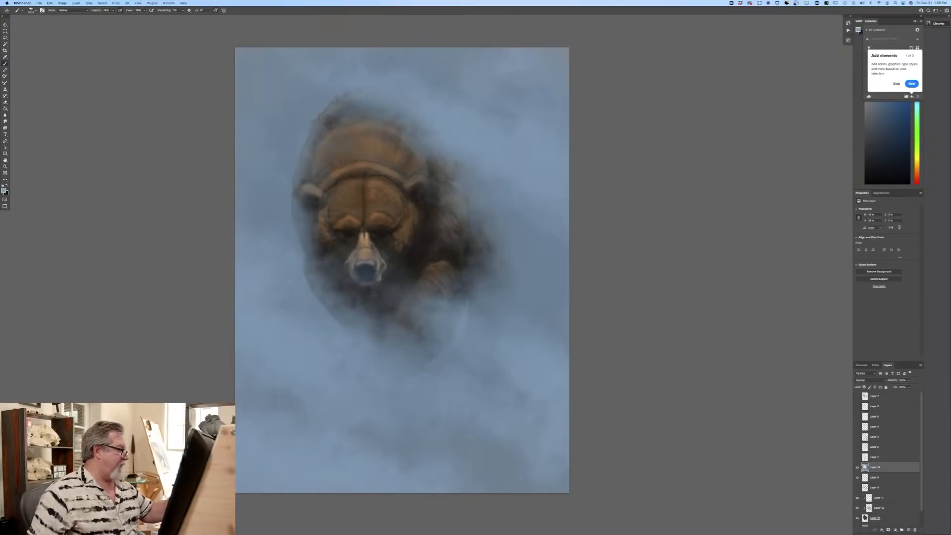
pyautogui.moveTo(310, 245); pyautogui.dragTo(320, 298)
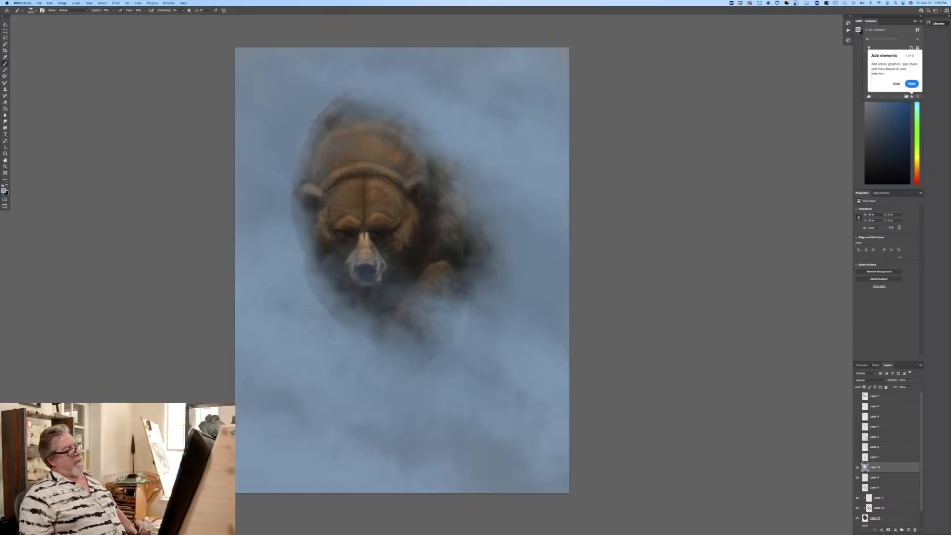
# Step: Reduce the haze layer's opacity to reveal more of the bear, and add a new empty layer above it
pyautogui.moveTo(908, 382); pyautogui.dragTo(901, 388)
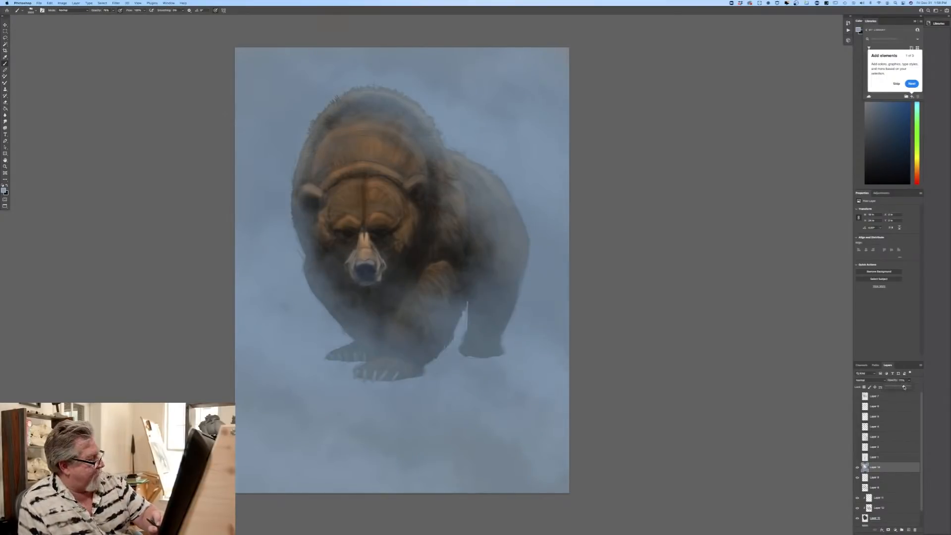
pyautogui.moveTo(905, 387); pyautogui.dragTo(904, 388)
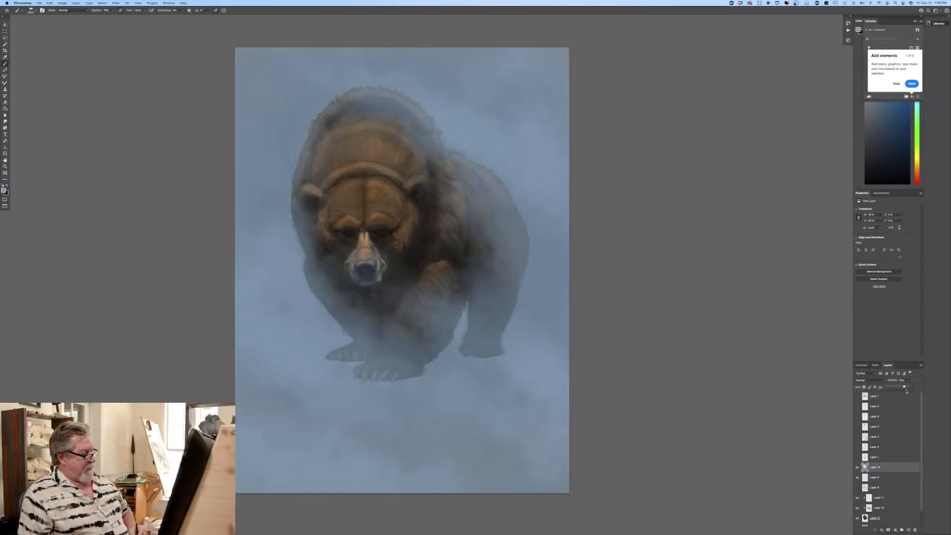
pyautogui.click(907, 529)
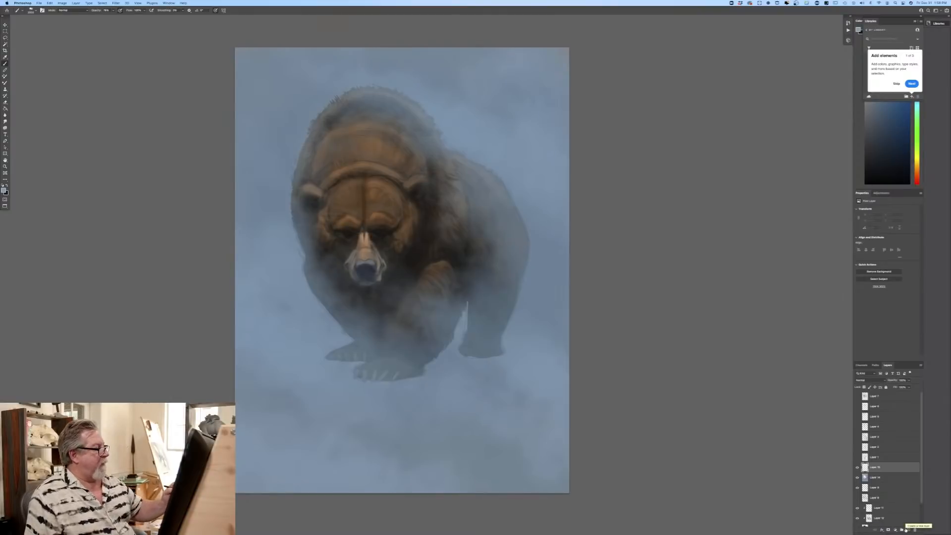
# Step: Thicken the haze on the new layer over the rump, hind leg, hump and shoulder, enlarging the brush partway
pyautogui.click(562, 213)
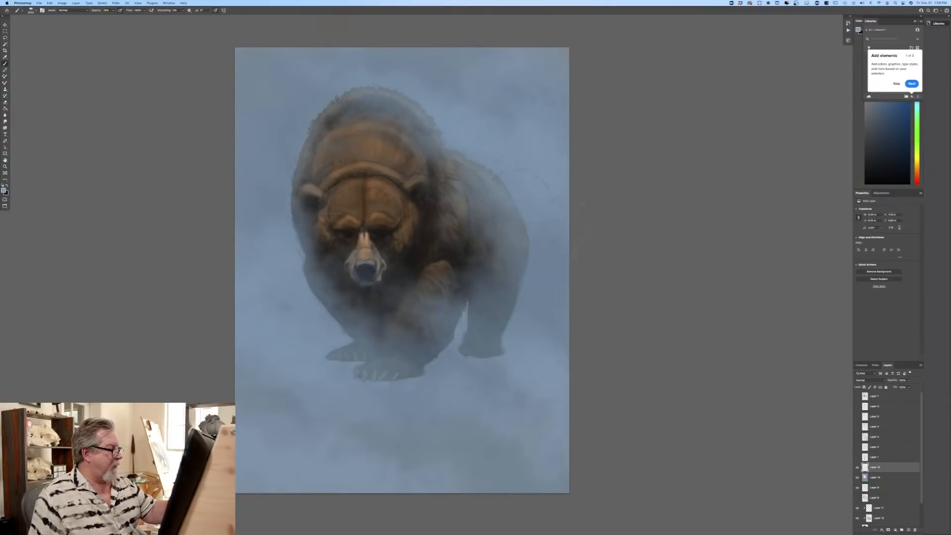
pyautogui.moveTo(499, 225)
pyautogui.mouseDown()
pyautogui.moveTo(441, 208)
pyautogui.moveTo(519, 293)
pyautogui.moveTo(467, 268)
pyautogui.moveTo(500, 320)
pyautogui.moveTo(485, 347)
pyautogui.moveTo(384, 360)
pyautogui.moveTo(343, 353)
pyautogui.mouseUp()
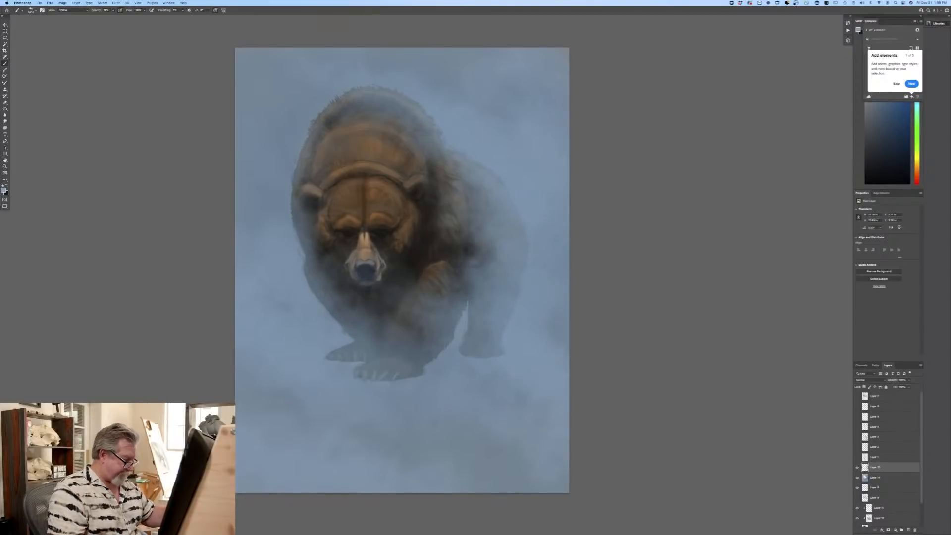
pyautogui.press(']')
pyautogui.press(']')
pyautogui.press(']')
pyautogui.press(']')
pyautogui.moveTo(364, 149); pyautogui.dragTo(397, 196)
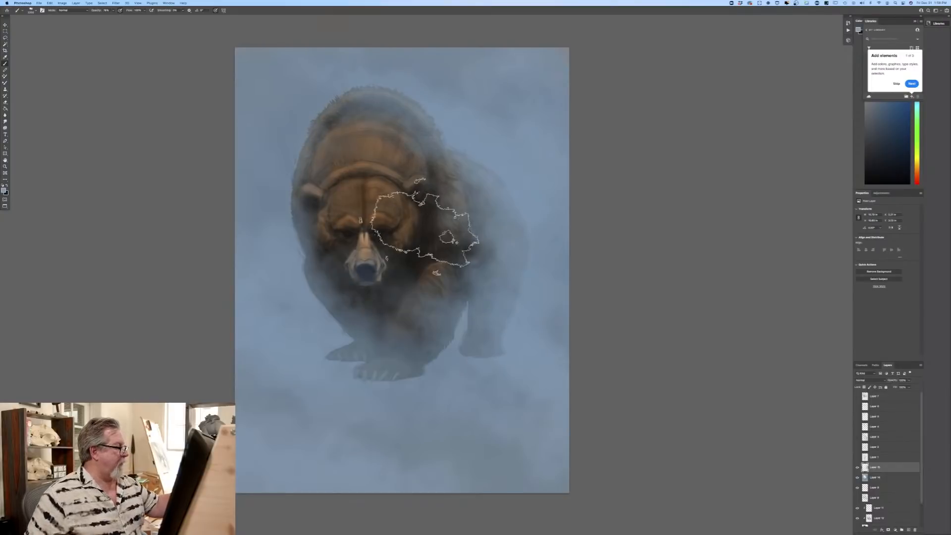
pyautogui.press('super+z')
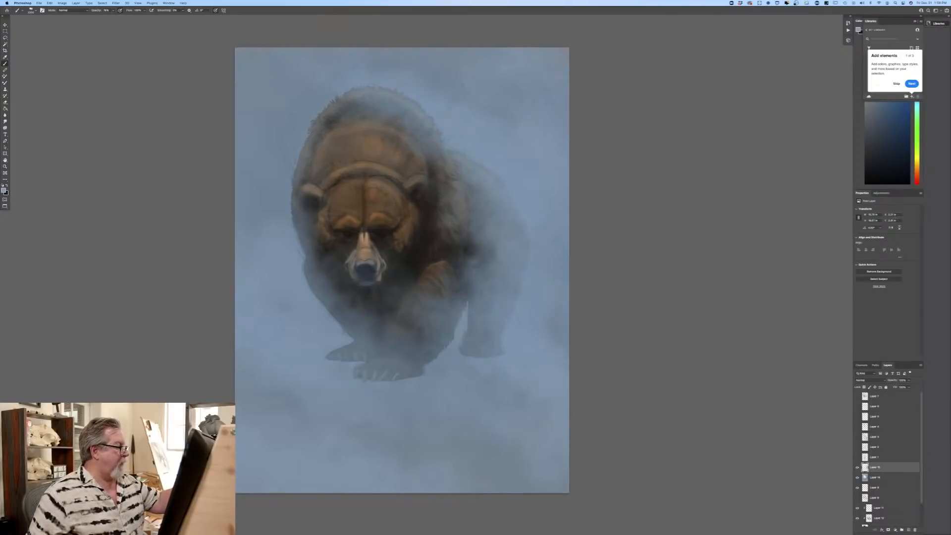
pyautogui.moveTo(342, 117)
pyautogui.mouseDown()
pyautogui.moveTo(391, 141)
pyautogui.moveTo(366, 146)
pyautogui.mouseUp()
pyautogui.moveTo(432, 152); pyautogui.dragTo(455, 177)
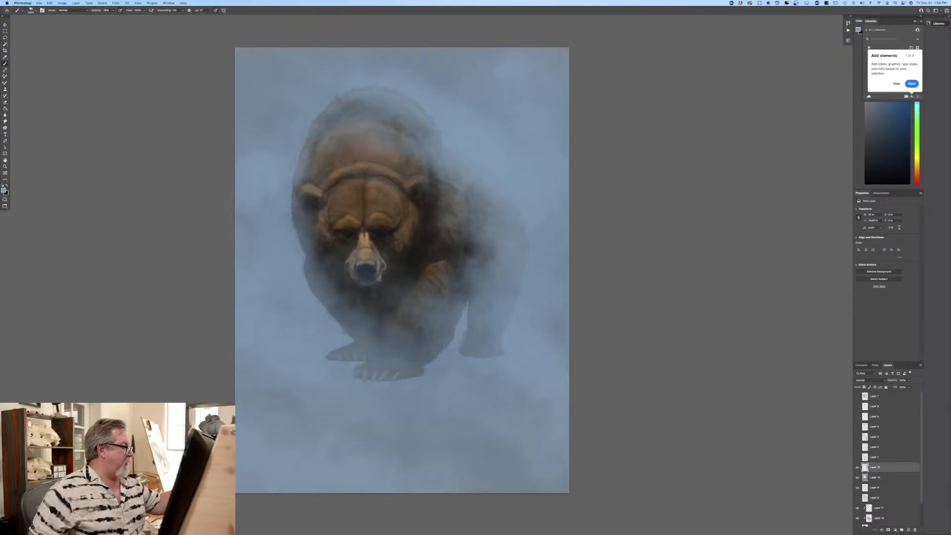
# Step: Build up haze over the paws and foreground, adding lighter blue strokes along the ground and the bear's outer flank
pyautogui.moveTo(342, 354)
pyautogui.mouseDown()
pyautogui.moveTo(389, 371)
pyautogui.moveTo(347, 364)
pyautogui.moveTo(419, 368)
pyautogui.moveTo(369, 337)
pyautogui.moveTo(426, 339)
pyautogui.moveTo(430, 315)
pyautogui.mouseUp()
pyautogui.moveTo(288, 399); pyautogui.dragTo(480, 463)
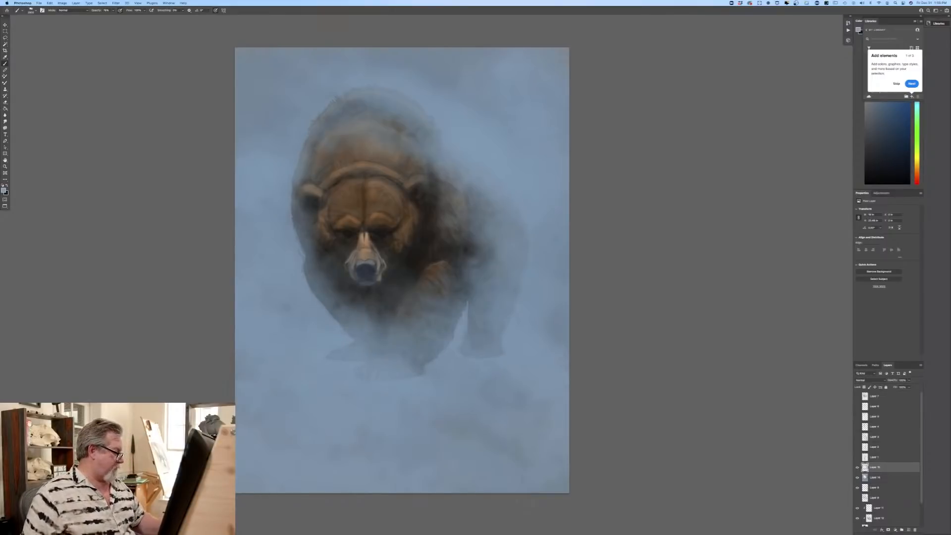
pyautogui.click(4, 190)
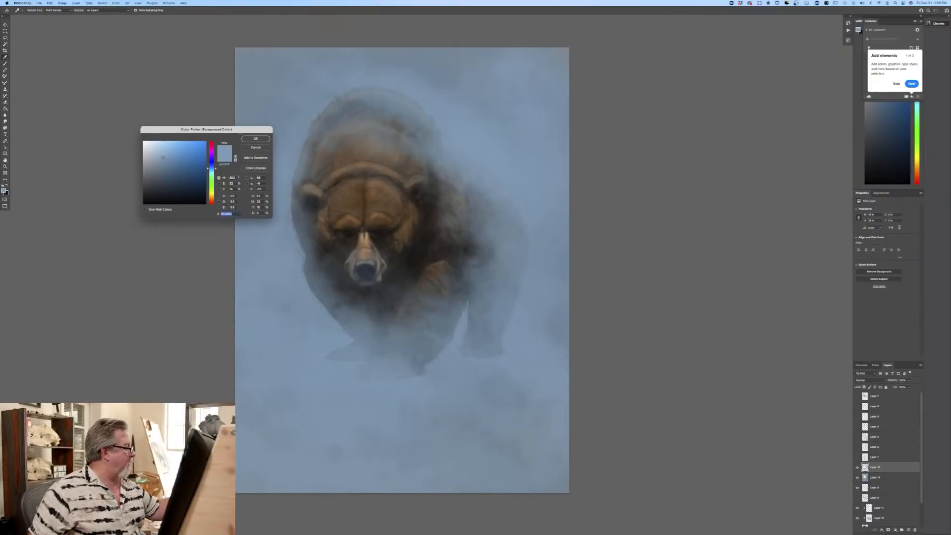
pyautogui.click(256, 138)
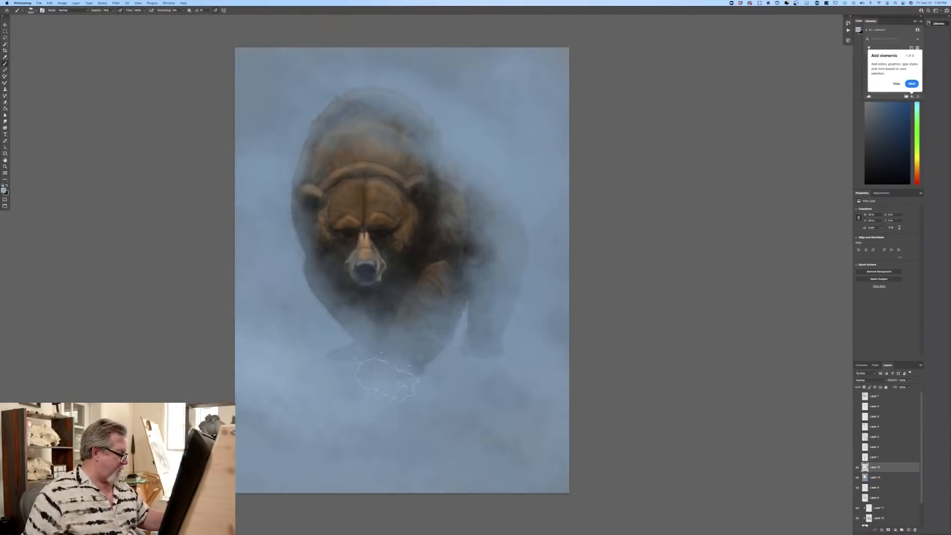
pyautogui.moveTo(386, 378)
pyautogui.mouseDown()
pyautogui.moveTo(430, 351)
pyautogui.moveTo(532, 421)
pyautogui.moveTo(597, 436)
pyautogui.mouseUp()
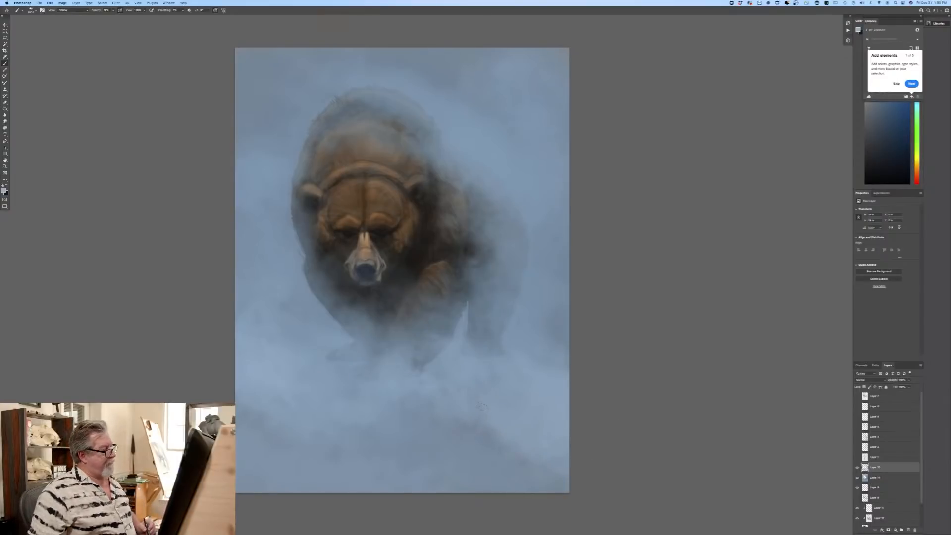
pyautogui.moveTo(292, 285)
pyautogui.mouseDown()
pyautogui.moveTo(313, 287)
pyautogui.moveTo(298, 270)
pyautogui.mouseUp()
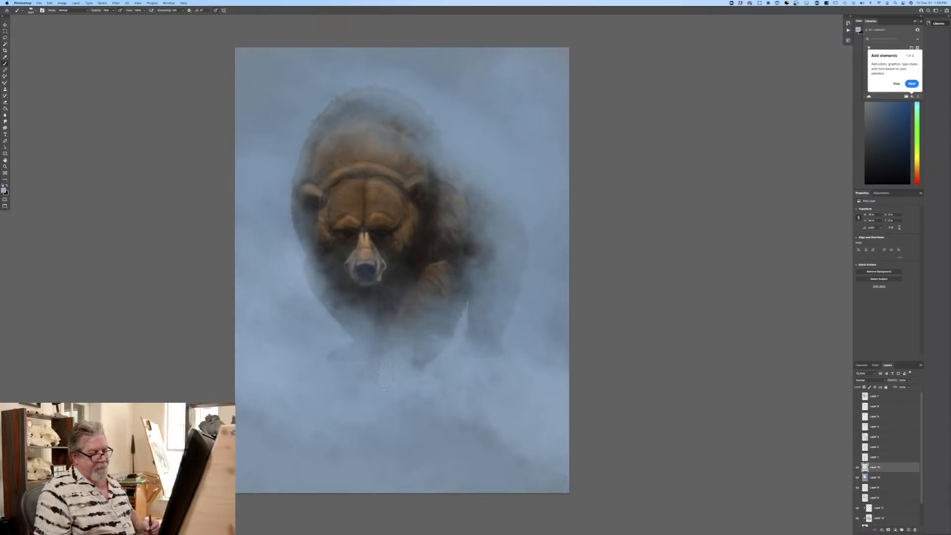
# Step: Add a new layer above the bear's clipped shading layers, beneath the haze, and set its blend mode to Normal
pyautogui.scroll(-2, 919, 480)
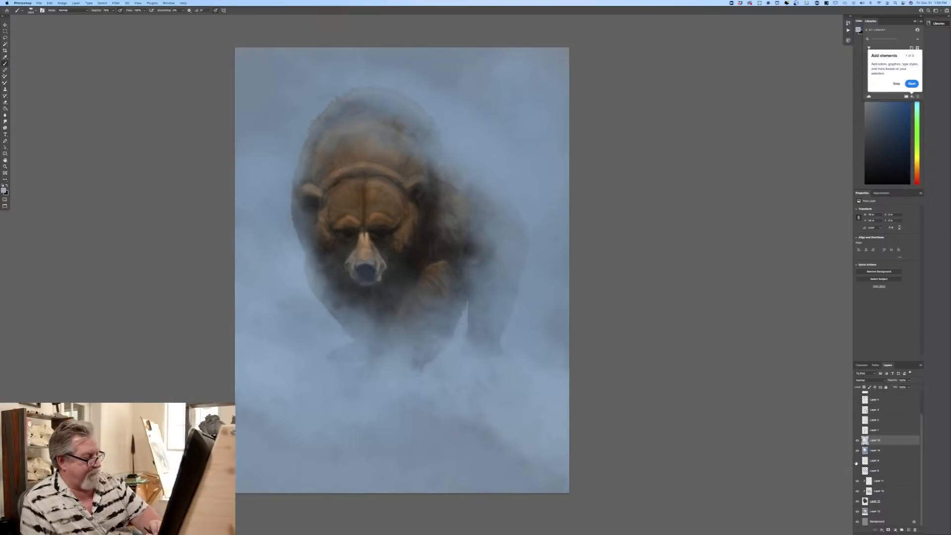
pyautogui.press('super+equal')
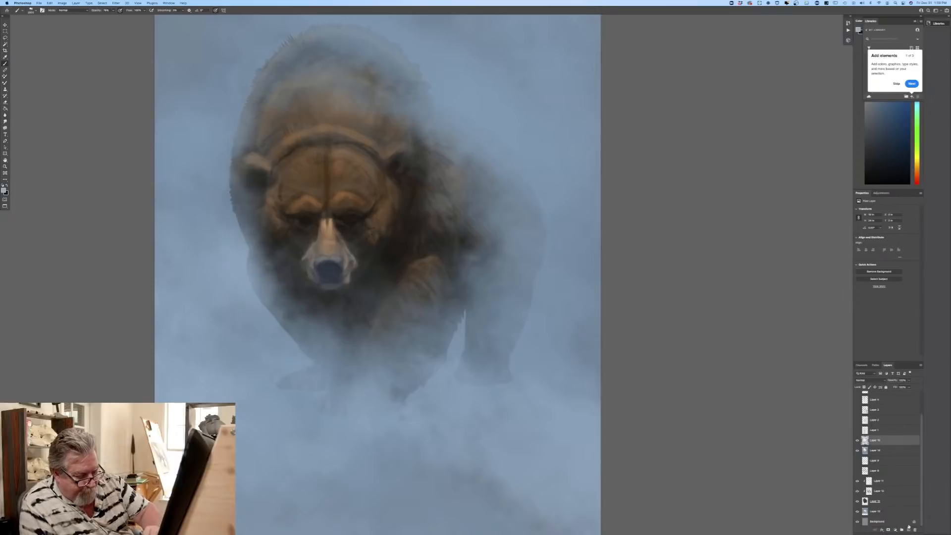
pyautogui.moveTo(887, 483); pyautogui.dragTo(886, 483)
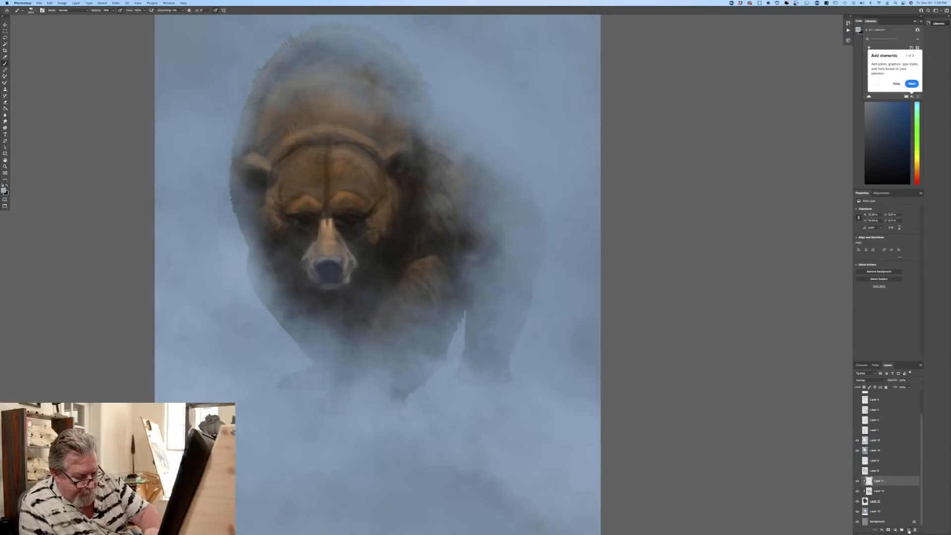
pyautogui.click(864, 380)
pyautogui.click(855, 398)
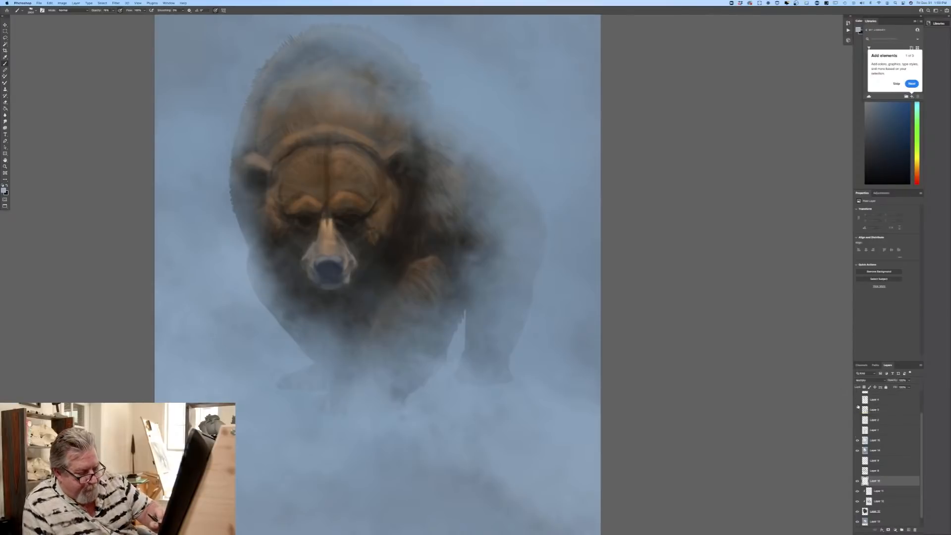
pyautogui.click(857, 381)
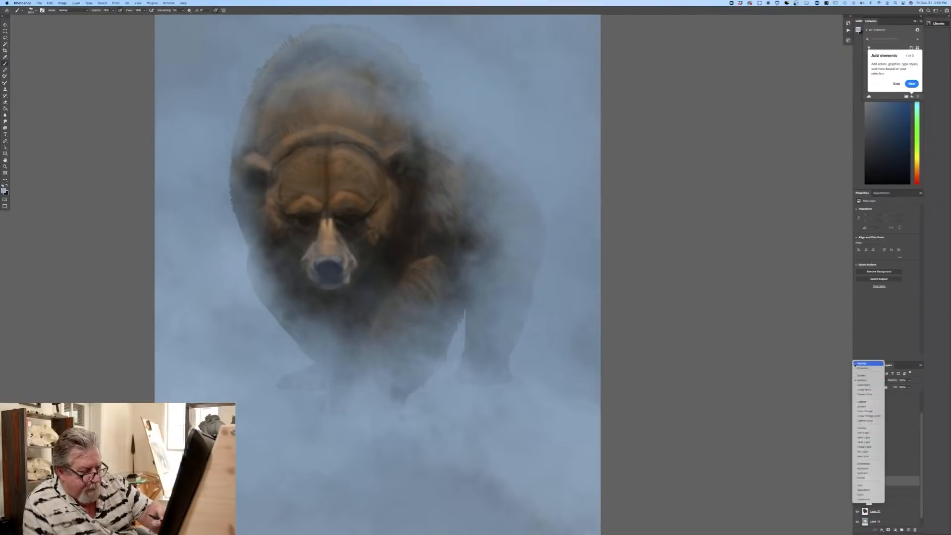
pyautogui.click(855, 366)
# Step: Sample a tan brown from the bear's brow as the painting color and choose a different brush for fur detail
pyautogui.click(4, 190)
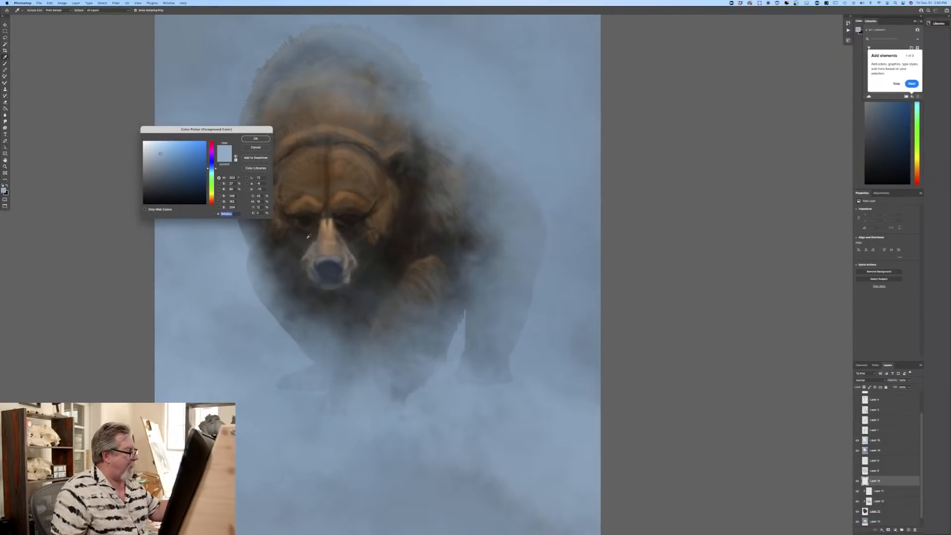
pyautogui.click(342, 196)
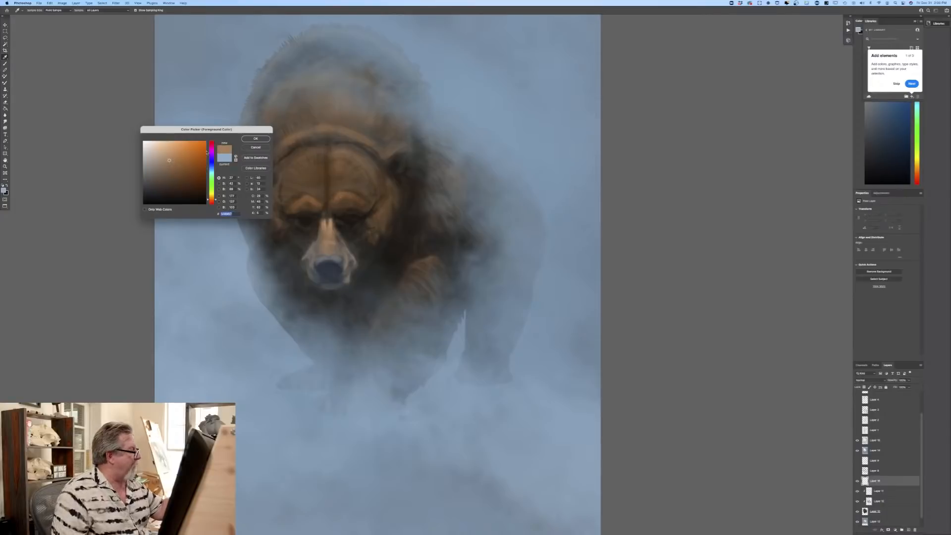
pyautogui.press('Return')
pyautogui.rightClick(33, 112)
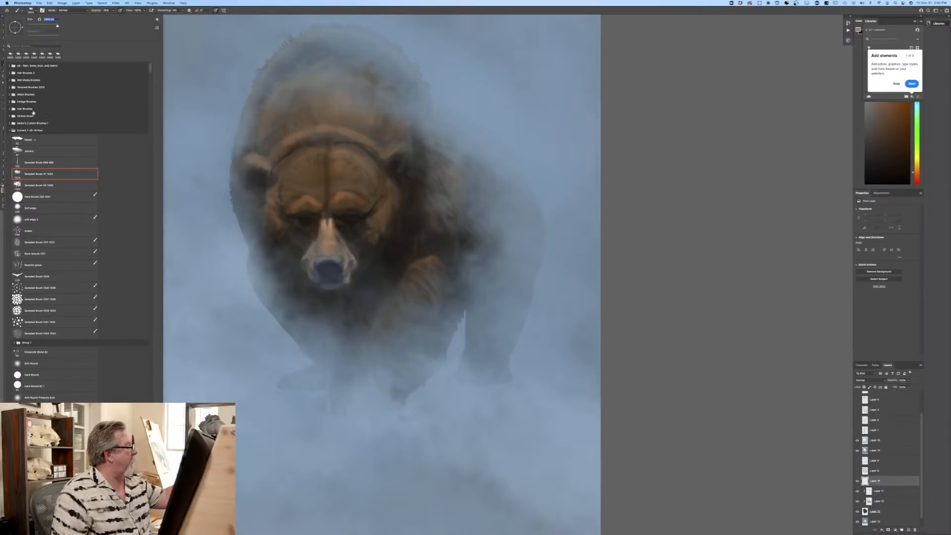
pyautogui.click(30, 142)
pyautogui.press('Return')
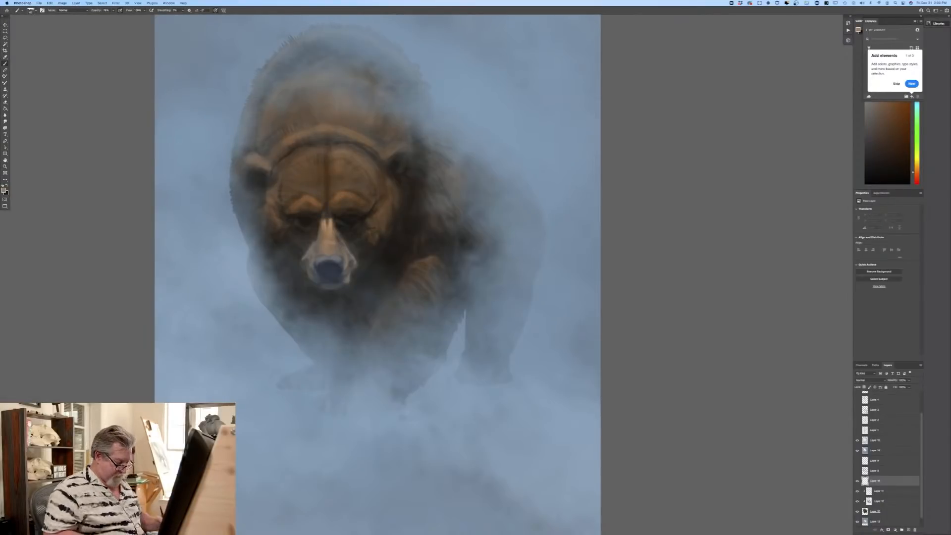
# Step: Paint fine tan fur highlights along both of the bear's brows
pyautogui.press('super+plus')
pyautogui.moveTo(210, 399); pyautogui.dragTo(361, 422)
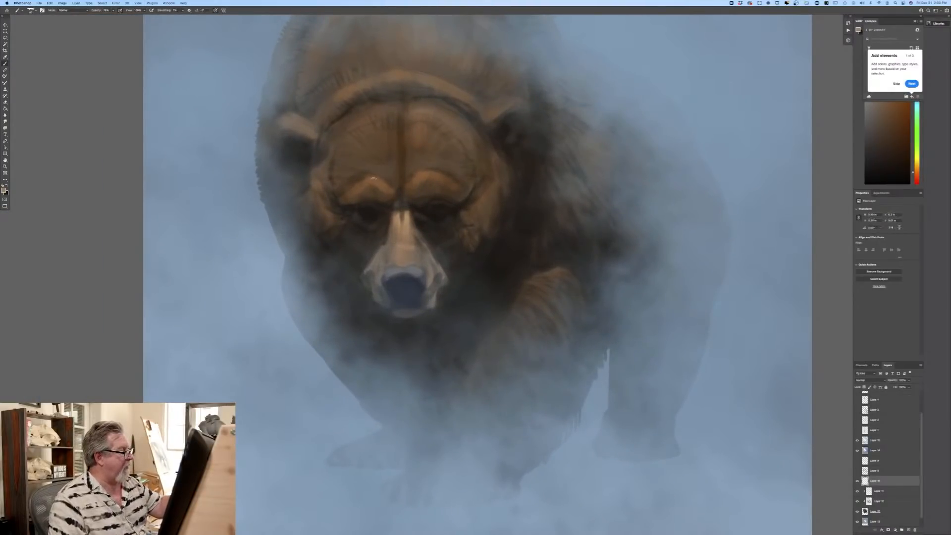
pyautogui.moveTo(377, 182); pyautogui.dragTo(361, 184)
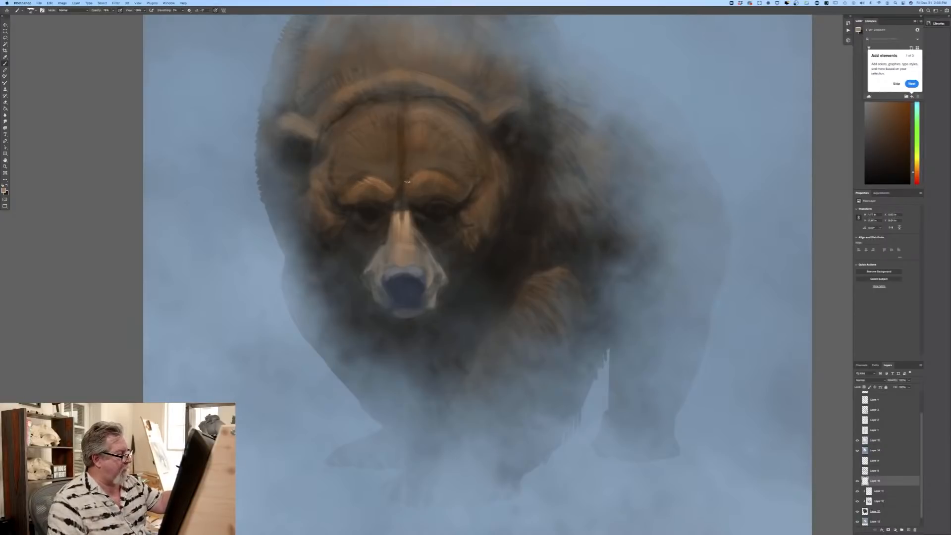
pyautogui.moveTo(407, 182)
pyautogui.mouseDown()
pyautogui.moveTo(407, 191)
pyautogui.moveTo(388, 185)
pyautogui.moveTo(424, 171)
pyautogui.moveTo(447, 176)
pyautogui.moveTo(438, 175)
pyautogui.mouseUp()
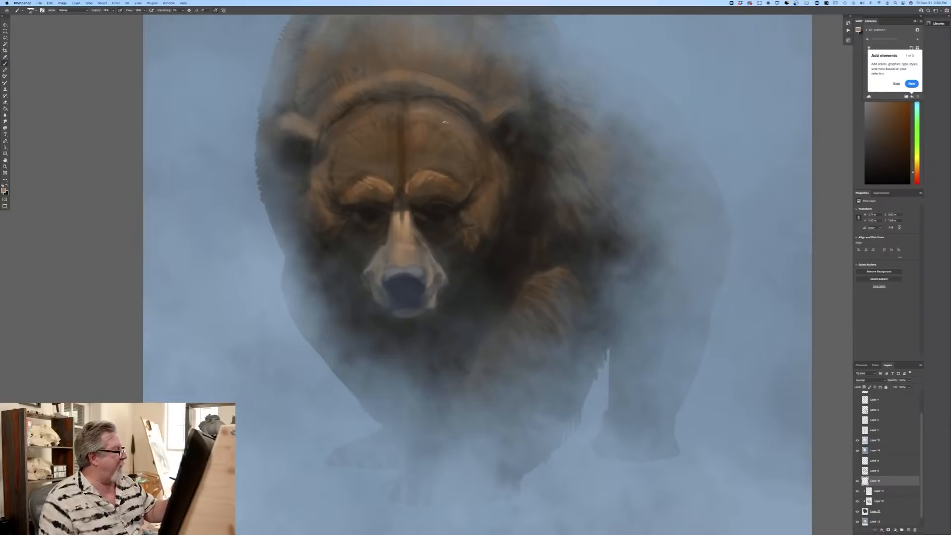
# Step: Choose a darker brown and paint short fur strokes down the cheeks and outer edges of the bear's face
pyautogui.click(4, 190)
pyautogui.click(170, 168)
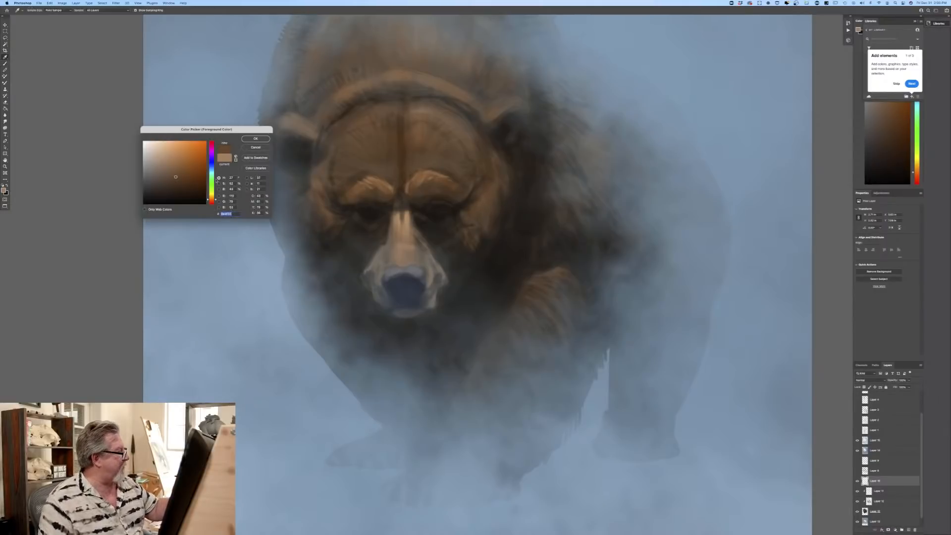
pyautogui.click(255, 139)
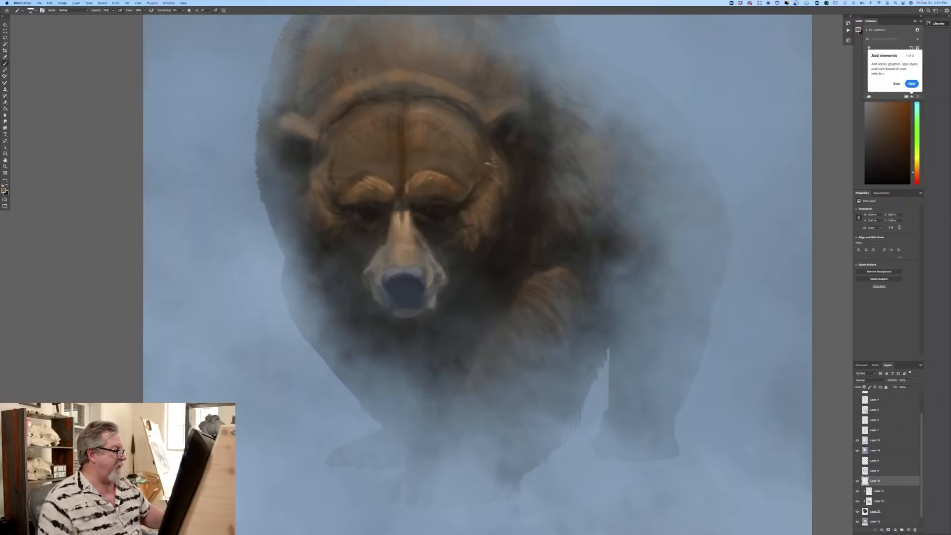
pyautogui.moveTo(335, 222); pyautogui.dragTo(327, 229)
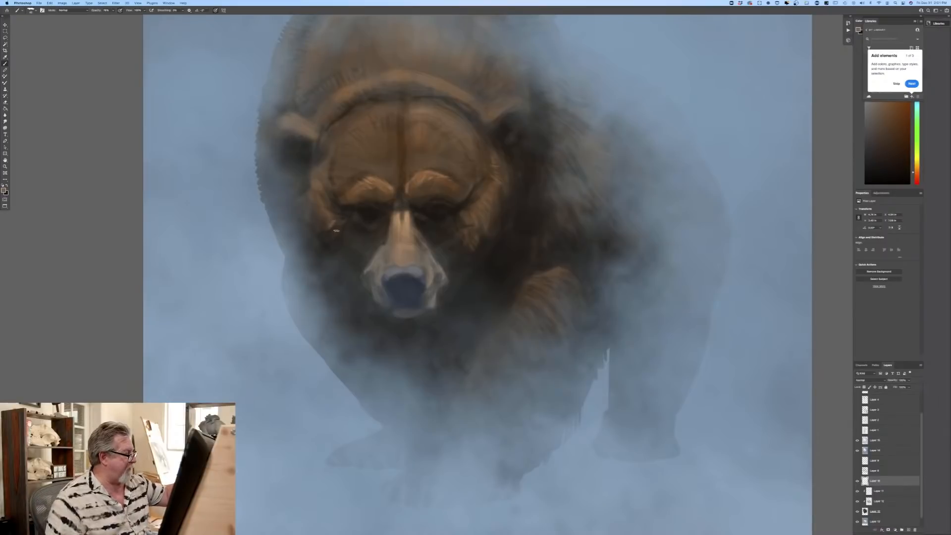
pyautogui.moveTo(341, 228)
pyautogui.mouseDown()
pyautogui.moveTo(332, 235)
pyautogui.moveTo(317, 216)
pyautogui.mouseUp()
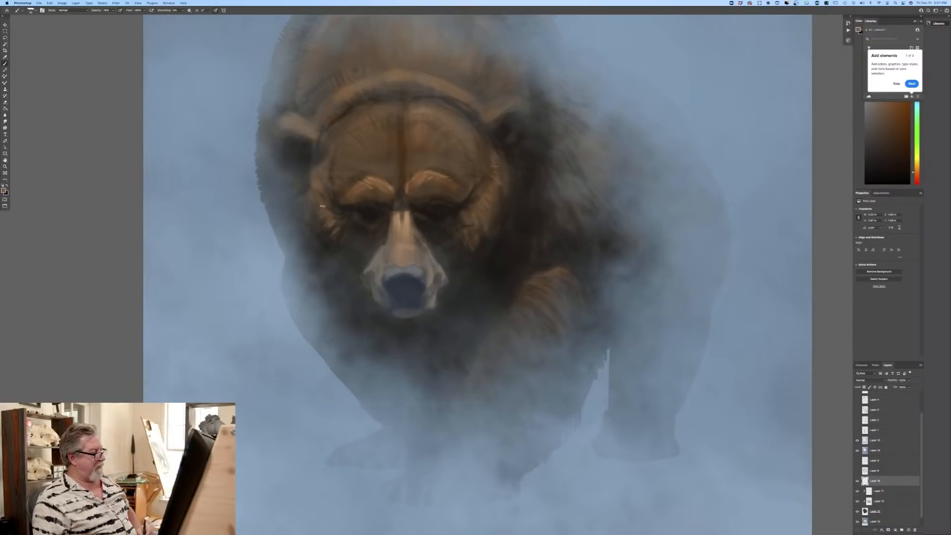
# Step: Choose a muted blue-grey and paint highlights around the upper rim and sides of the bear's nose
pyautogui.click(3, 190)
pyautogui.click(212, 165)
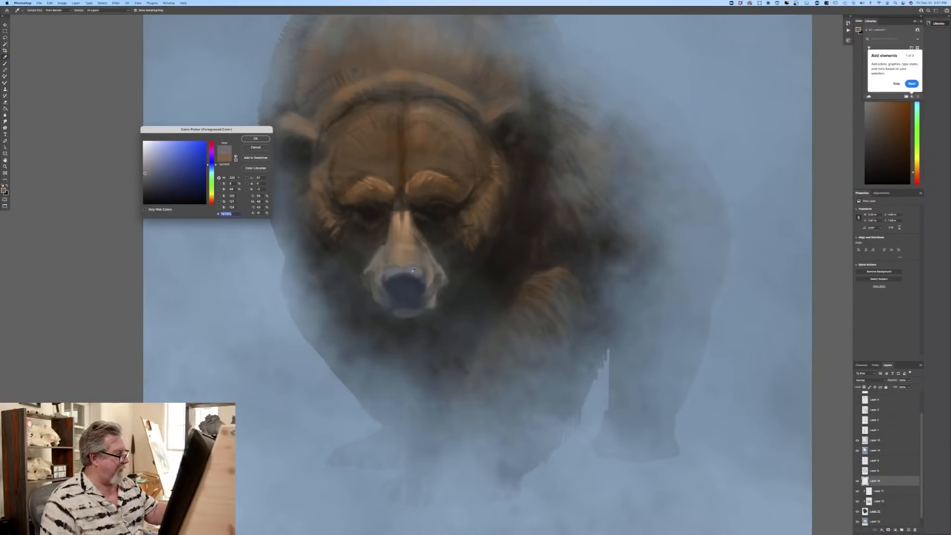
pyautogui.click(145, 173)
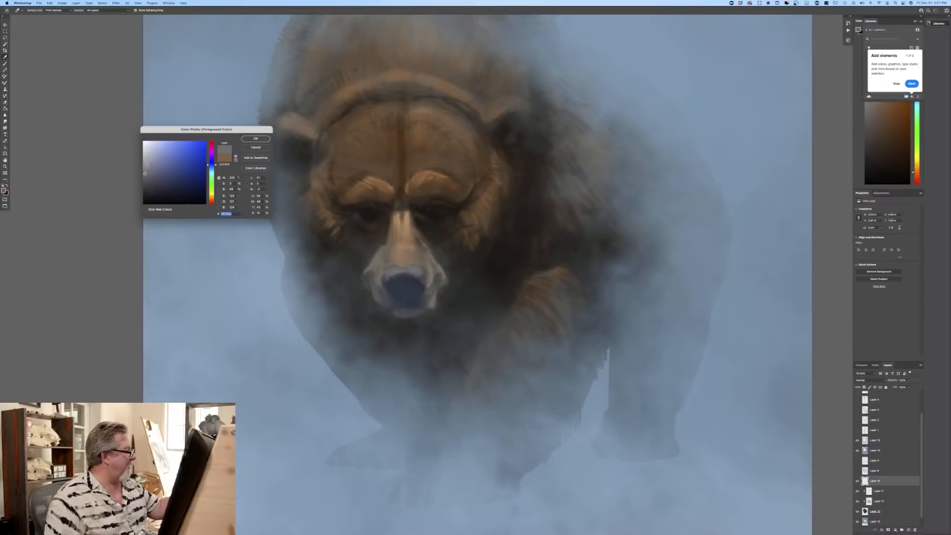
pyautogui.click(256, 138)
pyautogui.press('b')
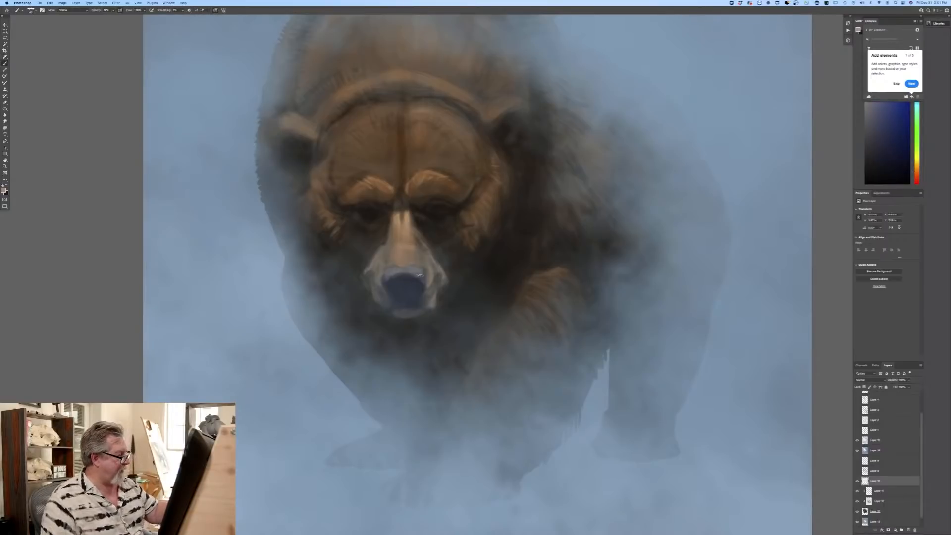
pyautogui.moveTo(416, 277)
pyautogui.mouseDown()
pyautogui.moveTo(393, 276)
pyautogui.moveTo(410, 275)
pyautogui.mouseUp()
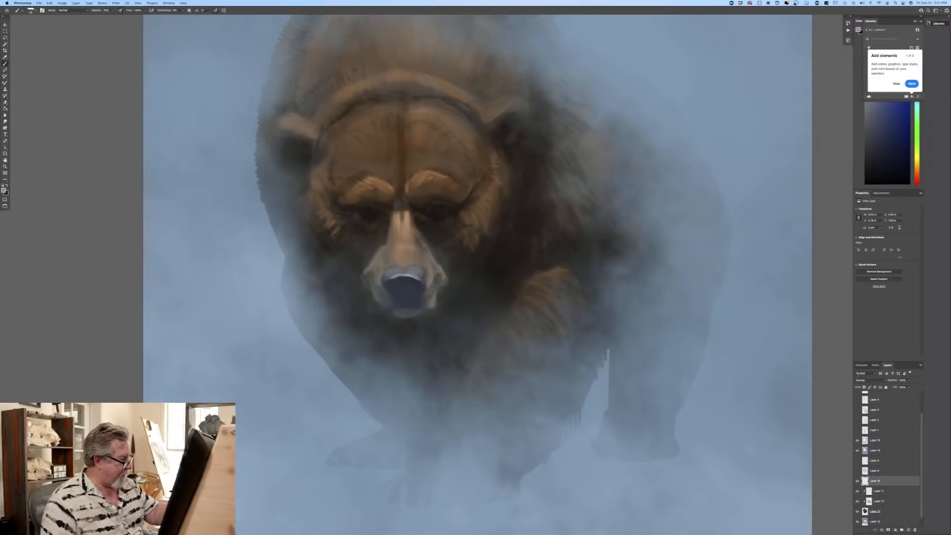
pyautogui.moveTo(402, 274); pyautogui.dragTo(386, 280)
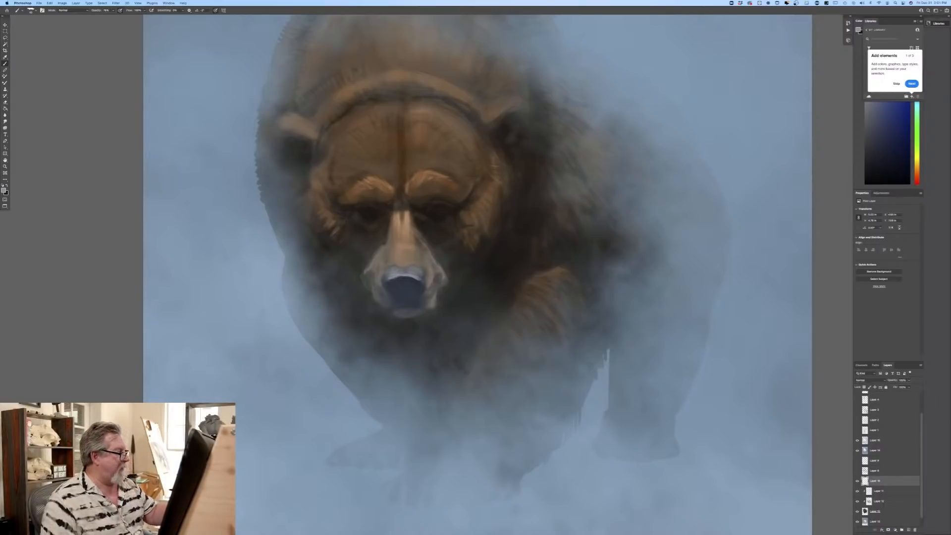
pyautogui.moveTo(389, 279); pyautogui.dragTo(422, 284)
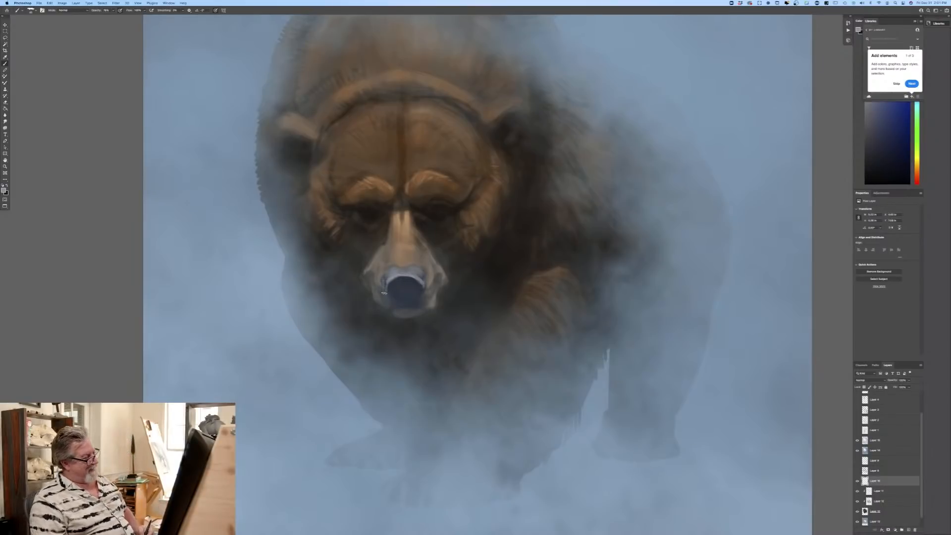
# Step: Sample a light tan from the bridge of the muzzle and return to the brush to refine the muzzle
pyautogui.click(5, 191)
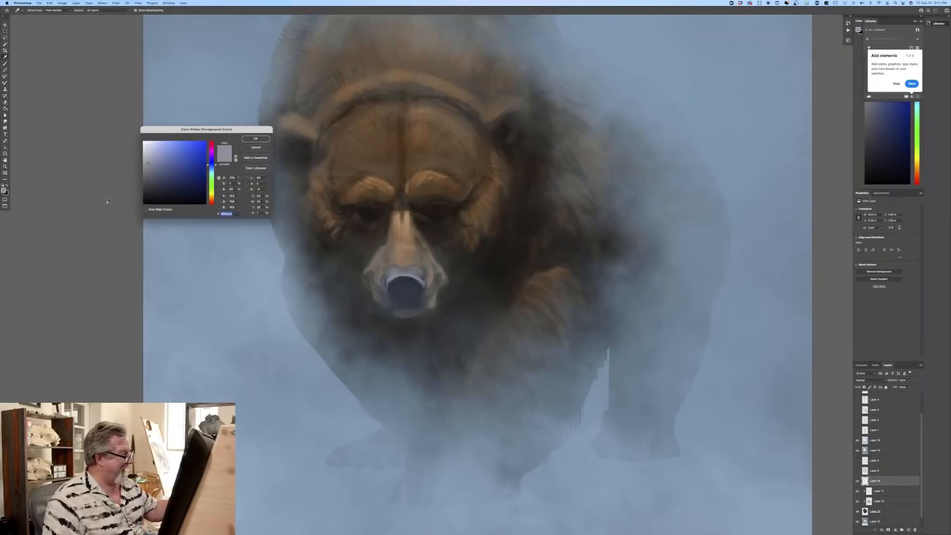
pyautogui.click(404, 238)
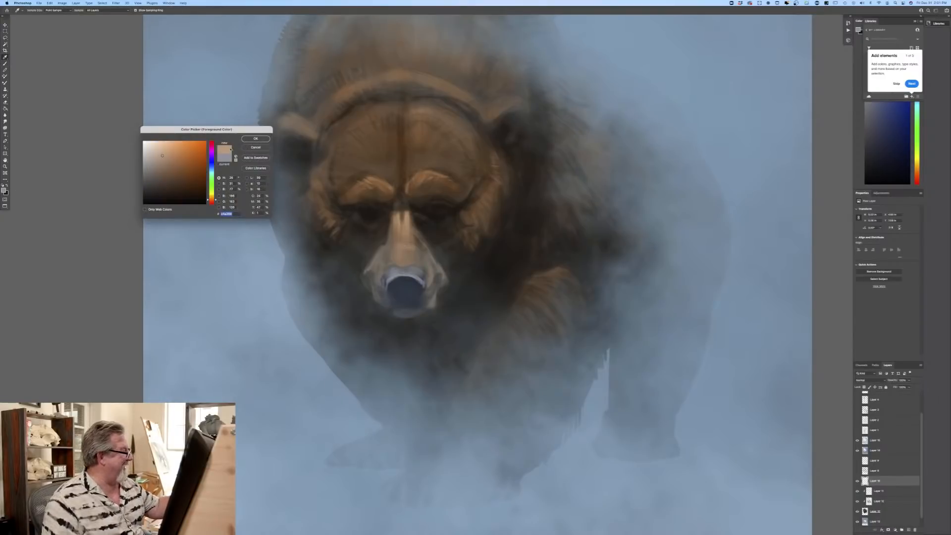
pyautogui.press('Return')
pyautogui.press('b')
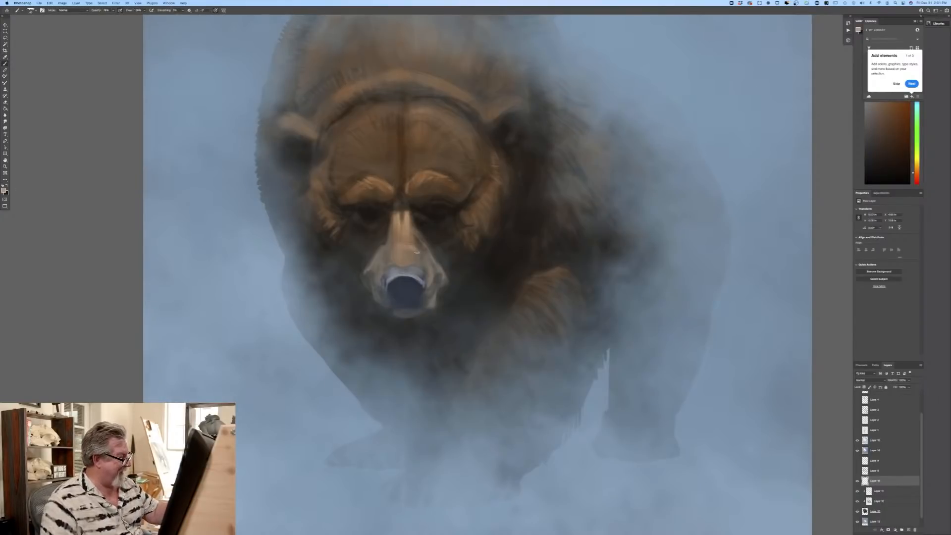
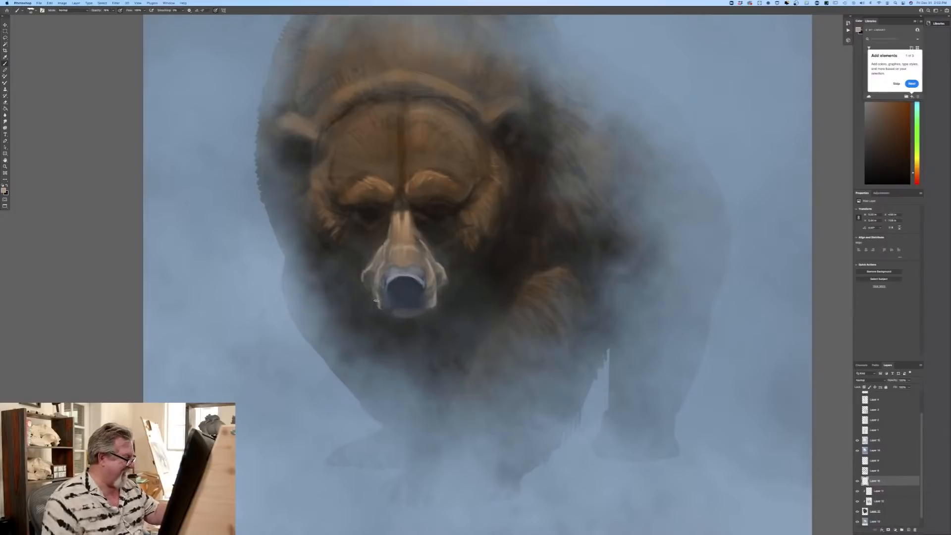
# Step: Choose a muted grey-teal and paint soft highlights around the nostrils and lower part of the bear's nose
pyautogui.click(4, 190)
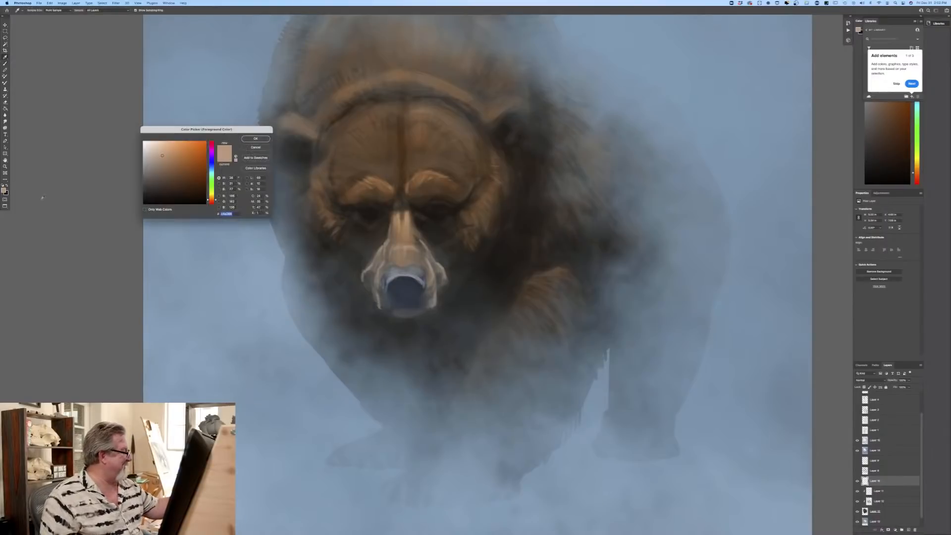
pyautogui.click(409, 314)
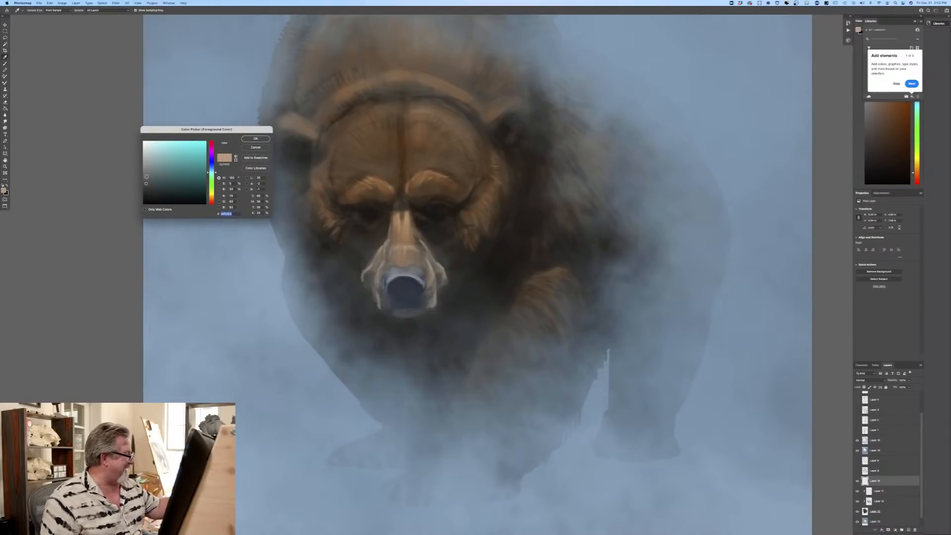
pyautogui.click(147, 176)
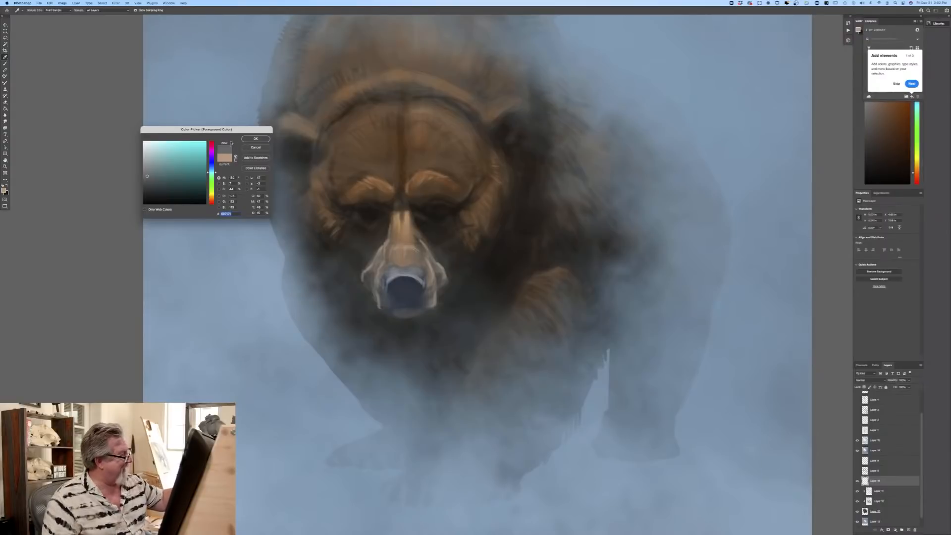
pyautogui.press('Return')
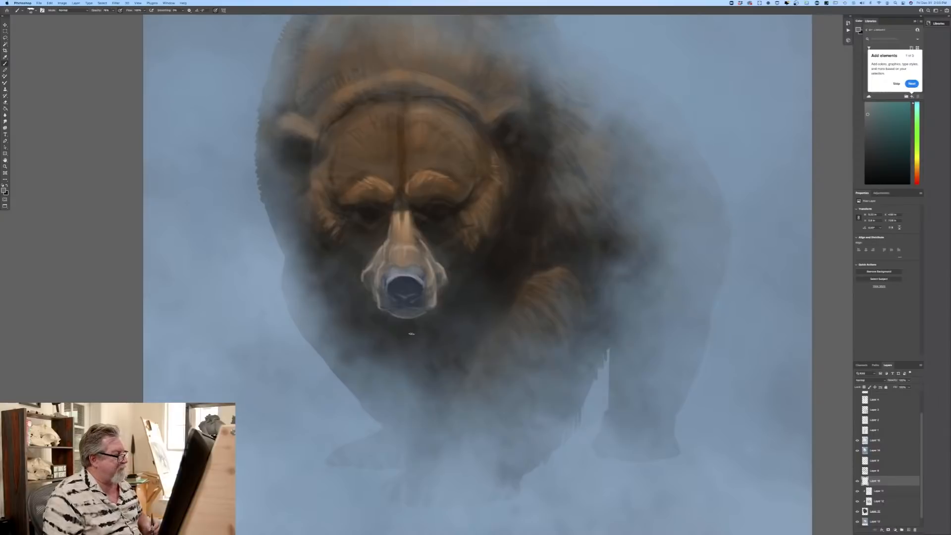
# Step: Sample a light tan from the bear's muzzle and paint brighter highlights along the upper bridge of the nose
pyautogui.click(4, 191)
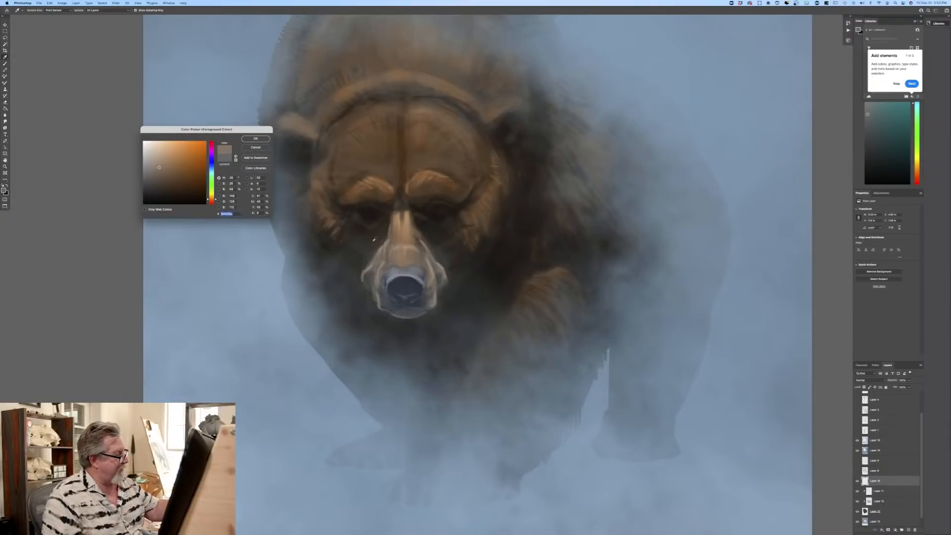
pyautogui.click(255, 138)
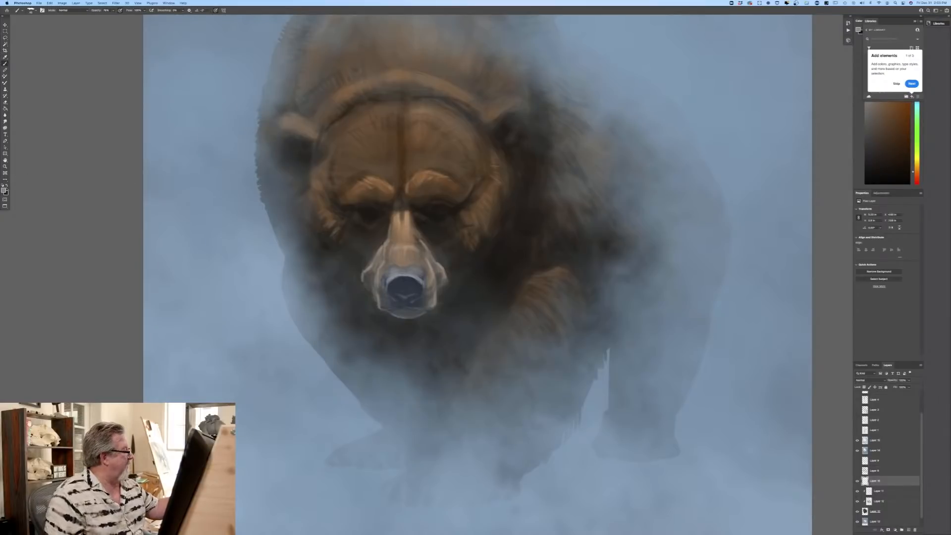
pyautogui.click(4, 190)
pyautogui.click(399, 215)
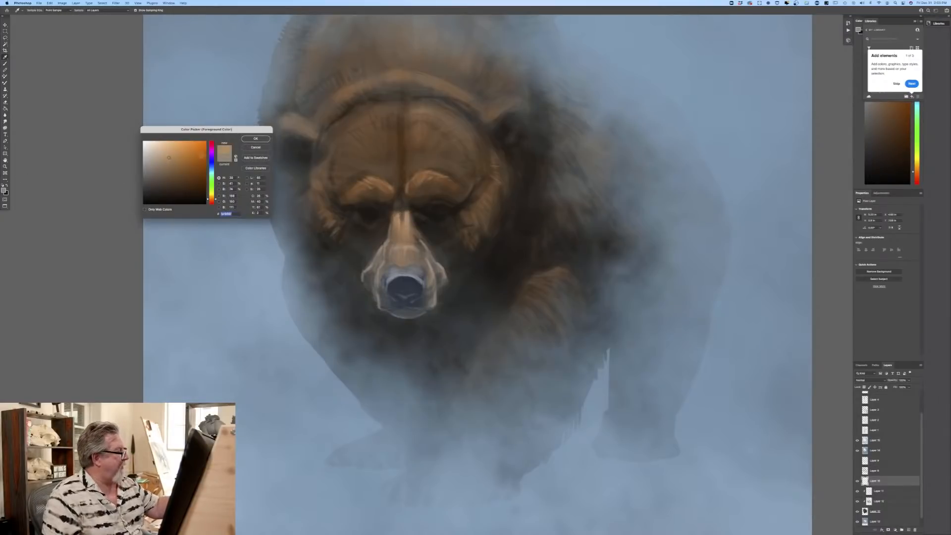
pyautogui.click(402, 218)
pyautogui.click(255, 139)
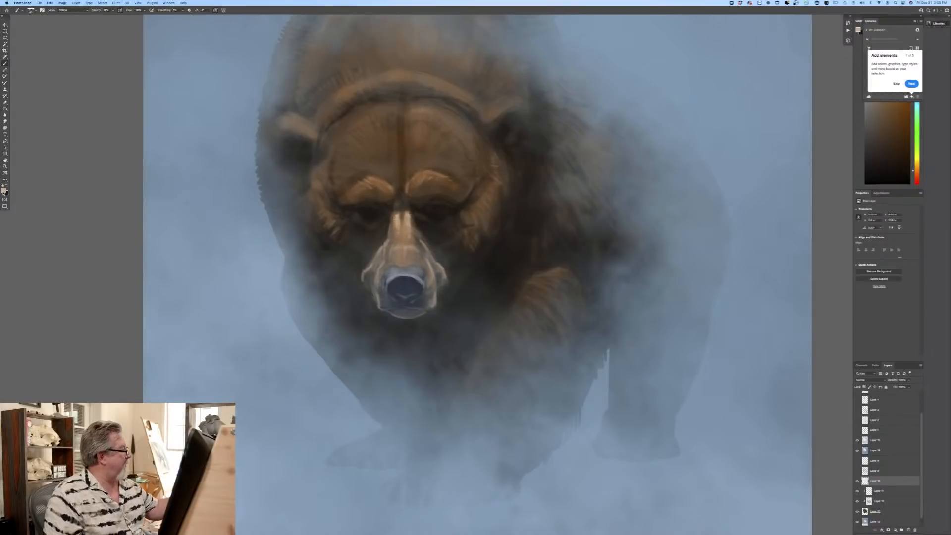
# Step: Choose a muted mid-brown and paint subtle strokes beside the upper muzzle and under the bear's eyes
pyautogui.click(4, 190)
pyautogui.click(415, 224)
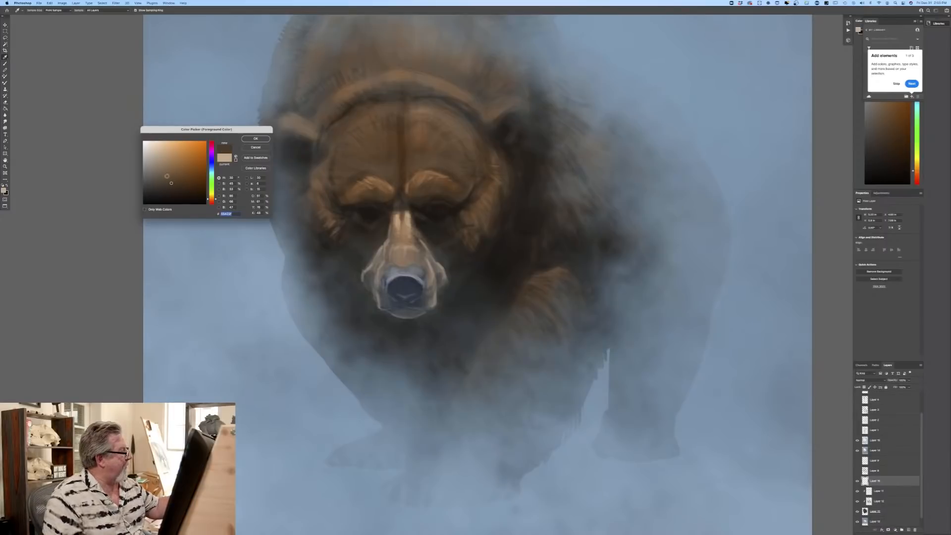
pyautogui.click(251, 139)
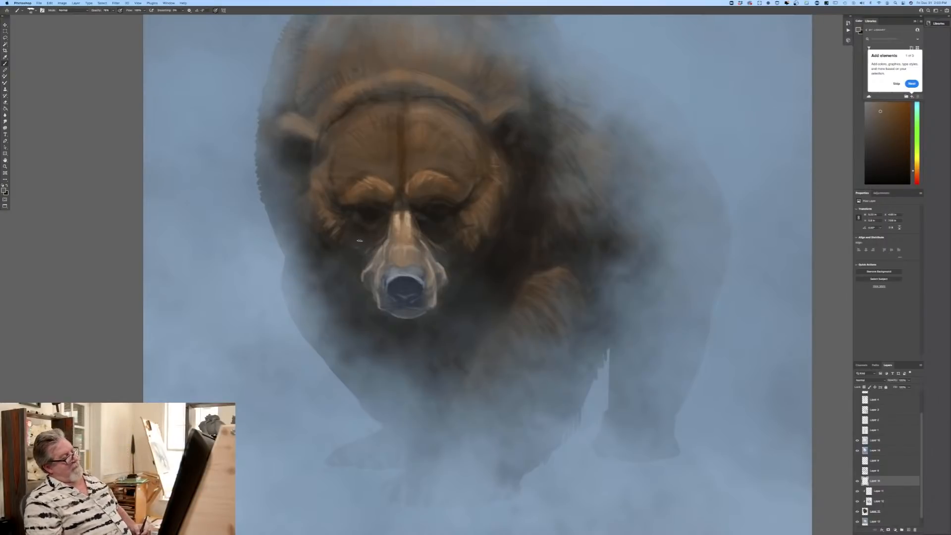
# Step: Choose progressively darker navy tones based on the nose color and paint the nostrils and dark center of the nose
pyautogui.click(5, 190)
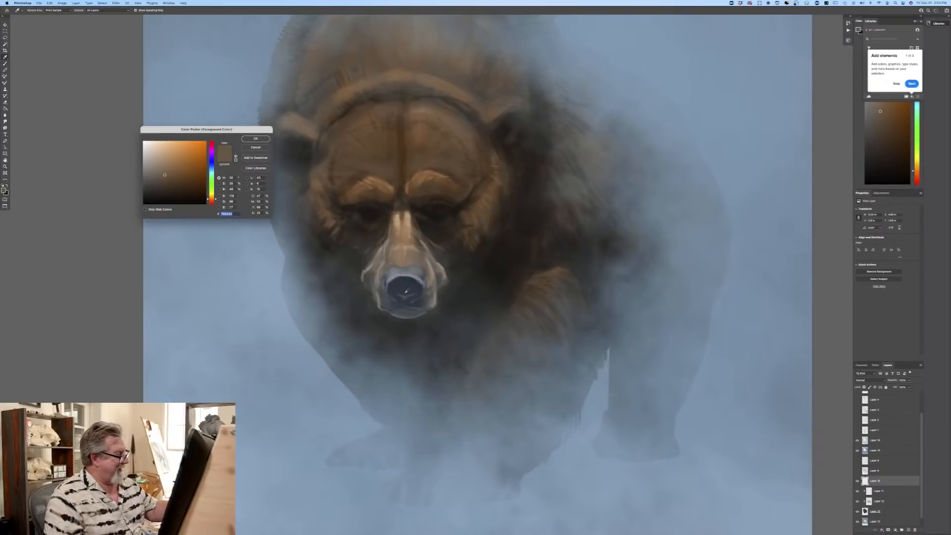
pyautogui.click(393, 284)
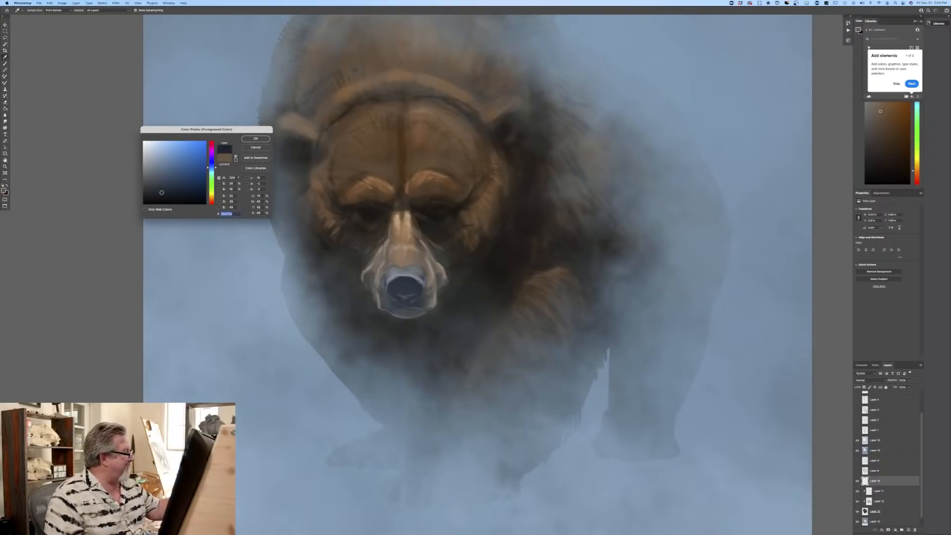
pyautogui.press('Return')
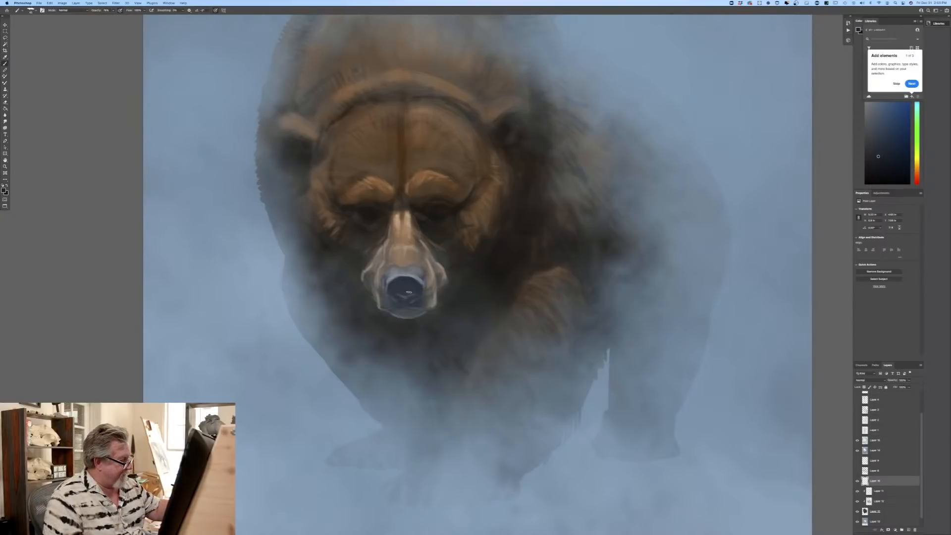
pyautogui.press('n')
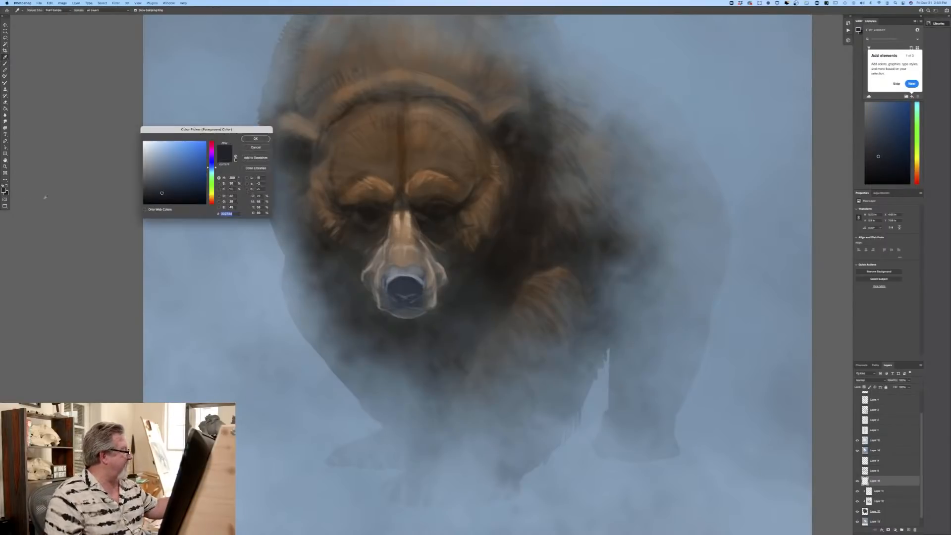
pyautogui.click(401, 288)
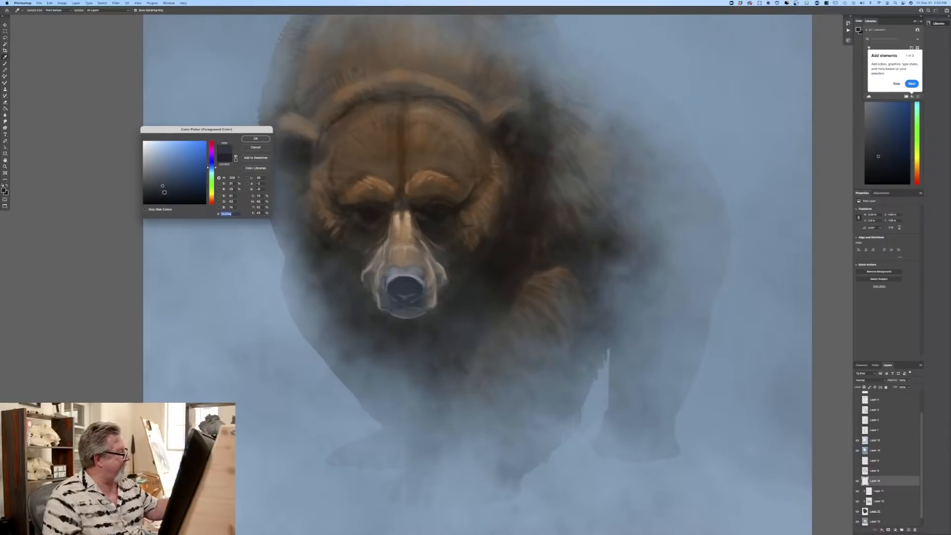
pyautogui.click(164, 192)
pyautogui.click(246, 140)
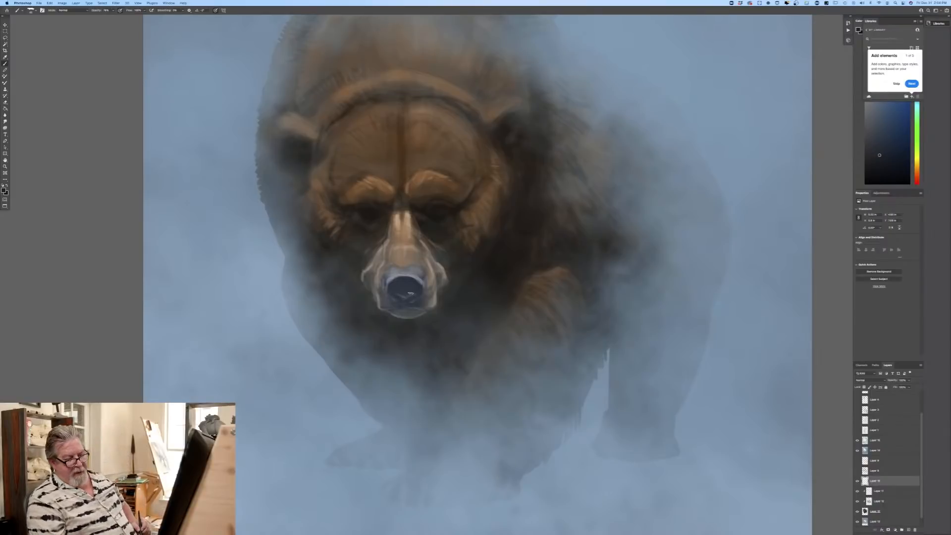
pyautogui.click(4, 190)
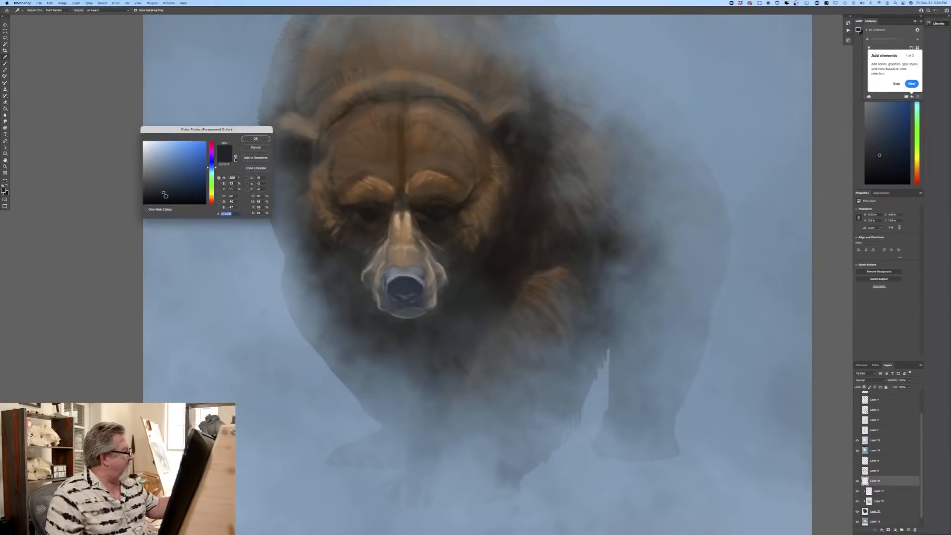
pyautogui.press('Return')
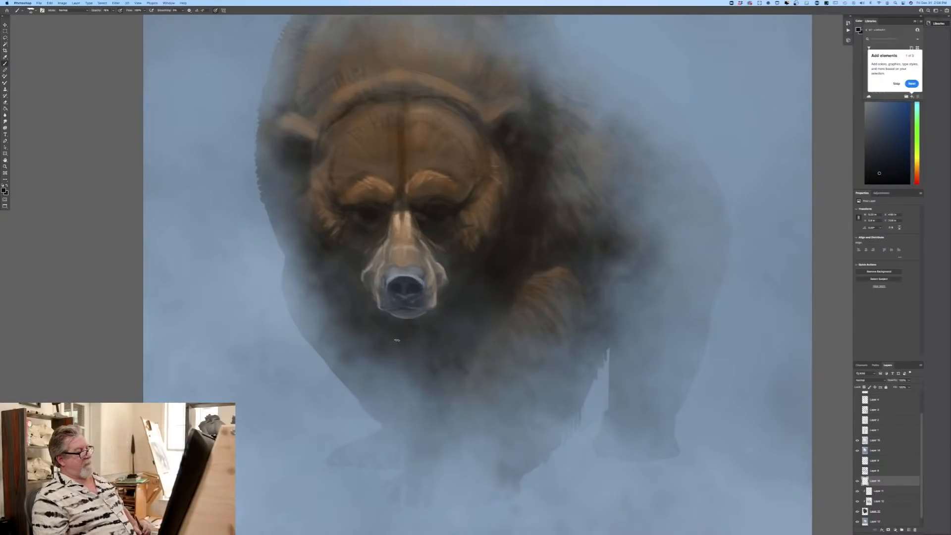
# Step: Sample a muted grey-brown from the side of the muzzle and refine the muzzle's outer edges
pyautogui.press('super+0')
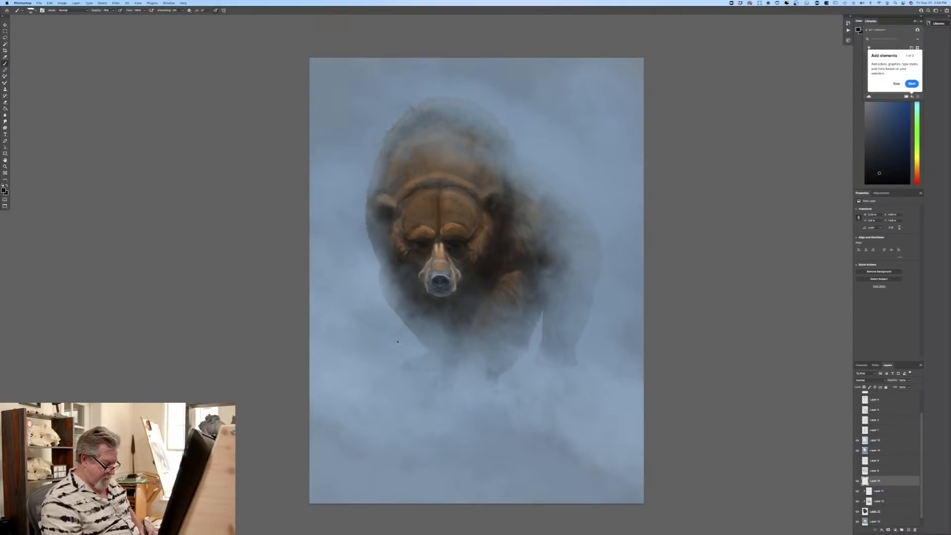
pyautogui.press('super+equal')
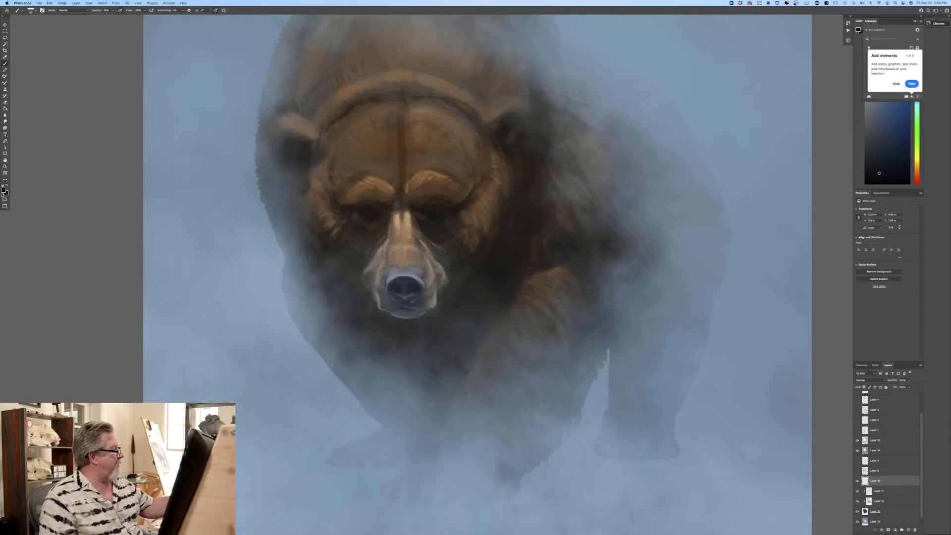
pyautogui.click(4, 192)
pyautogui.click(437, 267)
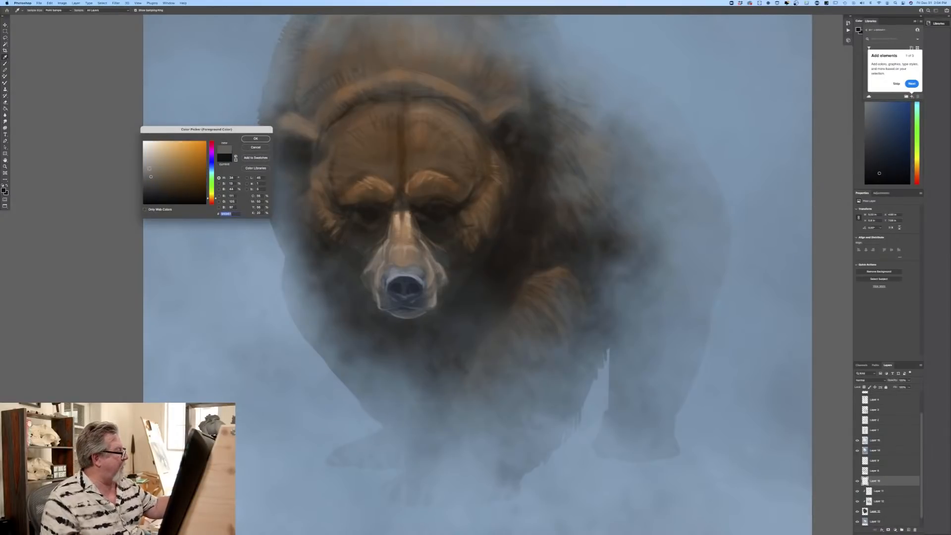
pyautogui.click(255, 139)
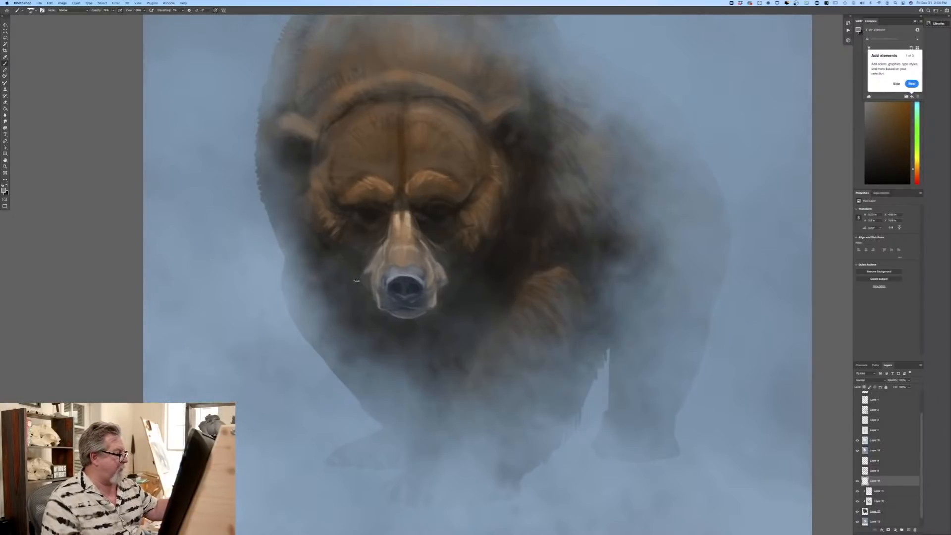
# Step: Sample a dark olive-brown from the cheek and paint fine fur strokes around the cheeks, jaw and chin
pyautogui.click(4, 191)
pyautogui.click(364, 244)
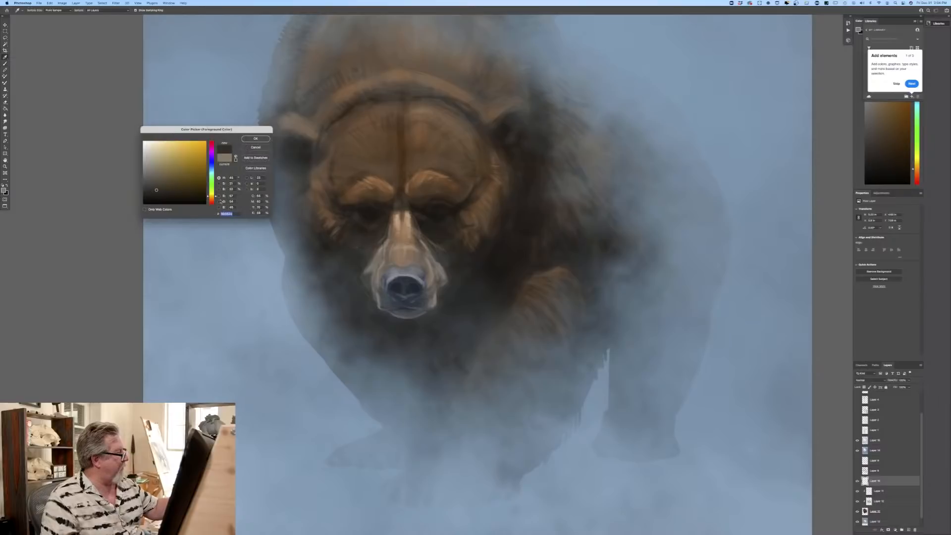
pyautogui.press('Return')
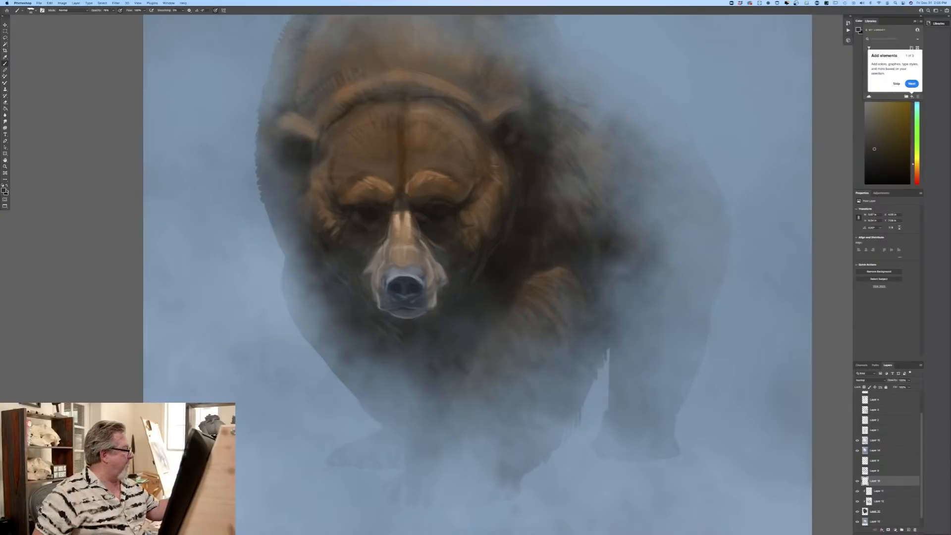
# Step: Choose a near-black olive and paint small dark accents at the outer sides of the muzzle
pyautogui.click(3, 190)
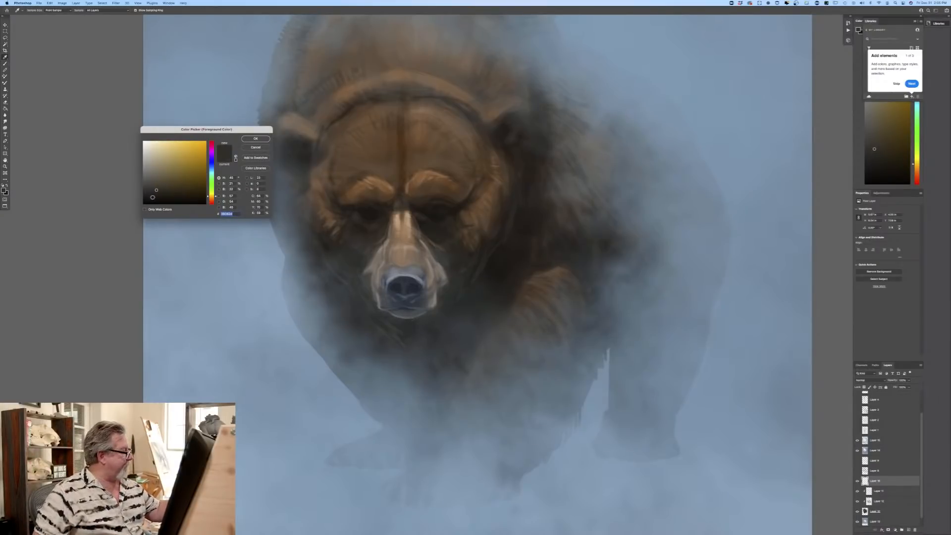
pyautogui.click(153, 198)
pyautogui.click(253, 140)
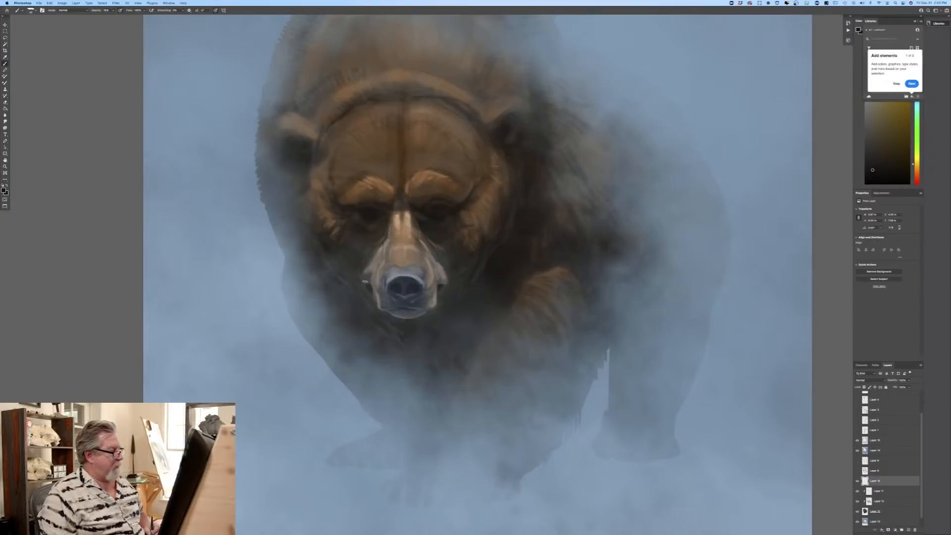
# Step: Sample dark and light blue-greys from the nose and refine the shading and highlights around its upper rim
pyautogui.click(4, 191)
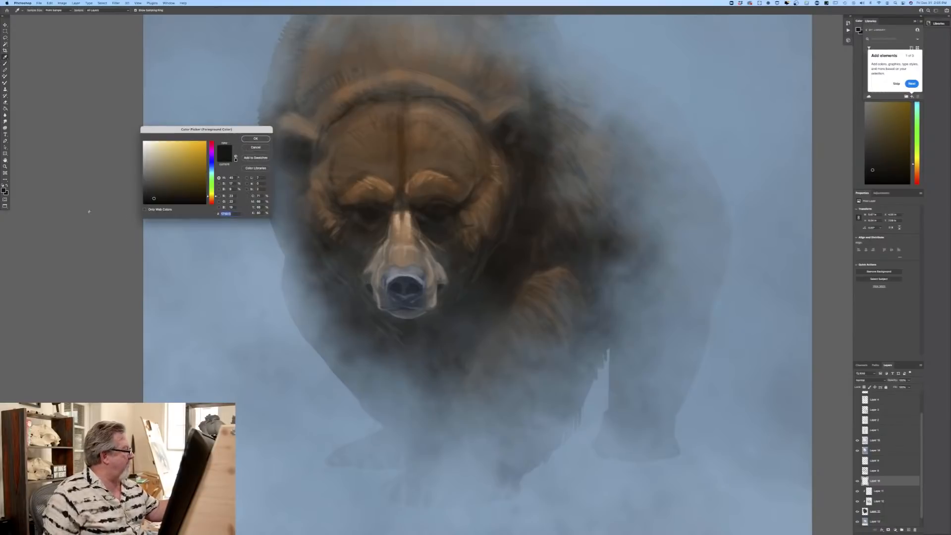
pyautogui.click(408, 281)
pyautogui.press('Return')
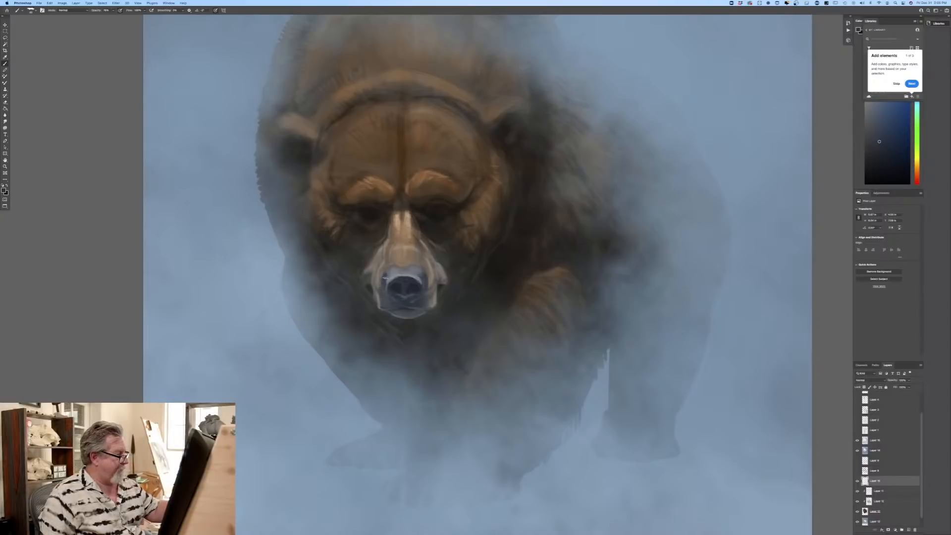
pyautogui.click(5, 190)
pyautogui.click(412, 274)
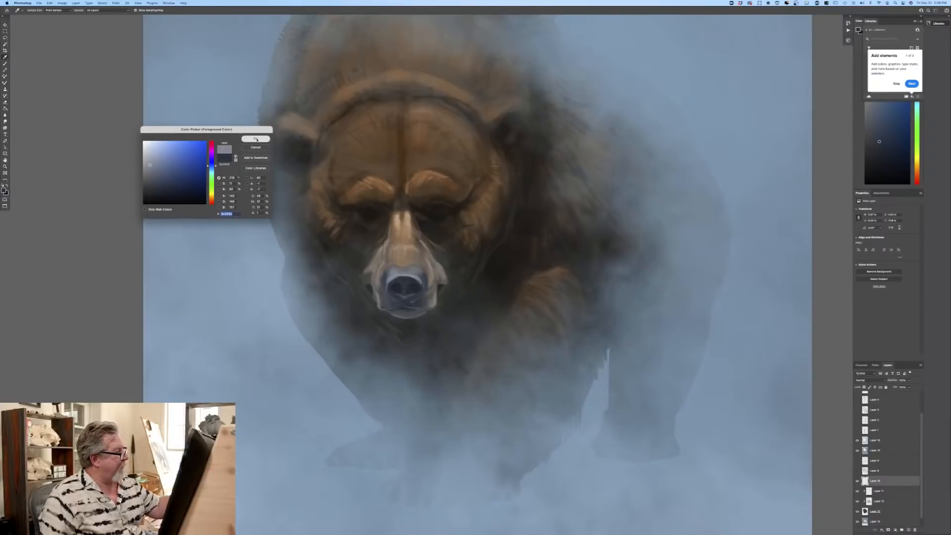
pyautogui.press('Return')
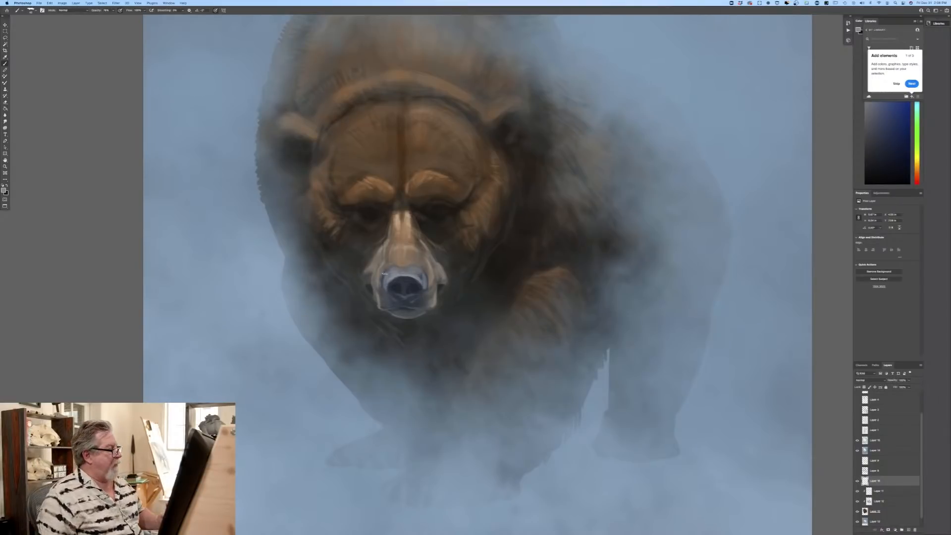
# Step: Sample a medium brown from the bear's forehead and switch to a textured Sampled Brush preset for the forehead fur
pyautogui.click(4, 189)
pyautogui.click(349, 148)
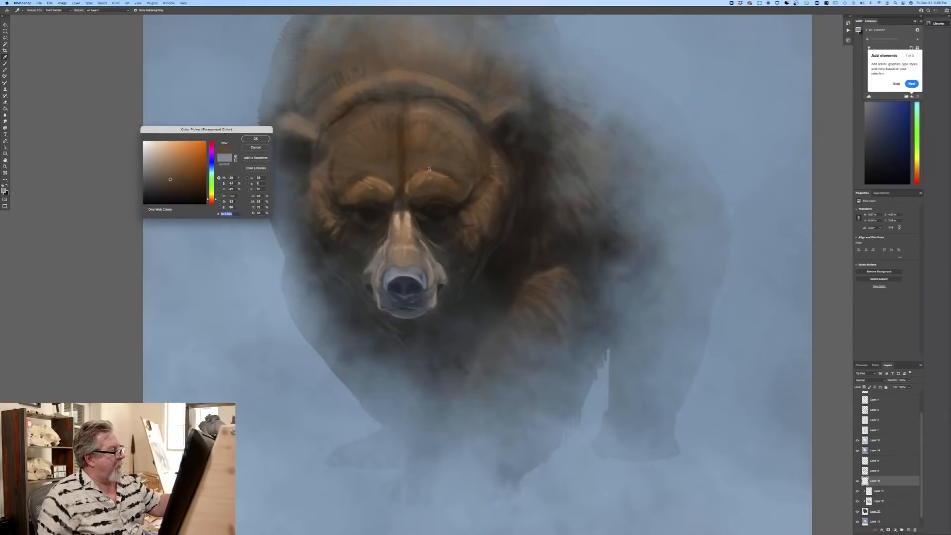
pyautogui.click(256, 139)
pyautogui.click(33, 10)
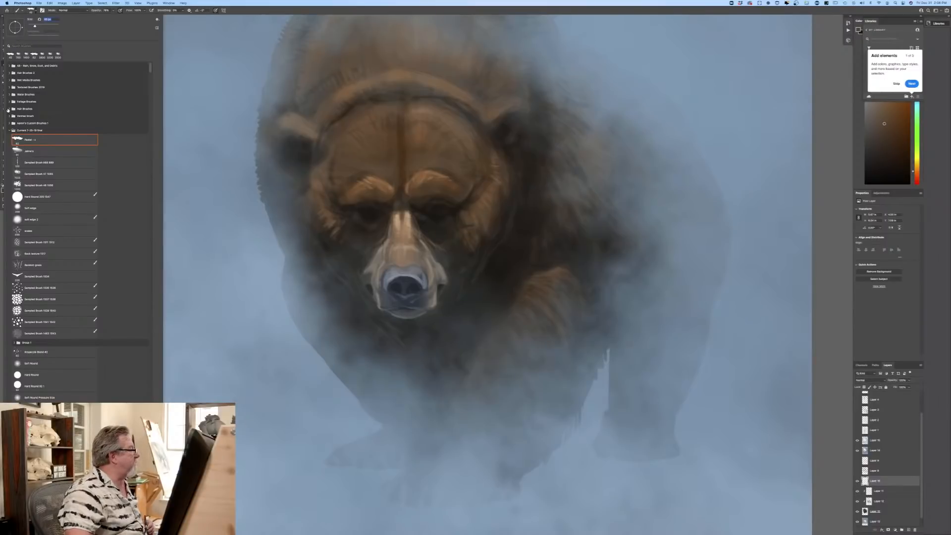
pyautogui.click(9, 73)
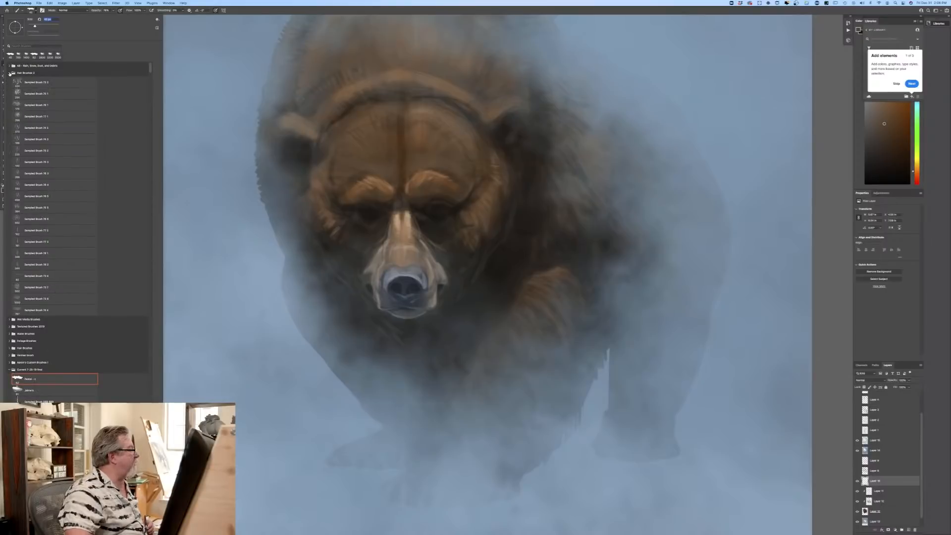
pyautogui.click(29, 140)
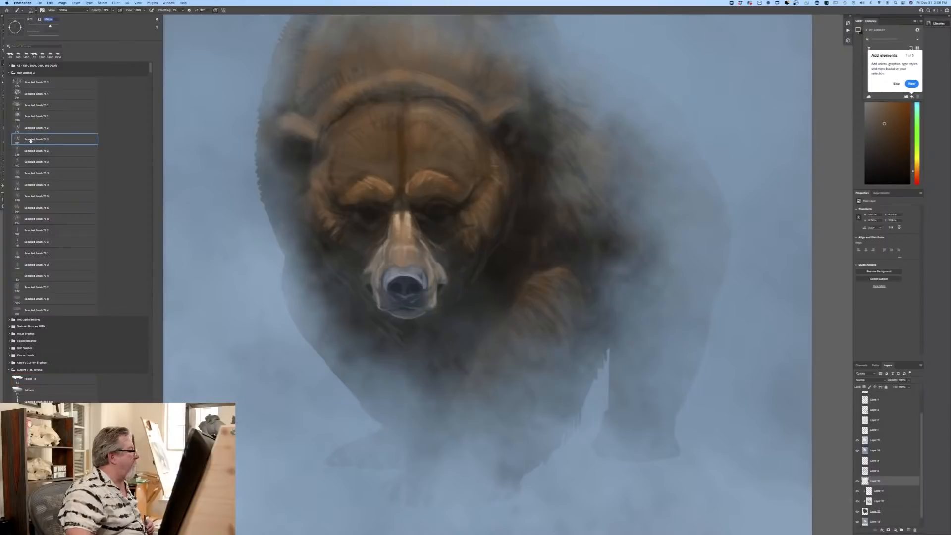
pyautogui.click(375, 172)
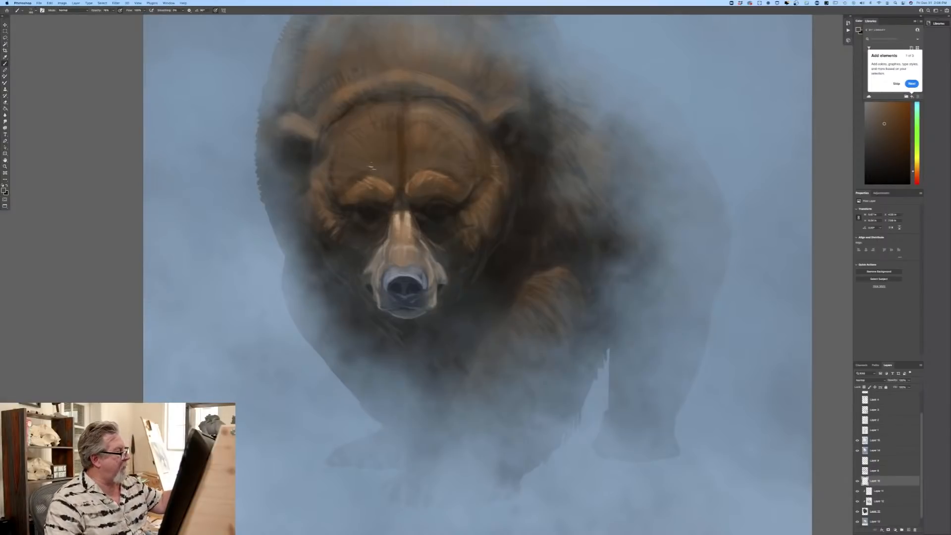
# Step: Choose progressively lighter tan-browns and paint fur strokes over the bear's forehead and brows
pyautogui.click(4, 190)
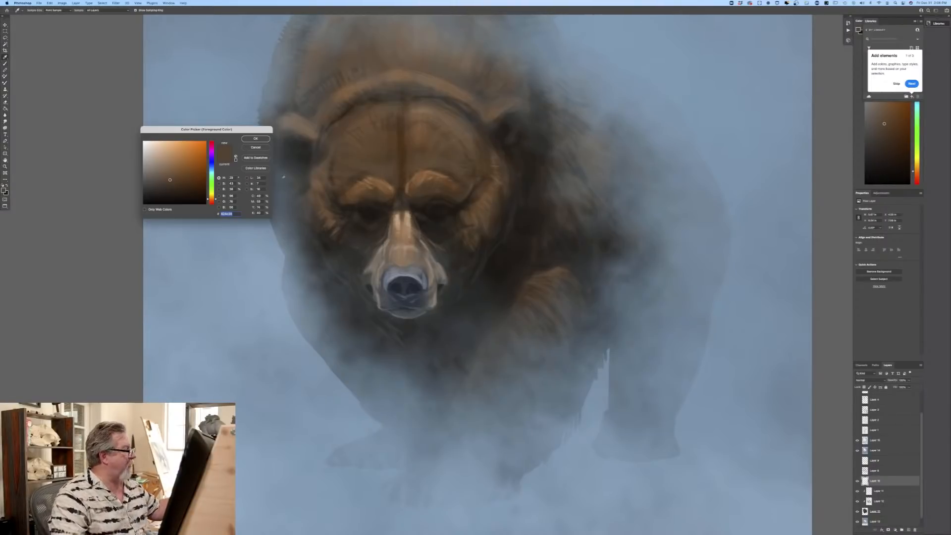
pyautogui.click(256, 138)
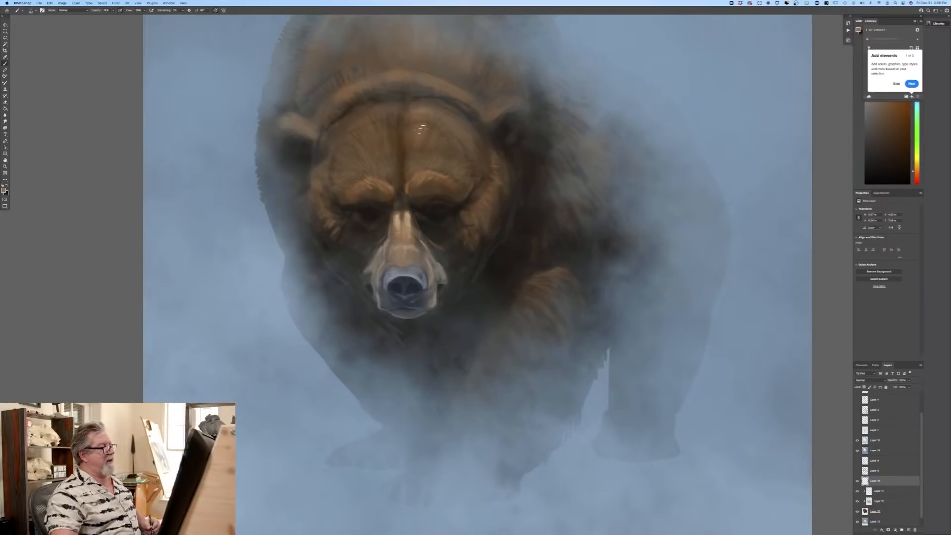
pyautogui.click(4, 190)
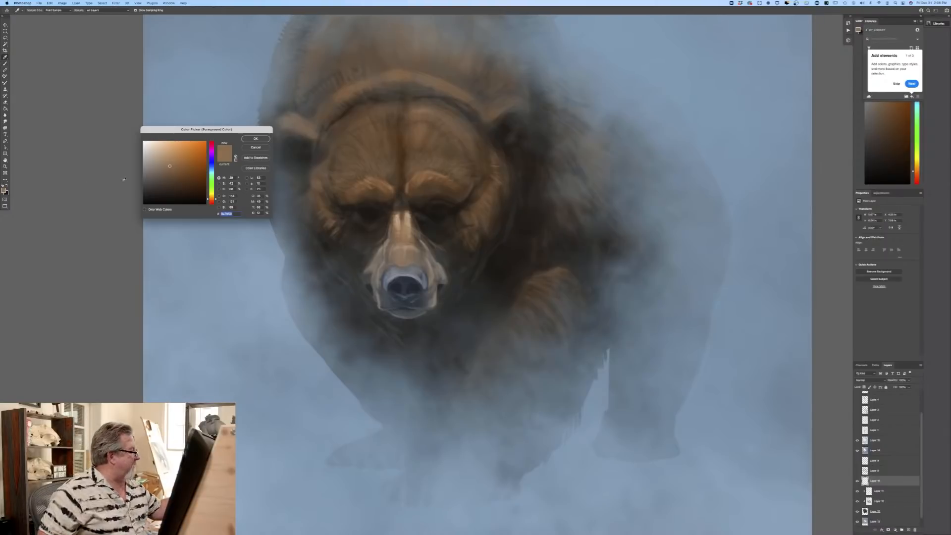
pyautogui.press('Return')
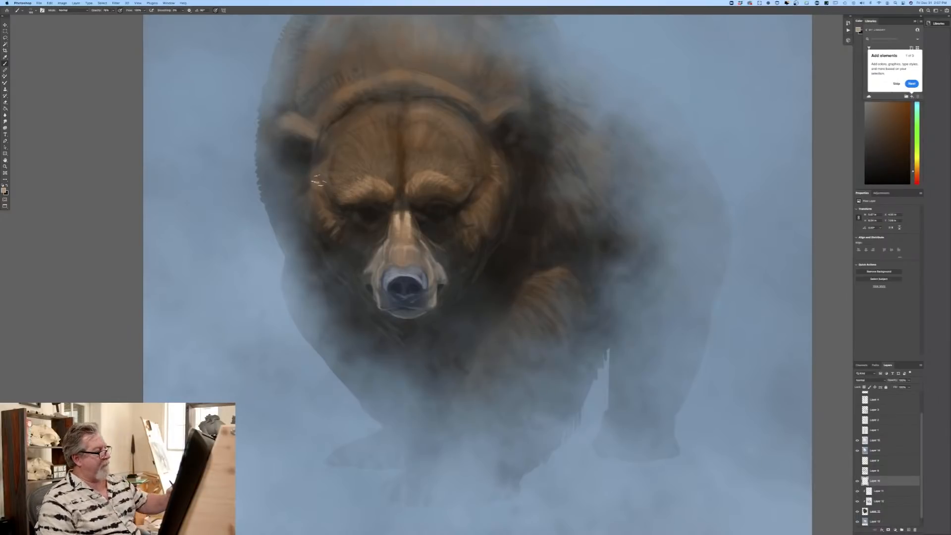
# Step: Paint light tan fur strokes along the upper rim of the forehead and down both outer cheeks
pyautogui.press('super+plus')
pyautogui.moveTo(124, 273); pyautogui.dragTo(171, 369)
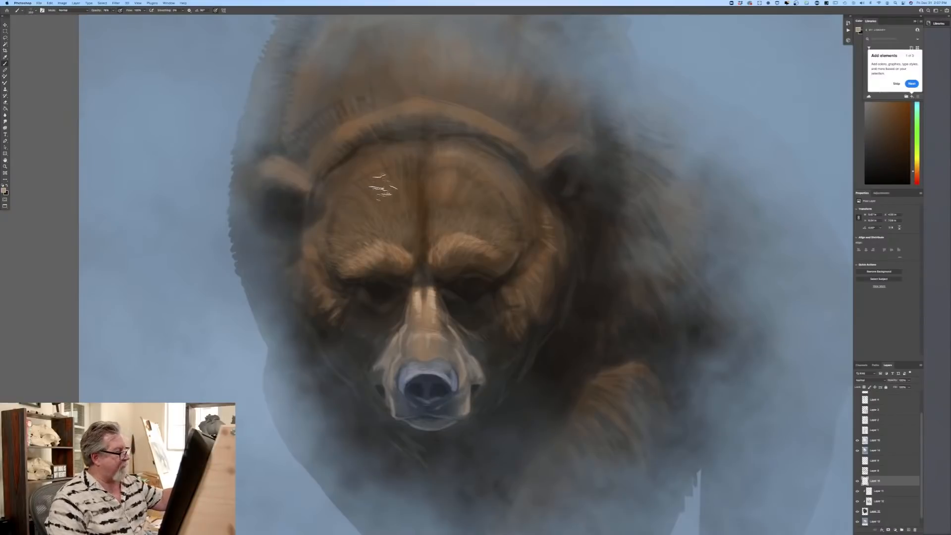
pyautogui.moveTo(395, 151)
pyautogui.mouseDown()
pyautogui.moveTo(390, 174)
pyautogui.moveTo(359, 153)
pyautogui.moveTo(366, 179)
pyautogui.moveTo(338, 165)
pyautogui.moveTo(350, 190)
pyautogui.moveTo(321, 182)
pyautogui.moveTo(336, 210)
pyautogui.moveTo(313, 210)
pyautogui.moveTo(301, 240)
pyautogui.mouseUp()
pyautogui.moveTo(440, 144)
pyautogui.mouseDown()
pyautogui.moveTo(493, 160)
pyautogui.moveTo(565, 230)
pyautogui.moveTo(573, 248)
pyautogui.moveTo(545, 252)
pyautogui.moveTo(566, 304)
pyautogui.moveTo(532, 298)
pyautogui.moveTo(534, 338)
pyautogui.mouseUp()
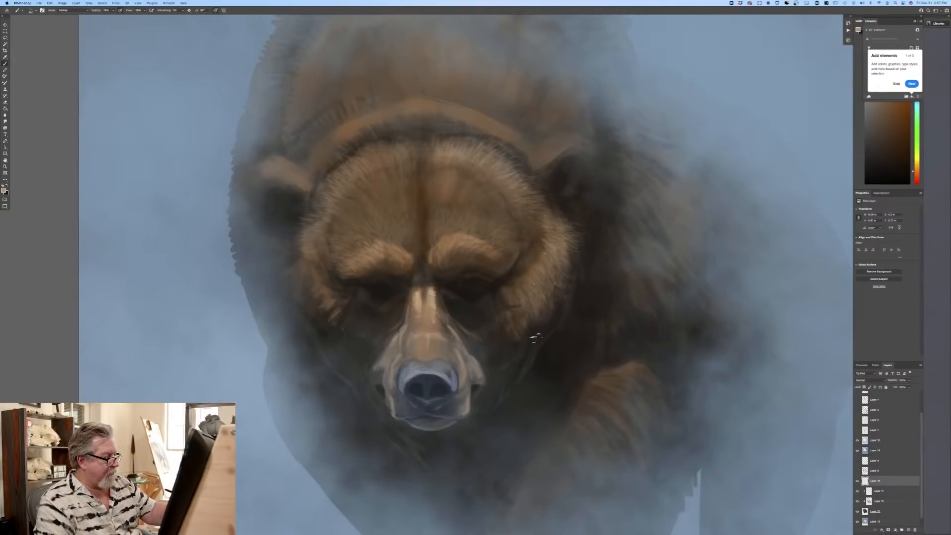
pyautogui.moveTo(299, 235)
pyautogui.mouseDown()
pyautogui.moveTo(308, 253)
pyautogui.moveTo(319, 264)
pyautogui.moveTo(310, 280)
pyautogui.moveTo(326, 283)
pyautogui.moveTo(327, 317)
pyautogui.mouseUp()
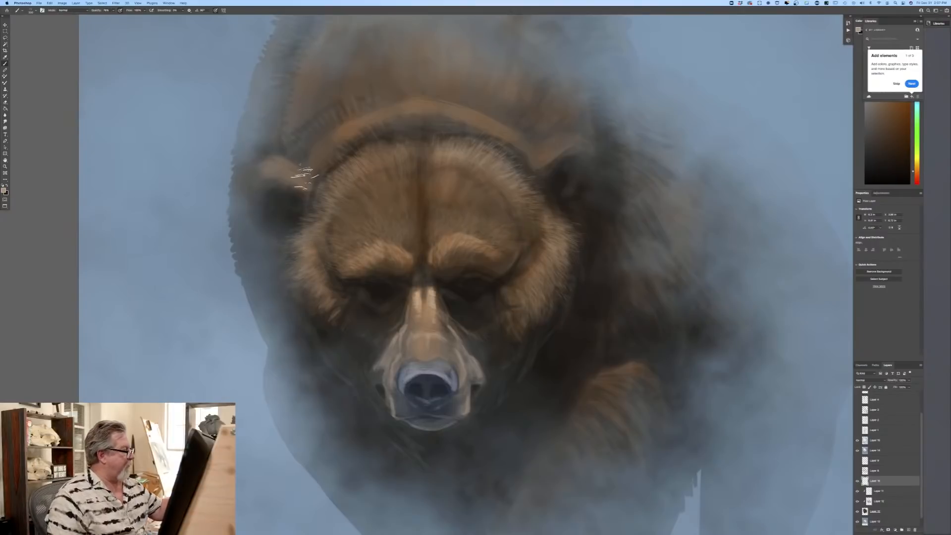
# Step: Paint light tan fur highlights along the upper rims of both ears
pyautogui.moveTo(305, 177)
pyautogui.mouseDown()
pyautogui.moveTo(268, 173)
pyautogui.moveTo(283, 181)
pyautogui.moveTo(275, 168)
pyautogui.moveTo(249, 187)
pyautogui.mouseUp()
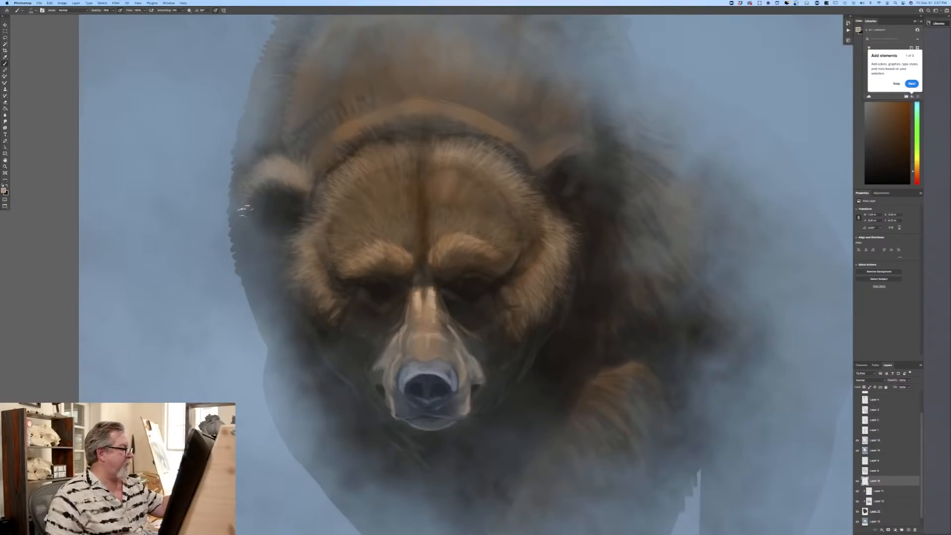
pyautogui.moveTo(531, 151)
pyautogui.mouseDown()
pyautogui.moveTo(593, 146)
pyautogui.moveTo(609, 155)
pyautogui.moveTo(610, 191)
pyautogui.mouseUp()
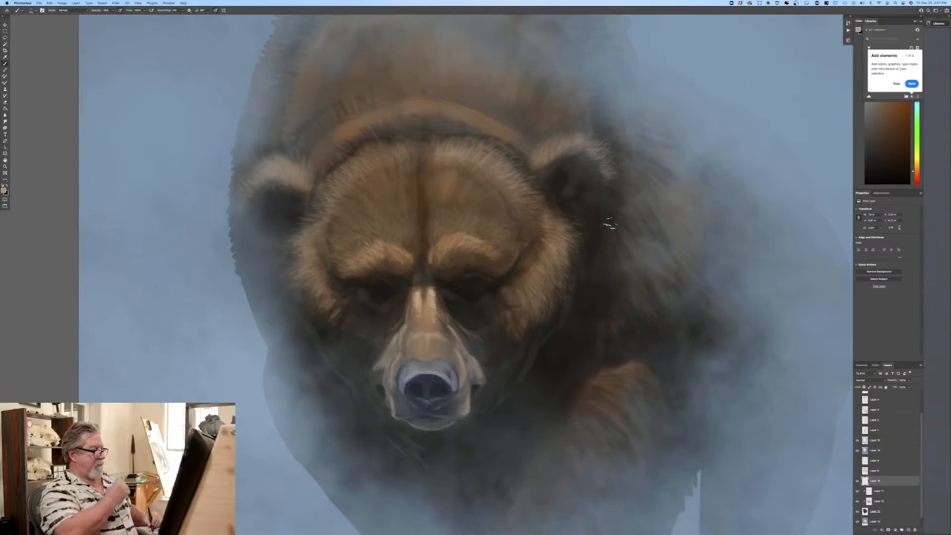
pyautogui.press('super+0')
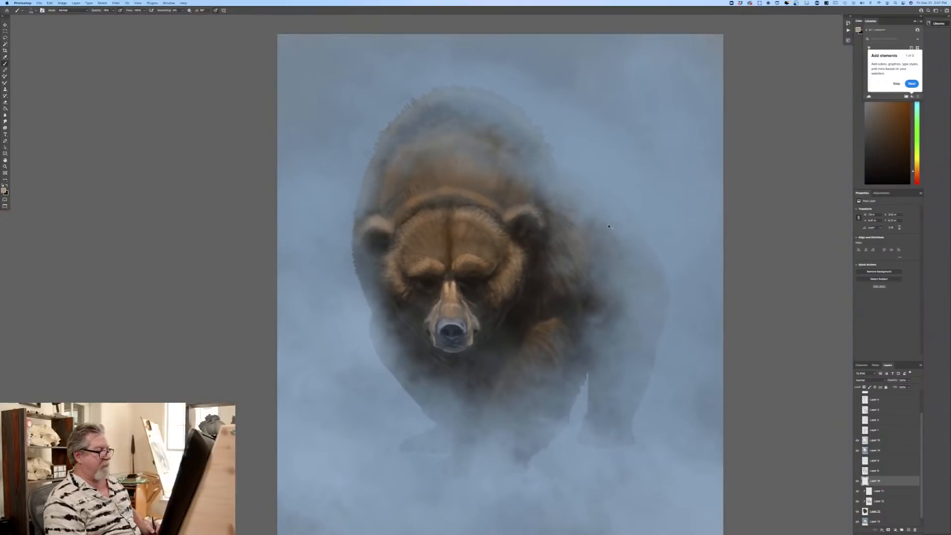
pyautogui.press('super+plus')
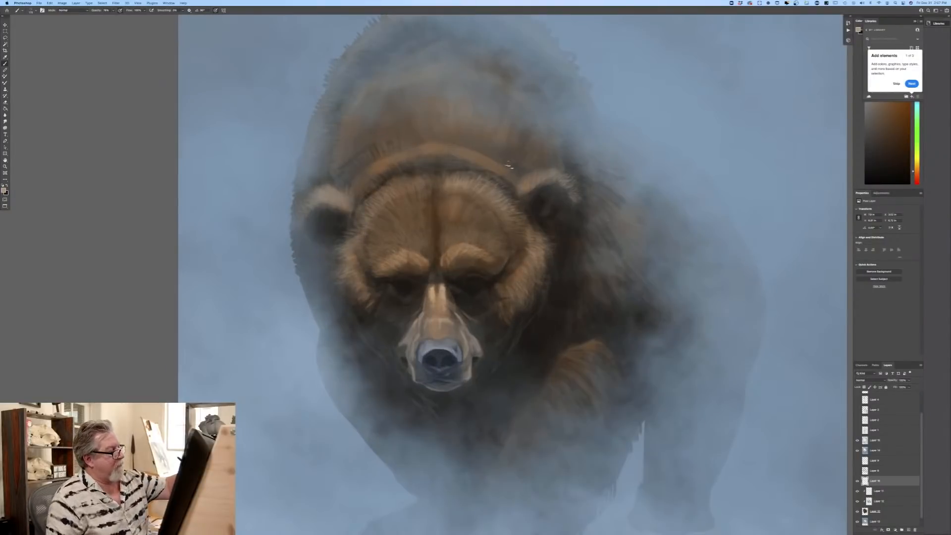
# Step: Choose a darker grey-brown and paint short fur strokes along the curved ridge behind the forehead, between the ears
pyautogui.moveTo(510, 173); pyautogui.dragTo(495, 163)
pyautogui.click(4, 191)
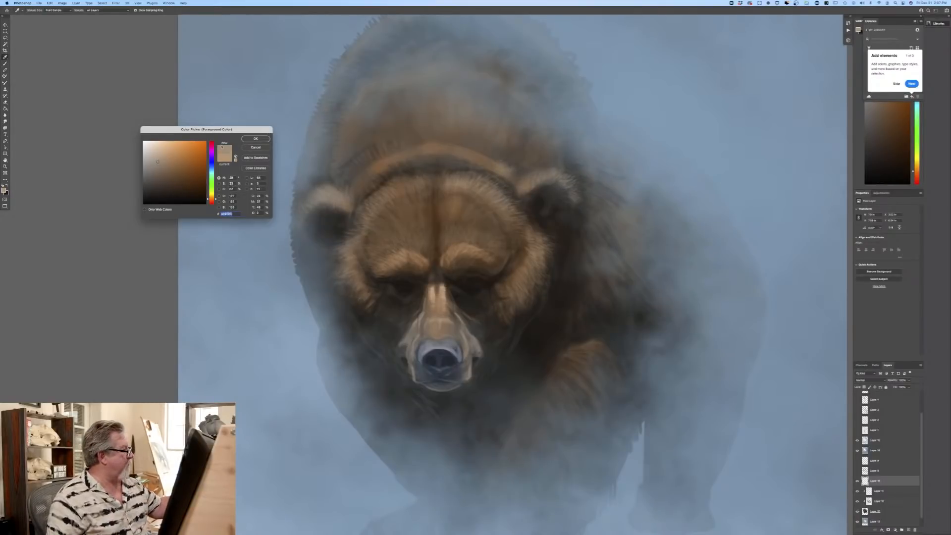
pyautogui.click(256, 139)
pyautogui.moveTo(500, 166)
pyautogui.mouseDown()
pyautogui.moveTo(480, 161)
pyautogui.moveTo(472, 141)
pyautogui.moveTo(459, 149)
pyautogui.moveTo(452, 124)
pyautogui.mouseUp()
pyautogui.press('[')
pyautogui.moveTo(420, 151)
pyautogui.mouseDown()
pyautogui.moveTo(400, 134)
pyautogui.moveTo(394, 163)
pyautogui.moveTo(356, 167)
pyautogui.mouseUp()
pyautogui.moveTo(357, 187); pyautogui.dragTo(348, 177)
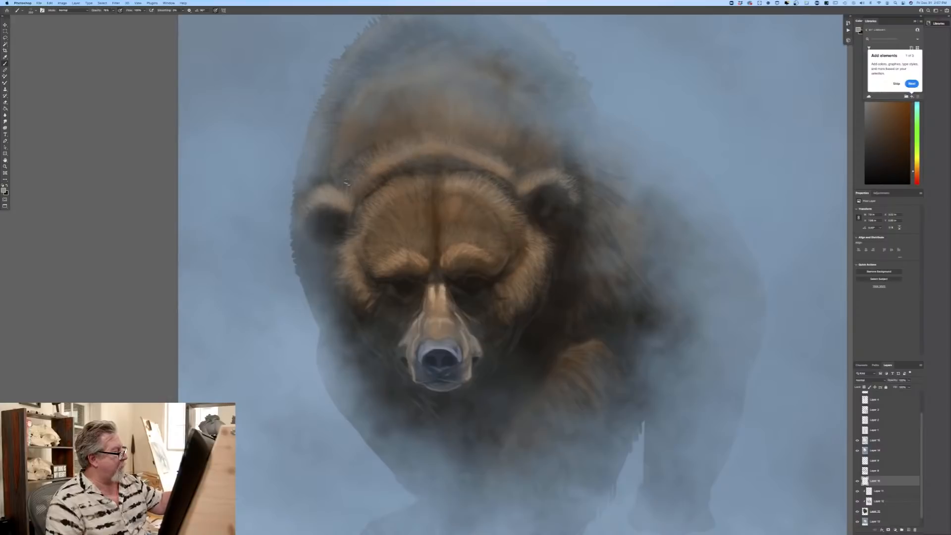
# Step: Paint grey-brown fur strokes up the neck behind the ridge with an enlarged brush
pyautogui.moveTo(414, 136)
pyautogui.mouseDown()
pyautogui.moveTo(396, 120)
pyautogui.moveTo(385, 124)
pyautogui.mouseUp()
pyautogui.press(']')
pyautogui.press(']')
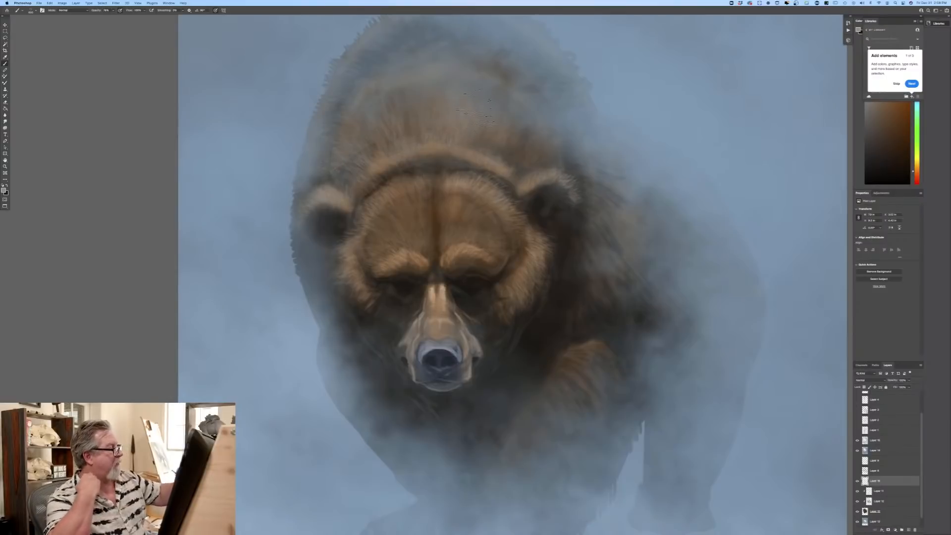
# Step: Switch to a dense multi-hair Sampled Brush preset and paint fine fur texture over the neck and forehead
pyautogui.click(30, 11)
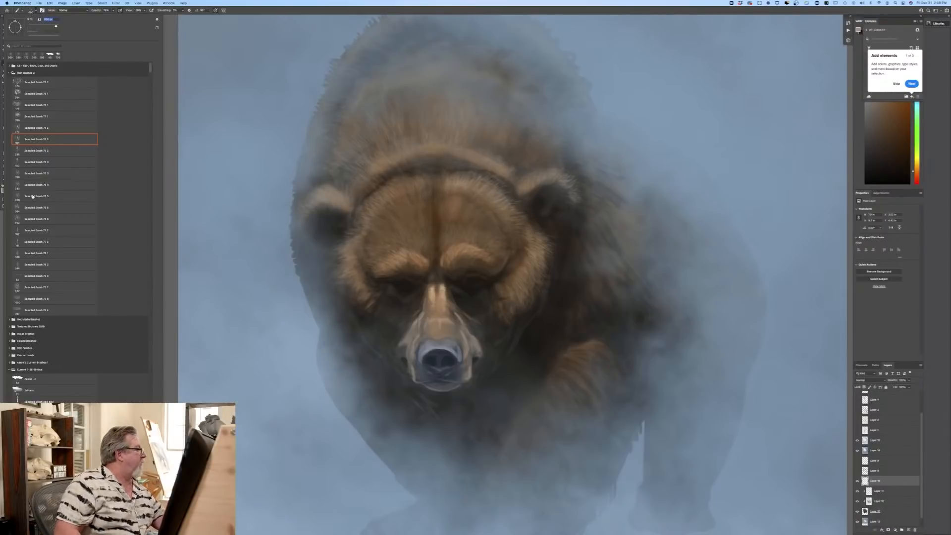
pyautogui.click(29, 94)
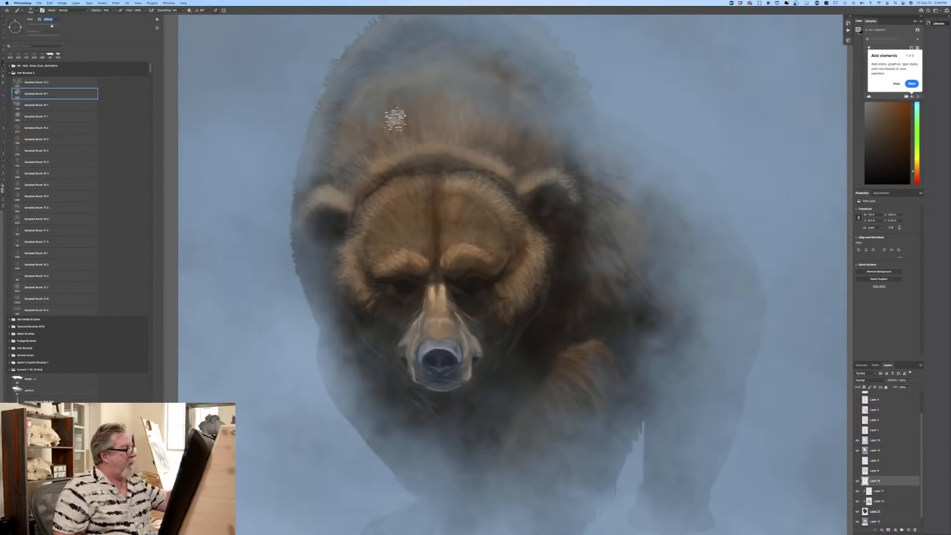
pyautogui.click(393, 112)
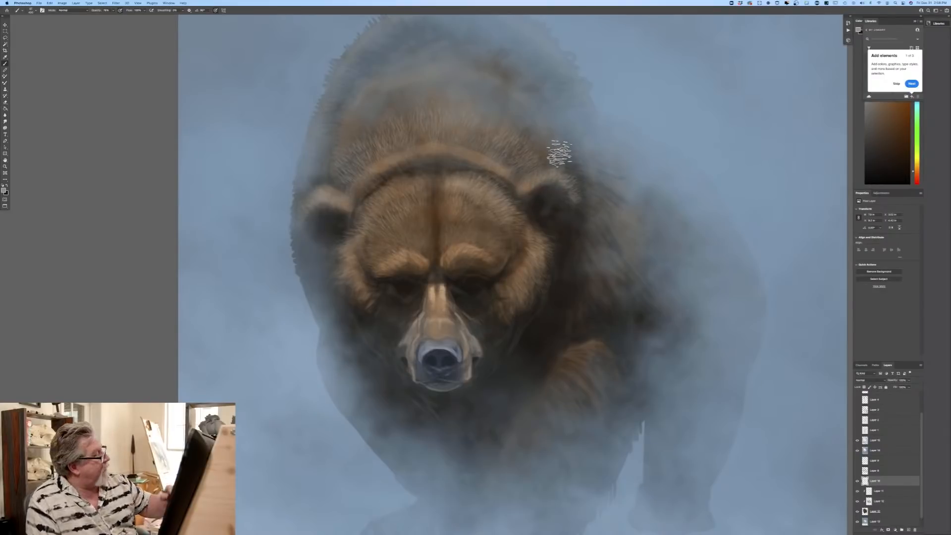
# Step: Set the brush blending mode to Multiply, darken the forehead and neck fur, and choose a new foreground colour
pyautogui.click(31, 10)
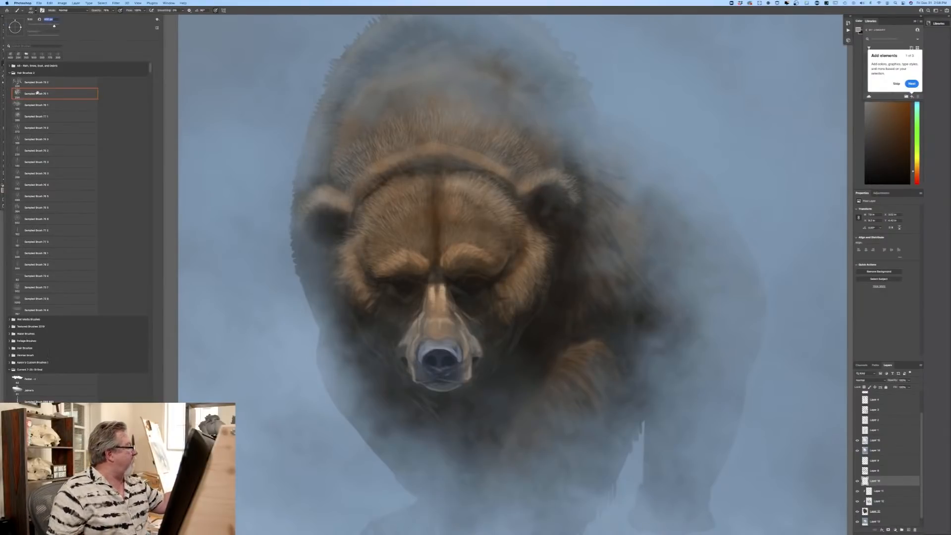
pyautogui.press('Escape')
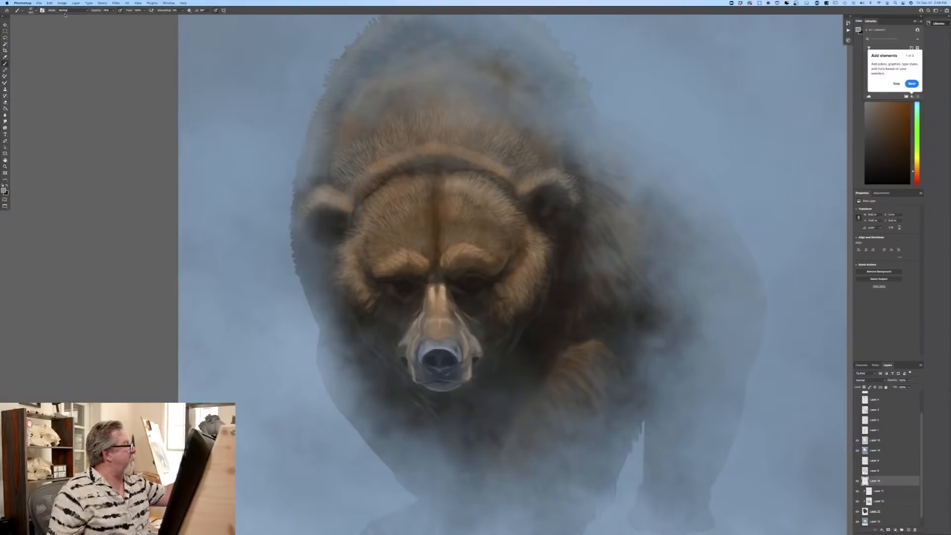
pyautogui.click(66, 10)
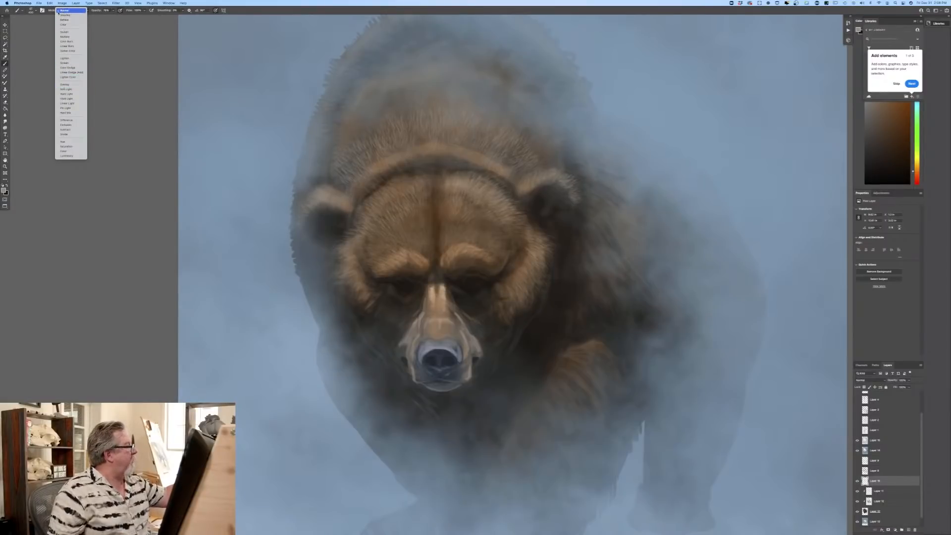
pyautogui.click(65, 37)
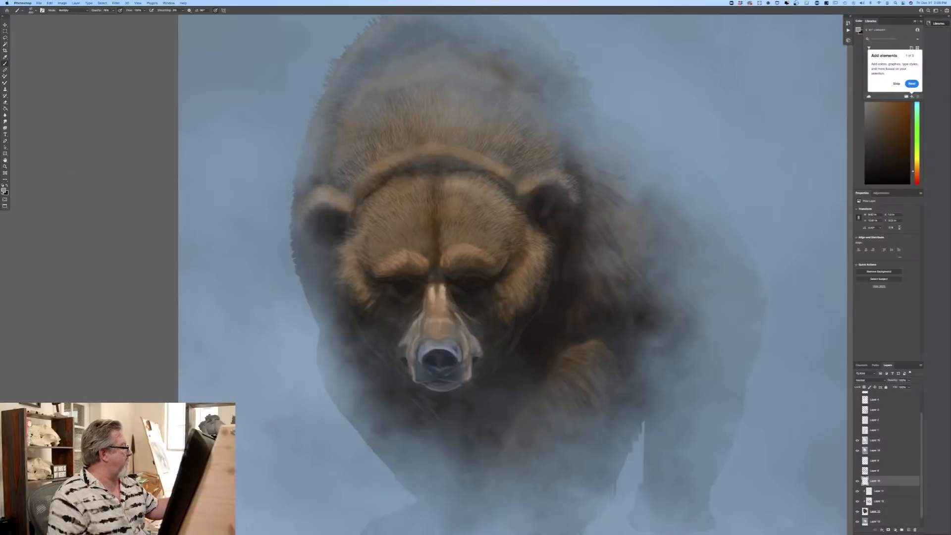
pyautogui.click(4, 191)
pyautogui.press('Return')
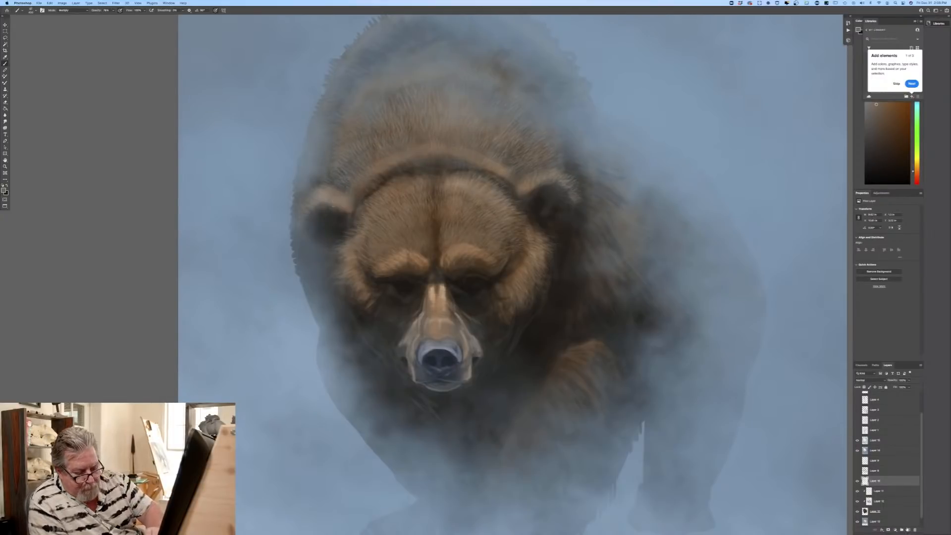
# Step: Add a new layer in Multiply blending mode and paint dark fur texture across the forehead
pyautogui.click(907, 529)
pyautogui.click(856, 380)
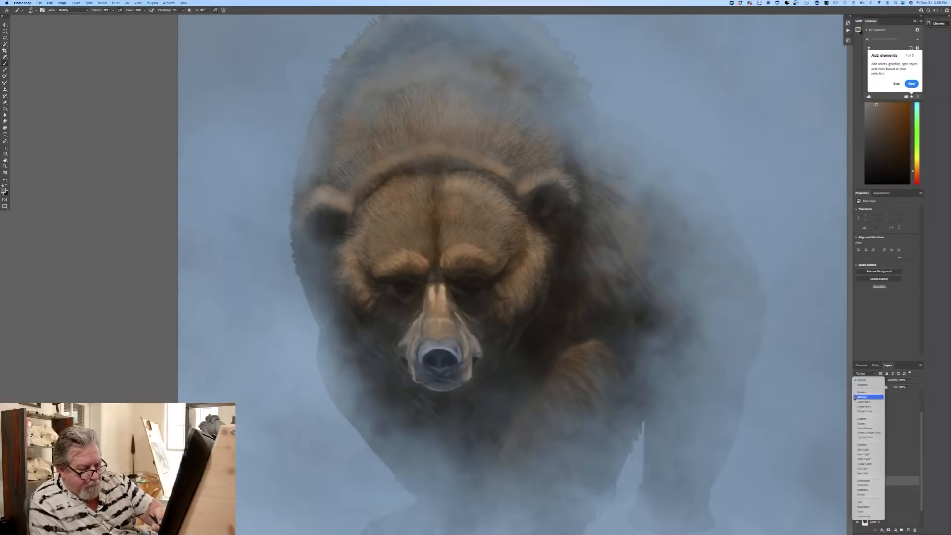
pyautogui.click(854, 399)
pyautogui.moveTo(490, 170); pyautogui.dragTo(456, 203)
pyautogui.moveTo(451, 168)
pyautogui.mouseDown()
pyautogui.moveTo(430, 210)
pyautogui.moveTo(421, 181)
pyautogui.moveTo(411, 183)
pyautogui.moveTo(406, 205)
pyautogui.moveTo(389, 185)
pyautogui.moveTo(397, 214)
pyautogui.moveTo(361, 202)
pyautogui.moveTo(376, 234)
pyautogui.moveTo(345, 225)
pyautogui.moveTo(392, 242)
pyautogui.moveTo(390, 194)
pyautogui.moveTo(422, 229)
pyautogui.moveTo(440, 185)
pyautogui.moveTo(444, 221)
pyautogui.moveTo(490, 192)
pyautogui.moveTo(476, 224)
pyautogui.moveTo(528, 225)
pyautogui.moveTo(530, 215)
pyautogui.moveTo(500, 200)
pyautogui.moveTo(462, 199)
pyautogui.moveTo(425, 178)
pyautogui.moveTo(449, 241)
pyautogui.moveTo(430, 201)
pyautogui.moveTo(422, 250)
pyautogui.moveTo(411, 238)
pyautogui.moveTo(366, 251)
pyautogui.moveTo(343, 238)
pyautogui.mouseUp()
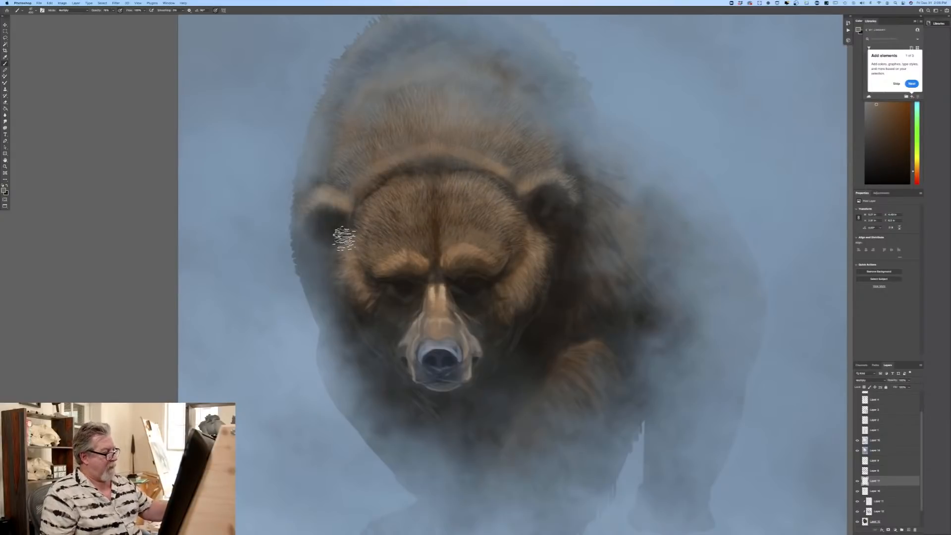
# Step: Reduce the brush size and paint finer dark fur texture around the brows and cheeks
pyautogui.press('[')
pyautogui.press('[')
pyautogui.press('[')
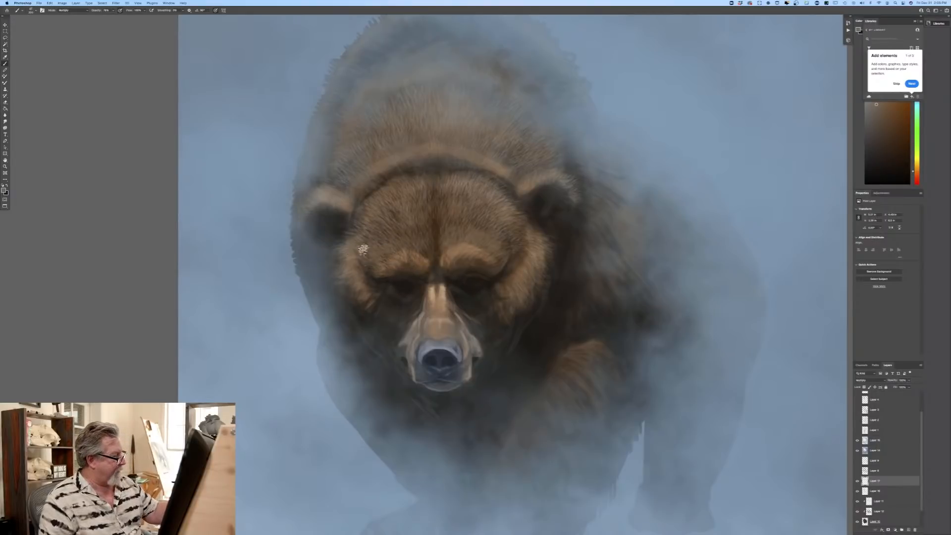
pyautogui.press('super+plus')
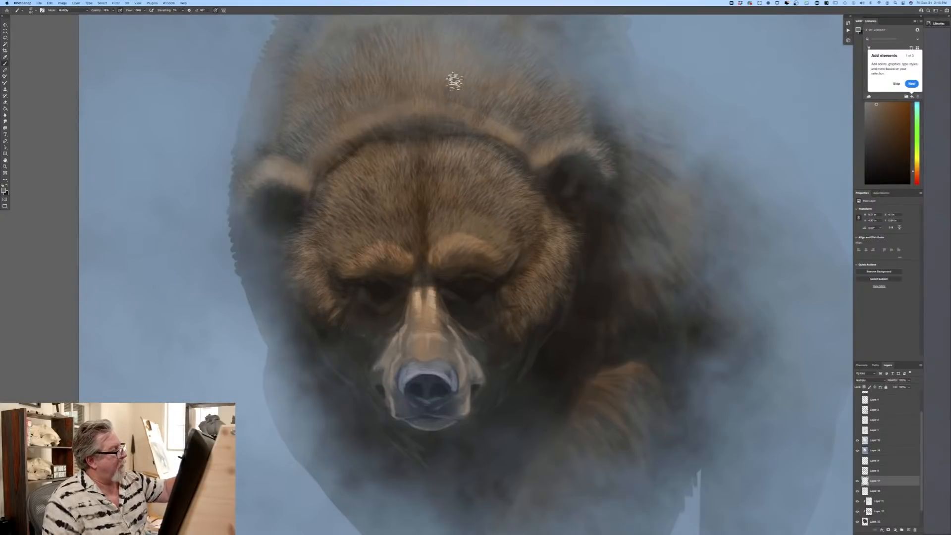
# Step: Enlarge the brush and paint dark fur texture over the curved ridge and lower neck behind the forehead
pyautogui.press(']')
pyautogui.press(']')
pyautogui.press(']')
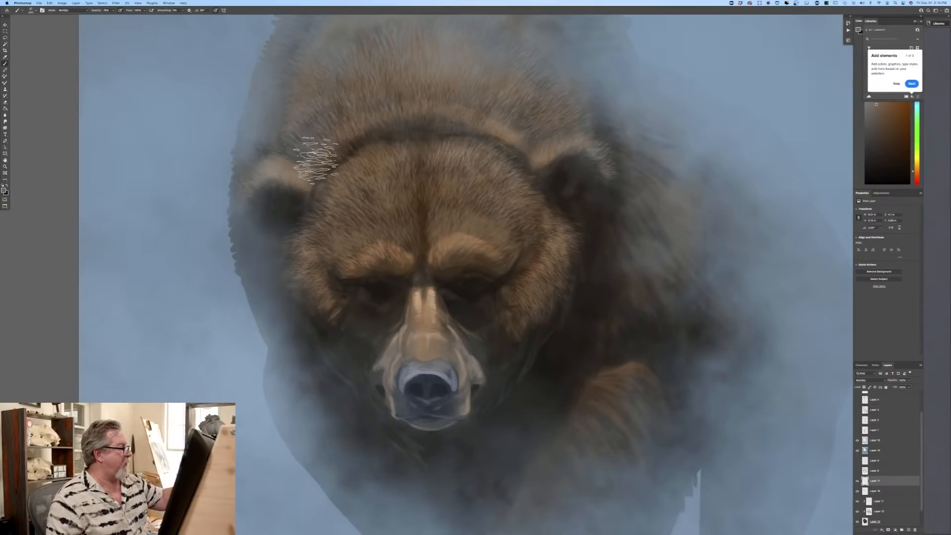
pyautogui.press('super+0')
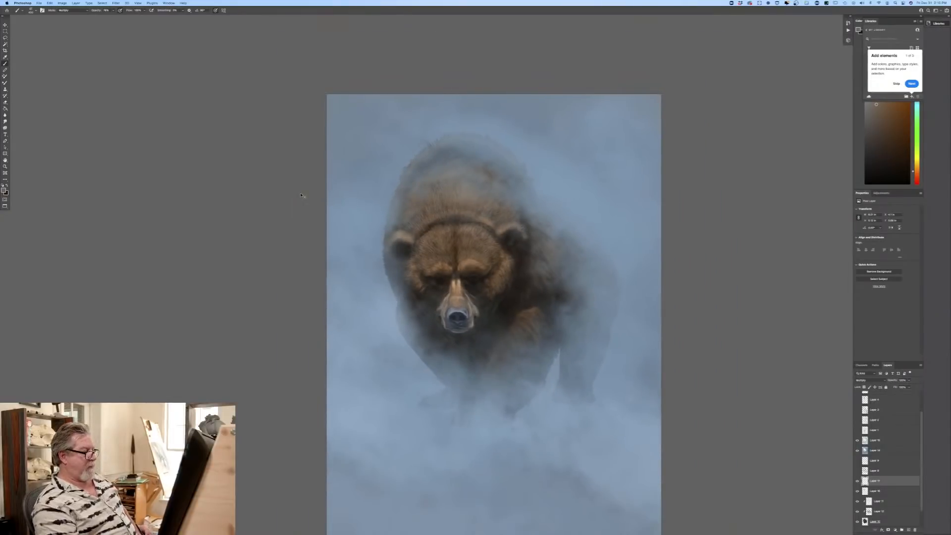
pyautogui.press('super+equal')
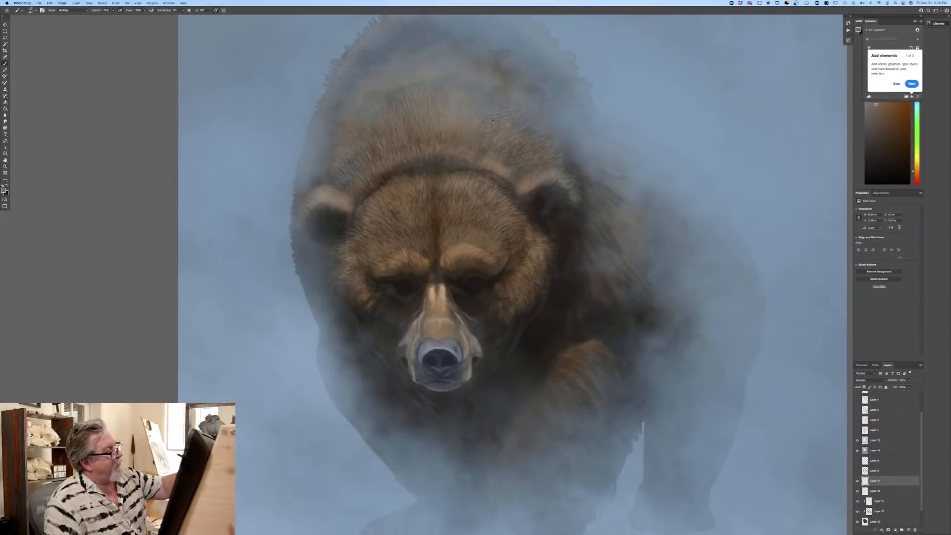
pyautogui.moveTo(117, 304); pyautogui.dragTo(83, 387)
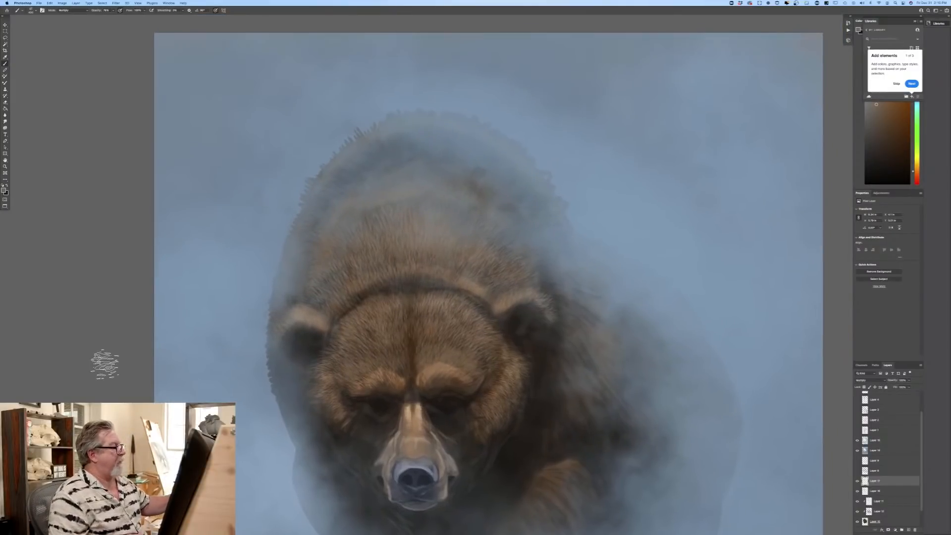
# Step: Choose a light tan, set the brush to Normal mode with higher opacity, and paint rim fur along the hump's upper edge on a new layer
pyautogui.click(4, 190)
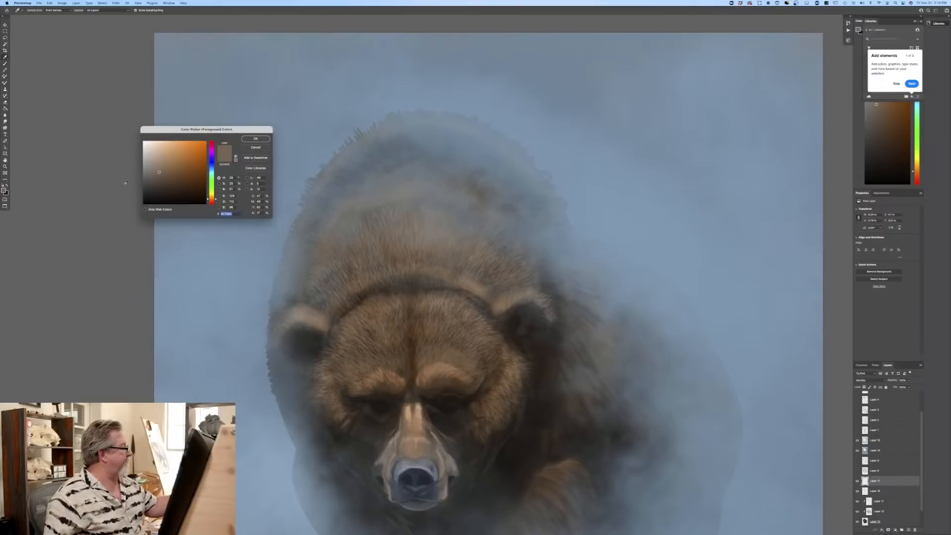
pyautogui.click(255, 139)
pyautogui.click(68, 12)
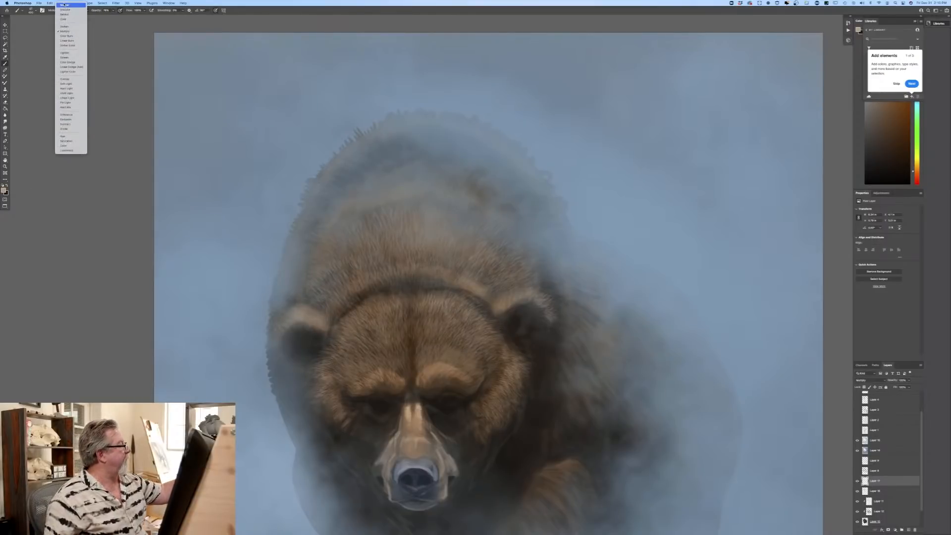
pyautogui.click(64, 5)
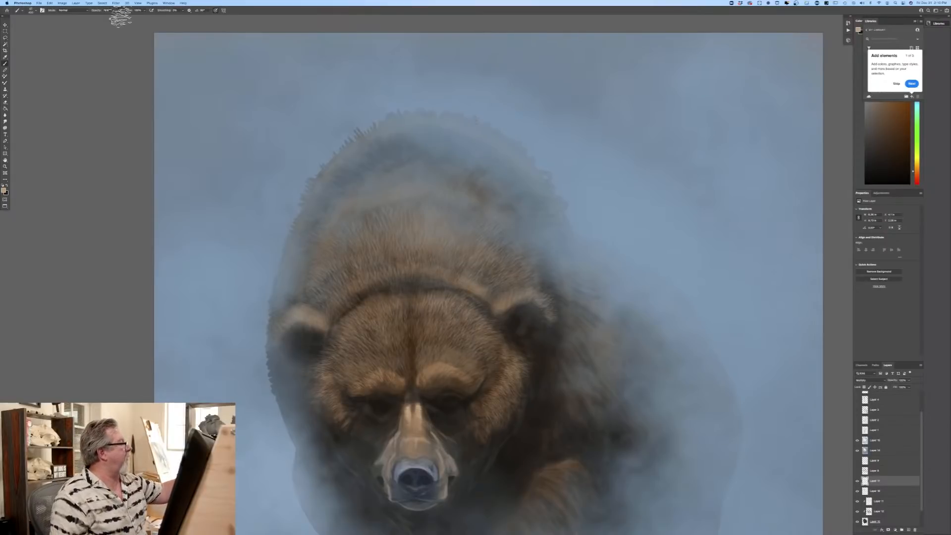
pyautogui.moveTo(113, 17); pyautogui.dragTo(120, 18)
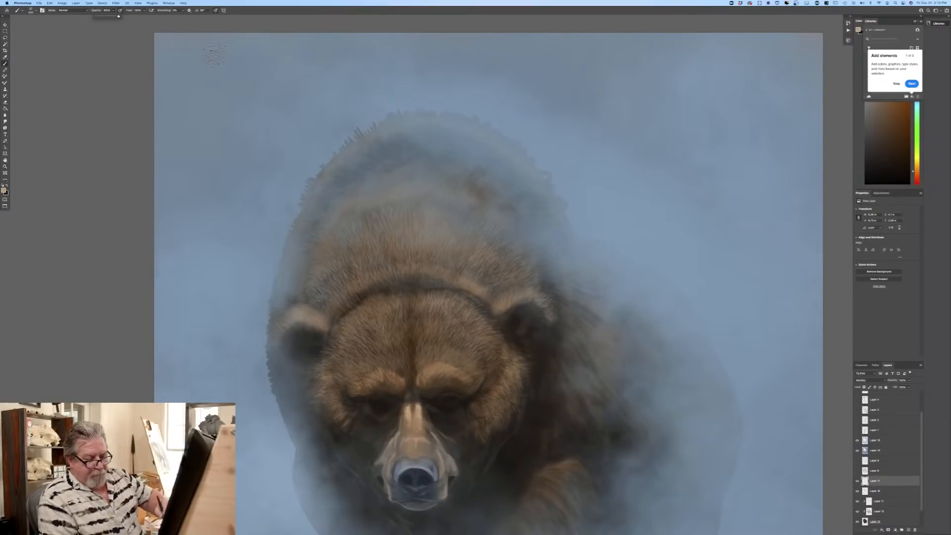
pyautogui.click(904, 529)
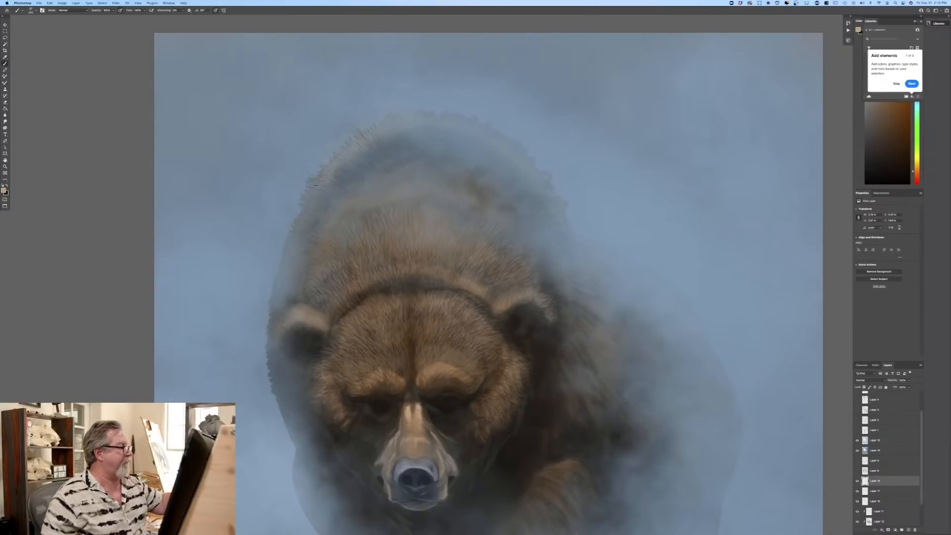
# Step: Choose a dark grey-brown foreground color and paint fur along both outer edges of the hump
pyautogui.click(4, 189)
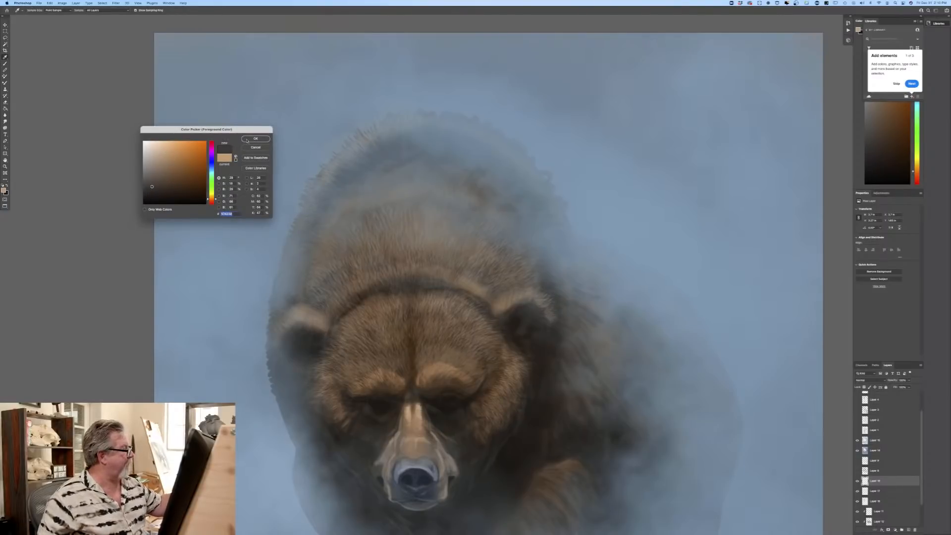
pyautogui.click(246, 140)
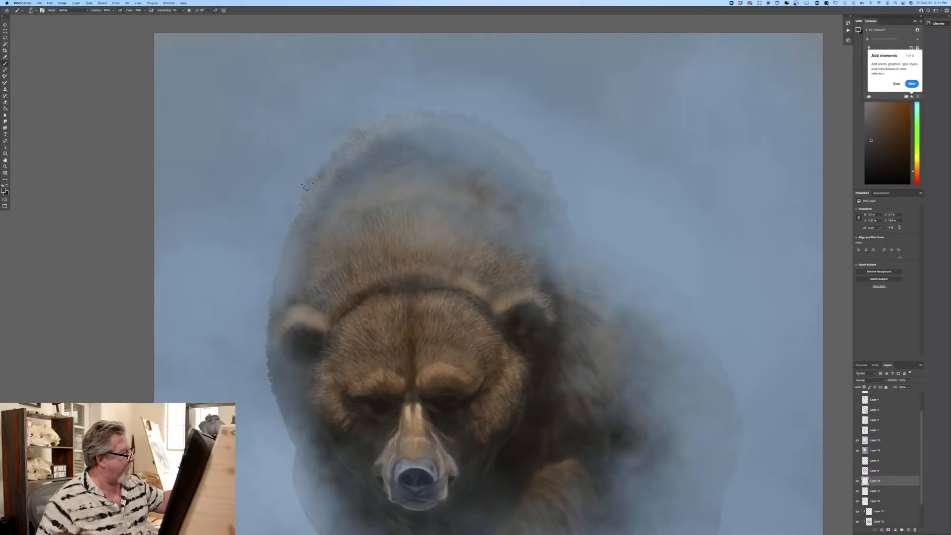
pyautogui.moveTo(296, 224); pyautogui.dragTo(292, 238)
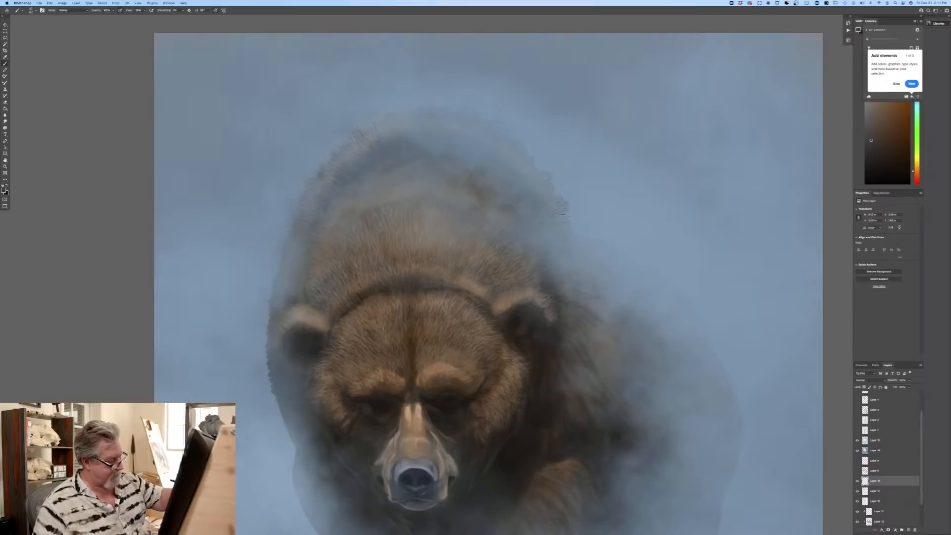
pyautogui.press(']')
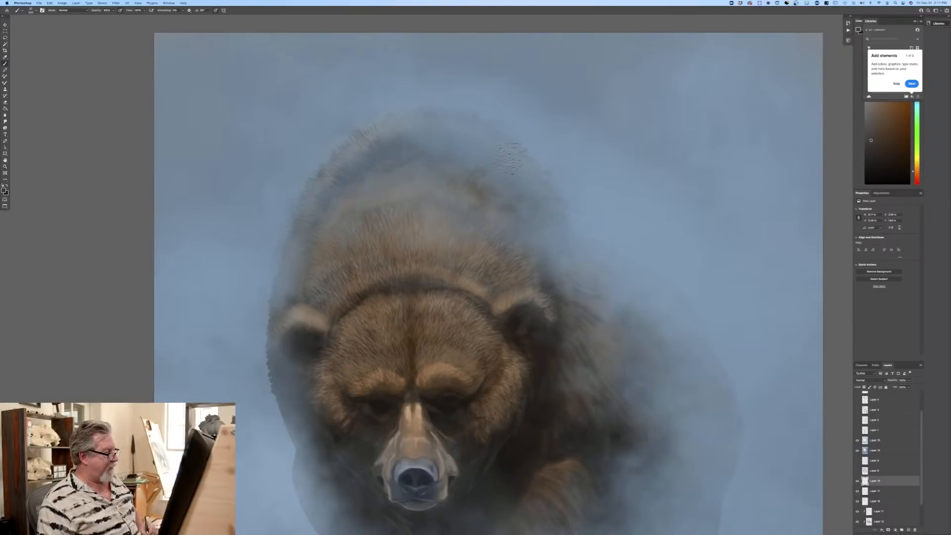
# Step: Choose a light peach foreground color for working on the muzzle
pyautogui.press('super+plus')
pyautogui.press('super+plus')
pyautogui.moveTo(247, 445)
pyautogui.mouseDown()
pyautogui.moveTo(327, 359)
pyautogui.moveTo(285, 295)
pyautogui.mouseUp()
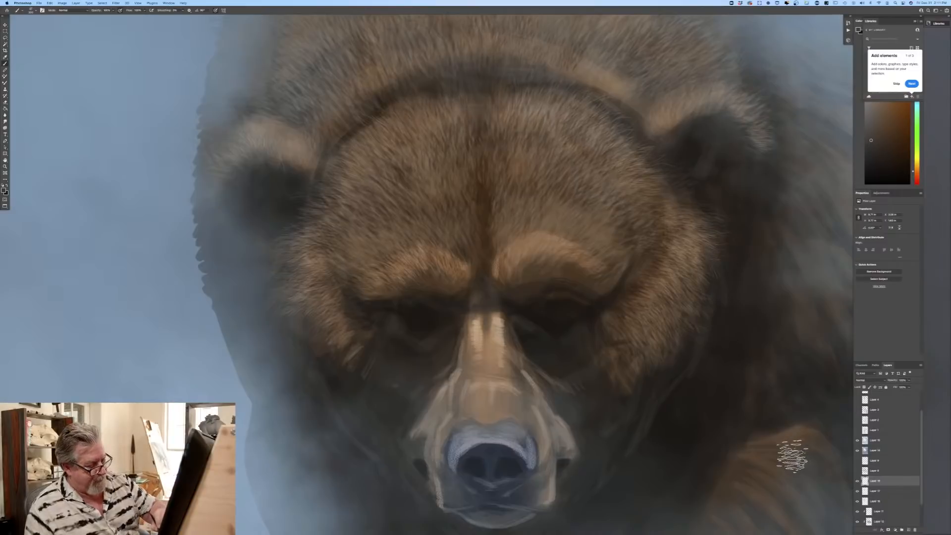
pyautogui.moveTo(180, 379); pyautogui.dragTo(70, 284)
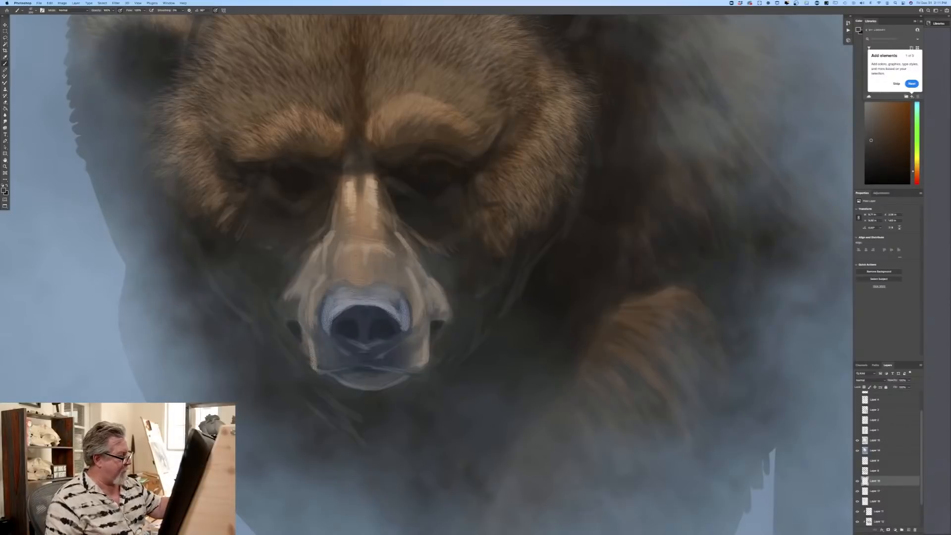
pyautogui.click(4, 190)
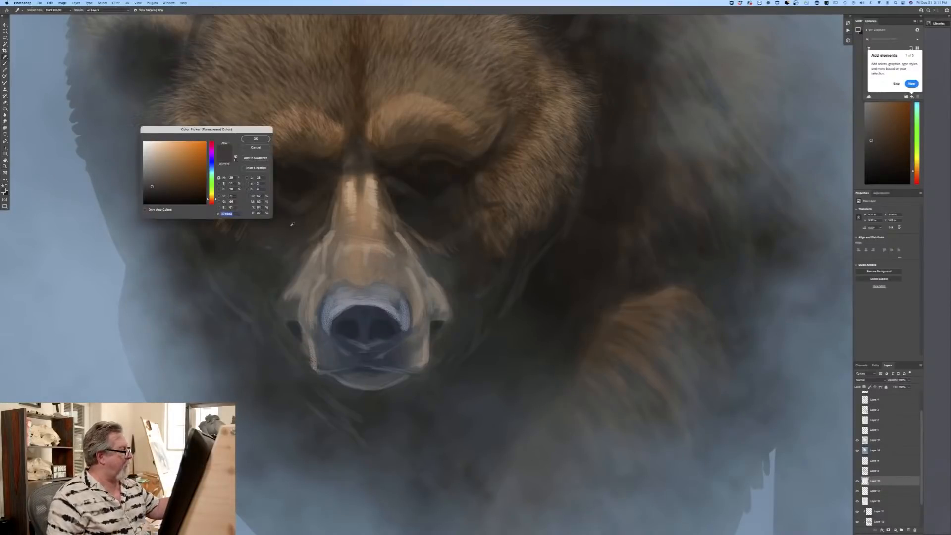
pyautogui.click(253, 139)
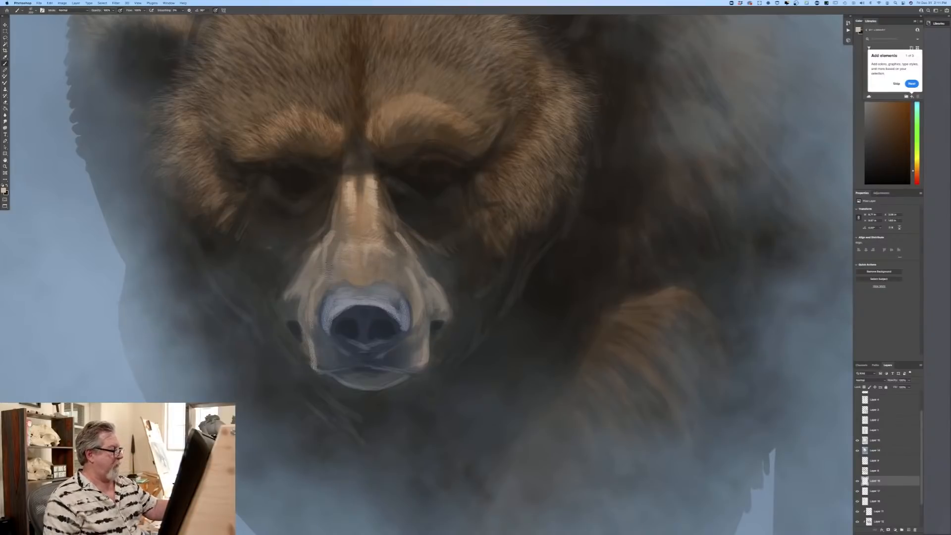
pyautogui.press('super+0')
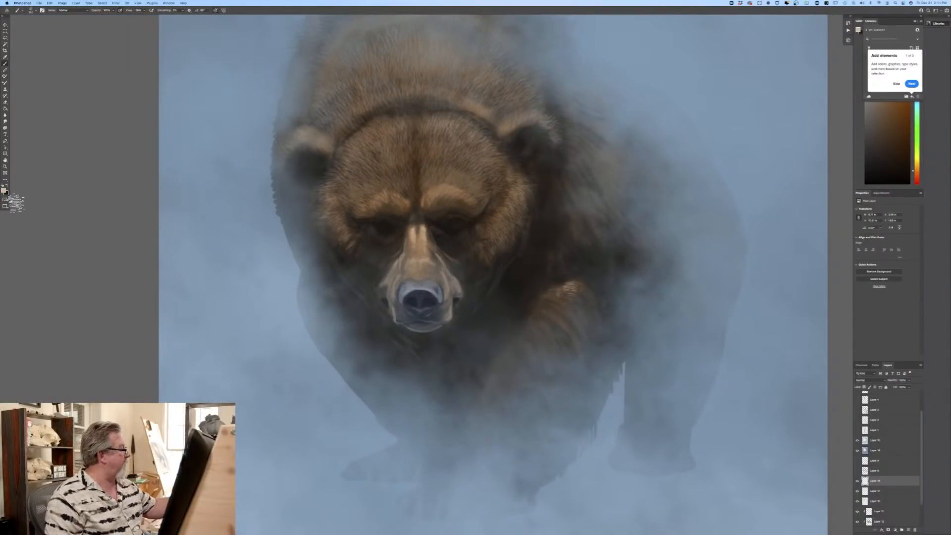
# Step: Choose an orange-brown foreground color and try painting fur texture over the raised front leg
pyautogui.click(4, 191)
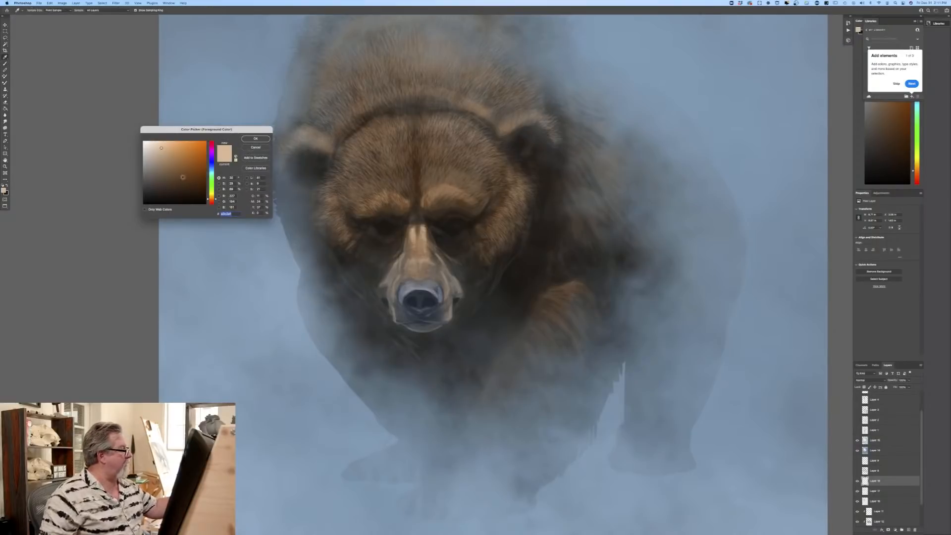
pyautogui.click(183, 163)
pyautogui.click(256, 138)
pyautogui.press('b')
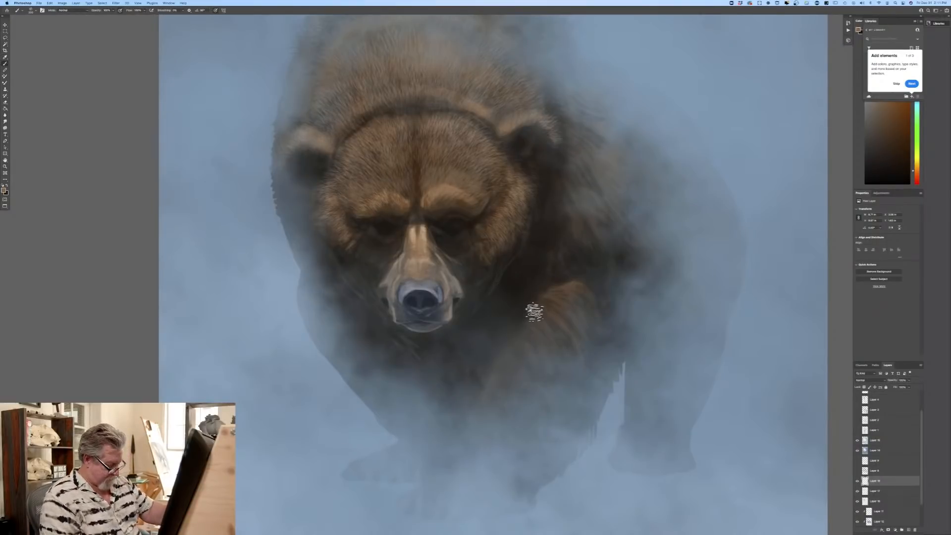
pyautogui.moveTo(558, 304)
pyautogui.mouseDown()
pyautogui.moveTo(622, 324)
pyautogui.moveTo(544, 308)
pyautogui.moveTo(596, 336)
pyautogui.moveTo(540, 308)
pyautogui.moveTo(580, 345)
pyautogui.moveTo(547, 333)
pyautogui.moveTo(585, 379)
pyautogui.moveTo(540, 340)
pyautogui.moveTo(532, 350)
pyautogui.moveTo(555, 403)
pyautogui.moveTo(515, 374)
pyautogui.moveTo(522, 379)
pyautogui.moveTo(540, 298)
pyautogui.moveTo(584, 286)
pyautogui.moveTo(558, 302)
pyautogui.moveTo(605, 302)
pyautogui.moveTo(559, 293)
pyautogui.moveTo(600, 340)
pyautogui.moveTo(549, 307)
pyautogui.moveTo(558, 361)
pyautogui.mouseUp()
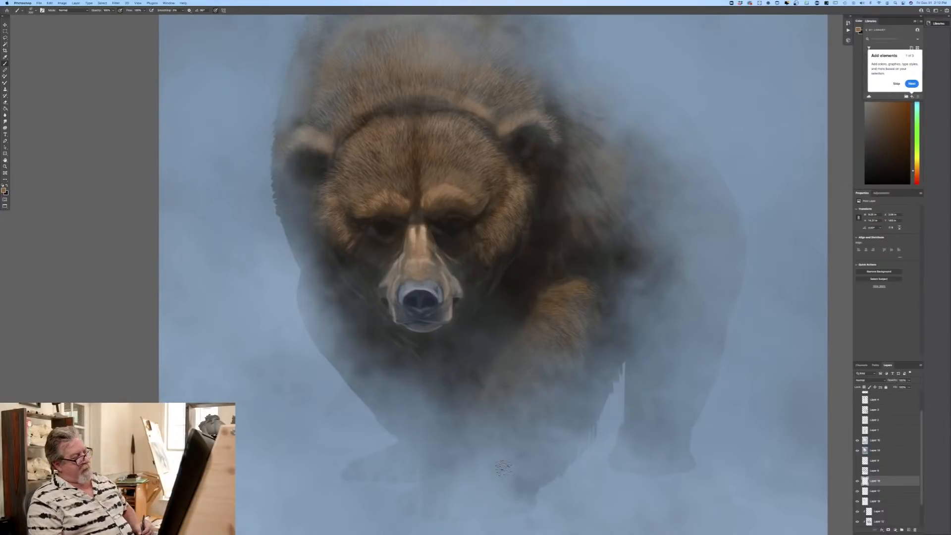
# Step: Try the first sampled brush in the hair brush set on the front leg and undo the stroke
pyautogui.click(22, 10)
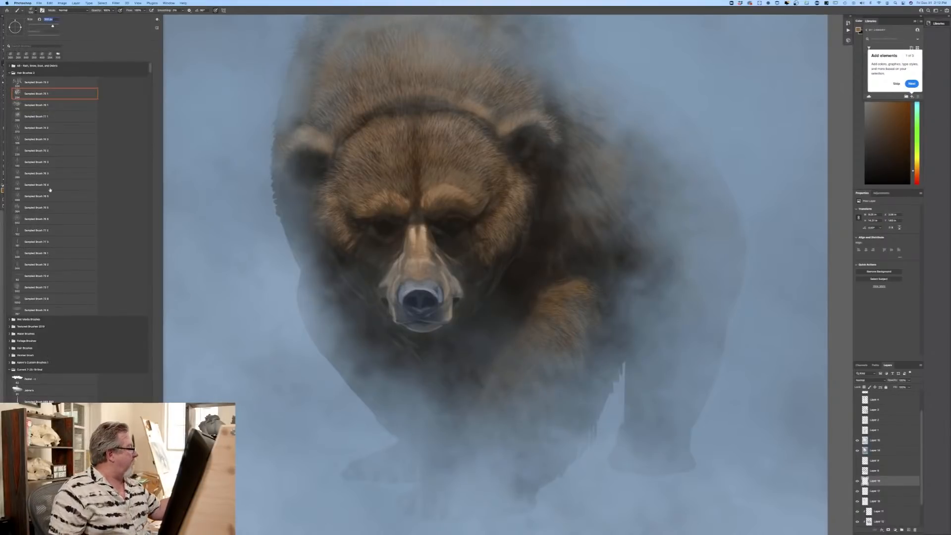
pyautogui.click(22, 84)
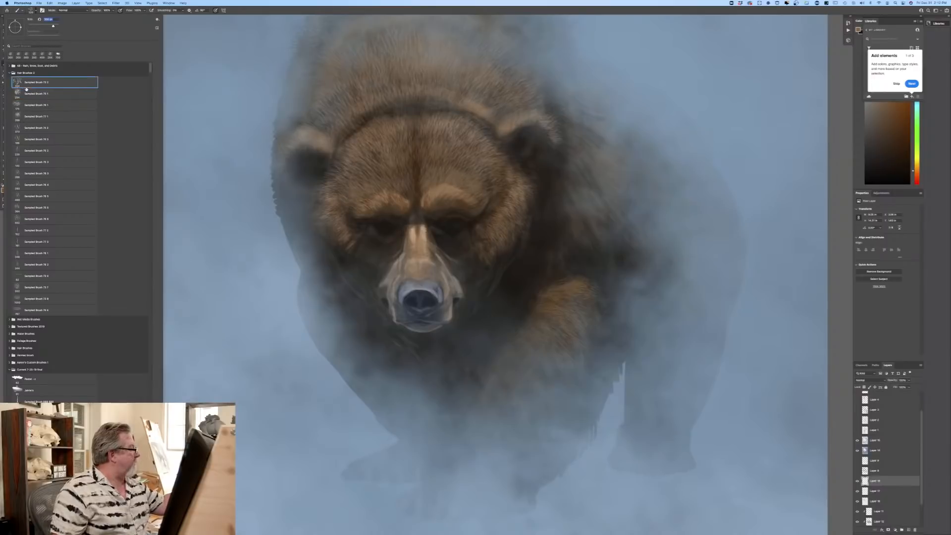
pyautogui.click(547, 307)
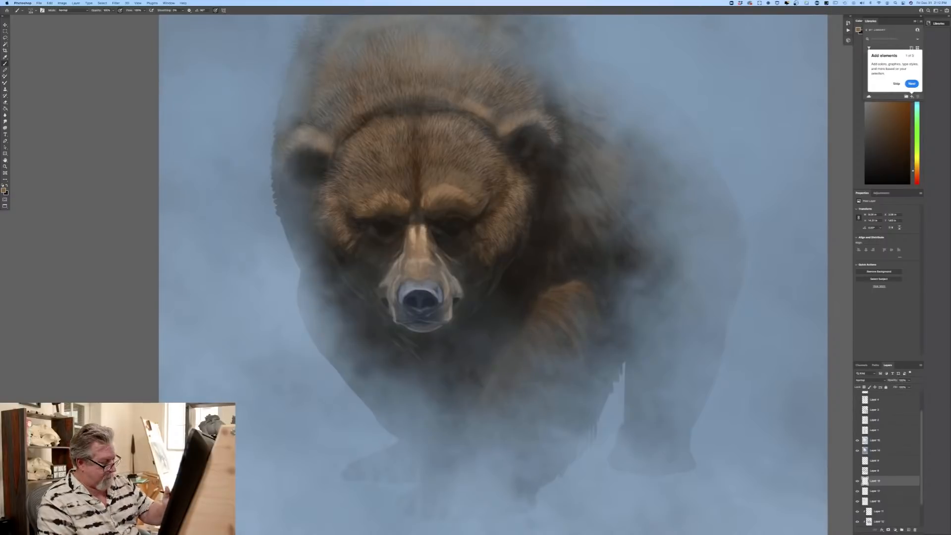
pyautogui.press('super+z')
pyautogui.press(']')
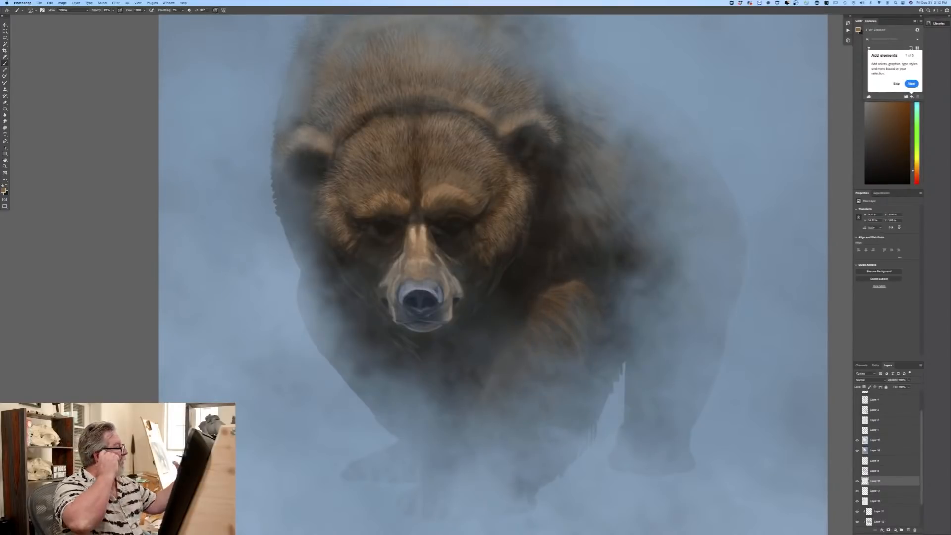
# Step: Select a finer sampled hair brush and paint orange-brown fur over the raised front leg
pyautogui.click(29, 10)
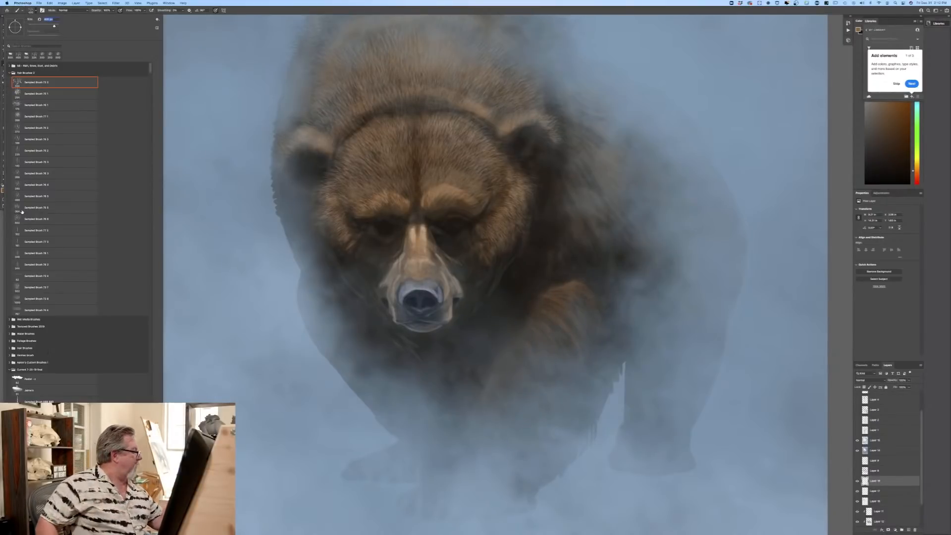
pyautogui.click(50, 151)
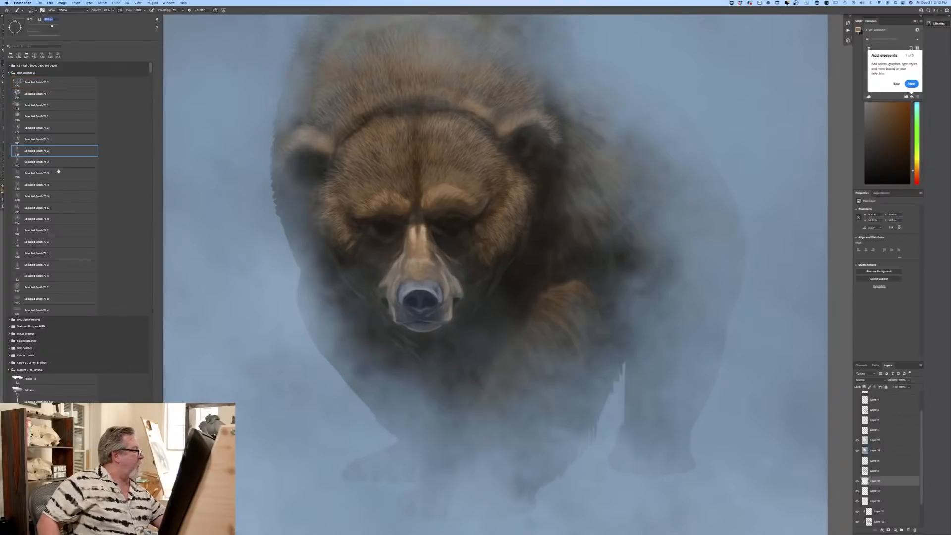
pyautogui.click(556, 293)
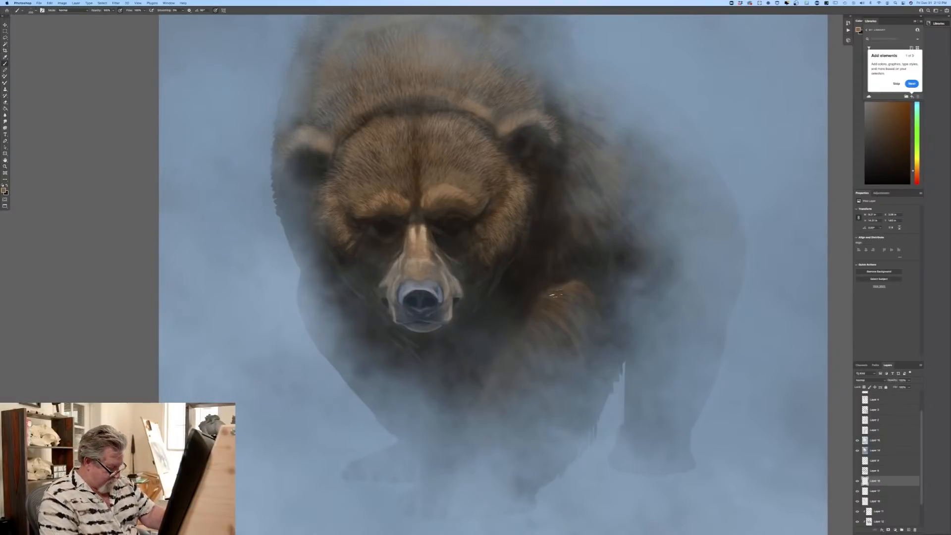
pyautogui.moveTo(552, 291)
pyautogui.mouseDown()
pyautogui.moveTo(597, 313)
pyautogui.moveTo(592, 338)
pyautogui.mouseUp()
pyautogui.moveTo(547, 312); pyautogui.dragTo(586, 352)
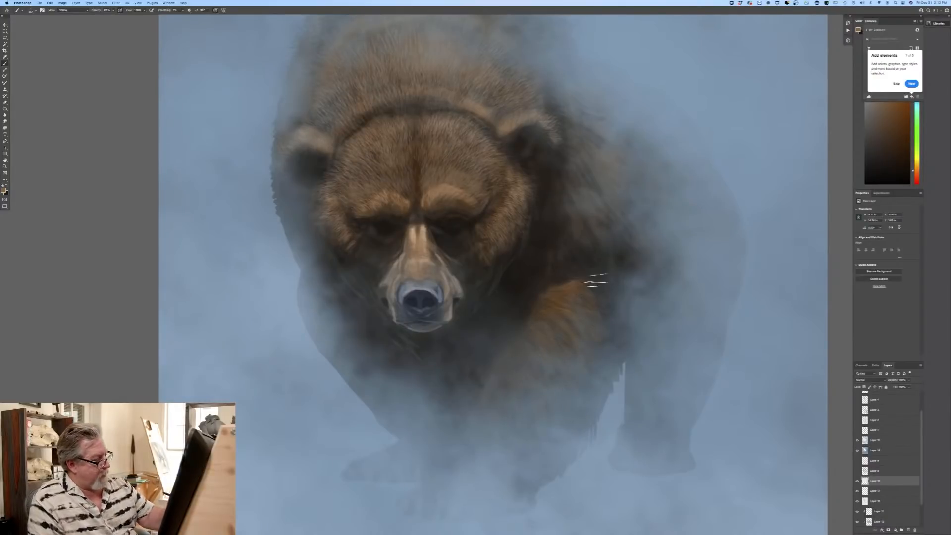
# Step: Choose a muted grey-brown foreground color and paint fur over the raised front leg
pyautogui.click(4, 190)
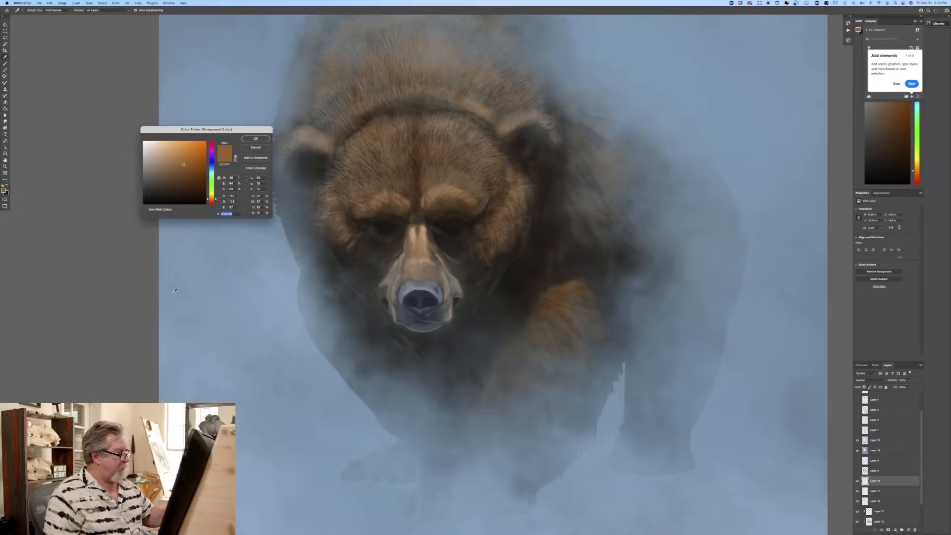
pyautogui.press('Return')
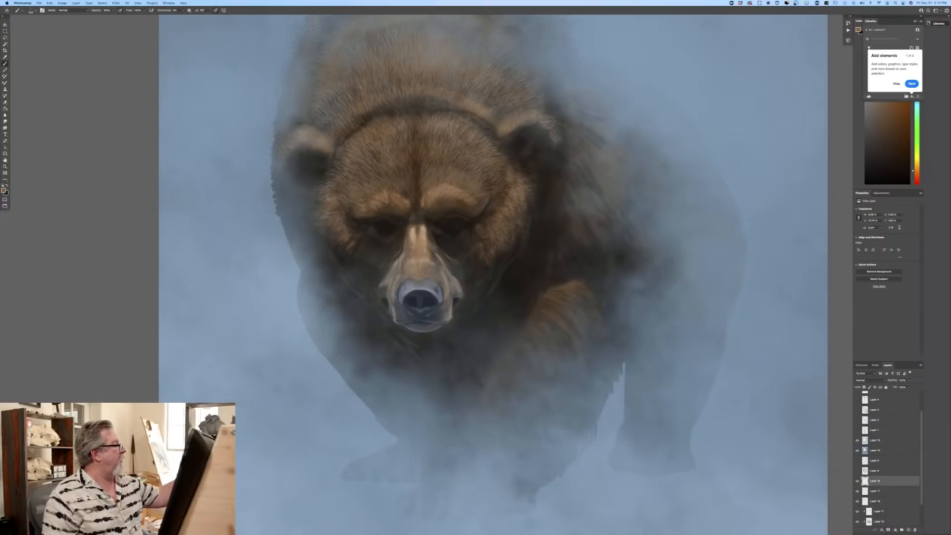
pyautogui.press('i')
pyautogui.click(4, 190)
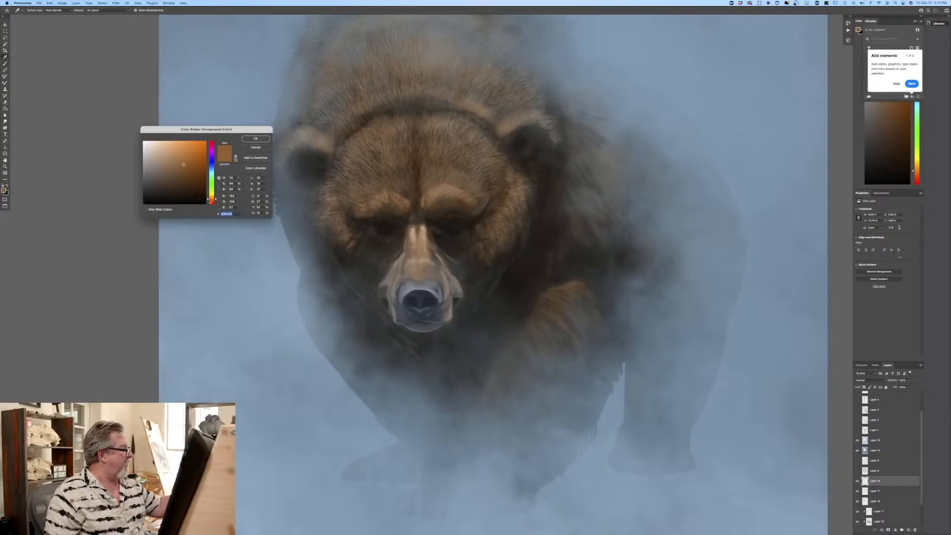
pyautogui.click(158, 169)
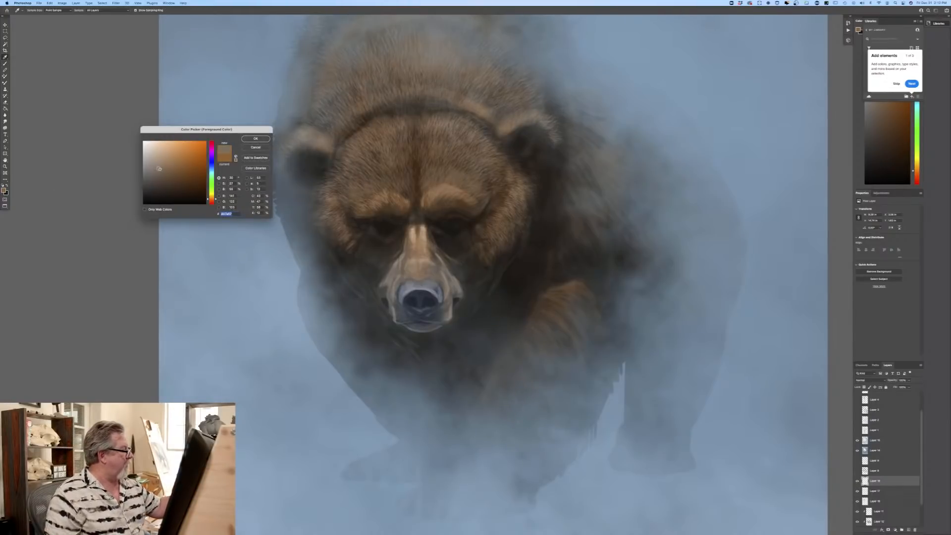
pyautogui.moveTo(157, 168); pyautogui.dragTo(157, 169)
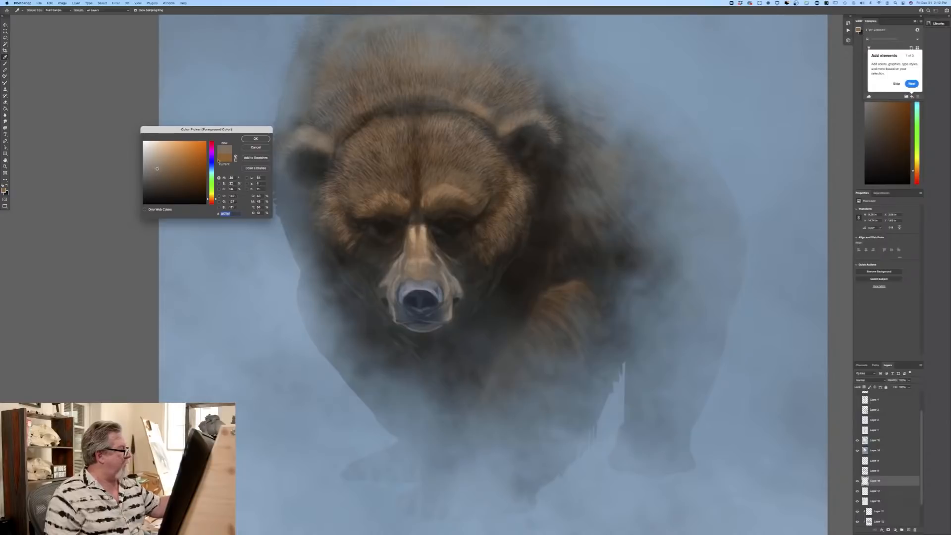
pyautogui.click(256, 138)
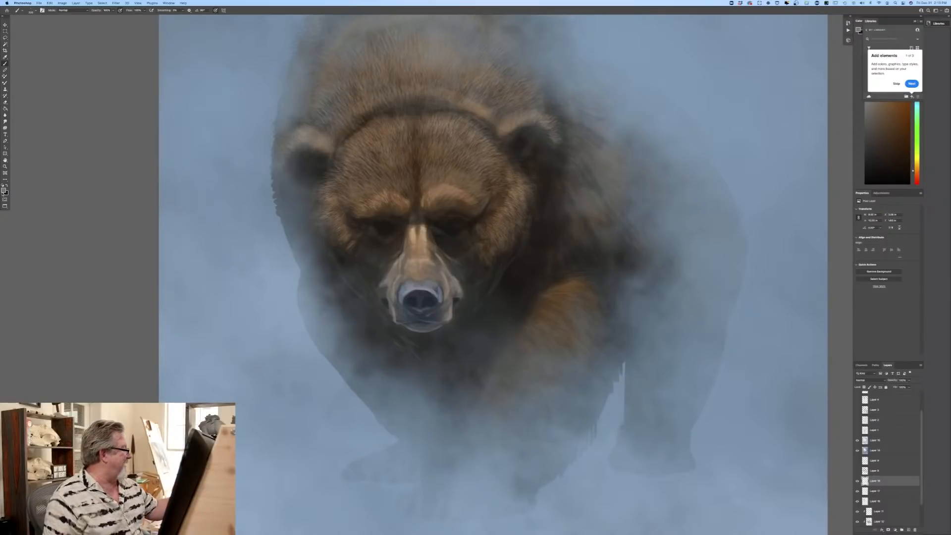
# Step: Choose a greyer brown, add a new layer, and paint fur over the shoulder behind the bear's ear
pyautogui.click(4, 191)
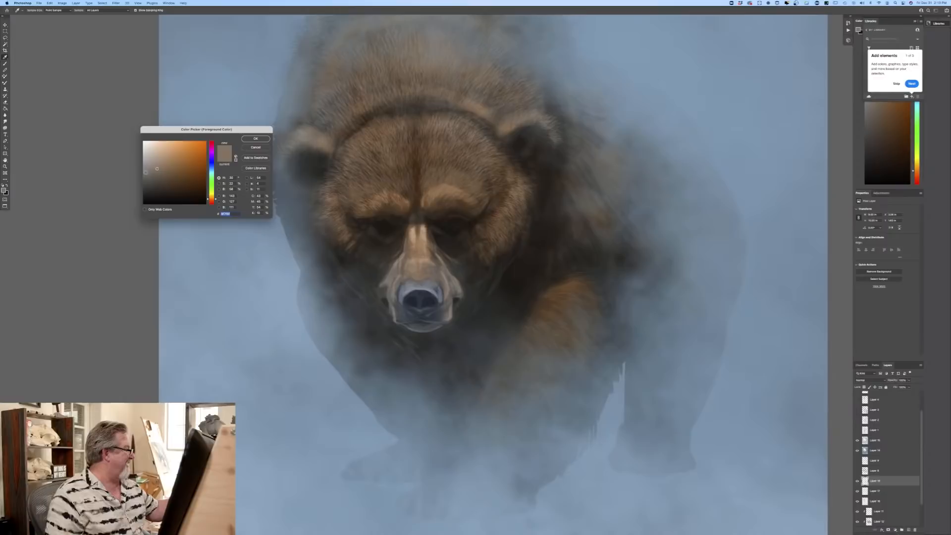
pyautogui.click(255, 139)
pyautogui.click(908, 529)
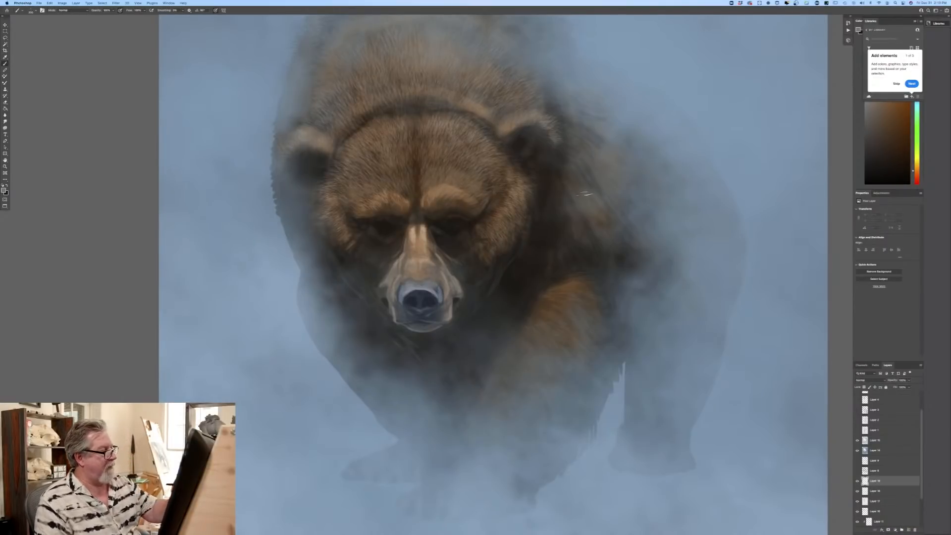
pyautogui.moveTo(588, 195)
pyautogui.mouseDown()
pyautogui.moveTo(635, 231)
pyautogui.moveTo(600, 182)
pyautogui.moveTo(639, 200)
pyautogui.mouseUp()
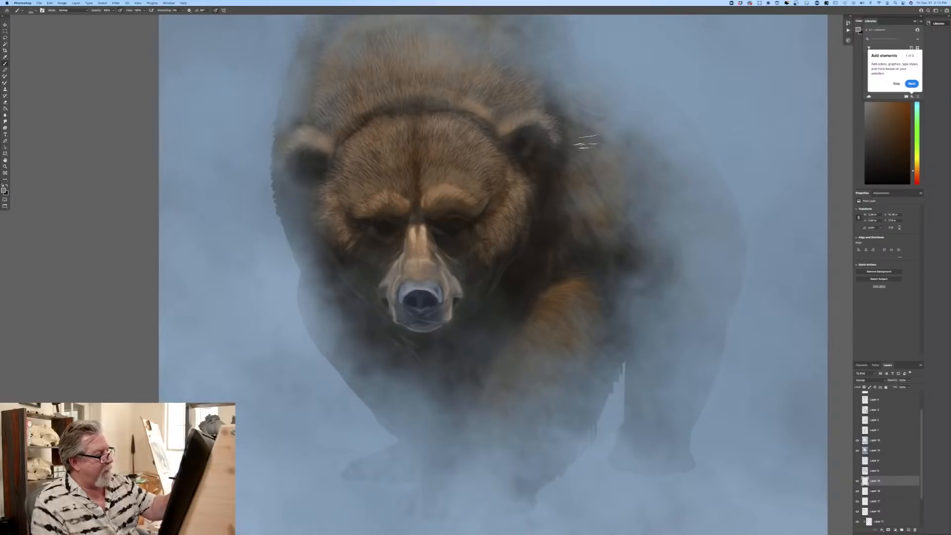
pyautogui.moveTo(585, 143); pyautogui.dragTo(640, 165)
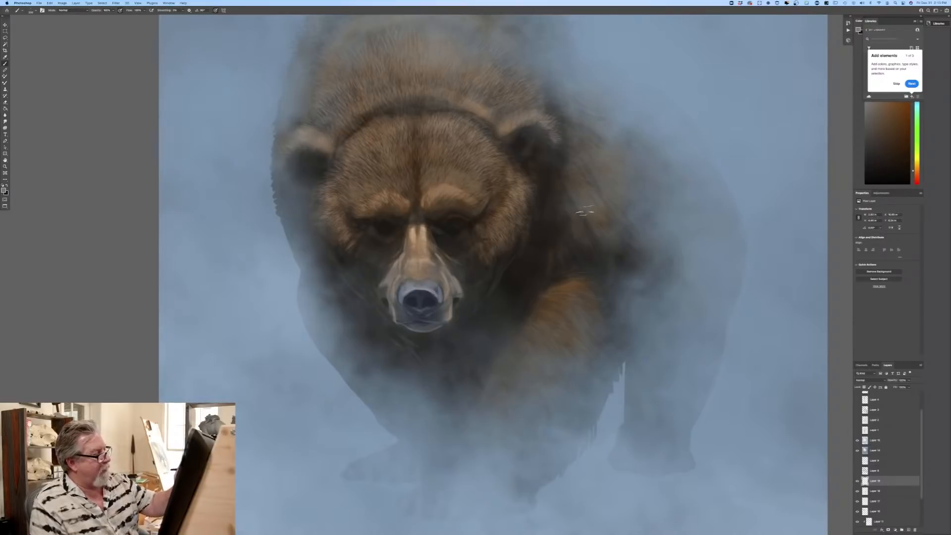
pyautogui.moveTo(585, 211)
pyautogui.mouseDown()
pyautogui.moveTo(607, 249)
pyautogui.moveTo(597, 263)
pyautogui.moveTo(569, 224)
pyautogui.moveTo(536, 262)
pyautogui.mouseUp()
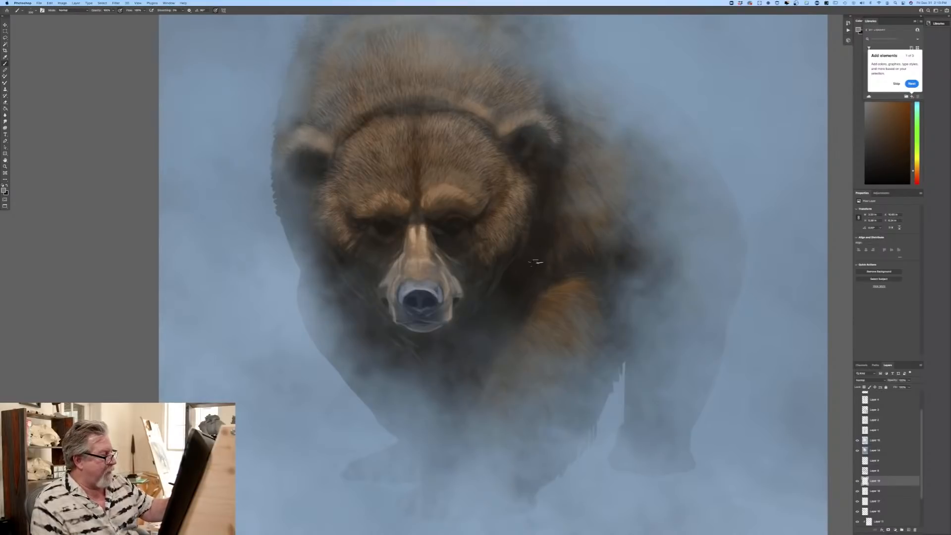
# Step: Switch to another sampled hair brush, enlarge it, and paint fur strands across the shoulder beside the cheek
pyautogui.click(22, 10)
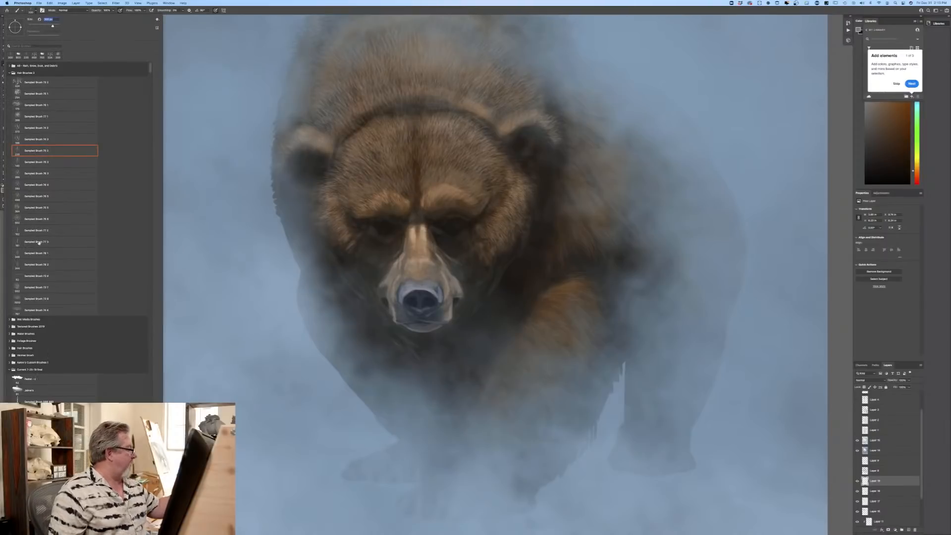
pyautogui.click(38, 162)
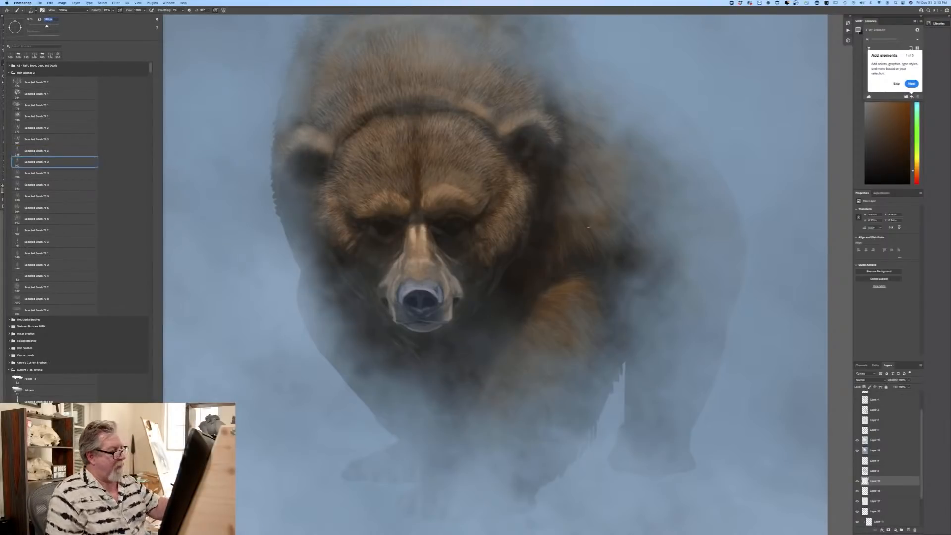
pyautogui.click(589, 228)
pyautogui.press(']')
pyautogui.press(']')
pyautogui.press(']')
pyautogui.press(']')
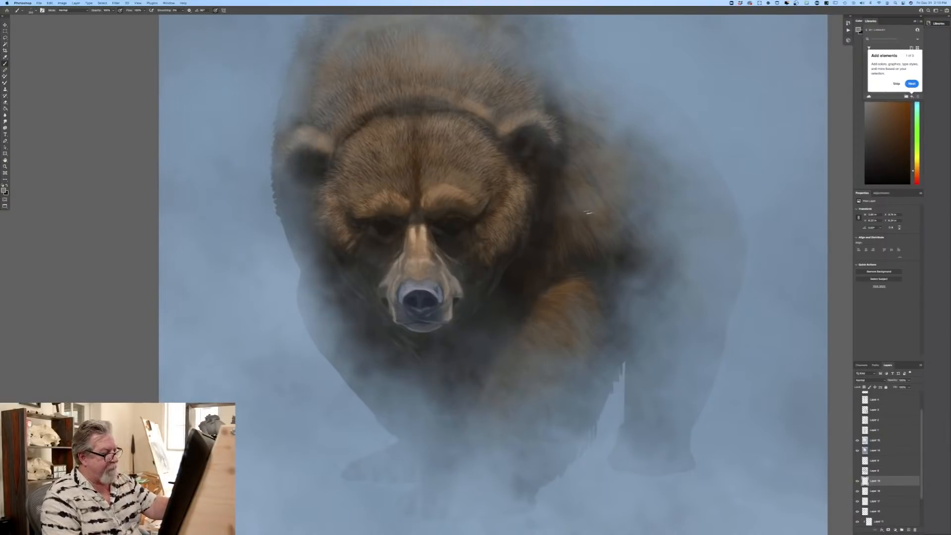
pyautogui.moveTo(583, 199)
pyautogui.mouseDown()
pyautogui.moveTo(611, 227)
pyautogui.moveTo(584, 207)
pyautogui.moveTo(617, 259)
pyautogui.moveTo(602, 244)
pyautogui.mouseUp()
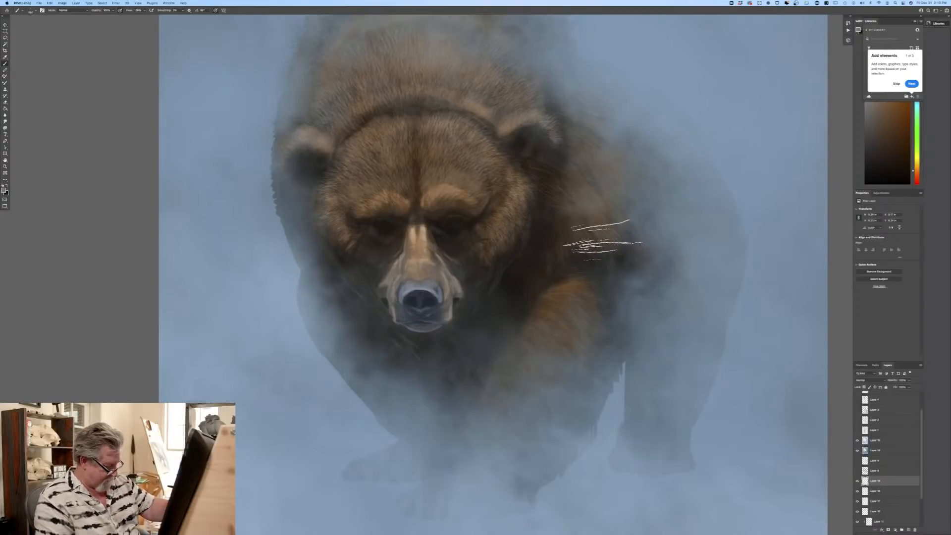
# Step: Undo the last test fur strokes across the shoulder beside the bear's cheek
pyautogui.press('super+z')
pyautogui.press('super+z')
pyautogui.press('super+z')
pyautogui.press('super+z')
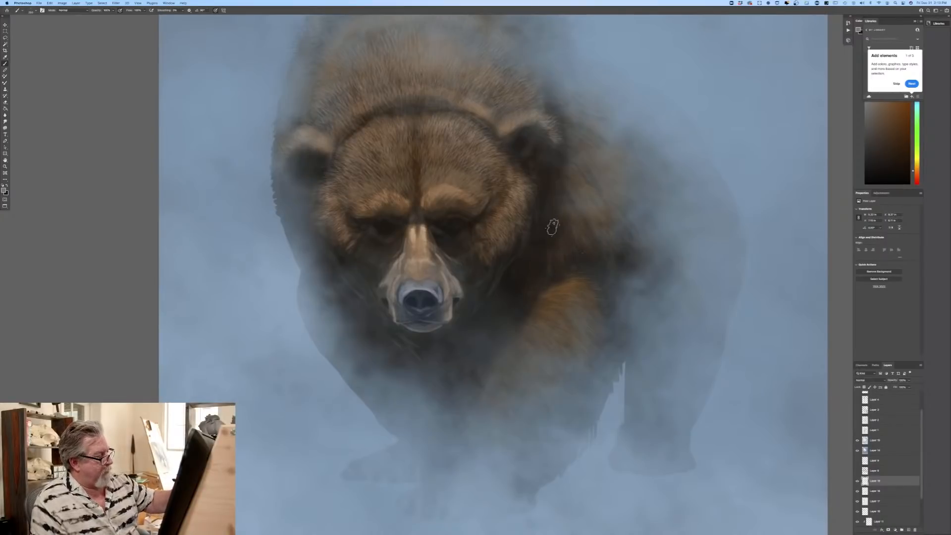
pyautogui.press('super+minus')
pyautogui.press('super+minus')
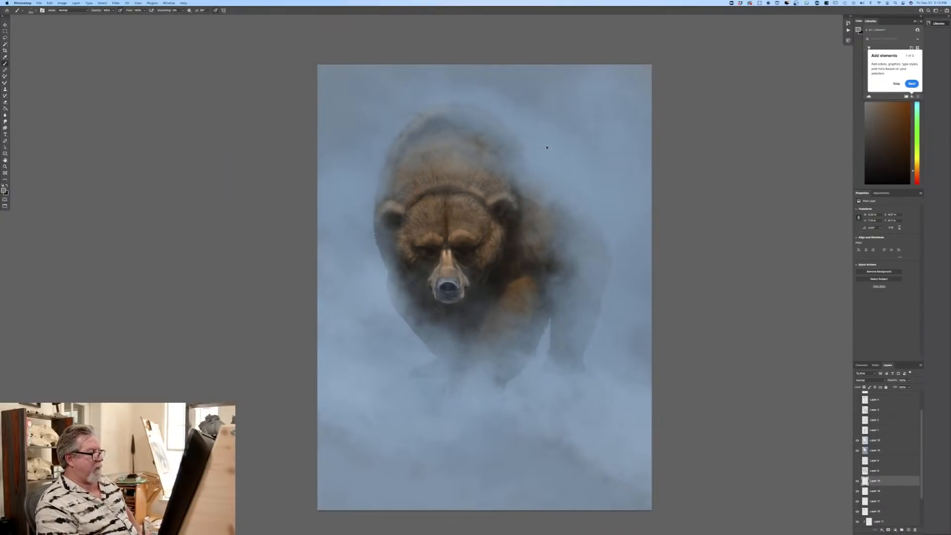
pyautogui.press('super+plus')
pyautogui.press('super+plus')
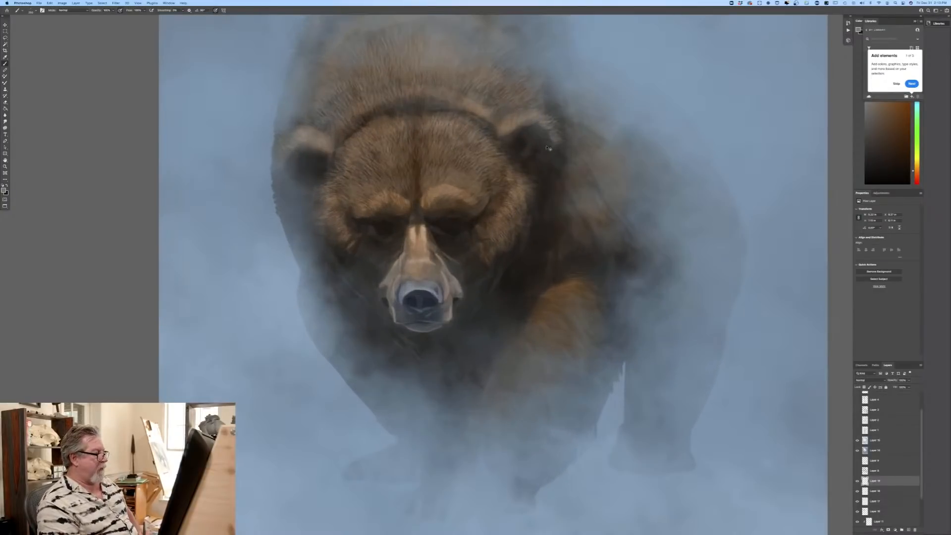
pyautogui.press('super+minus')
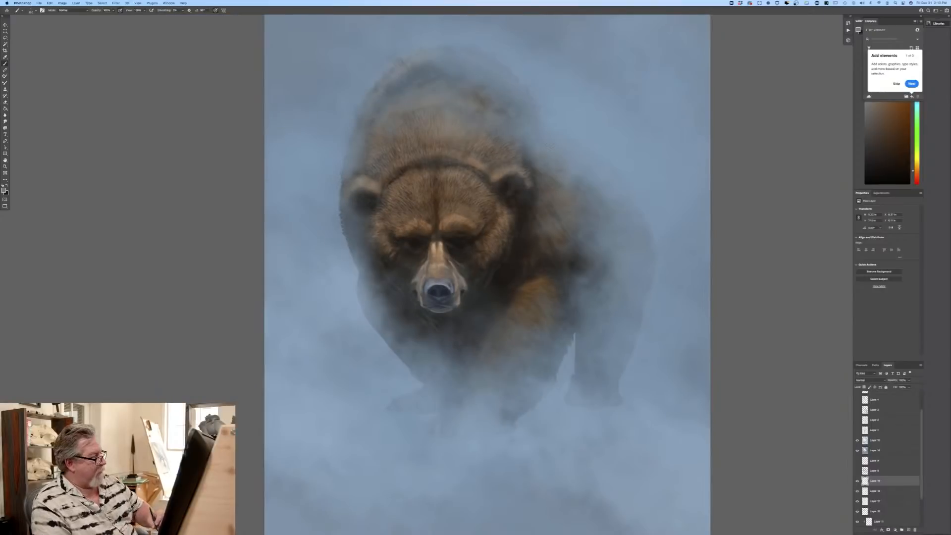
# Step: Select a scattered speckle brush below the sampled brushes in the current brush set and enlarge its tip
pyautogui.click(3, 190)
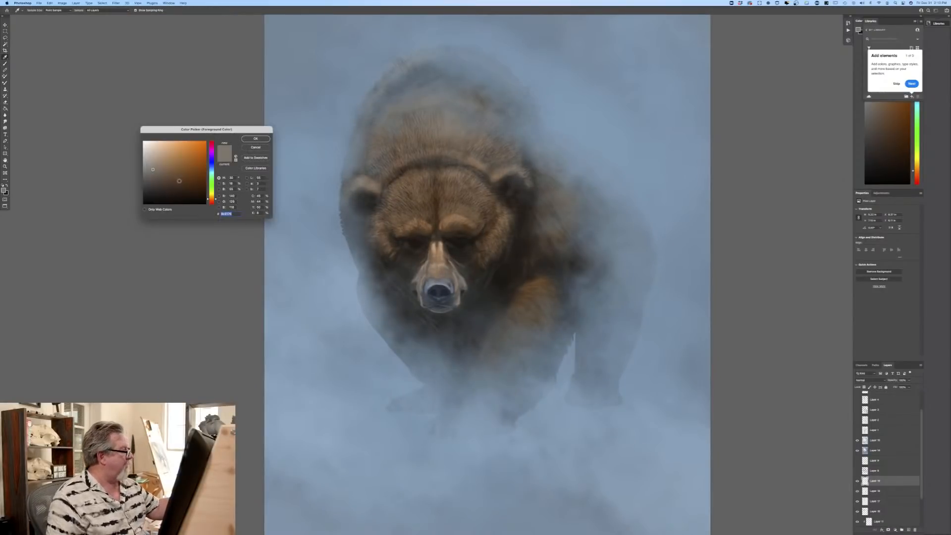
pyautogui.click(256, 140)
pyautogui.click(36, 11)
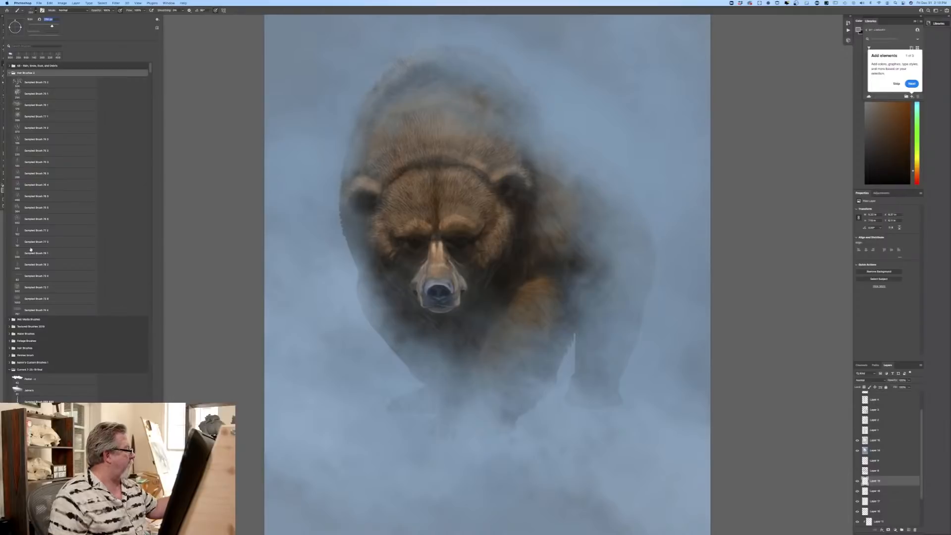
pyautogui.click(9, 74)
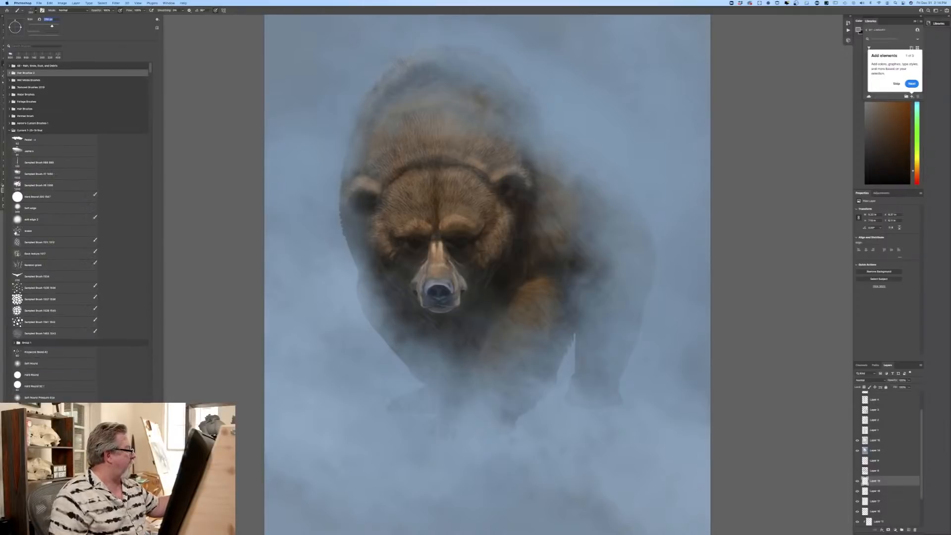
pyautogui.doubleClick(29, 352)
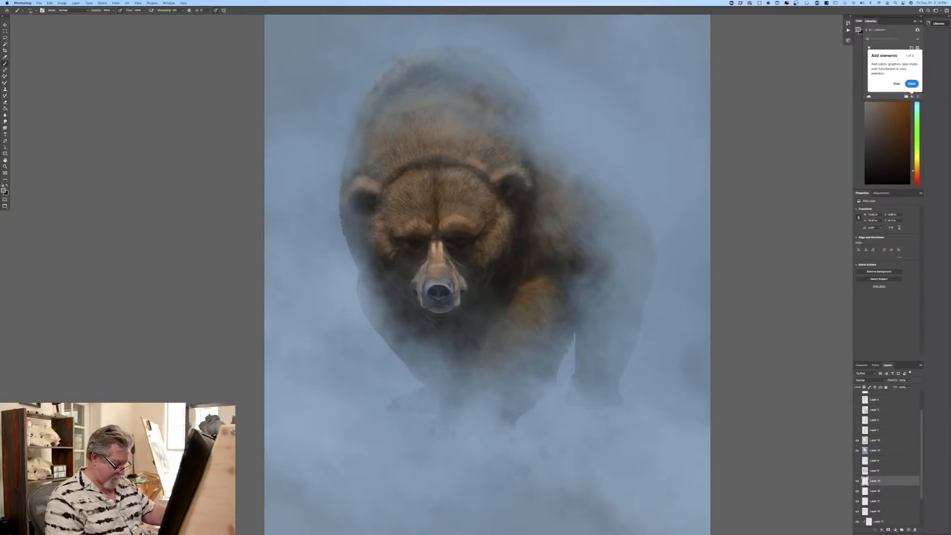
pyautogui.press(']')
pyautogui.press(']')
pyautogui.press(']')
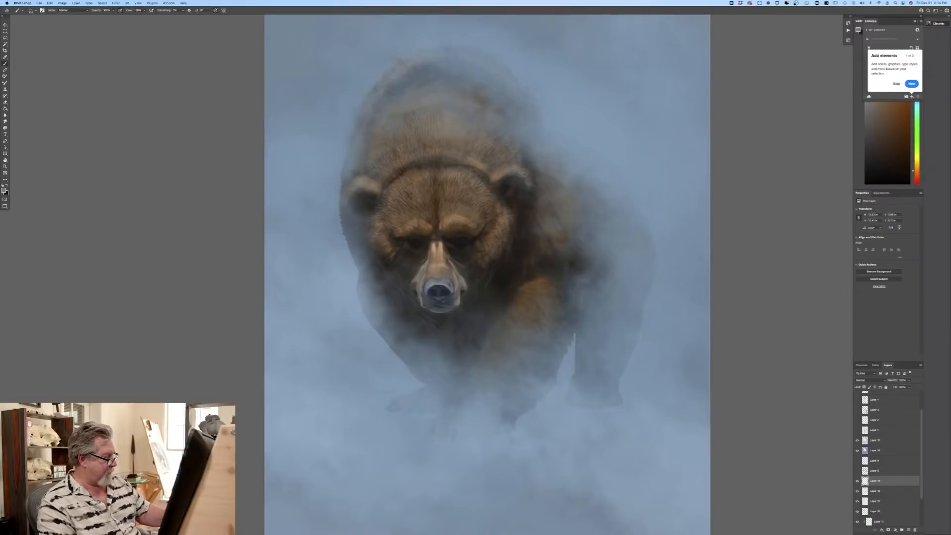
# Step: Choose a very dark brown foreground color and paint faint speckles on the misty ground around the bear's feet
pyautogui.click(4, 190)
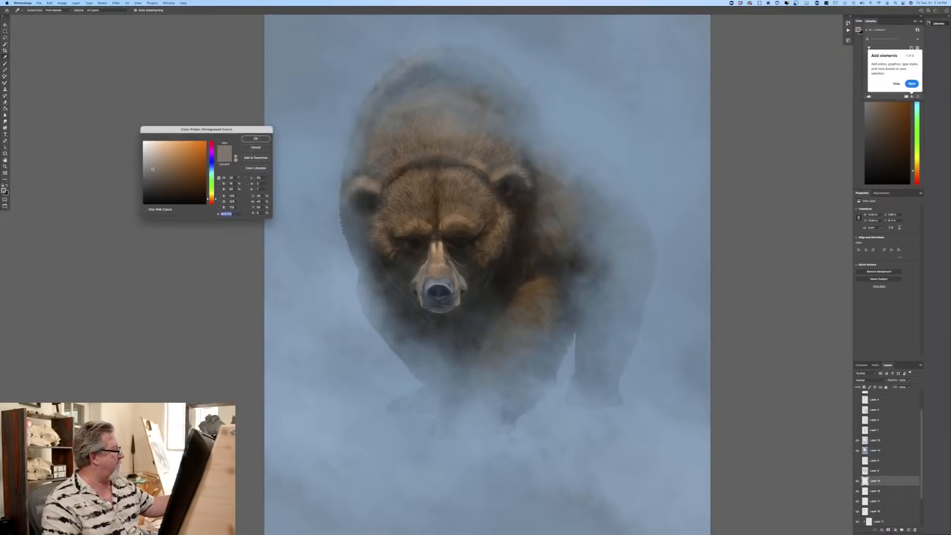
pyautogui.click(170, 195)
pyautogui.click(255, 139)
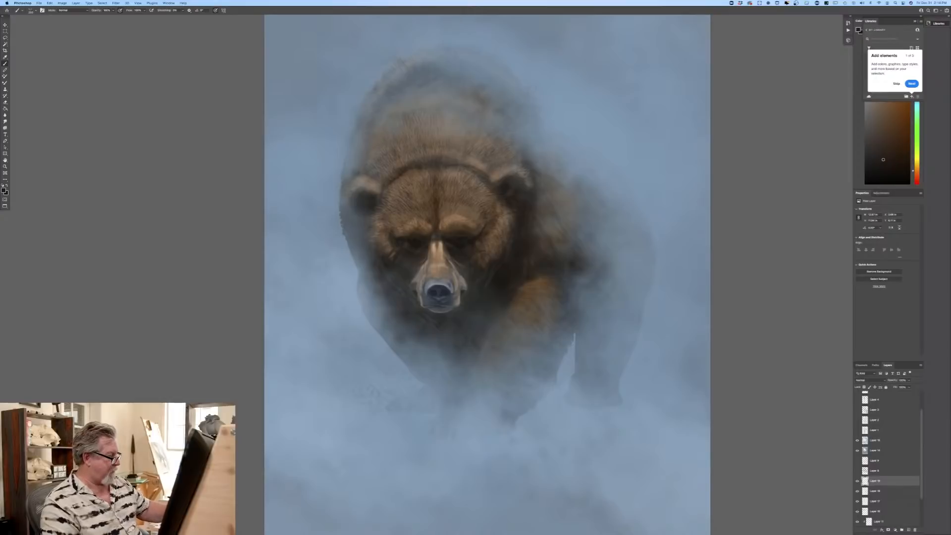
pyautogui.moveTo(350, 385); pyautogui.dragTo(380, 399)
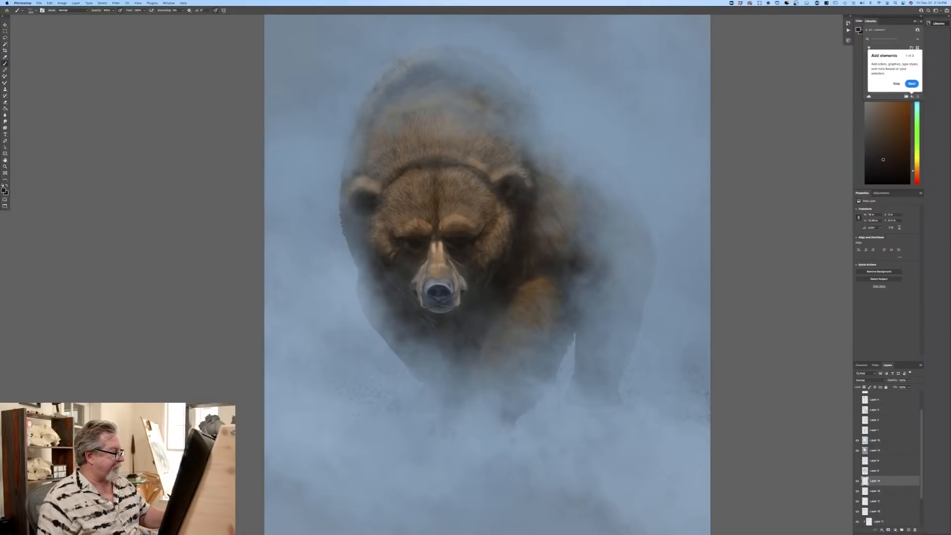
pyautogui.press('super+plus')
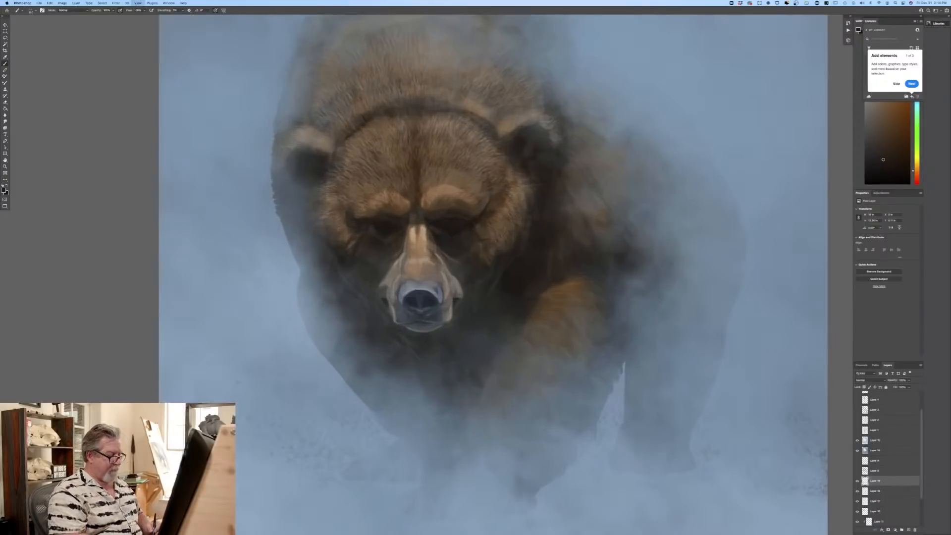
pyautogui.click(4, 190)
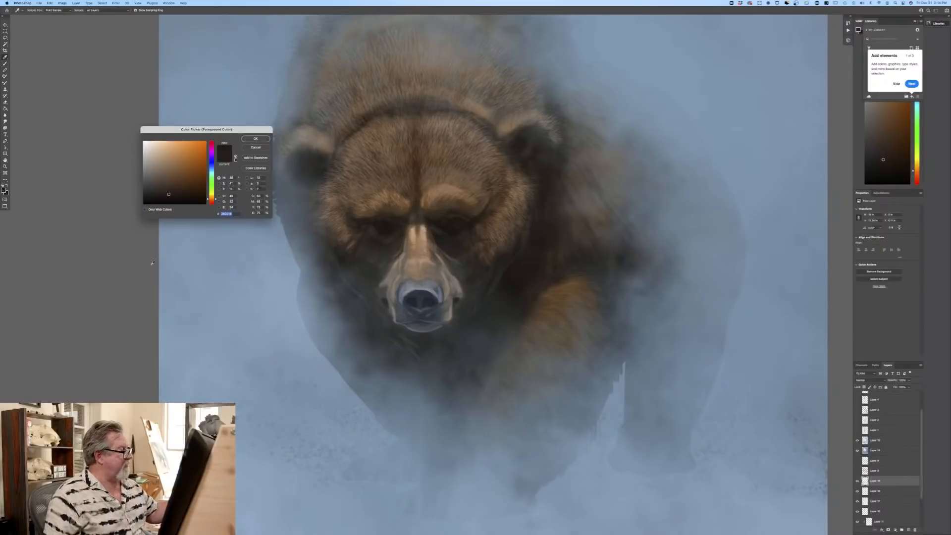
pyautogui.click(251, 140)
pyautogui.press('b')
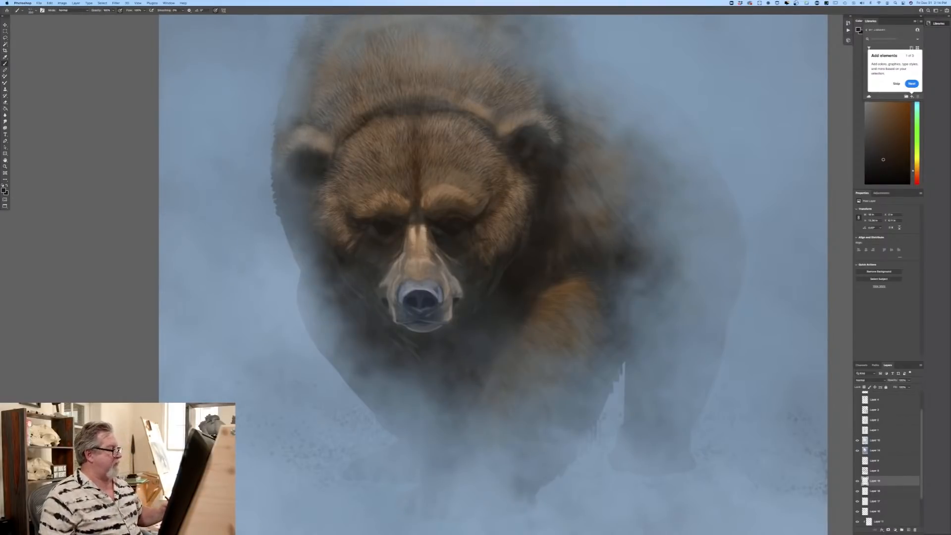
pyautogui.hotkey('ctrl', '-')
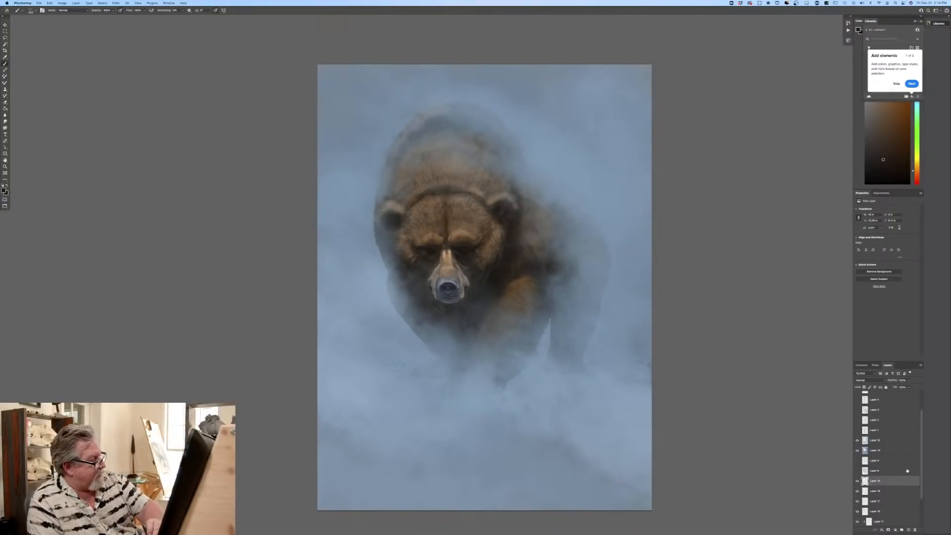
# Step: Toggle a fur layer above the bear's base layer off and on to examine what it contributes
pyautogui.moveTo(921, 496); pyautogui.dragTo(920, 516)
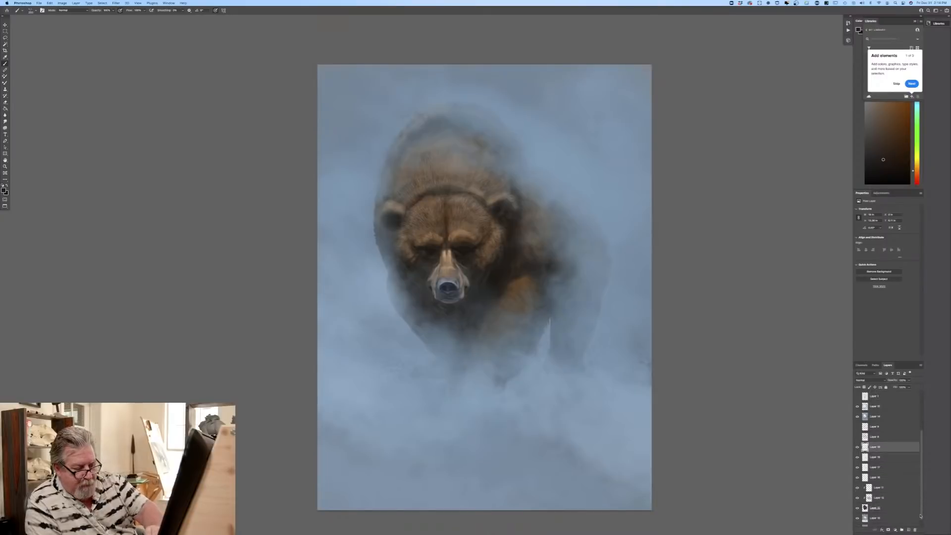
pyautogui.click(874, 458)
pyautogui.click(879, 507)
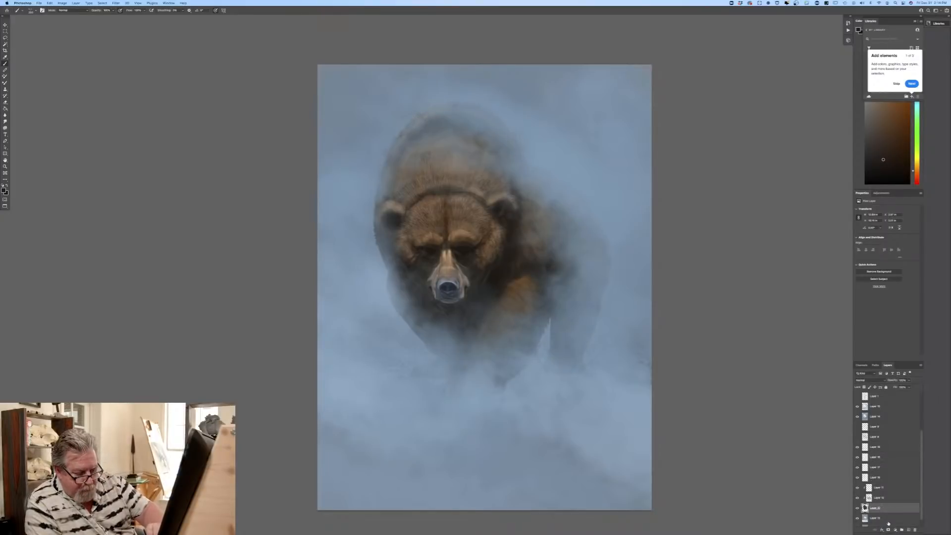
pyautogui.click(857, 468)
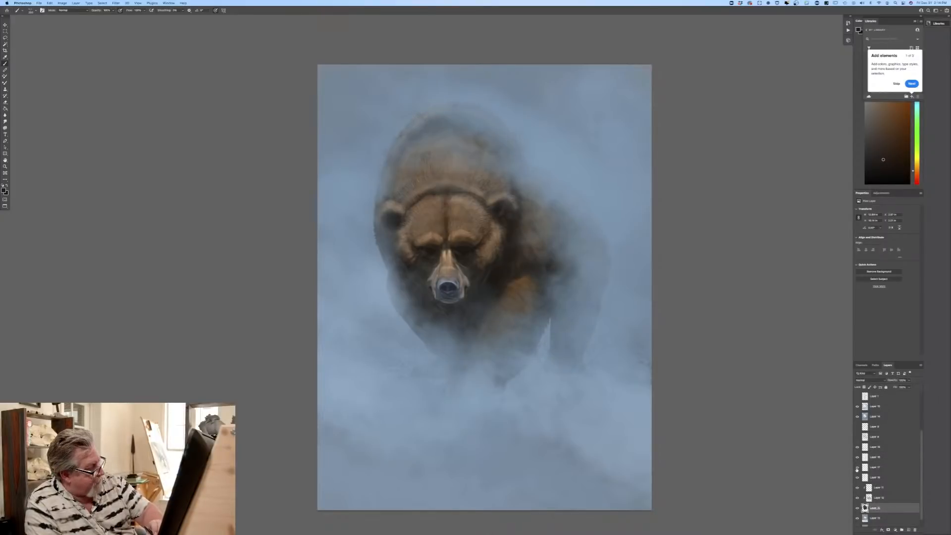
pyautogui.click(857, 467)
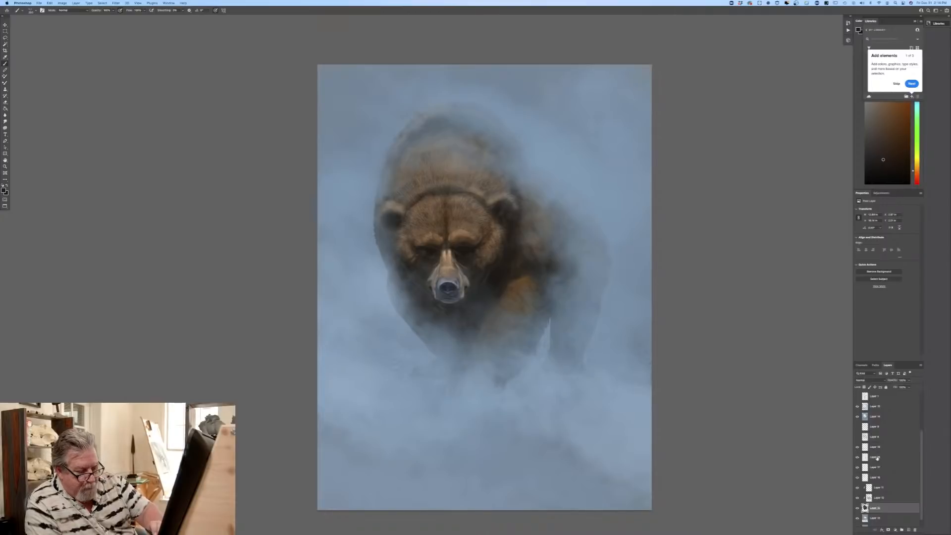
# Step: Group the fur layers together with the bear's base layer and duplicate the group
pyautogui.click(877, 458)
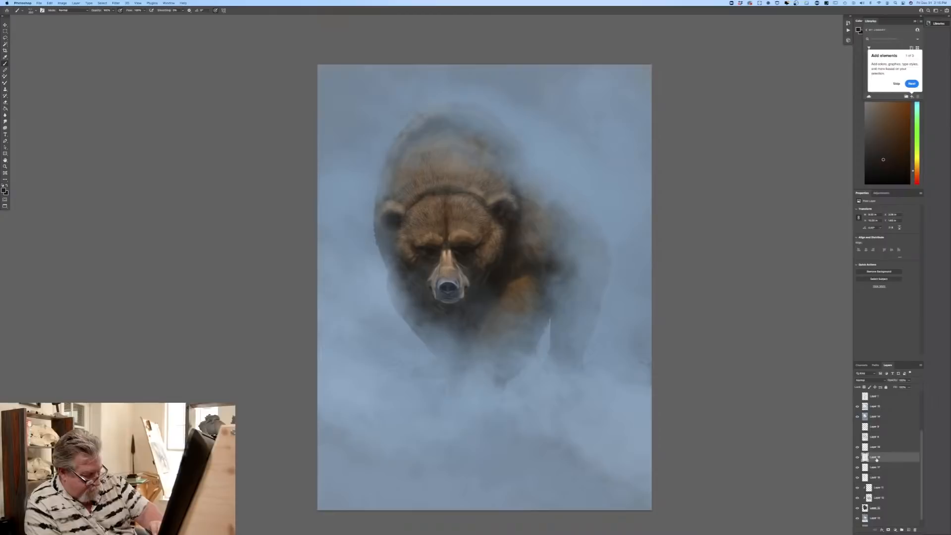
pyautogui.keyDown('shift'); pyautogui.click(888, 509); pyautogui.keyUp('shift')
pyautogui.click(900, 529)
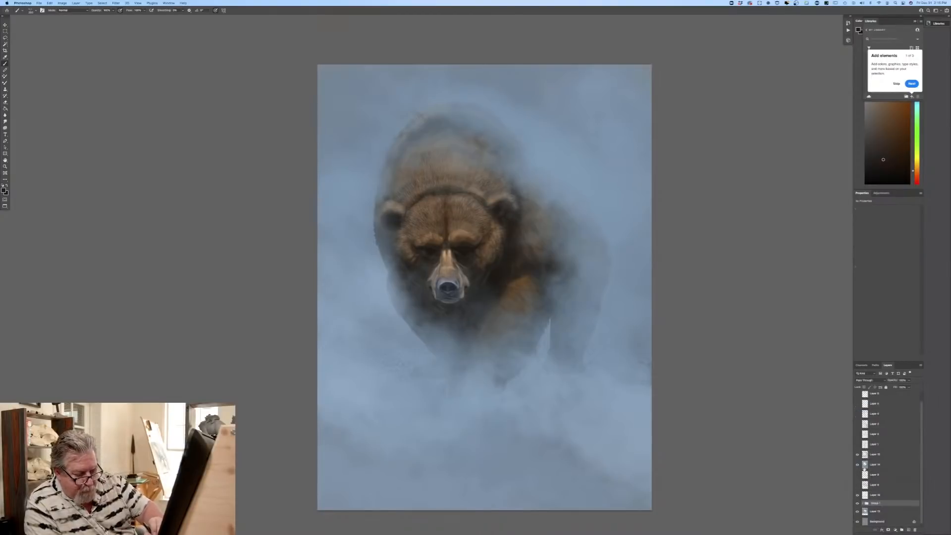
pyautogui.moveTo(889, 504); pyautogui.dragTo(900, 531)
pyautogui.click(901, 530)
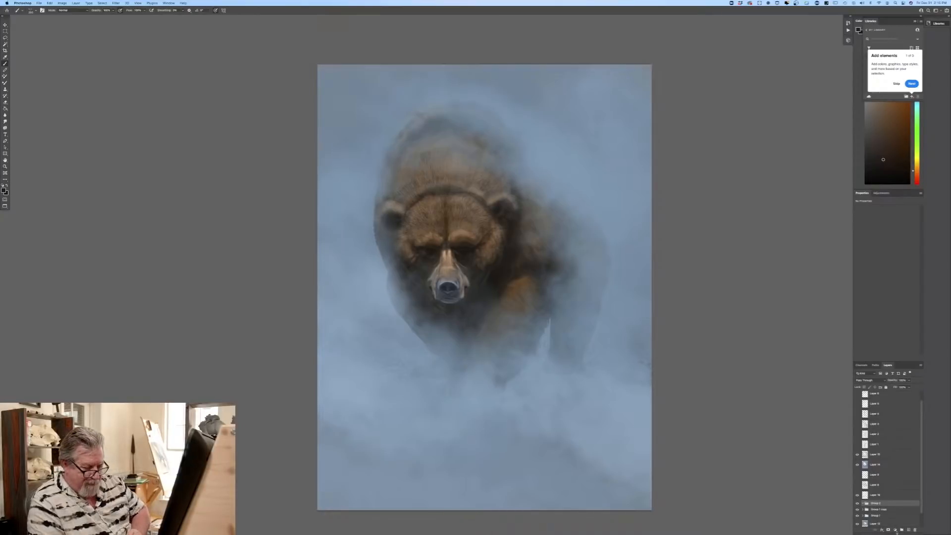
pyautogui.press('super+z')
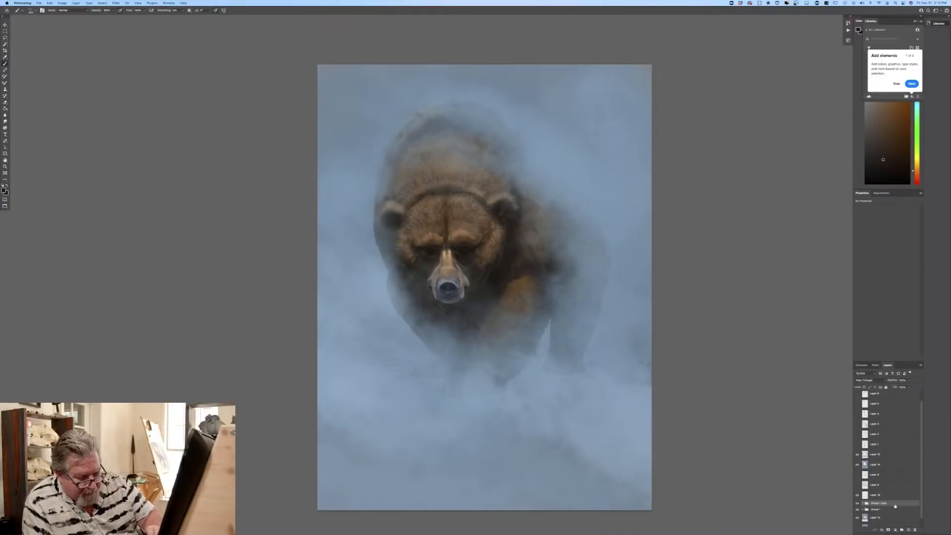
# Step: Hide the original bear group and merge the duplicated group into a single layer
pyautogui.moveTo(900, 504)
pyautogui.mouseDown()
pyautogui.moveTo(905, 518)
pyautogui.moveTo(901, 503)
pyautogui.mouseUp()
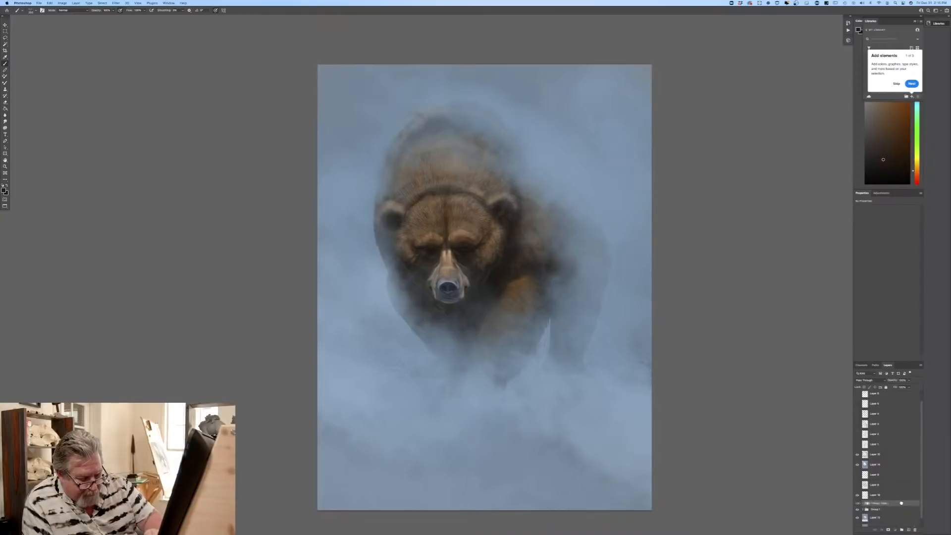
pyautogui.click(857, 504)
pyautogui.click(857, 504)
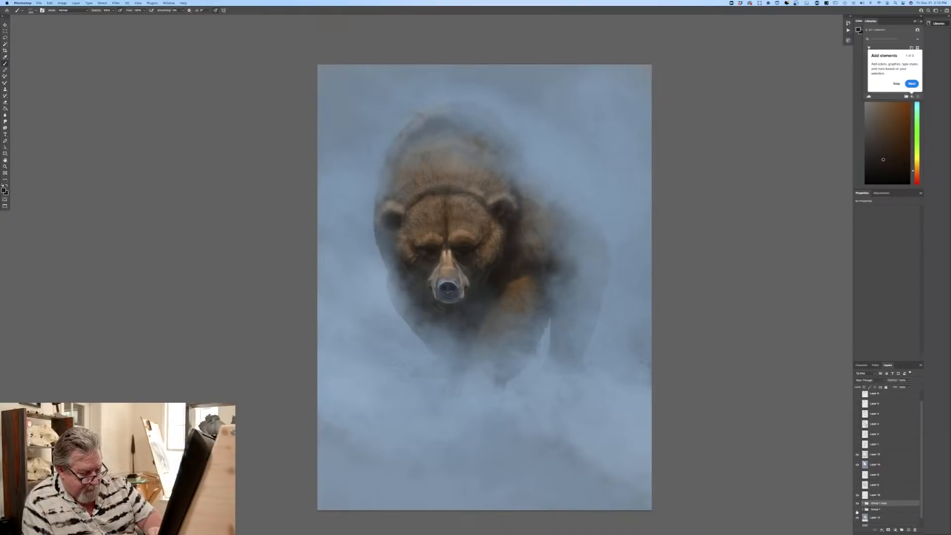
pyautogui.click(75, 3)
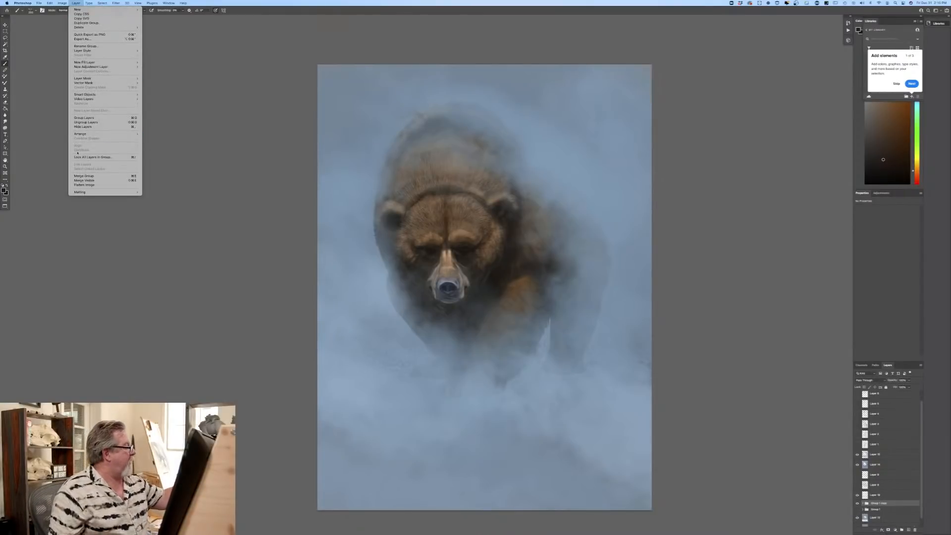
pyautogui.click(82, 176)
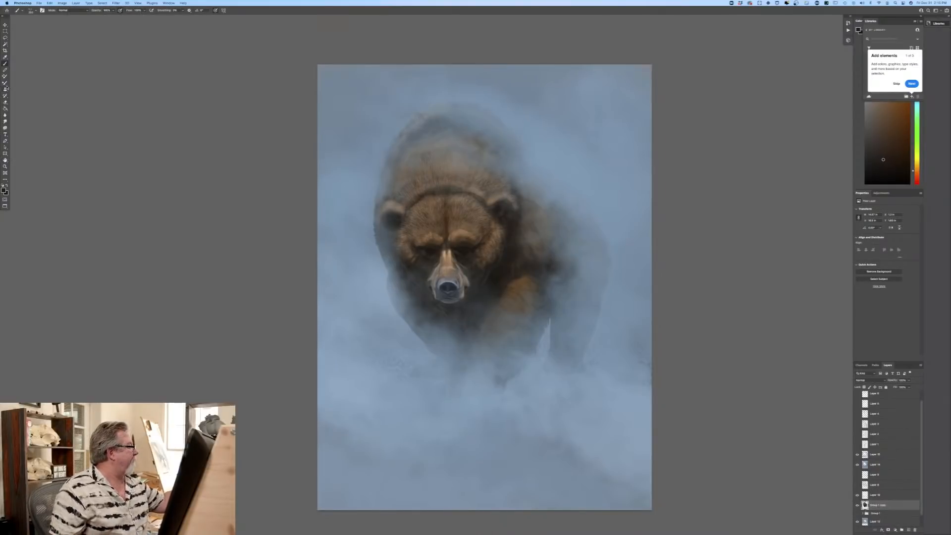
# Step: Try to use the sampled speckle brush preset with the Smudge tool for reworking the merged bear layer
pyautogui.click(6, 121)
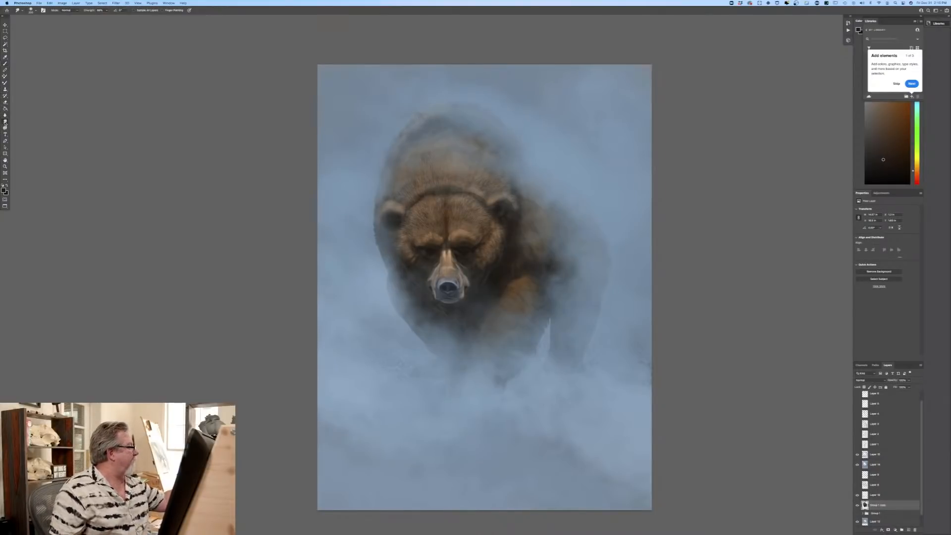
pyautogui.rightClick(16, 87)
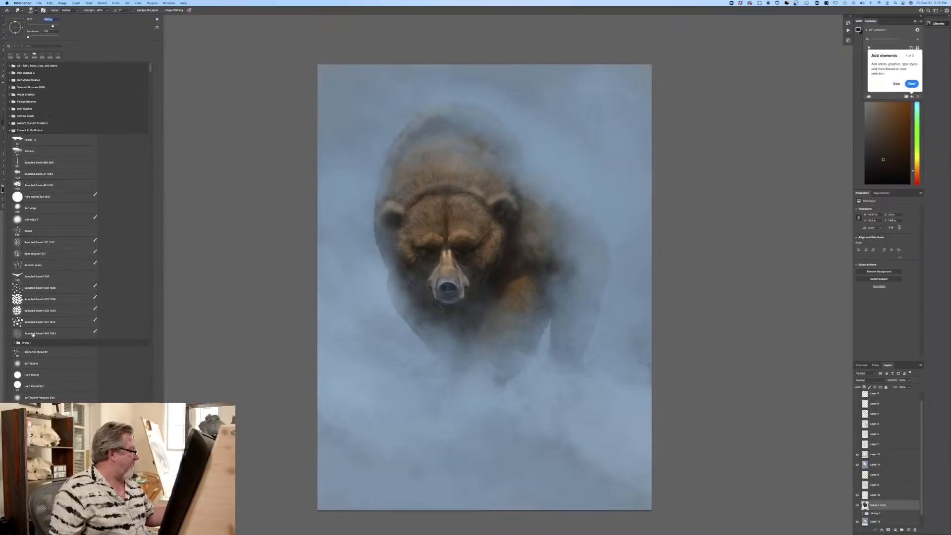
pyautogui.click(22, 287)
pyautogui.click(188, 318)
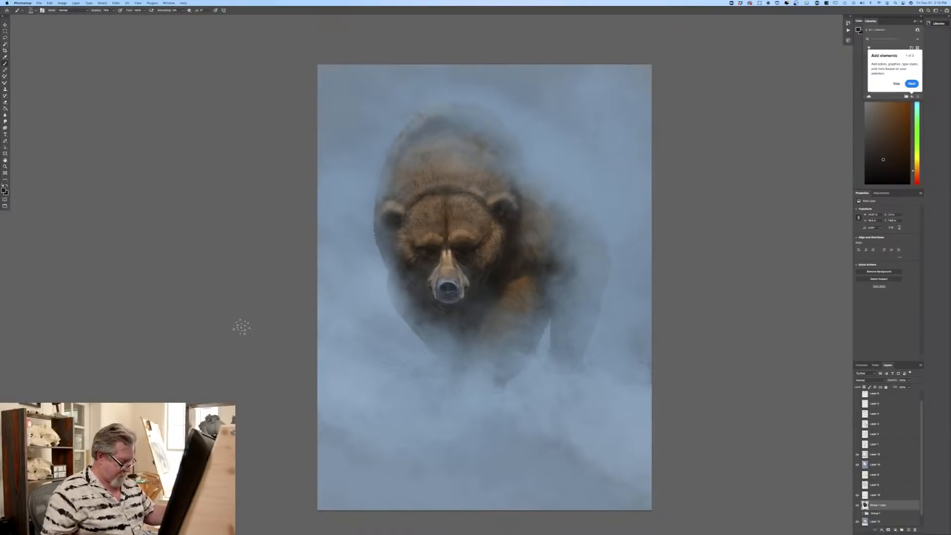
pyautogui.press('super+equal')
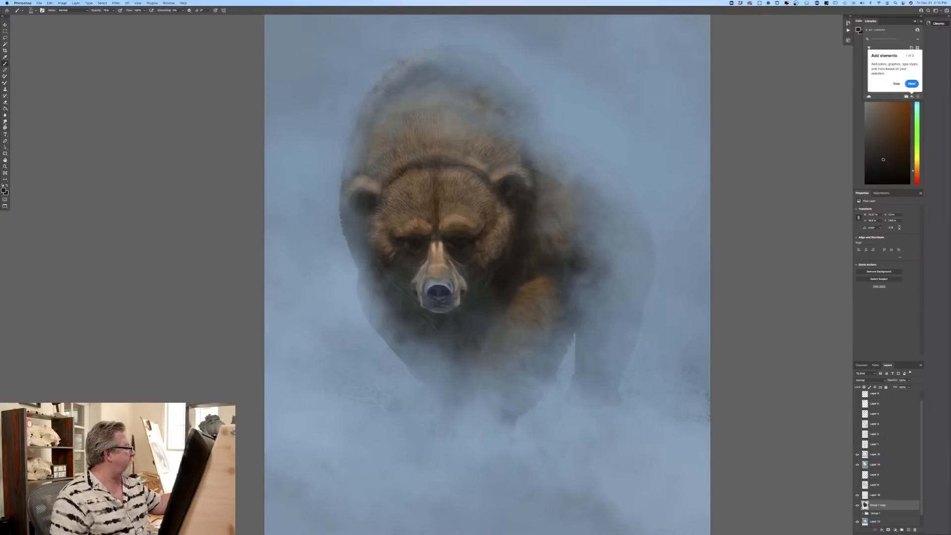
pyautogui.click(5, 115)
pyautogui.click(30, 10)
pyautogui.click(35, 288)
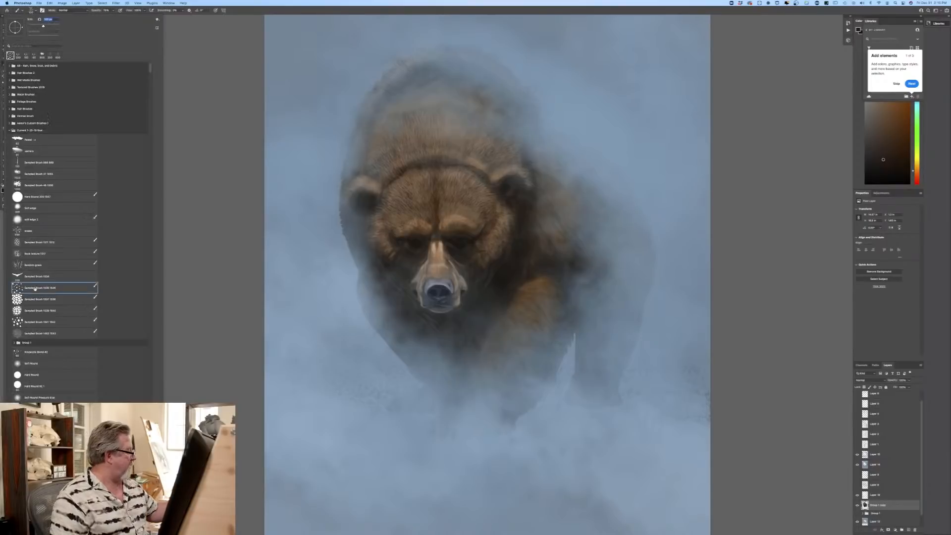
pyautogui.click(211, 295)
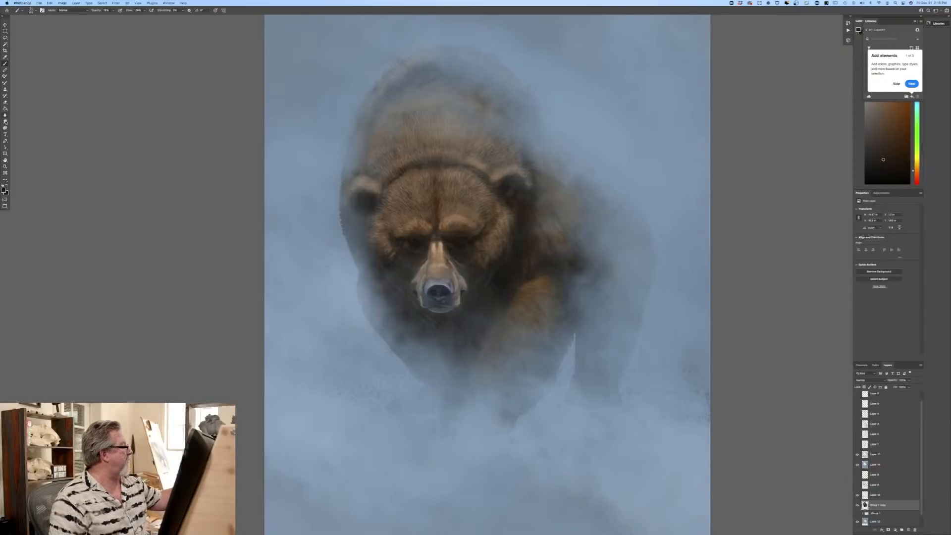
# Step: Switch to the Smudge tool and load a round, dotted bristle brush preset for blending the fur
pyautogui.press('r')
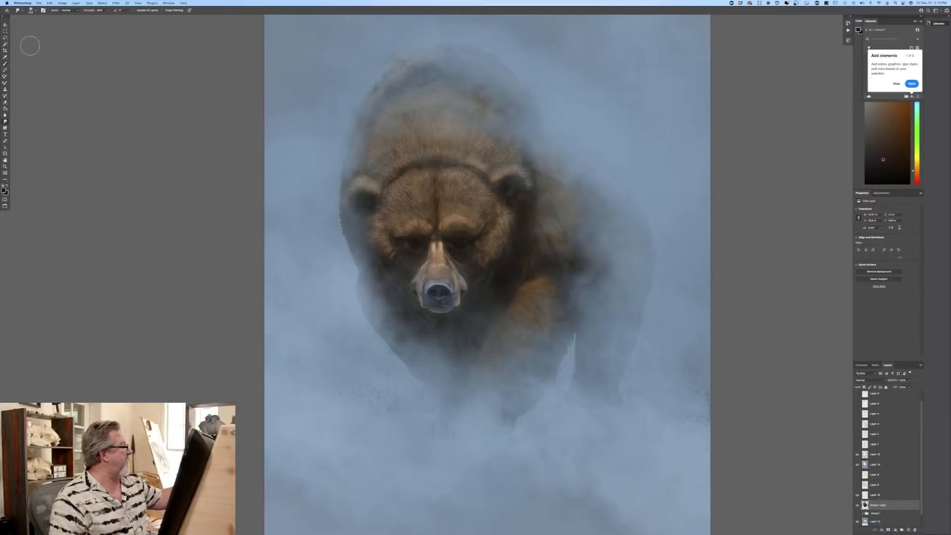
pyautogui.click(32, 11)
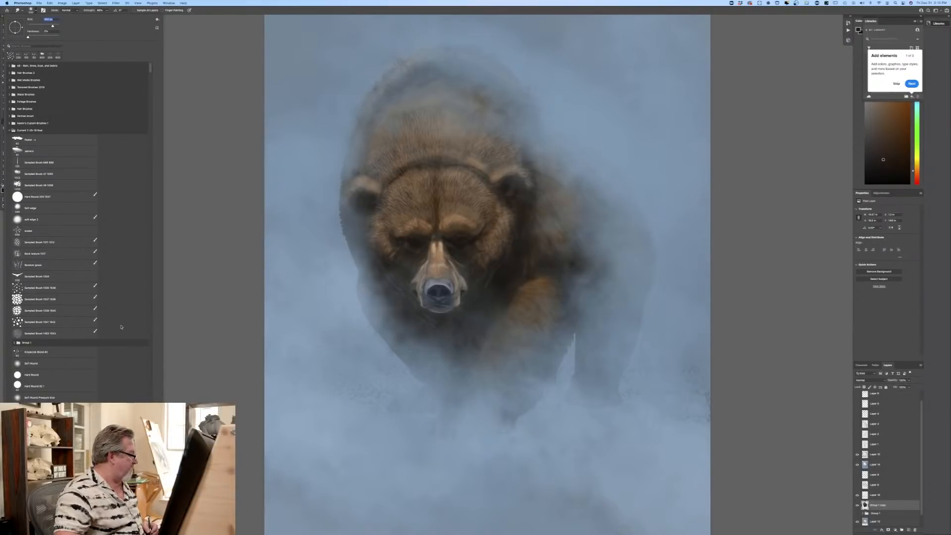
pyautogui.scroll(-15, 122, 227)
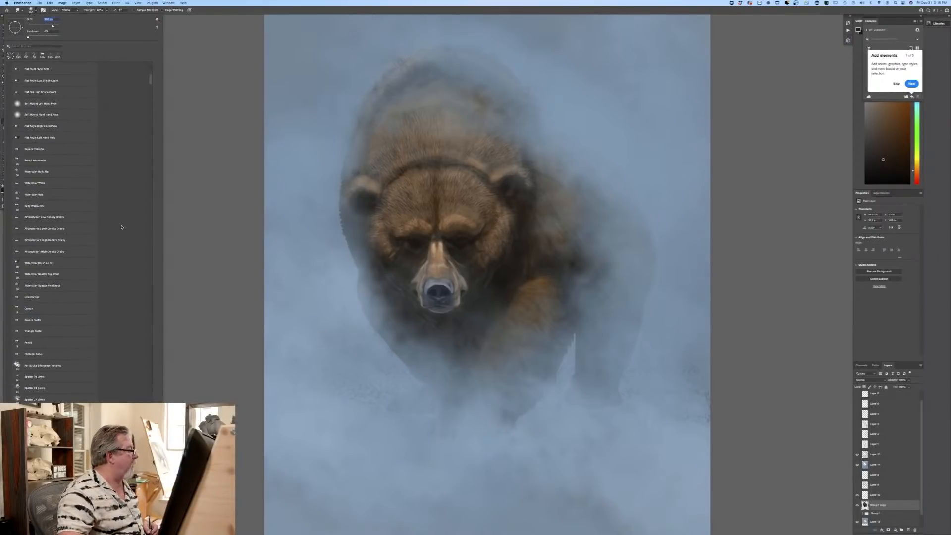
pyautogui.scroll(6, 121, 228)
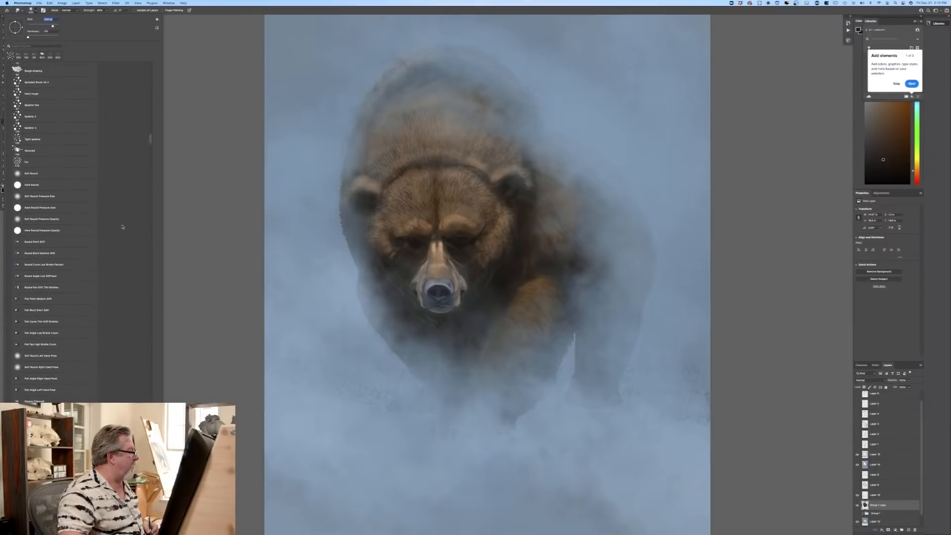
pyautogui.click(26, 163)
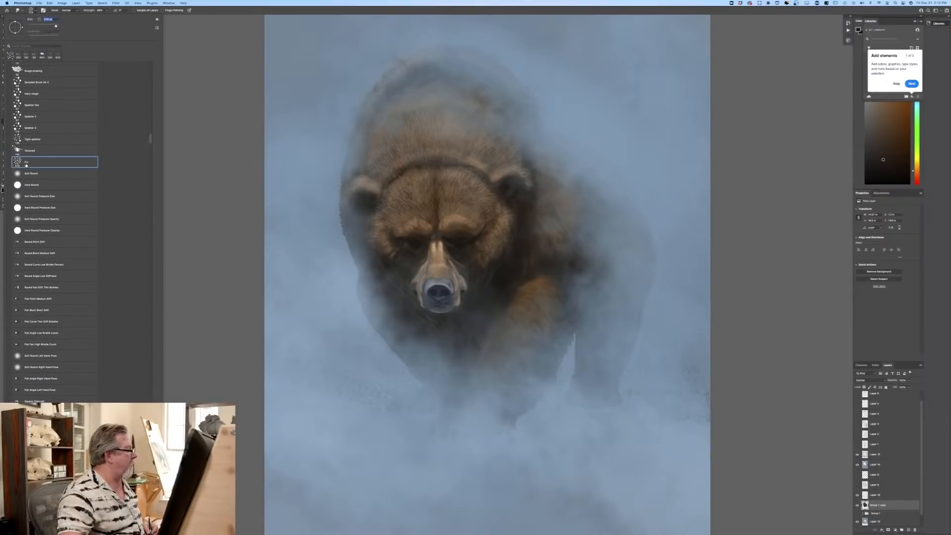
pyautogui.doubleClick(26, 165)
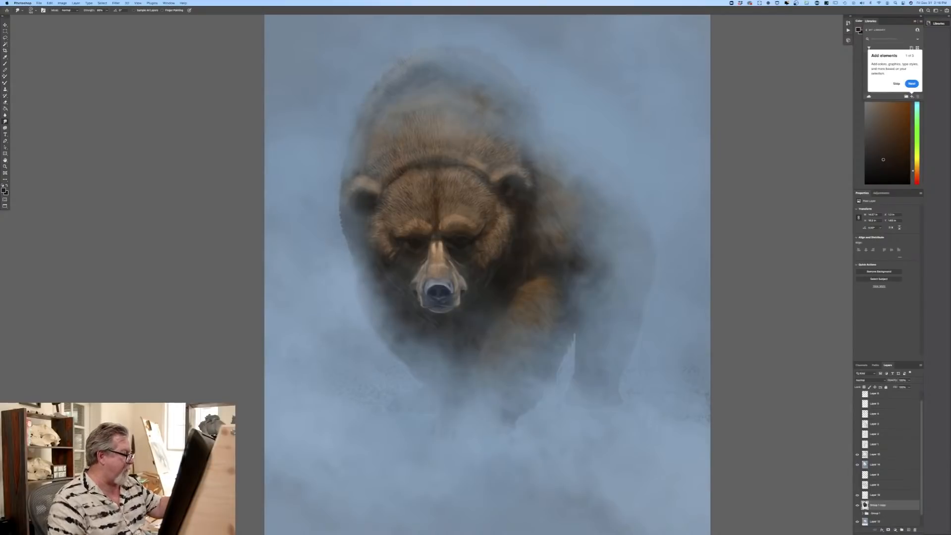
# Step: Smudge the merged bear's outline, back and hind legs softly into the haze, adjusting brush size and smudge strength between passes
pyautogui.press(']')
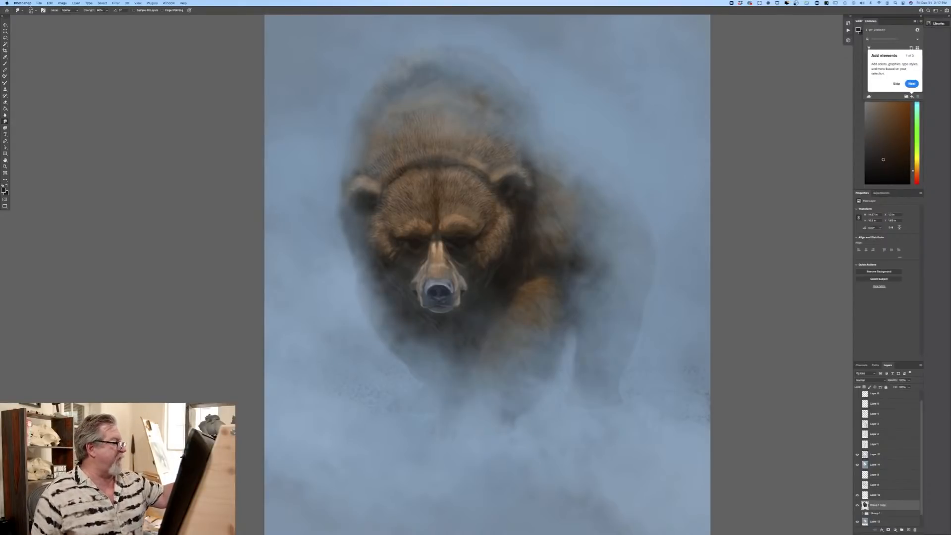
pyautogui.click(106, 12)
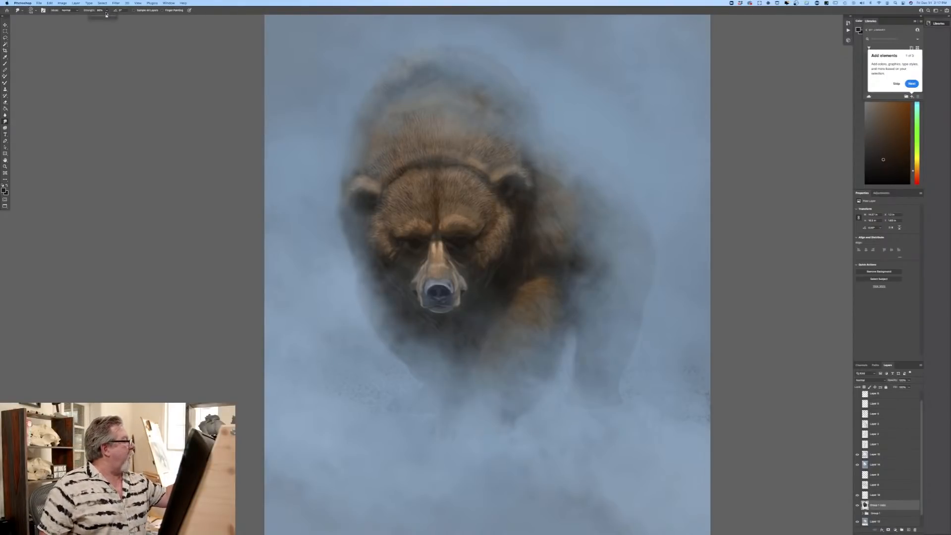
pyautogui.click(411, 76)
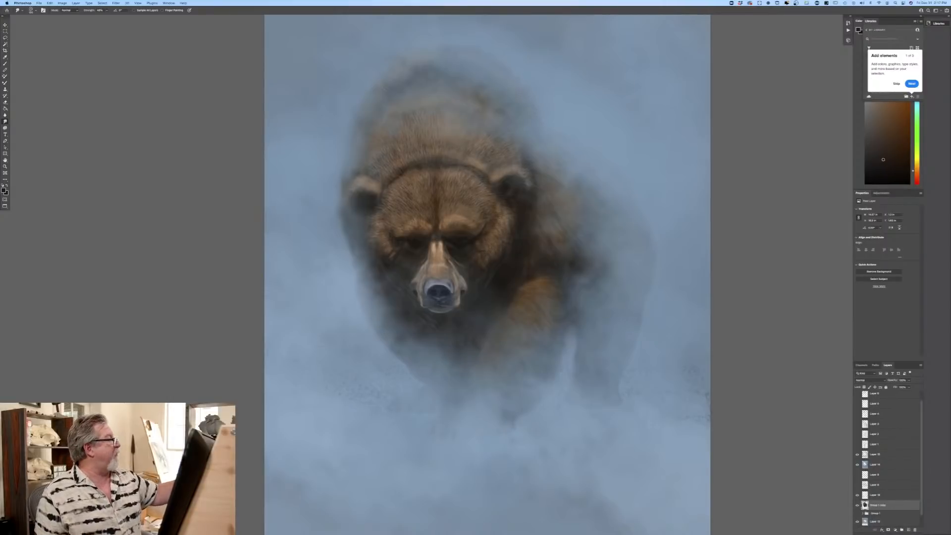
pyautogui.click(106, 10)
pyautogui.moveTo(107, 17); pyautogui.dragTo(109, 19)
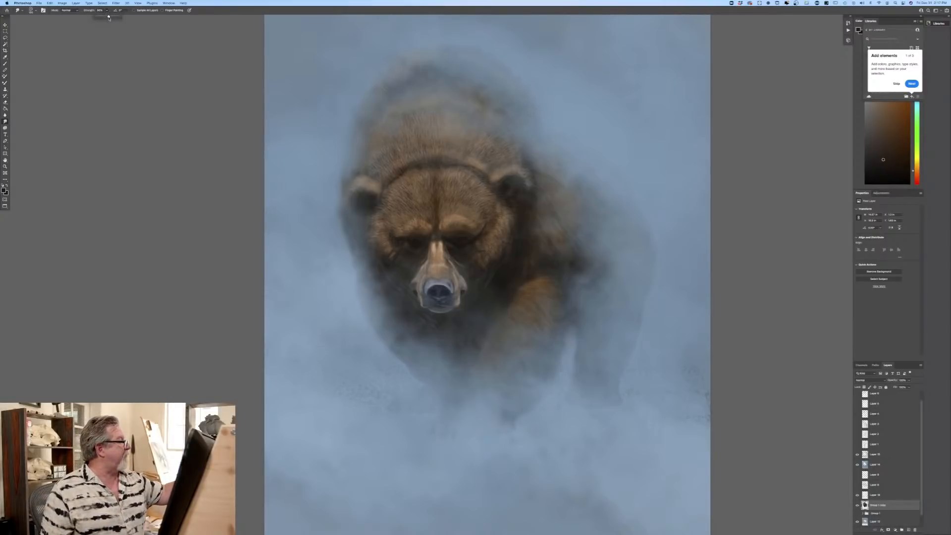
pyautogui.click(109, 22)
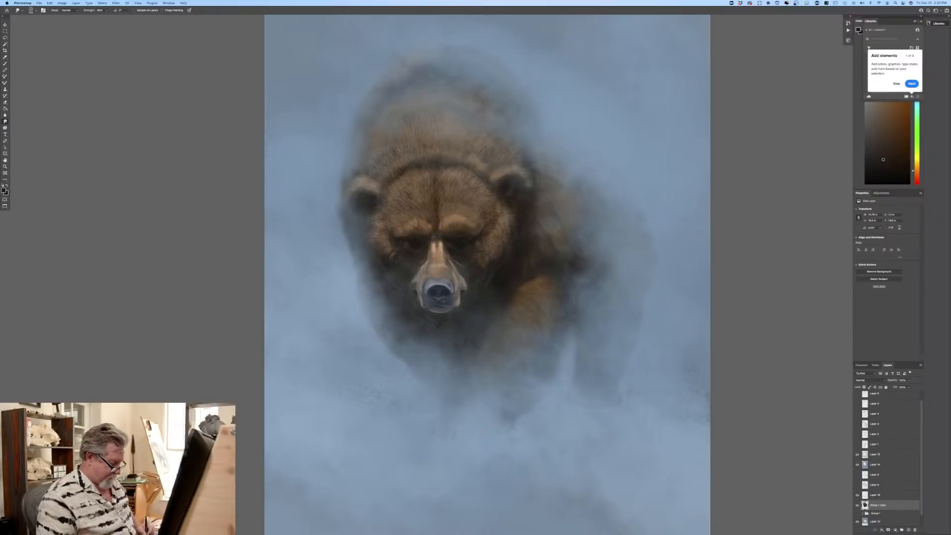
# Step: Toggle the ground speckle layer's visibility to check it, and add a new empty layer above it
pyautogui.press('super+minus')
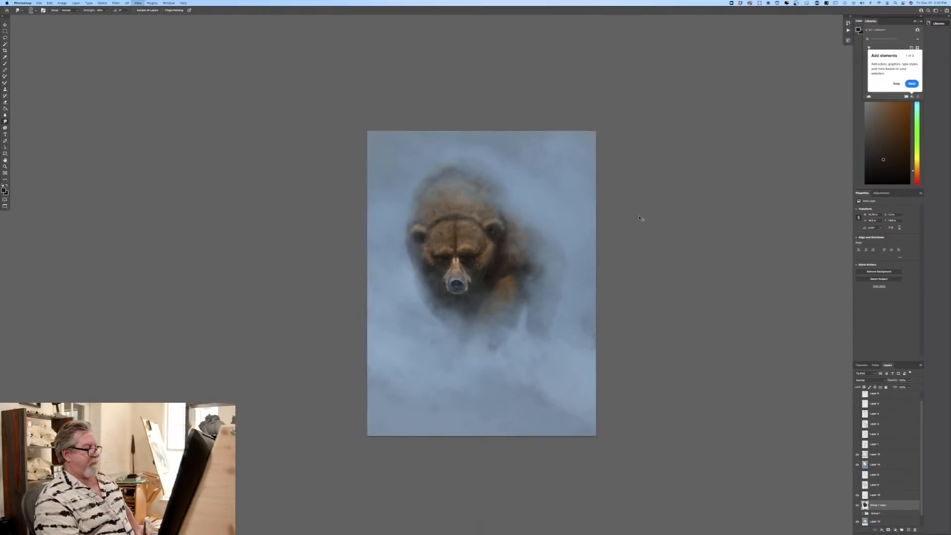
pyautogui.press('super+equal')
pyautogui.press('super+equal')
pyautogui.press('super+minus')
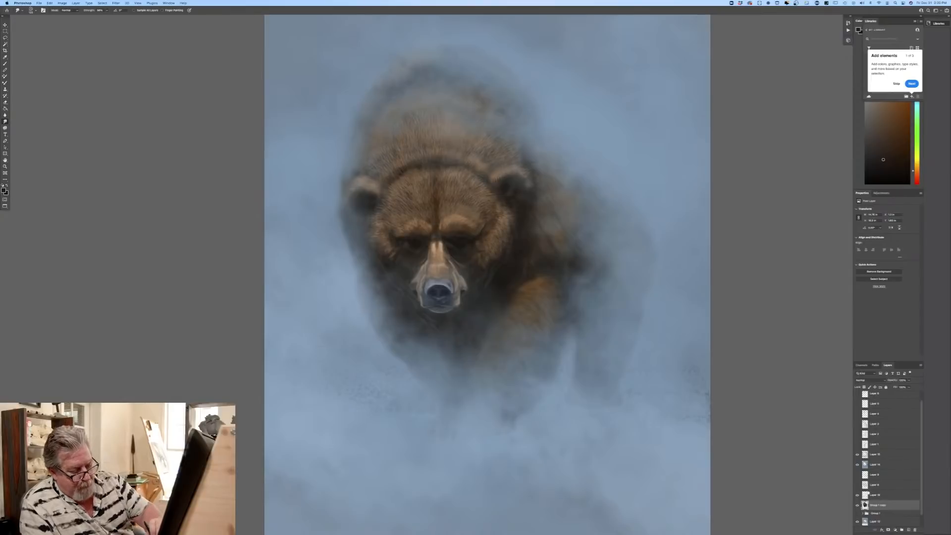
pyautogui.click(857, 495)
pyautogui.click(885, 495)
pyautogui.click(907, 530)
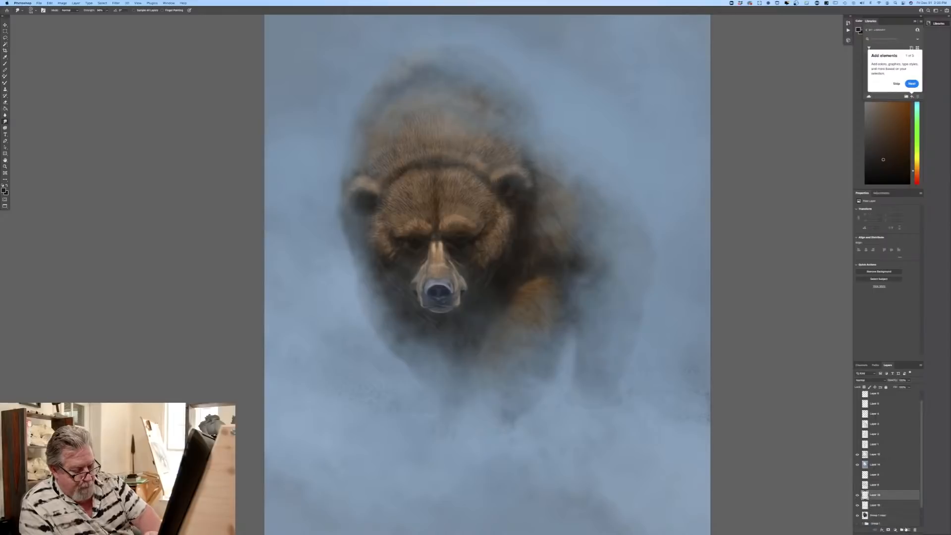
# Step: Switch to the Brush tool and load the first fur-stroke preset in the current custom brush group
pyautogui.click(5, 192)
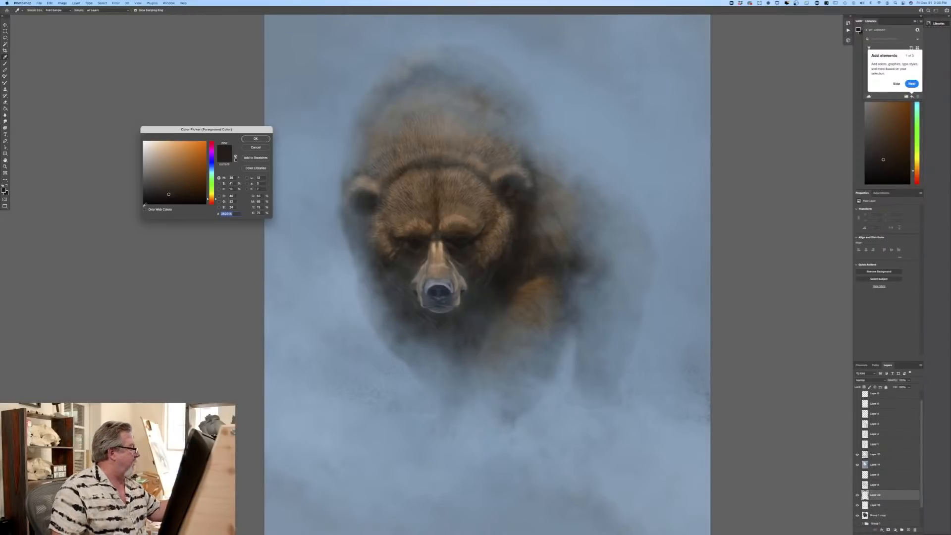
pyautogui.click(239, 142)
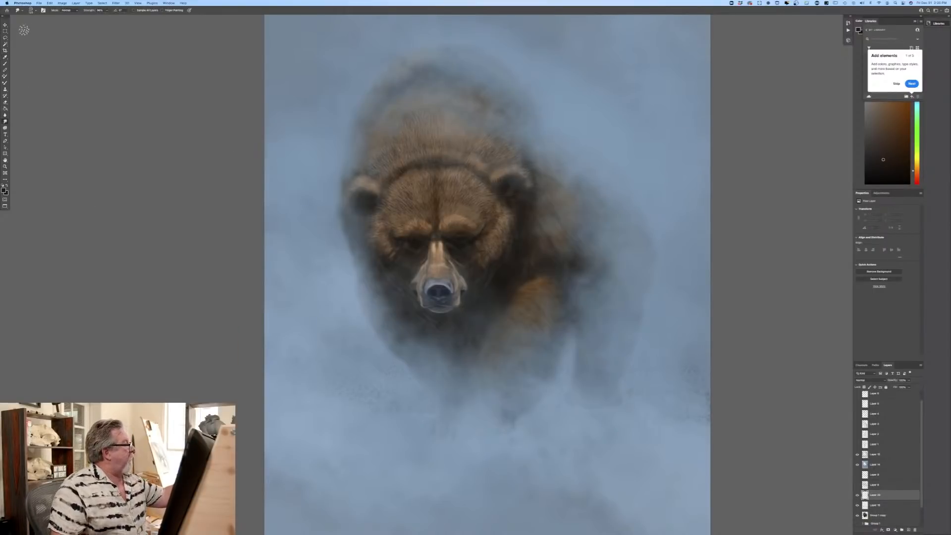
pyautogui.click(5, 64)
pyautogui.click(35, 10)
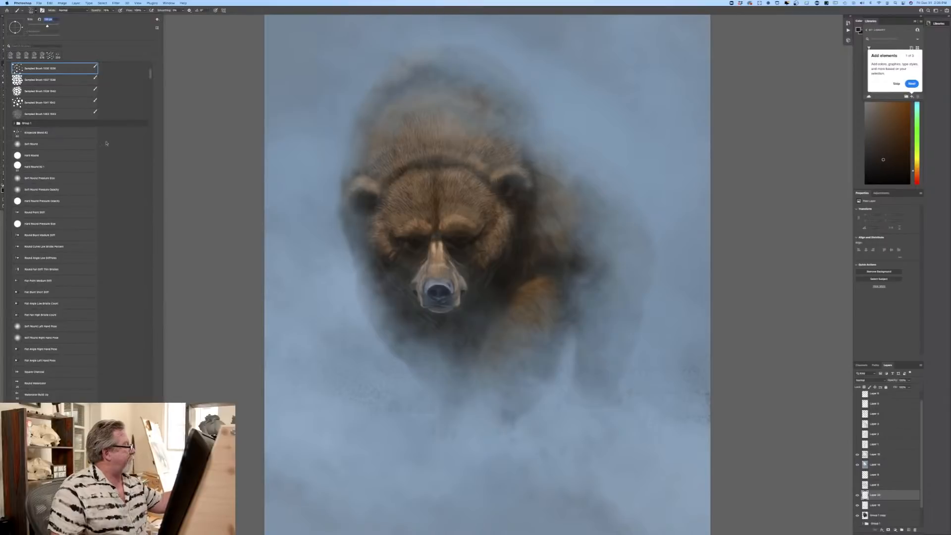
pyautogui.scroll(5, 148, 84)
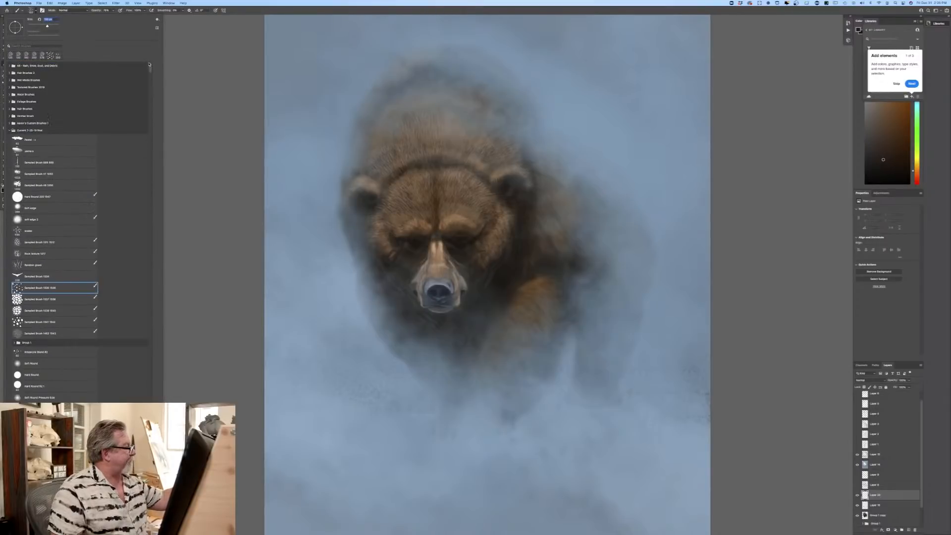
pyautogui.click(22, 140)
pyautogui.click(223, 233)
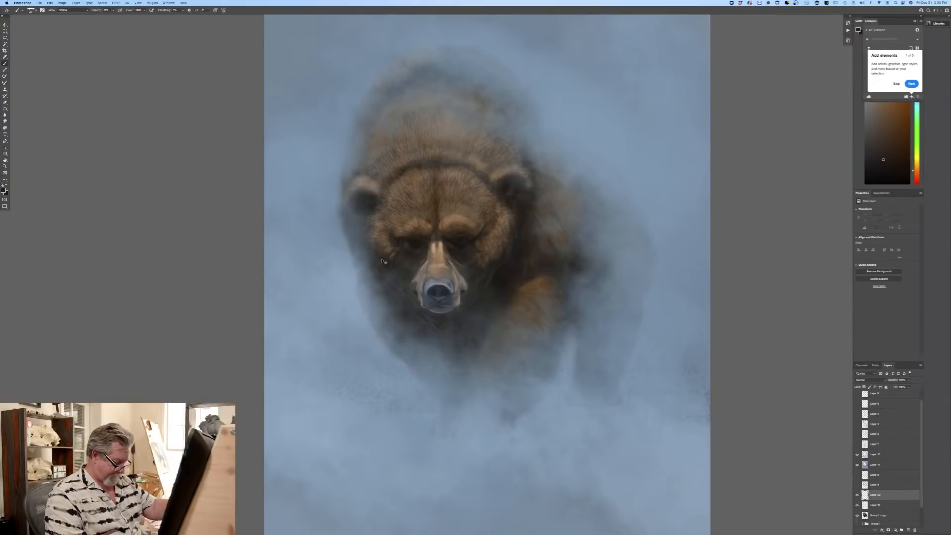
# Step: Sample a light tan from the bear's brow and paint fine hair highlights above the eyes and between the brows
pyautogui.press('super+plus')
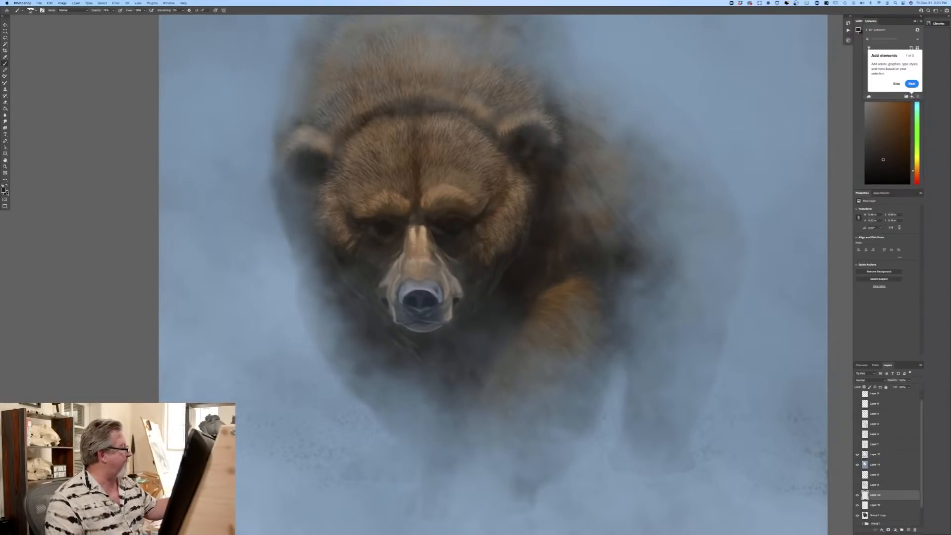
pyautogui.click(4, 190)
pyautogui.click(405, 205)
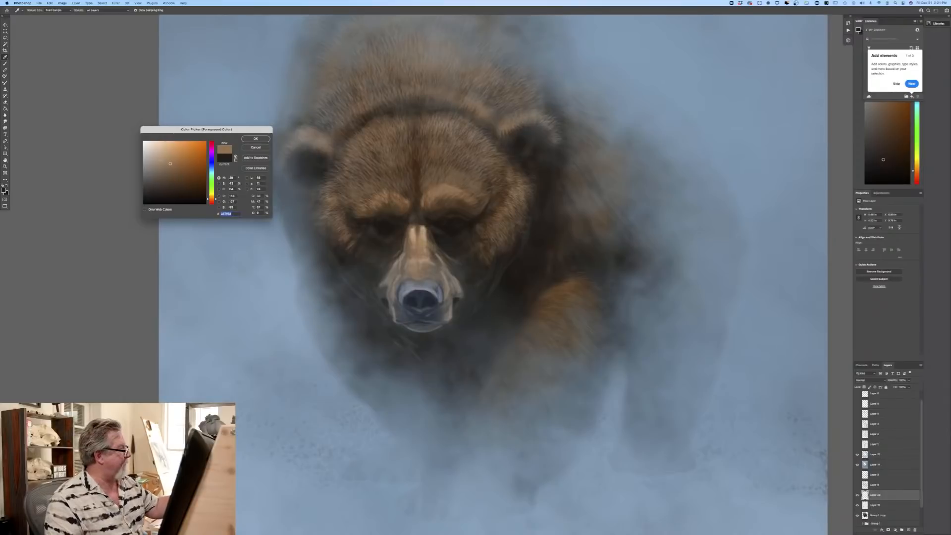
pyautogui.click(255, 138)
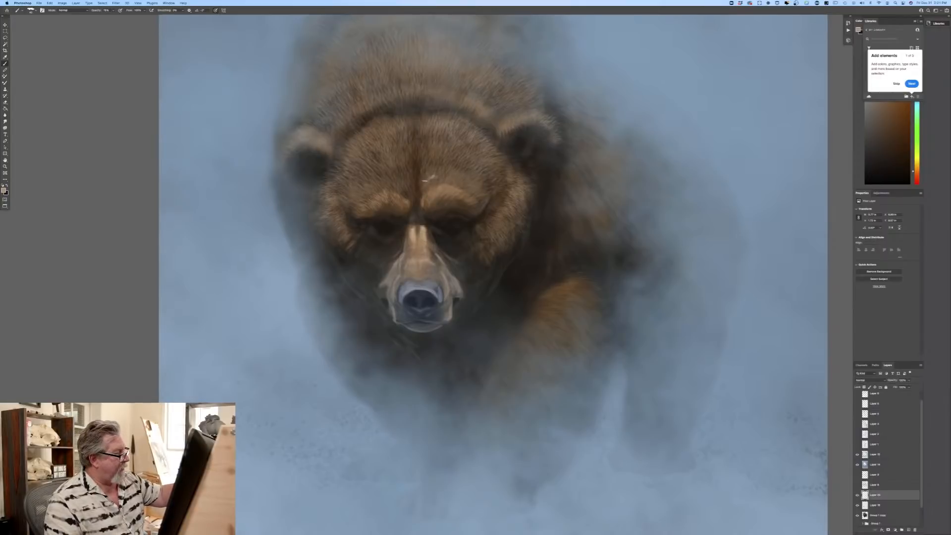
pyautogui.moveTo(424, 184)
pyautogui.mouseDown()
pyautogui.moveTo(420, 163)
pyautogui.moveTo(439, 183)
pyautogui.mouseUp()
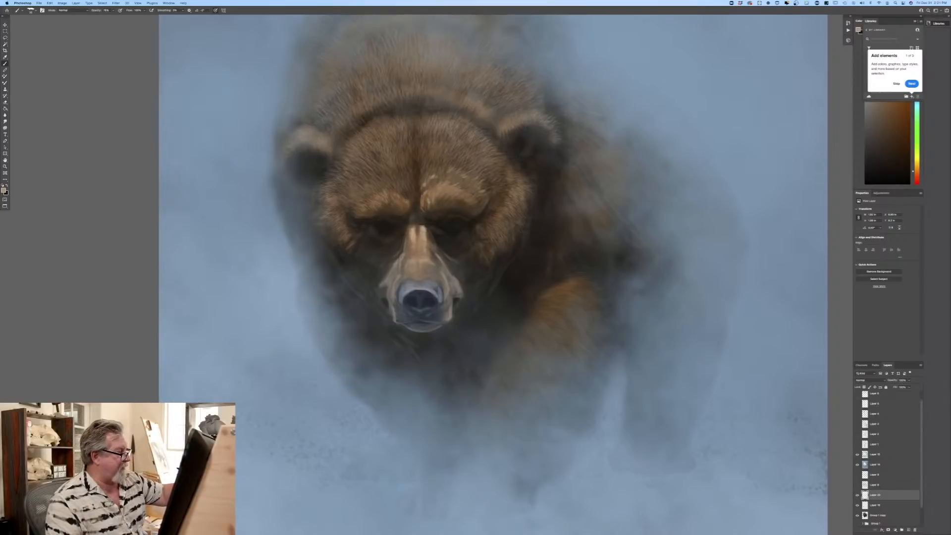
pyautogui.moveTo(423, 216); pyautogui.dragTo(418, 208)
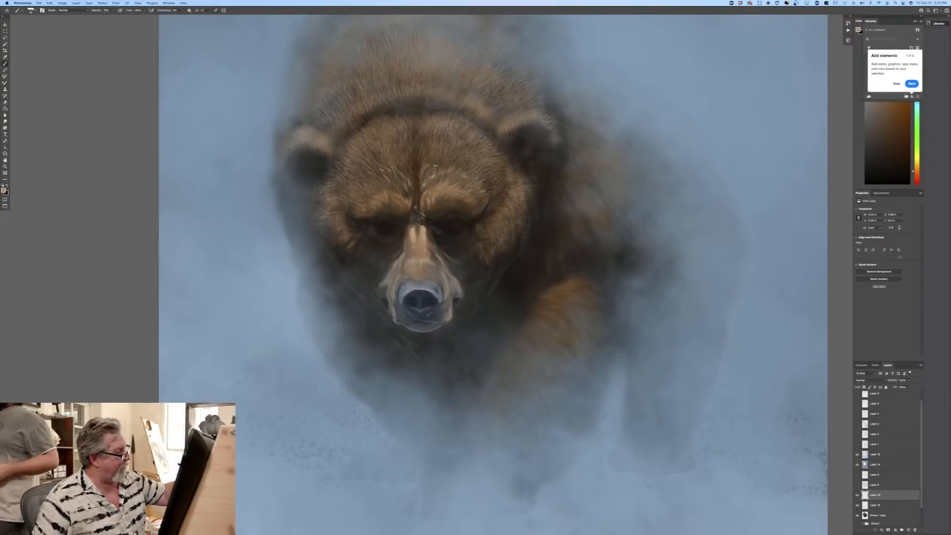
# Step: Paint light tan hair strokes across the crown of the bear's forehead, along the side of the head and on the ear
pyautogui.moveTo(438, 139); pyautogui.dragTo(436, 128)
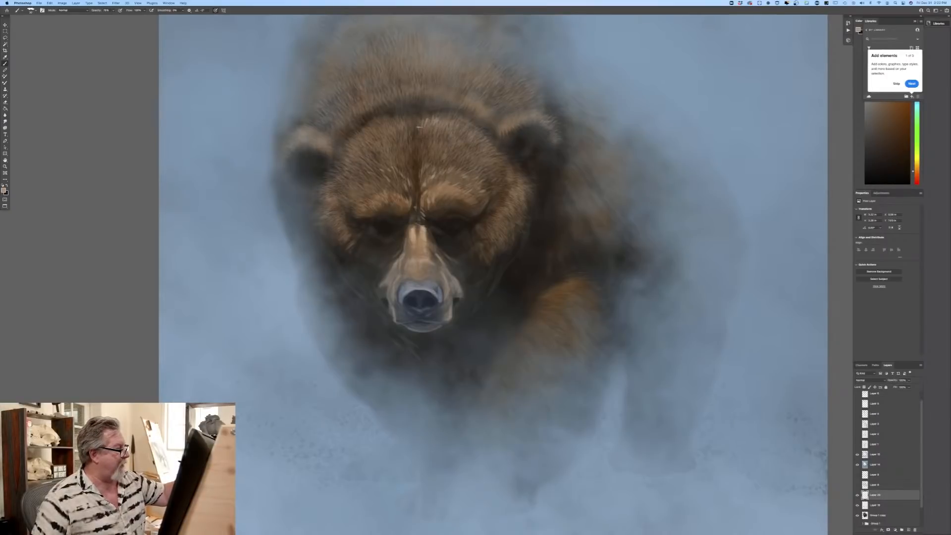
pyautogui.rightClick(419, 126)
pyautogui.click(417, 124)
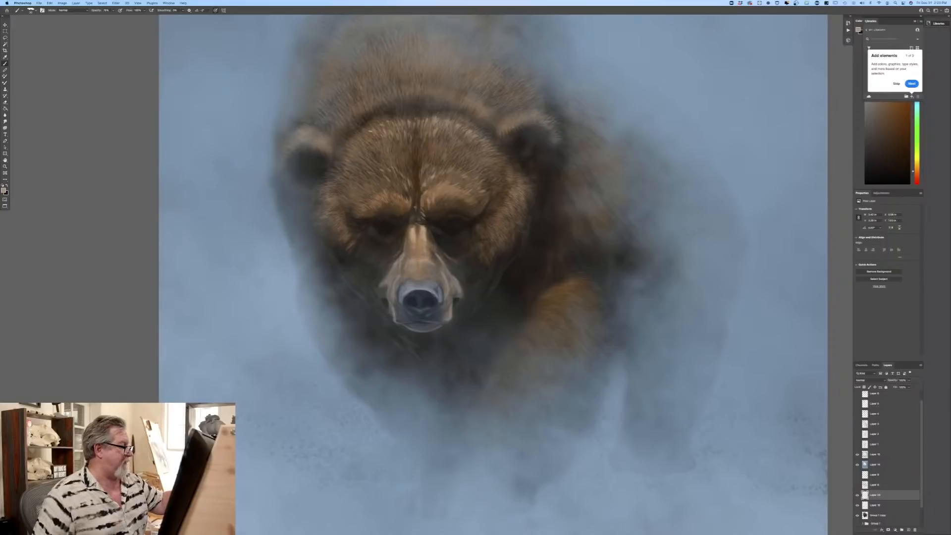
pyautogui.moveTo(362, 136)
pyautogui.mouseDown()
pyautogui.moveTo(363, 156)
pyautogui.moveTo(344, 159)
pyautogui.mouseUp()
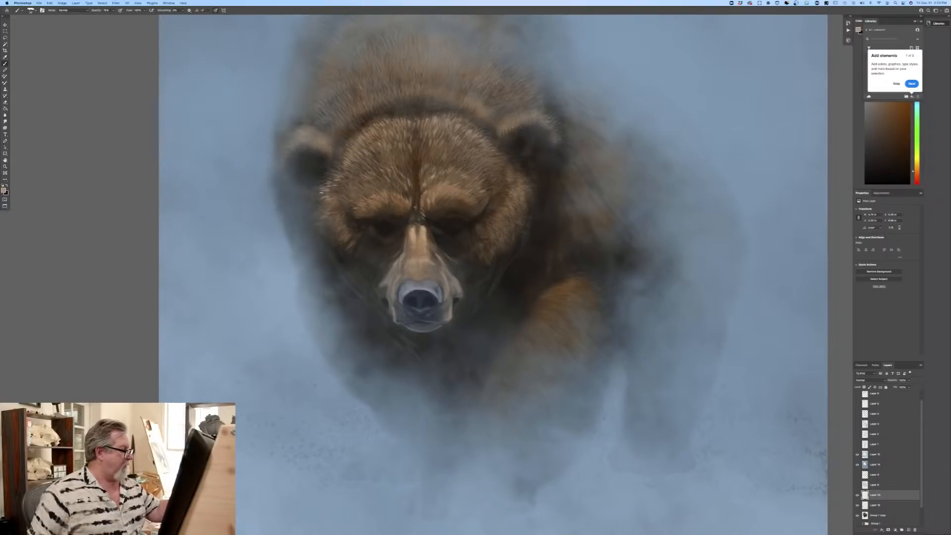
pyautogui.moveTo(321, 135); pyautogui.dragTo(322, 138)
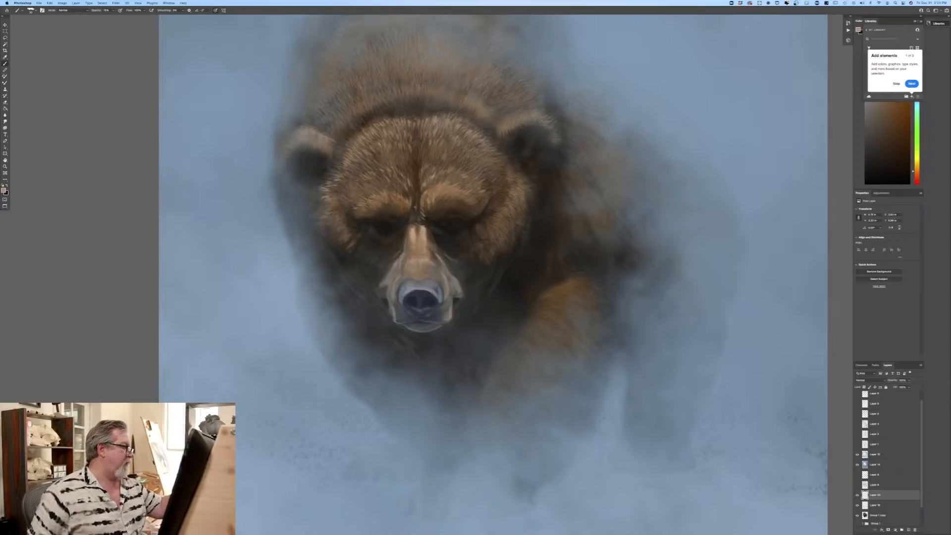
pyautogui.moveTo(292, 144); pyautogui.dragTo(287, 143)
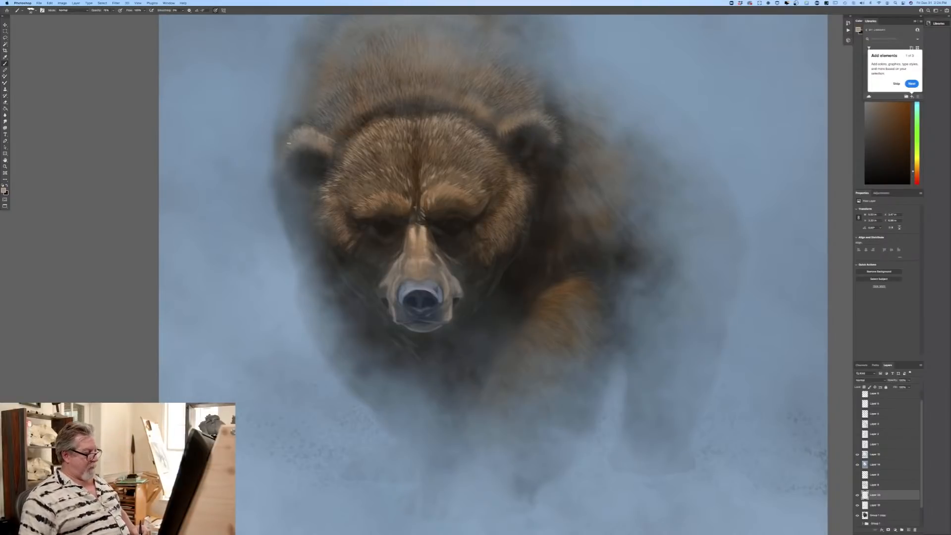
# Step: Hide the overall blue haze layer and toggle the mist layer above it to check which parts of the bear it covers
pyautogui.press('super+minus')
pyautogui.press('super+minus')
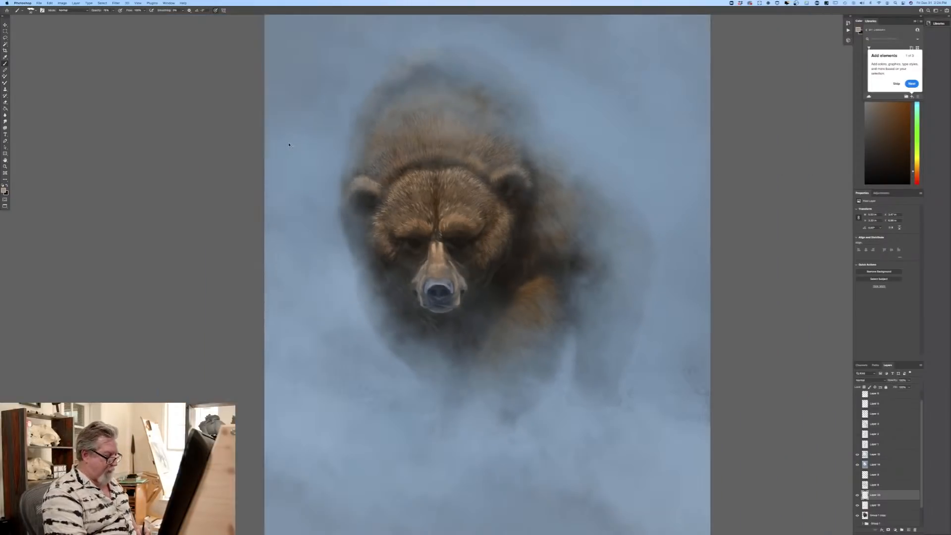
pyautogui.press('super+plus')
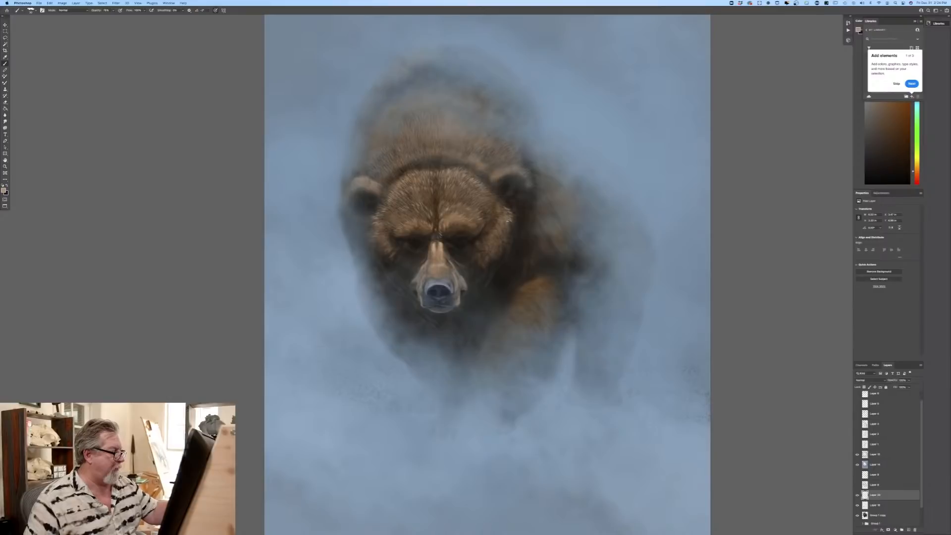
pyautogui.click(858, 465)
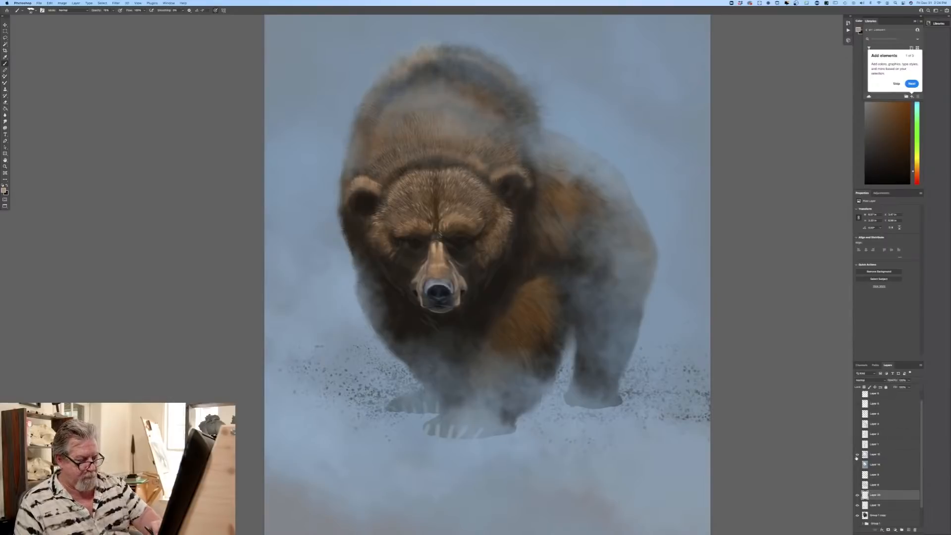
pyautogui.click(857, 454)
pyautogui.click(858, 455)
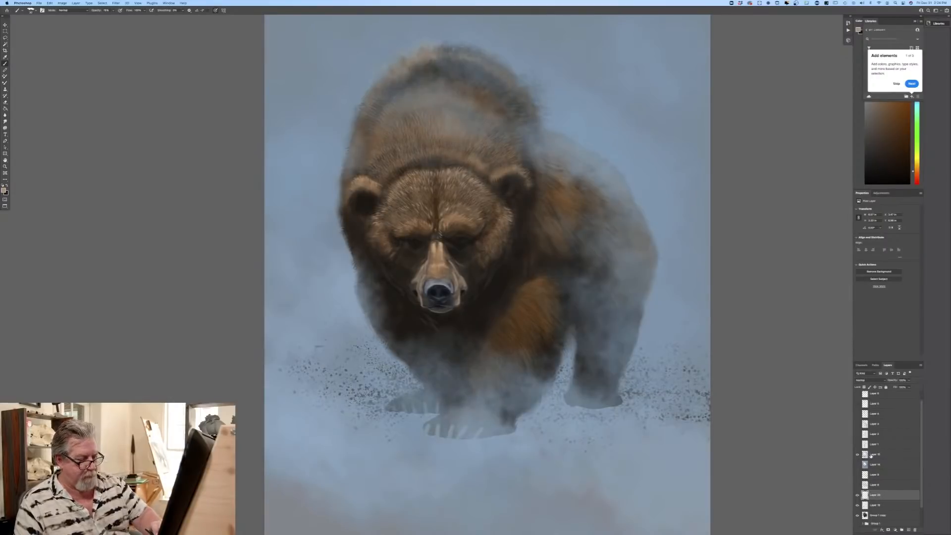
# Step: Clear the mist over the bear's front leg and paw on the upper mist layer, and show the overall haze layer again
pyautogui.click(871, 455)
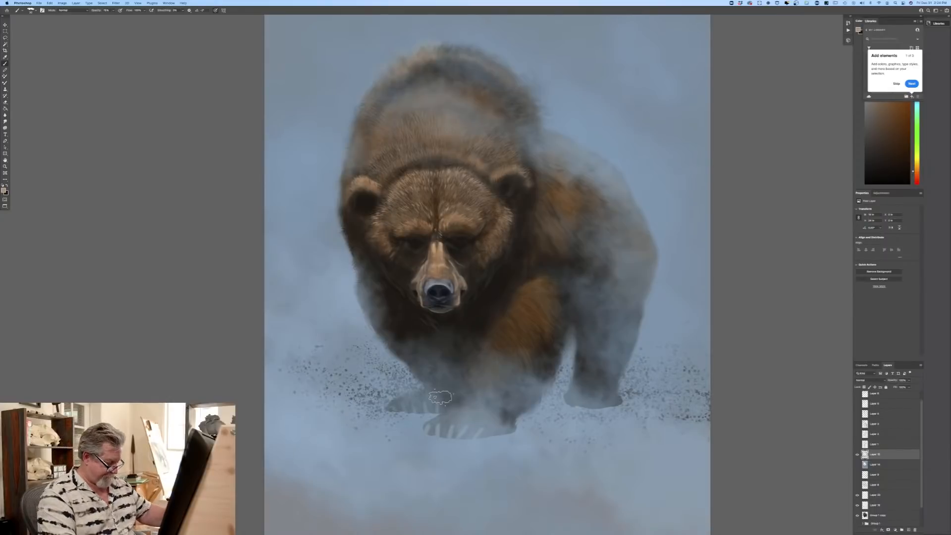
pyautogui.moveTo(448, 414)
pyautogui.mouseDown()
pyautogui.moveTo(467, 420)
pyautogui.moveTo(441, 424)
pyautogui.moveTo(508, 414)
pyautogui.moveTo(488, 384)
pyautogui.moveTo(463, 393)
pyautogui.moveTo(499, 364)
pyautogui.moveTo(537, 387)
pyautogui.moveTo(541, 405)
pyautogui.moveTo(435, 419)
pyautogui.moveTo(452, 395)
pyautogui.mouseUp()
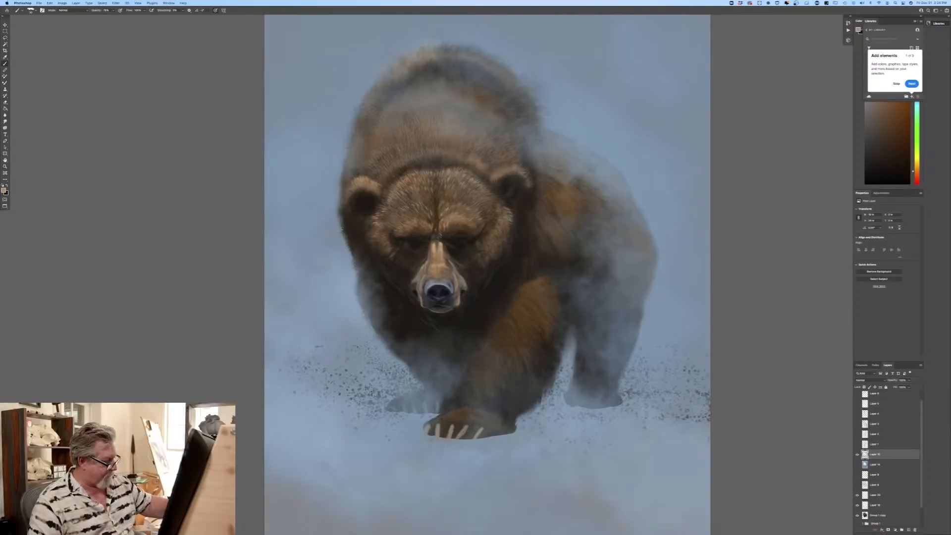
pyautogui.click(856, 465)
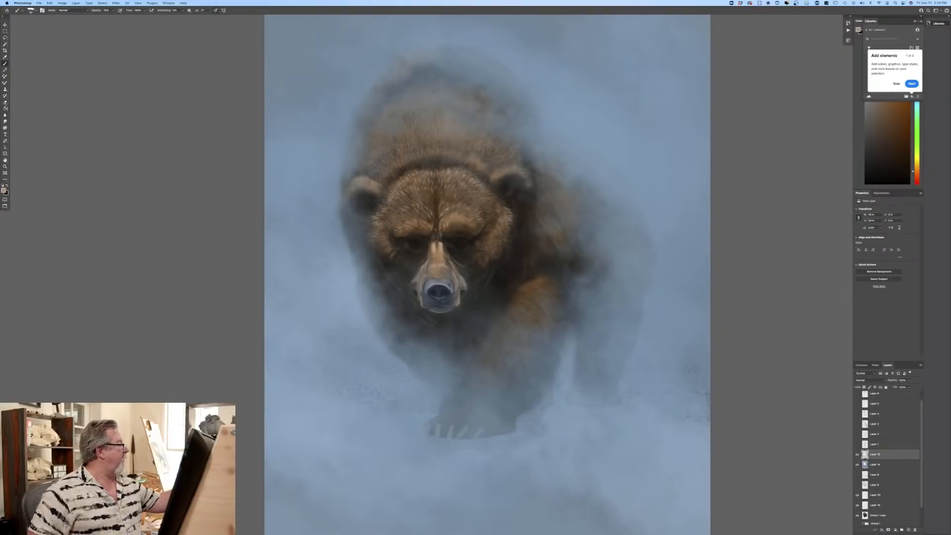
# Step: Switch to the Eraser at reduced opacity and thin the haze layer over the bear's front paws and the ground beside them
pyautogui.press('e')
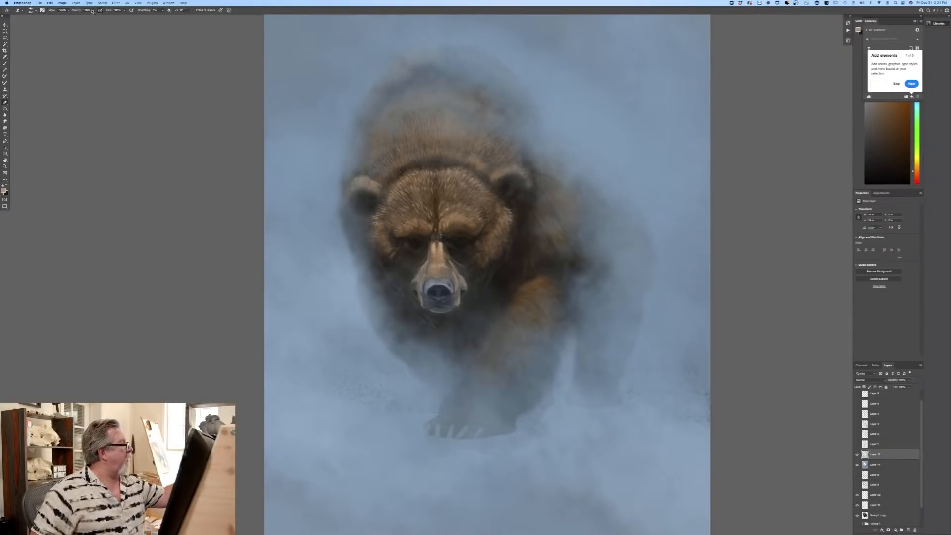
pyautogui.click(93, 10)
pyautogui.click(85, 17)
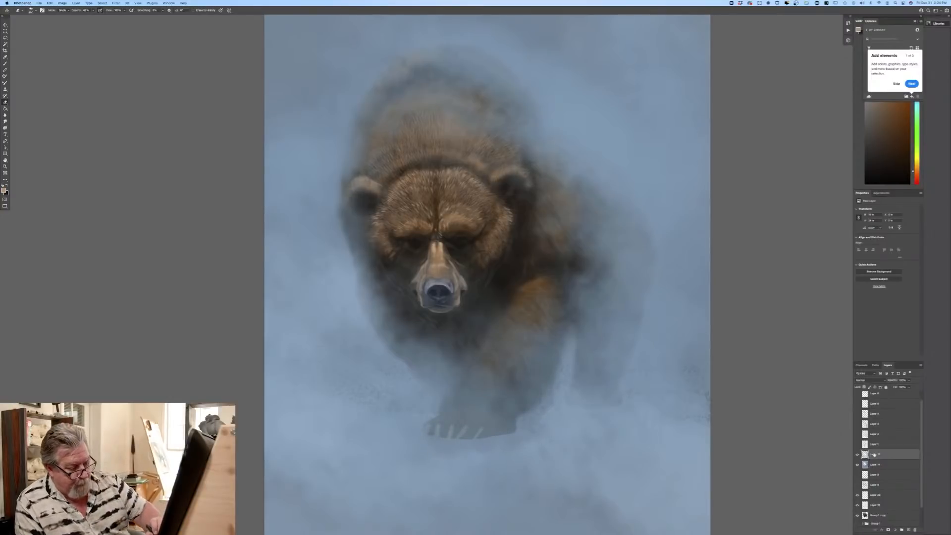
pyautogui.click(875, 464)
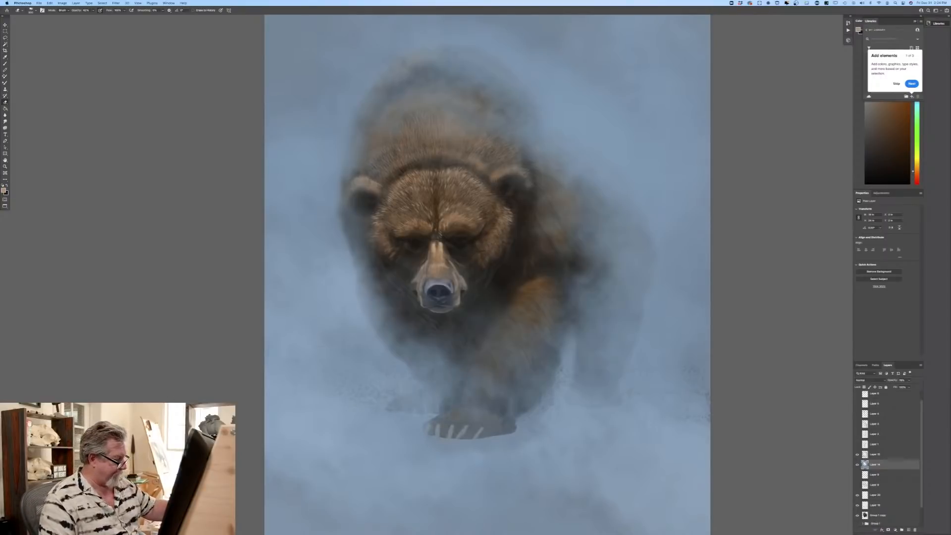
pyautogui.moveTo(408, 340); pyautogui.dragTo(416, 363)
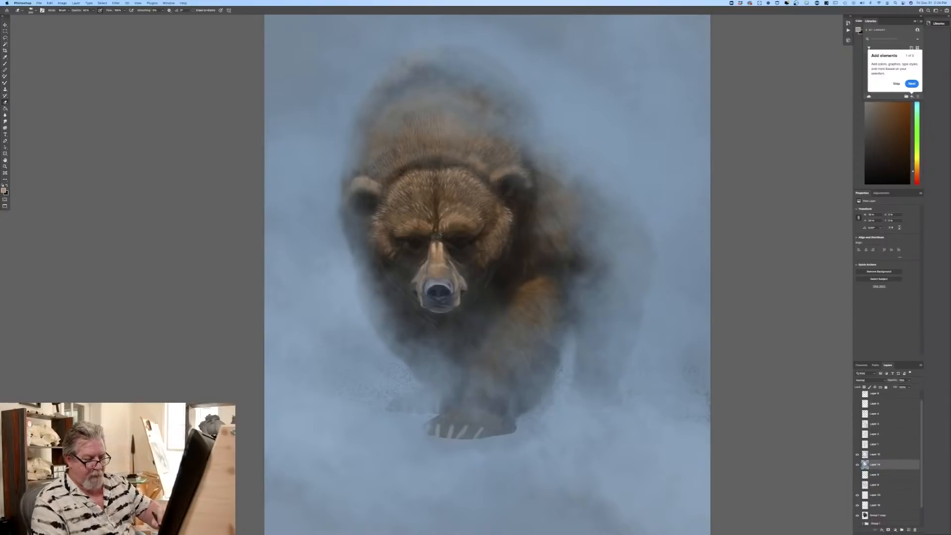
# Step: Erase more of the haze layer along the bear's outer chest and shoulder edge, below the ear on the image's left side
pyautogui.hotkey('alt', ']')
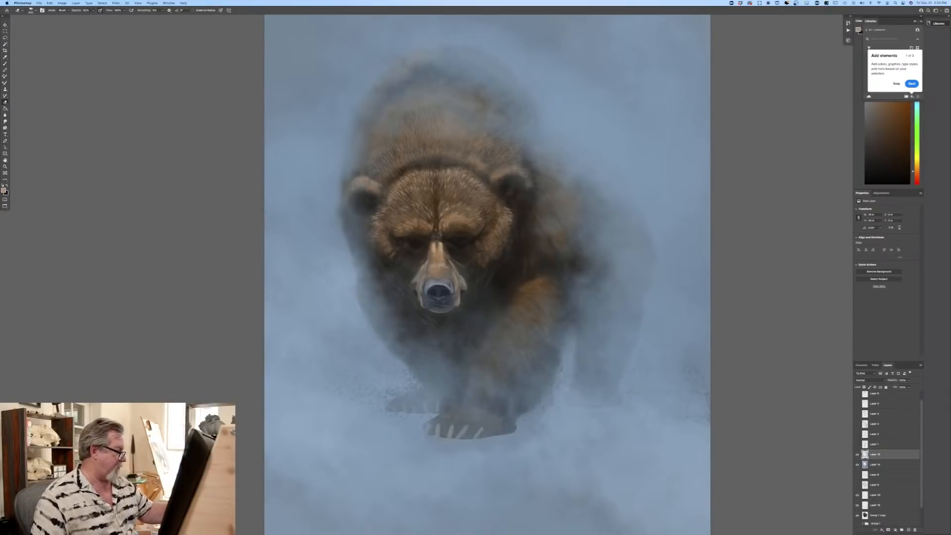
pyautogui.click(866, 465)
pyautogui.moveTo(393, 325); pyautogui.dragTo(359, 250)
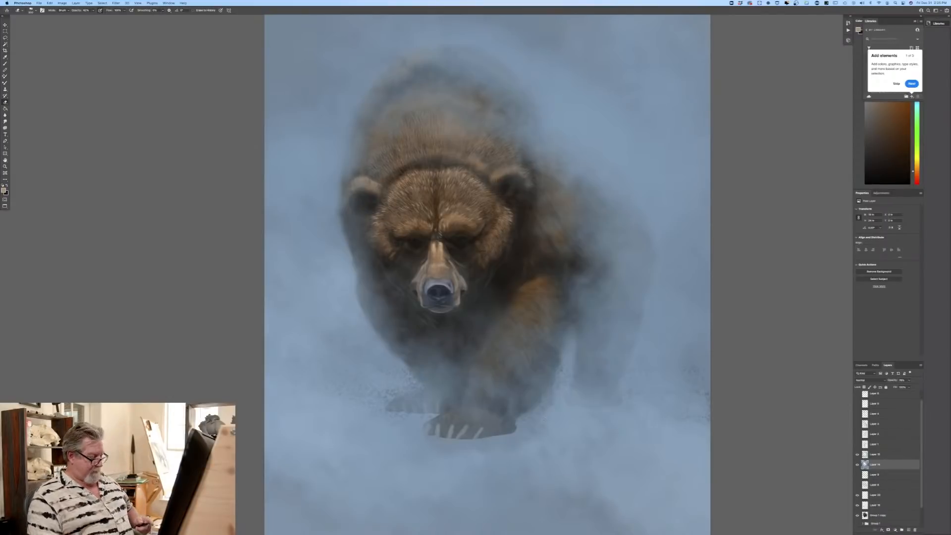
pyautogui.press('super+minus')
pyautogui.press('super+minus')
pyautogui.press('super+plus')
pyautogui.press('super+plus')
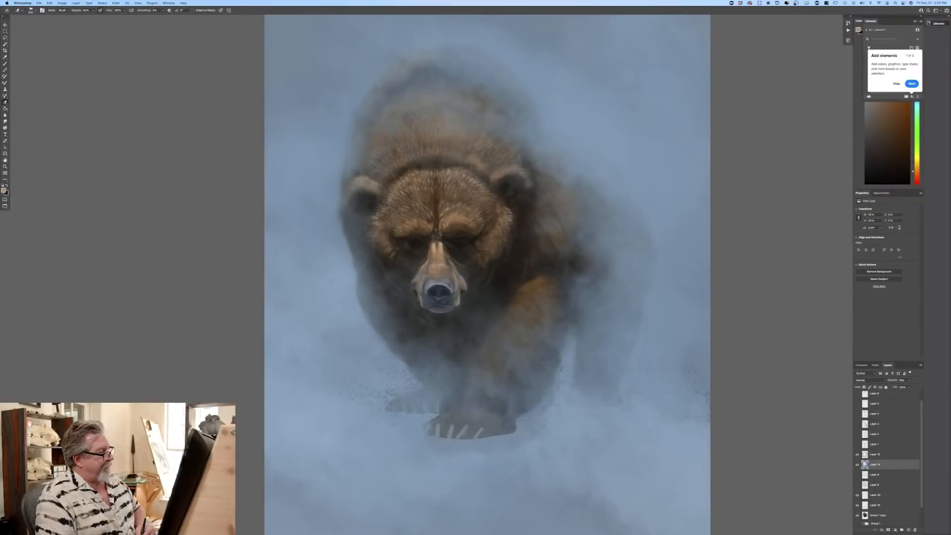
# Step: Add a new empty layer directly above the hidden Group 1, beneath the bear
pyautogui.scroll(-2, 889, 460)
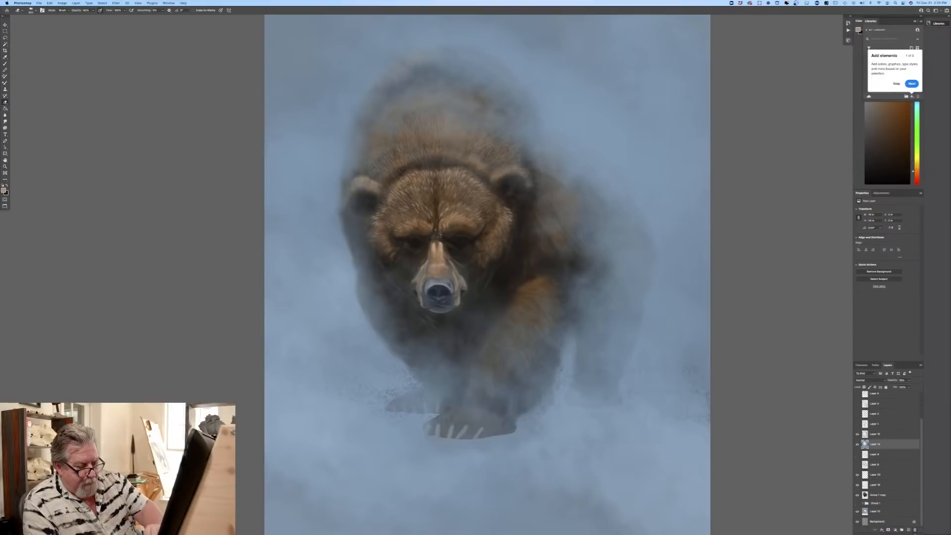
pyautogui.click(884, 503)
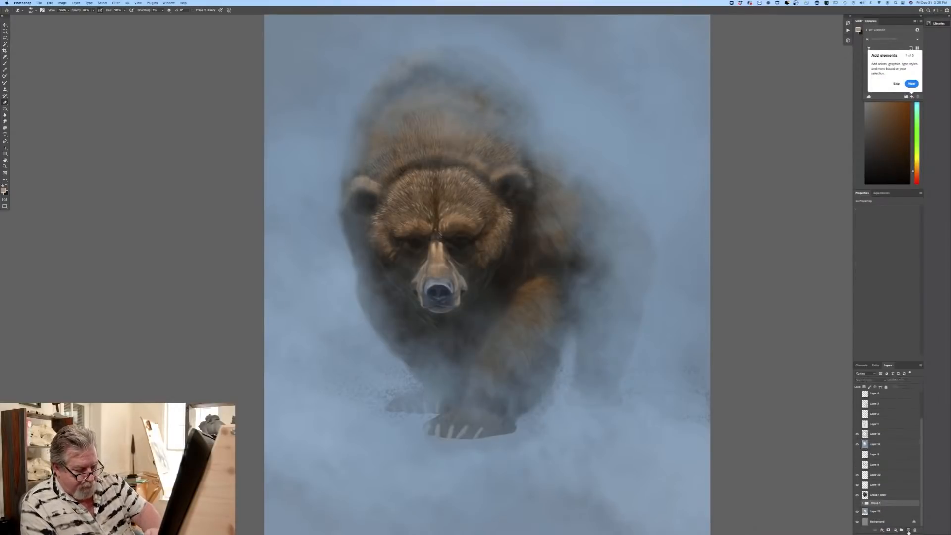
pyautogui.click(908, 530)
# Step: Set the background colour to a dark, muted grey-brown
pyautogui.click(6, 193)
pyautogui.click(3, 190)
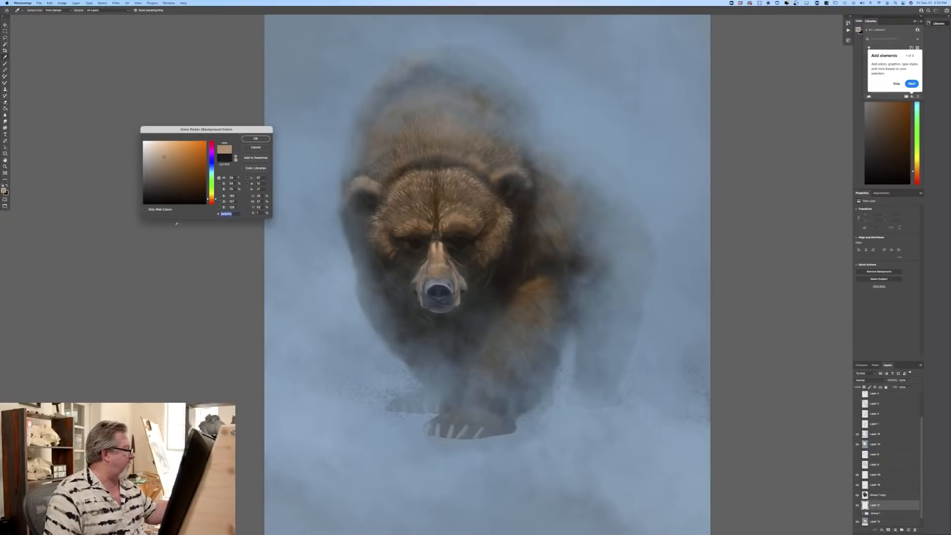
pyautogui.click(213, 169)
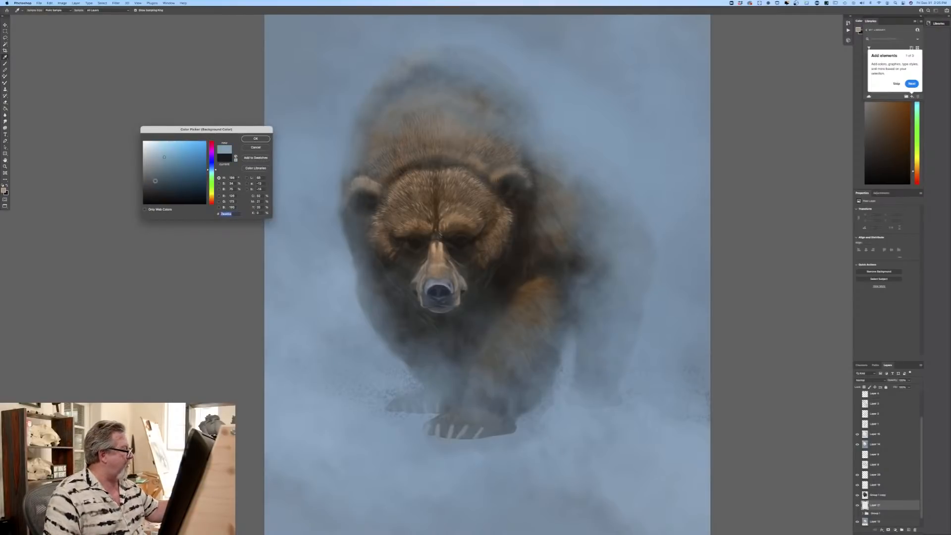
pyautogui.click(155, 181)
pyautogui.click(209, 172)
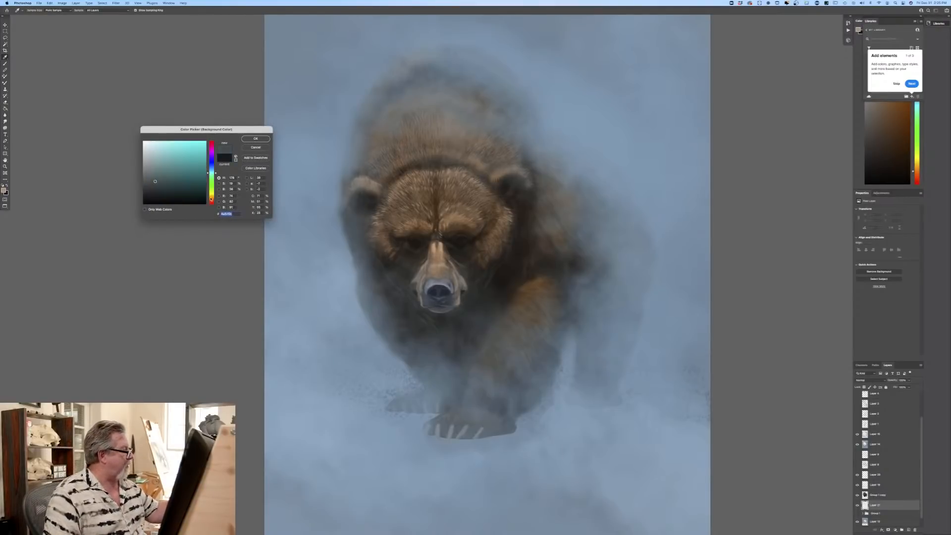
pyautogui.click(211, 199)
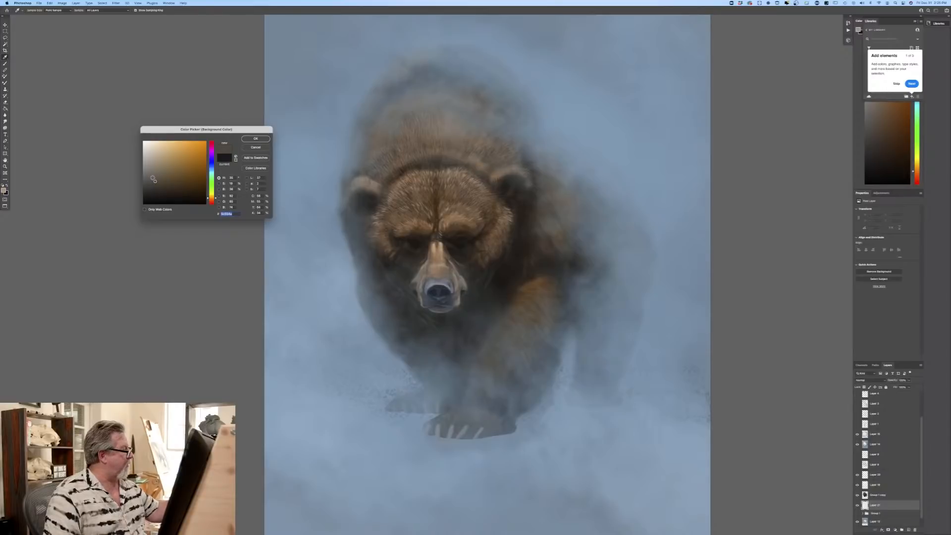
pyautogui.press('Return')
# Step: Switch to the Brush tool and load the second preset in the current custom brush group
pyautogui.press('e')
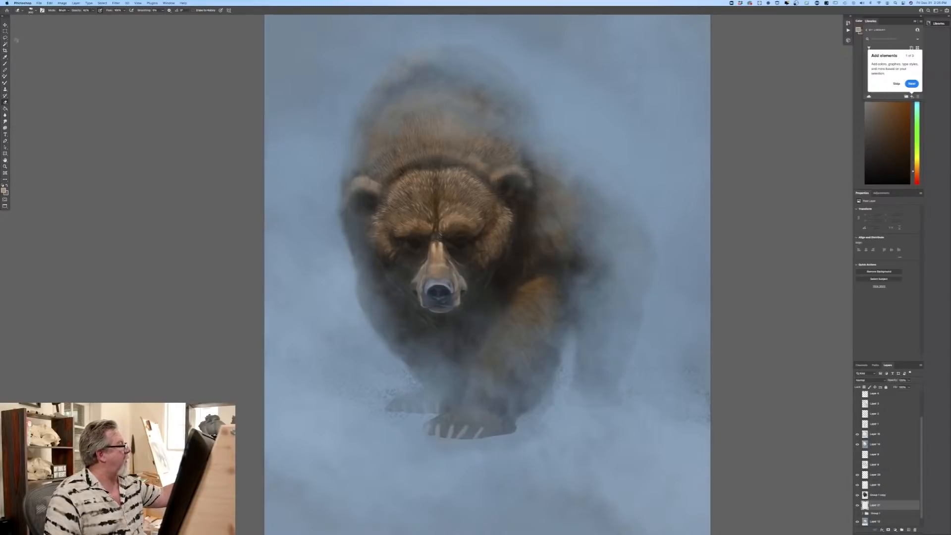
pyautogui.press('b')
pyautogui.click(33, 10)
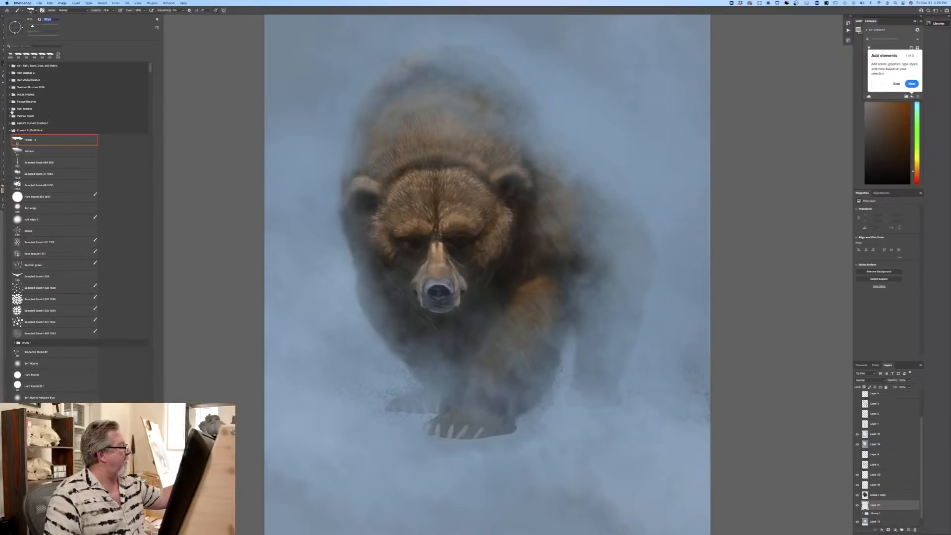
pyautogui.click(26, 155)
pyautogui.press('Return')
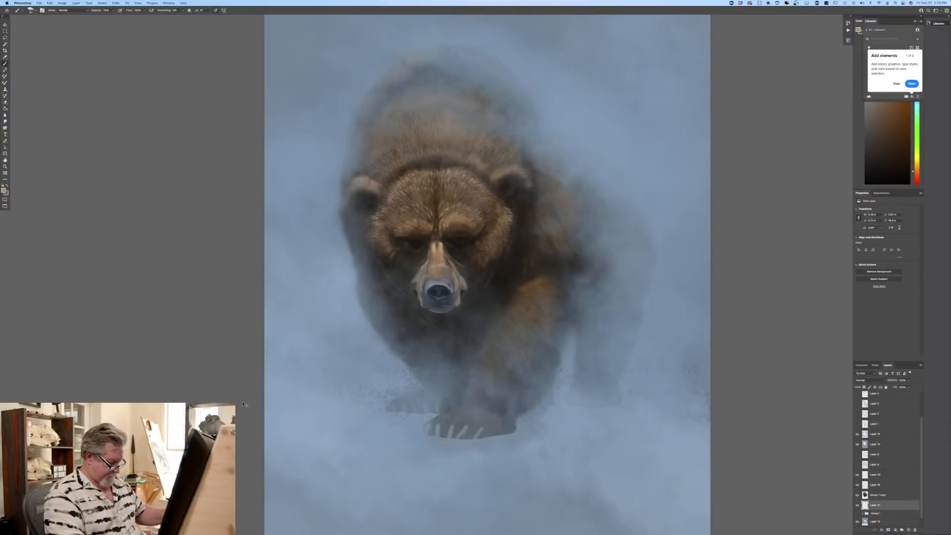
# Step: Enlarge the brush and paint faint tan ground strokes across the foreground below the bear's front paws
pyautogui.press('super+minus')
pyautogui.press('super+minus')
pyautogui.moveTo(243, 359); pyautogui.dragTo(162, 283)
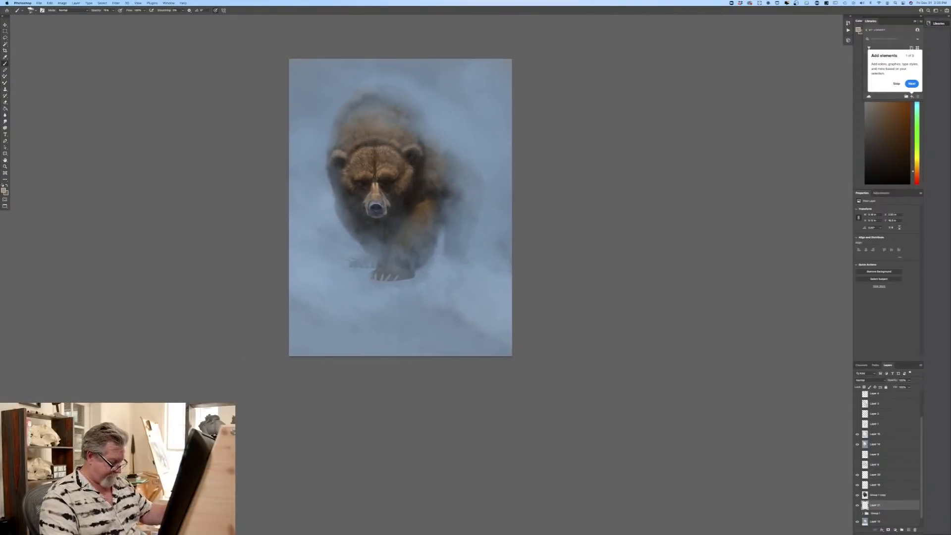
pyautogui.press(']')
pyautogui.press(']')
pyautogui.press(']')
pyautogui.press(']')
pyautogui.press(']')
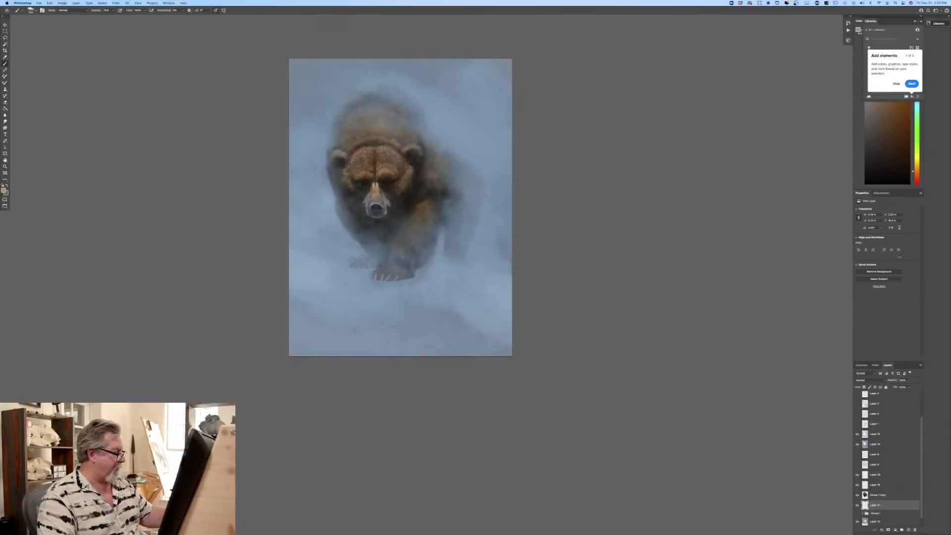
pyautogui.press(']')
pyautogui.press(']')
pyautogui.press(']')
pyautogui.press(']')
pyautogui.press(']')
pyautogui.moveTo(364, 324); pyautogui.dragTo(436, 329)
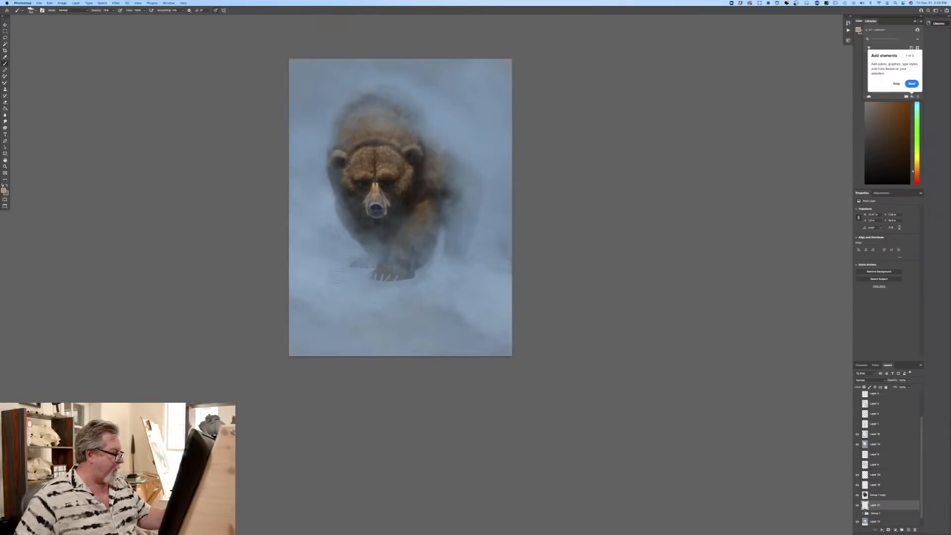
# Step: Set the foreground colour to a muted mid grey-brown and paint ground texture beneath and around the front paws
pyautogui.click(3, 190)
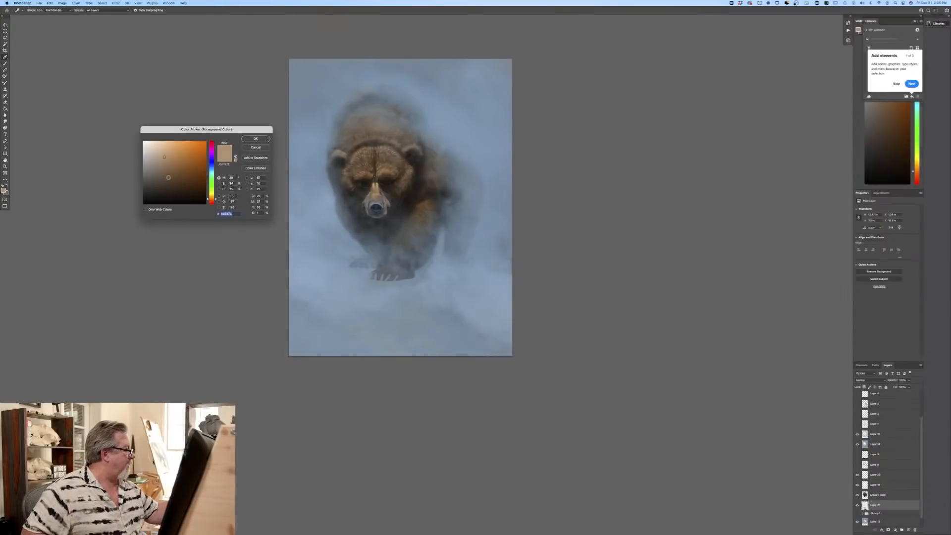
pyautogui.click(156, 179)
pyautogui.click(255, 139)
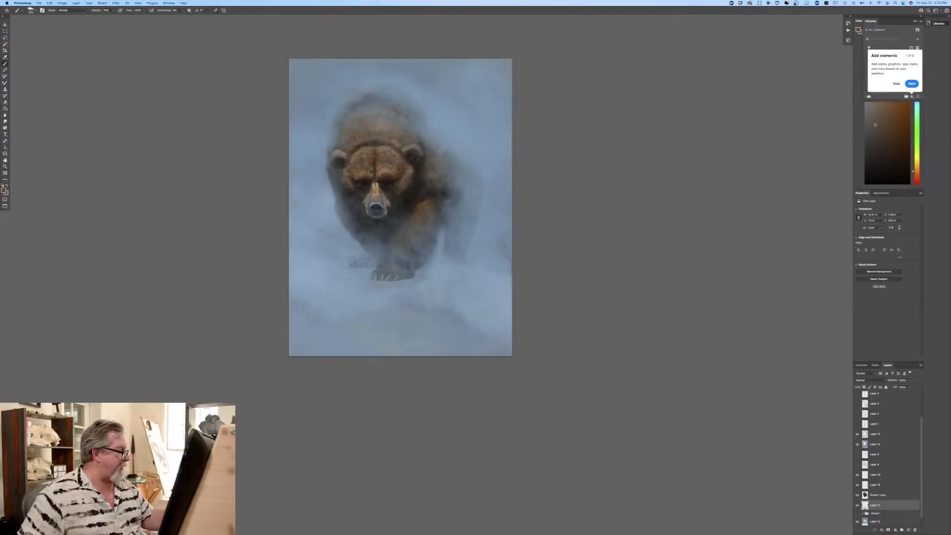
pyautogui.moveTo(370, 282); pyautogui.dragTo(407, 287)
pyautogui.moveTo(347, 270); pyautogui.dragTo(431, 292)
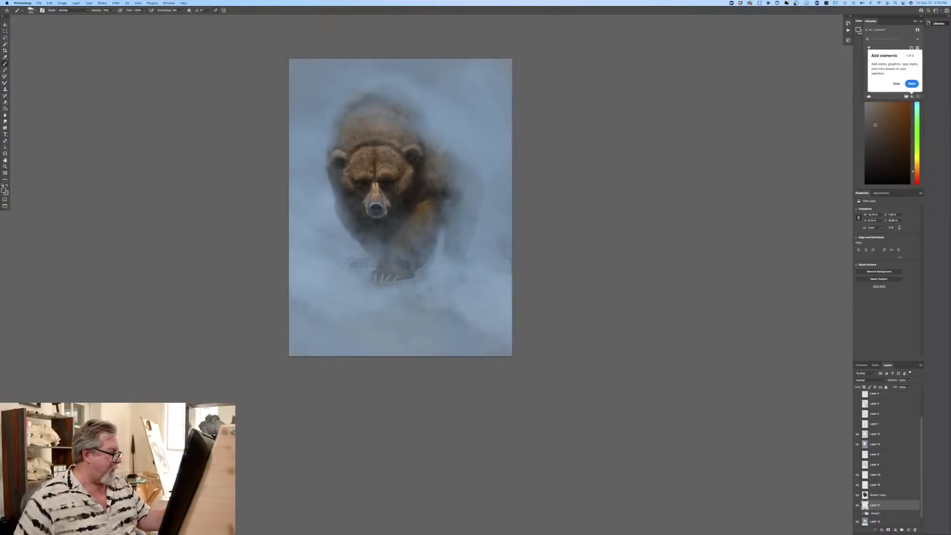
# Step: Extend the grey-brown ground strokes beside the hind leg, along the slope and across the bottom of the canvas
pyautogui.moveTo(461, 263)
pyautogui.mouseDown()
pyautogui.moveTo(485, 260)
pyautogui.moveTo(502, 242)
pyautogui.mouseUp()
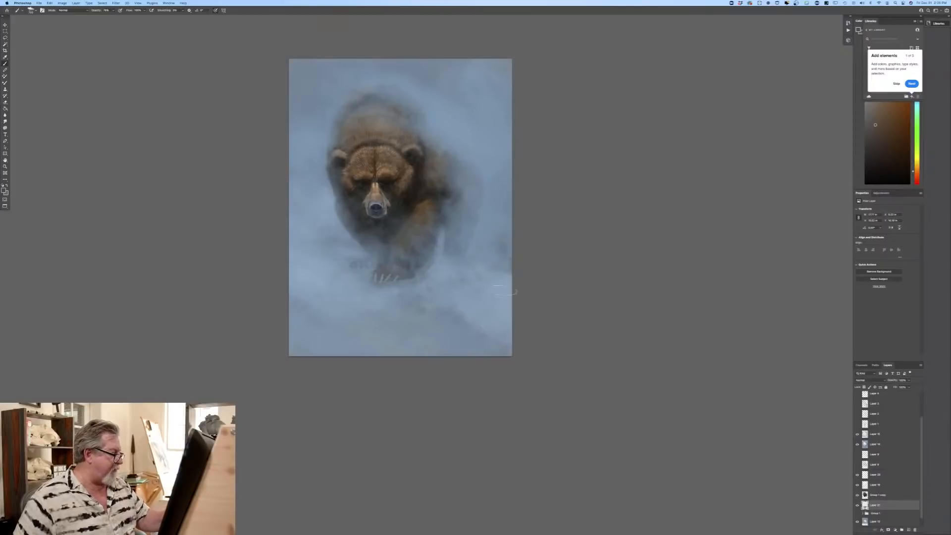
pyautogui.moveTo(418, 301)
pyautogui.mouseDown()
pyautogui.moveTo(467, 342)
pyautogui.moveTo(472, 324)
pyautogui.moveTo(502, 340)
pyautogui.mouseUp()
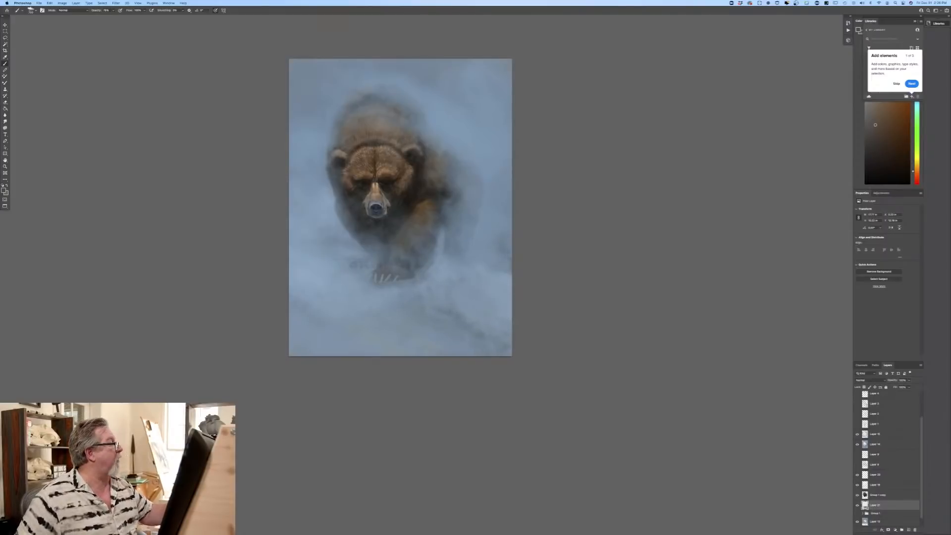
pyautogui.moveTo(406, 337)
pyautogui.mouseDown()
pyautogui.moveTo(389, 342)
pyautogui.moveTo(309, 322)
pyautogui.moveTo(296, 348)
pyautogui.mouseUp()
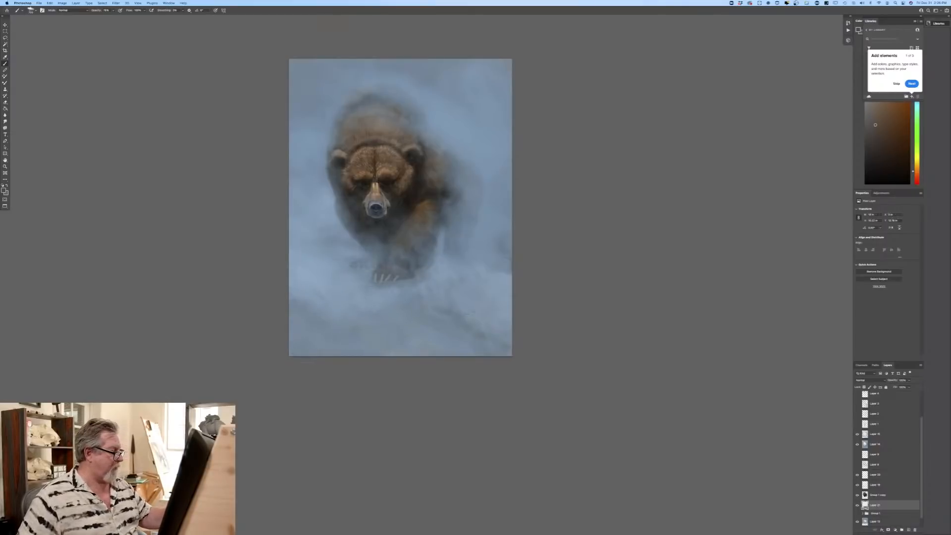
# Step: Set the foreground colour to a very dark brown for the ground strokes
pyautogui.press('super+plus')
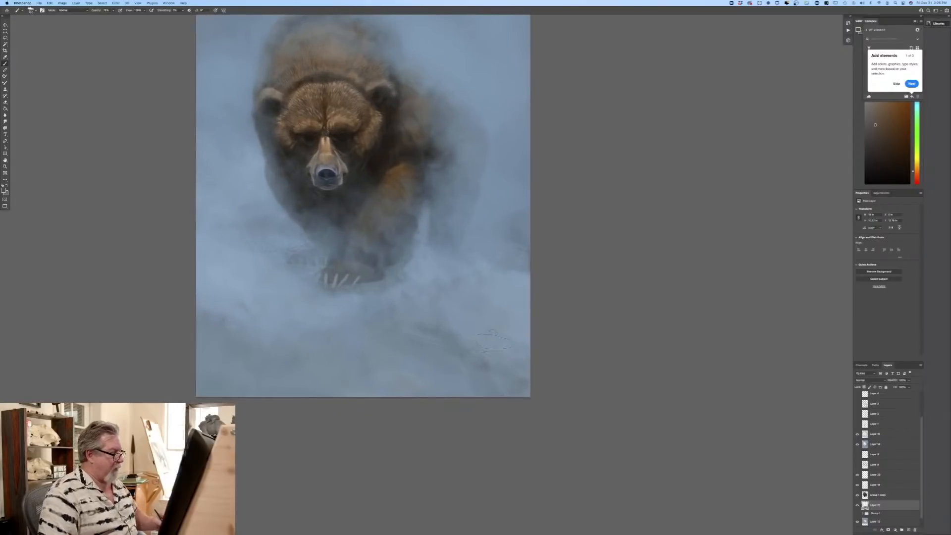
pyautogui.click(4, 190)
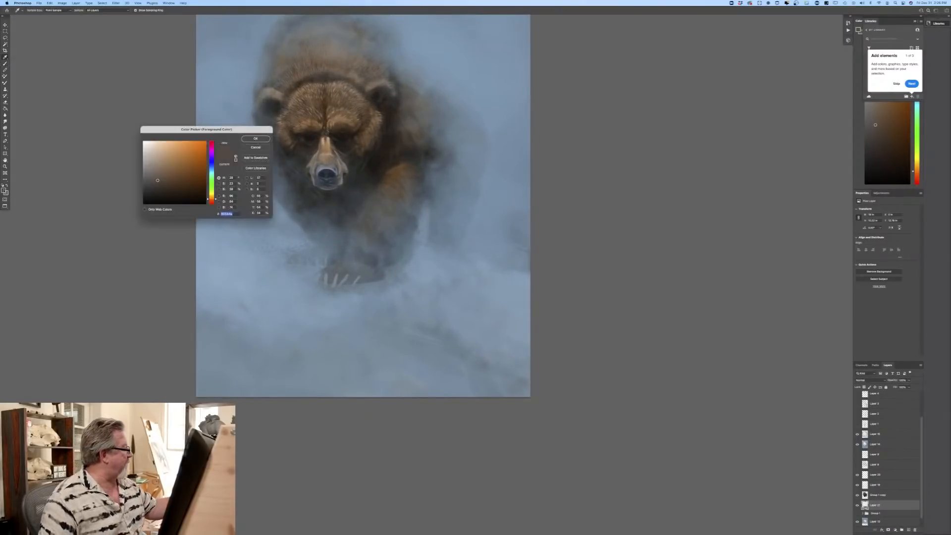
pyautogui.click(173, 192)
pyautogui.click(256, 139)
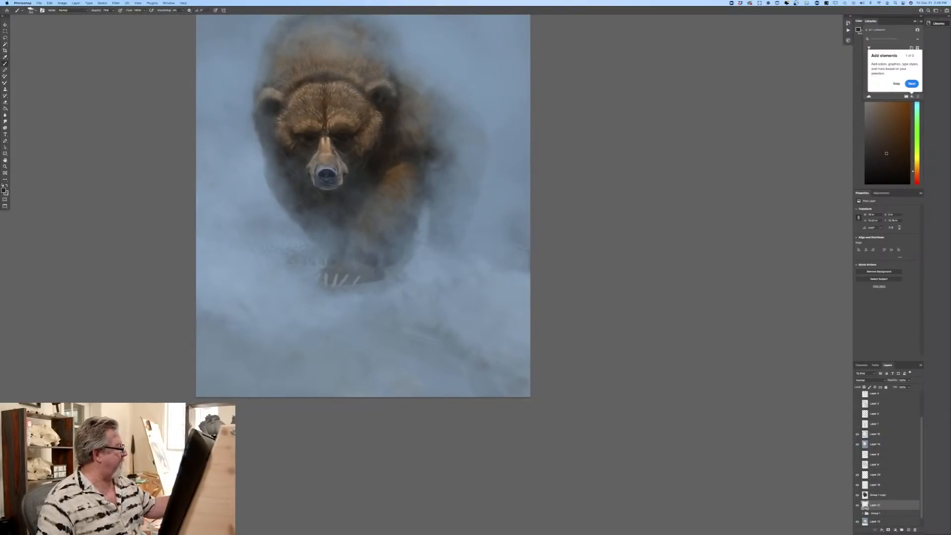
# Step: Set the foreground colour to a dark, muted slate blue and return to the Brush tool
pyautogui.click(4, 190)
pyautogui.click(212, 167)
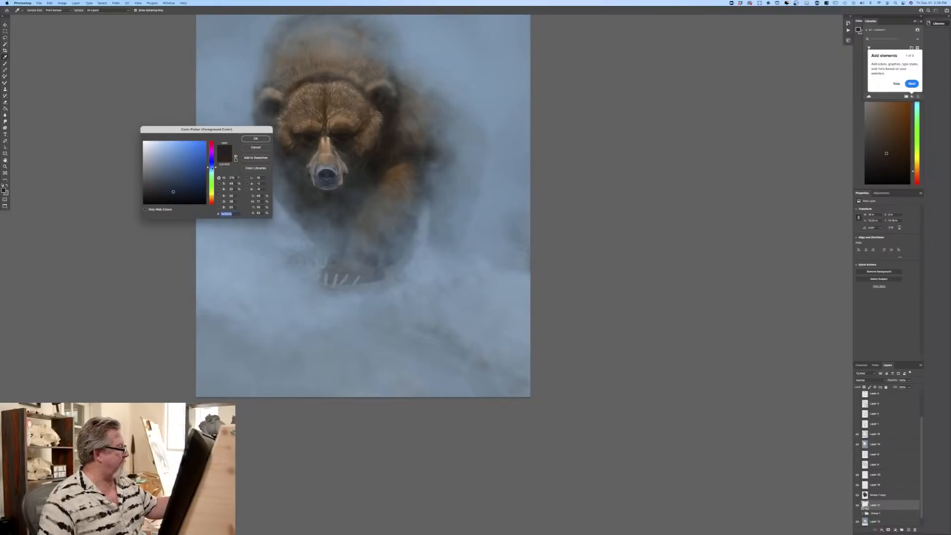
pyautogui.click(162, 189)
pyautogui.press('Return')
pyautogui.press('b')
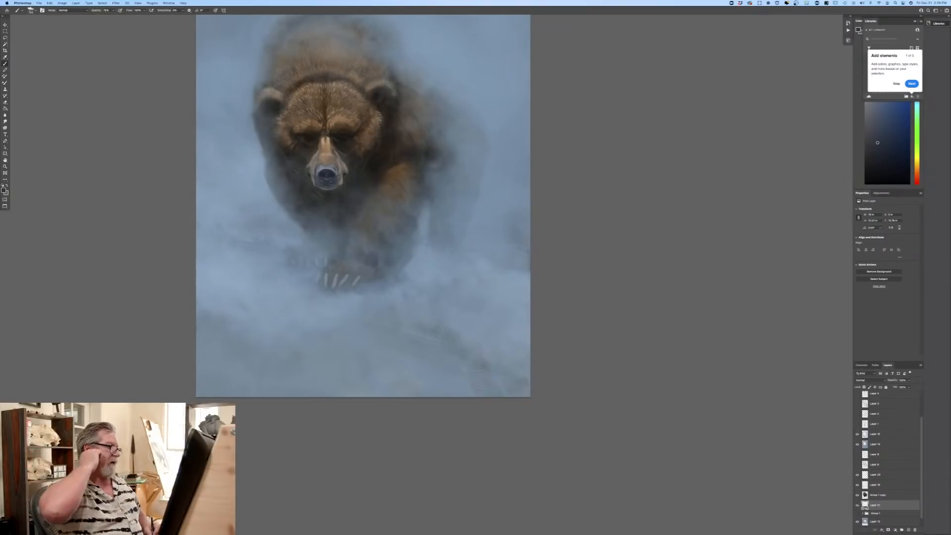
# Step: Check the detail layer two above Group 1 copy by toggling its visibility, and make it the active layer
pyautogui.click(856, 474)
pyautogui.click(856, 475)
pyautogui.click(874, 475)
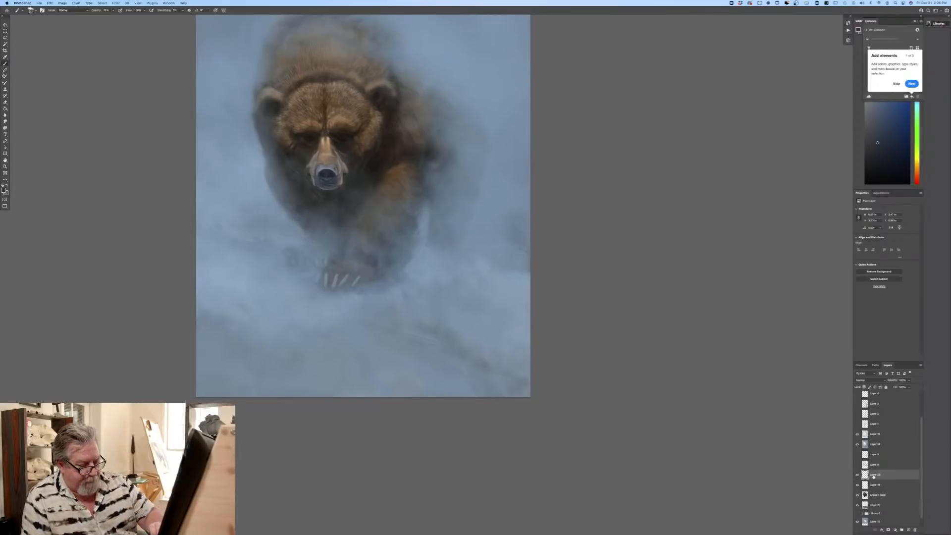
pyautogui.moveTo(116, 357); pyautogui.dragTo(232, 479)
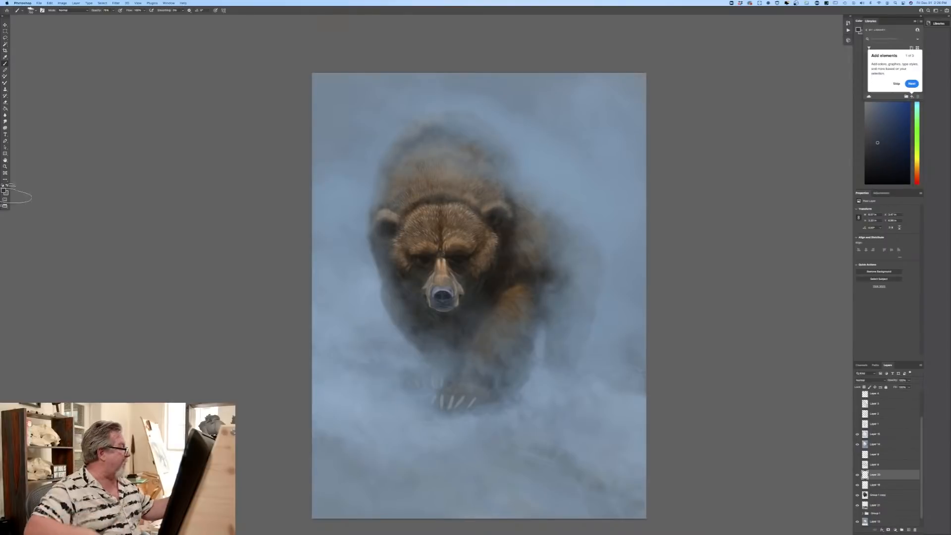
# Step: Set the foreground colour to a light greyish tan sampled from the edge of the bear's muzzle
pyautogui.click(4, 190)
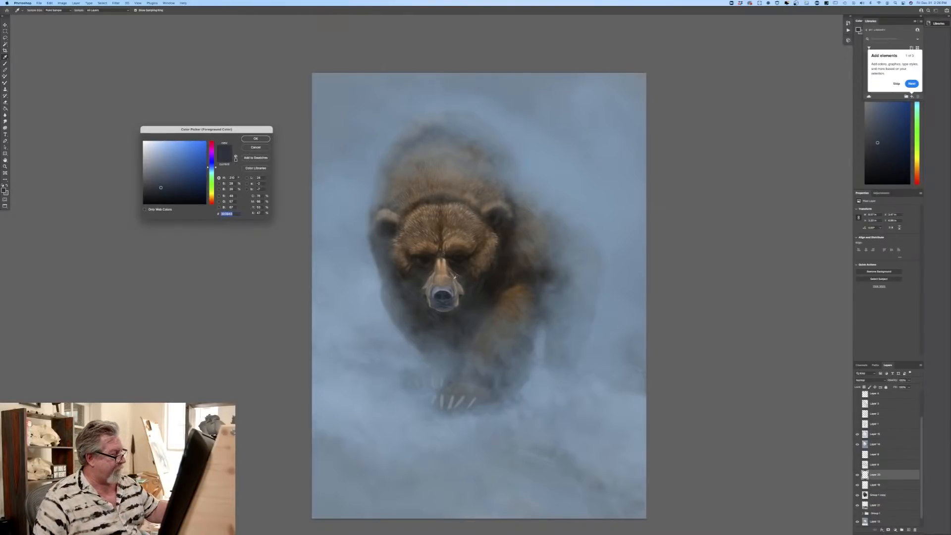
pyautogui.click(455, 276)
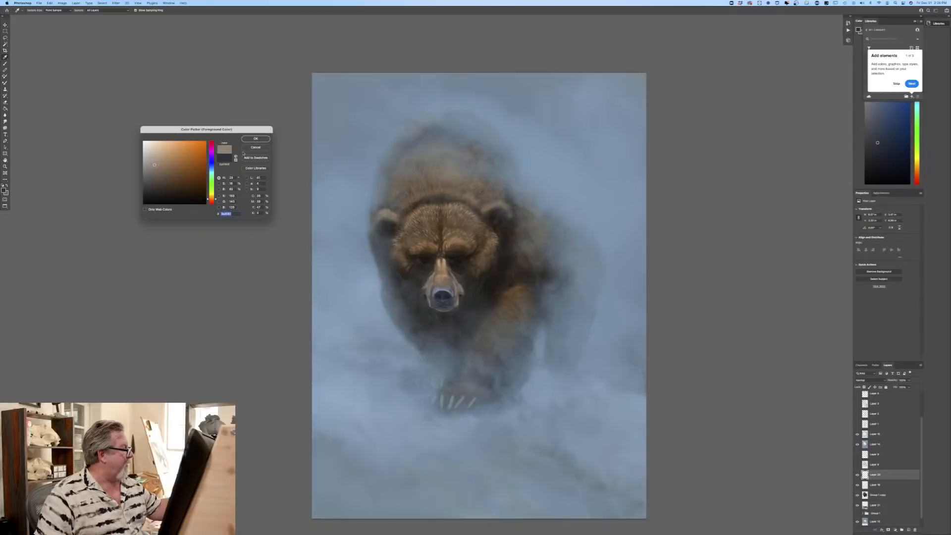
pyautogui.click(255, 139)
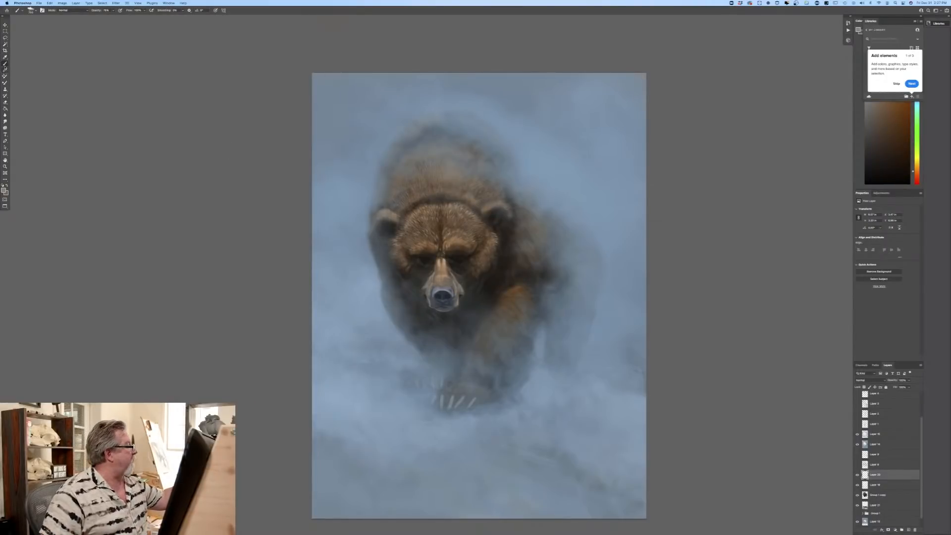
# Step: Switch to the first brush preset in the Current brush group and raise its opacity for fine fur strokes
pyautogui.click(32, 10)
pyautogui.click(45, 142)
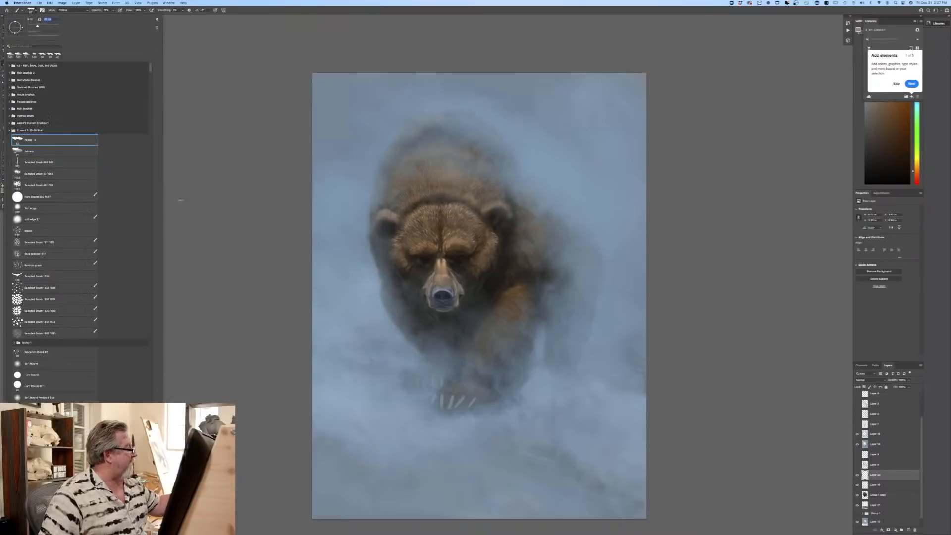
pyautogui.click(232, 223)
pyautogui.press('super+plus')
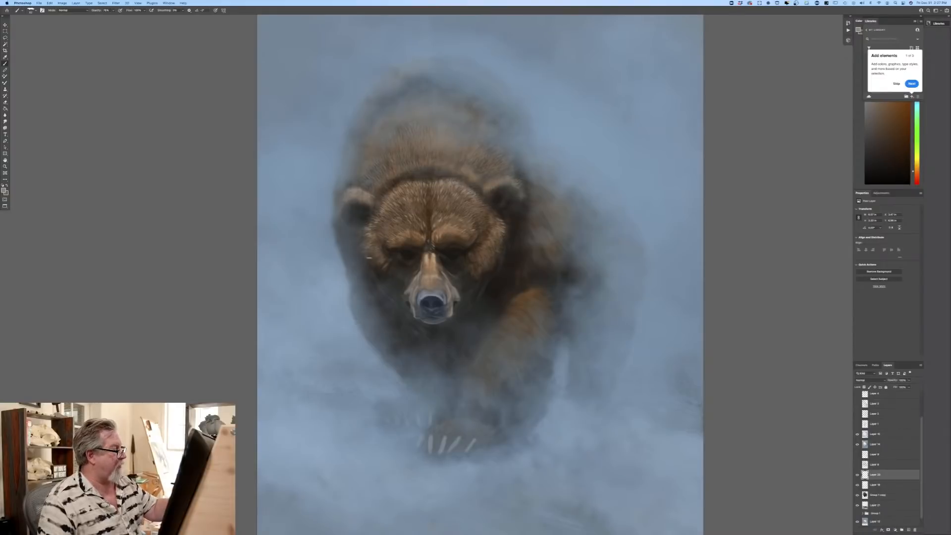
pyautogui.click(114, 9)
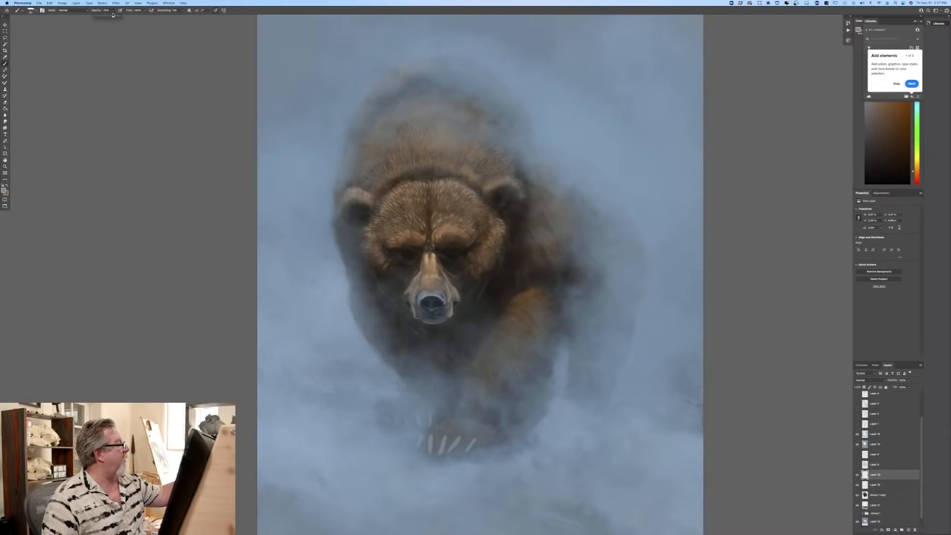
pyautogui.moveTo(113, 17); pyautogui.dragTo(118, 18)
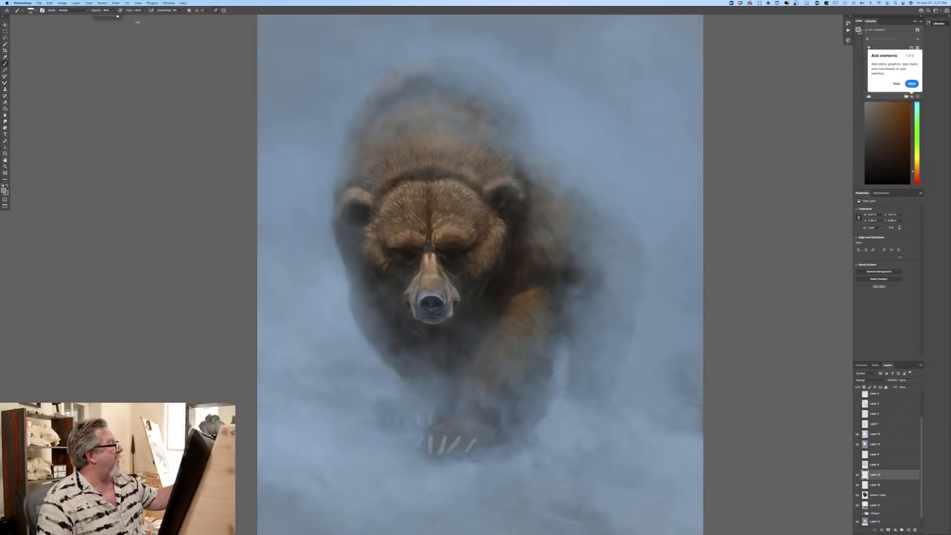
pyautogui.click(121, 11)
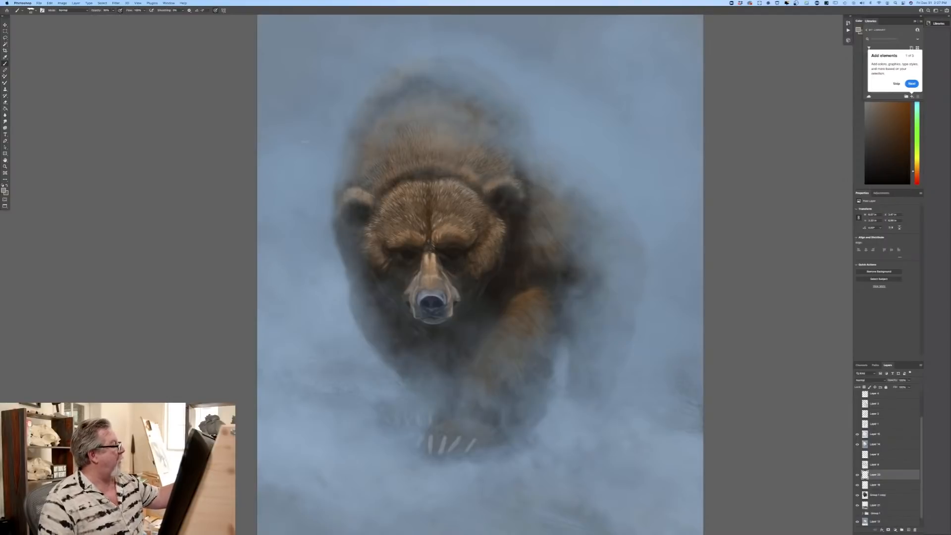
# Step: Paint fine light fur strokes down the orange-brown front leg, readjusting the tan foreground colour between strokes
pyautogui.moveTo(528, 292)
pyautogui.mouseDown()
pyautogui.moveTo(541, 292)
pyautogui.moveTo(529, 299)
pyautogui.mouseUp()
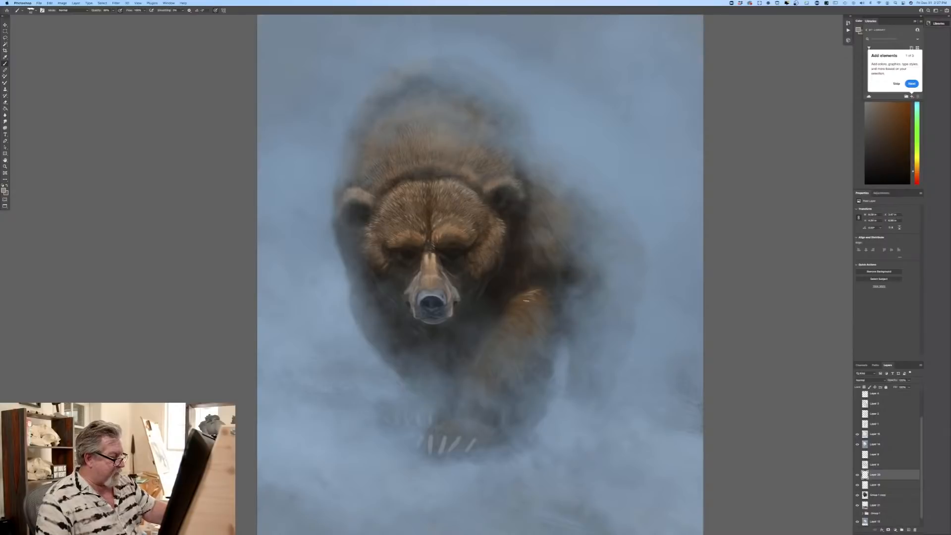
pyautogui.click(4, 190)
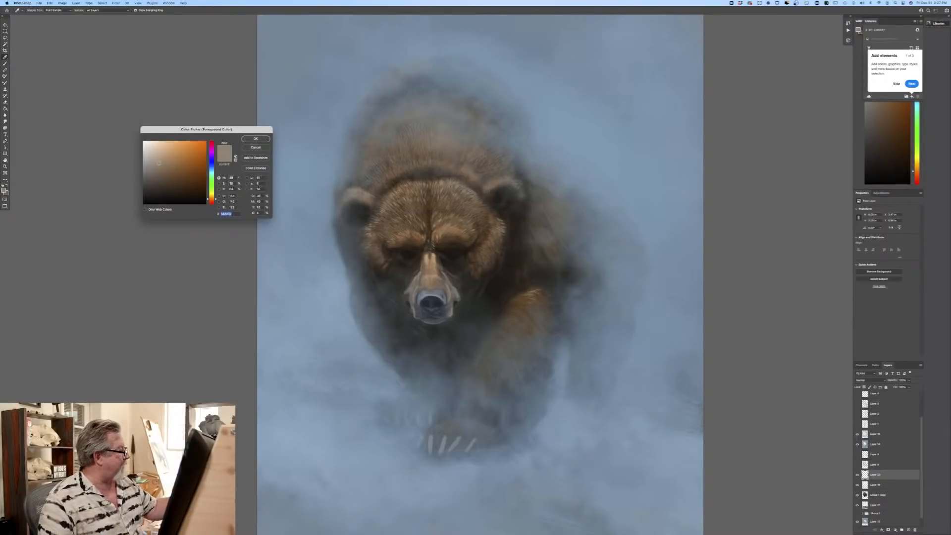
pyautogui.click(256, 138)
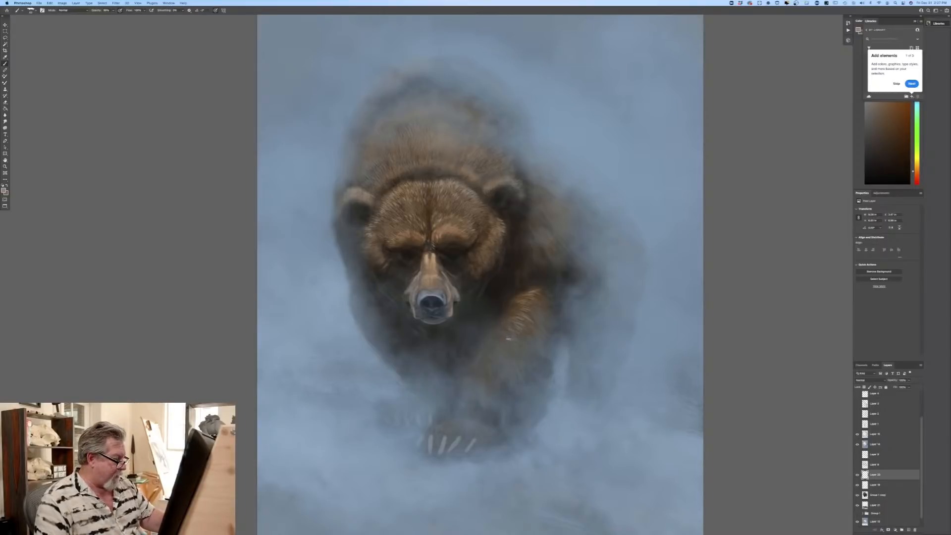
pyautogui.moveTo(508, 338); pyautogui.dragTo(508, 352)
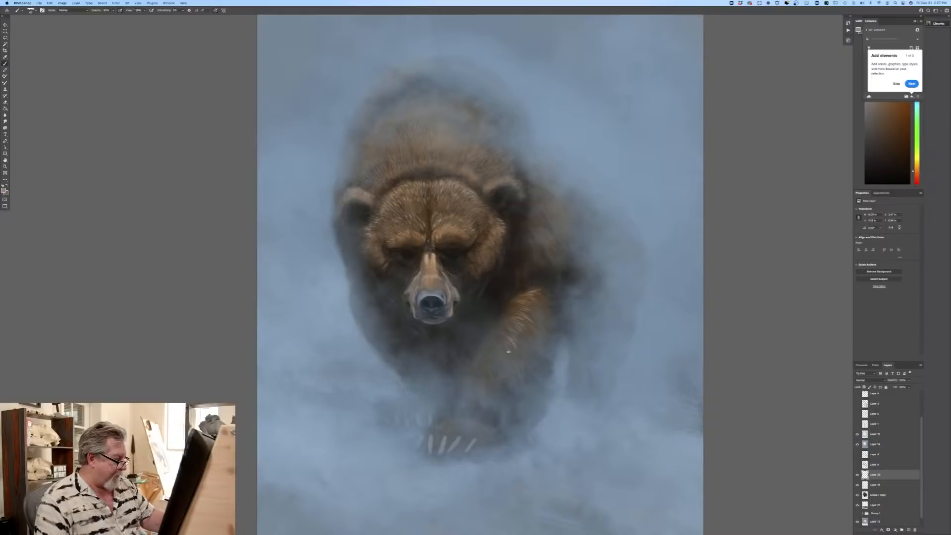
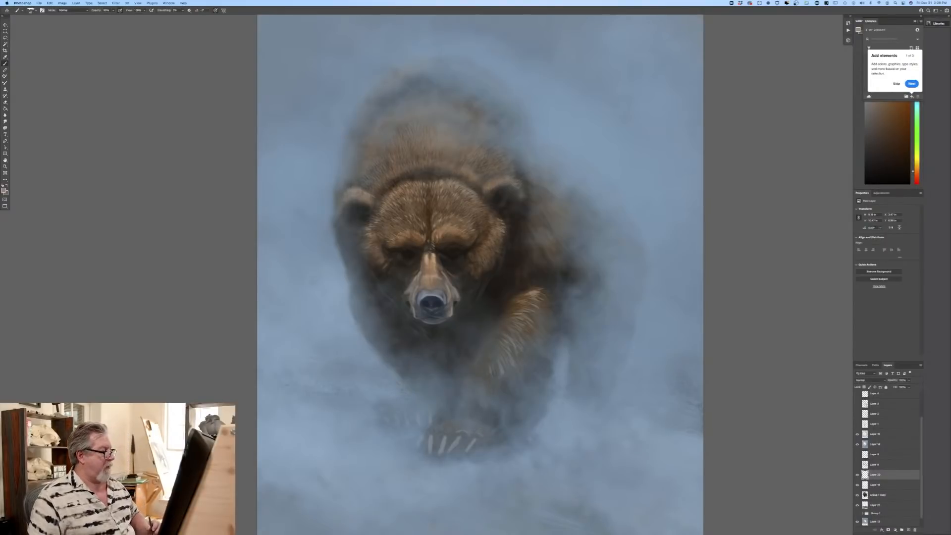
# Step: Set the foreground colour to a muted blue-grey and paint fine light strokes on the lower part of the bear's nose
pyautogui.press('super+equal')
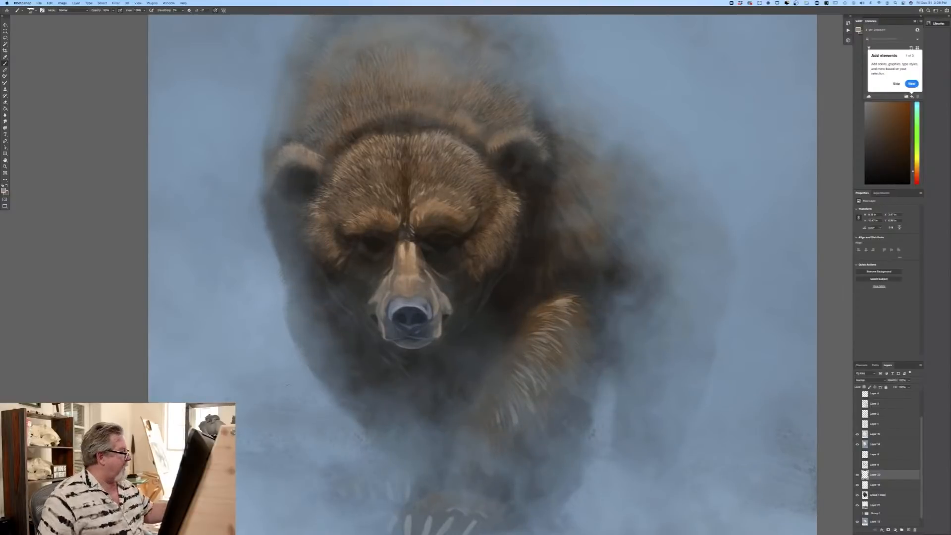
pyautogui.click(4, 190)
pyautogui.click(146, 173)
pyautogui.moveTo(212, 168); pyautogui.dragTo(212, 188)
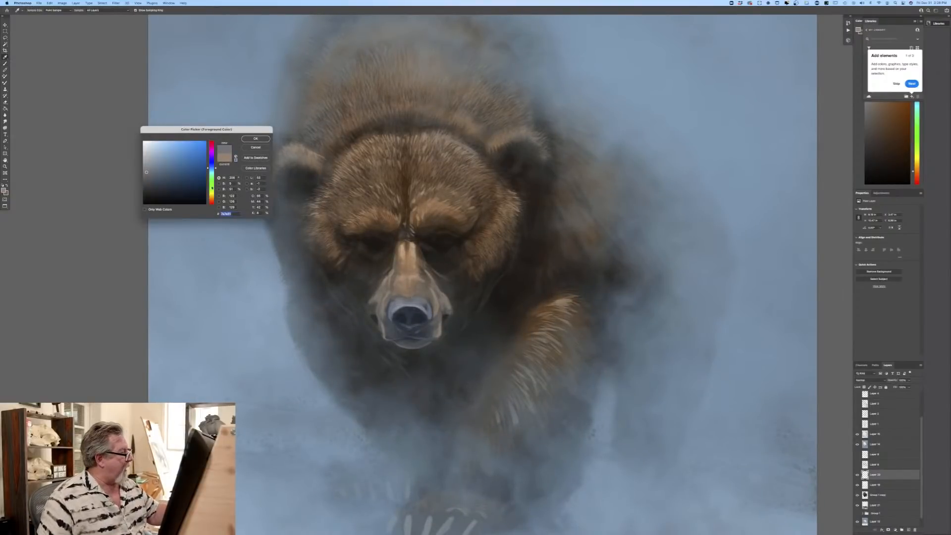
pyautogui.press('Return')
pyautogui.press('b')
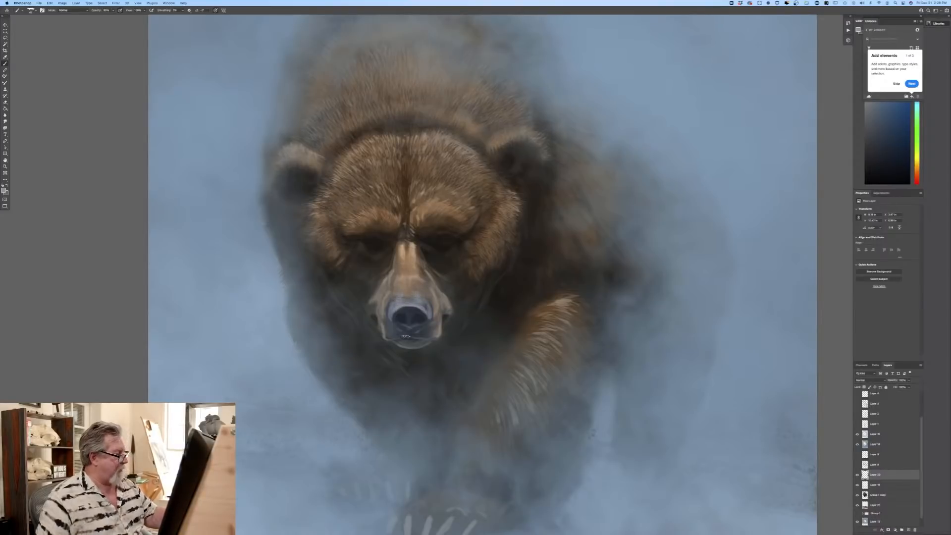
# Step: Paint creases across the bridge of the muzzle in dark brown and add highlights there in a light pinkish tan
pyautogui.click(4, 191)
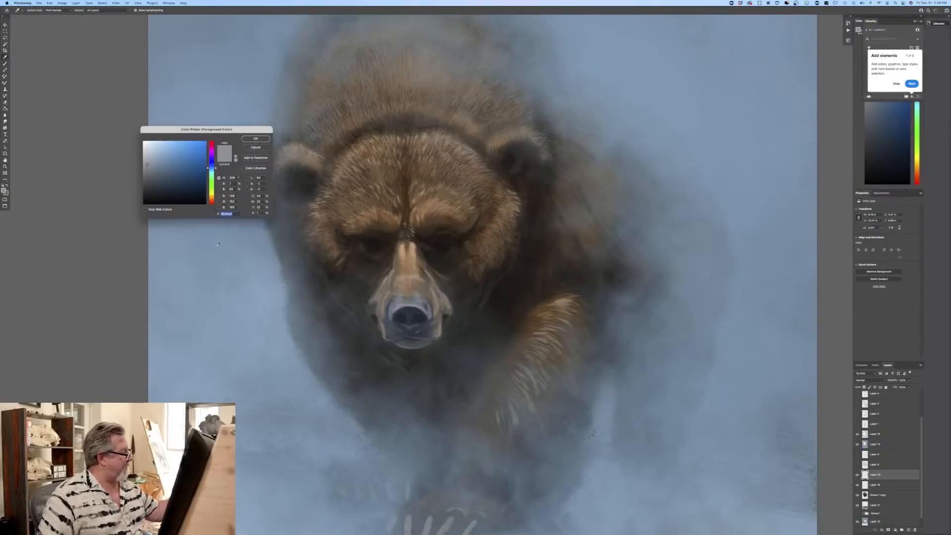
pyautogui.click(211, 199)
pyautogui.click(167, 177)
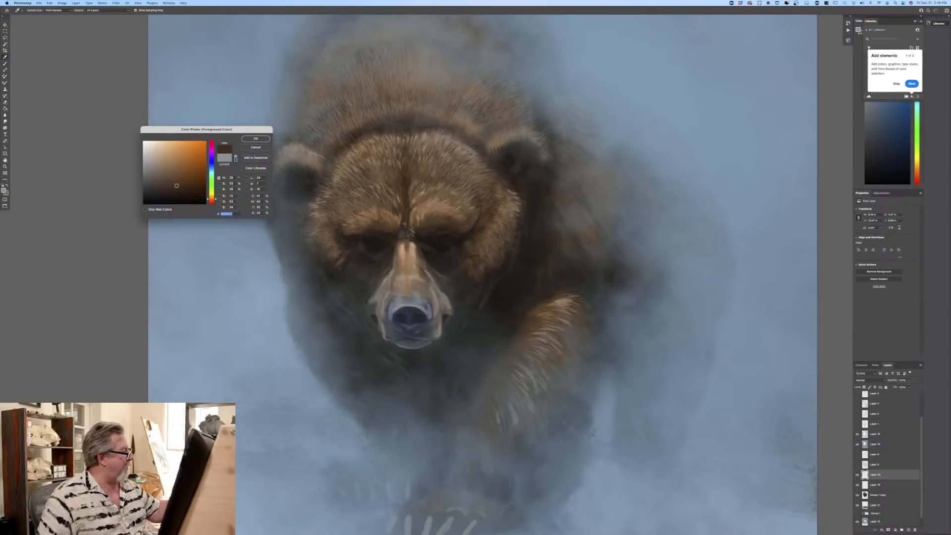
pyautogui.press('Return')
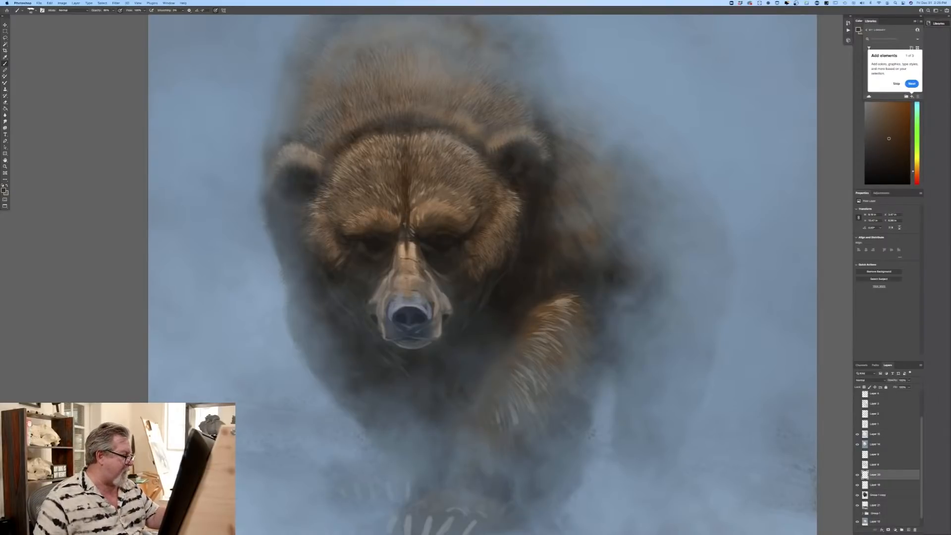
pyautogui.click(4, 189)
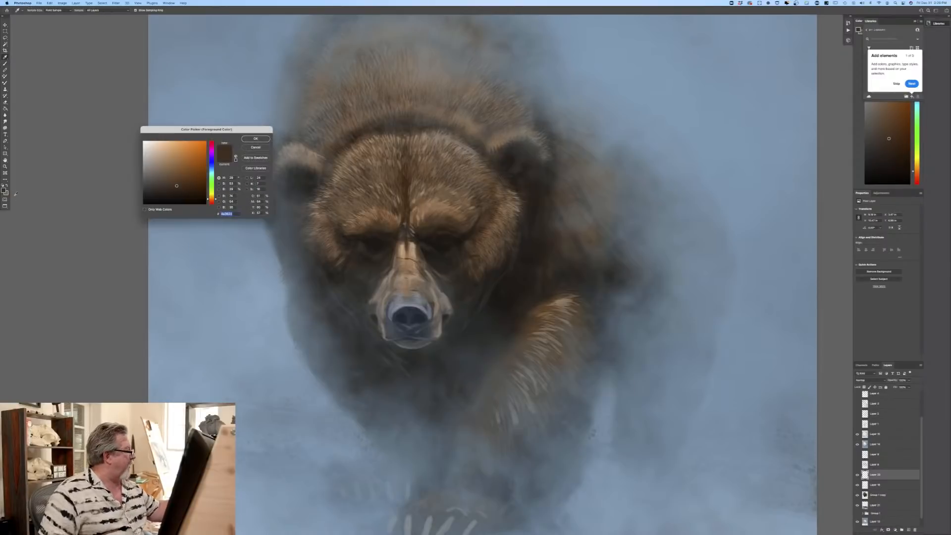
pyautogui.click(308, 201)
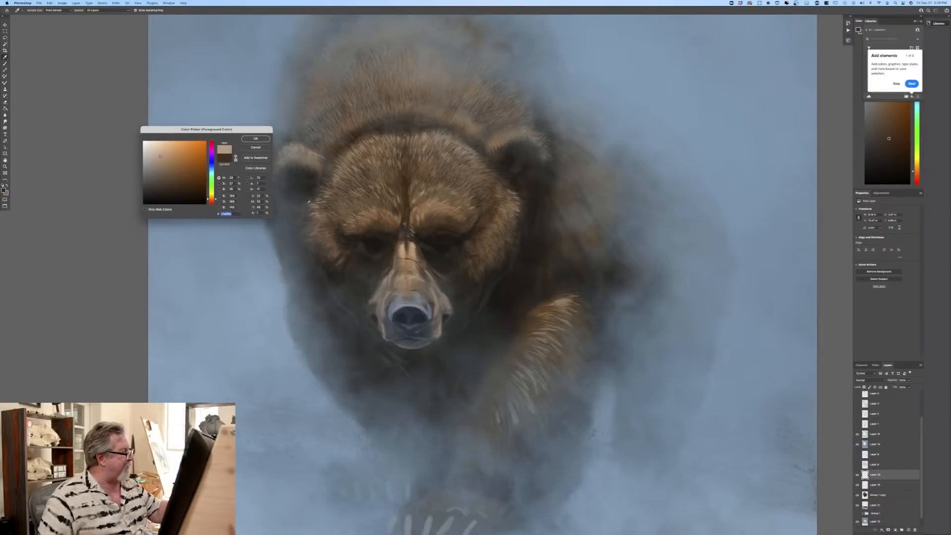
pyautogui.press('Return')
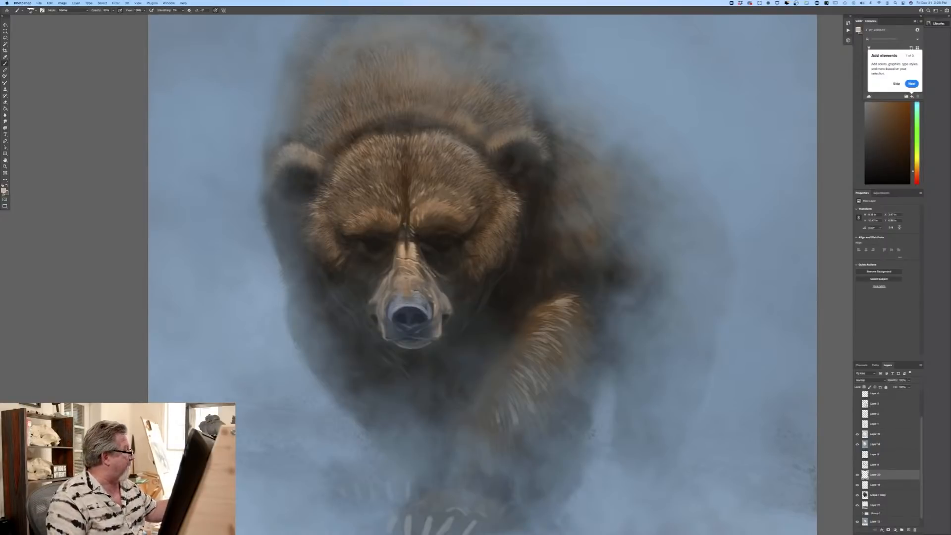
# Step: Set the foreground colour to a medium olive-grey and paint fine hairs along both sides of the muzzle
pyautogui.click(3, 192)
pyautogui.click(299, 216)
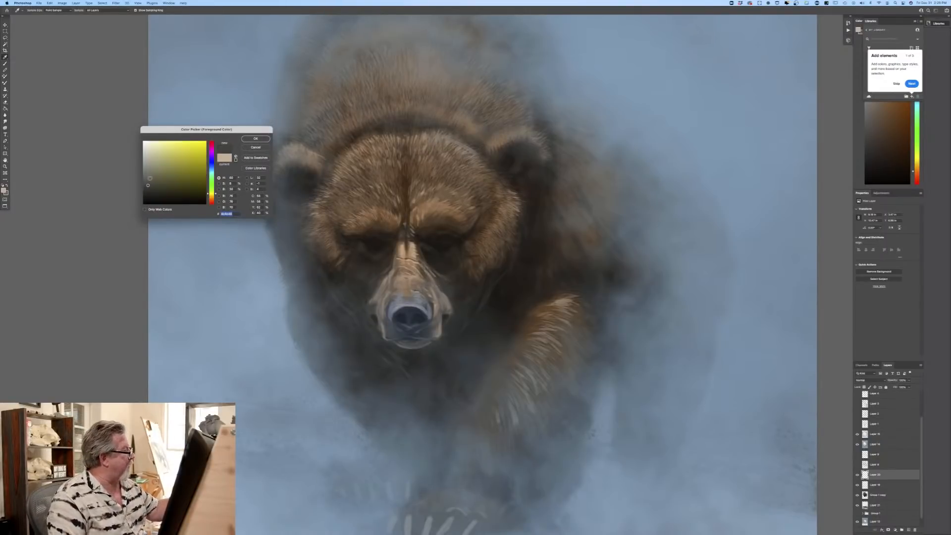
pyautogui.click(149, 178)
pyautogui.click(255, 138)
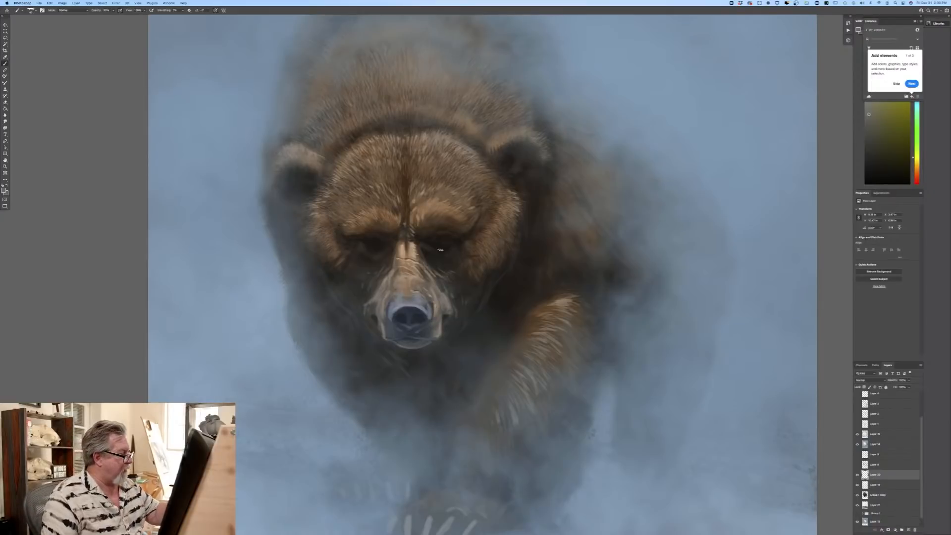
# Step: Sample a dark brown from the bear's eye area and start defining both eyes, reducing the brush size for finer detail
pyautogui.click(4, 191)
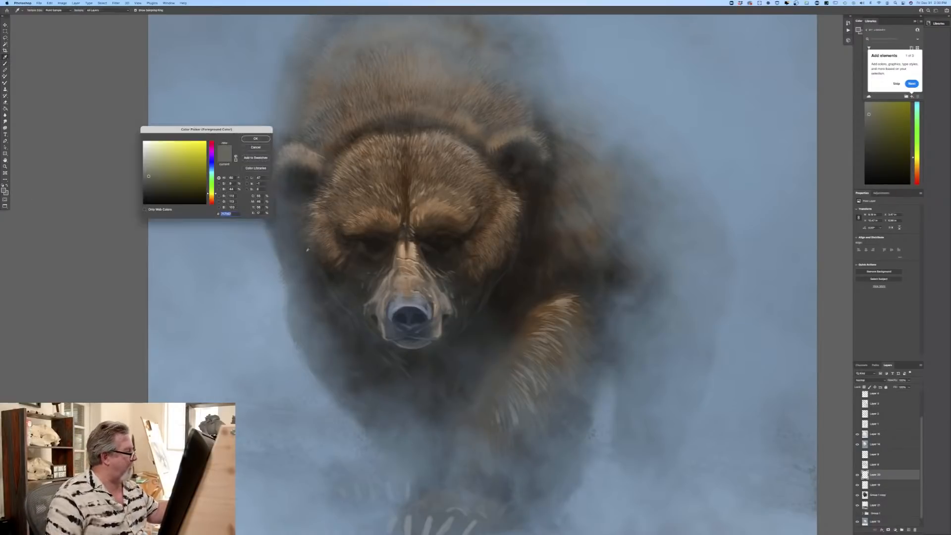
pyautogui.click(437, 245)
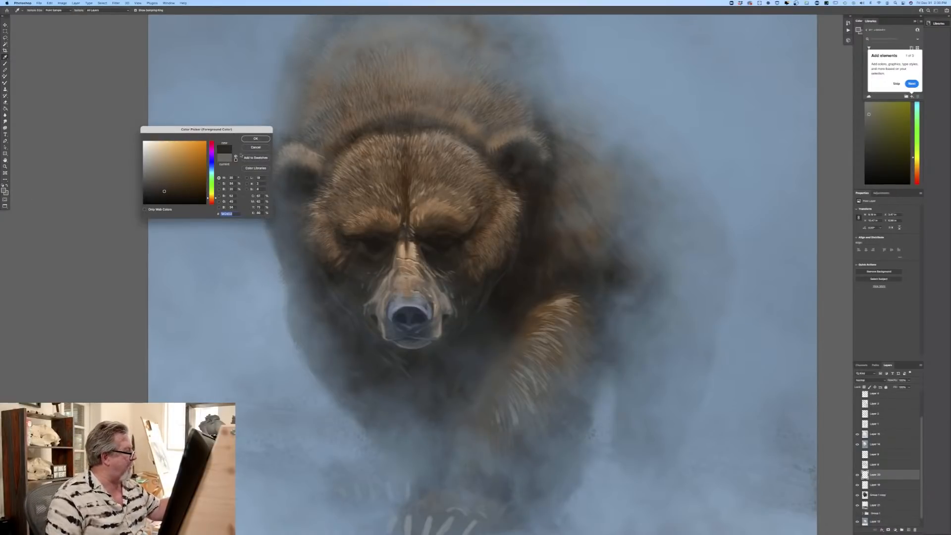
pyautogui.press('Return')
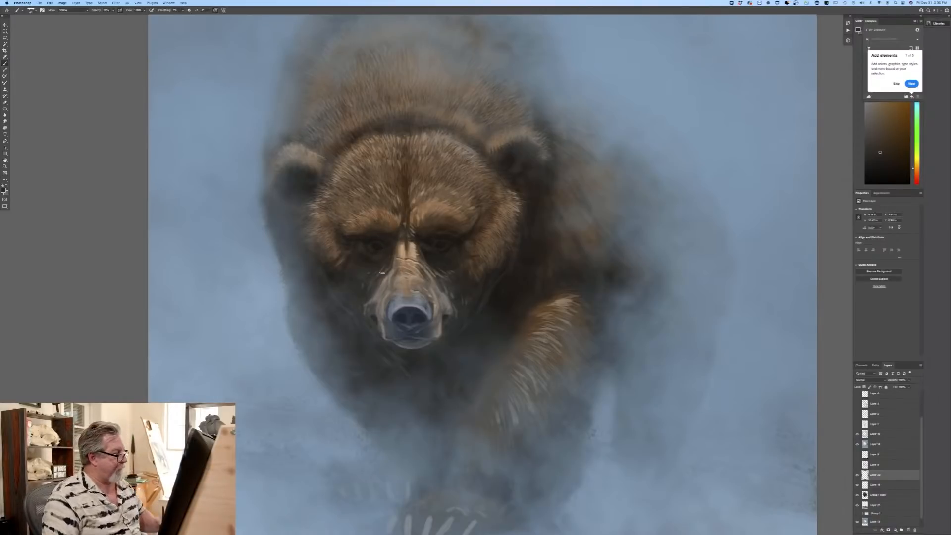
pyautogui.moveTo(438, 244); pyautogui.dragTo(445, 245)
pyautogui.moveTo(383, 249)
pyautogui.mouseDown()
pyautogui.moveTo(354, 262)
pyautogui.moveTo(428, 242)
pyautogui.mouseUp()
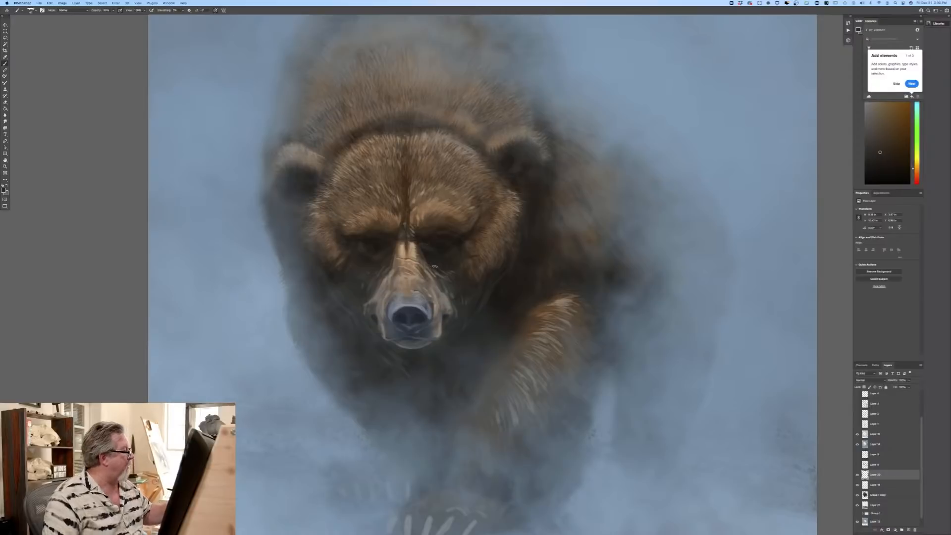
pyautogui.press('[')
pyautogui.press('[')
pyautogui.press('[')
pyautogui.press('[')
pyautogui.press('[')
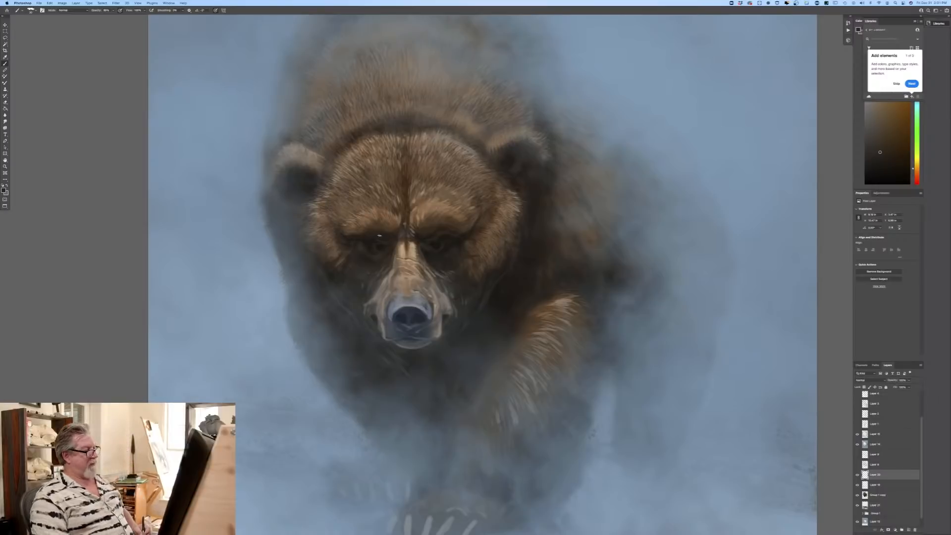
# Step: Deepen the bear's eyes with a near-black brown sampled from the eye, and refine them with a slightly lighter dark brown
pyautogui.click(4, 190)
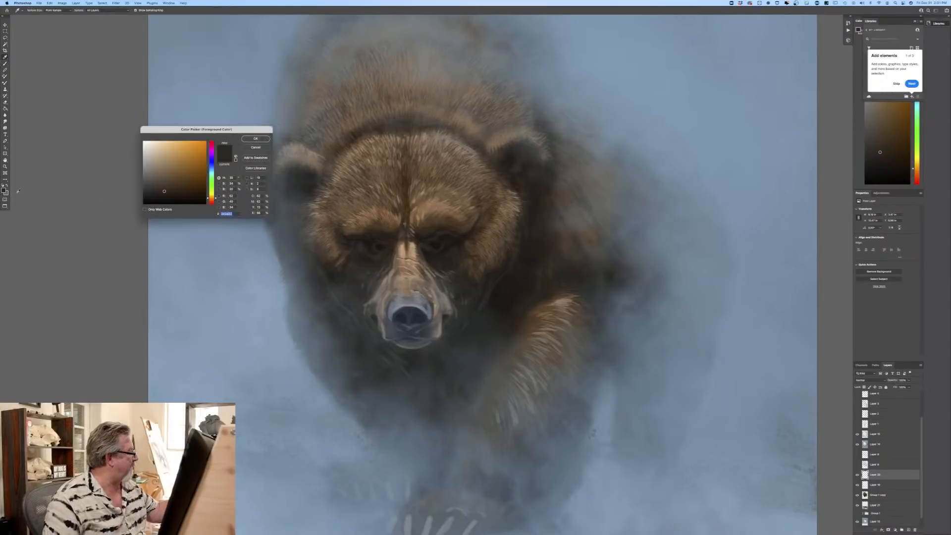
pyautogui.click(432, 243)
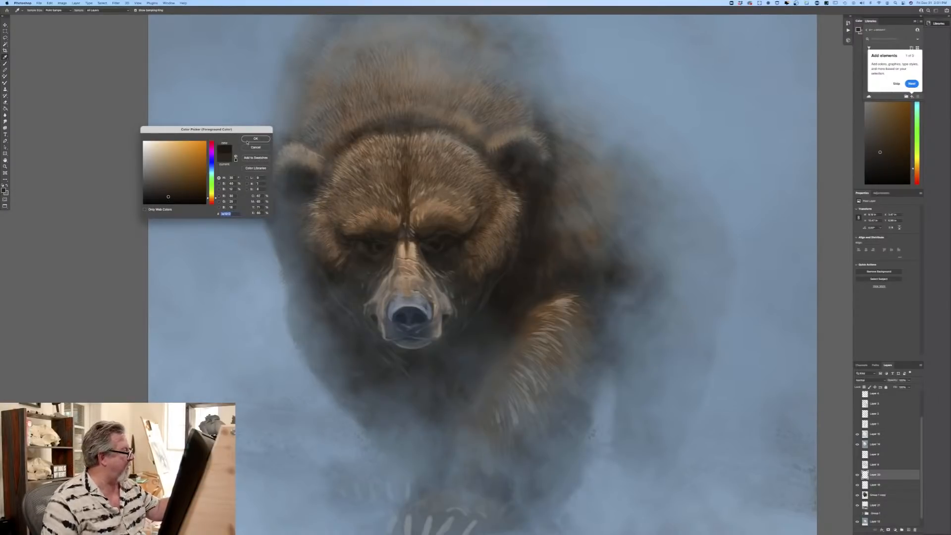
pyautogui.press('Return')
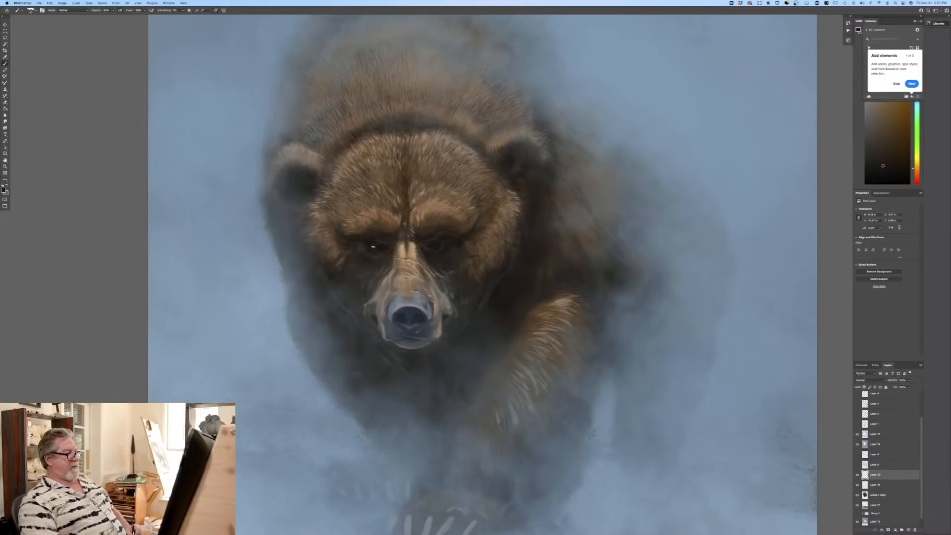
pyautogui.click(5, 190)
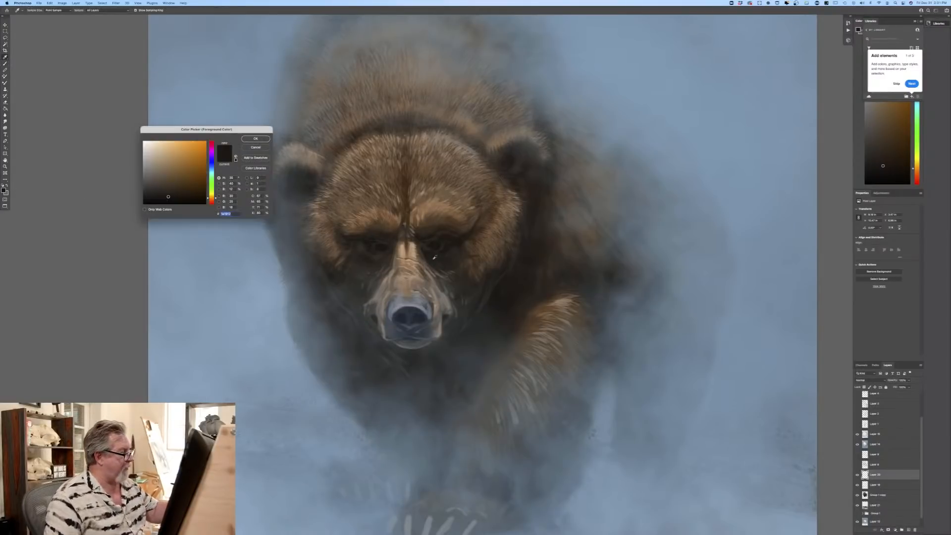
pyautogui.click(256, 138)
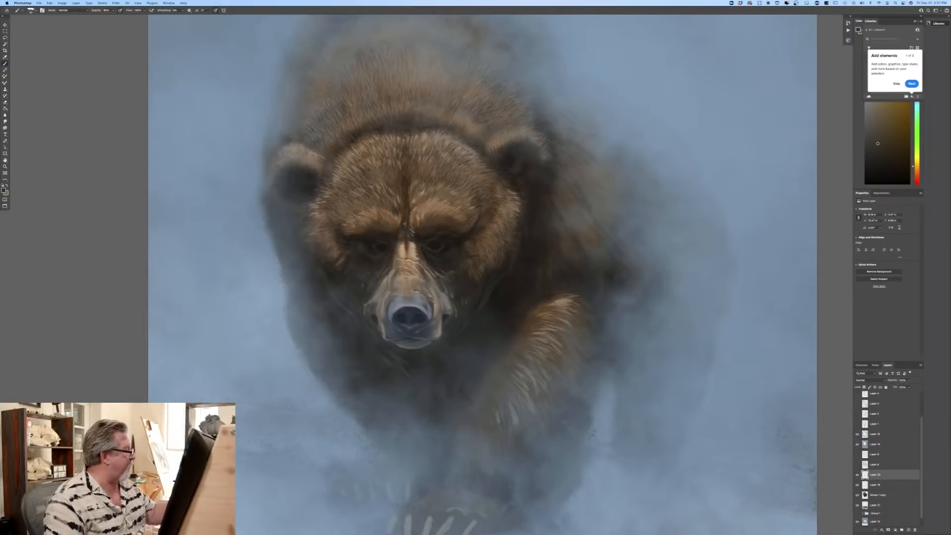
# Step: Shift the foreground colour to a dark reddish brown and paint it into the eyes and lids
pyautogui.click(4, 191)
pyautogui.click(213, 201)
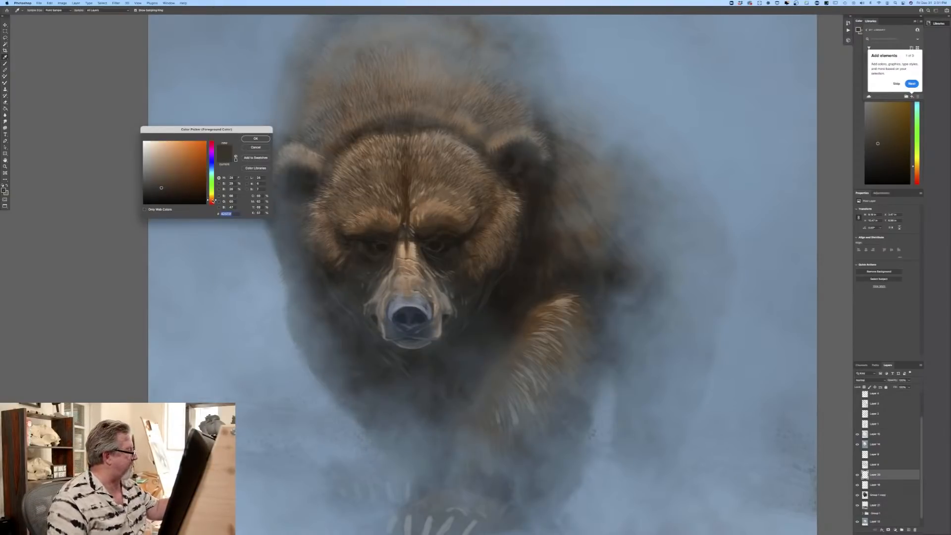
pyautogui.click(174, 188)
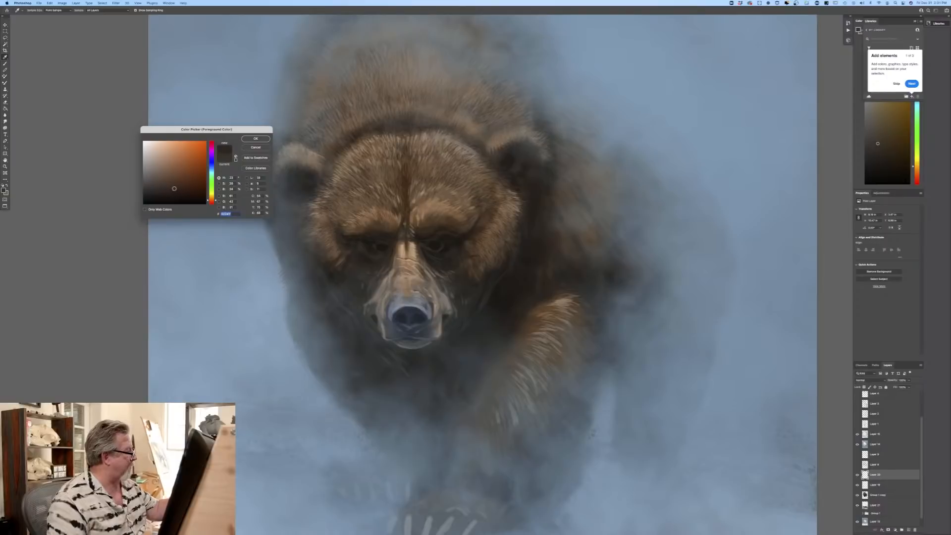
pyautogui.click(256, 139)
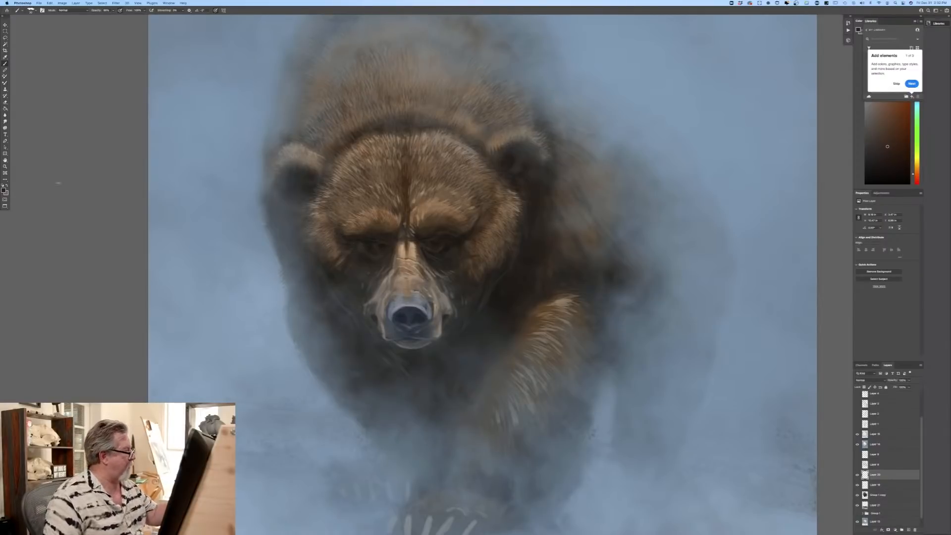
# Step: Change the foreground colour to a dark slate blue and paint subtle cool reflections in the eyes
pyautogui.click(4, 190)
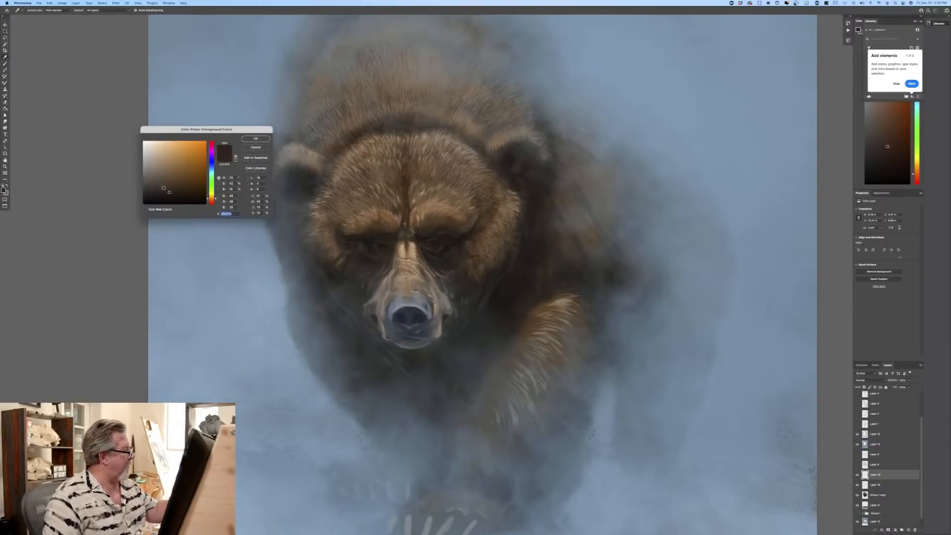
pyautogui.click(163, 184)
pyautogui.click(212, 168)
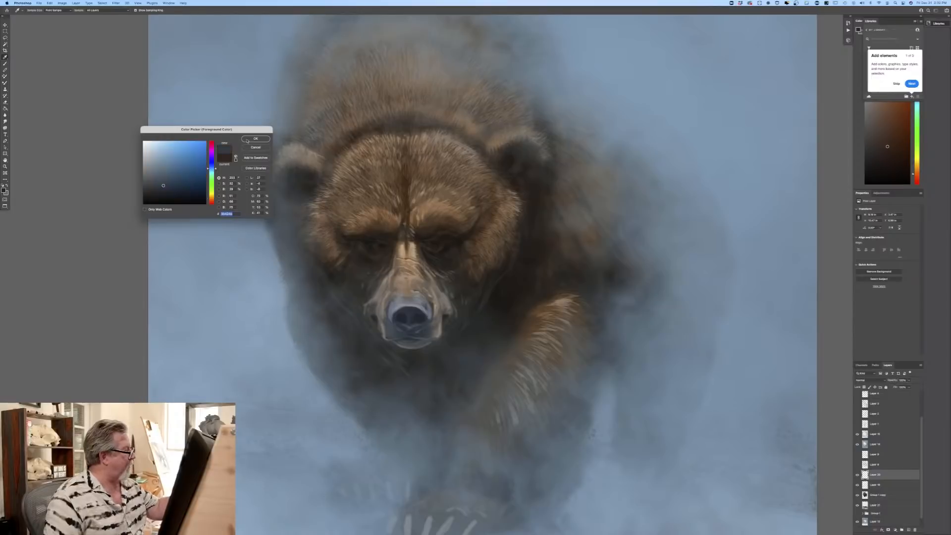
pyautogui.click(255, 139)
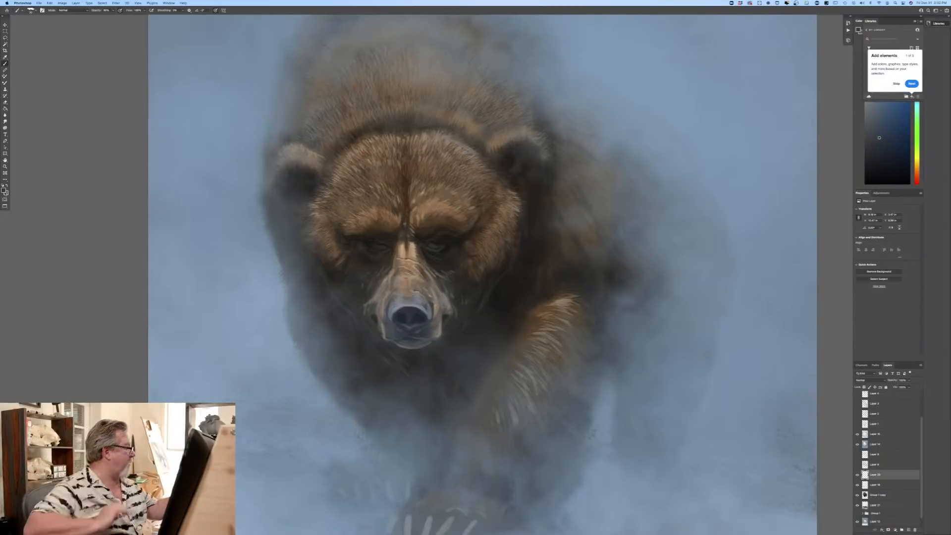
# Step: Brighten the eye reflections with a medium slate blue and a lighter blue-grey for the small glints
pyautogui.click(5, 191)
pyautogui.click(160, 178)
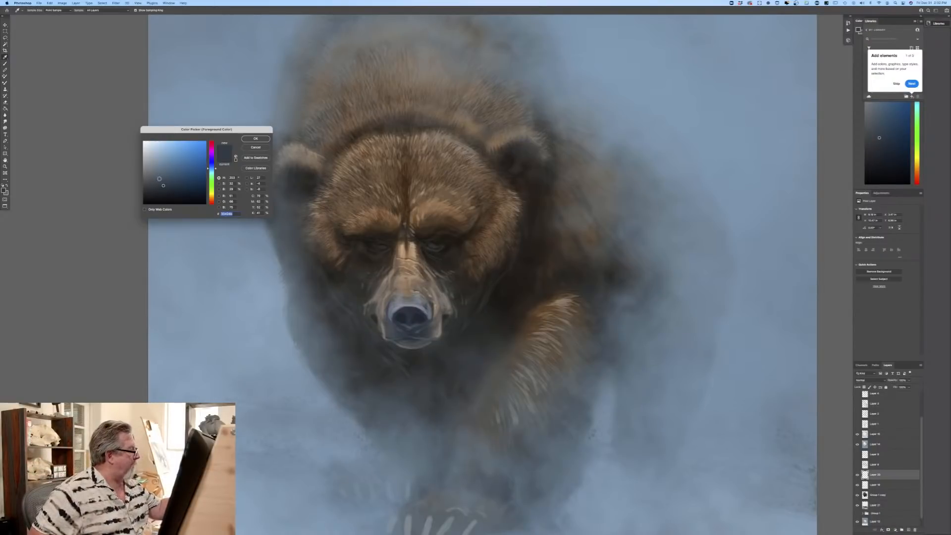
pyautogui.click(256, 139)
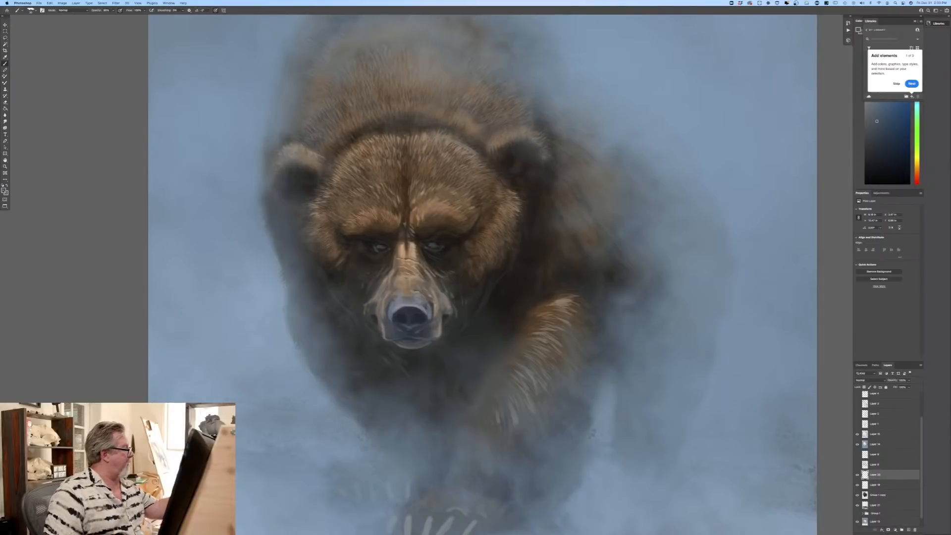
pyautogui.click(4, 191)
pyautogui.click(149, 165)
pyautogui.click(256, 141)
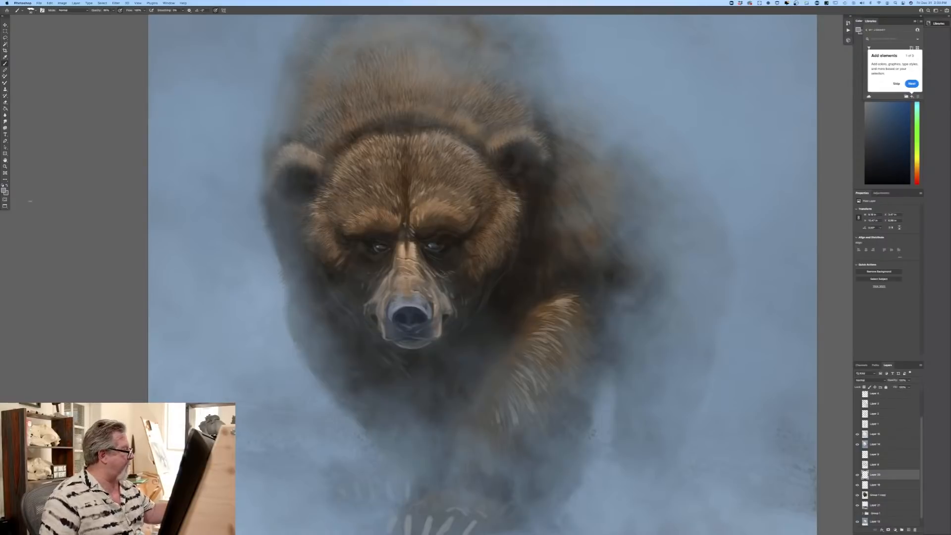
# Step: Sample a dark brown from just below the bear's eye and refine the dark edges around the eyes
pyautogui.click(4, 190)
pyautogui.click(371, 258)
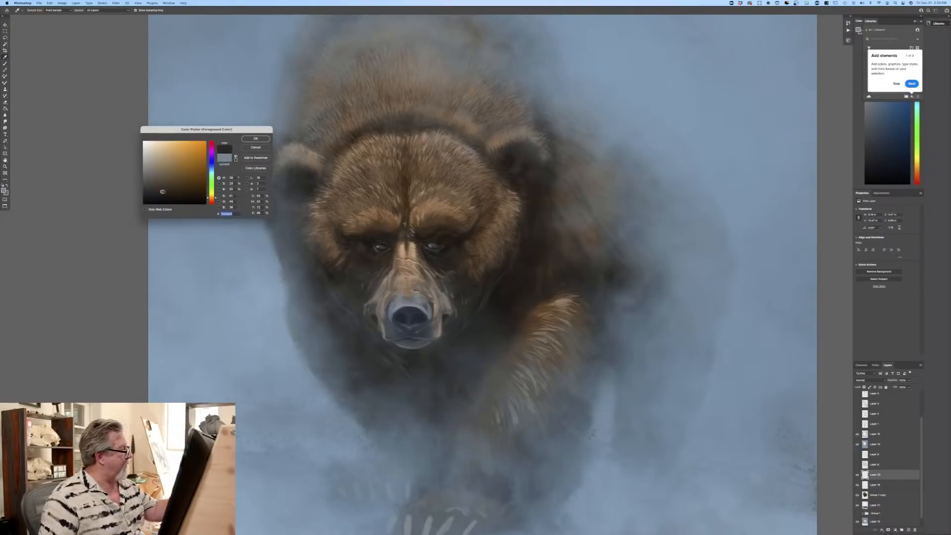
pyautogui.press('Return')
pyautogui.press('b')
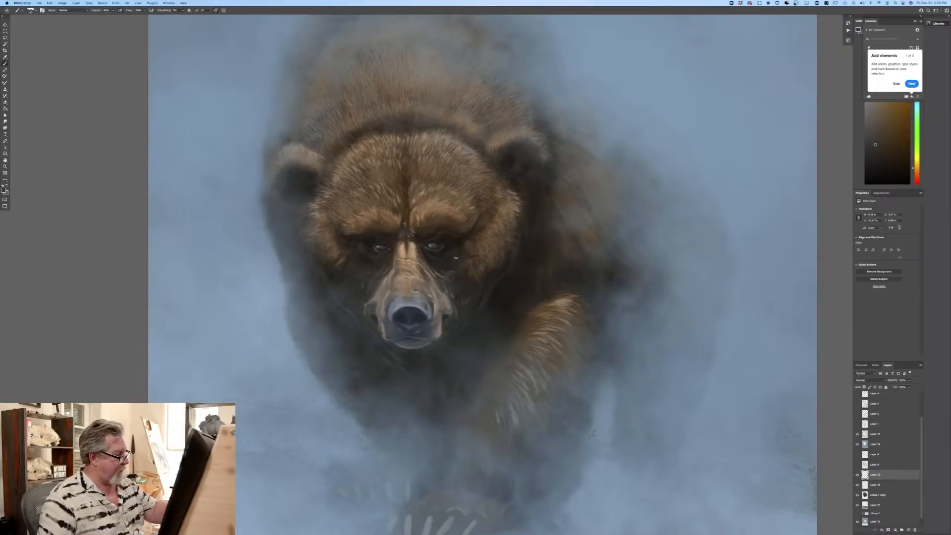
pyautogui.press('super+minus')
pyautogui.press('super+minus')
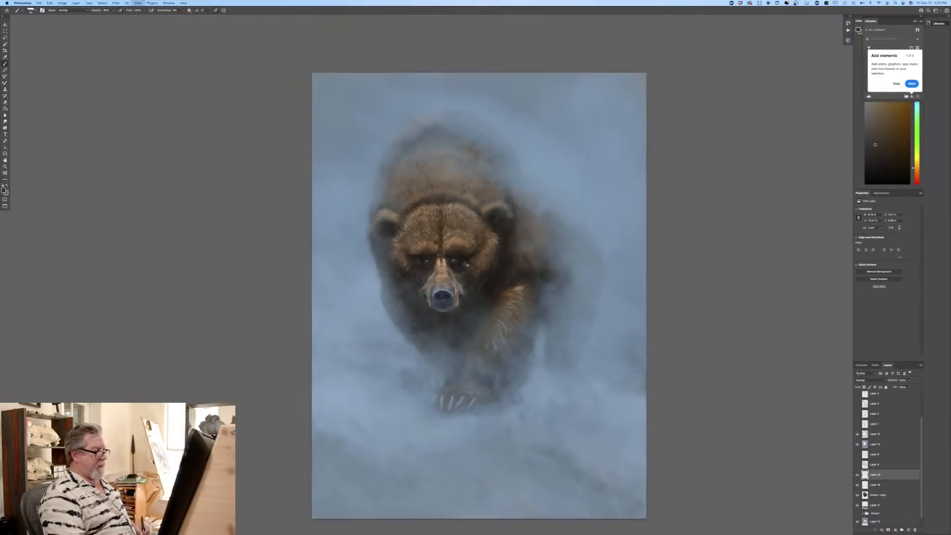
pyautogui.press('super+equal')
pyautogui.press('super+equal')
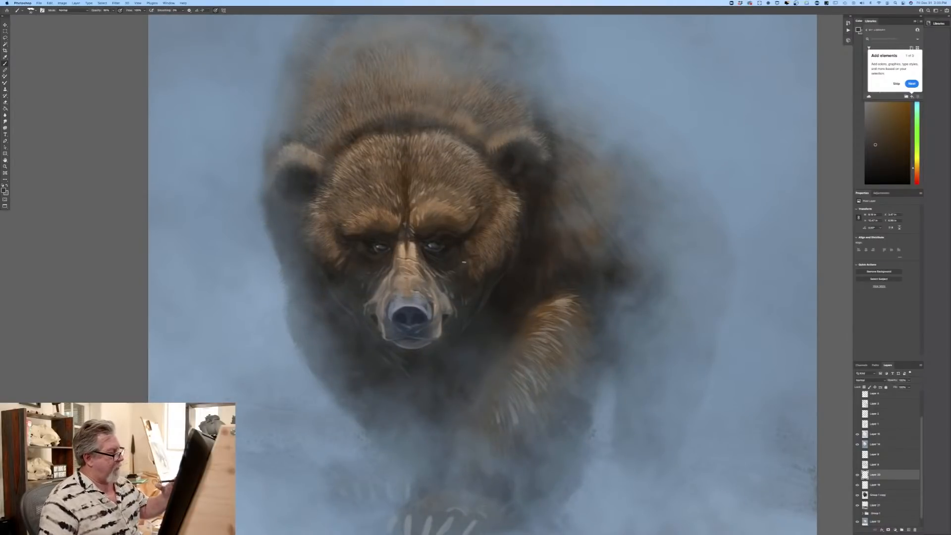
pyautogui.moveTo(420, 234)
pyautogui.mouseDown()
pyautogui.moveTo(443, 237)
pyautogui.moveTo(437, 243)
pyautogui.mouseUp()
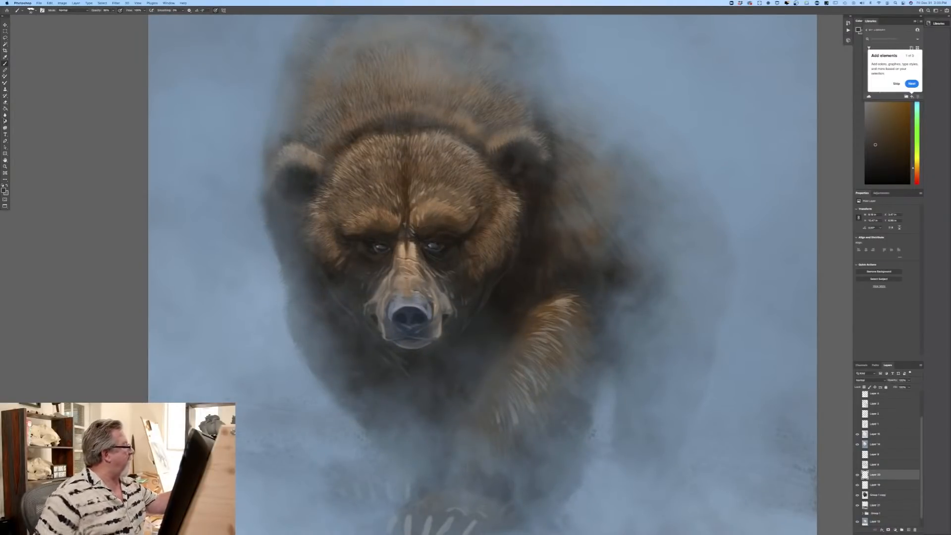
# Step: Try to give the Eraser the second soft edge tip from the current brush group
pyautogui.click(5, 102)
pyautogui.click(33, 11)
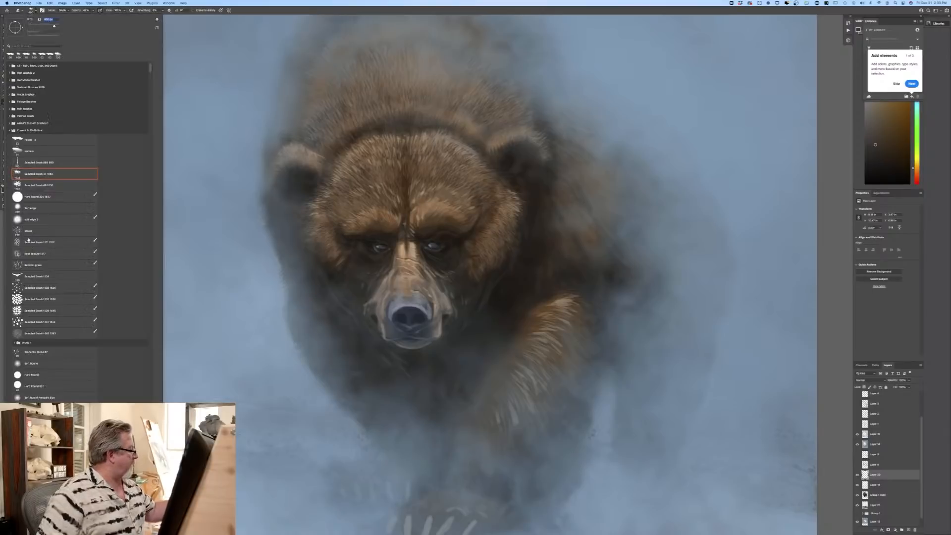
pyautogui.click(38, 221)
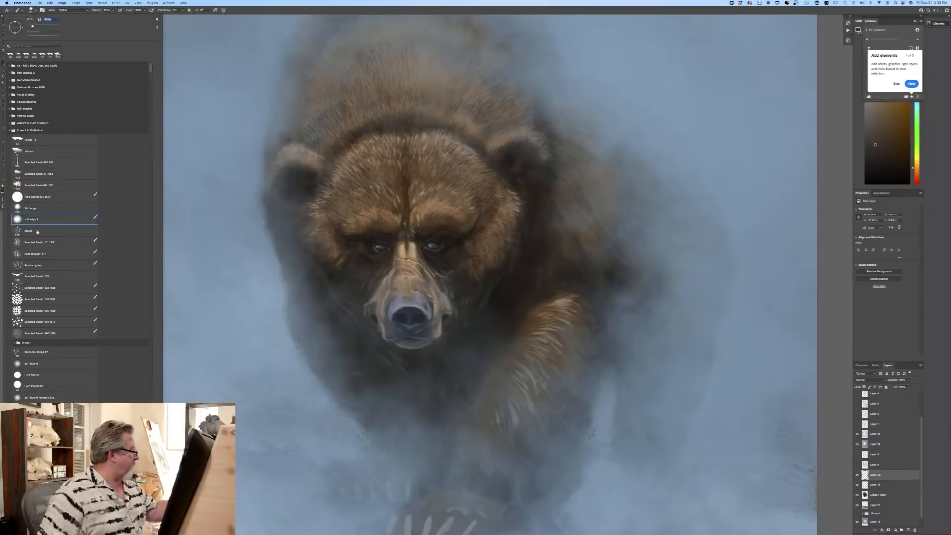
pyautogui.press('Return')
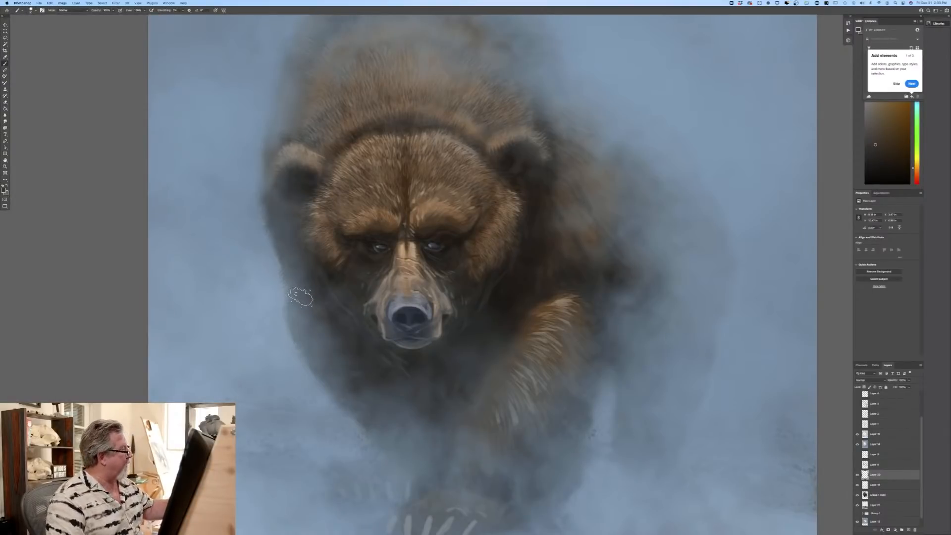
pyautogui.click(5, 102)
pyautogui.click(32, 10)
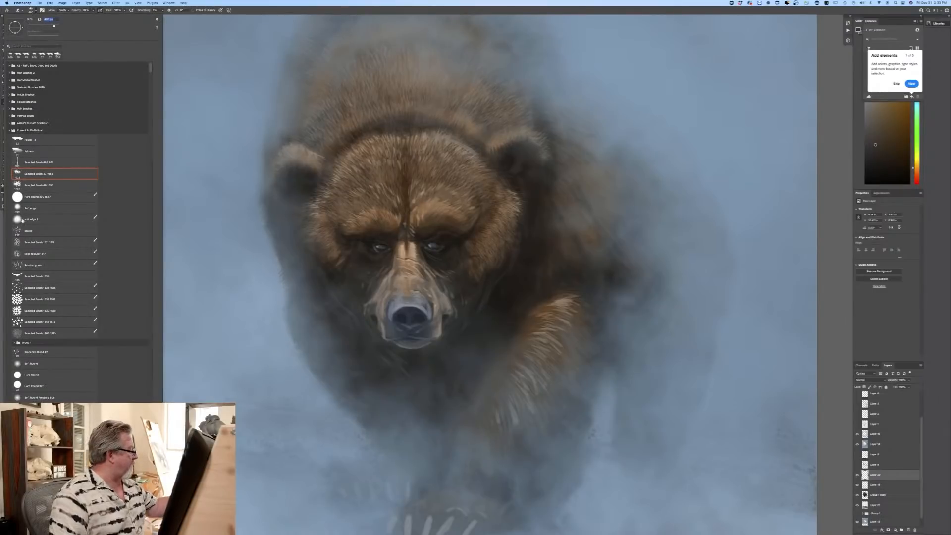
pyautogui.click(21, 220)
pyautogui.press('b')
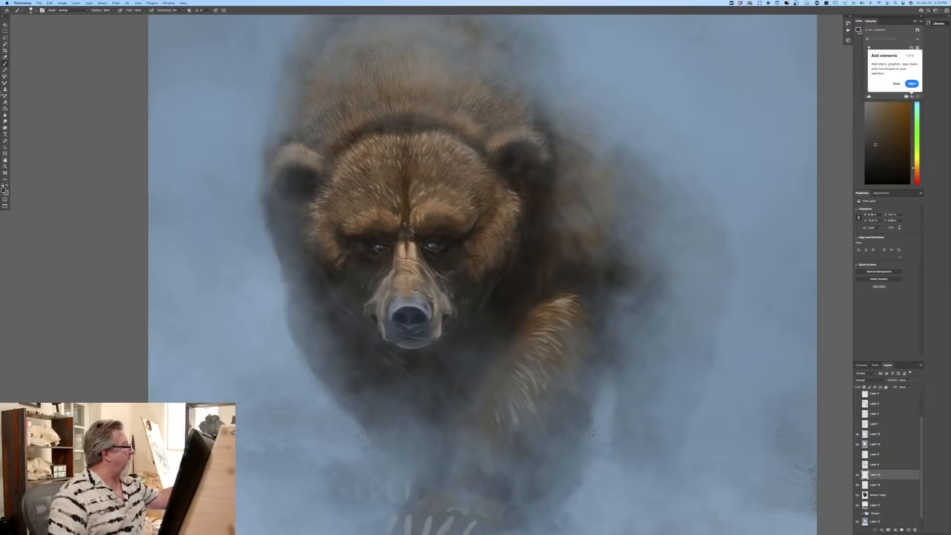
# Step: Try to switch the Eraser to a hard round tip from the brush presets
pyautogui.click(5, 103)
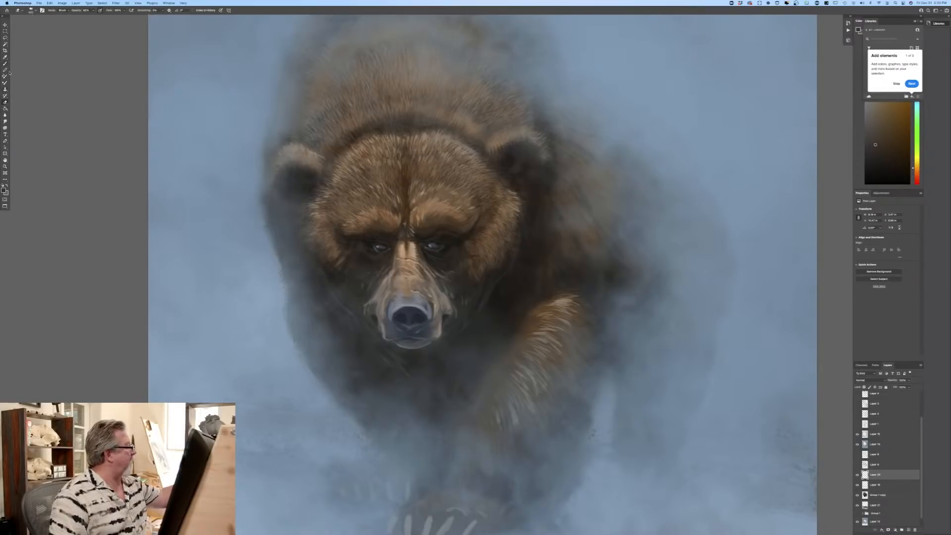
pyautogui.click(31, 10)
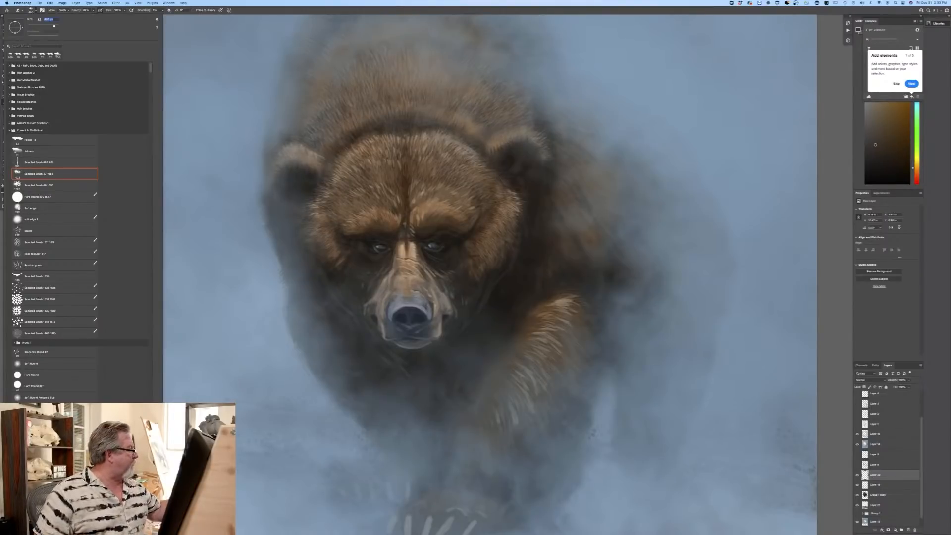
pyautogui.click(18, 198)
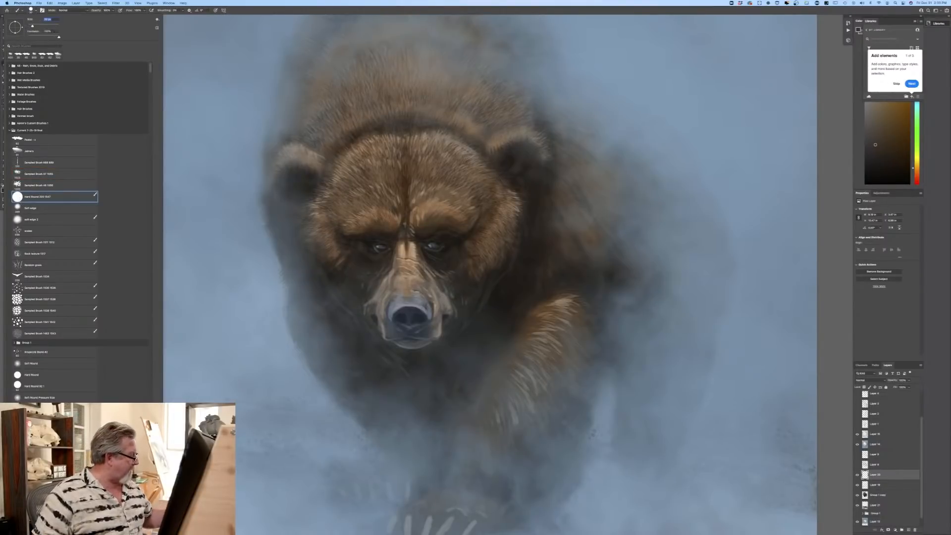
pyautogui.click(18, 386)
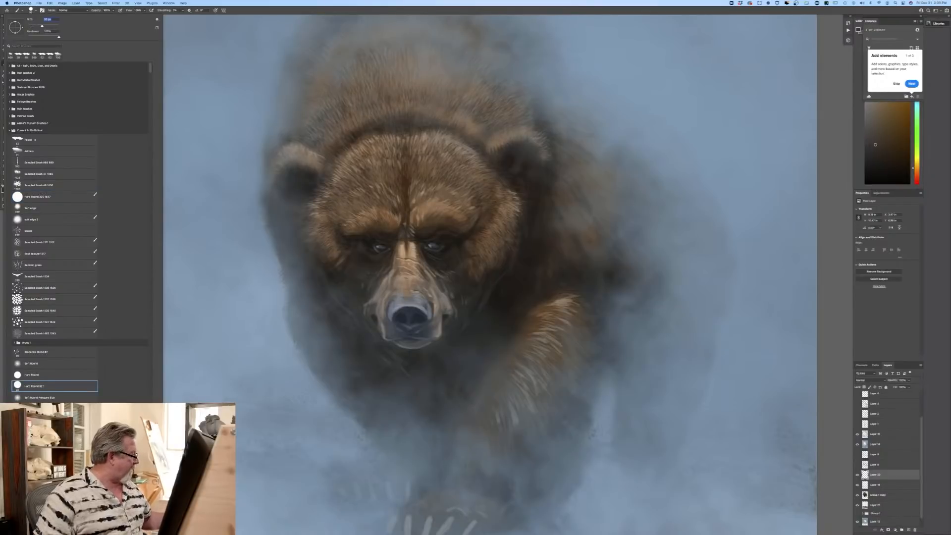
pyautogui.press('Return')
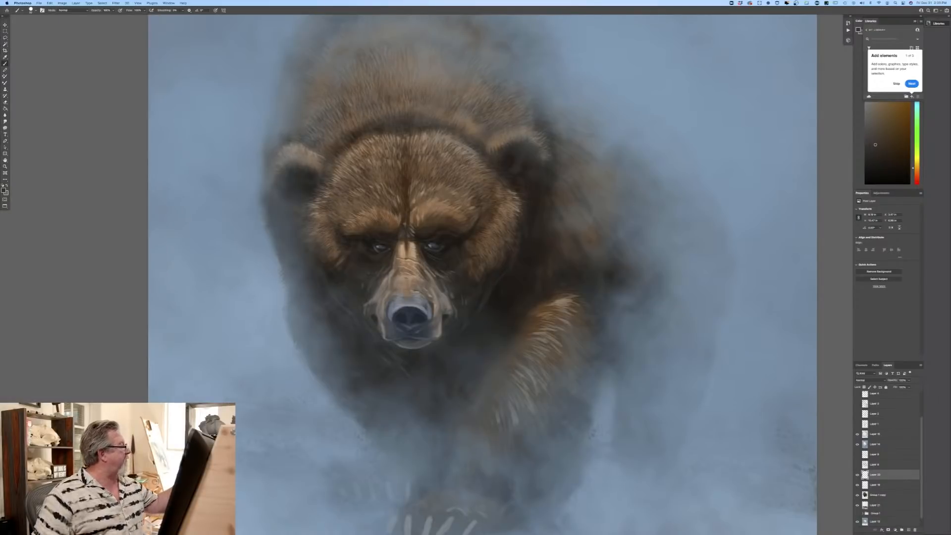
# Step: Give the Eraser a hard round tip, reduce its size and erase back the highlights in the bear's eyes
pyautogui.press('e')
pyautogui.click(32, 10)
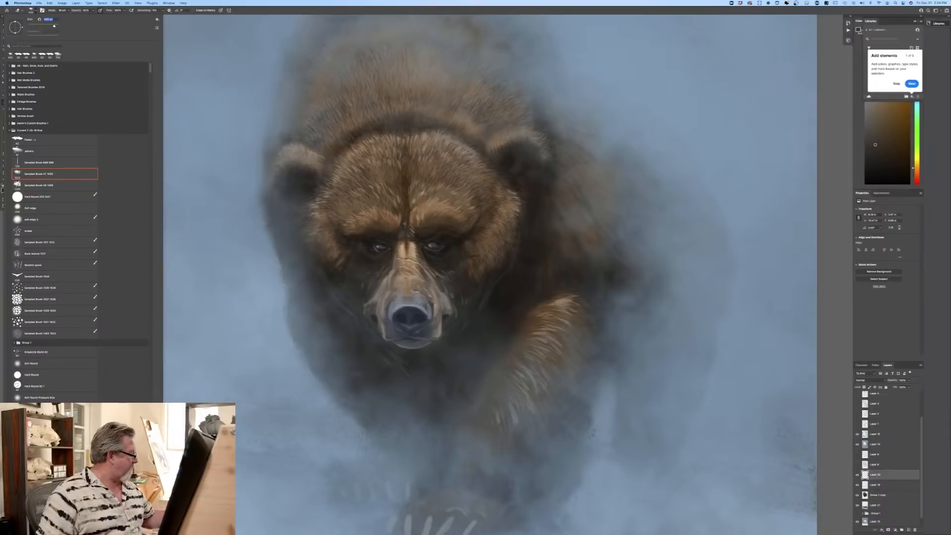
pyautogui.click(18, 384)
pyautogui.press('Return')
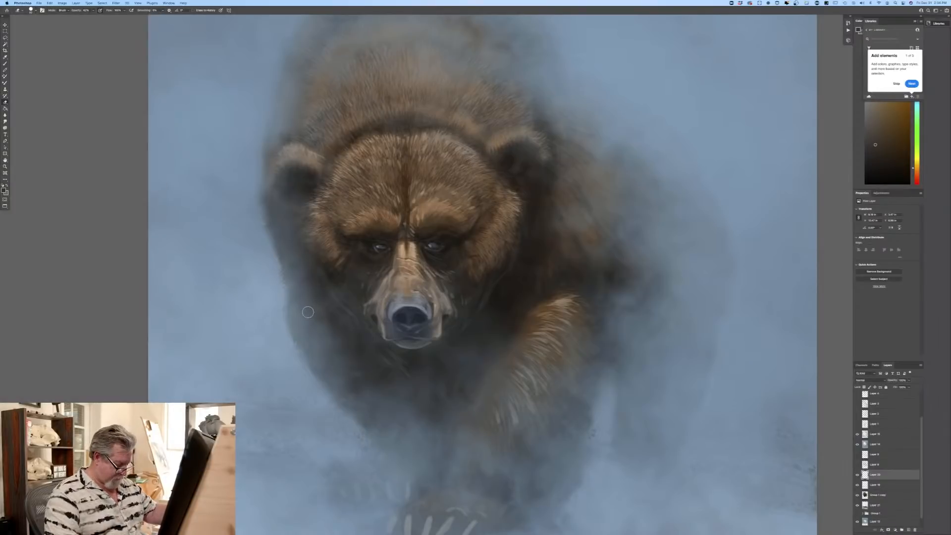
pyautogui.press('[')
pyautogui.press('[')
pyautogui.press('[')
pyautogui.press('[')
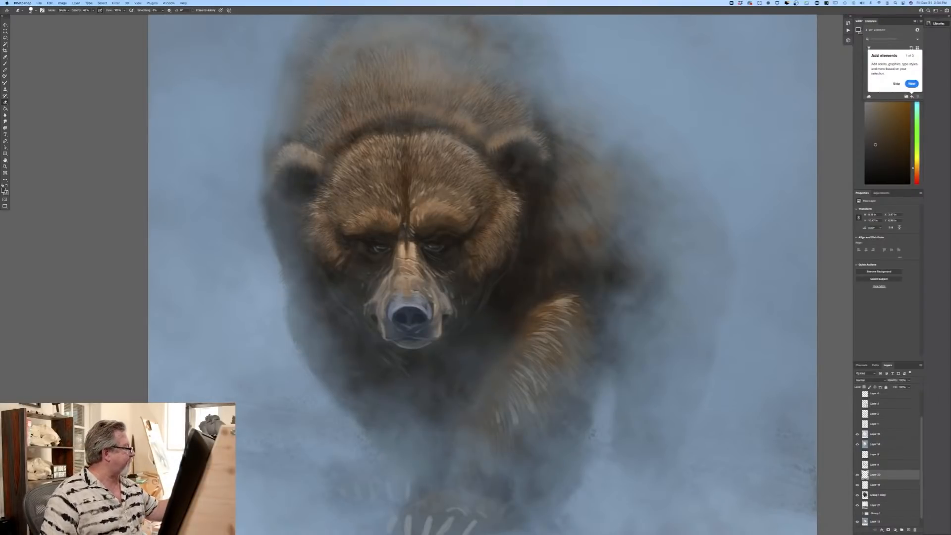
# Step: Sample a pale blue-grey from the upper edge of the bear's nose as the foreground colour
pyautogui.click(3, 190)
pyautogui.click(412, 303)
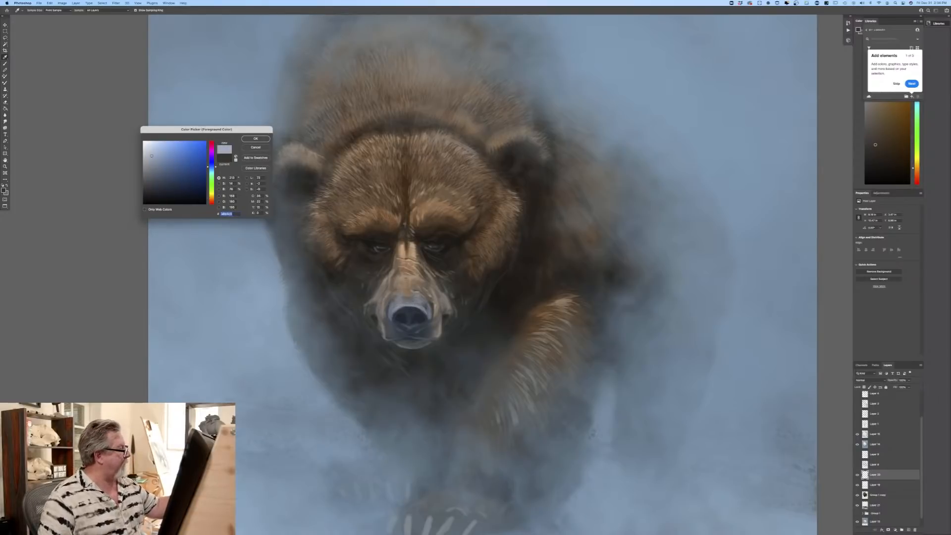
pyautogui.press('Return')
# Step: Choose the first brush preset in the current group, lighten the blue-grey slightly and paint crisp highlights on the bear's nose
pyautogui.press('e')
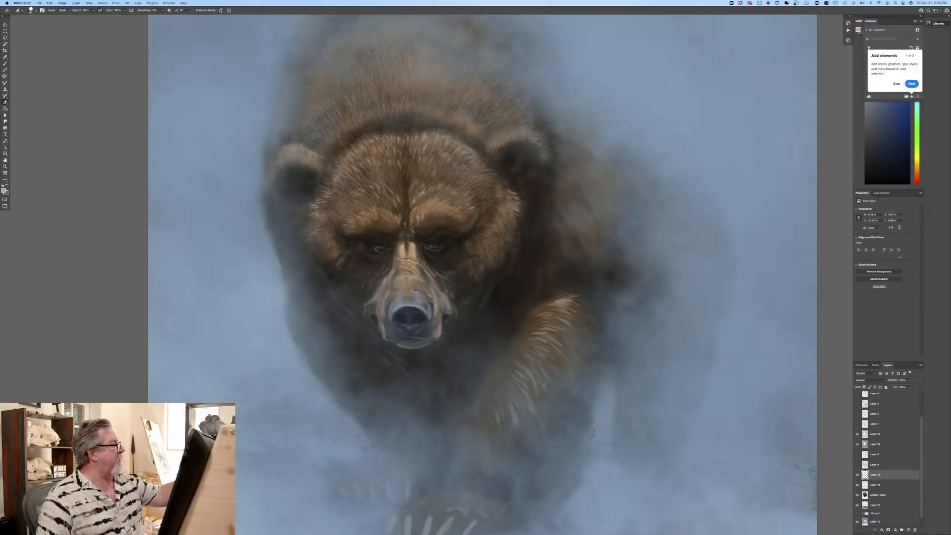
pyautogui.click(30, 11)
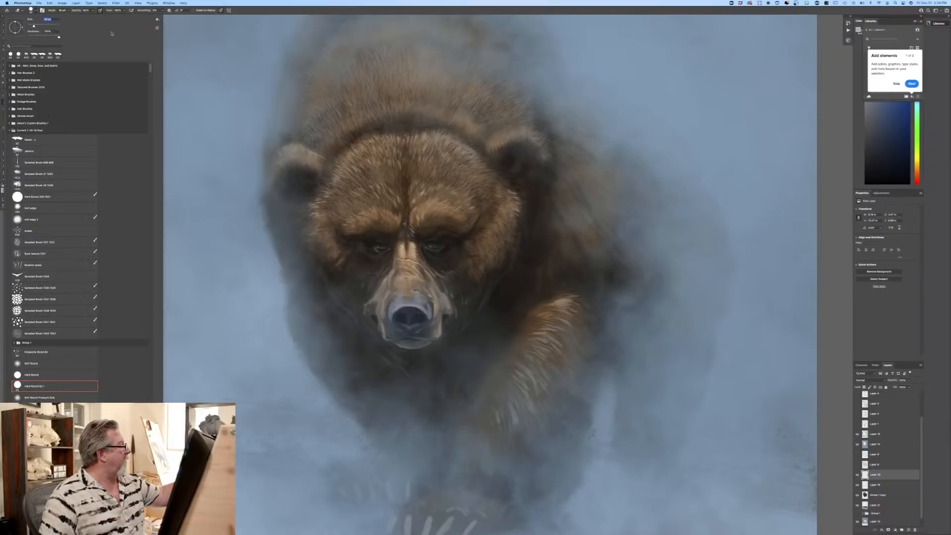
pyautogui.press('Escape')
pyautogui.press('b')
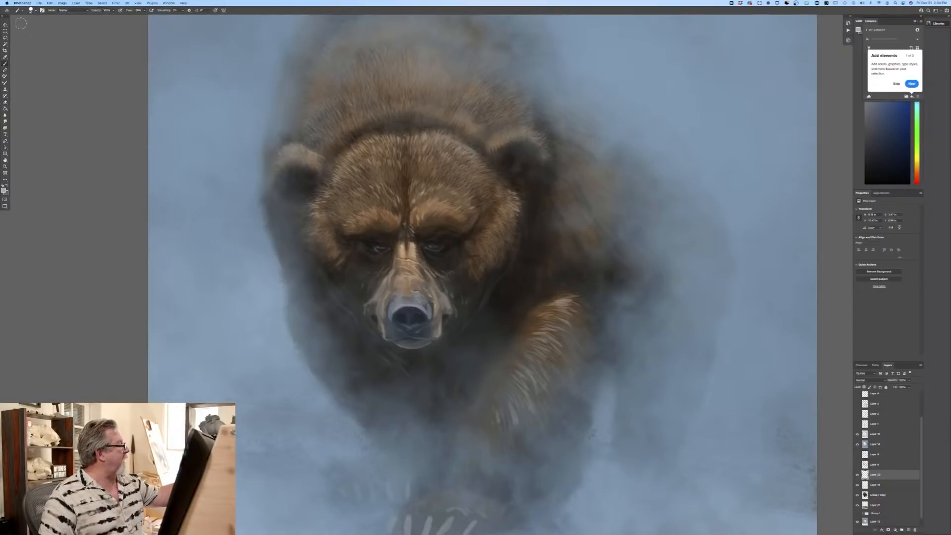
pyautogui.rightClick(20, 24)
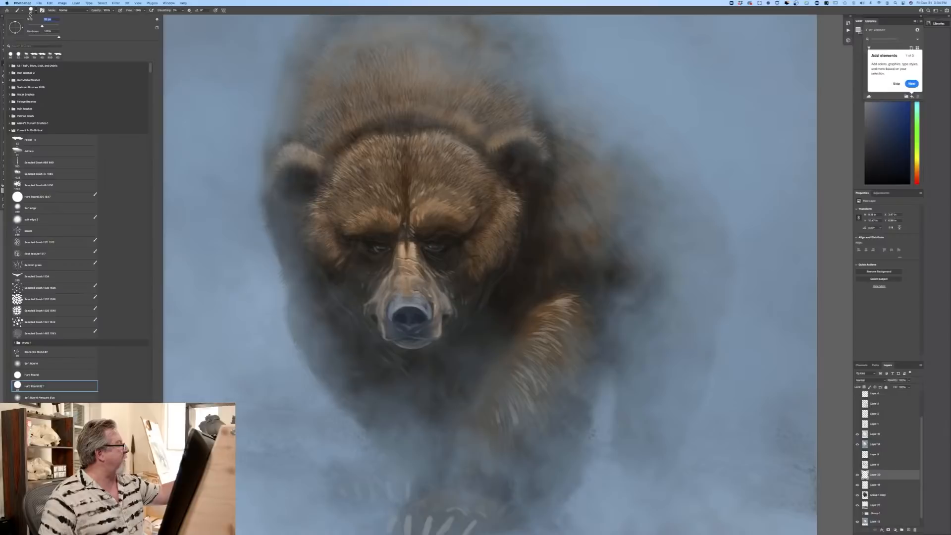
pyautogui.click(170, 245)
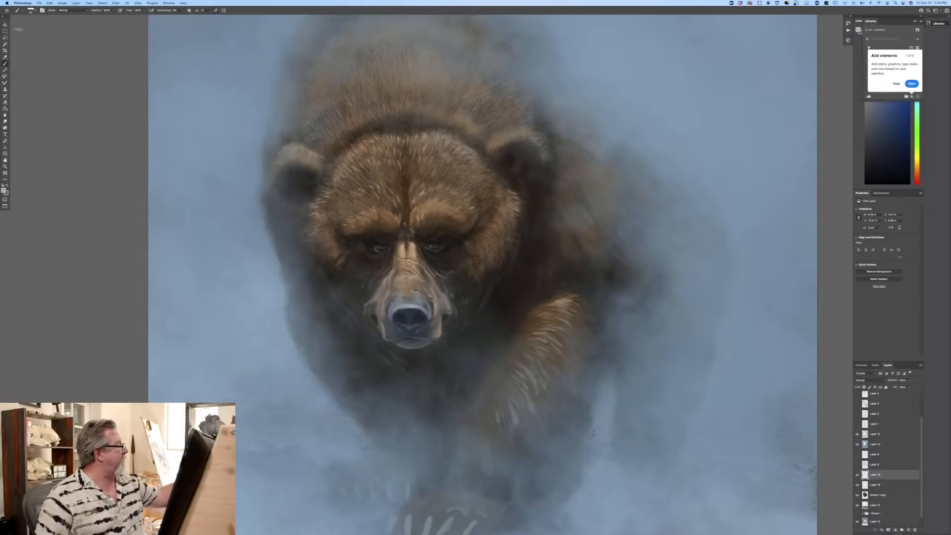
pyautogui.click(4, 189)
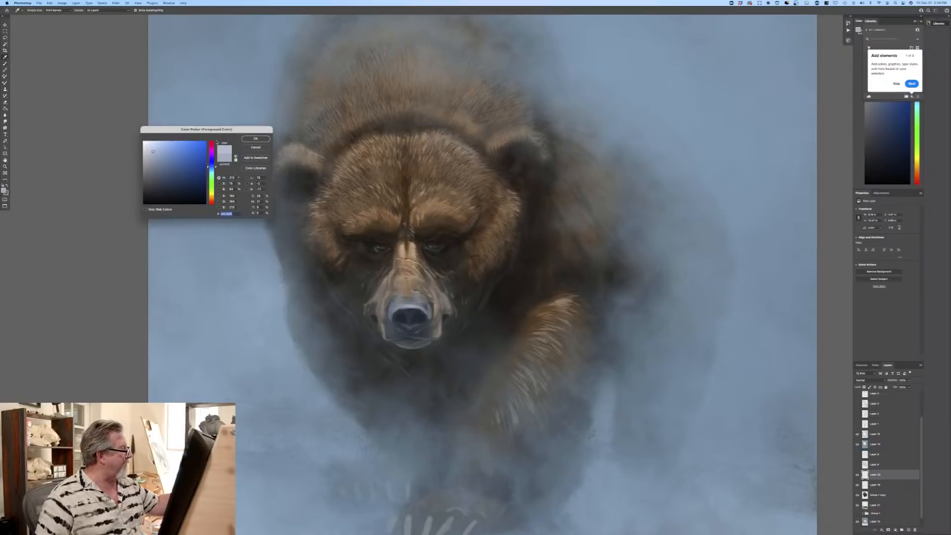
pyautogui.click(247, 141)
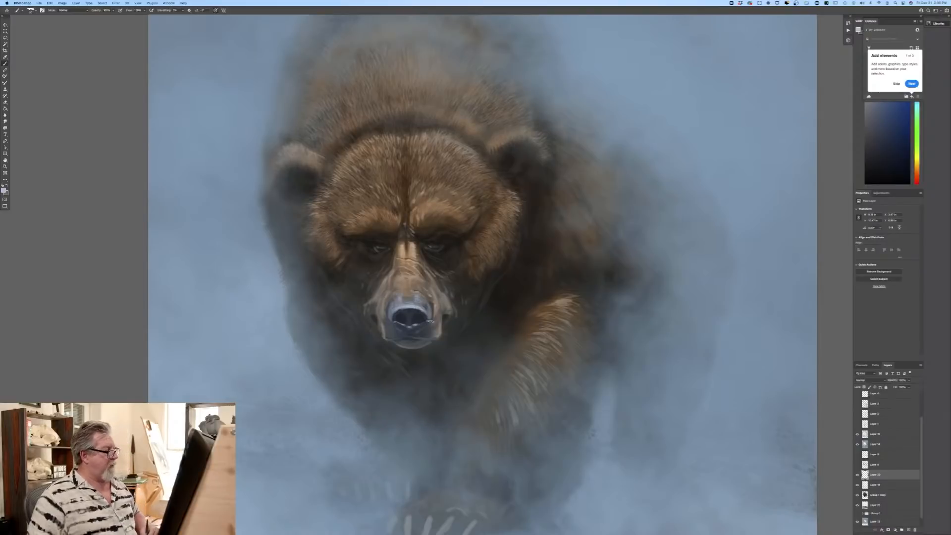
# Step: Sample a light tan from the bridge of the bear's muzzle and paint fine light strokes on the face
pyautogui.click(4, 191)
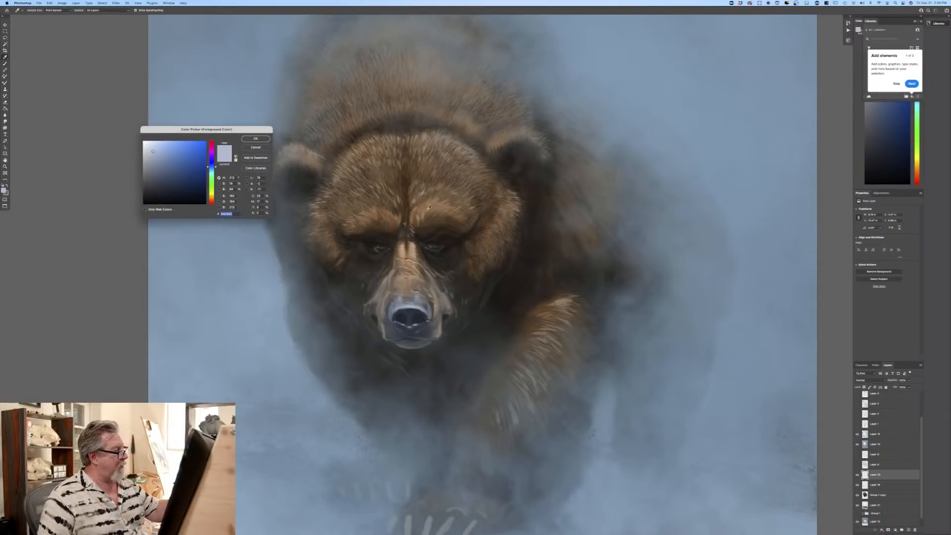
pyautogui.click(408, 275)
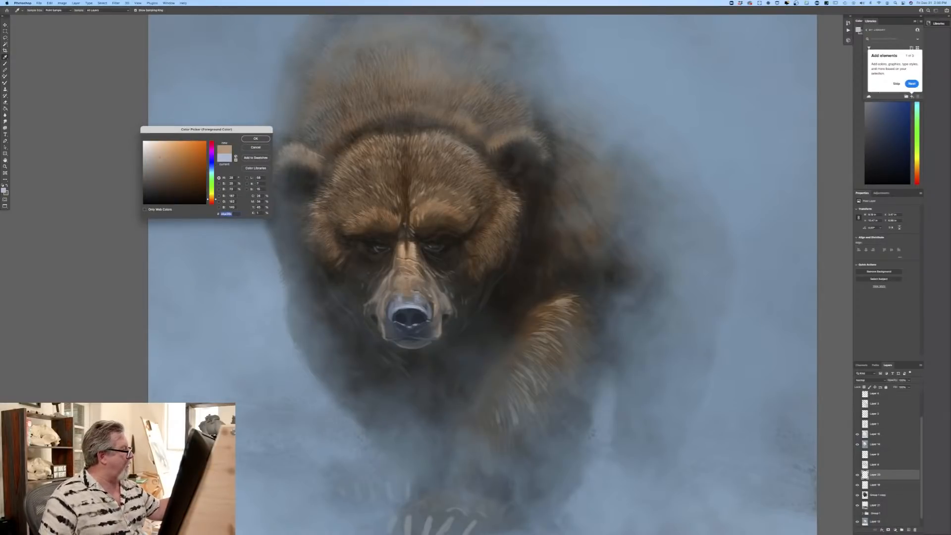
pyautogui.press('Return')
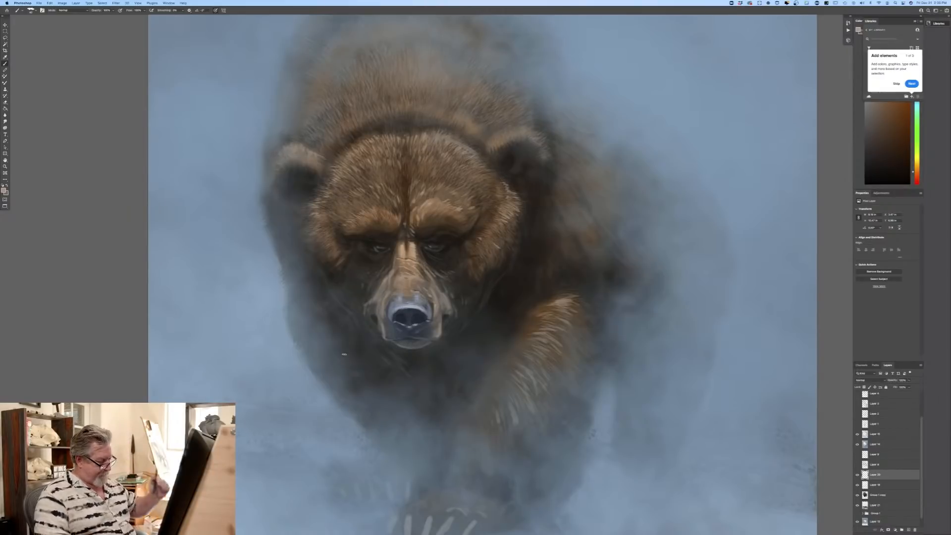
# Step: Lighten the foreground colour to a pale beige, then an even paler tone, and brighten the claws on the front paw
pyautogui.scroll(-5, 256, 249)
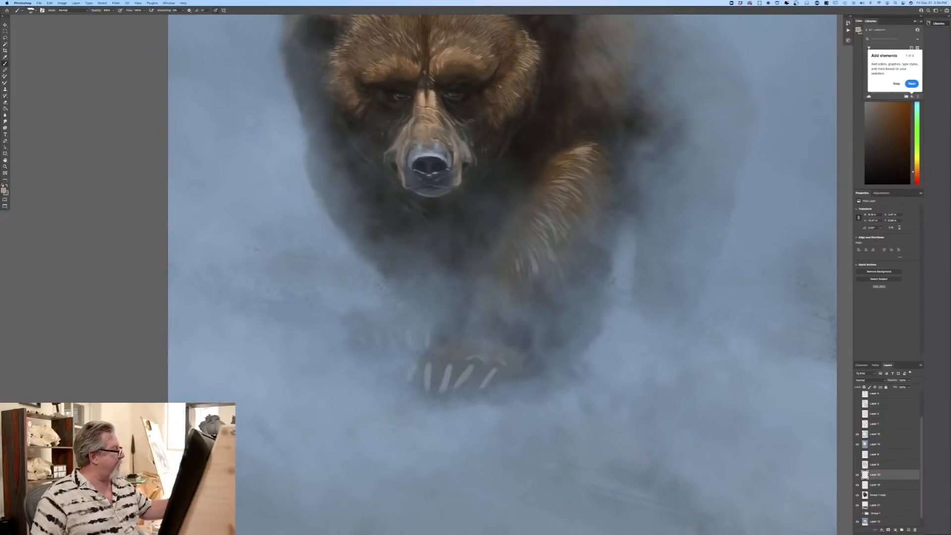
pyautogui.click(4, 190)
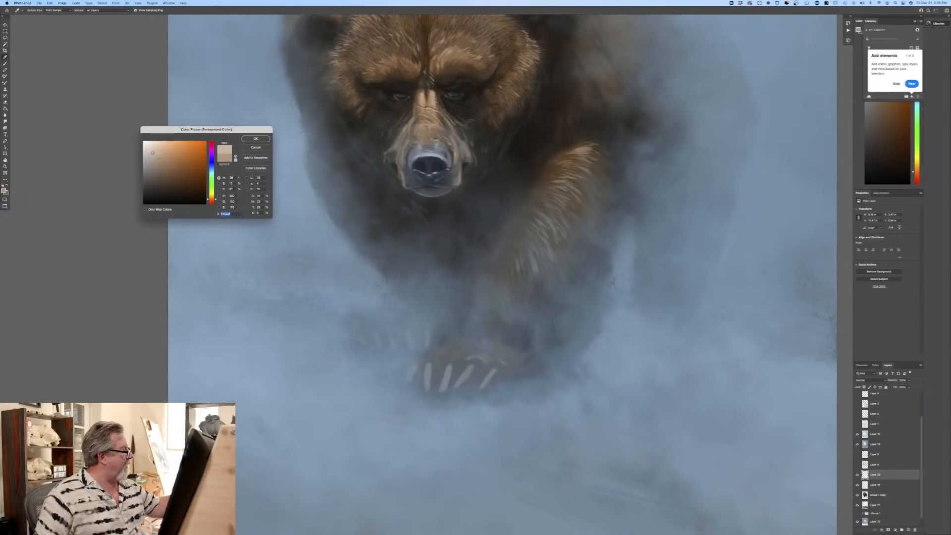
pyautogui.click(252, 140)
pyautogui.rightClick(466, 363)
pyautogui.press('Escape')
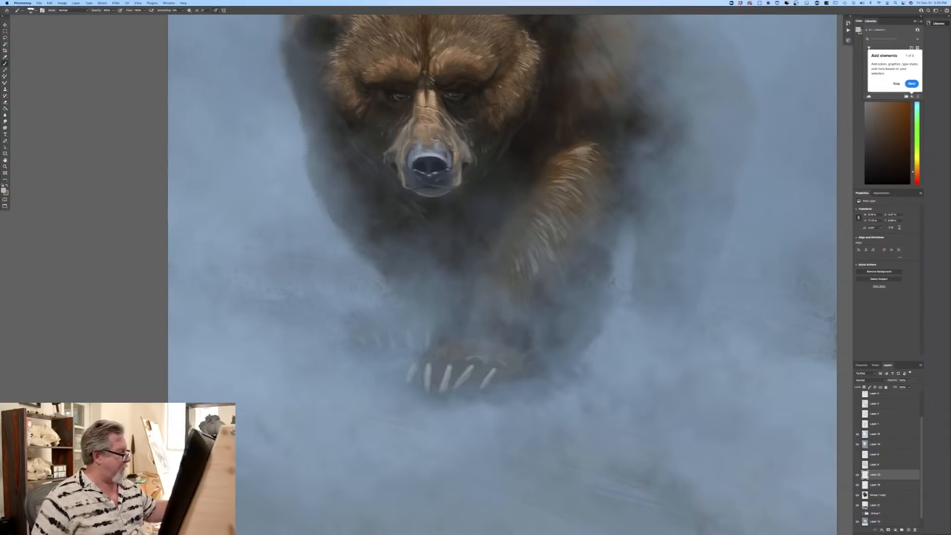
pyautogui.click(4, 190)
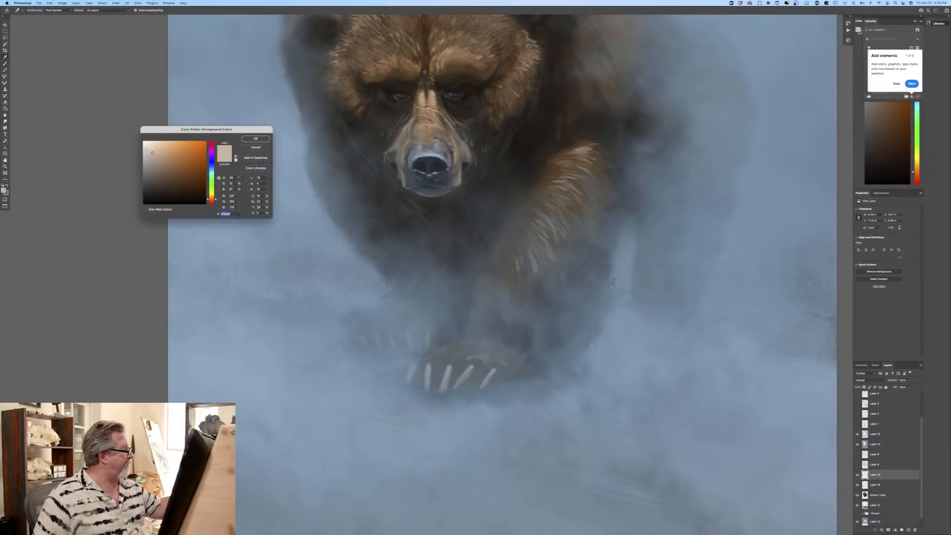
pyautogui.click(250, 145)
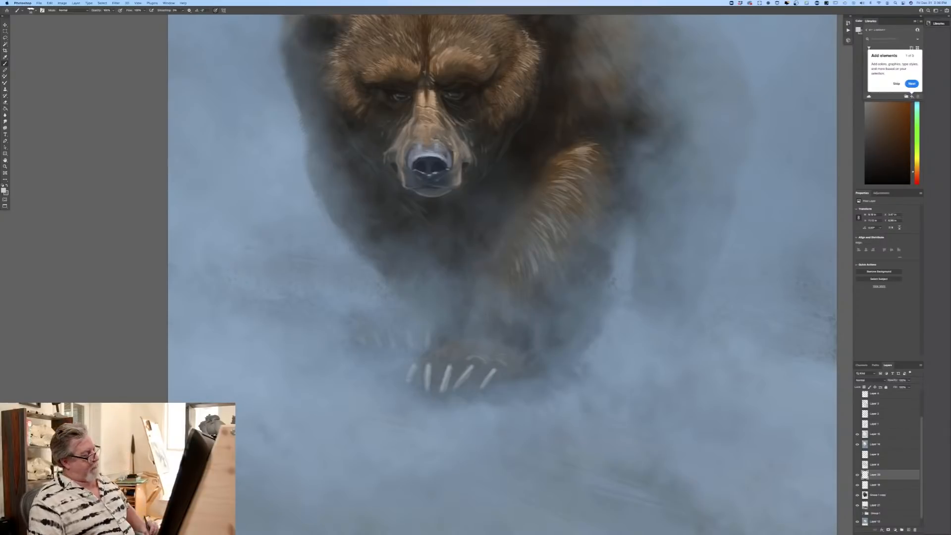
# Step: Change the foreground colour to a medium brown and paint fur strokes above the claws of the front paw
pyautogui.click(4, 191)
pyautogui.click(164, 172)
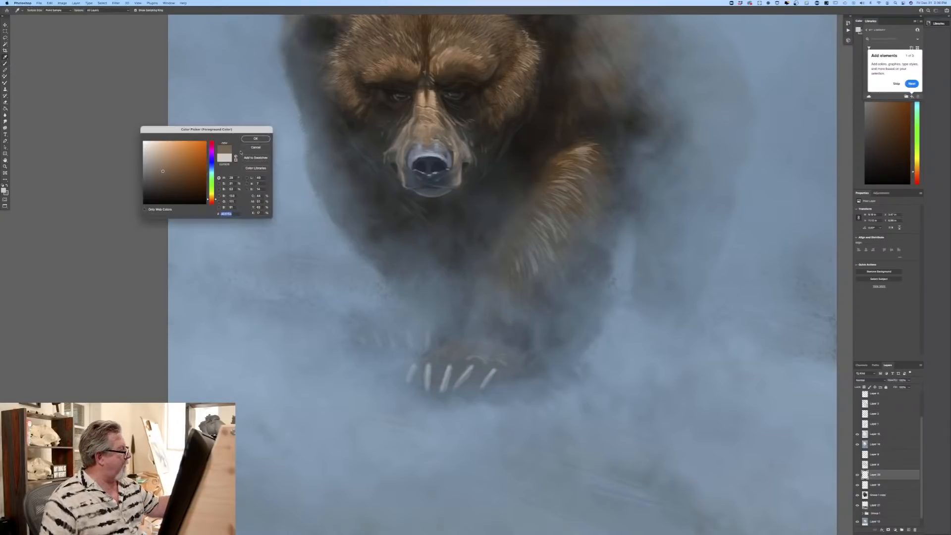
pyautogui.click(256, 141)
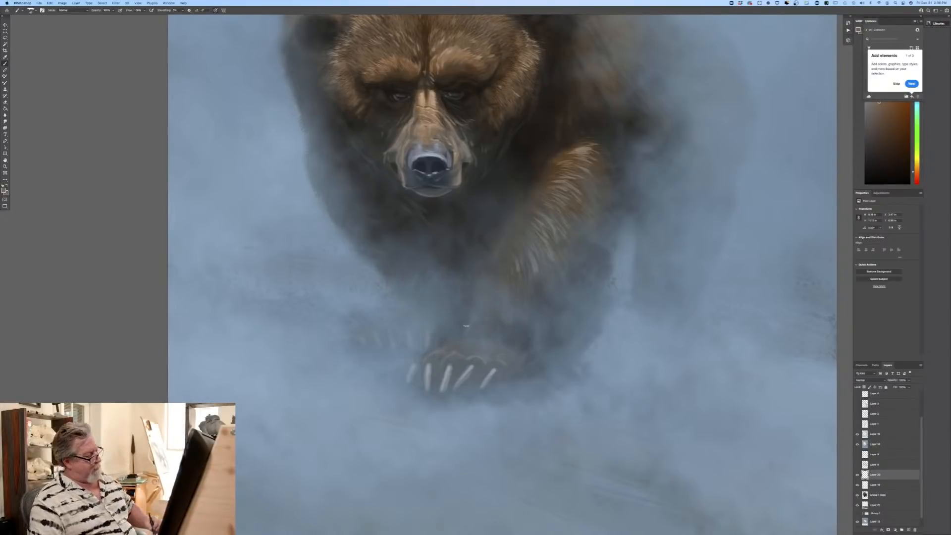
# Step: Change the foreground colour to a very dark brown and deepen the shadows around the front paw's toes and claws
pyautogui.click(3, 190)
pyautogui.click(167, 195)
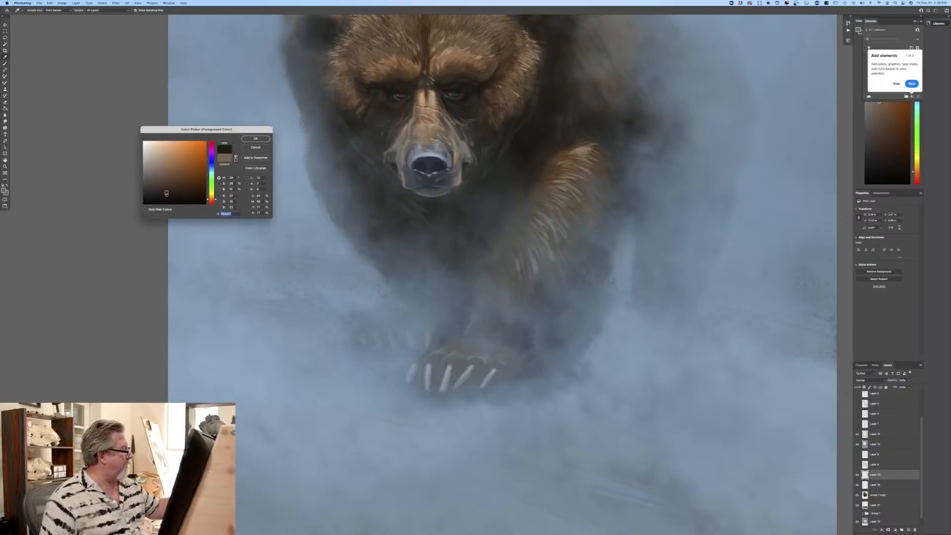
pyautogui.click(254, 139)
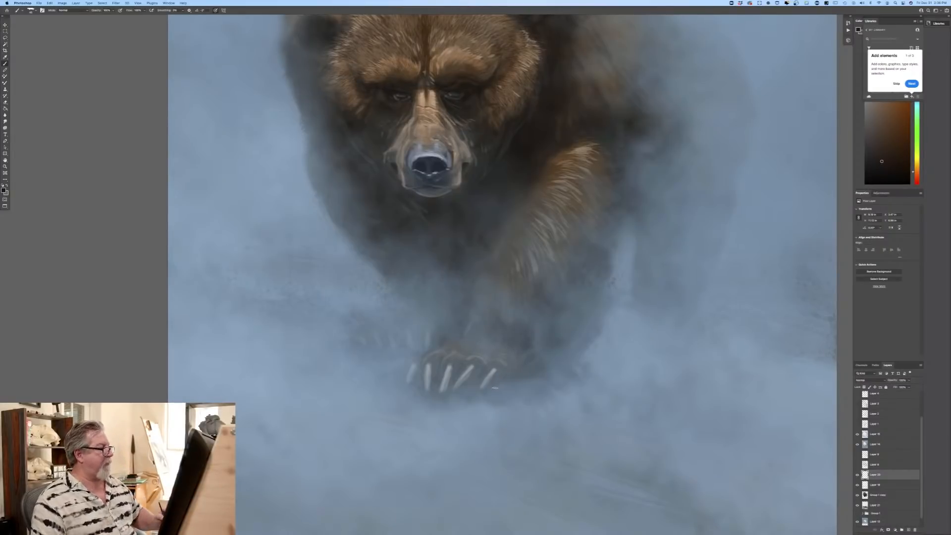
# Step: Sample a near-black teal and a dark grey-green from the dark fur beside the bear's muzzle as painting colours
pyautogui.click(4, 190)
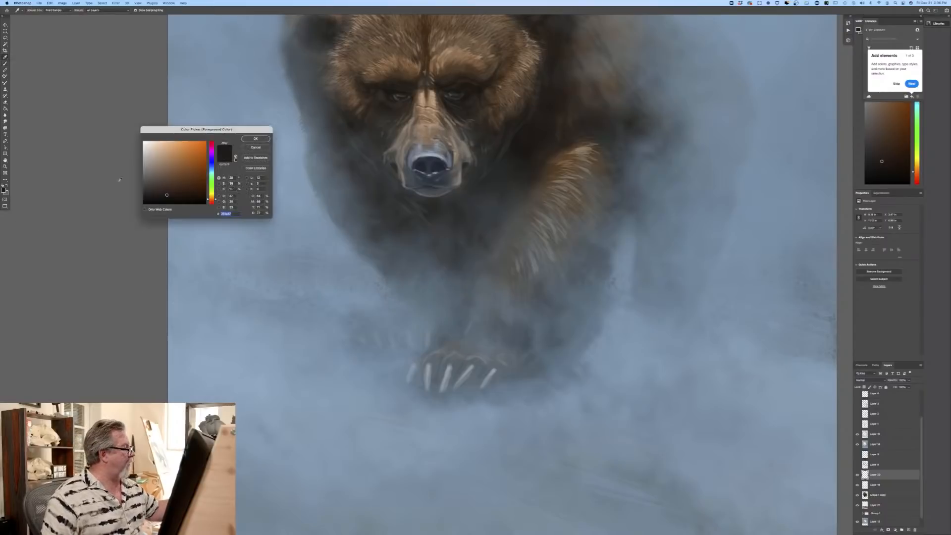
pyautogui.click(370, 154)
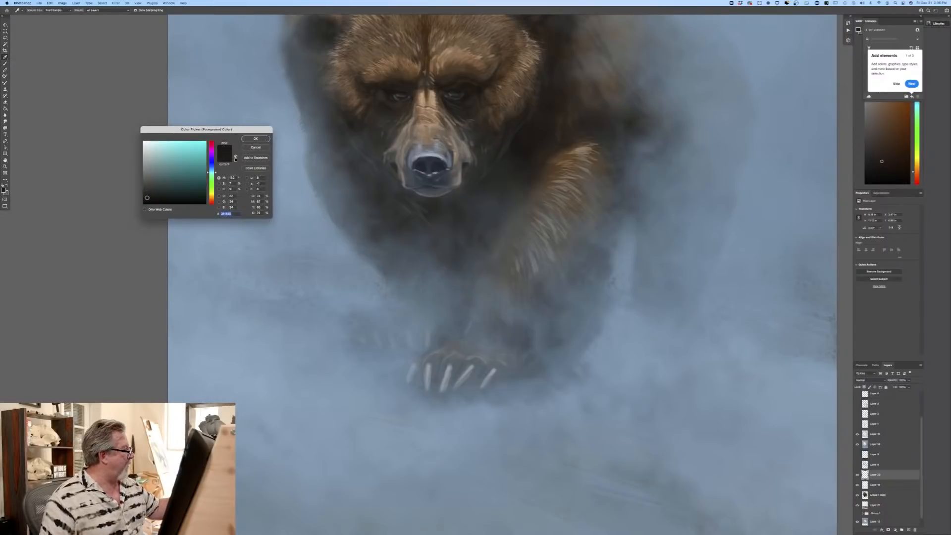
pyautogui.press('Return')
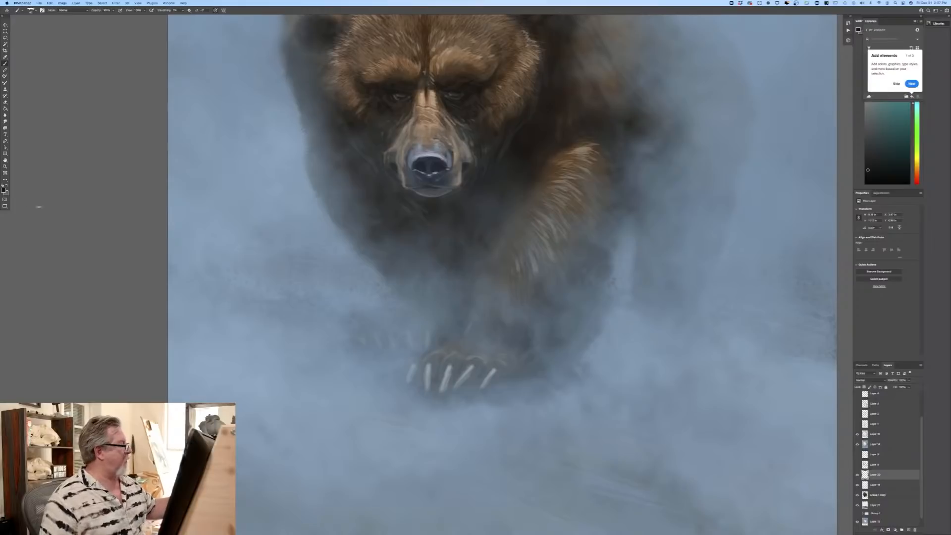
pyautogui.click(4, 189)
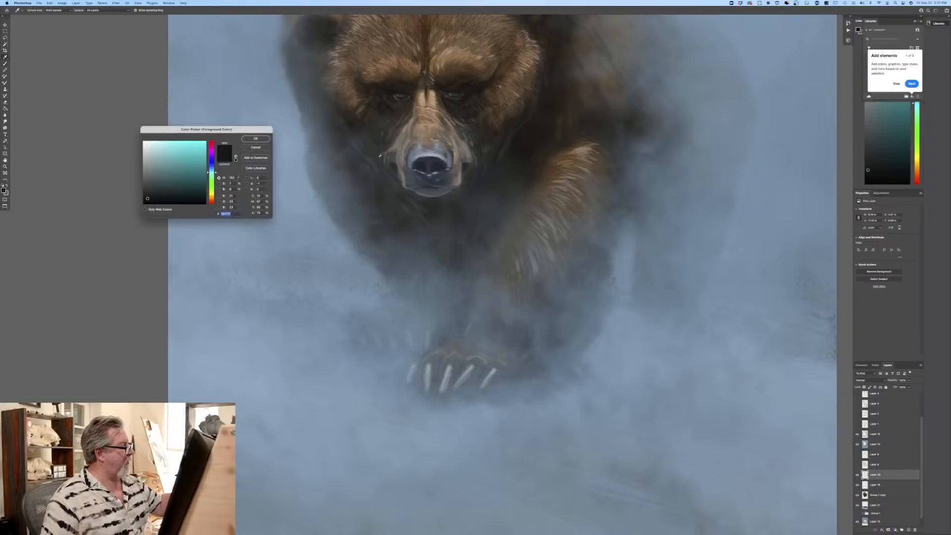
pyautogui.click(380, 156)
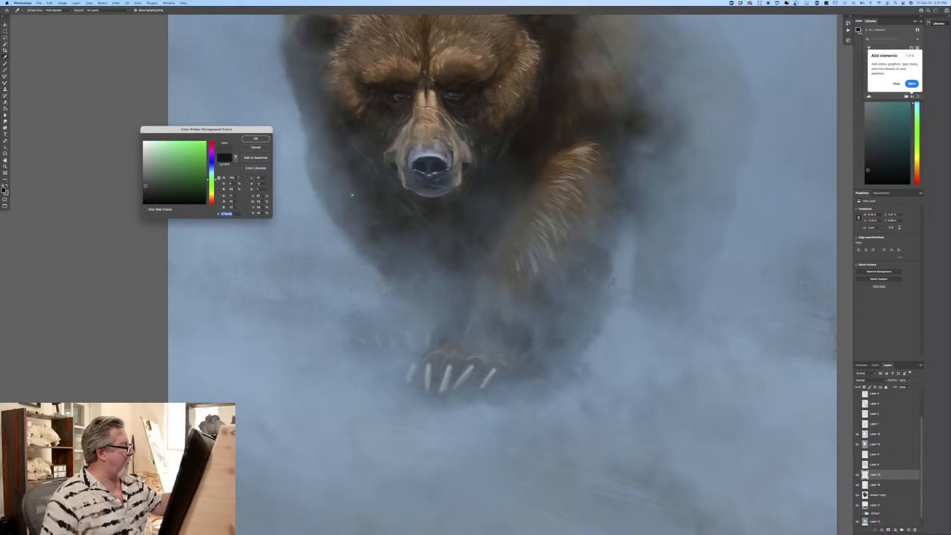
pyautogui.click(255, 139)
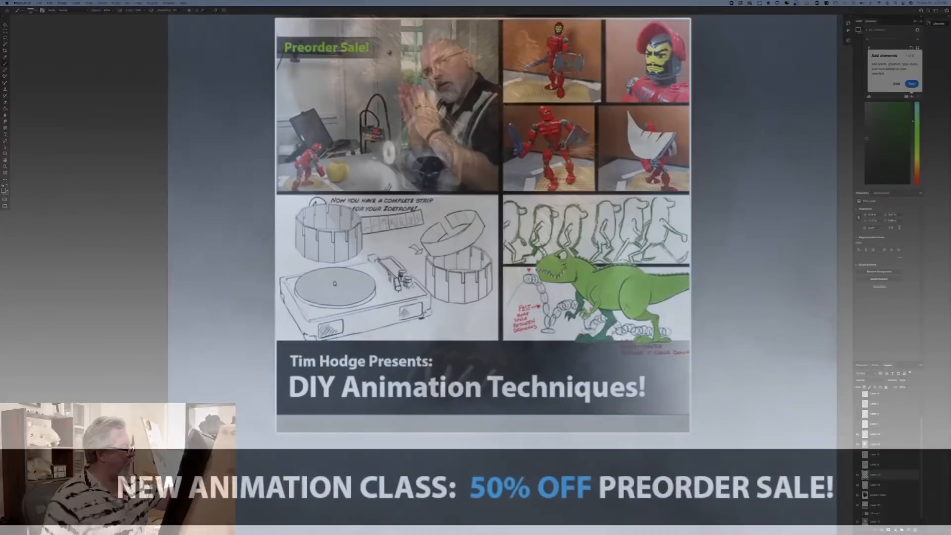
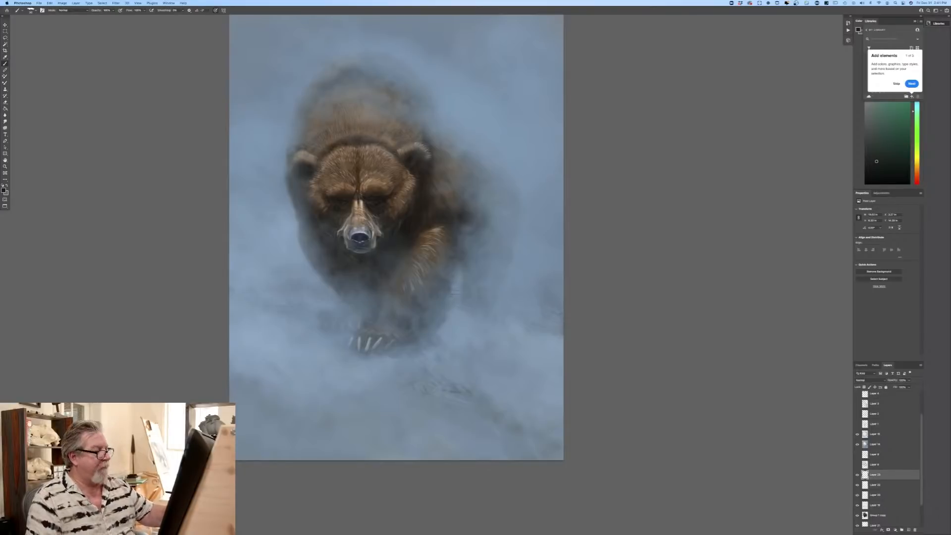
# Step: Paint faint dark grass stems and twigs at the canvas's right edge and in the haze left of the bear
pyautogui.moveTo(550, 298); pyautogui.dragTo(548, 274)
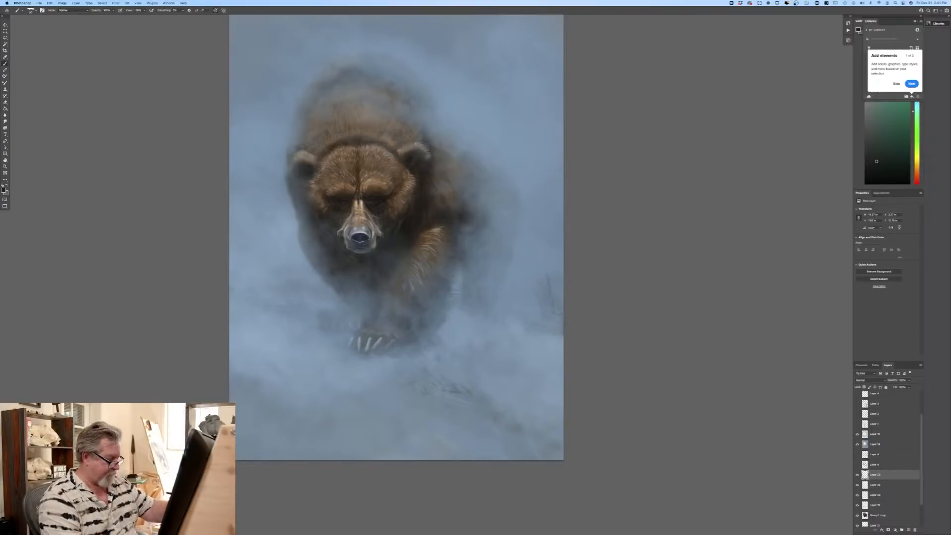
pyautogui.moveTo(550, 296)
pyautogui.mouseDown()
pyautogui.moveTo(546, 275)
pyautogui.moveTo(561, 283)
pyautogui.mouseUp()
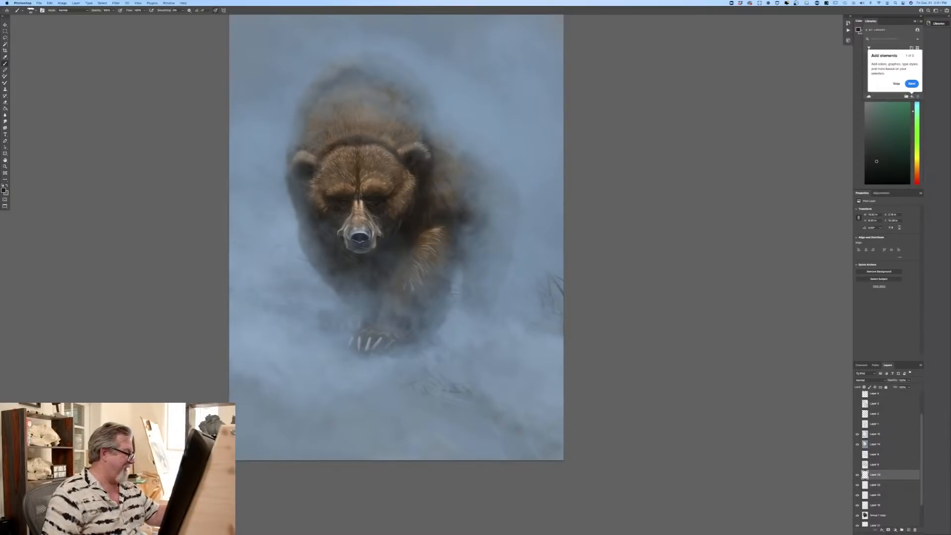
pyautogui.moveTo(274, 258); pyautogui.dragTo(306, 259)
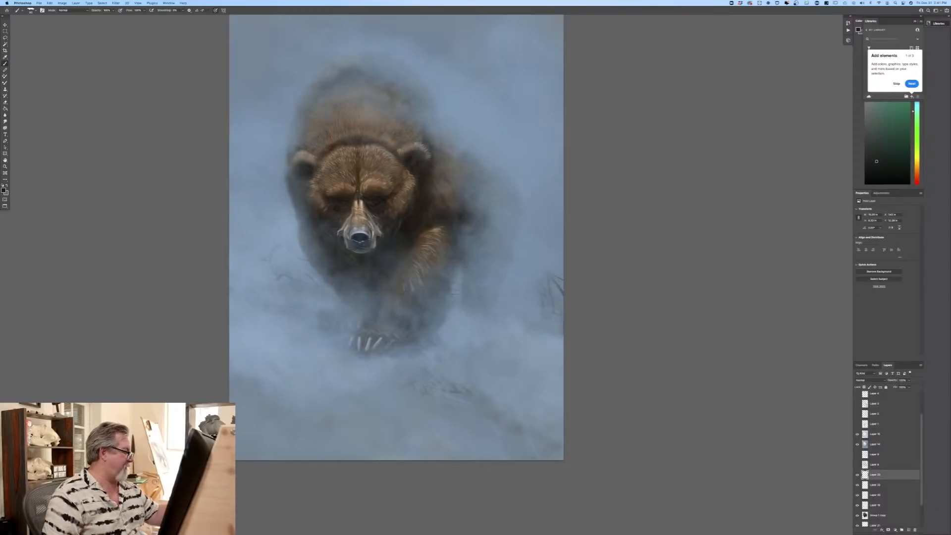
pyautogui.moveTo(267, 259); pyautogui.dragTo(275, 248)
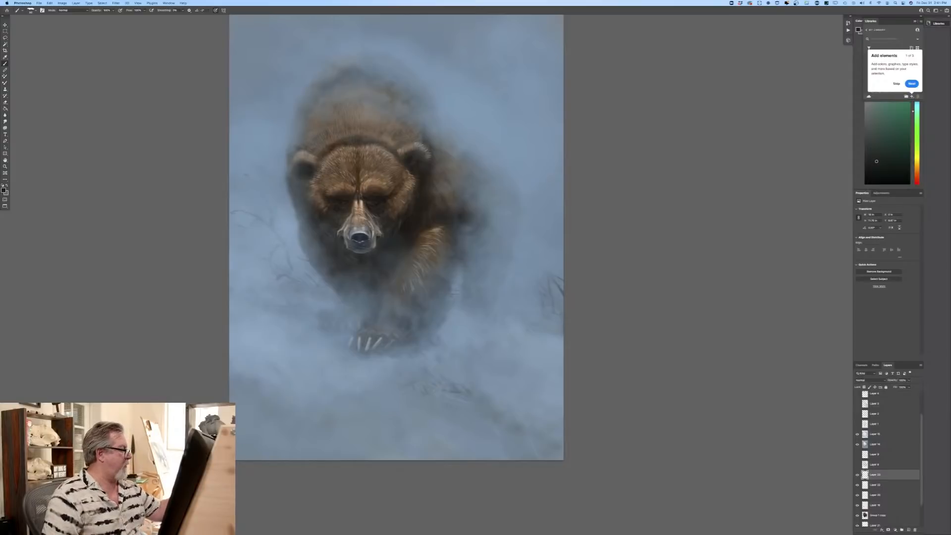
pyautogui.moveTo(246, 174); pyautogui.dragTo(255, 171)
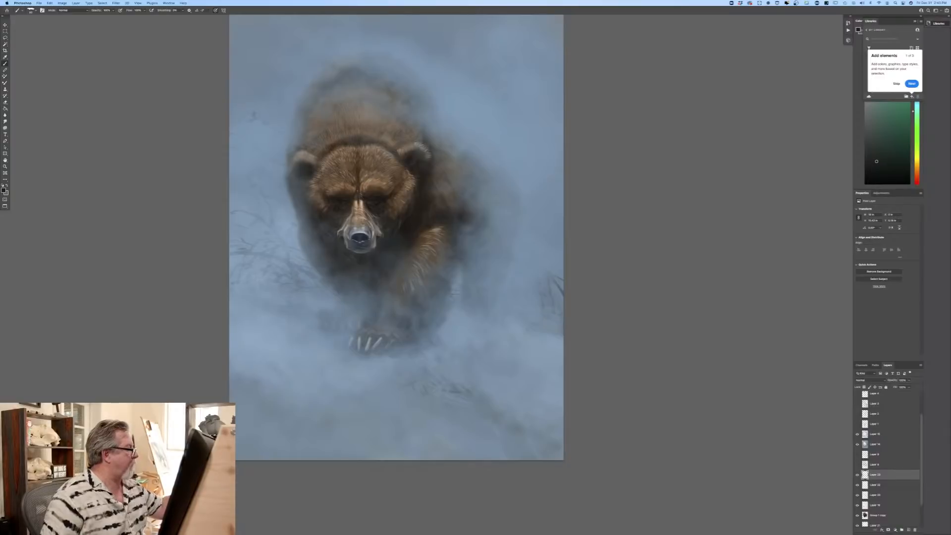
pyautogui.moveTo(246, 105); pyautogui.dragTo(247, 115)
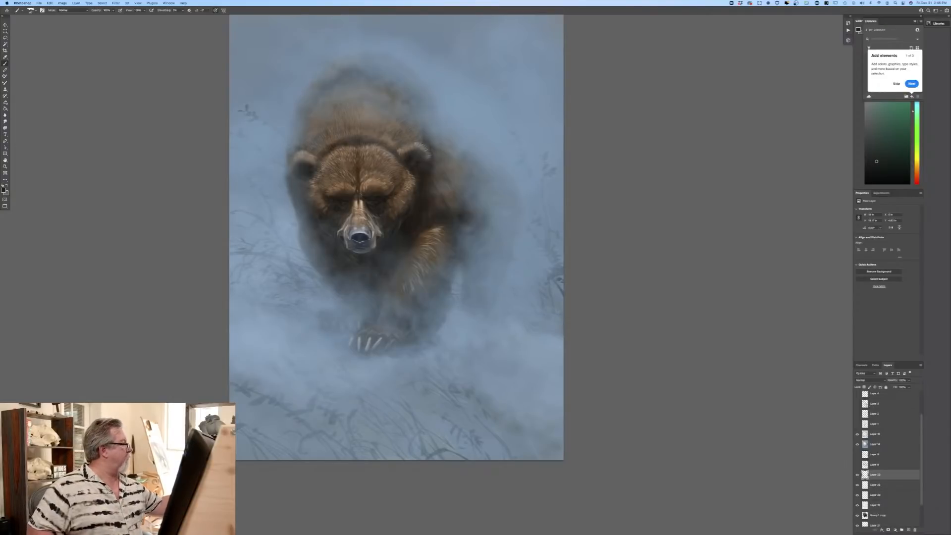
# Step: Choose another textured brush preset and add fine grass texture across the ground below the bear
pyautogui.rightClick(24, 159)
pyautogui.doubleClick(25, 281)
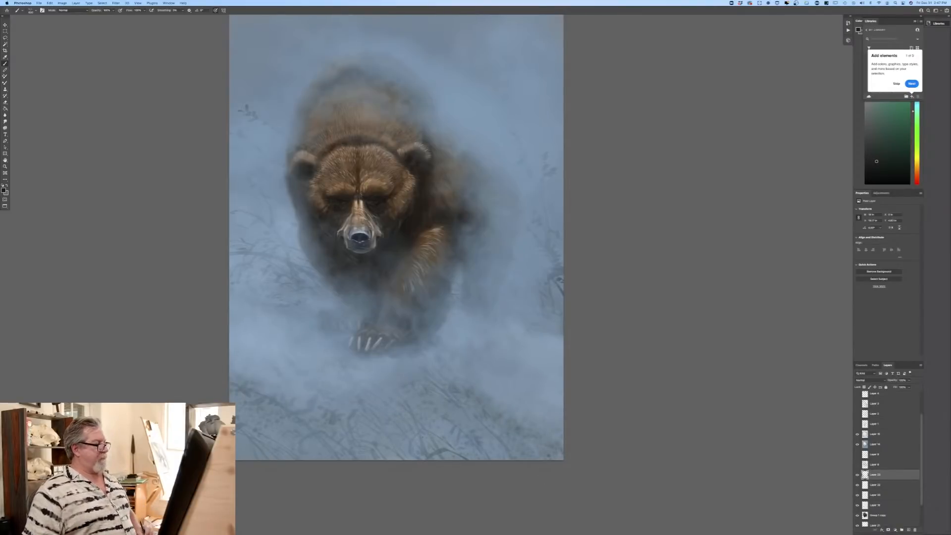
pyautogui.press('super+minus')
pyautogui.press('super+minus')
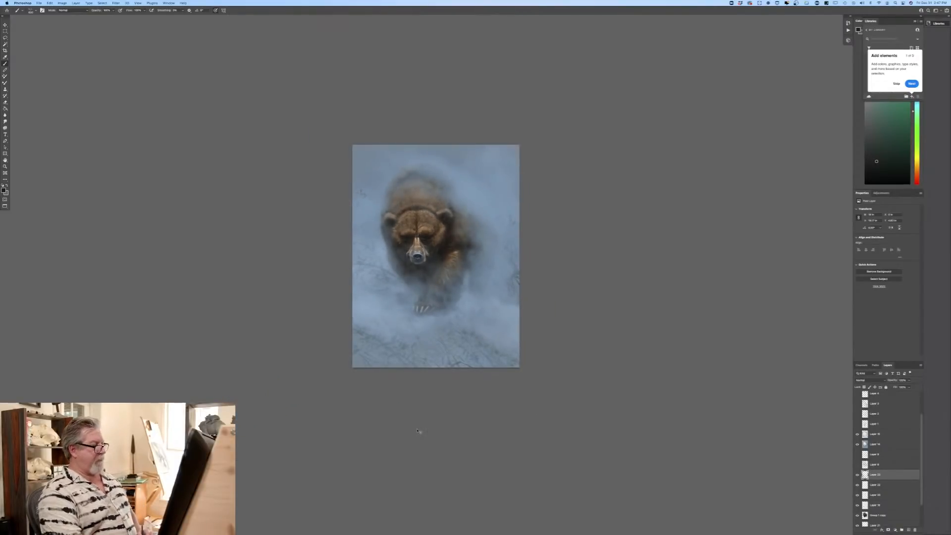
pyautogui.press('super+plus')
pyautogui.press('super+plus')
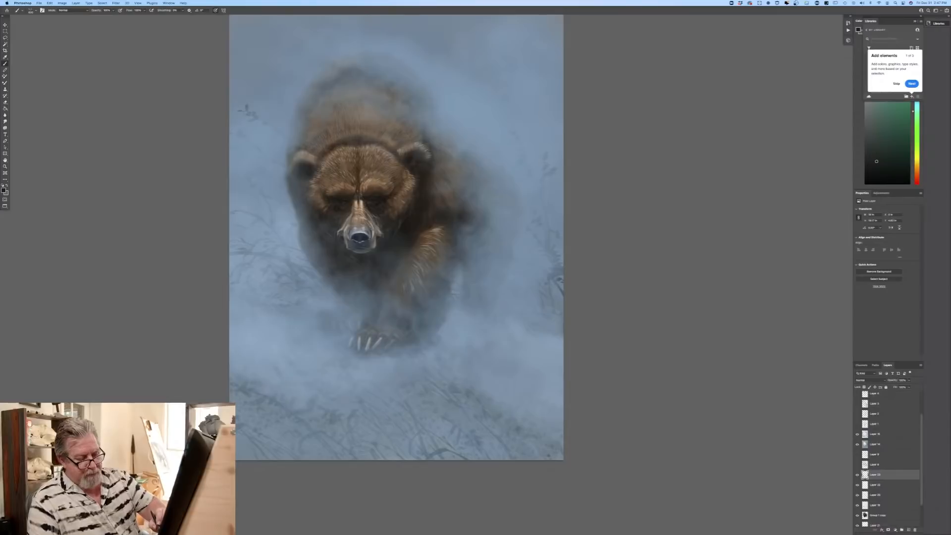
# Step: Add a new layer above the uppermost visible haze layer and set its blend mode to Multiply
pyautogui.click(886, 434)
pyautogui.click(907, 530)
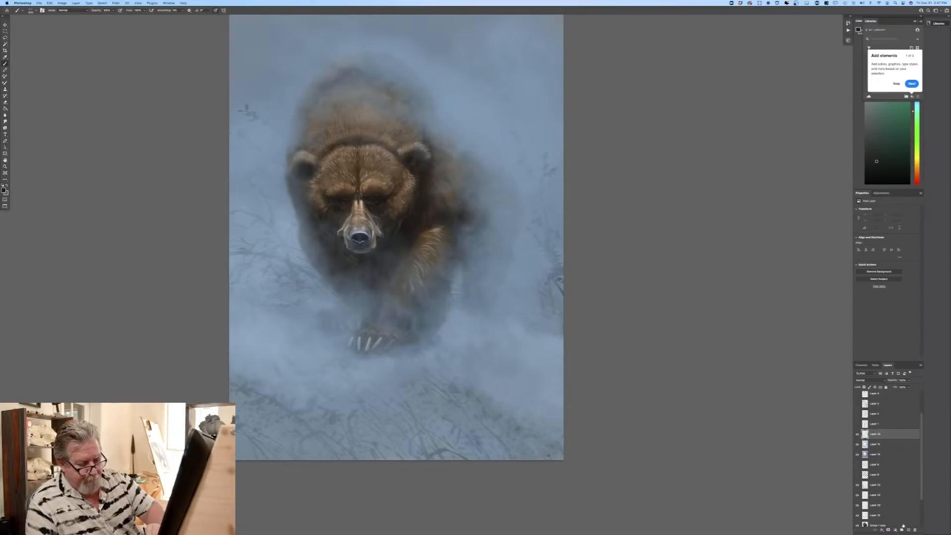
pyautogui.click(861, 380)
pyautogui.click(856, 397)
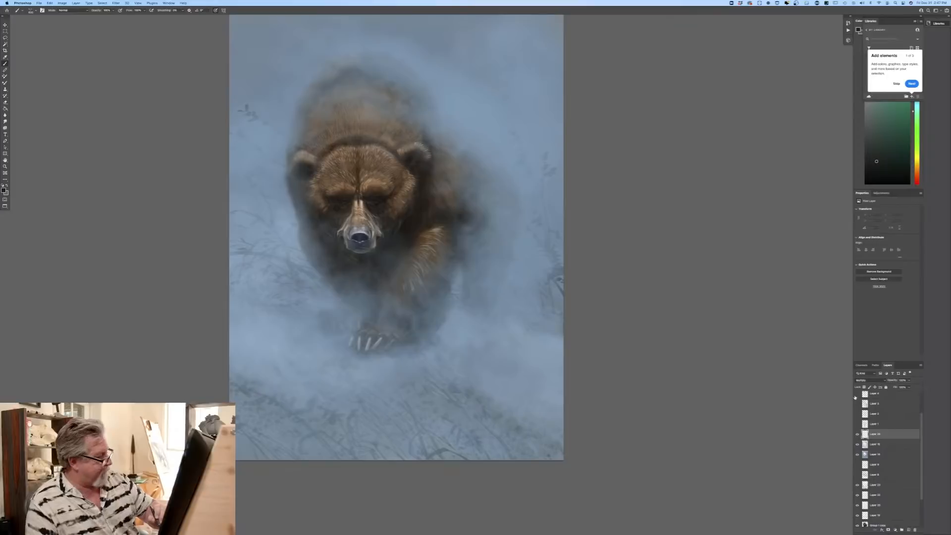
# Step: Change the foreground colour to a muted mid-tone grey-blue for darkening the scene
pyautogui.click(3, 191)
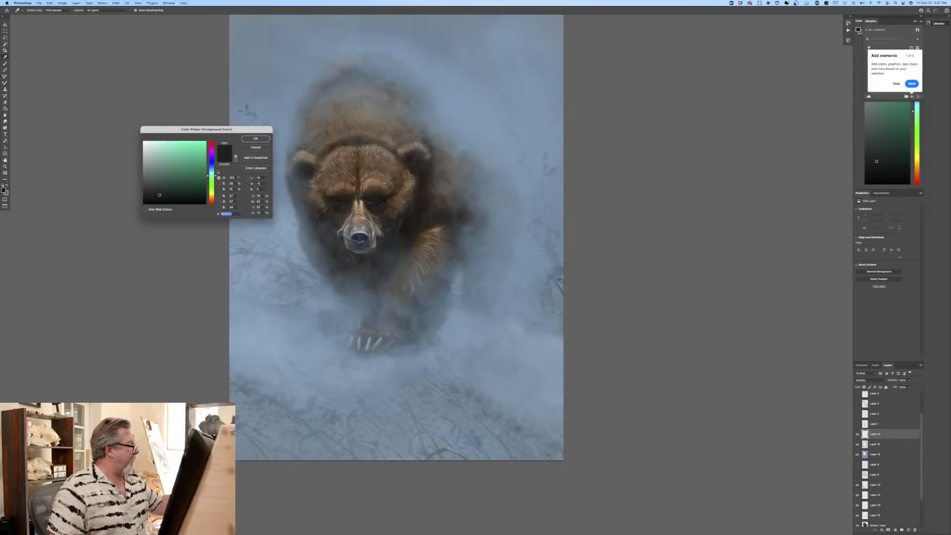
pyautogui.click(211, 169)
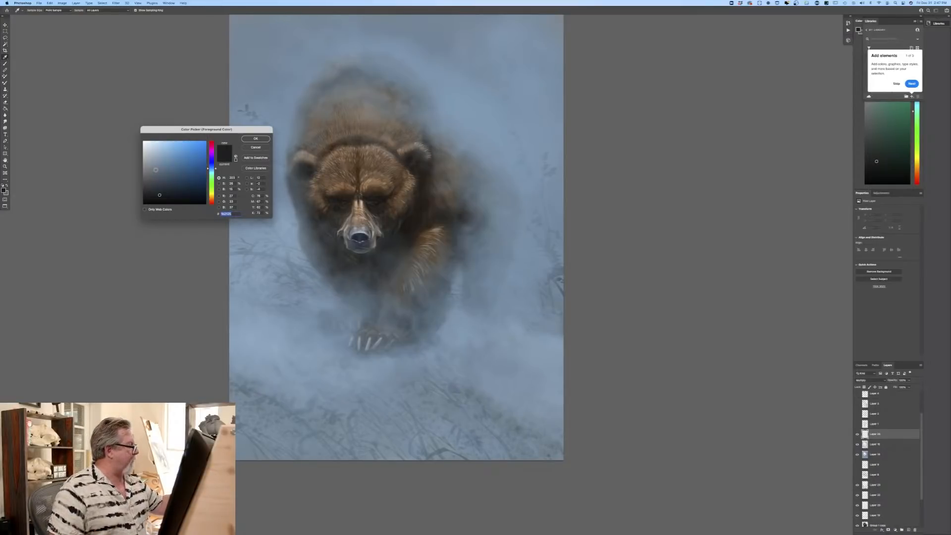
pyautogui.click(157, 166)
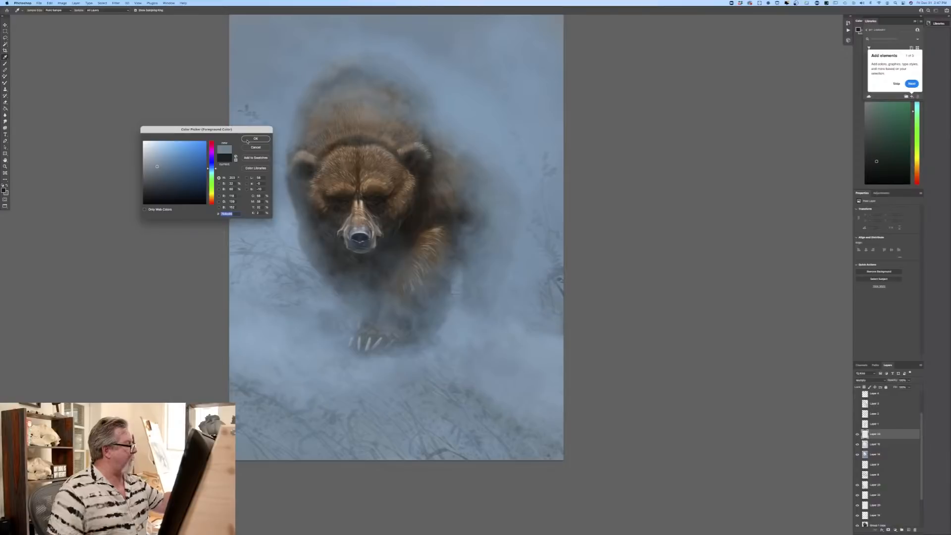
pyautogui.press('Return')
pyautogui.press('b')
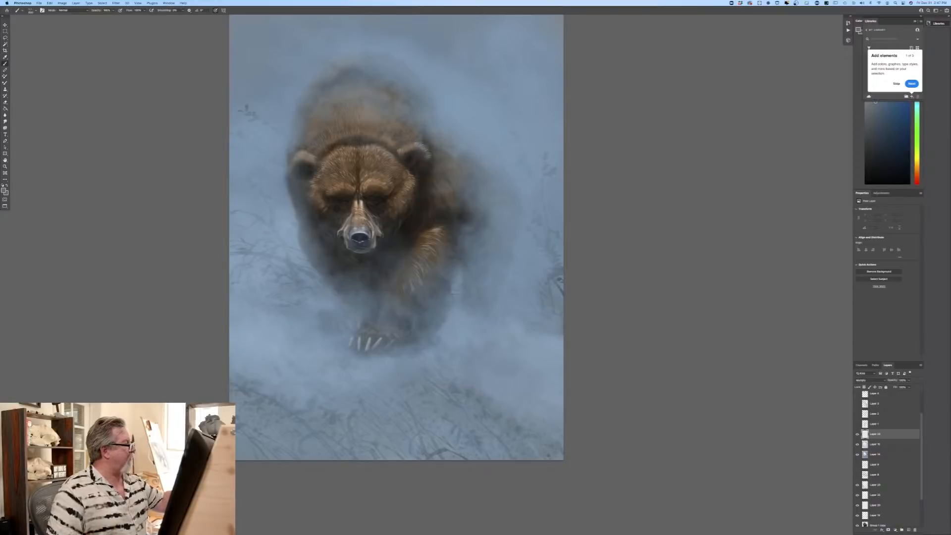
# Step: Darken the lower-left and lower-right ground with diagonal gradients fading upward toward the bear, using the Gradient tool
pyautogui.click(5, 109)
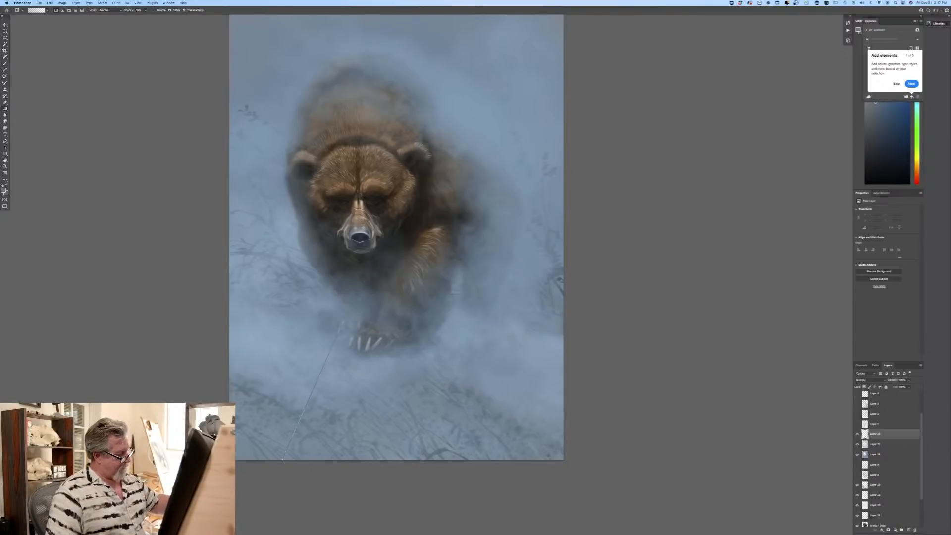
pyautogui.moveTo(342, 322); pyautogui.dragTo(365, 274)
pyautogui.moveTo(277, 462); pyautogui.dragTo(353, 264)
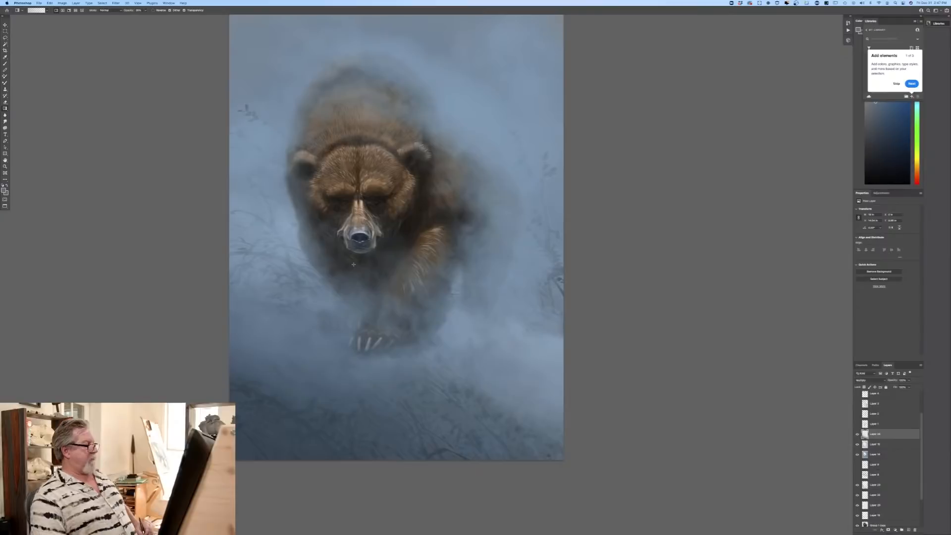
pyautogui.moveTo(560, 459); pyautogui.dragTo(547, 424)
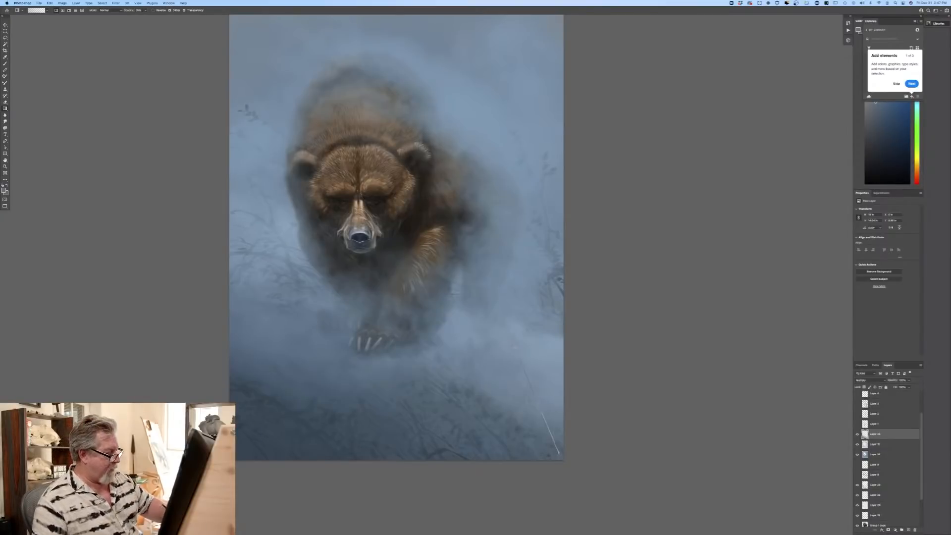
pyautogui.moveTo(526, 462)
pyautogui.mouseDown()
pyautogui.moveTo(512, 406)
pyautogui.moveTo(511, 415)
pyautogui.mouseUp()
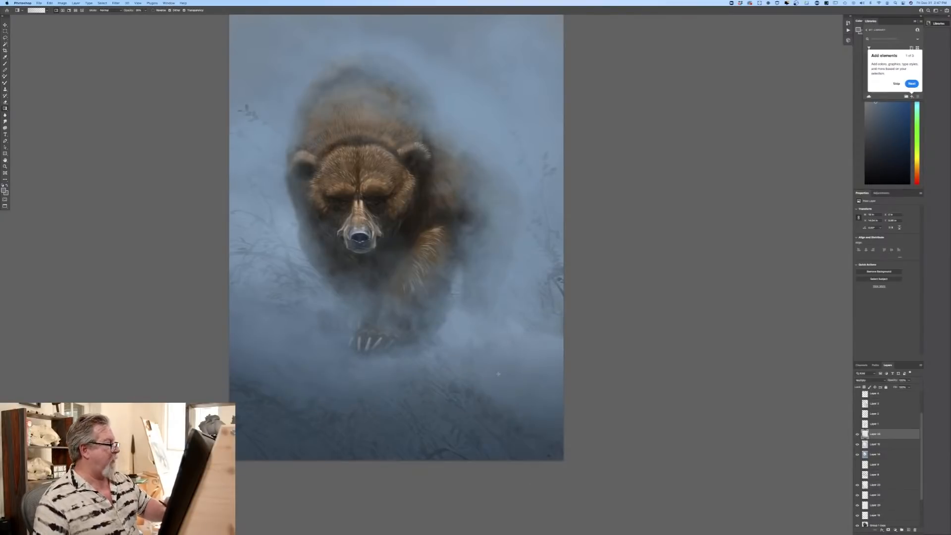
# Step: Deepen the lower-left ground with two more diagonal gradients running up toward the bear's muzzle and chest
pyautogui.press('super+minus')
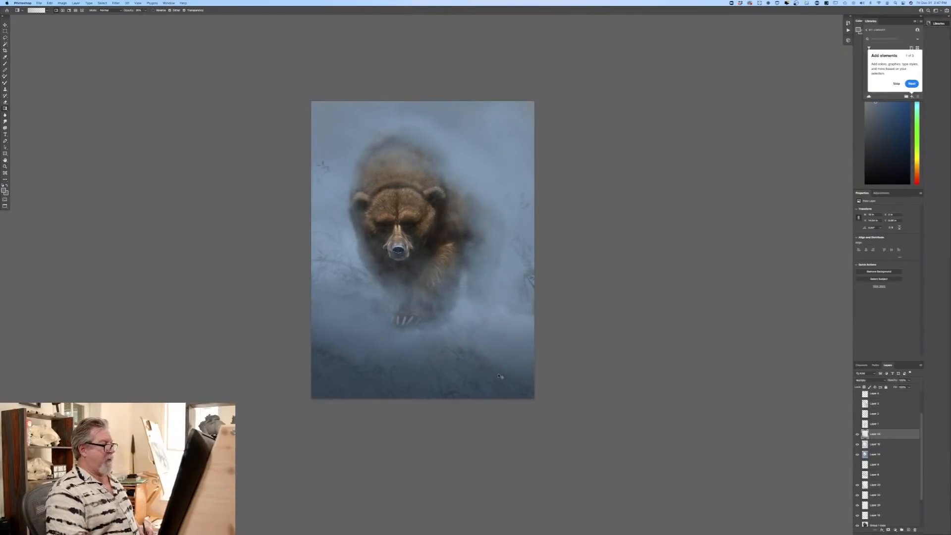
pyautogui.press('super+plus')
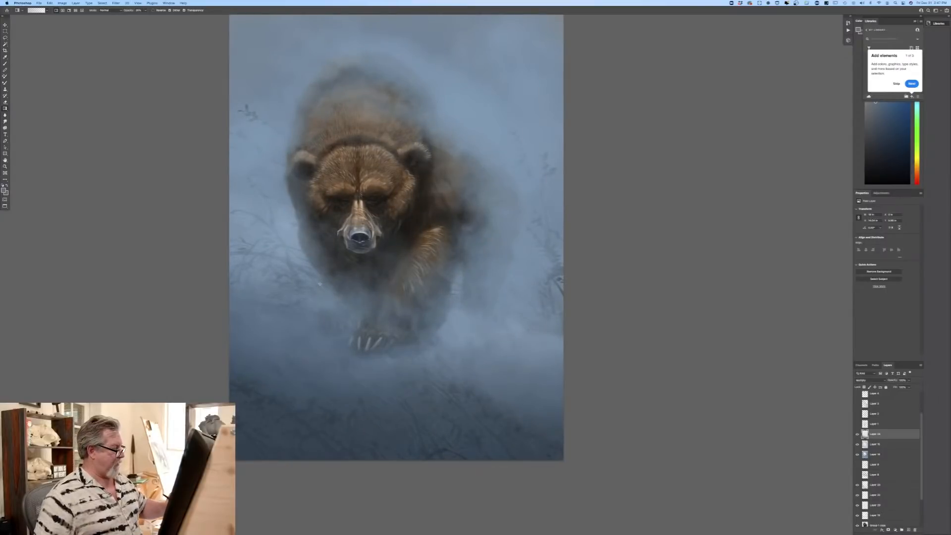
pyautogui.moveTo(274, 422); pyautogui.dragTo(361, 249)
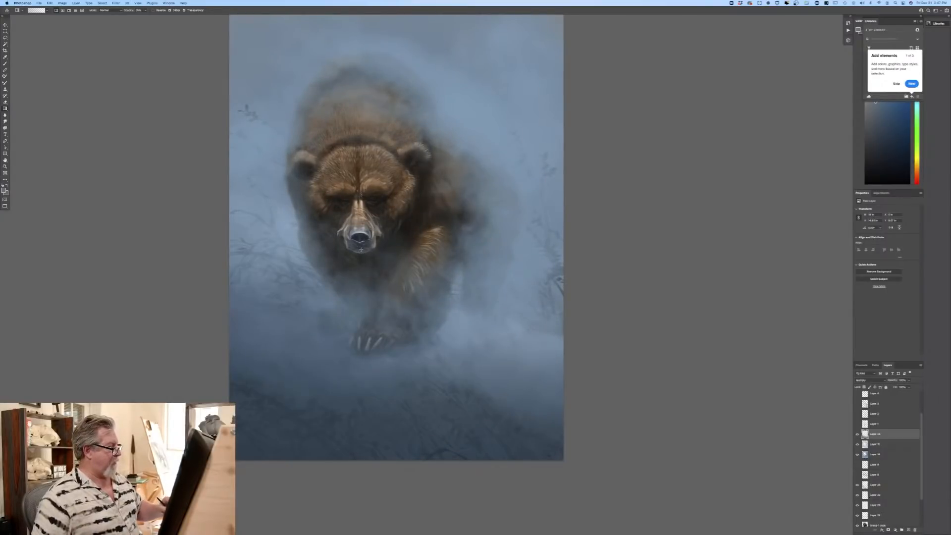
pyautogui.moveTo(315, 393); pyautogui.dragTo(364, 278)
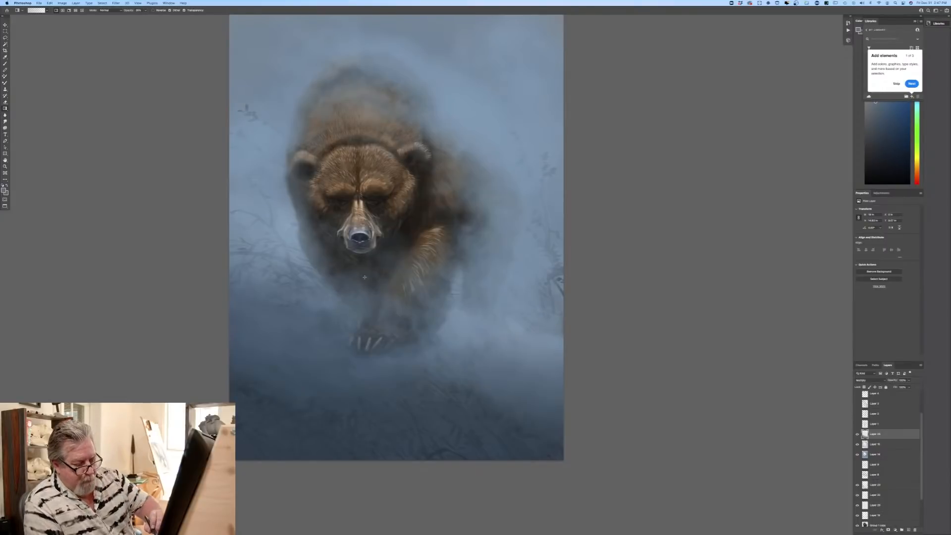
# Step: Set the foreground colour to a lighter grey-blue sampled from the haze above the bear's shoulder
pyautogui.click(5, 190)
pyautogui.click(445, 89)
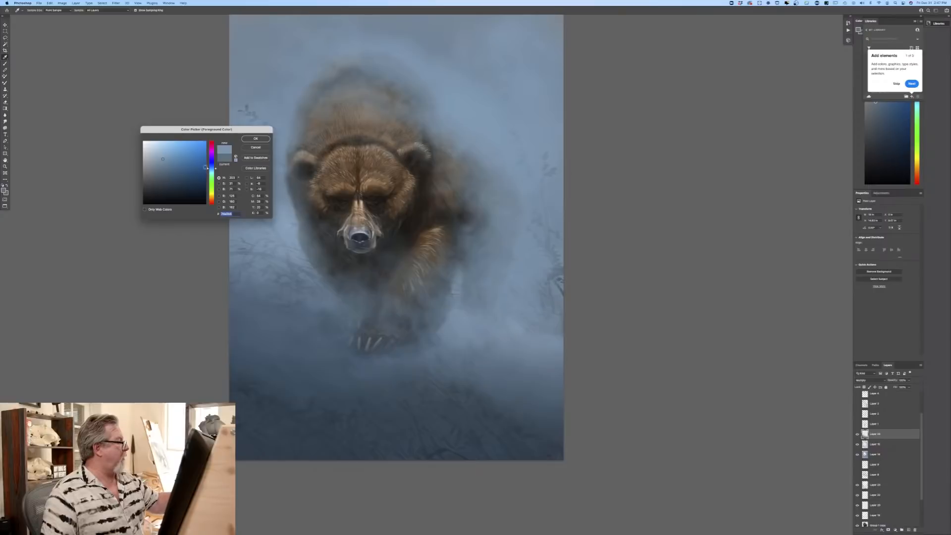
pyautogui.press('Return')
pyautogui.press('g')
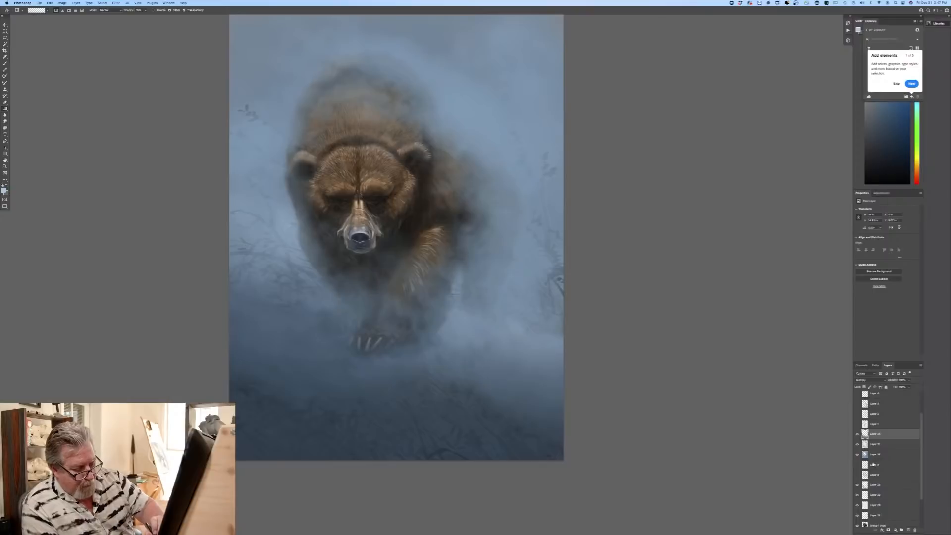
# Step: Hide and show the grass layer to compare its effect, and look through the lower layers
pyautogui.click(857, 485)
pyautogui.click(857, 485)
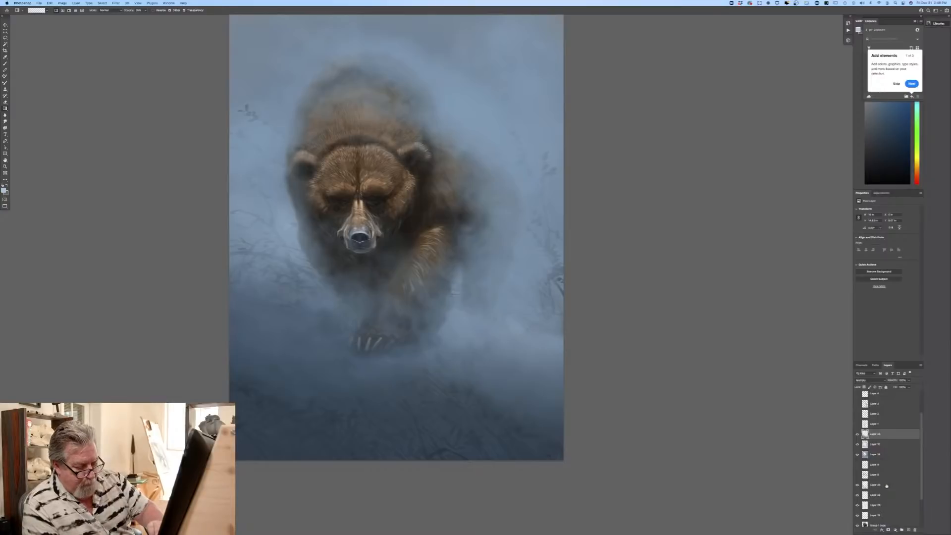
pyautogui.moveTo(920, 497); pyautogui.dragTo(920, 531)
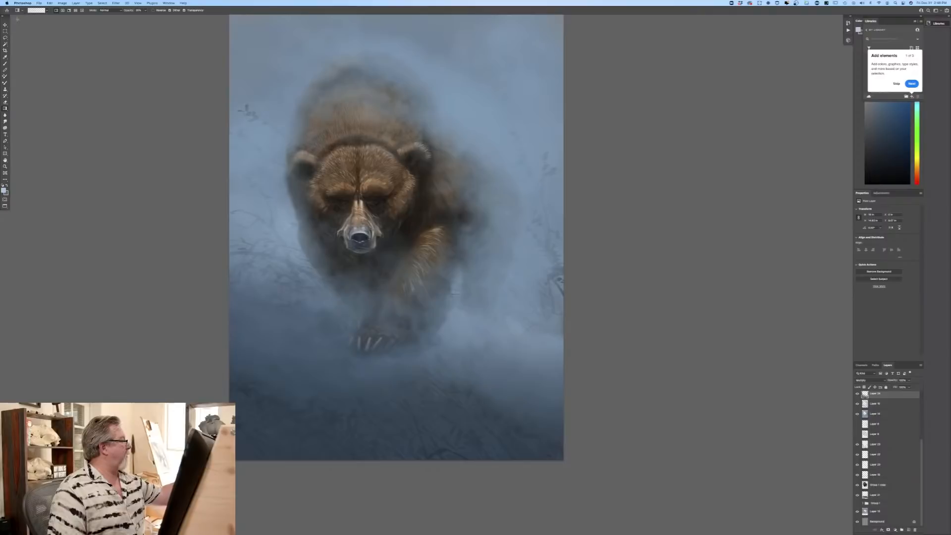
# Step: Choose the cloud-like Sampled Brush 47 preset for painting haze, and undo the trial stroke made with it
pyautogui.press('b')
pyautogui.click(36, 11)
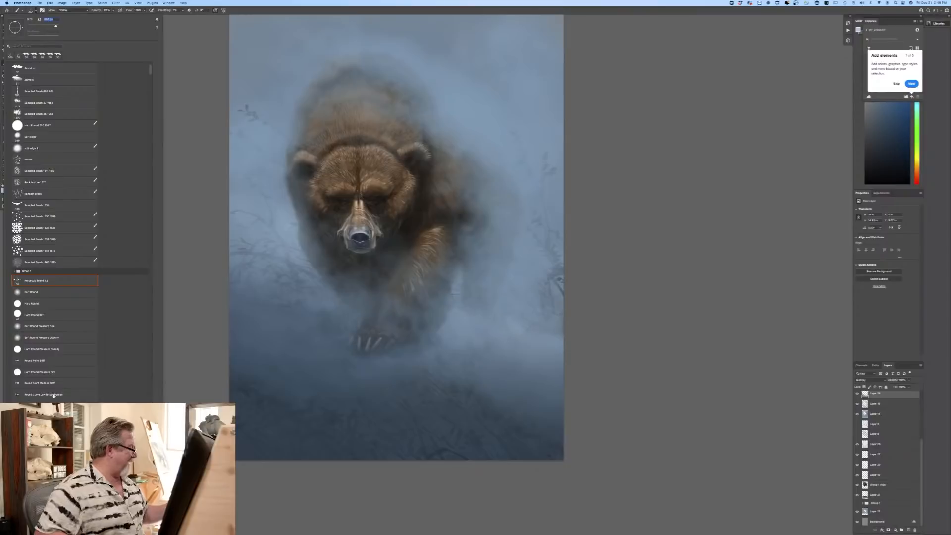
pyautogui.click(40, 102)
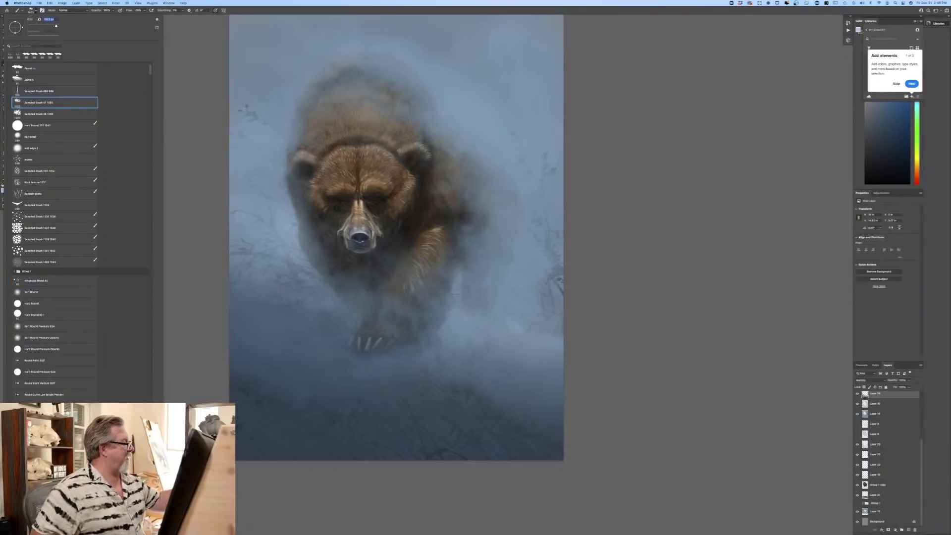
pyautogui.press('Return')
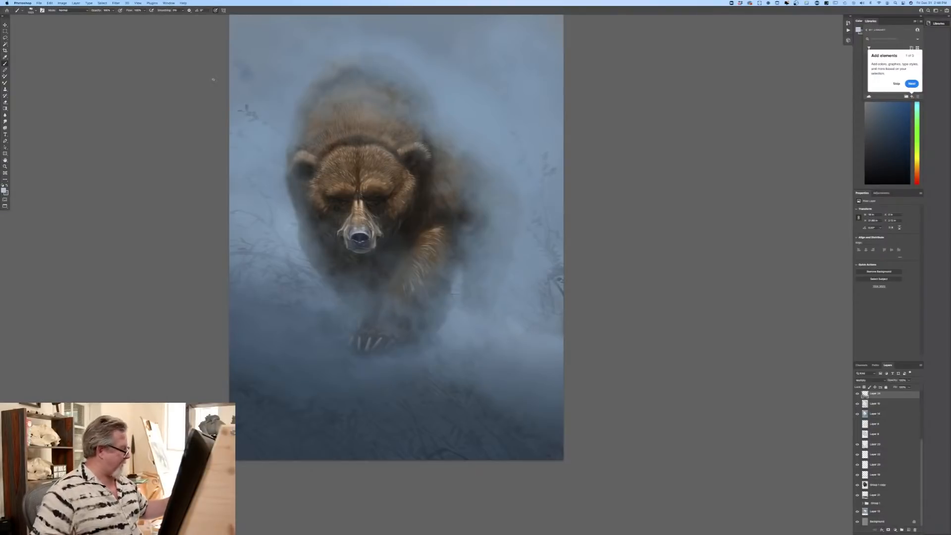
pyautogui.press('super+z')
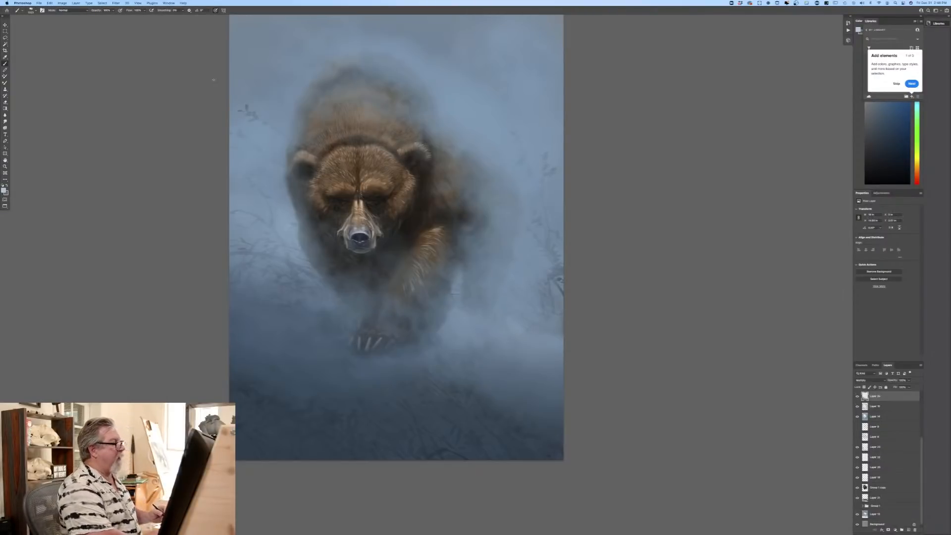
# Step: Add a new layer above the darkening gradients, turn off pen pressure for brush size, and paint pale haze beside the bear's back
pyautogui.click(903, 530)
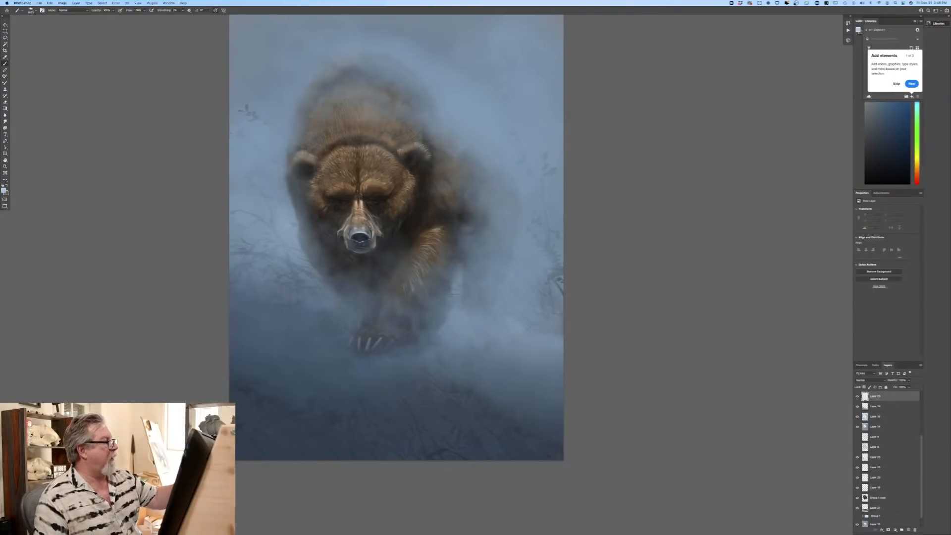
pyautogui.click(545, 94)
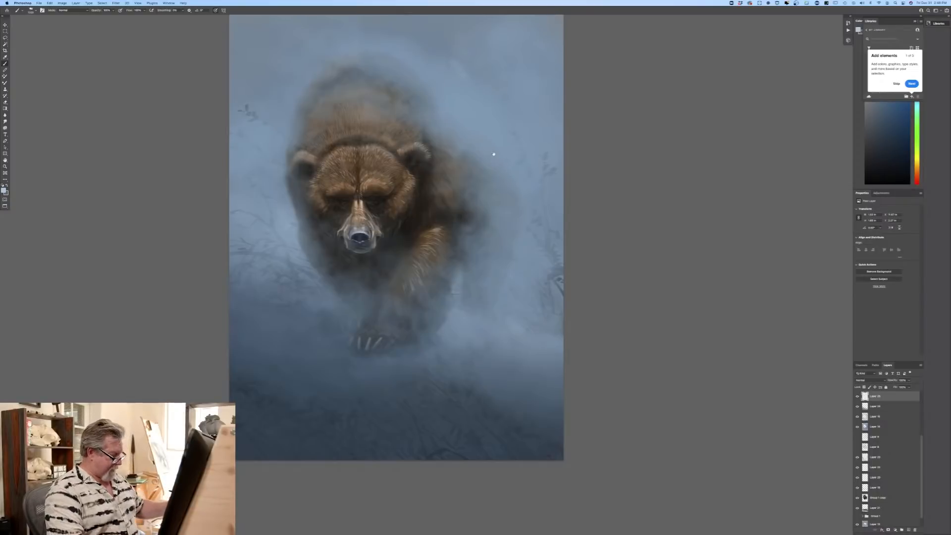
pyautogui.moveTo(493, 154); pyautogui.dragTo(456, 213)
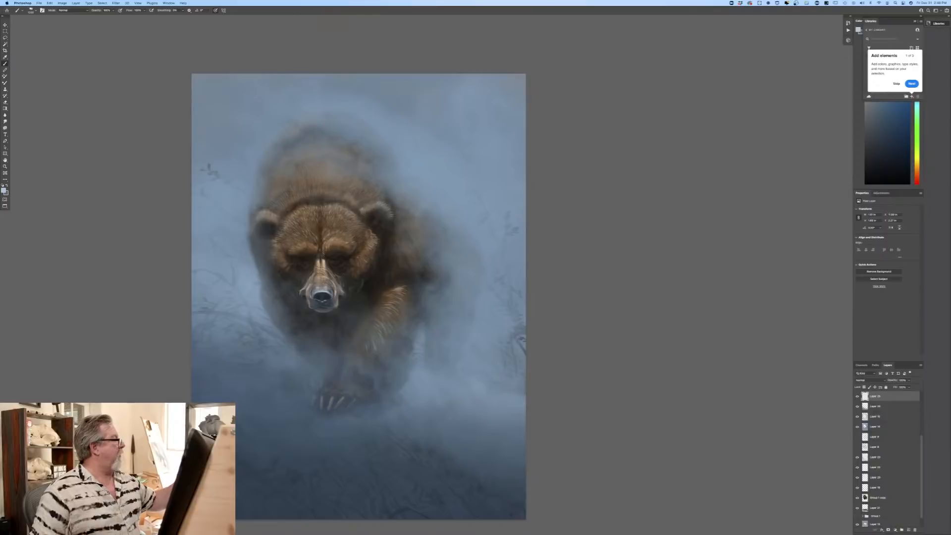
pyautogui.click(215, 10)
pyautogui.moveTo(449, 153); pyautogui.dragTo(460, 163)
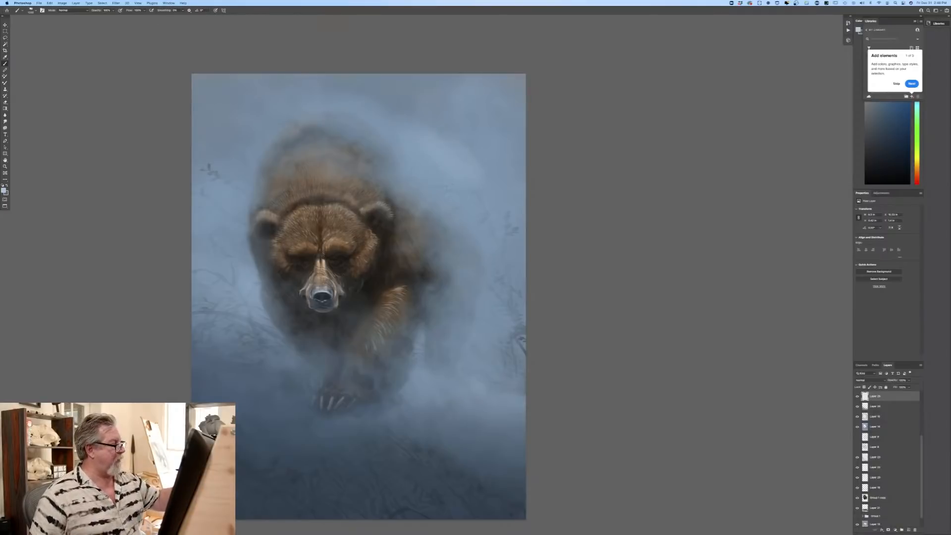
# Step: Undo the pale haze strokes beside the bear's back, including one more trial stroke painted there
pyautogui.press('super+z')
pyautogui.press('super+z')
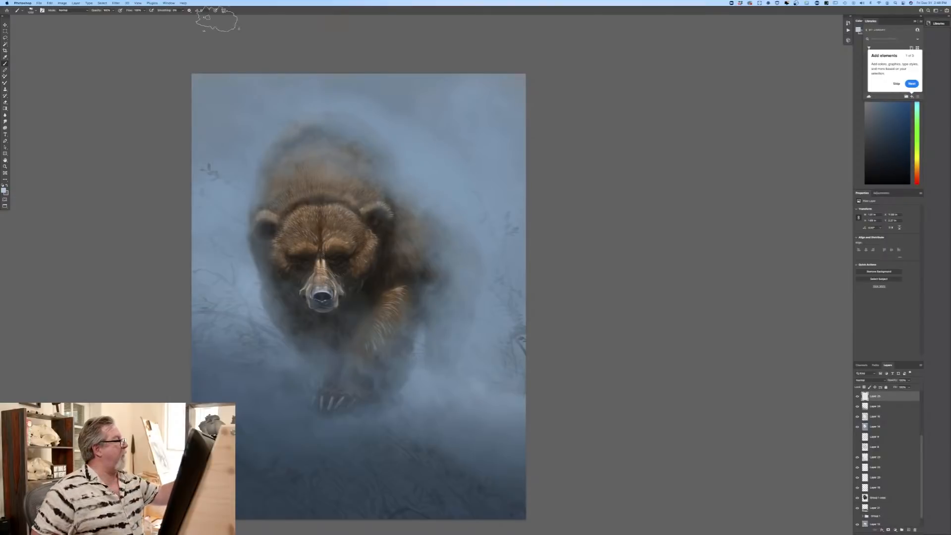
pyautogui.moveTo(427, 155); pyautogui.dragTo(412, 145)
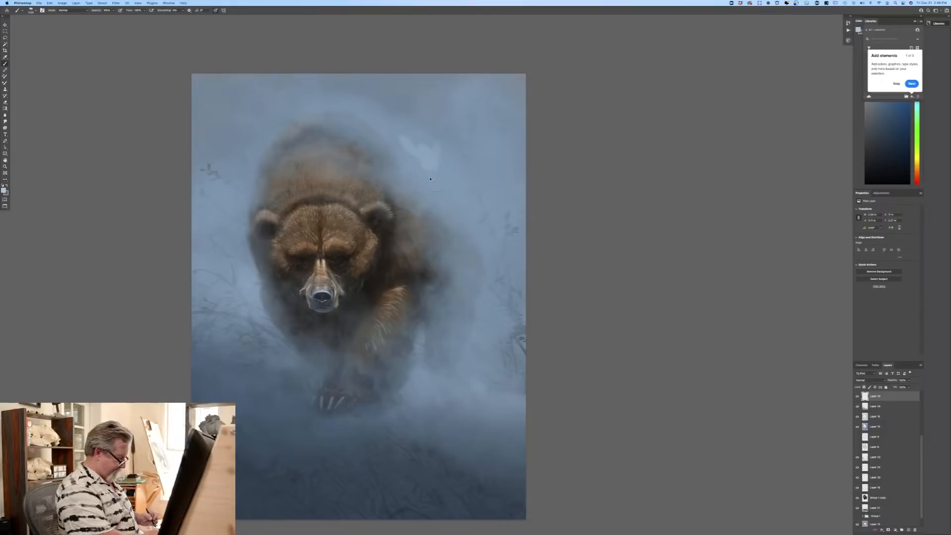
pyautogui.press('super+z')
# Step: Switch to the cloud-like sampled brush listed after Sampled Brush 47, undo its trial stroke above the shoulder, and lower the brush opacity
pyautogui.click(30, 12)
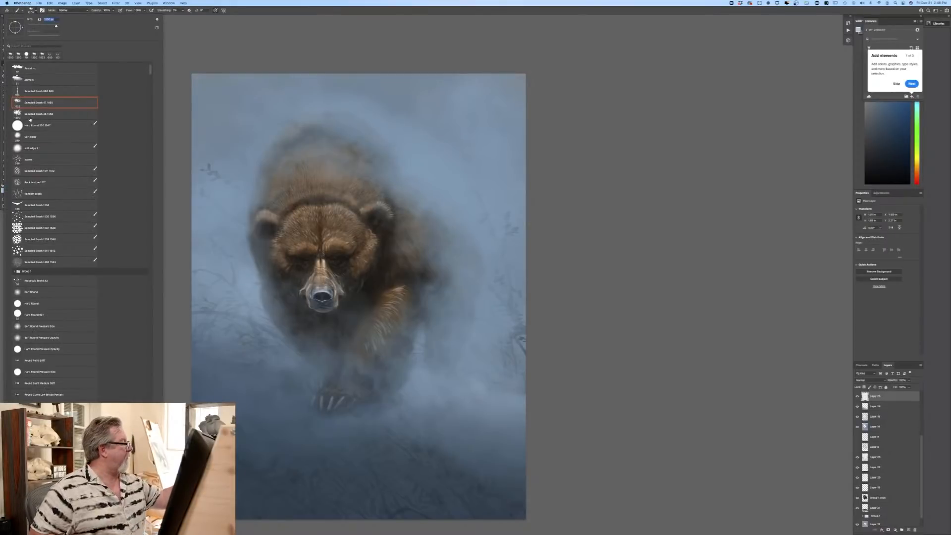
pyautogui.click(27, 116)
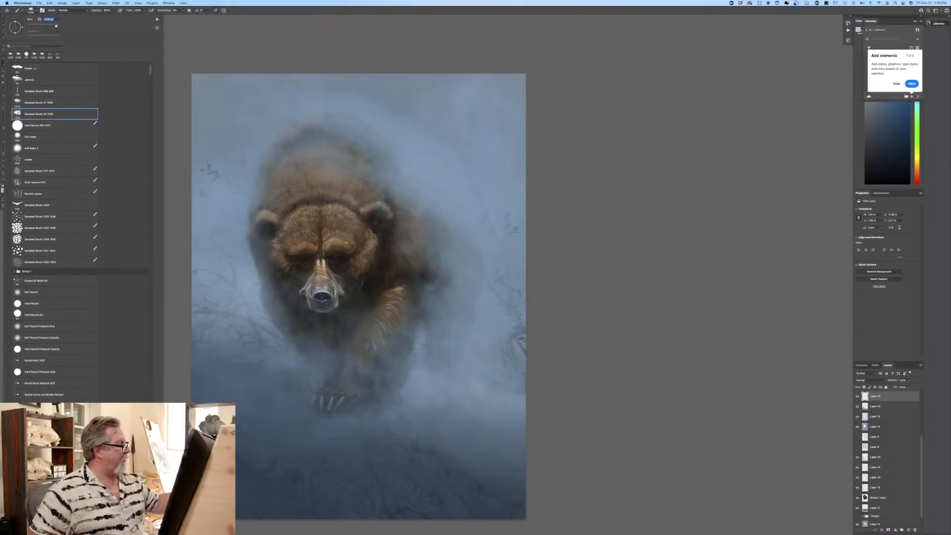
pyautogui.click(277, 134)
pyautogui.moveTo(407, 124)
pyautogui.mouseDown()
pyautogui.moveTo(432, 153)
pyautogui.moveTo(446, 119)
pyautogui.moveTo(468, 151)
pyautogui.mouseUp()
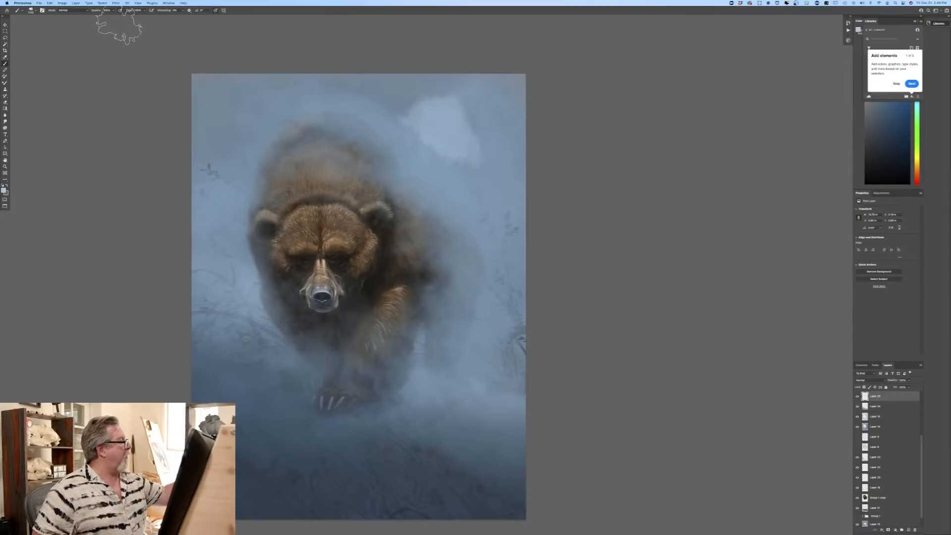
pyautogui.press('super+z')
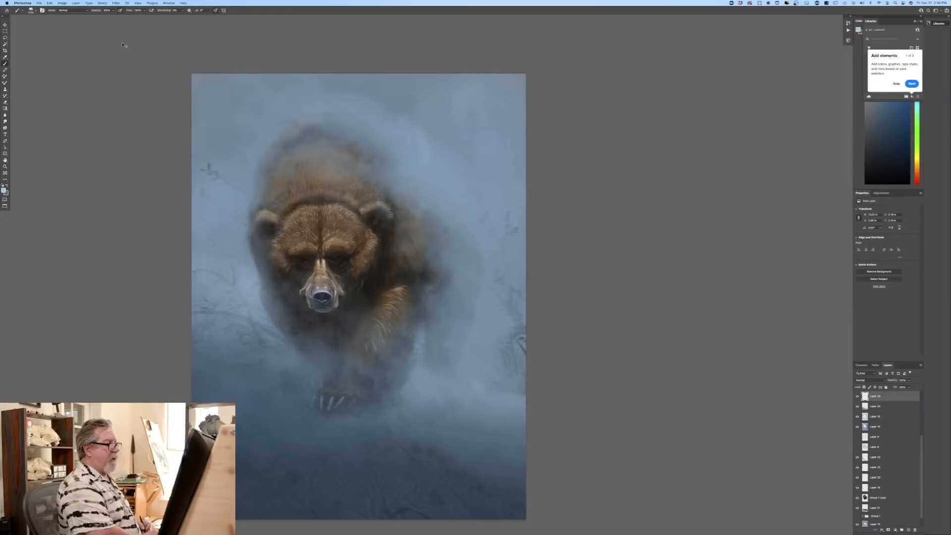
pyautogui.press('super+z')
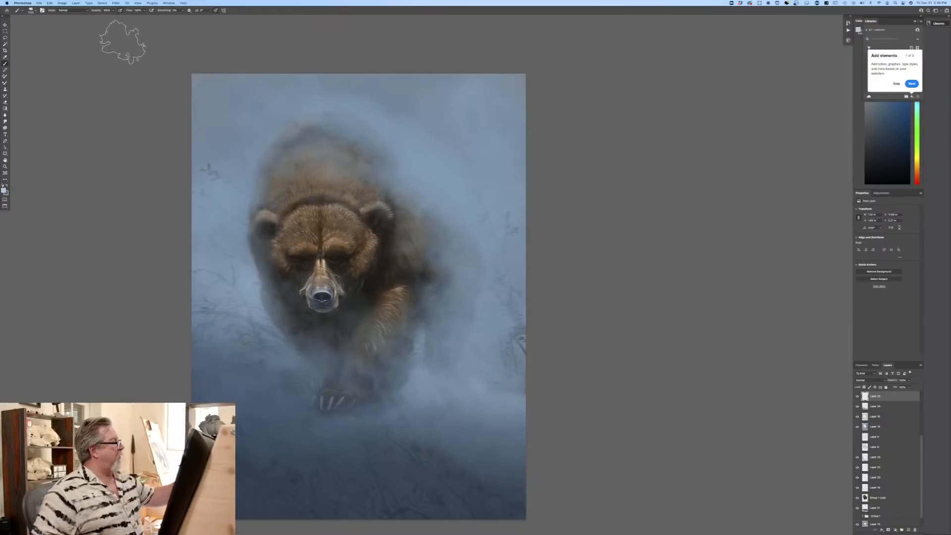
pyautogui.click(113, 11)
pyautogui.moveTo(113, 15); pyautogui.dragTo(106, 18)
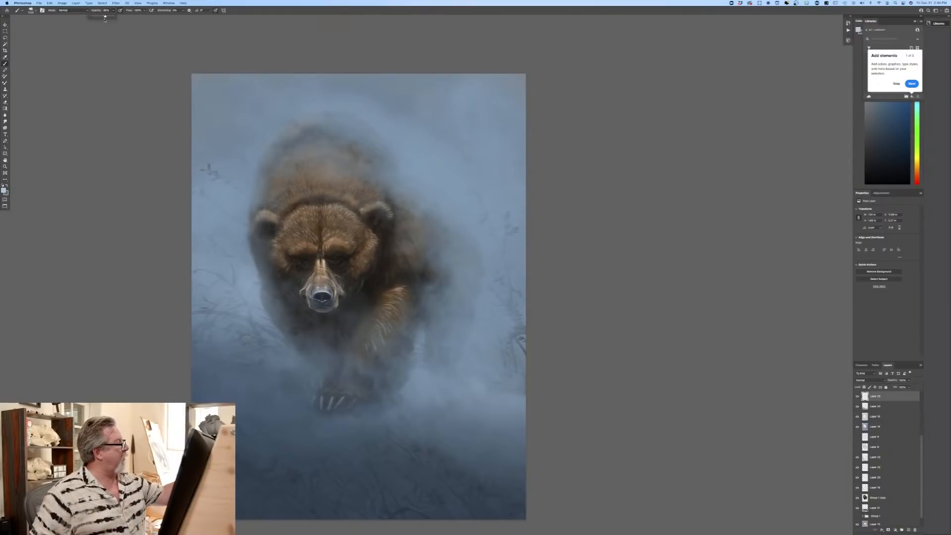
# Step: Try haze strokes across the upper background on both sides of the bear, then replace their layer with a new empty one
pyautogui.moveTo(393, 117)
pyautogui.mouseDown()
pyautogui.moveTo(481, 151)
pyautogui.moveTo(498, 183)
pyautogui.moveTo(433, 116)
pyautogui.moveTo(383, 128)
pyautogui.mouseUp()
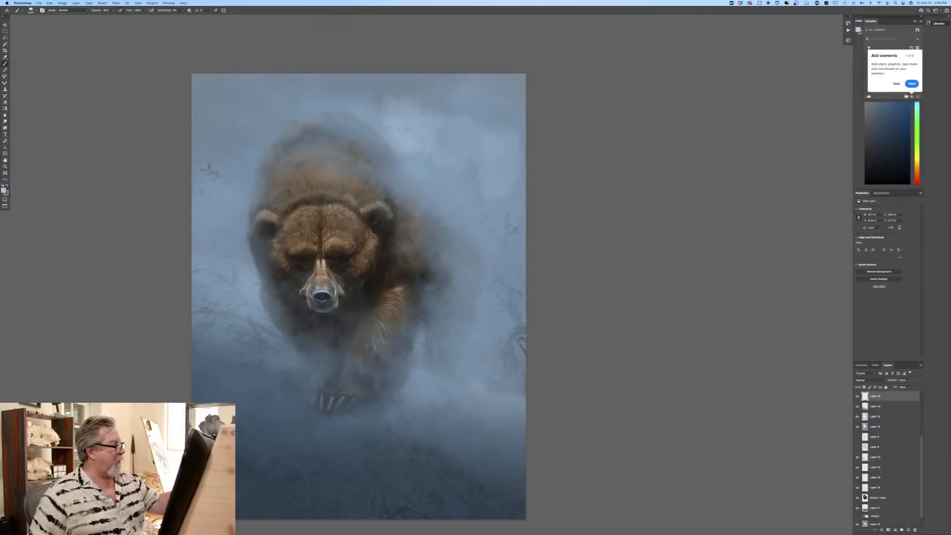
pyautogui.moveTo(401, 87); pyautogui.dragTo(418, 108)
pyautogui.moveTo(277, 114)
pyautogui.mouseDown()
pyautogui.moveTo(262, 126)
pyautogui.moveTo(241, 112)
pyautogui.moveTo(208, 142)
pyautogui.mouseUp()
pyautogui.moveTo(210, 101); pyautogui.dragTo(228, 90)
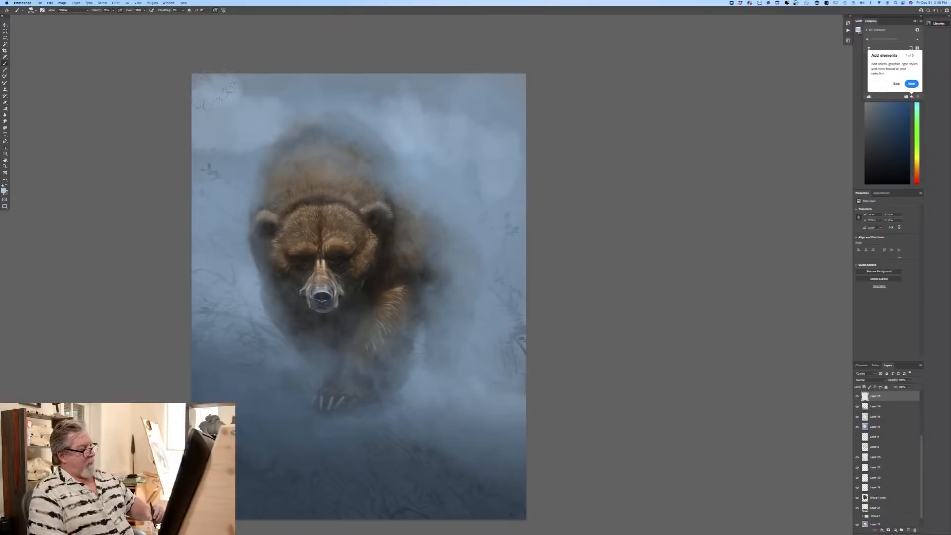
pyautogui.moveTo(887, 395); pyautogui.dragTo(915, 530)
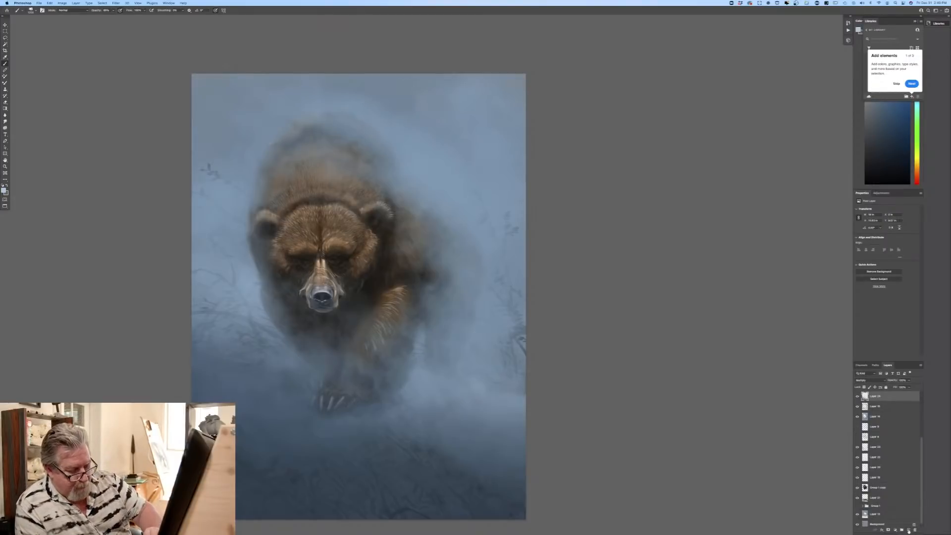
pyautogui.click(908, 529)
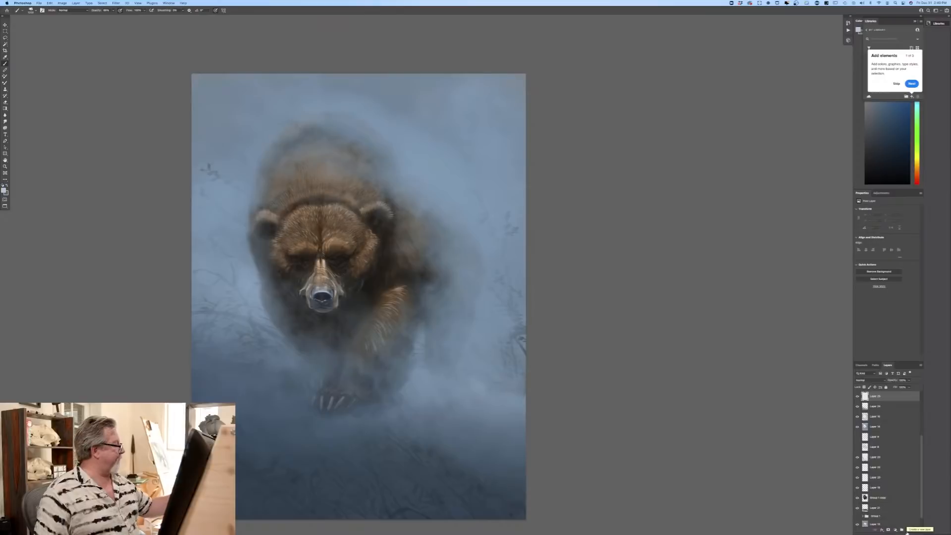
# Step: Sample a light grey-blue from the haze beside the bear as foreground colour, and select the flattened brush preset above the sampled brushes
pyautogui.click(4, 190)
pyautogui.click(217, 233)
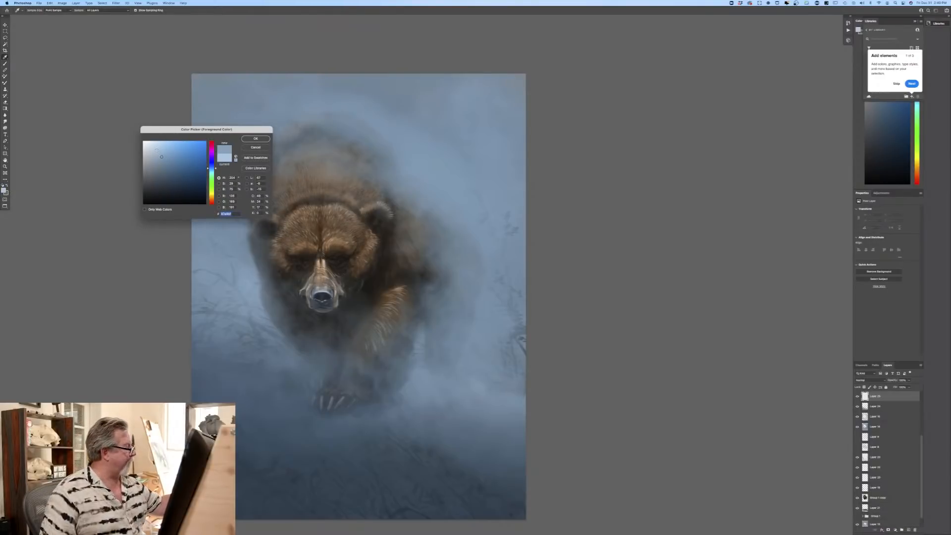
pyautogui.press('Return')
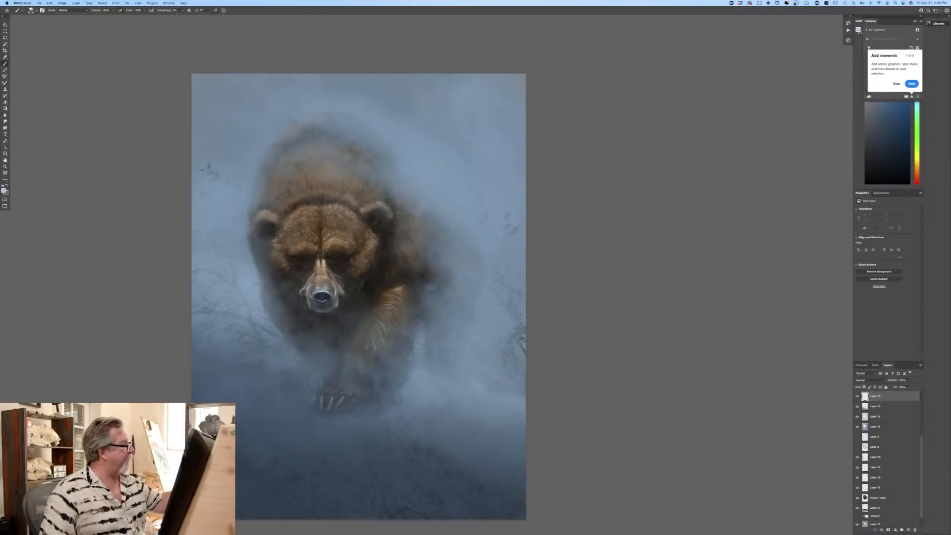
pyautogui.click(31, 11)
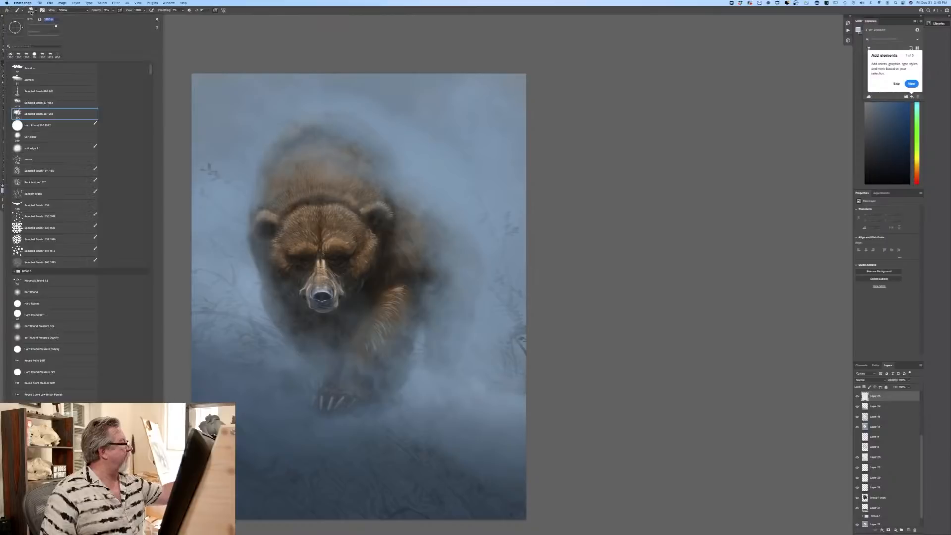
pyautogui.click(28, 80)
pyautogui.press('Return')
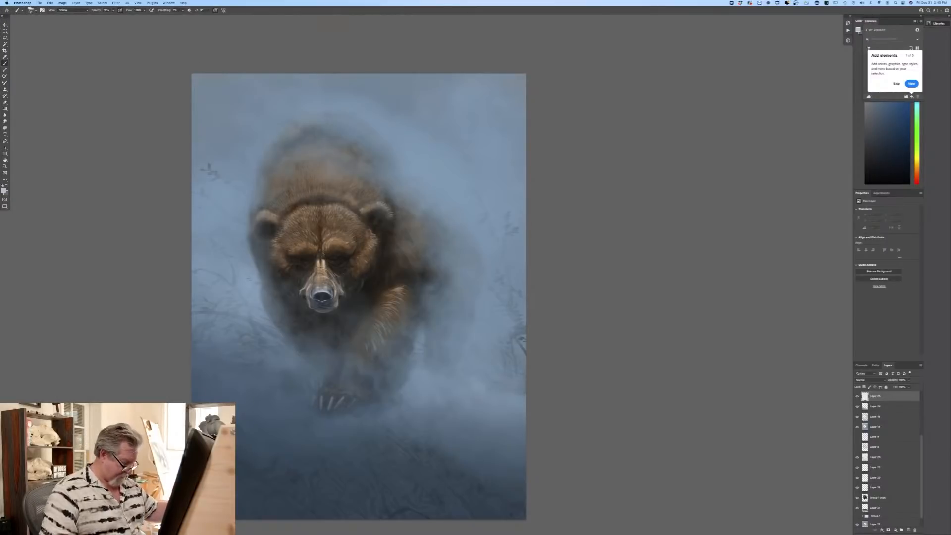
# Step: Enlarge the brush and paint pale patches of light between the faint branches on both sides of the bear
pyautogui.press(']')
pyautogui.press(']')
pyautogui.press(']')
pyautogui.press(']')
pyautogui.press(']')
pyautogui.press(']')
pyautogui.press(']')
pyautogui.moveTo(249, 276)
pyautogui.mouseDown()
pyautogui.moveTo(256, 281)
pyautogui.moveTo(240, 266)
pyautogui.moveTo(243, 251)
pyautogui.mouseUp()
pyautogui.press(']')
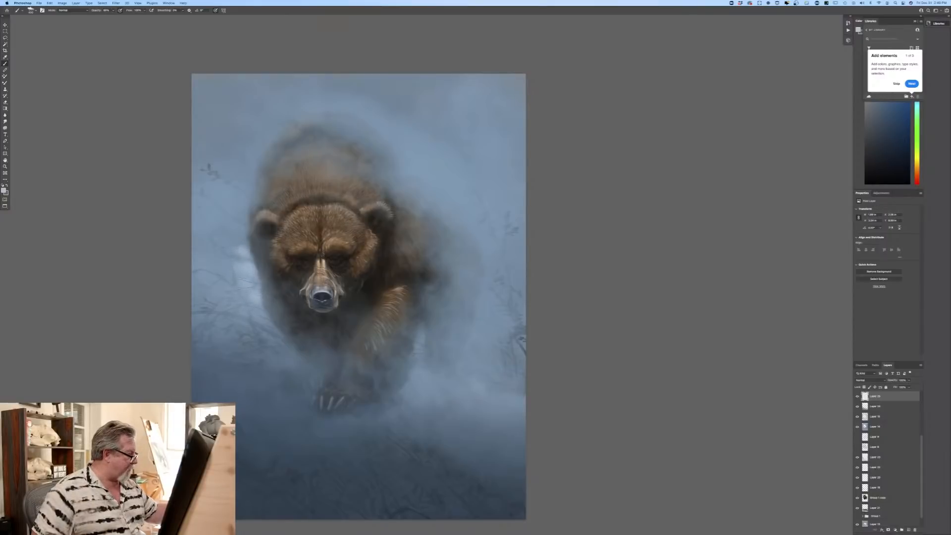
pyautogui.moveTo(233, 273)
pyautogui.mouseDown()
pyautogui.moveTo(215, 267)
pyautogui.moveTo(204, 280)
pyautogui.moveTo(202, 259)
pyautogui.mouseUp()
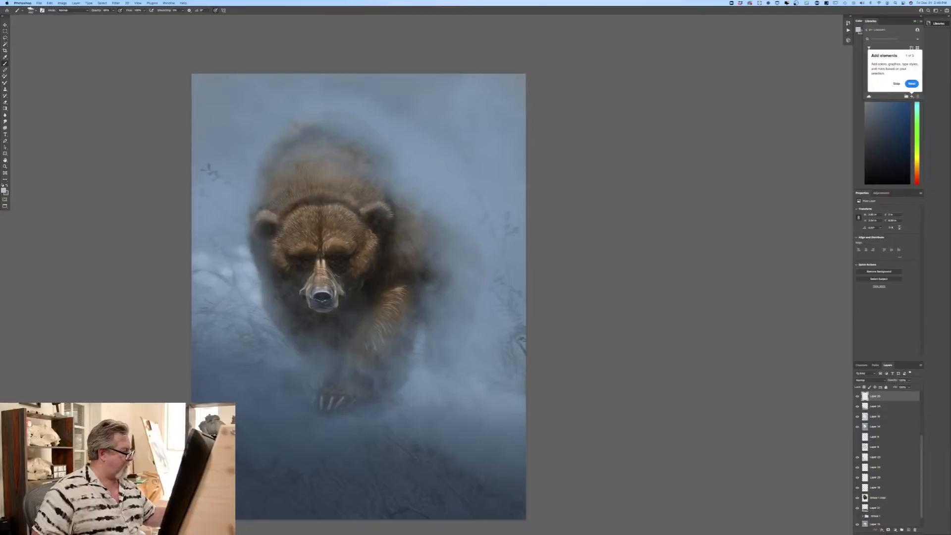
pyautogui.moveTo(255, 306); pyautogui.dragTo(247, 311)
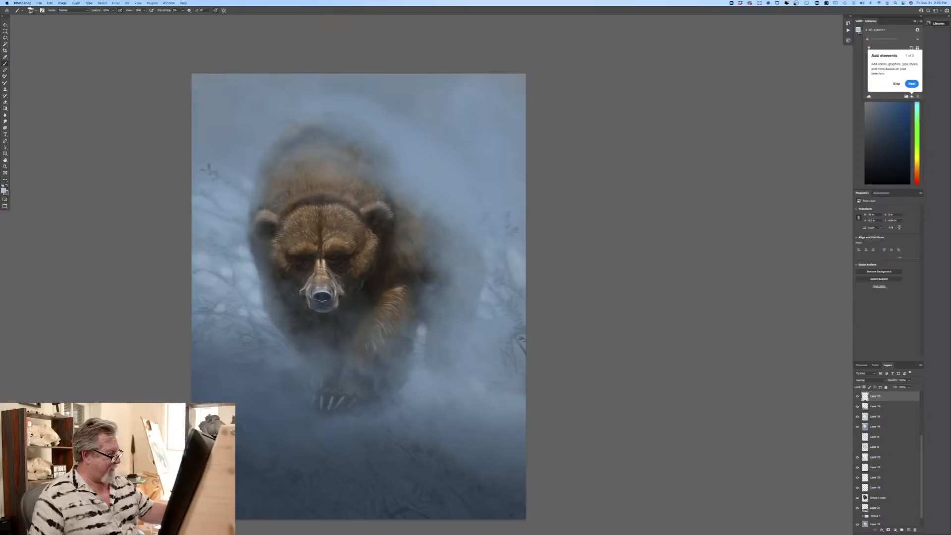
pyautogui.moveTo(480, 328); pyautogui.dragTo(488, 316)
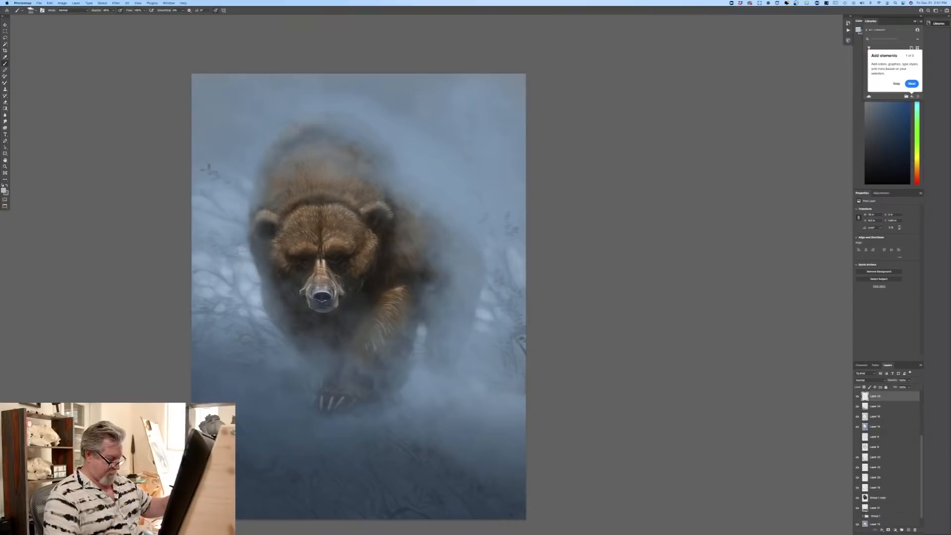
# Step: Enlarge the brush further and paint soft pale haze across the upper background above the bear
pyautogui.press(']')
pyautogui.press(']')
pyautogui.press(']')
pyautogui.press(']')
pyautogui.press(']')
pyautogui.press(']')
pyautogui.press(']')
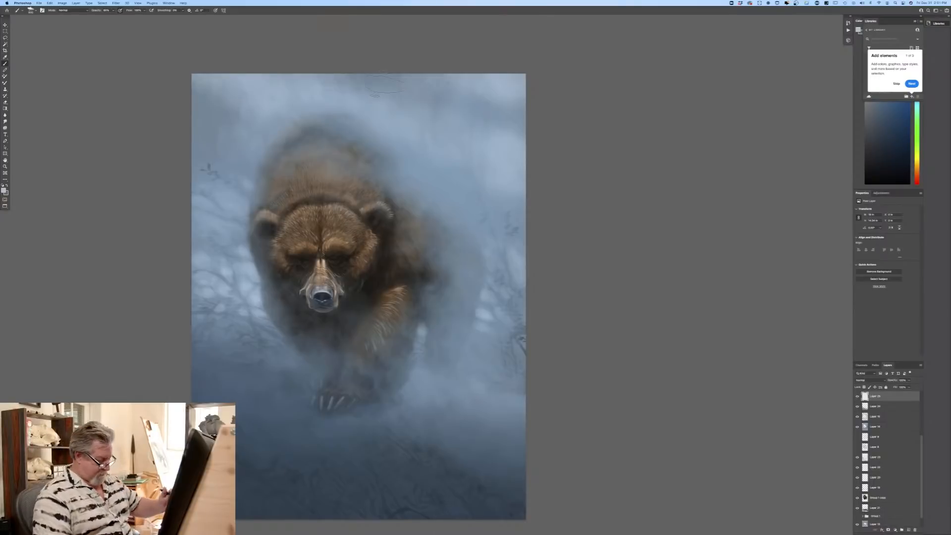
pyautogui.moveTo(274, 98)
pyautogui.mouseDown()
pyautogui.moveTo(230, 103)
pyautogui.moveTo(262, 92)
pyautogui.moveTo(311, 97)
pyautogui.moveTo(495, 178)
pyautogui.moveTo(515, 94)
pyautogui.mouseUp()
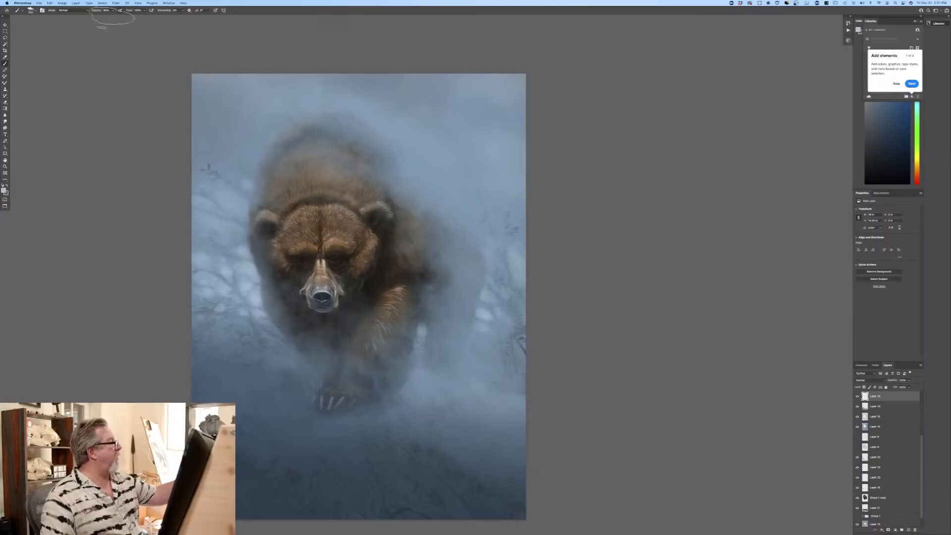
# Step: Lower the brush opacity and try the cloud-like sampled brush listed after Sampled Brush 47 on the dark ground
pyautogui.click(113, 10)
pyautogui.moveTo(114, 17); pyautogui.dragTo(110, 16)
pyautogui.click(31, 10)
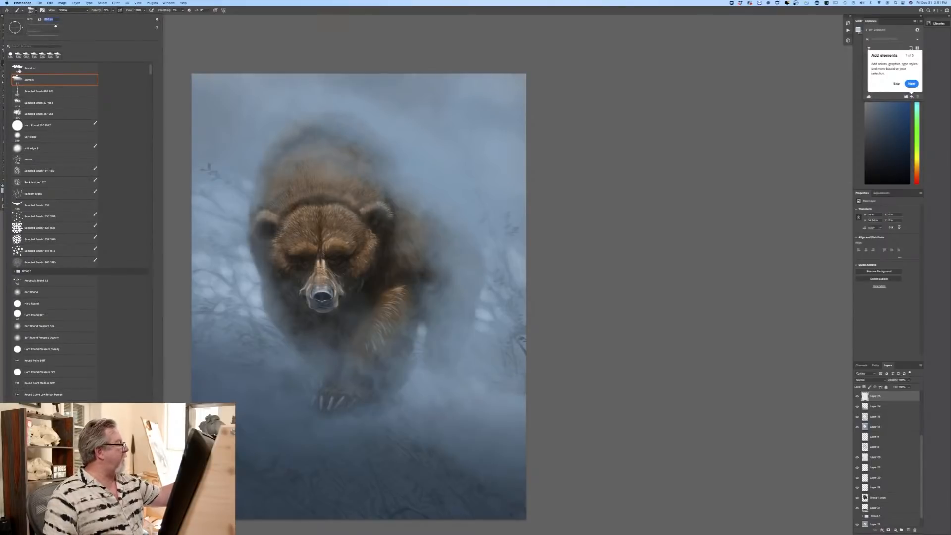
pyautogui.click(50, 113)
pyautogui.click(176, 230)
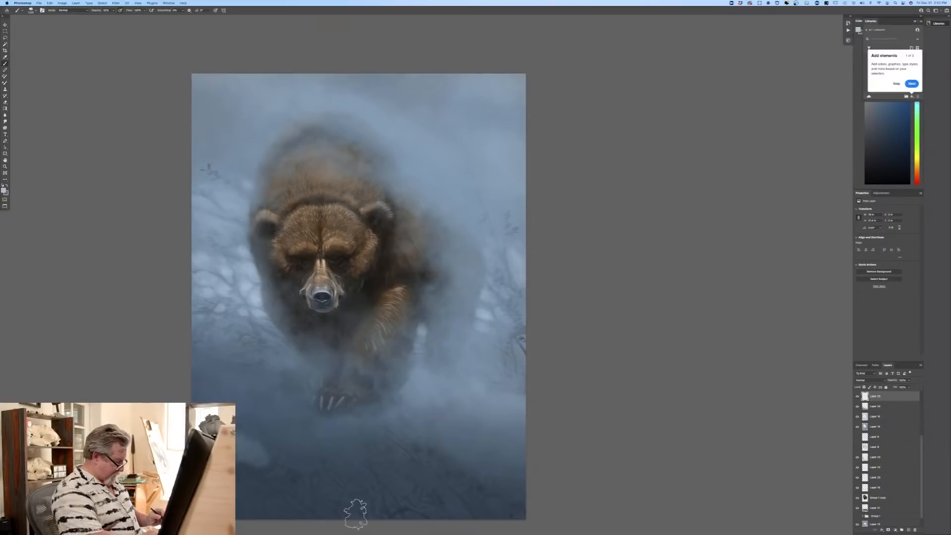
# Step: Switch to the Sampled Brush 47 preset and test a short haze stroke on the dark ground in front of the bear
pyautogui.click(30, 10)
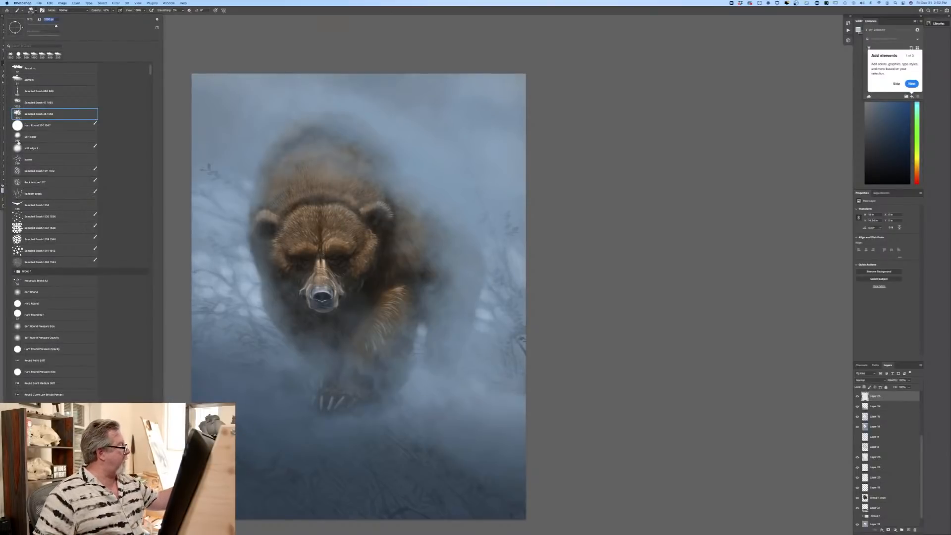
pyautogui.click(31, 105)
pyautogui.click(31, 104)
pyautogui.moveTo(229, 447); pyautogui.dragTo(255, 457)
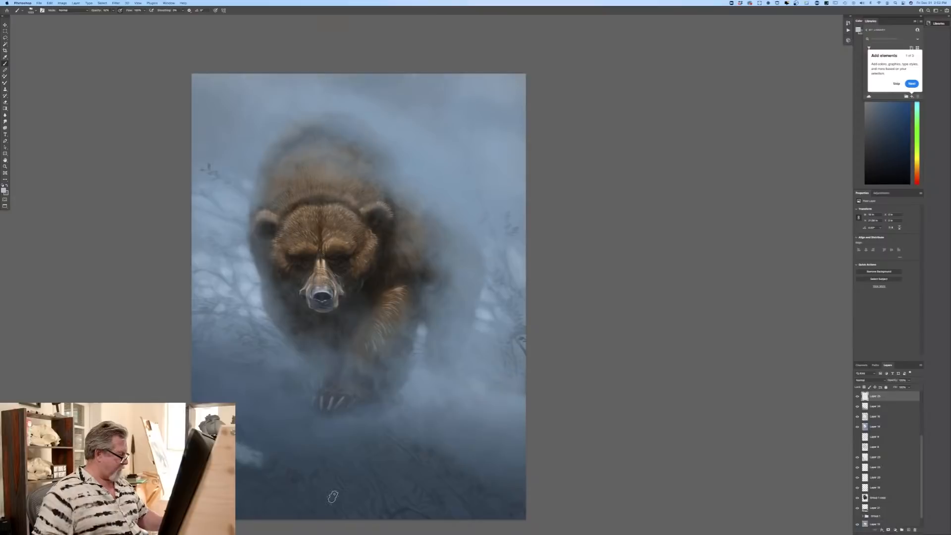
# Step: Lower the brush opacity further, and undo a trial haze stroke painted across the ground beside the front paw
pyautogui.moveTo(121, 378); pyautogui.dragTo(110, 263)
pyautogui.click(113, 11)
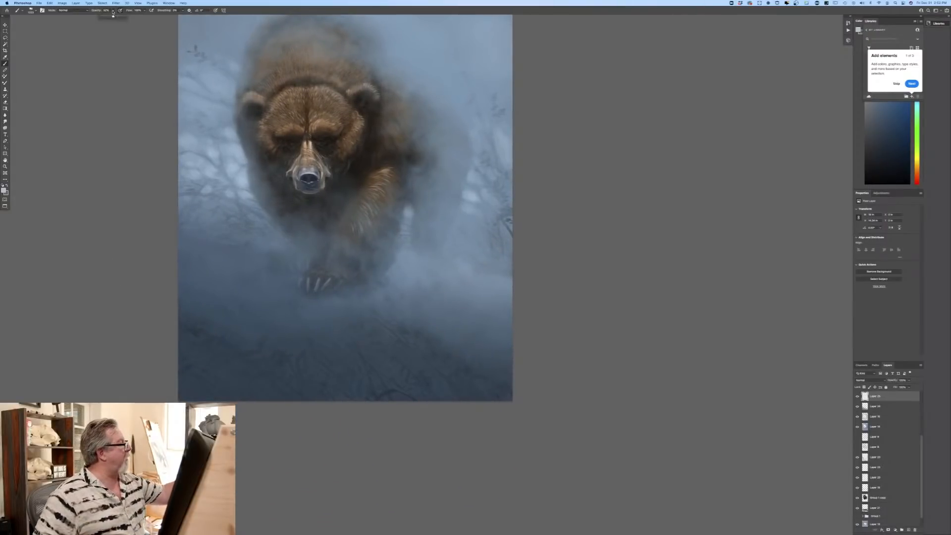
pyautogui.moveTo(108, 16); pyautogui.dragTo(106, 17)
pyautogui.moveTo(182, 259); pyautogui.dragTo(308, 335)
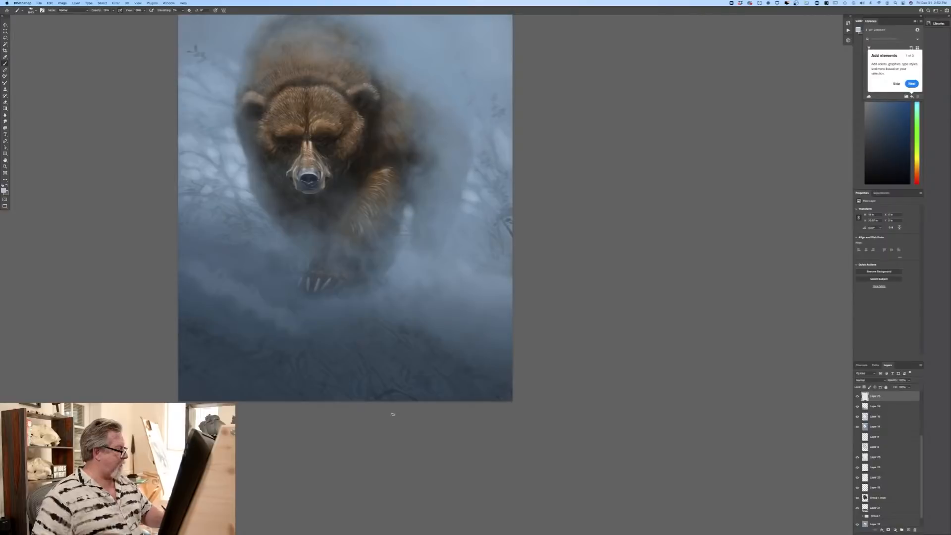
pyautogui.press('super+z')
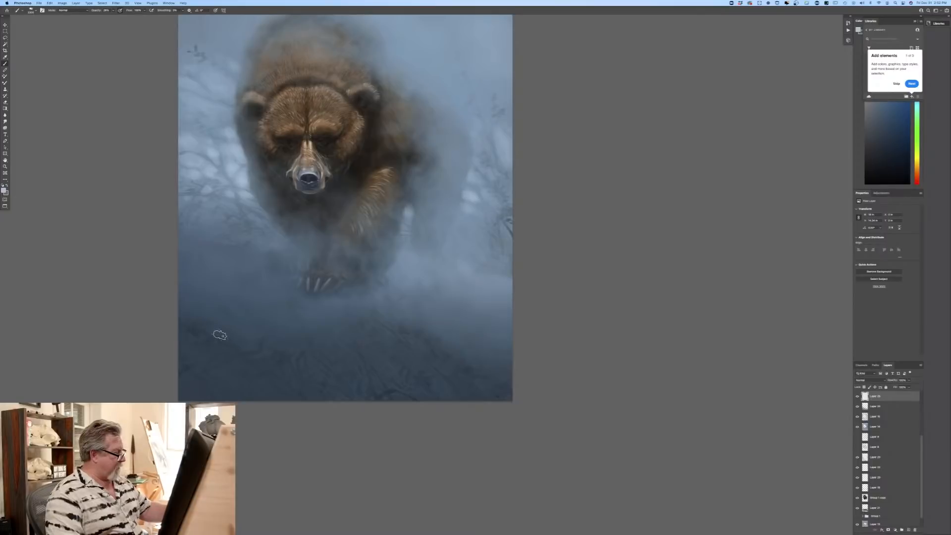
# Step: Enlarge the brush and build up layered mist over the dark ground, the front paw and the bear's body
pyautogui.moveTo(189, 294); pyautogui.dragTo(361, 370)
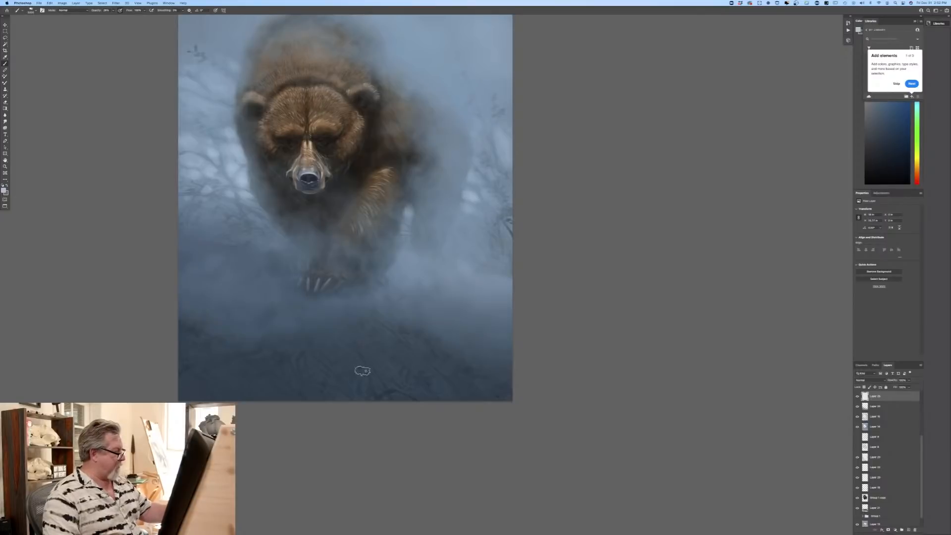
pyautogui.press(']')
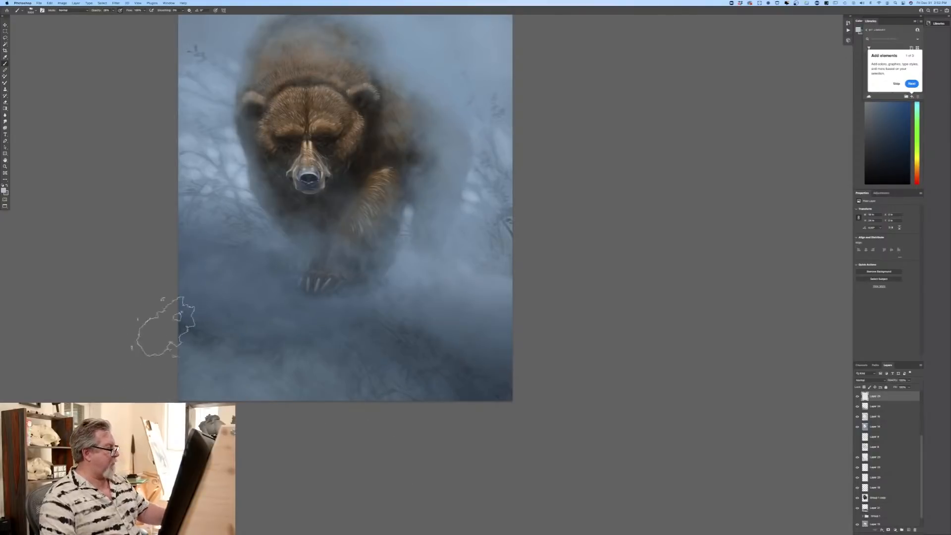
pyautogui.moveTo(444, 358)
pyautogui.mouseDown()
pyautogui.moveTo(490, 381)
pyautogui.moveTo(495, 362)
pyautogui.moveTo(532, 365)
pyautogui.moveTo(506, 262)
pyautogui.mouseUp()
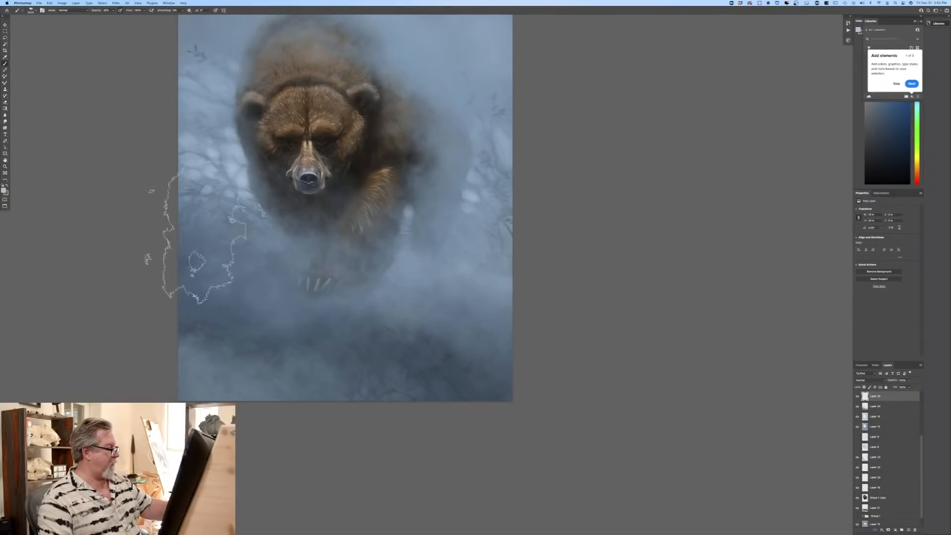
pyautogui.moveTo(148, 201)
pyautogui.mouseDown()
pyautogui.moveTo(359, 276)
pyautogui.moveTo(520, 379)
pyautogui.mouseUp()
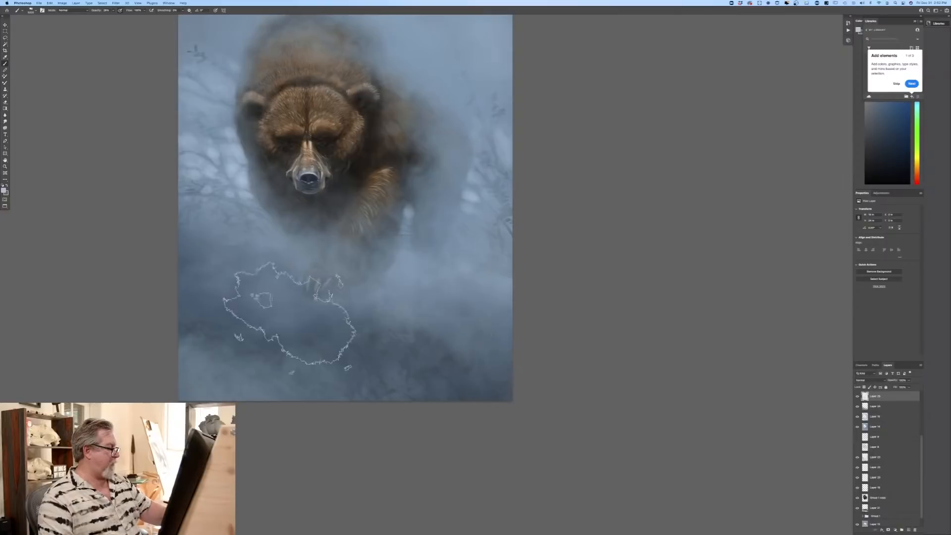
pyautogui.moveTo(152, 247); pyautogui.dragTo(317, 215)
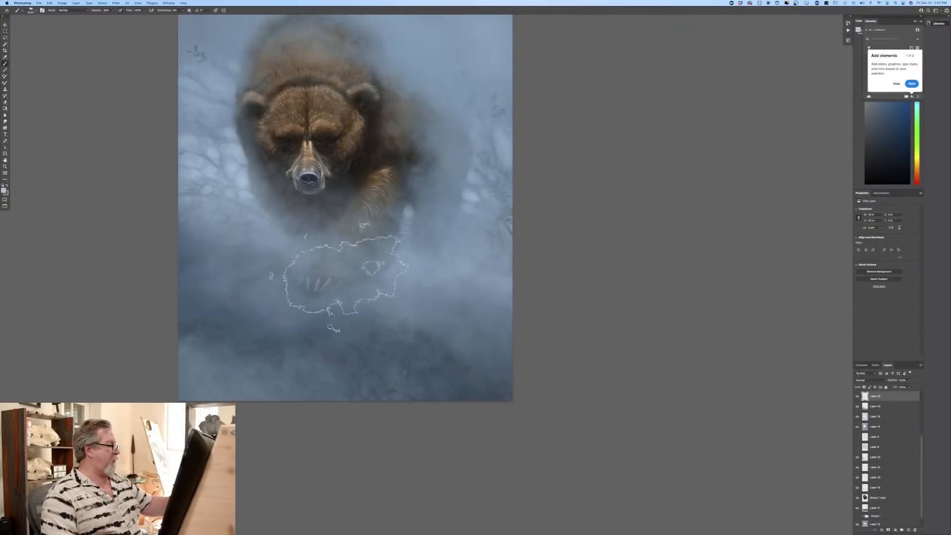
pyautogui.moveTo(89, 277); pyautogui.dragTo(72, 363)
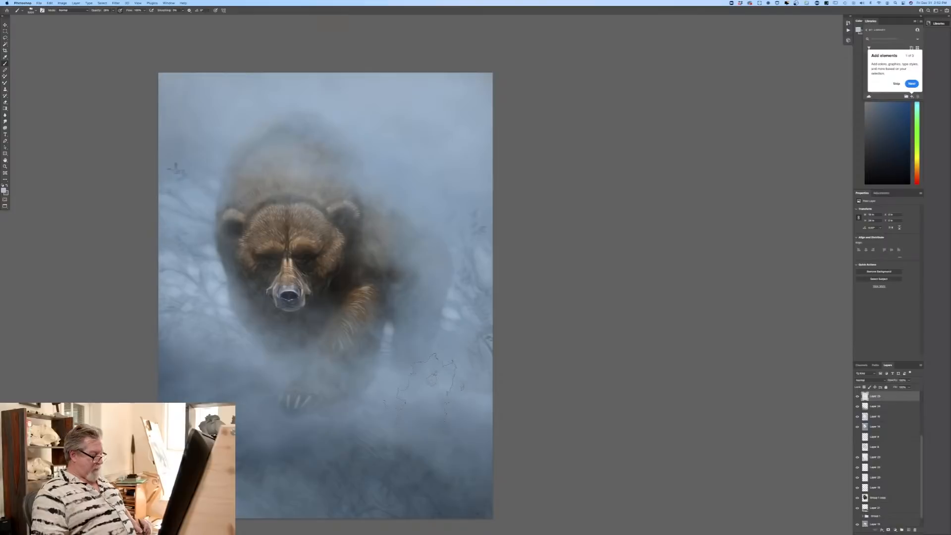
# Step: Lower the opacity of the topmost mist layer to thin the haze over the bear and ground
pyautogui.press('super+minus')
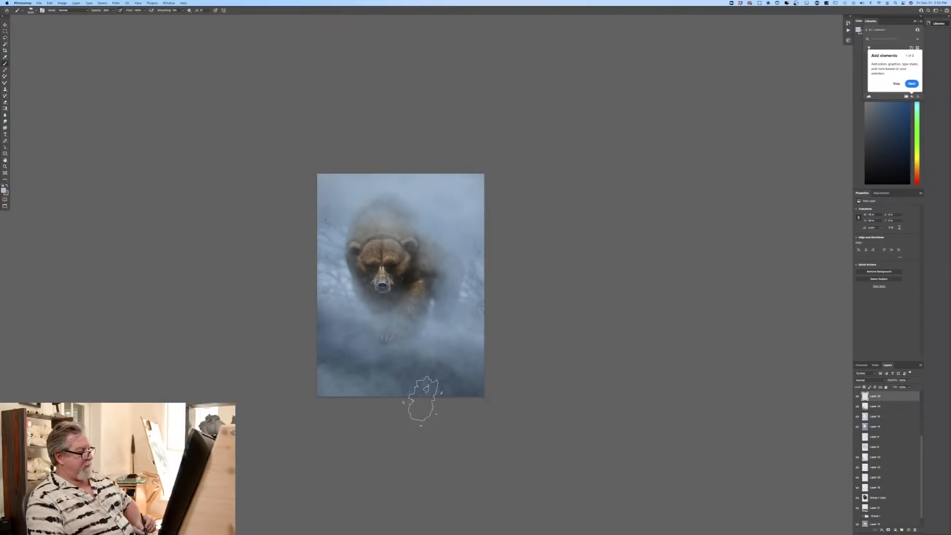
pyautogui.click(908, 380)
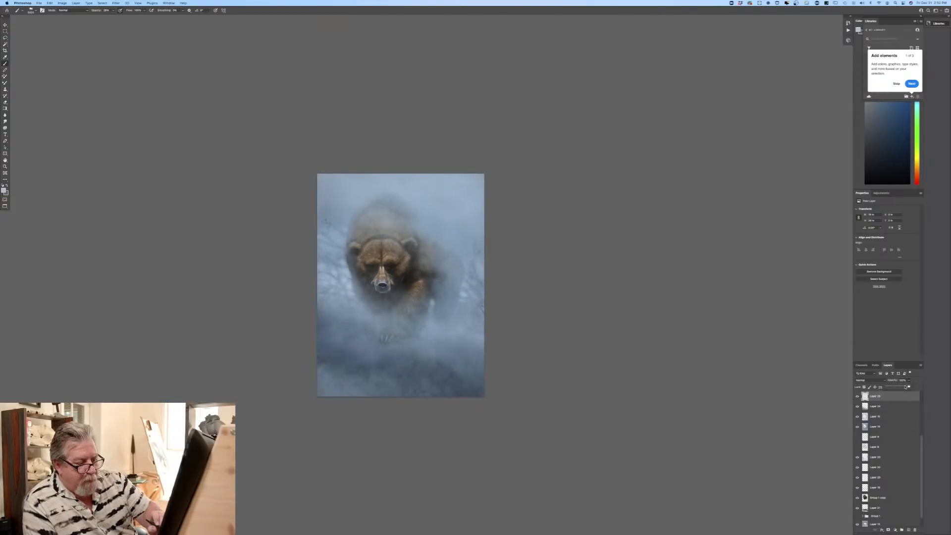
pyautogui.moveTo(909, 386); pyautogui.dragTo(900, 389)
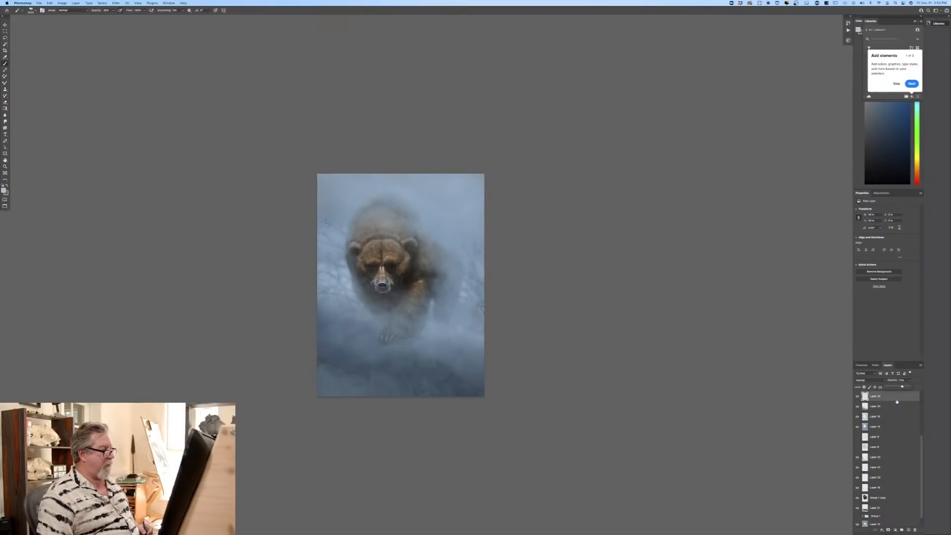
pyautogui.press('super+plus')
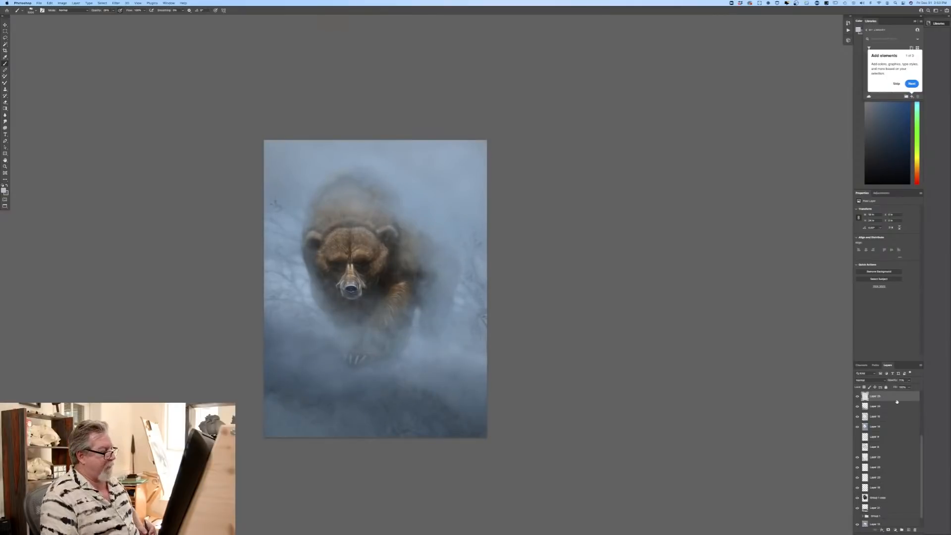
# Step: Reduce the opacity of the blue haze layer veiling the branches and hindquarters, comparing the painting with that layer hidden and shown
pyautogui.click(857, 427)
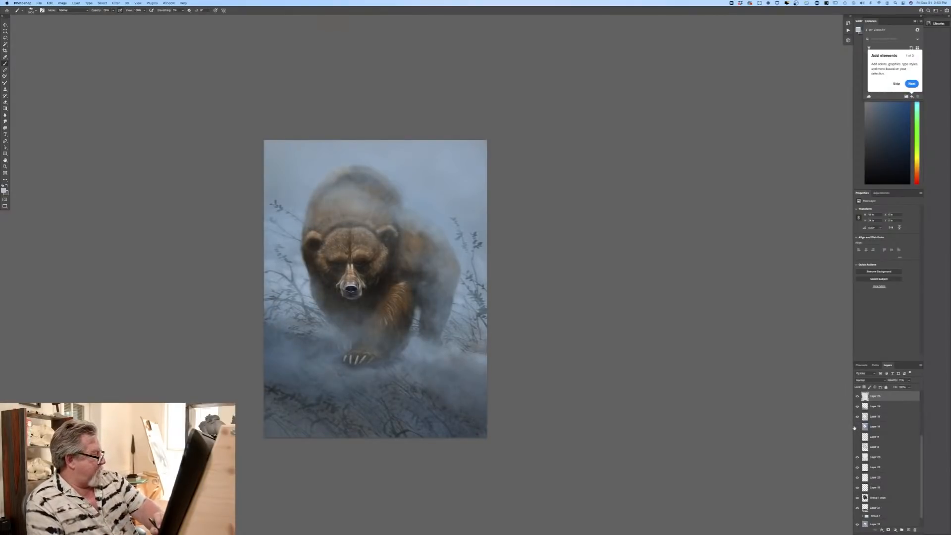
pyautogui.click(857, 427)
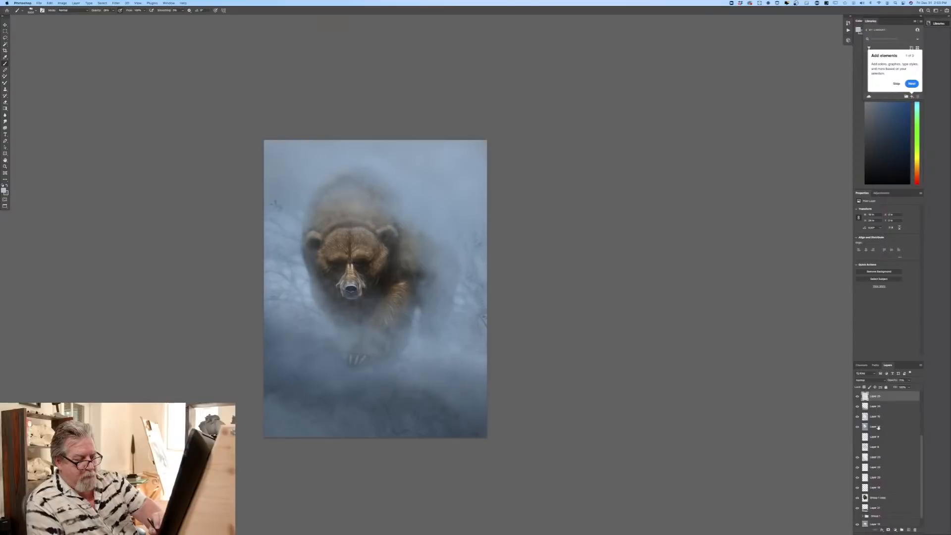
pyautogui.click(876, 427)
pyautogui.moveTo(904, 387); pyautogui.dragTo(903, 386)
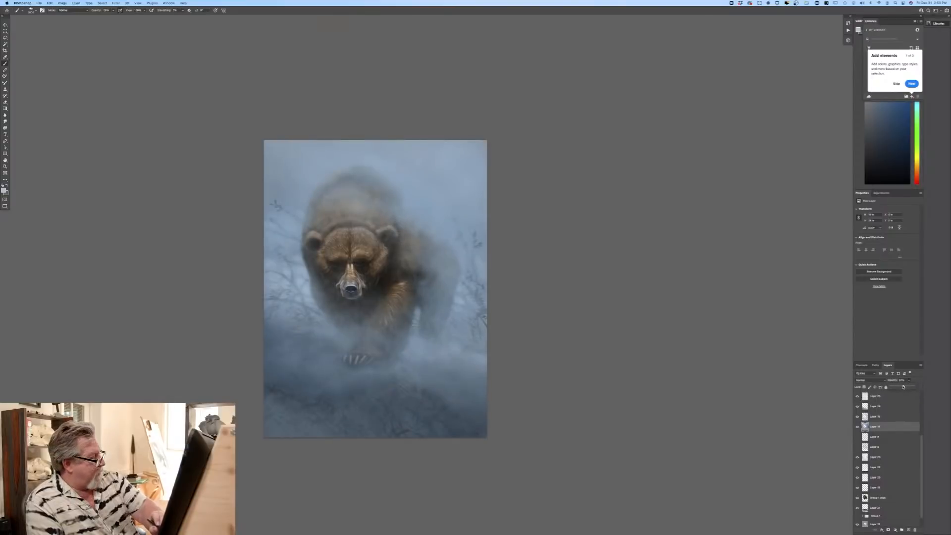
pyautogui.click(857, 427)
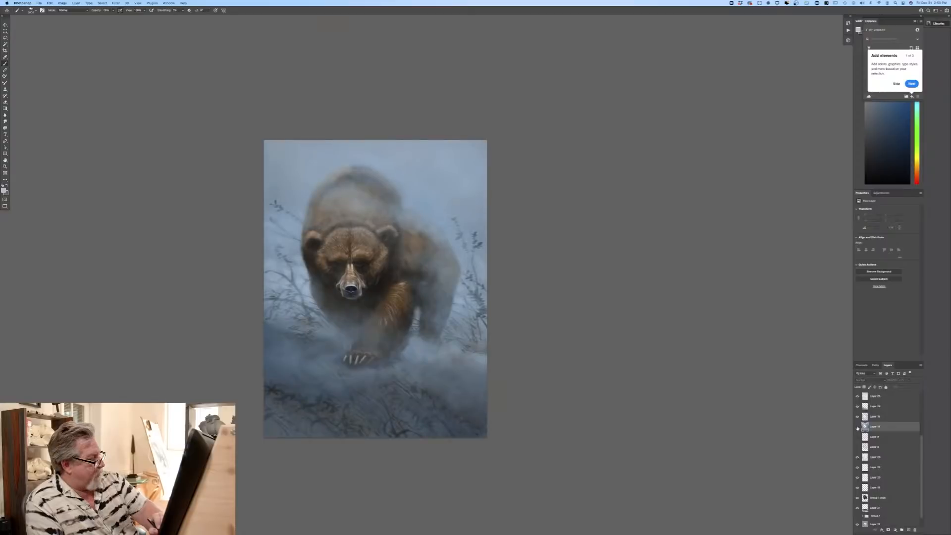
pyautogui.click(857, 427)
# Step: Select the haze layer directly above and set the Eraser to the cloud-like sampled brush listed after Sampled Brush 47
pyautogui.click(857, 416)
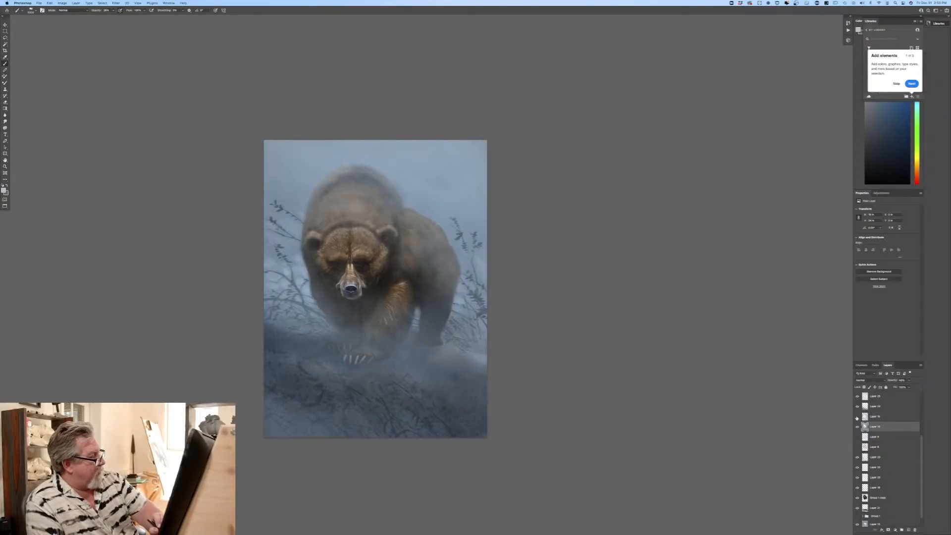
pyautogui.click(857, 416)
pyautogui.click(873, 416)
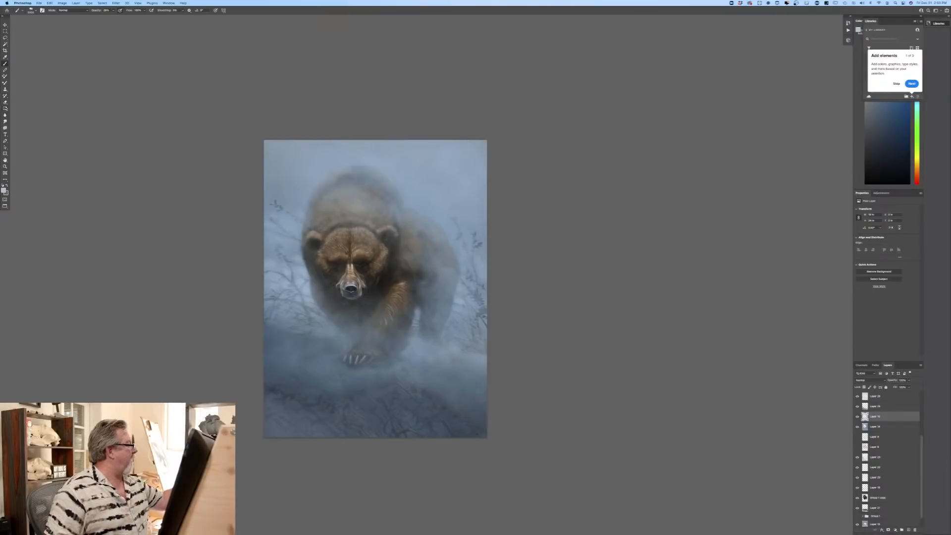
pyautogui.press('e')
pyautogui.click(30, 11)
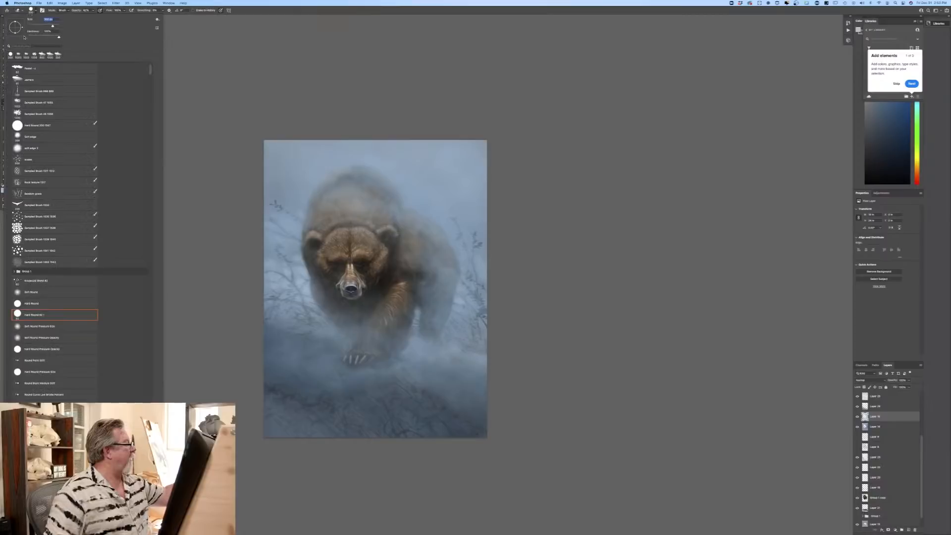
pyautogui.click(18, 116)
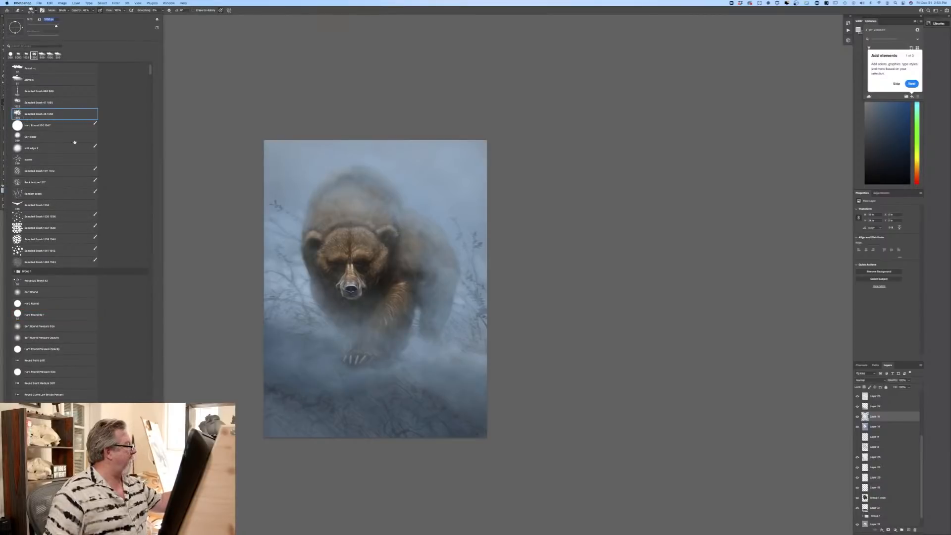
pyautogui.click(194, 187)
# Step: Enlarge the Eraser and clear some of the haze from the bear's back and hindquarters
pyautogui.press(']')
pyautogui.press(']')
pyautogui.press(']')
pyautogui.press(']')
pyautogui.press(']')
pyautogui.press(']')
pyautogui.press(']')
pyautogui.press(']')
pyautogui.press(']')
pyautogui.press(']')
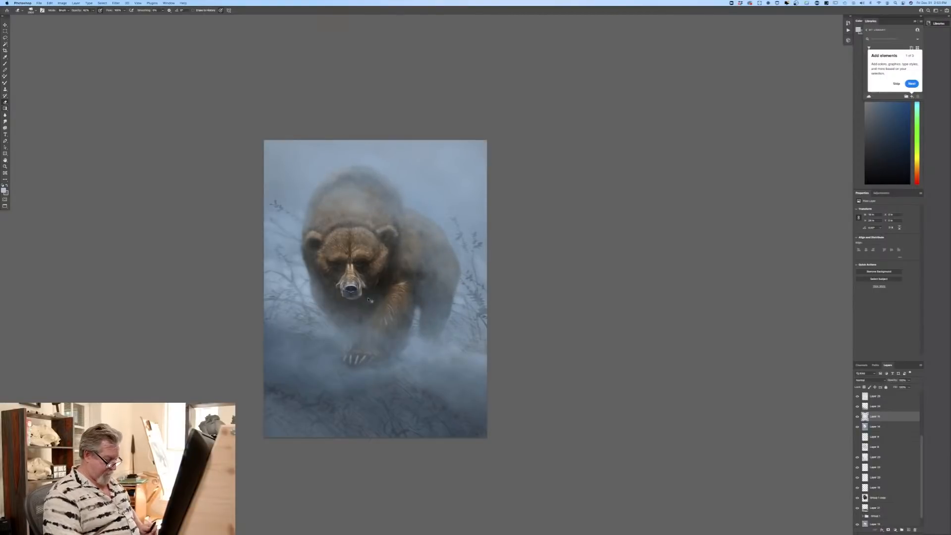
pyautogui.press('super+plus')
pyautogui.press('super+plus')
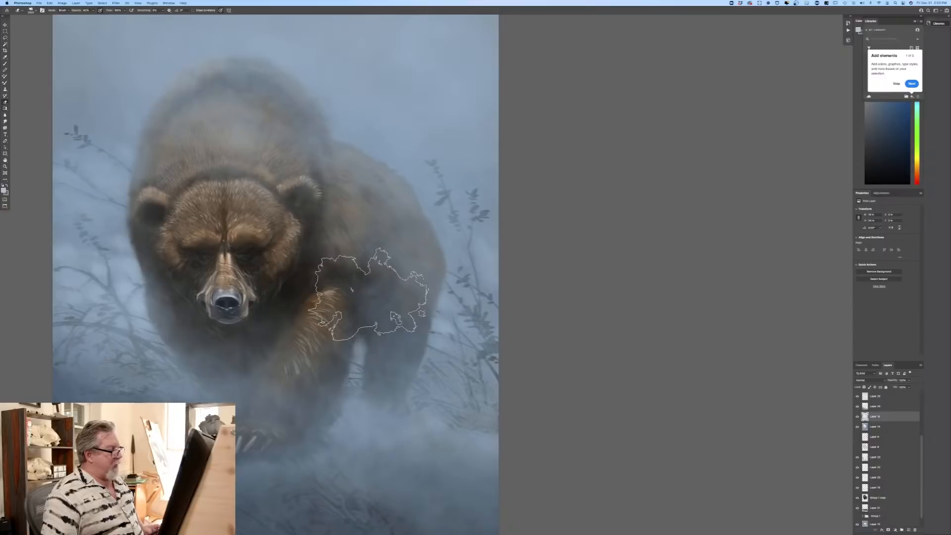
# Step: Return to the topmost mist layer and brush soft haze over the bear's hindquarters and the branches behind it, reducing the brush size
pyautogui.click(872, 397)
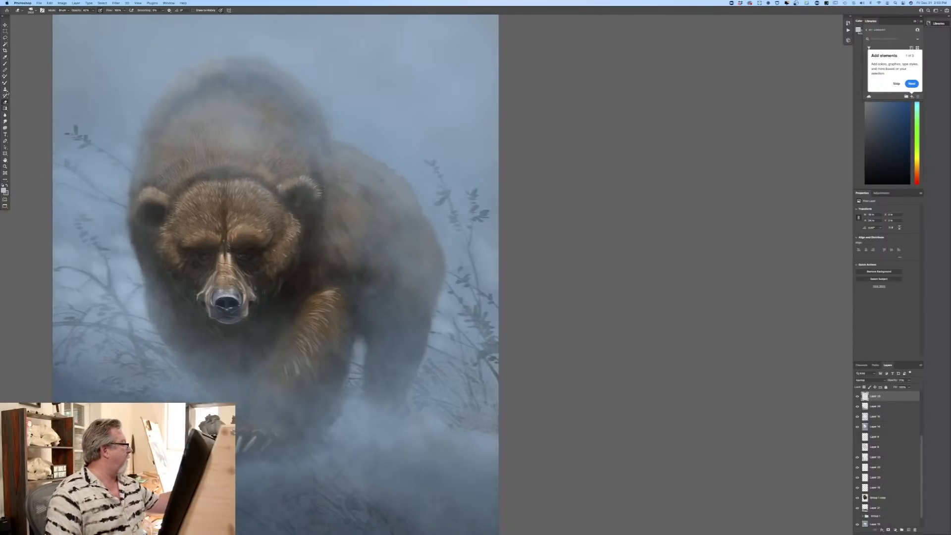
pyautogui.press('b')
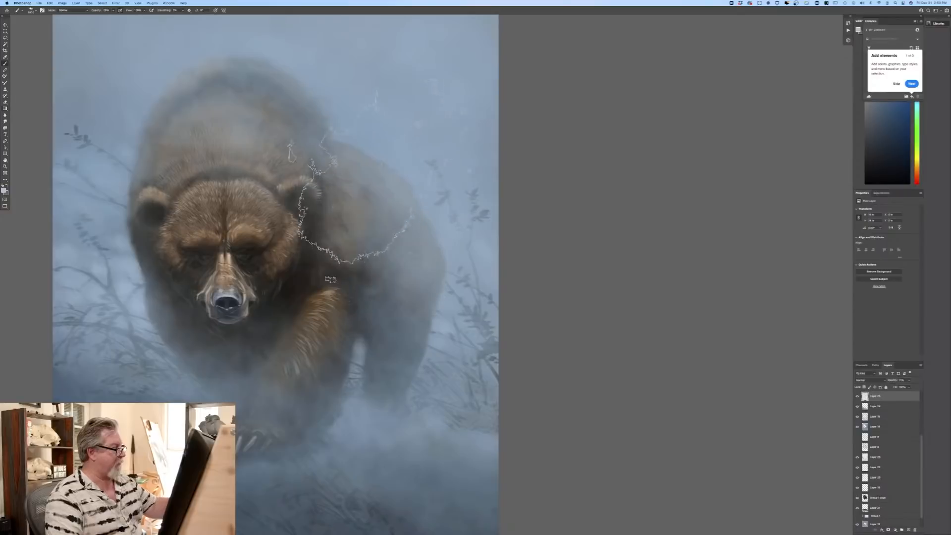
pyautogui.press('[')
pyautogui.press('[')
pyautogui.press('[')
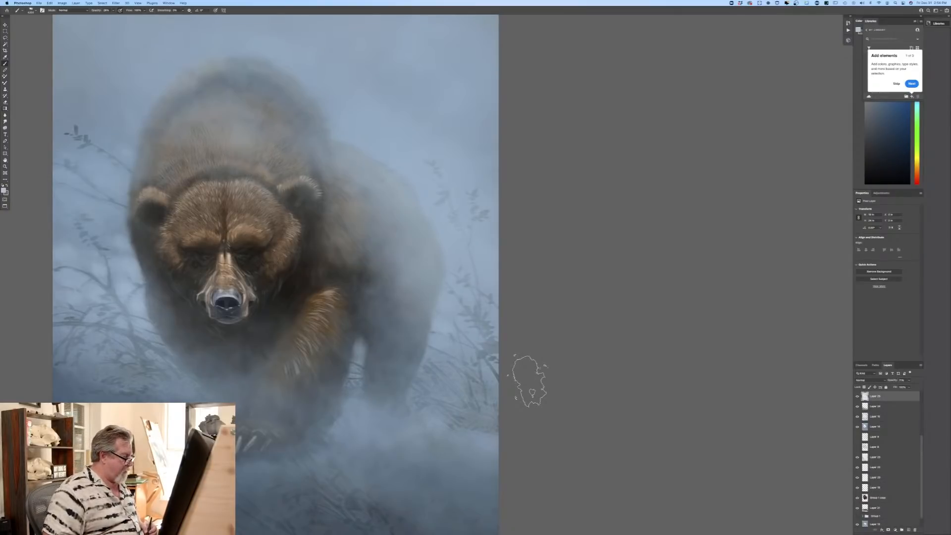
# Step: Brush light mist over the ground by the front paw and over the twigs beside the bear's shoulder
pyautogui.moveTo(247, 438)
pyautogui.mouseDown()
pyautogui.moveTo(263, 471)
pyautogui.moveTo(201, 448)
pyautogui.moveTo(348, 523)
pyautogui.mouseUp()
pyautogui.press('super+minus')
pyautogui.press('super+minus')
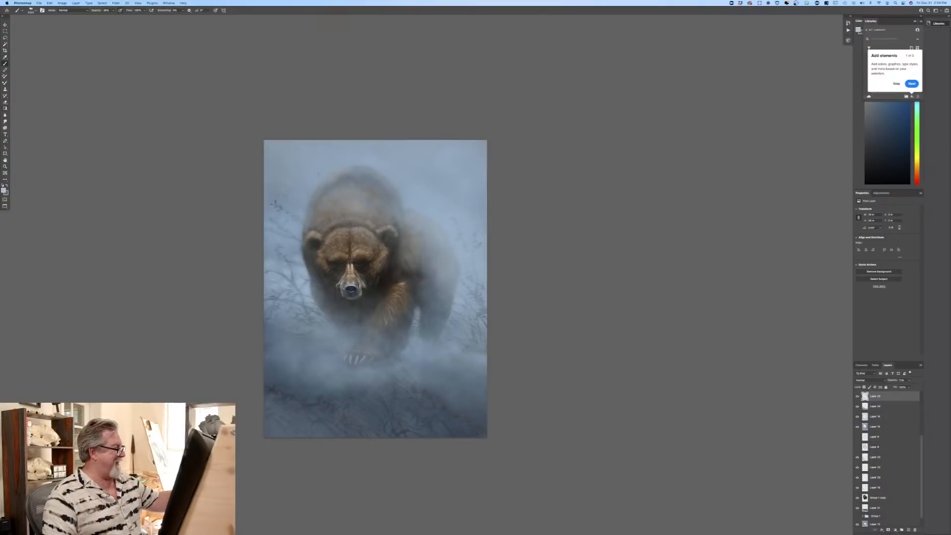
pyautogui.moveTo(281, 200)
pyautogui.mouseDown()
pyautogui.moveTo(293, 180)
pyautogui.moveTo(285, 201)
pyautogui.mouseUp()
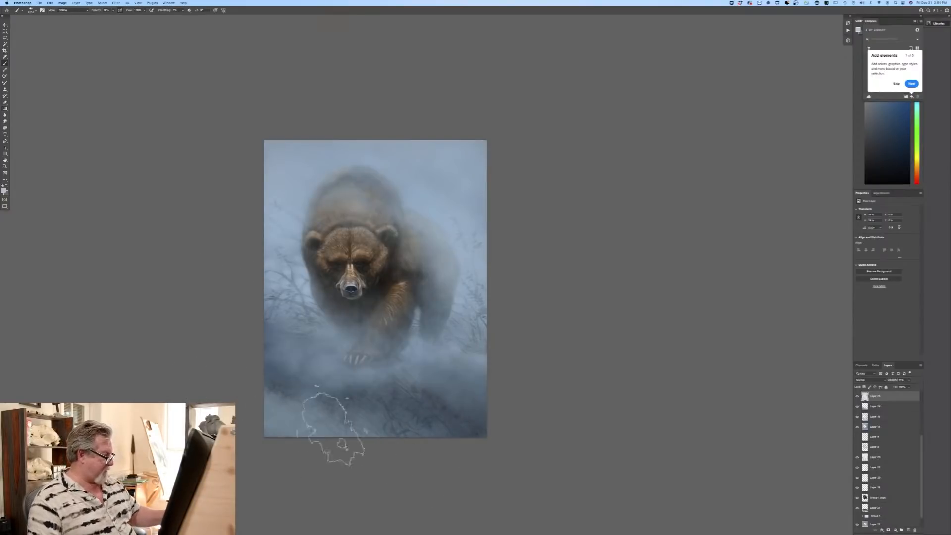
# Step: Add a new layer and paint broad bands of pale mist across the dark ground below the front paw
pyautogui.click(908, 529)
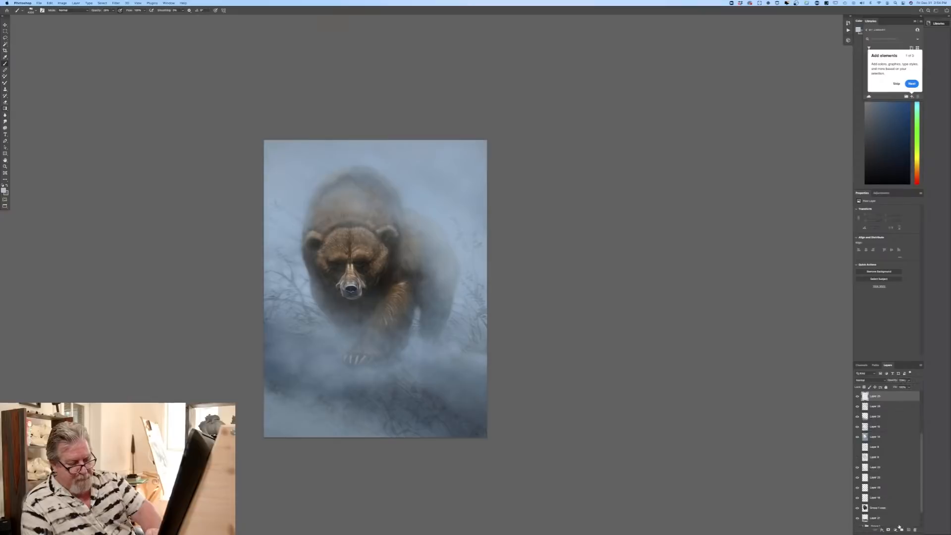
pyautogui.moveTo(248, 408); pyautogui.dragTo(486, 421)
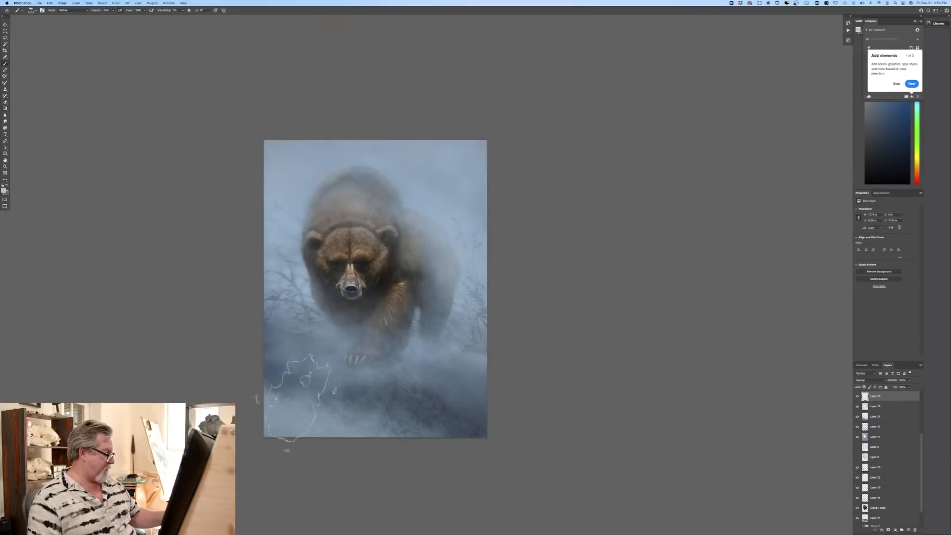
pyautogui.moveTo(296, 402); pyautogui.dragTo(467, 475)
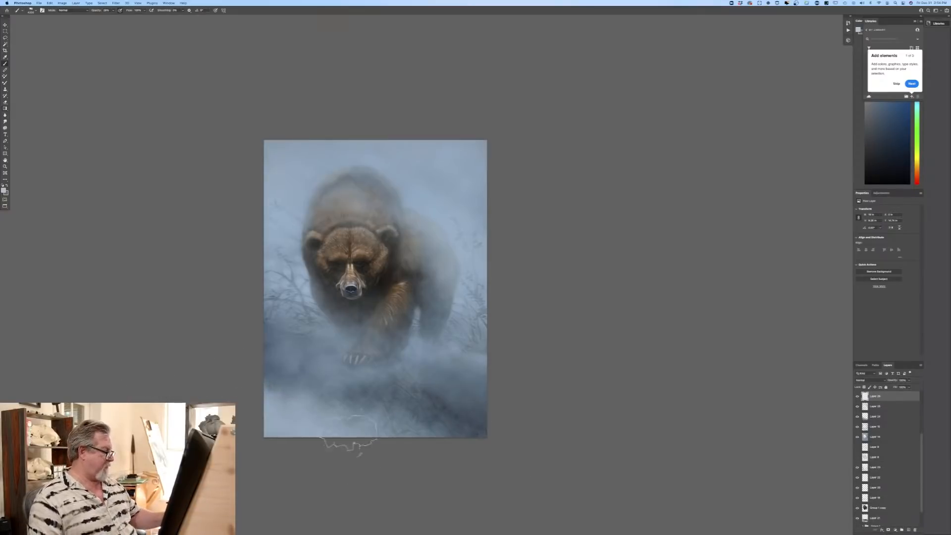
pyautogui.moveTo(240, 366); pyautogui.dragTo(446, 406)
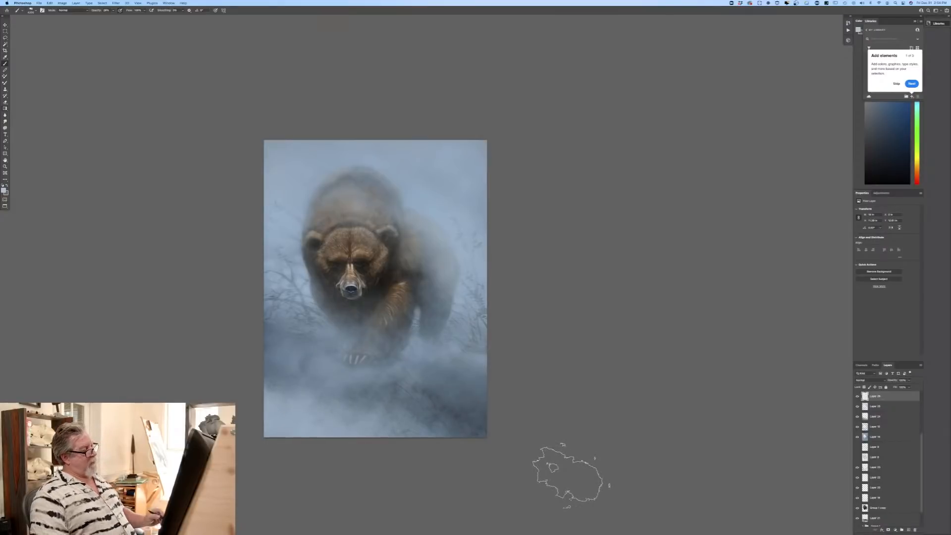
pyautogui.moveTo(230, 345); pyautogui.dragTo(544, 461)
pyautogui.moveTo(164, 326); pyautogui.dragTo(490, 385)
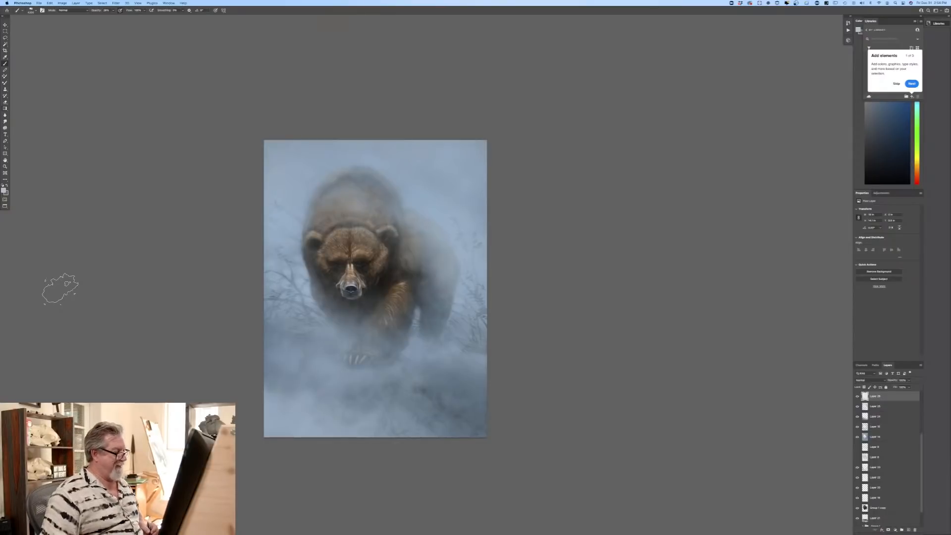
# Step: Select the Group 1 copy bear layer and soften the outline of the bear's hindquarters with an enlarged Smudge tool
pyautogui.press('super+equal')
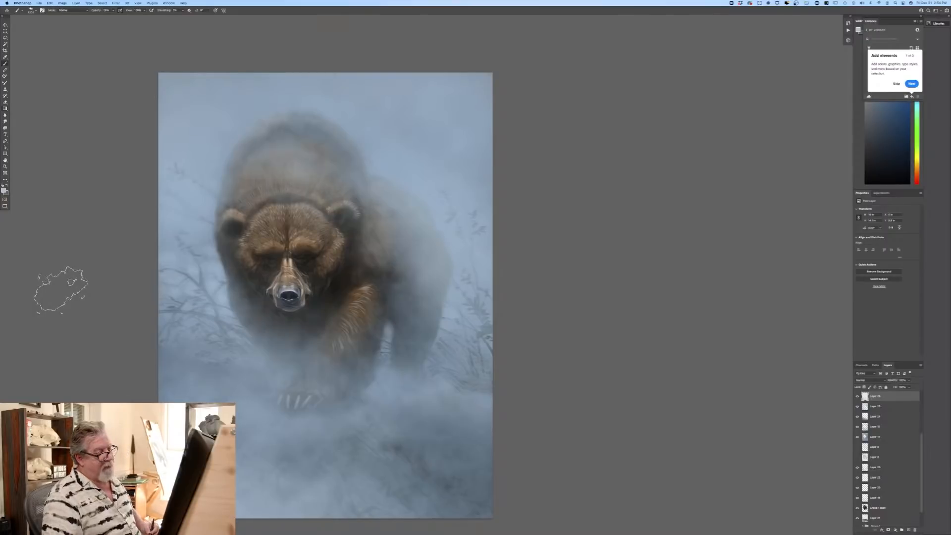
pyautogui.click(6, 123)
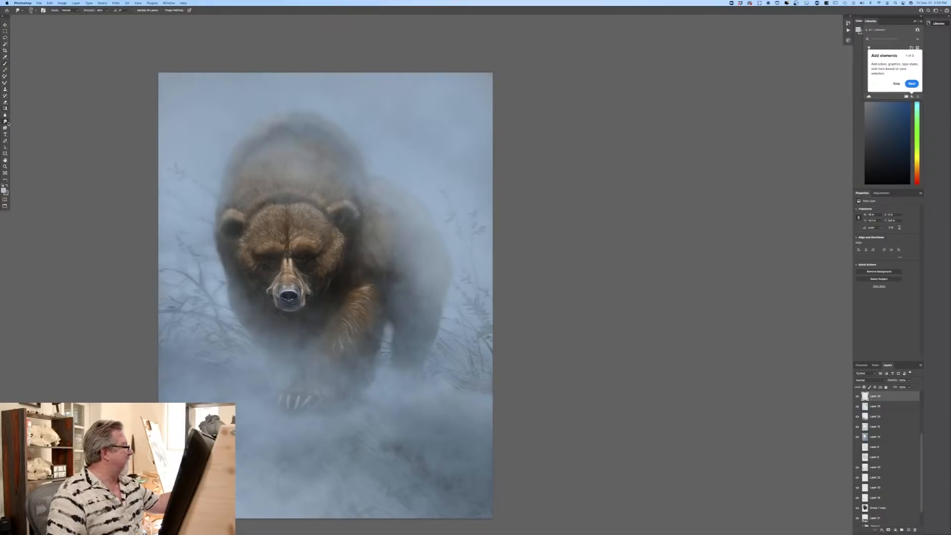
pyautogui.click(878, 507)
pyautogui.press(']')
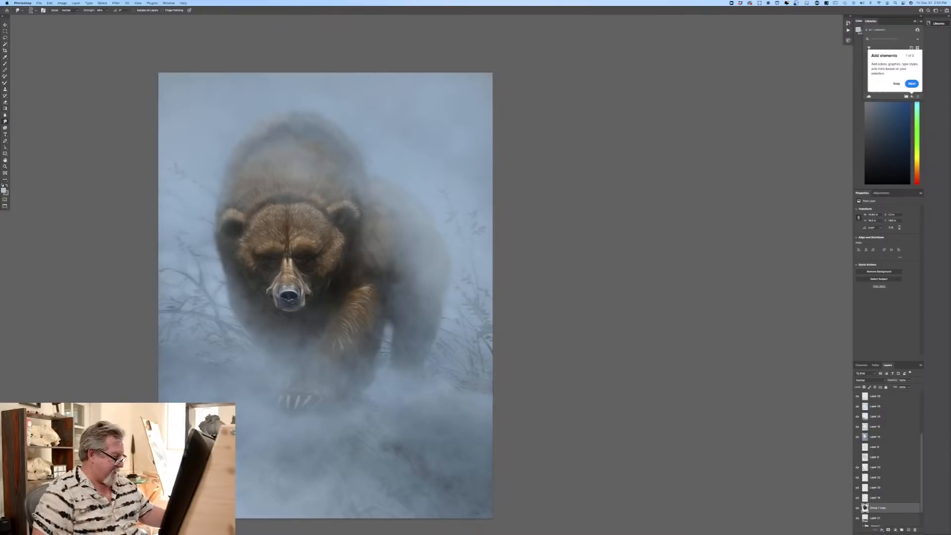
# Step: Compare the painting with each of the two haze layers over the branches and body hidden and shown
pyautogui.click(857, 437)
pyautogui.click(857, 437)
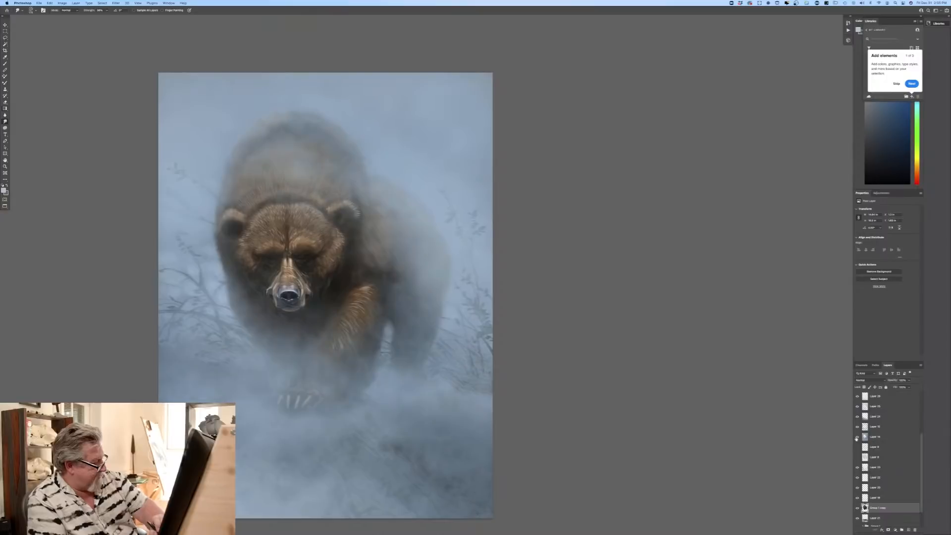
pyautogui.click(857, 427)
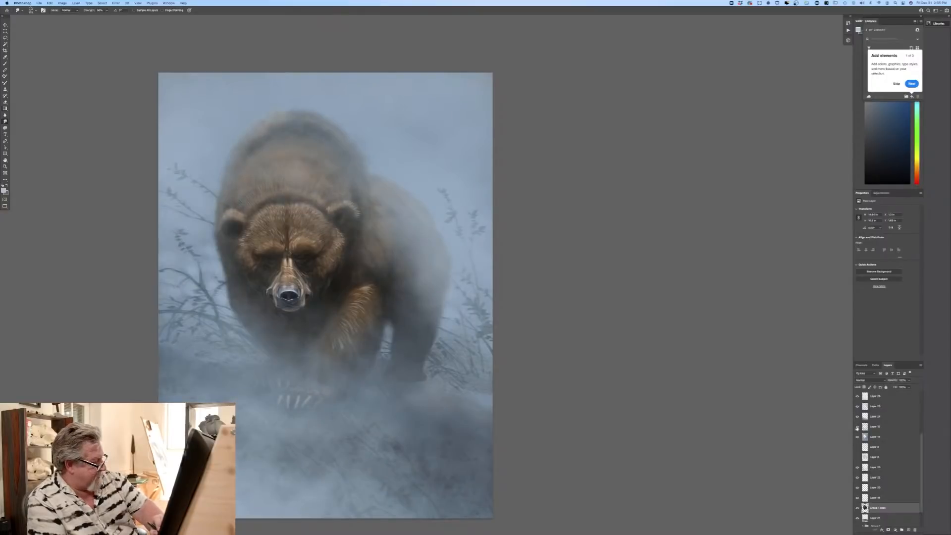
pyautogui.click(856, 427)
# Step: Select the upper of the two haze layers and sample a dark tone from the bear's chest as the foreground colour
pyautogui.click(874, 427)
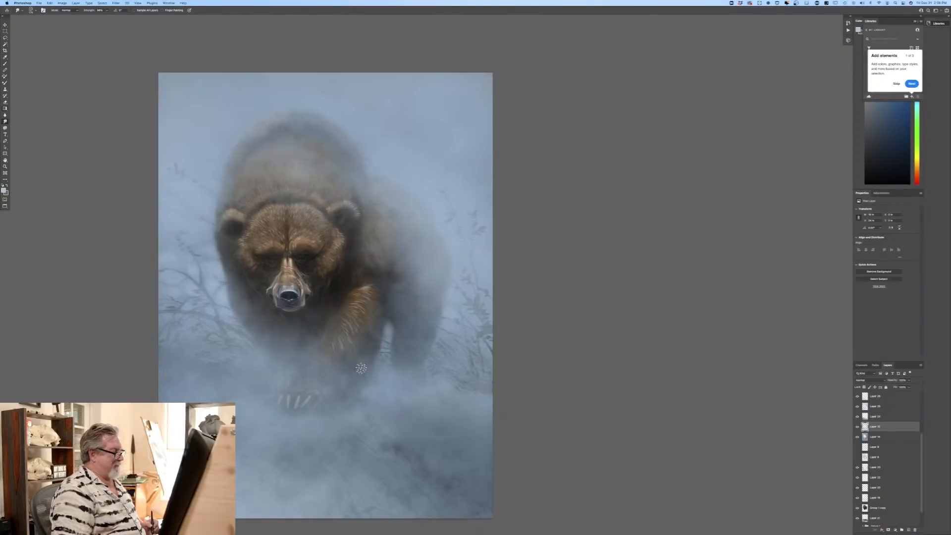
pyautogui.moveTo(278, 499)
pyautogui.mouseDown()
pyautogui.moveTo(445, 410)
pyautogui.moveTo(448, 398)
pyautogui.mouseUp()
pyautogui.click(4, 190)
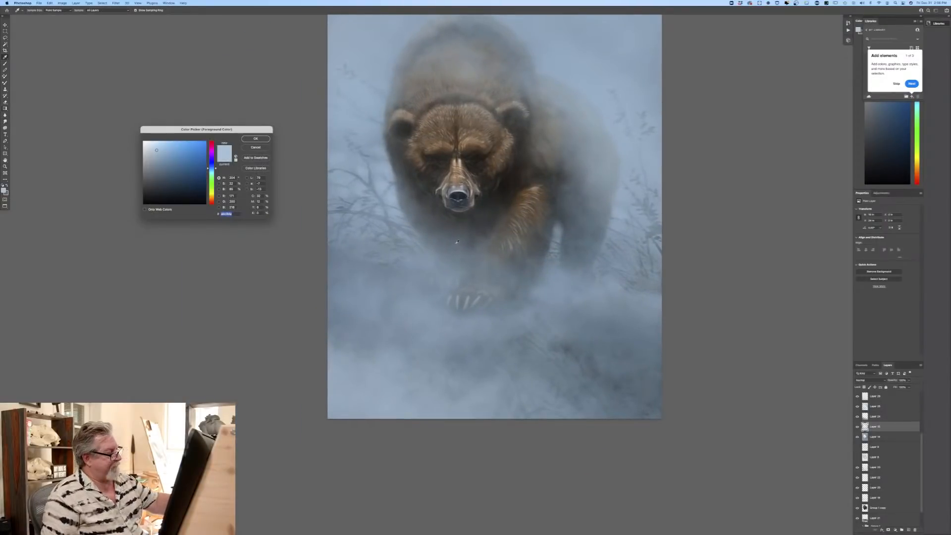
pyautogui.click(478, 224)
pyautogui.click(256, 139)
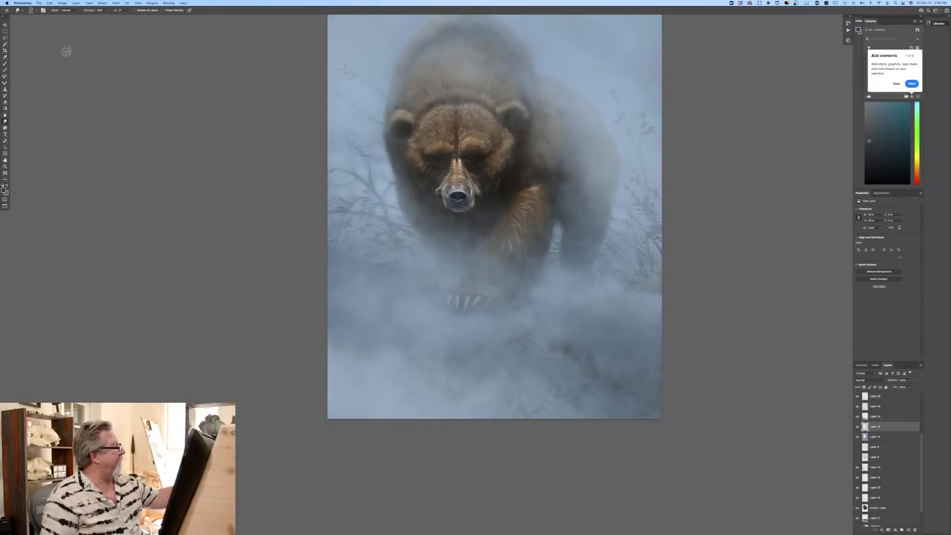
# Step: Switch to the Brush with the first preset in the expanded Current folder and turn on pen pressure for size
pyautogui.click(5, 64)
pyautogui.click(31, 10)
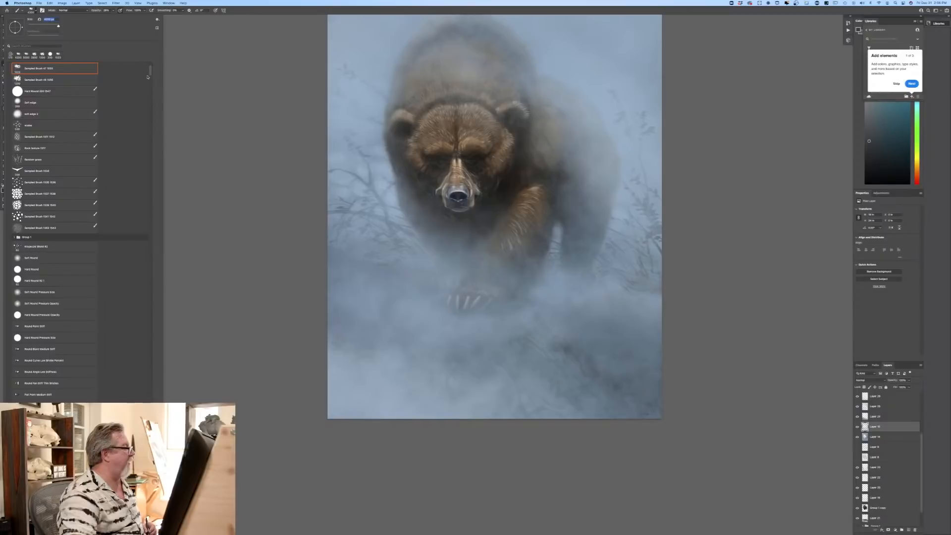
pyautogui.scroll(5, 147, 77)
pyautogui.click(15, 141)
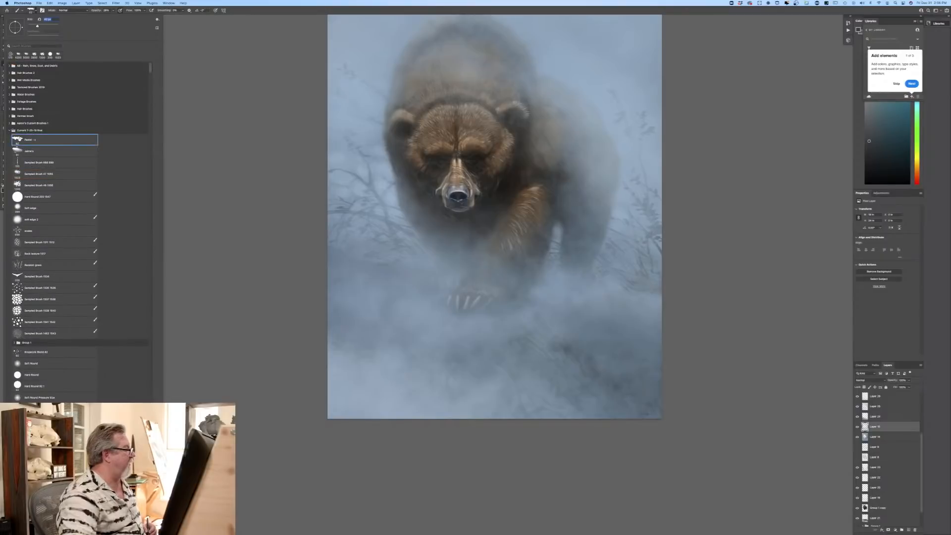
pyautogui.click(215, 11)
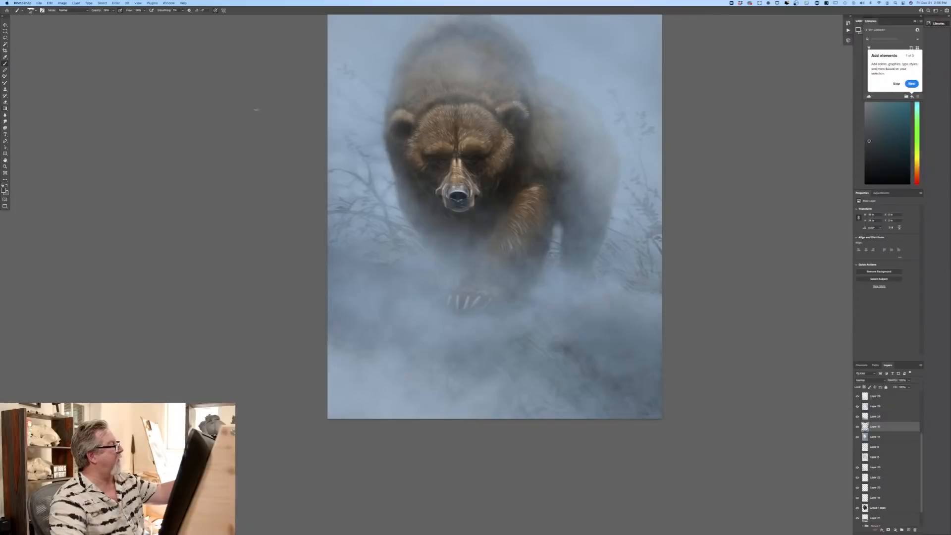
# Step: Raise the brush opacity, add a new layer above the haze layers and sign the painting in its lower-left corner
pyautogui.moveTo(113, 10); pyautogui.dragTo(131, 16)
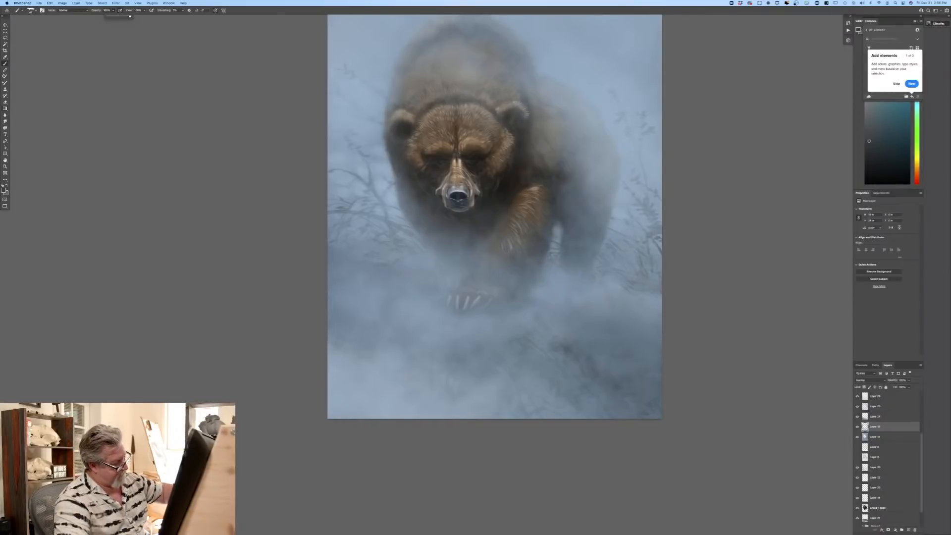
pyautogui.press('super+equal')
pyautogui.press('super+equal')
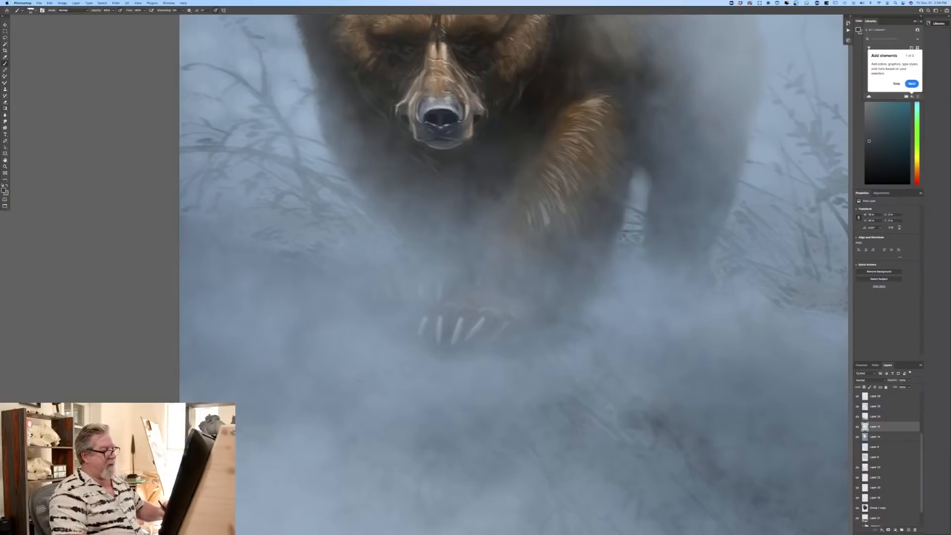
pyautogui.moveTo(251, 421); pyautogui.dragTo(463, 209)
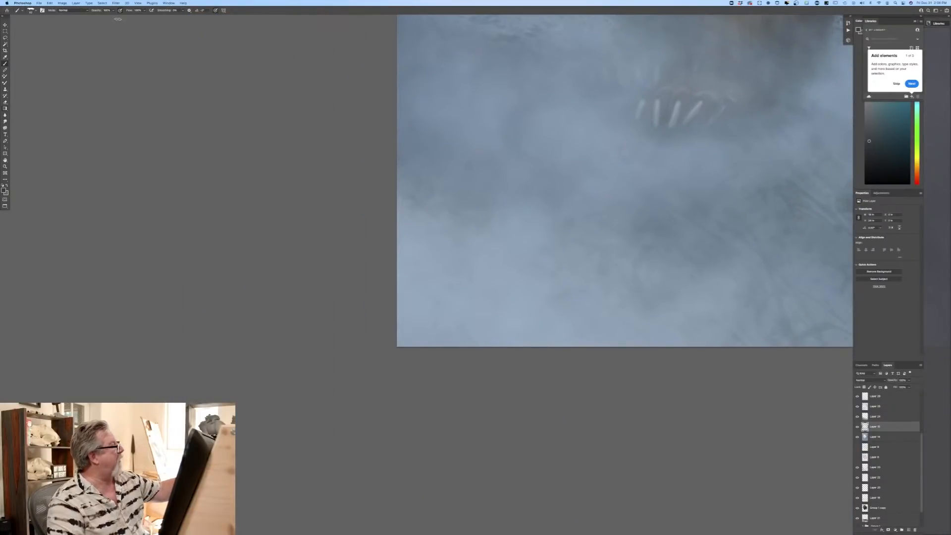
pyautogui.click(880, 399)
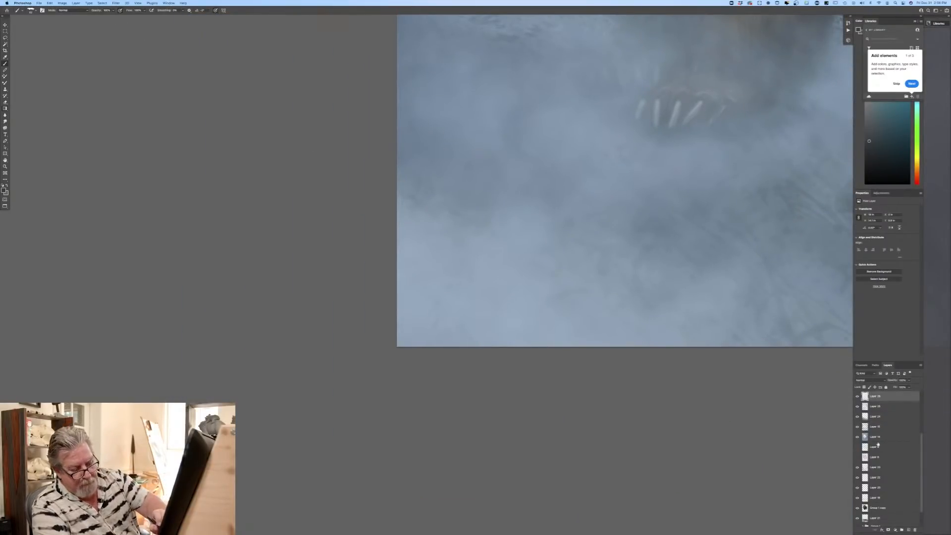
pyautogui.click(902, 529)
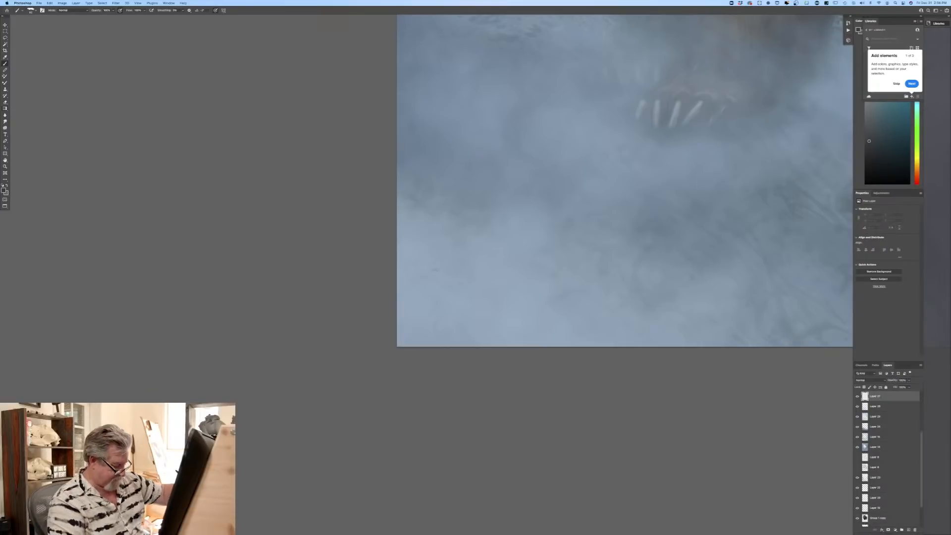
pyautogui.moveTo(439, 304)
pyautogui.mouseDown()
pyautogui.moveTo(426, 326)
pyautogui.moveTo(446, 317)
pyautogui.moveTo(476, 330)
pyautogui.moveTo(494, 307)
pyautogui.moveTo(508, 323)
pyautogui.mouseUp()
pyautogui.hscroll(6, 144, 350)
pyautogui.scroll(3, 144, 350)
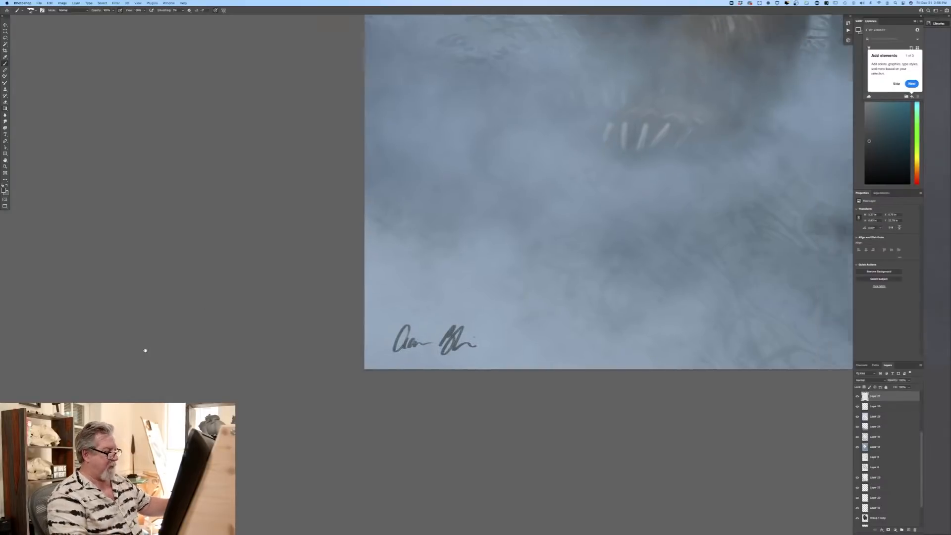
pyautogui.press('super+minus')
pyautogui.press('super+minus')
pyautogui.press('super+minus')
pyautogui.press('super+minus')
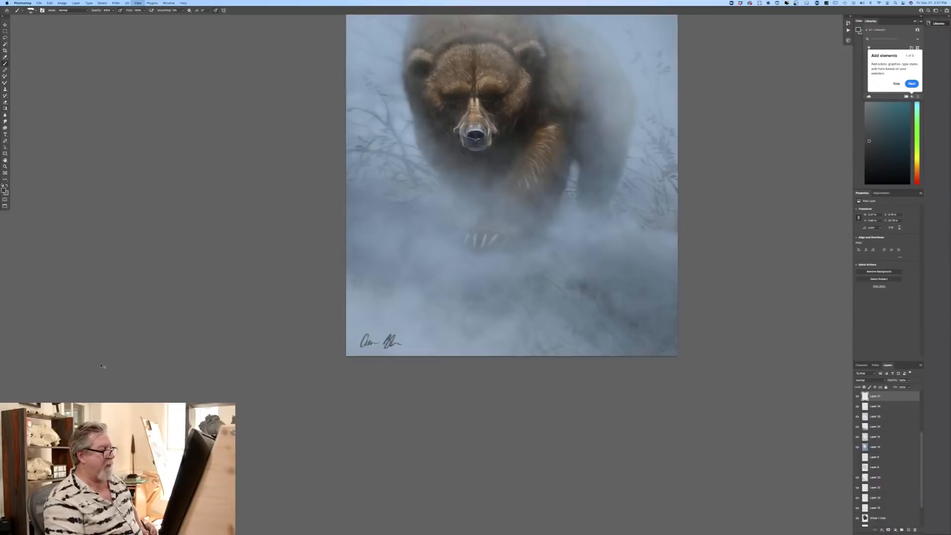
# Step: Add a new layer above the signature and paint both of the bear's eyes bright red
pyautogui.press('super+plus')
pyautogui.press('super+plus')
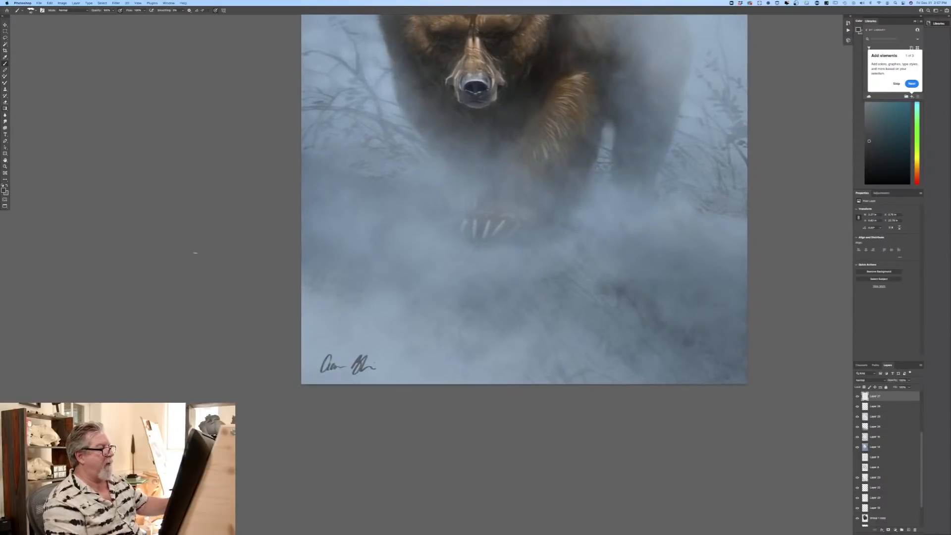
pyautogui.moveTo(201, 242); pyautogui.dragTo(116, 378)
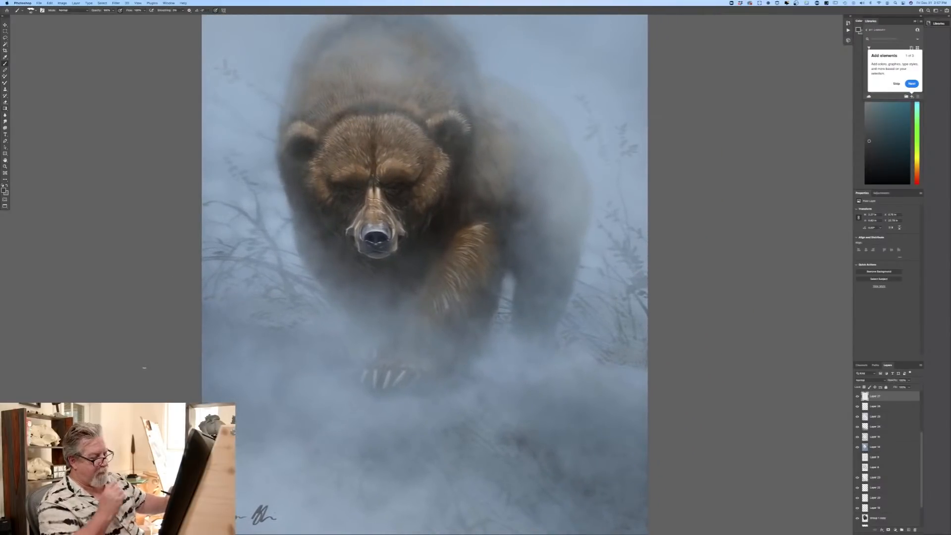
pyautogui.click(906, 529)
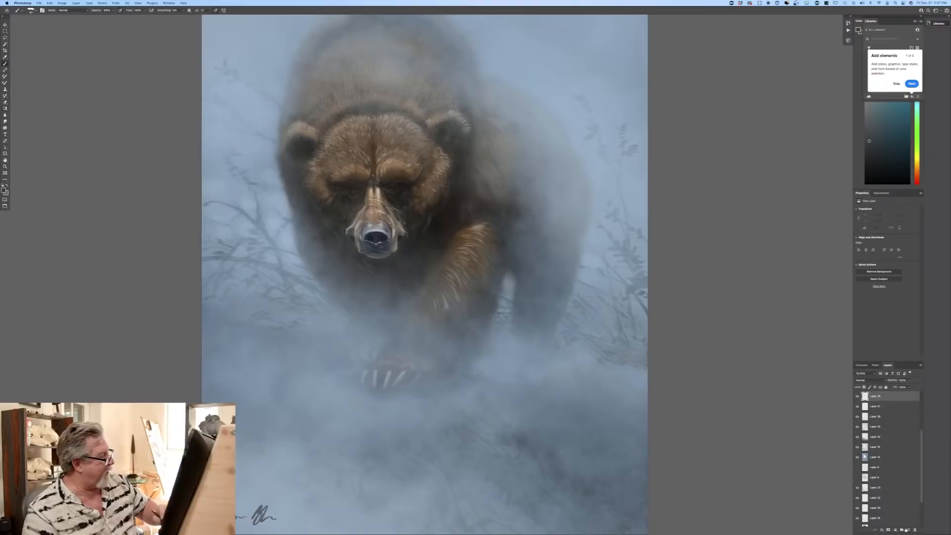
pyautogui.click(4, 190)
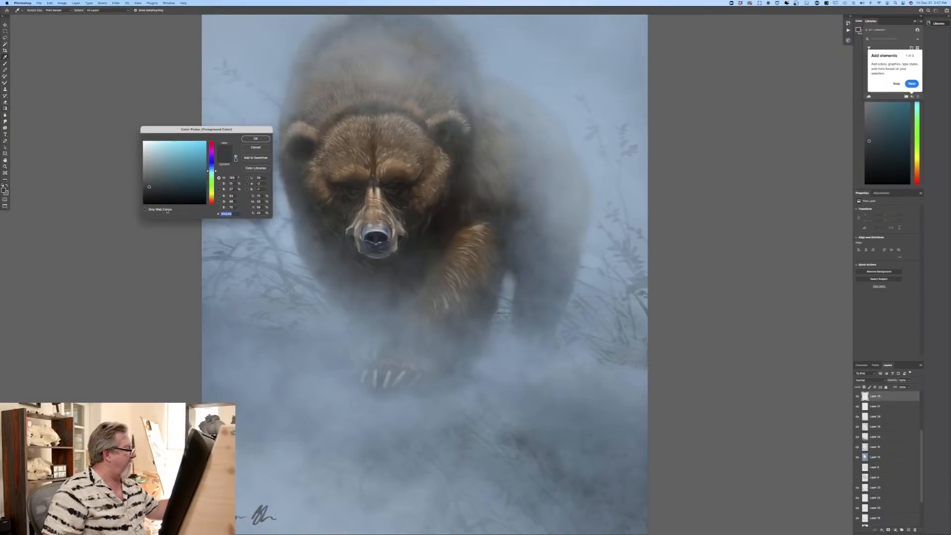
pyautogui.click(212, 203)
pyautogui.click(201, 146)
pyautogui.click(256, 139)
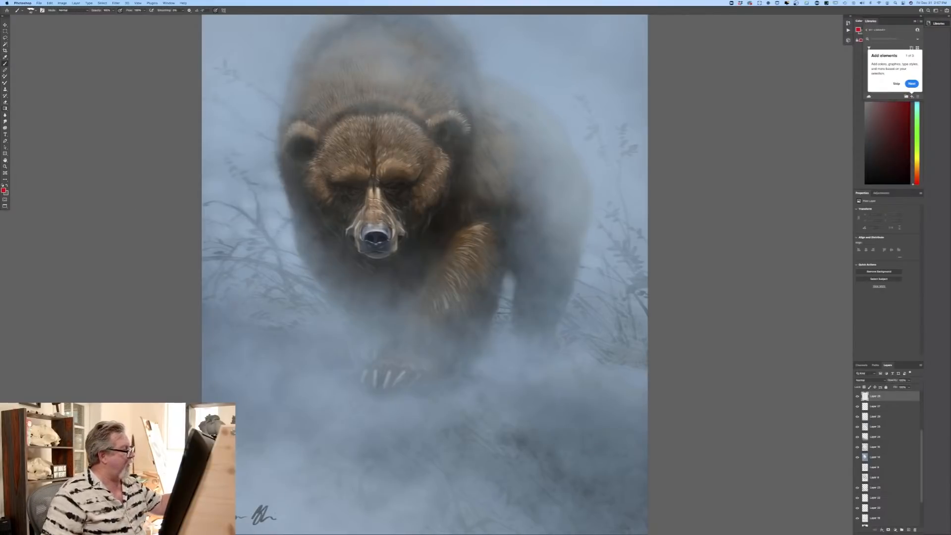
pyautogui.moveTo(390, 190); pyautogui.dragTo(395, 189)
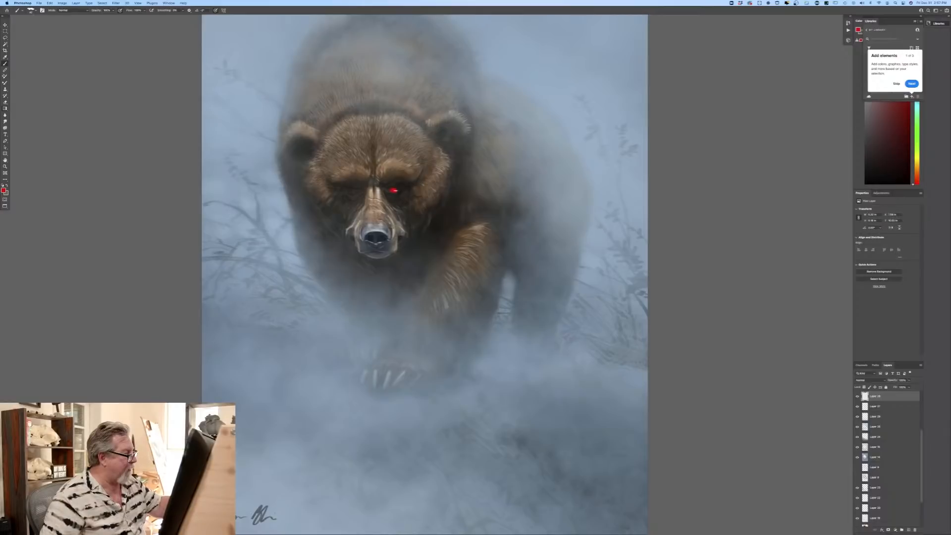
pyautogui.moveTo(395, 190); pyautogui.dragTo(392, 190)
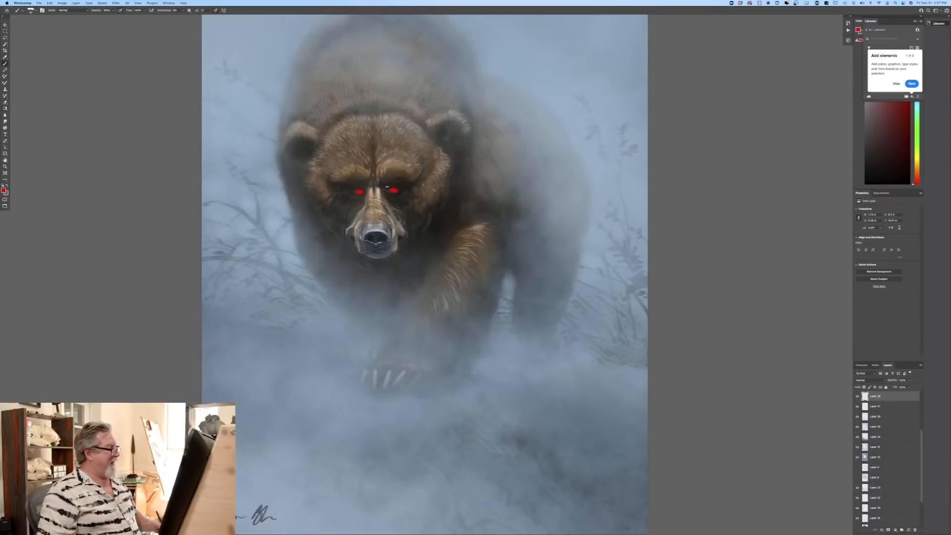
# Step: Switch to the Soft Round Pressure Size brush, enlarge it and add a soft red glow over both eyes
pyautogui.click(30, 10)
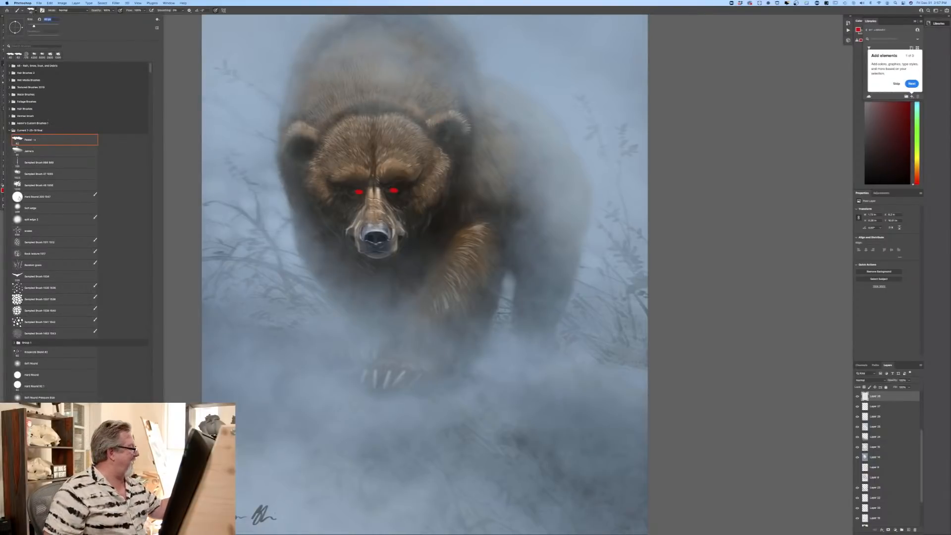
pyautogui.click(26, 396)
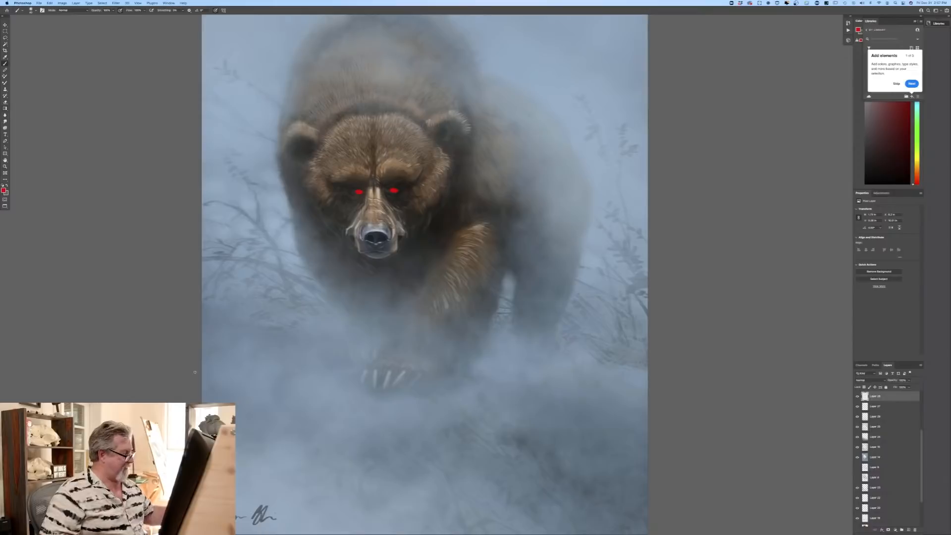
pyautogui.press(']')
pyautogui.press(']')
pyautogui.press(']')
pyautogui.press(']')
pyautogui.press(']')
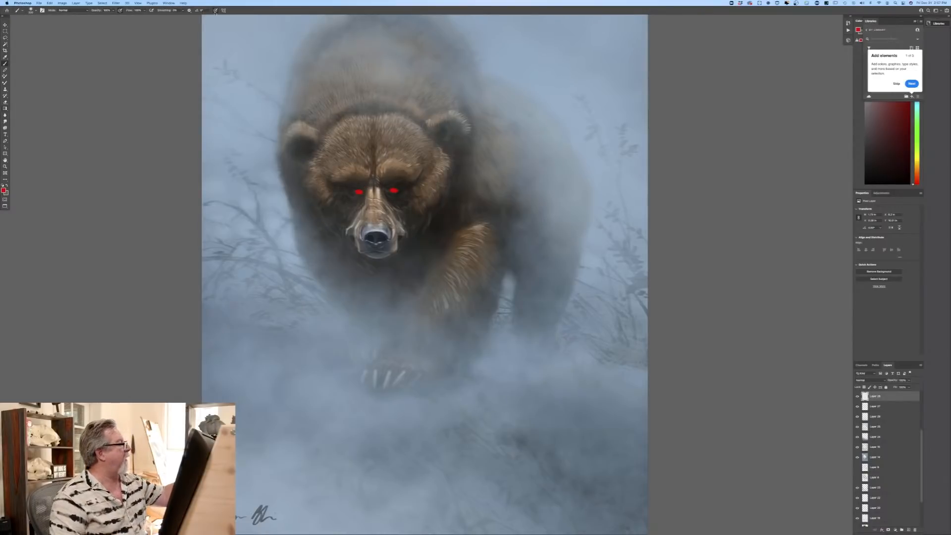
pyautogui.click(356, 192)
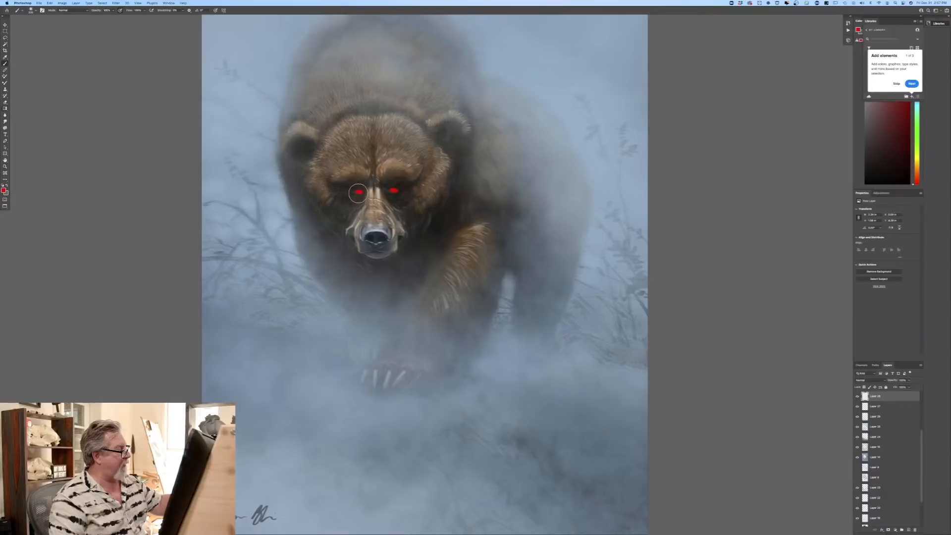
pyautogui.moveTo(358, 193); pyautogui.dragTo(393, 191)
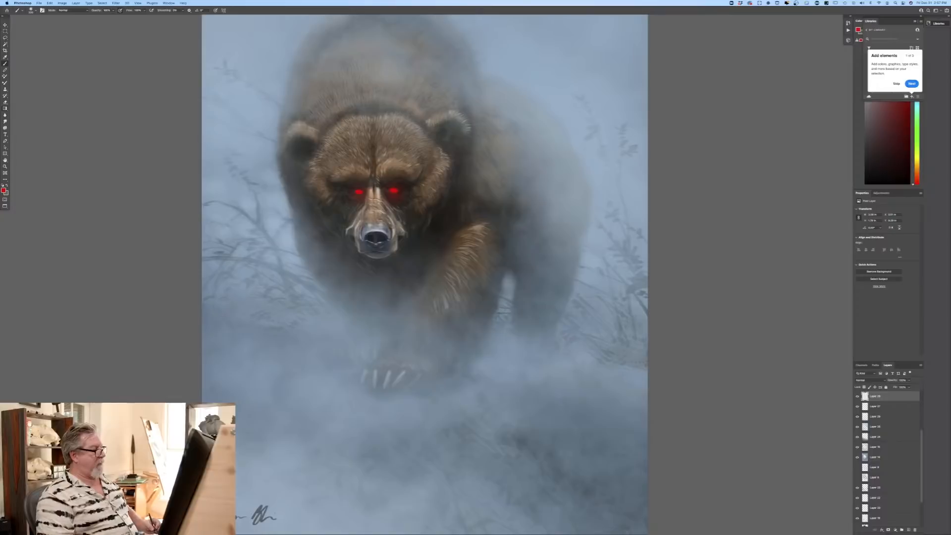
# Step: Set a light orange foreground colour and highlight the eye centres with the first preset in the Current brush folder
pyautogui.click(3, 190)
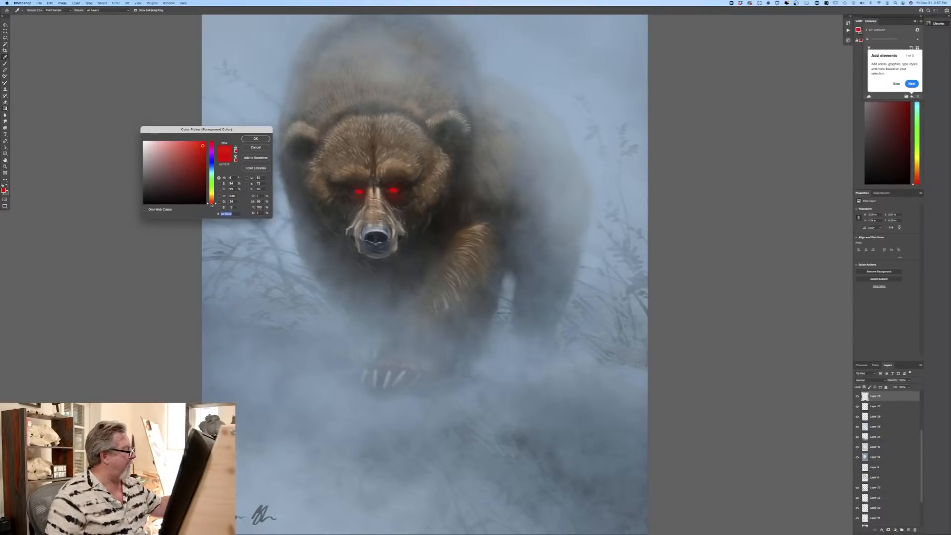
pyautogui.moveTo(211, 204); pyautogui.dragTo(211, 201)
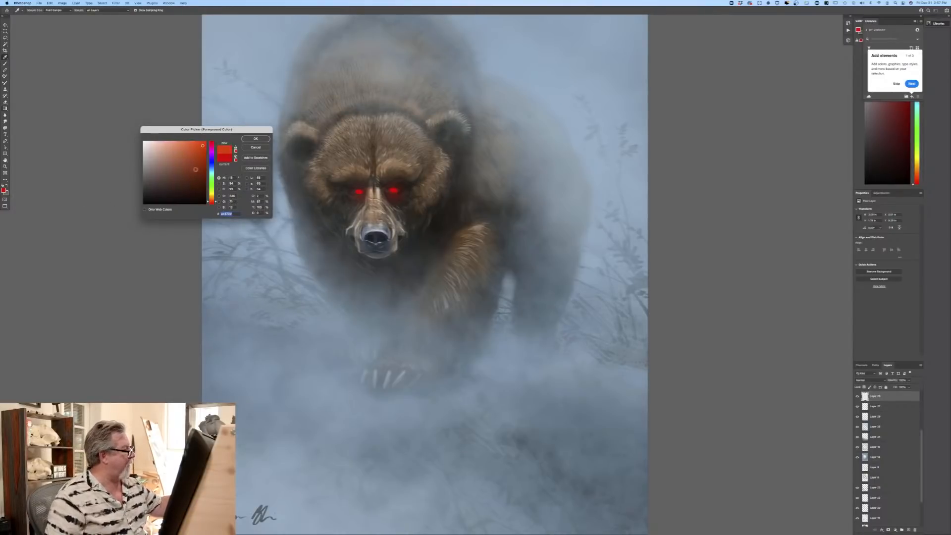
pyautogui.click(256, 138)
pyautogui.click(32, 10)
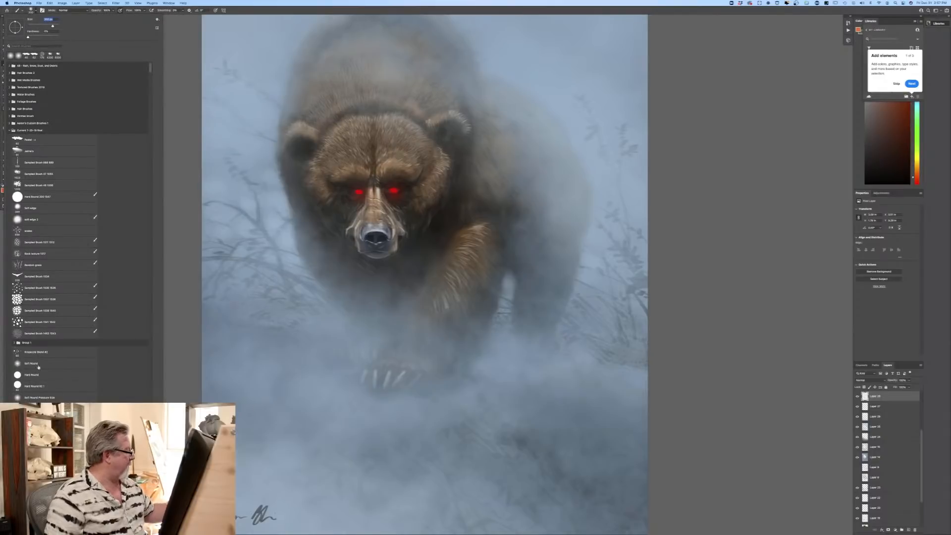
pyautogui.click(28, 140)
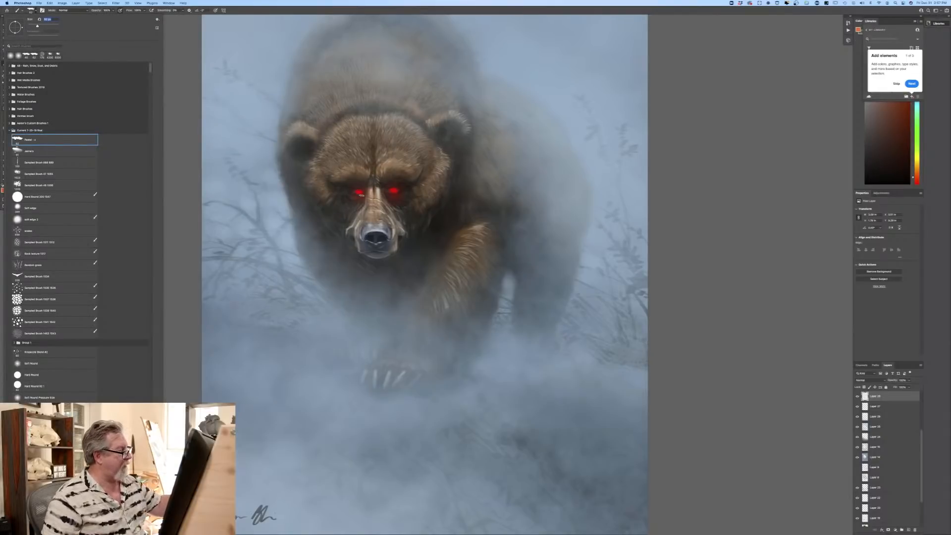
pyautogui.click(342, 194)
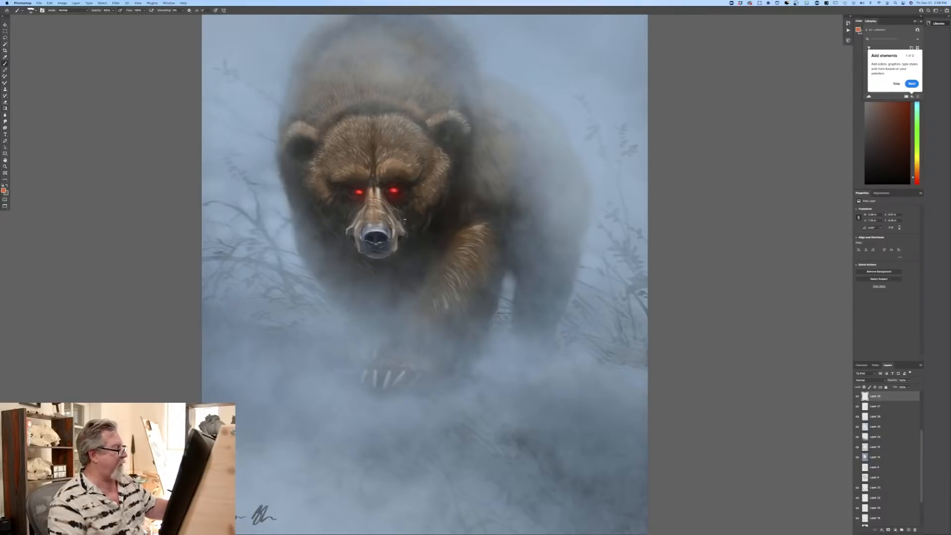
# Step: Sample the red of the bear's eye as the foreground colour and brush red light around both eyes, adjusting the brush size
pyautogui.click(4, 189)
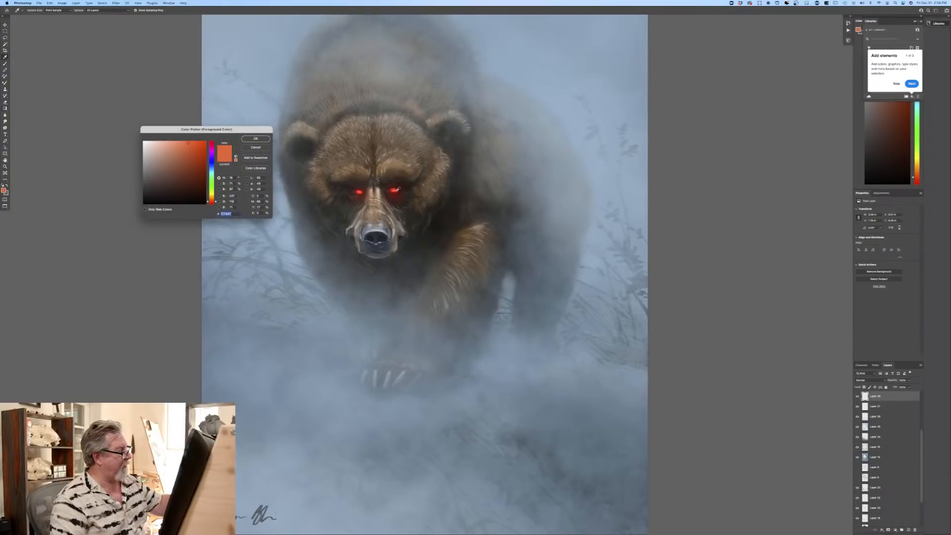
pyautogui.click(398, 189)
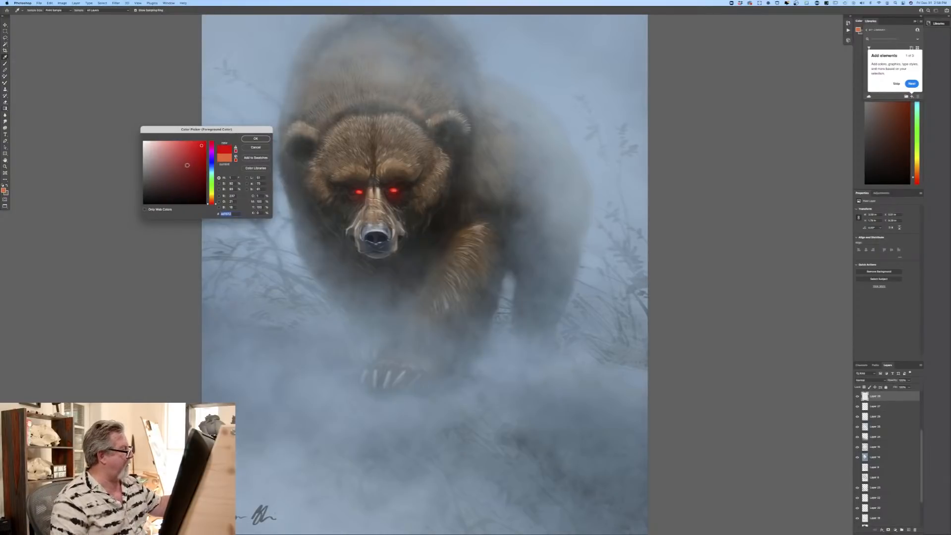
pyautogui.click(256, 139)
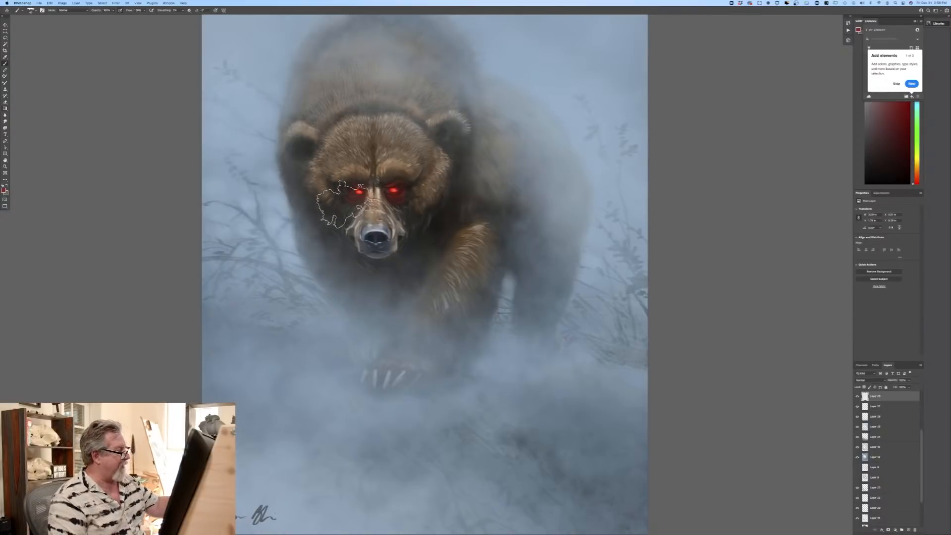
pyautogui.press('[')
pyautogui.press('[')
pyautogui.press('[')
pyautogui.press('[')
pyautogui.press('[')
pyautogui.press('[')
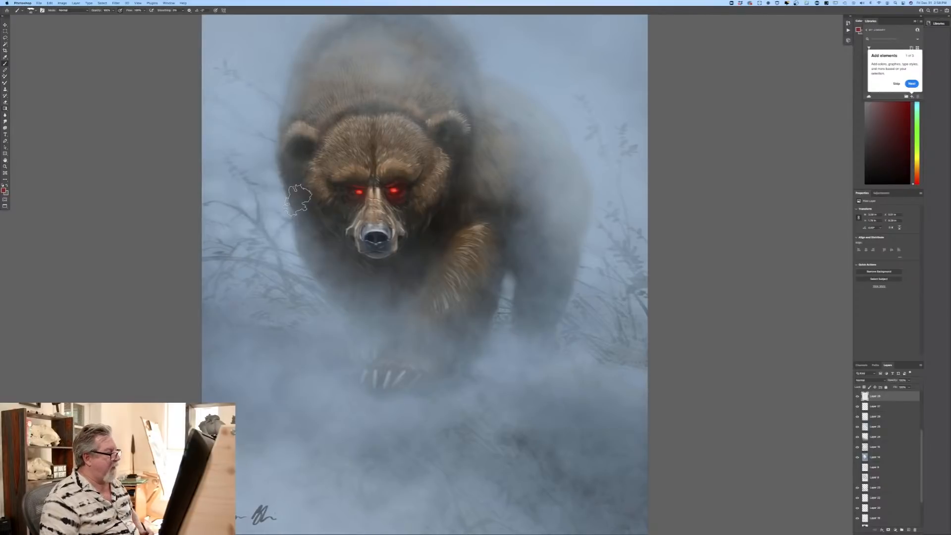
# Step: Compare the painting with the red-eye layer hidden and shown, both at full view and closer on the bear
pyautogui.press('super+minus')
pyautogui.press('super+minus')
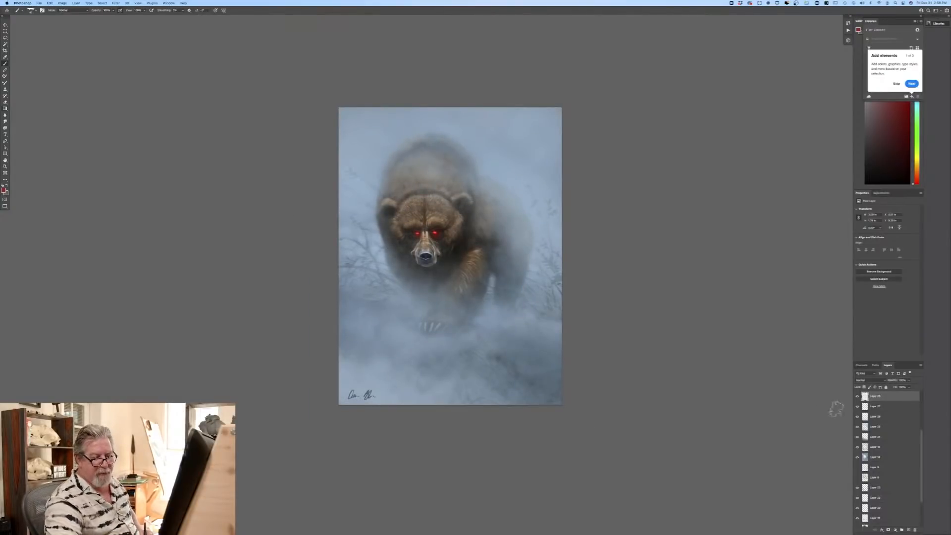
pyautogui.click(858, 397)
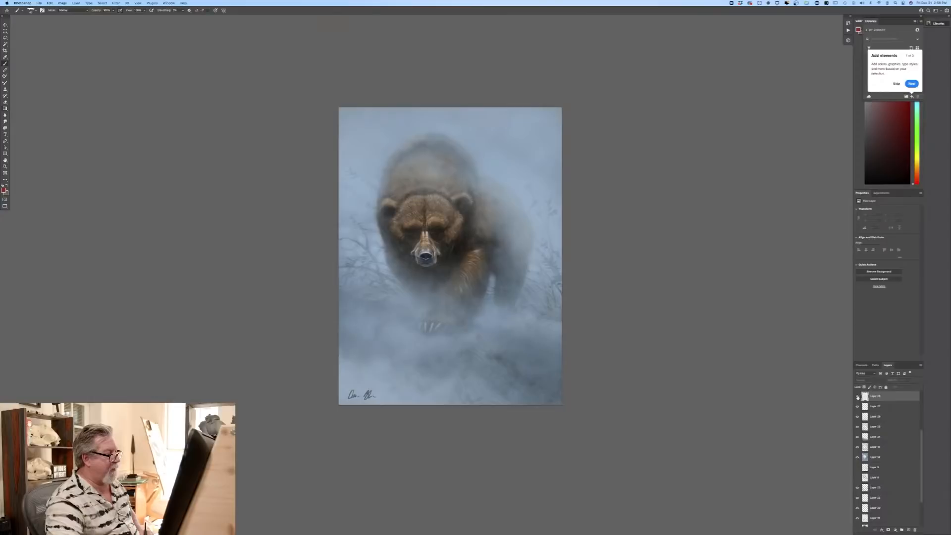
pyautogui.click(858, 397)
pyautogui.click(857, 397)
pyautogui.click(858, 397)
pyautogui.click(857, 397)
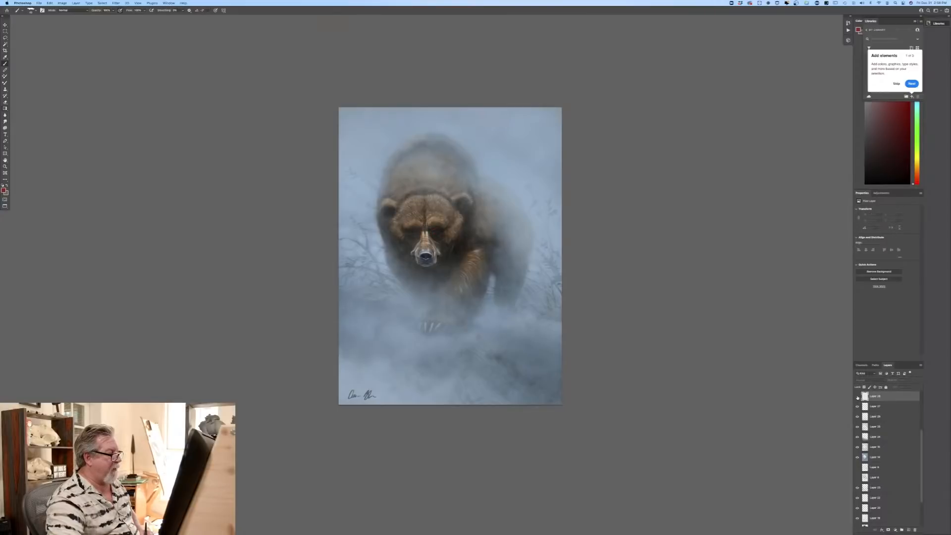
pyautogui.click(858, 397)
pyautogui.click(857, 397)
pyautogui.click(857, 397)
pyautogui.click(858, 397)
pyautogui.click(858, 397)
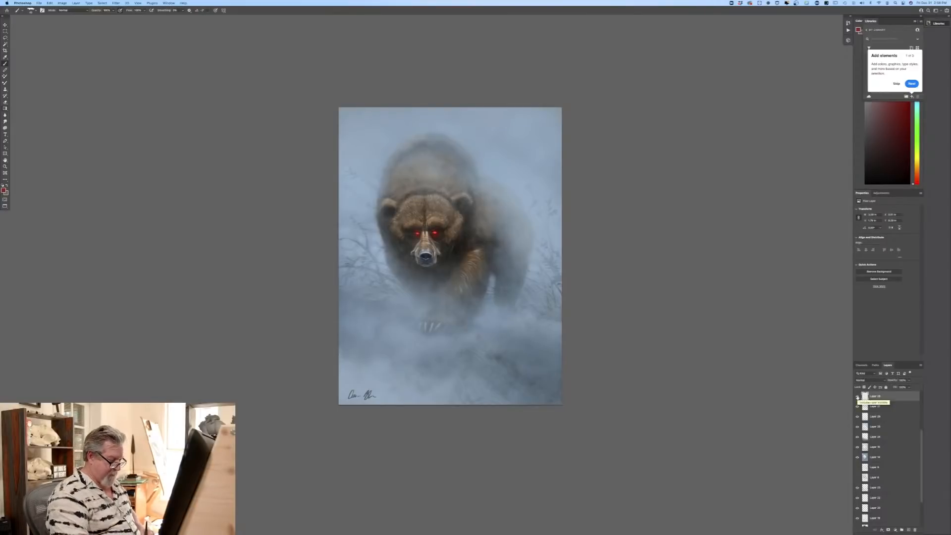
pyautogui.press('super+equal')
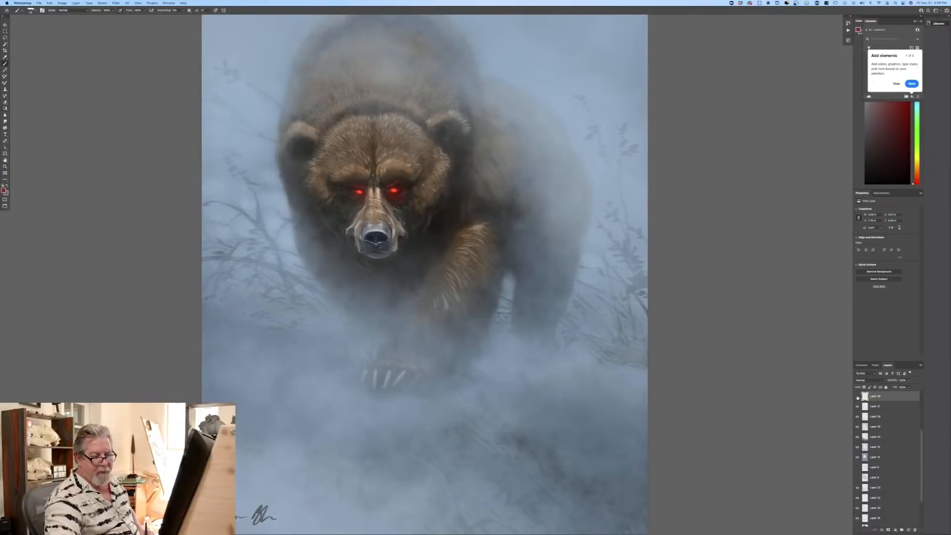
pyautogui.click(857, 397)
pyautogui.click(858, 397)
pyautogui.click(858, 397)
pyautogui.click(858, 398)
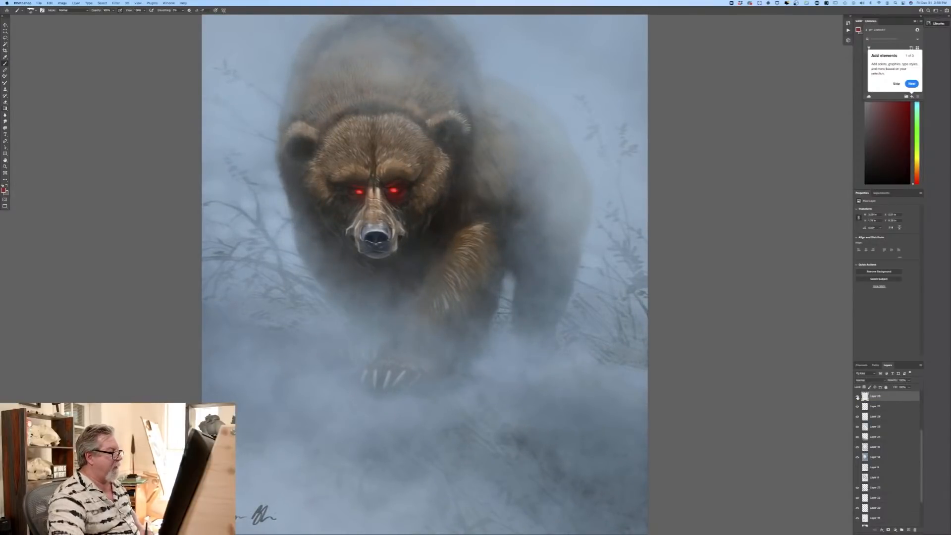
pyautogui.click(858, 397)
pyautogui.click(858, 398)
pyautogui.click(858, 398)
pyautogui.click(858, 397)
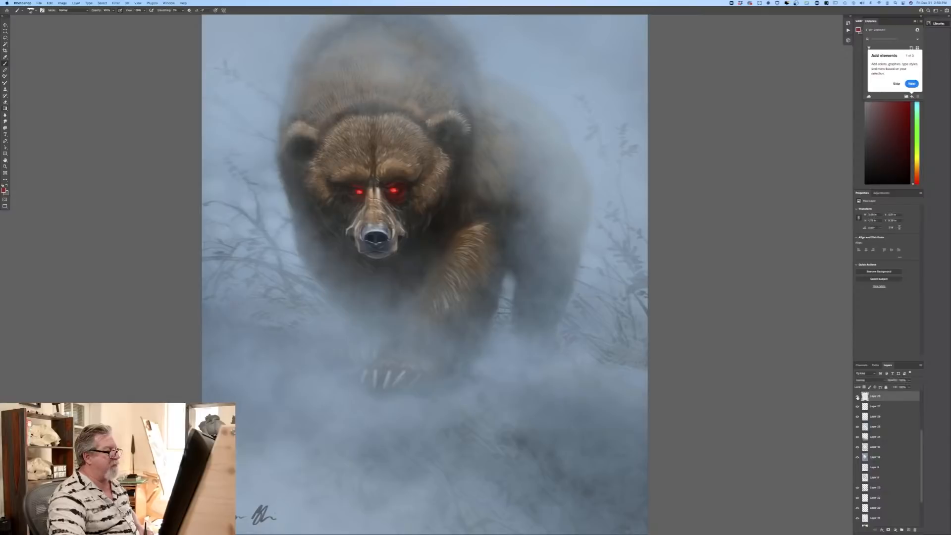
# Step: Toggle the red-eye layer's visibility repeatedly, close up and at full view, to judge the glowing eyes, leaving the layer shown
pyautogui.click(858, 397)
pyautogui.click(857, 397)
pyautogui.click(858, 397)
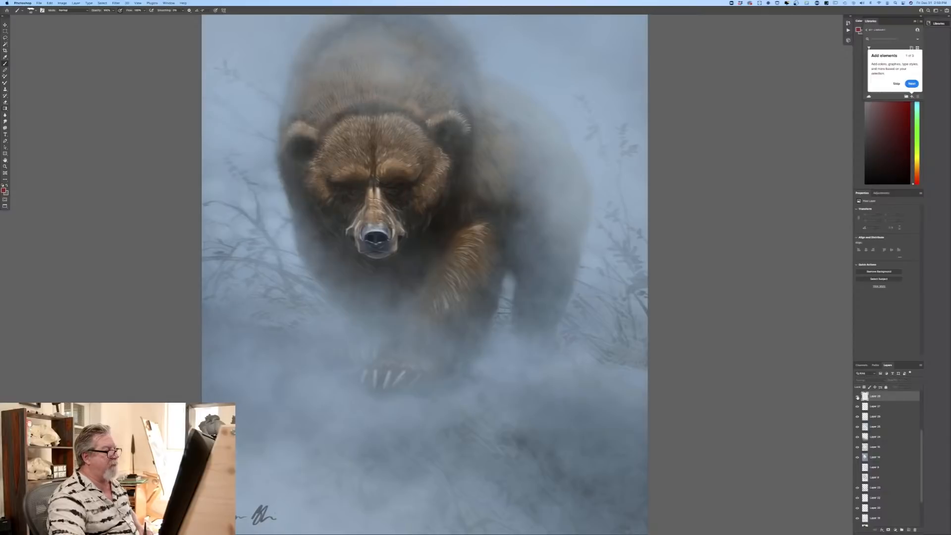
pyautogui.click(857, 397)
pyautogui.click(858, 397)
pyautogui.click(857, 397)
pyautogui.click(858, 397)
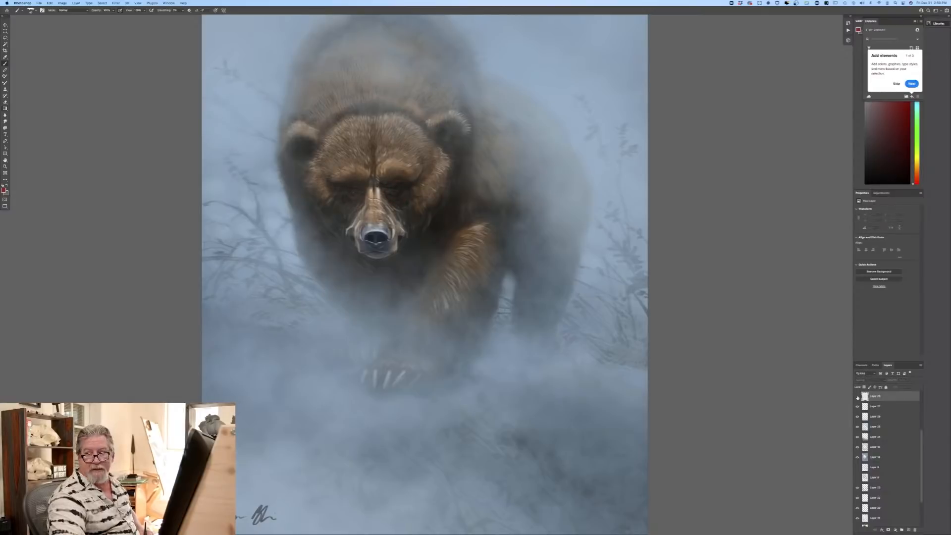
pyautogui.click(858, 397)
pyautogui.click(857, 397)
pyautogui.click(858, 397)
pyautogui.click(857, 397)
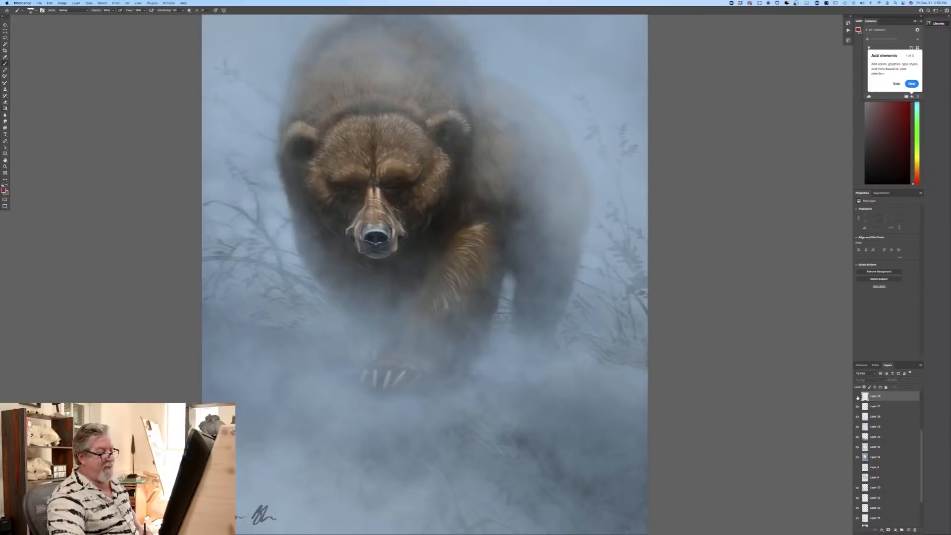
pyautogui.click(857, 397)
pyautogui.click(858, 397)
pyautogui.click(858, 397)
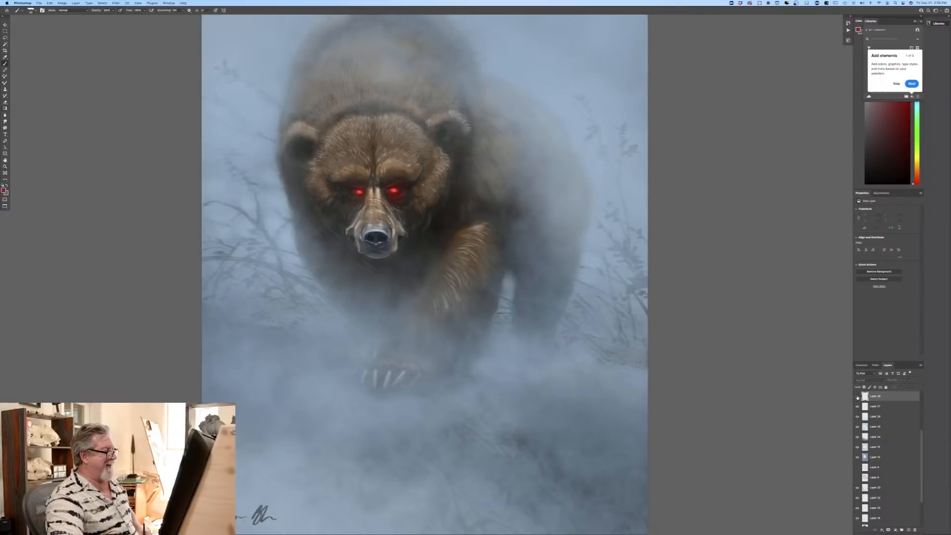
pyautogui.click(858, 397)
pyautogui.click(858, 397)
pyautogui.click(858, 397)
pyautogui.click(857, 398)
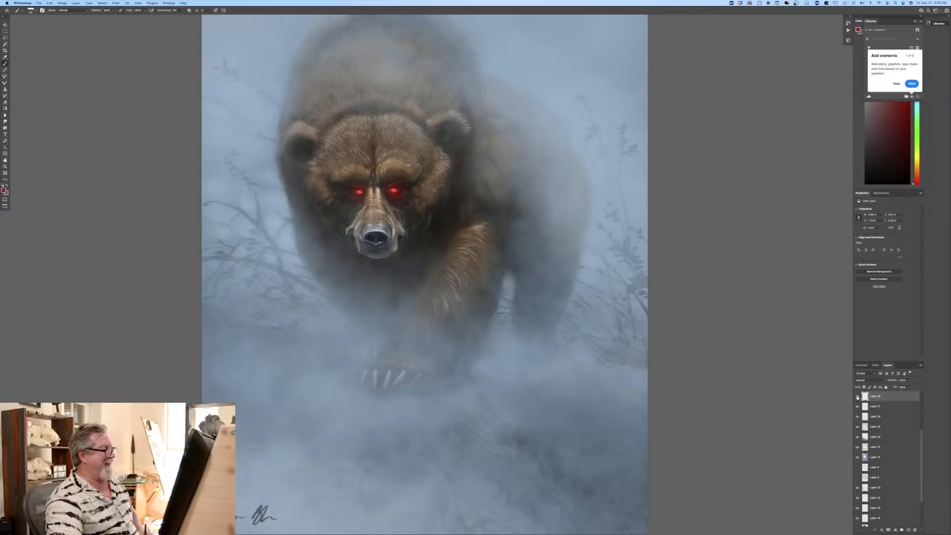
pyautogui.click(858, 397)
pyautogui.click(858, 398)
pyautogui.click(858, 397)
pyautogui.click(858, 397)
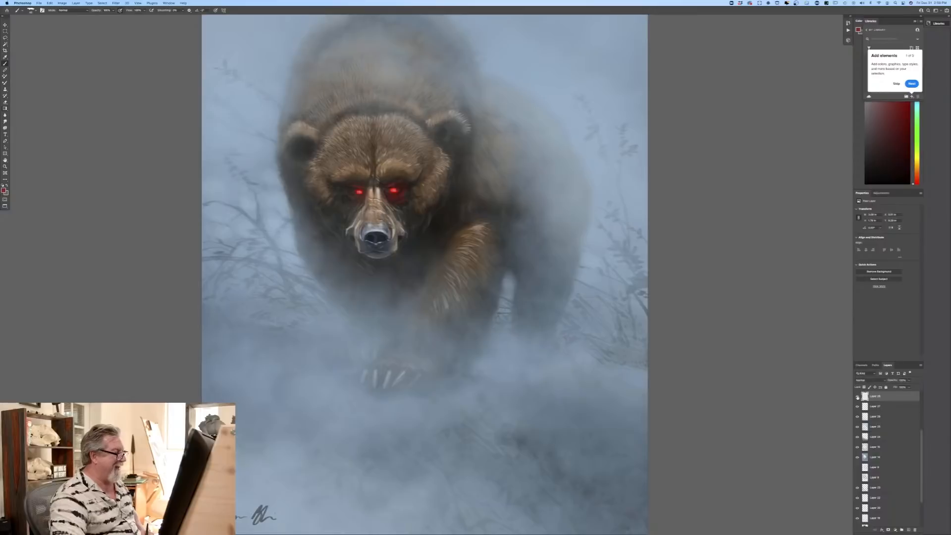
pyautogui.click(857, 397)
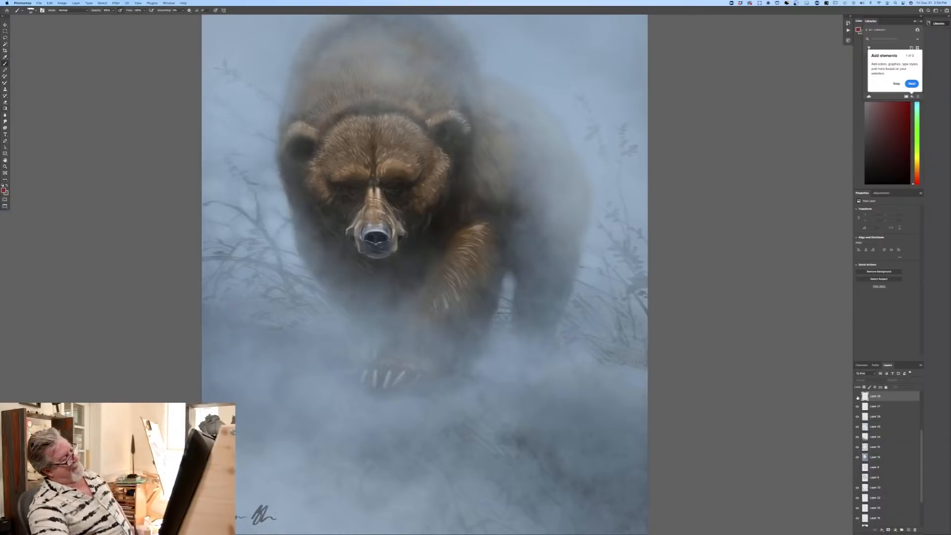
pyautogui.click(858, 397)
pyautogui.click(858, 397)
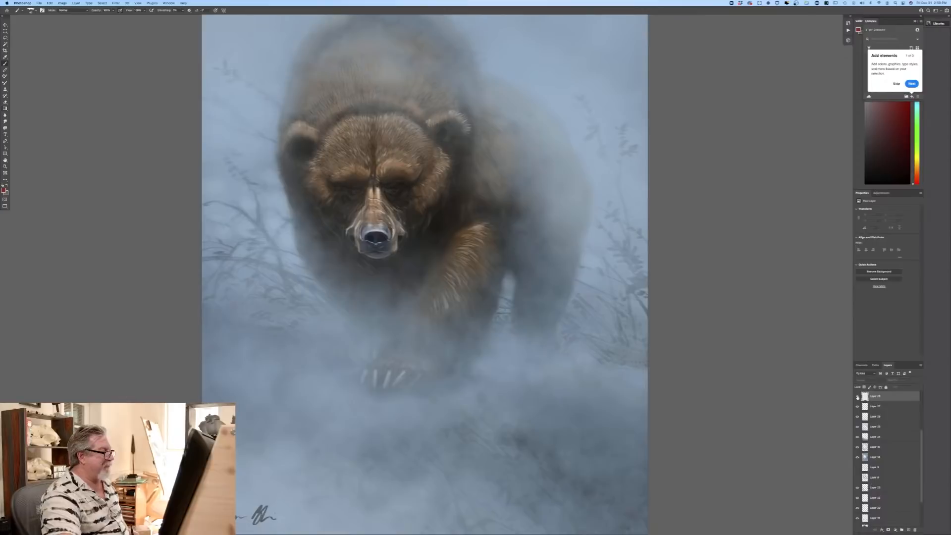
pyautogui.click(858, 397)
pyautogui.click(858, 397)
pyautogui.click(858, 397)
pyautogui.click(858, 397)
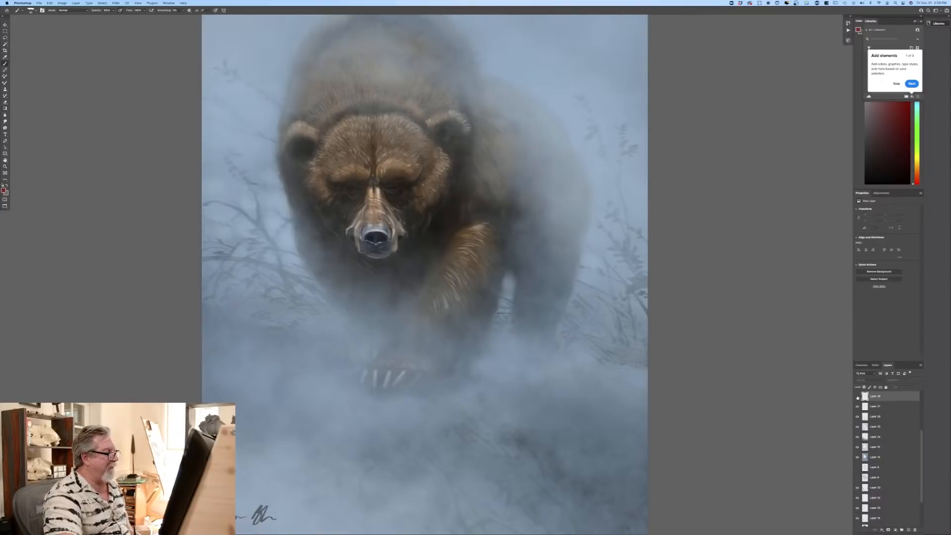
pyautogui.click(858, 397)
pyautogui.click(857, 397)
pyautogui.click(858, 397)
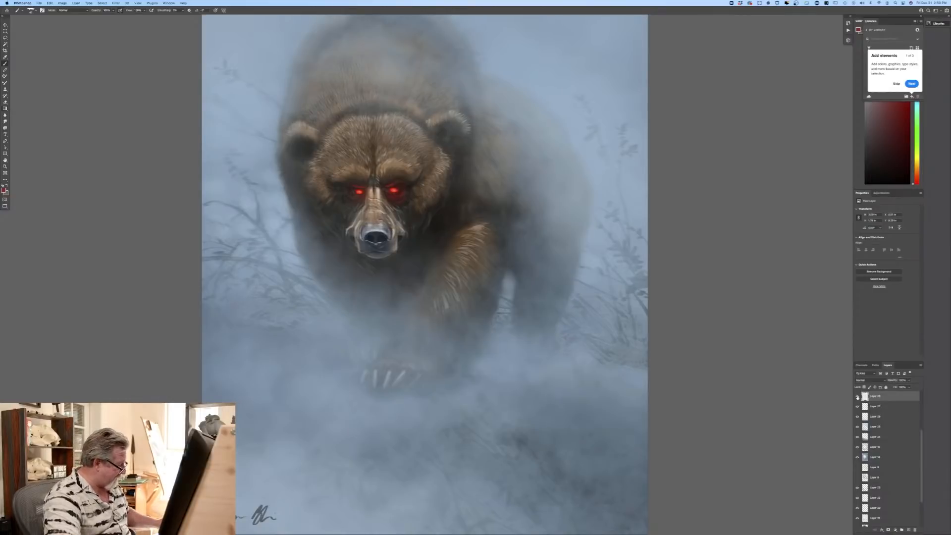
pyautogui.click(858, 397)
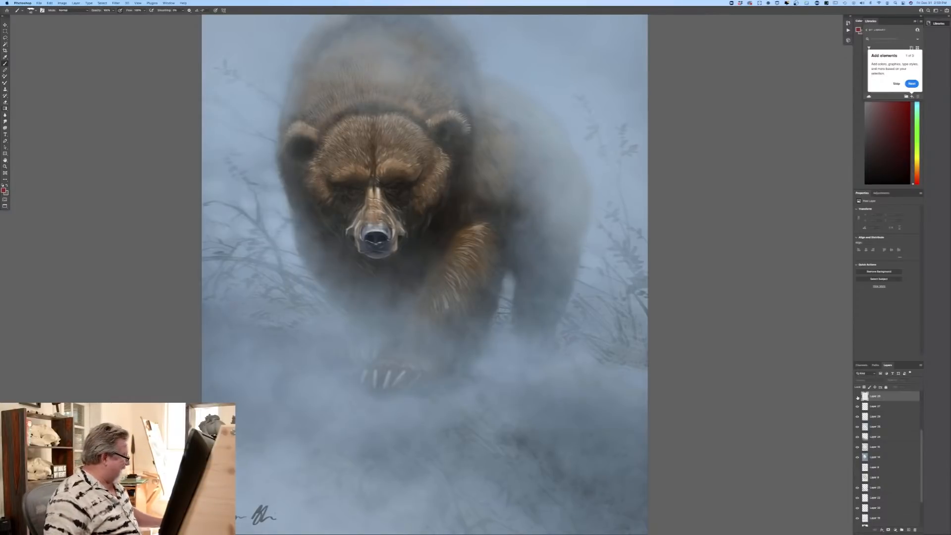
pyautogui.press('super+0')
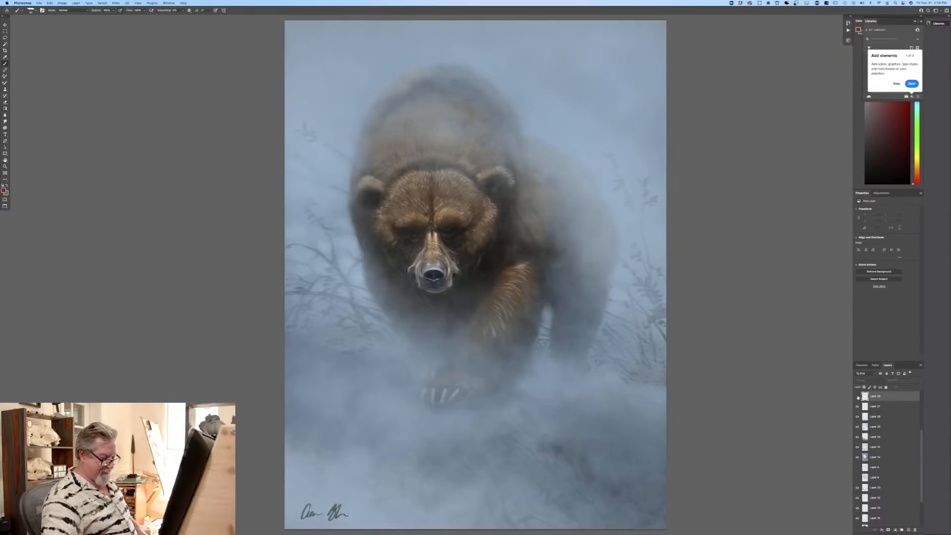
pyautogui.click(857, 396)
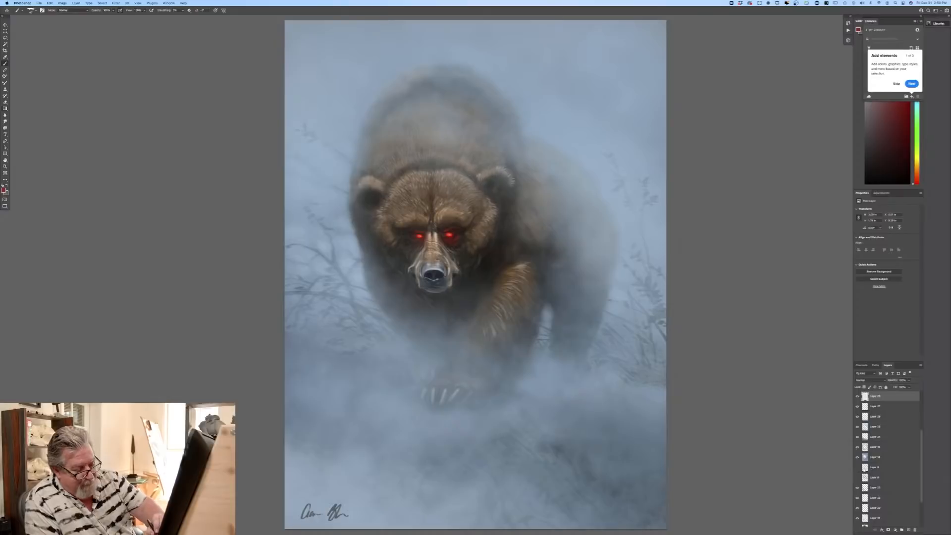
# Step: Add a new layer directly below Layer 8 and set a dark brown foreground colour
pyautogui.moveTo(922, 493); pyautogui.dragTo(922, 518)
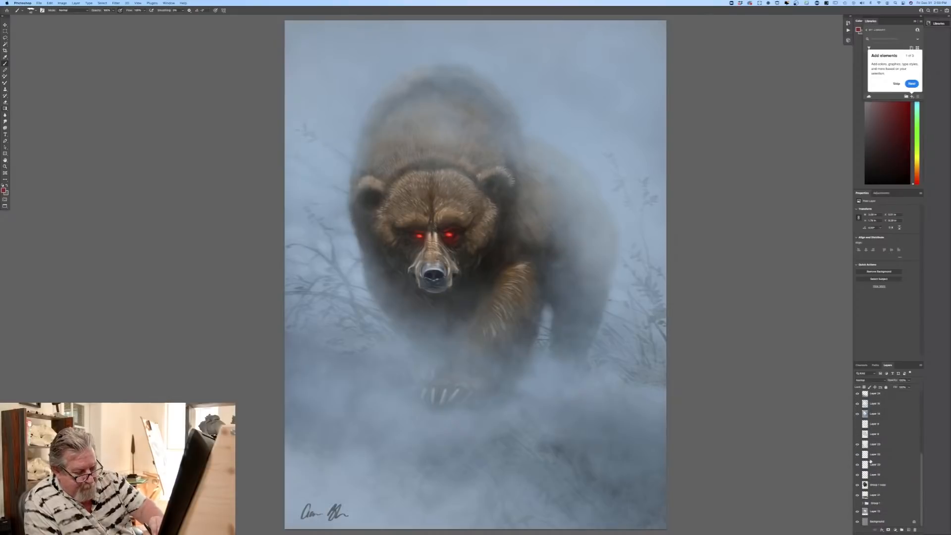
pyautogui.click(880, 446)
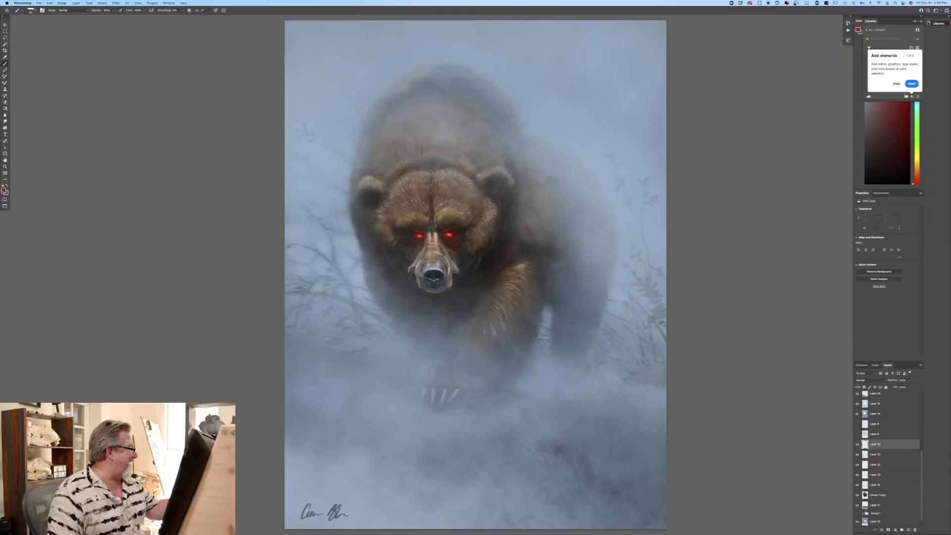
pyautogui.click(4, 191)
pyautogui.click(211, 200)
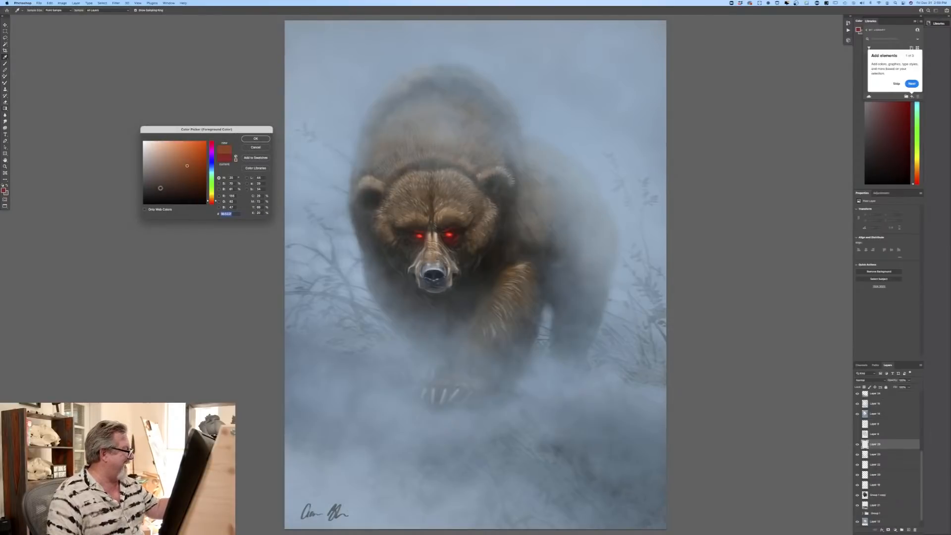
pyautogui.click(159, 189)
pyautogui.click(255, 139)
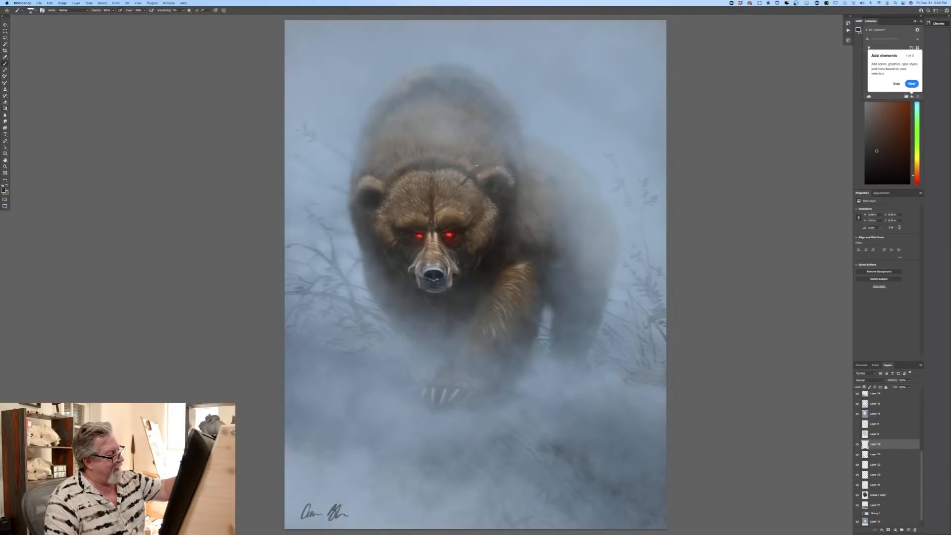
# Step: Paint two curved dark horns on the bear's head beside the ears and compare the painting with the horn layer hidden and shown
pyautogui.moveTo(464, 182); pyautogui.dragTo(482, 144)
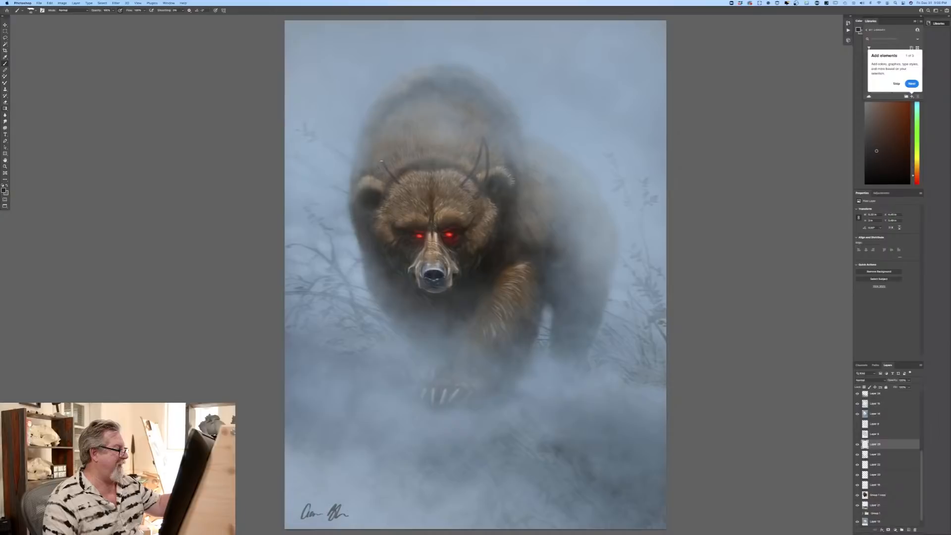
pyautogui.moveTo(399, 184)
pyautogui.mouseDown()
pyautogui.moveTo(377, 151)
pyautogui.moveTo(390, 191)
pyautogui.moveTo(403, 190)
pyautogui.mouseUp()
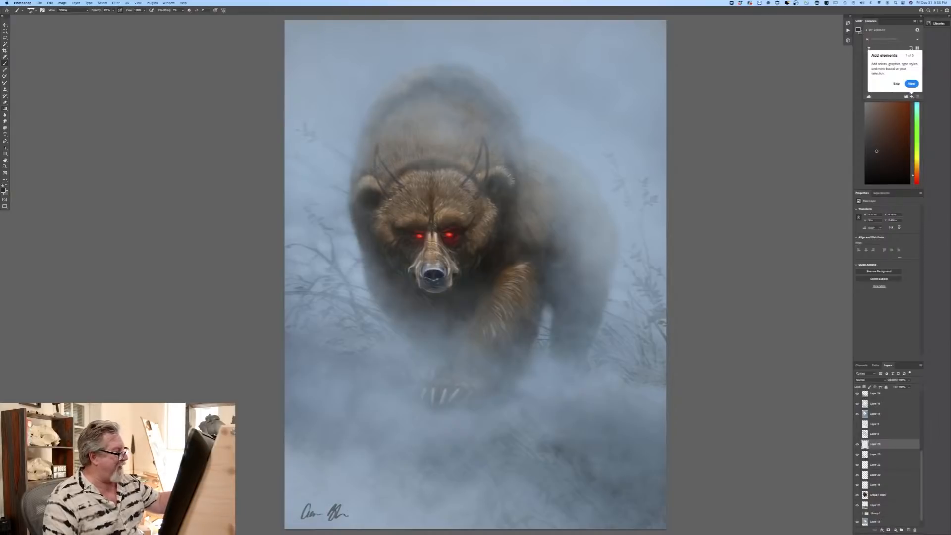
pyautogui.moveTo(393, 183); pyautogui.dragTo(377, 163)
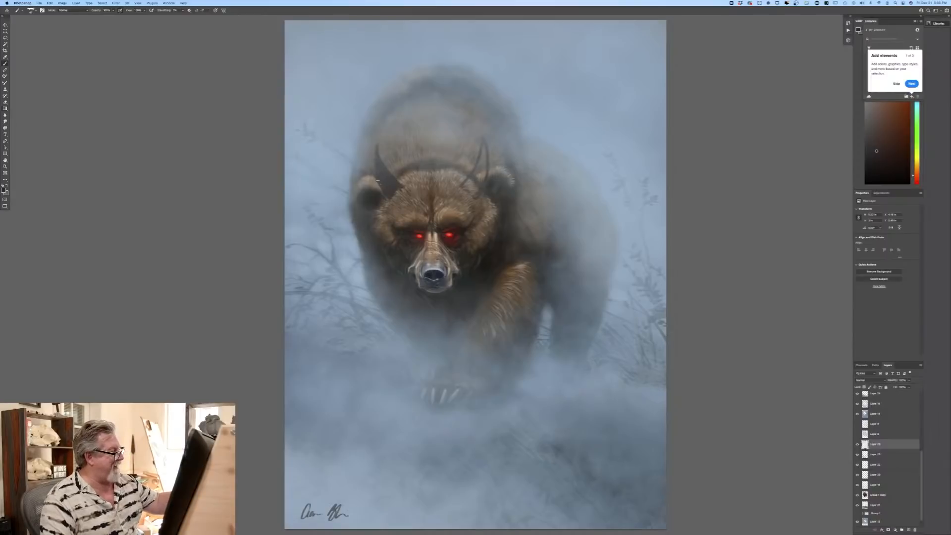
pyautogui.moveTo(475, 167)
pyautogui.mouseDown()
pyautogui.moveTo(478, 183)
pyautogui.moveTo(468, 183)
pyautogui.mouseUp()
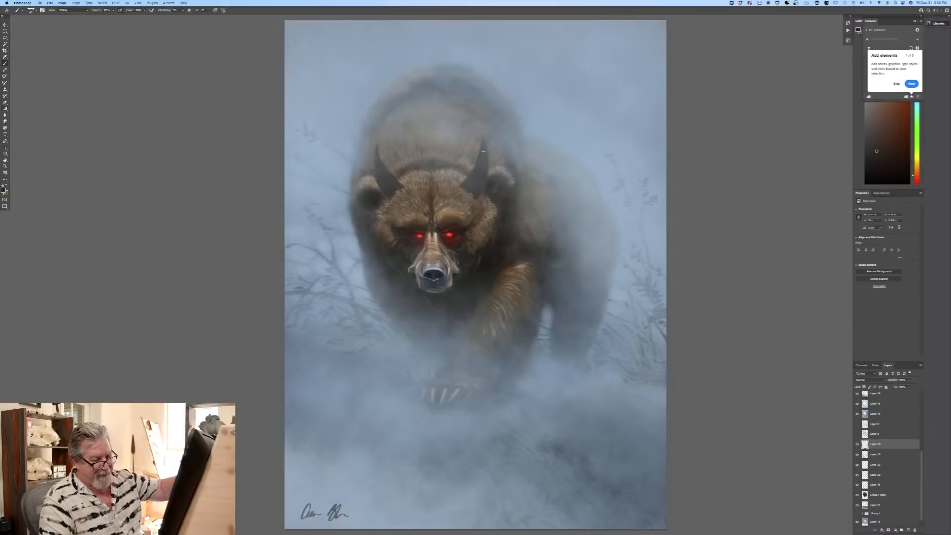
pyautogui.click(857, 445)
pyautogui.click(857, 444)
pyautogui.click(857, 445)
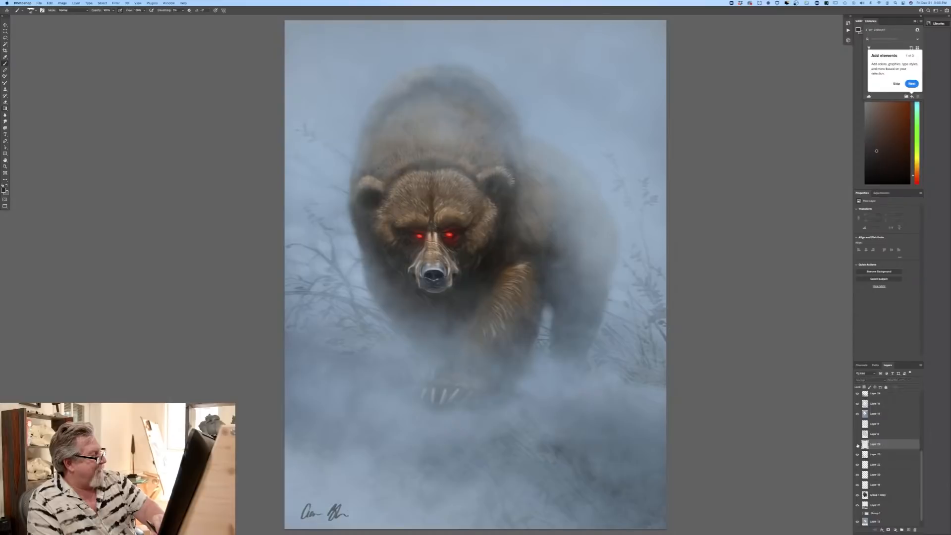
pyautogui.click(857, 444)
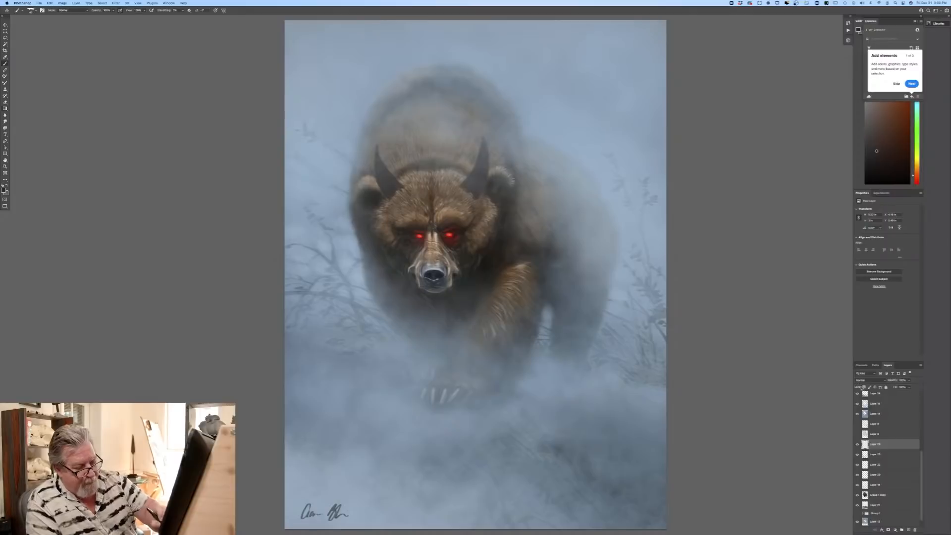
# Step: Lock the horn layer's transparent pixels and shade the horns with blue-grey and near-black blue foreground colours
pyautogui.click(4, 191)
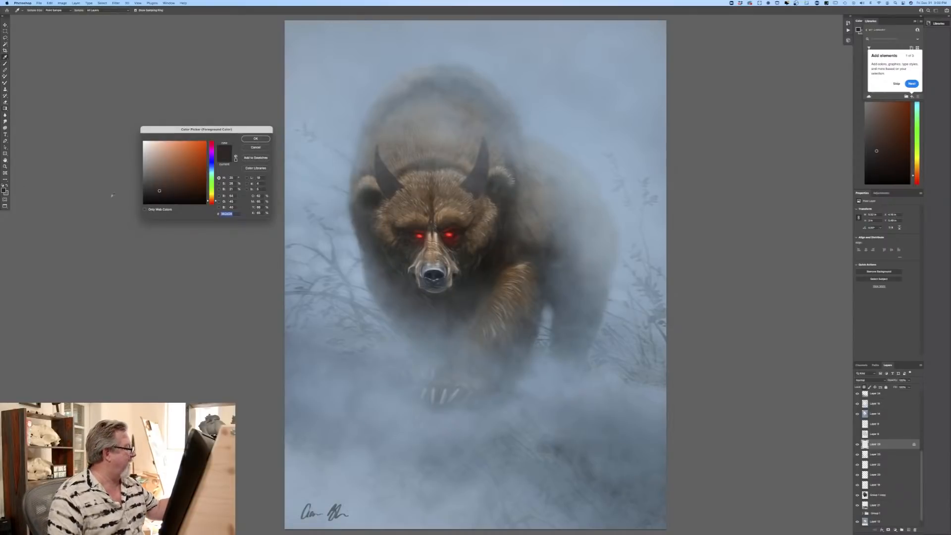
pyautogui.click(208, 169)
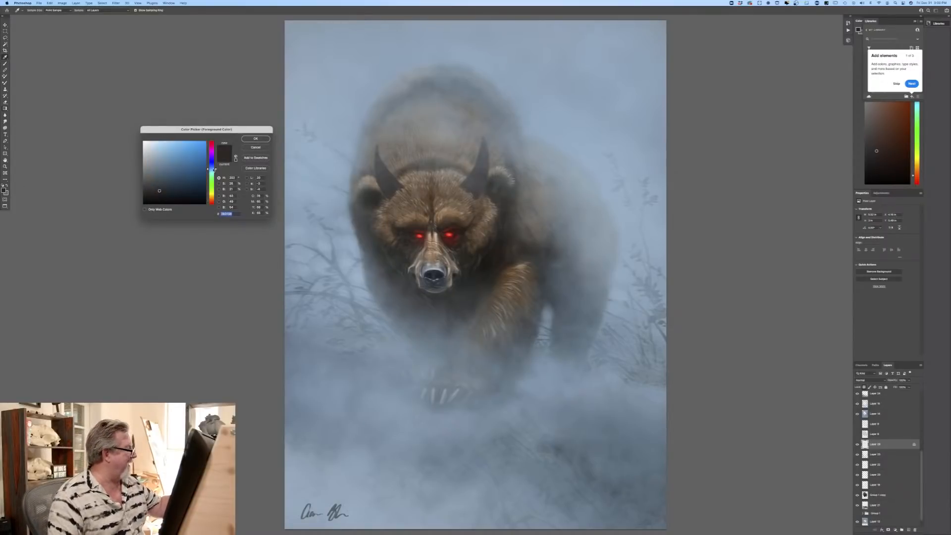
pyautogui.click(244, 141)
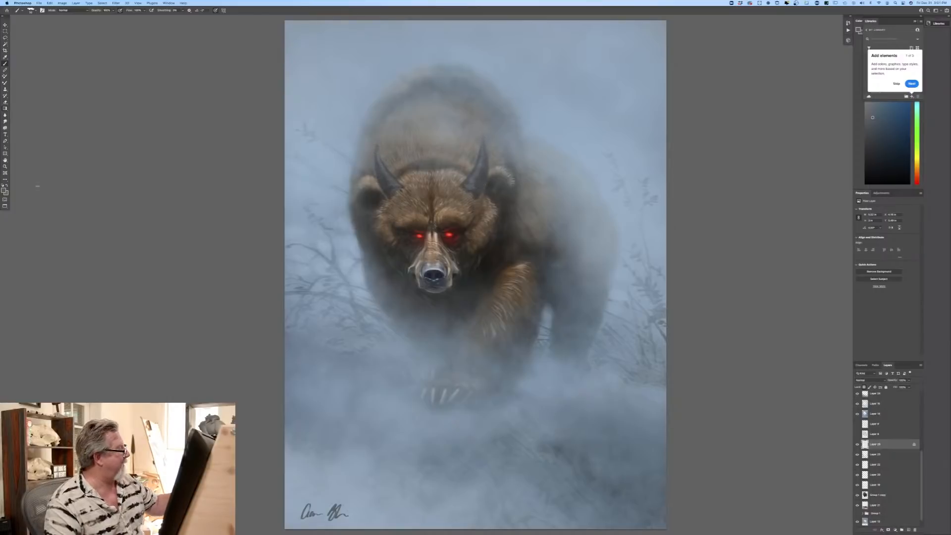
pyautogui.click(5, 189)
pyautogui.click(159, 195)
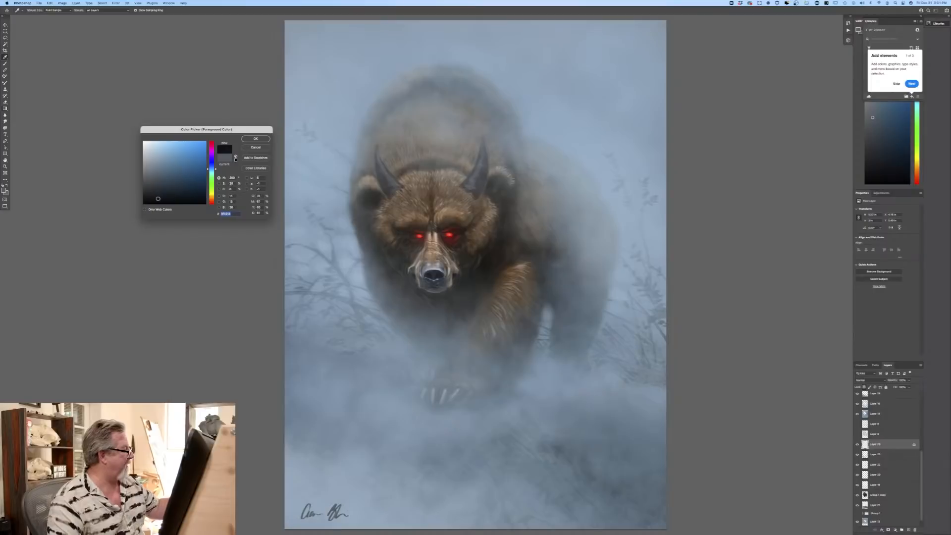
pyautogui.click(256, 138)
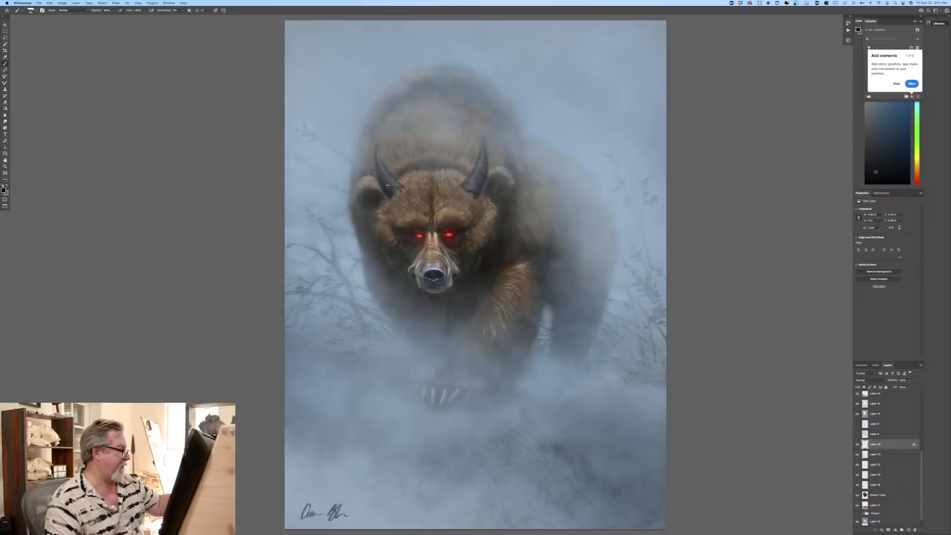
# Step: Set a light blue-grey foreground colour and brush highlights onto both horns
pyautogui.click(4, 190)
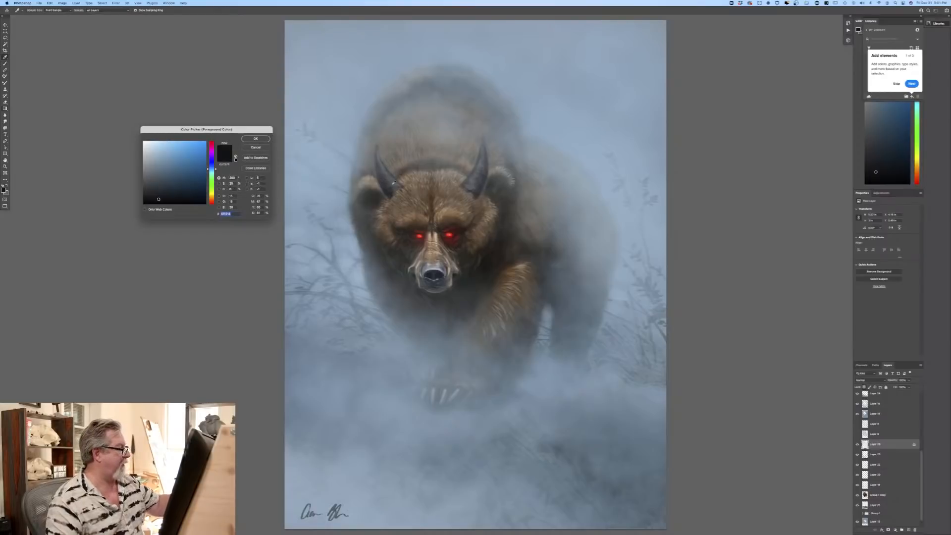
pyautogui.click(154, 174)
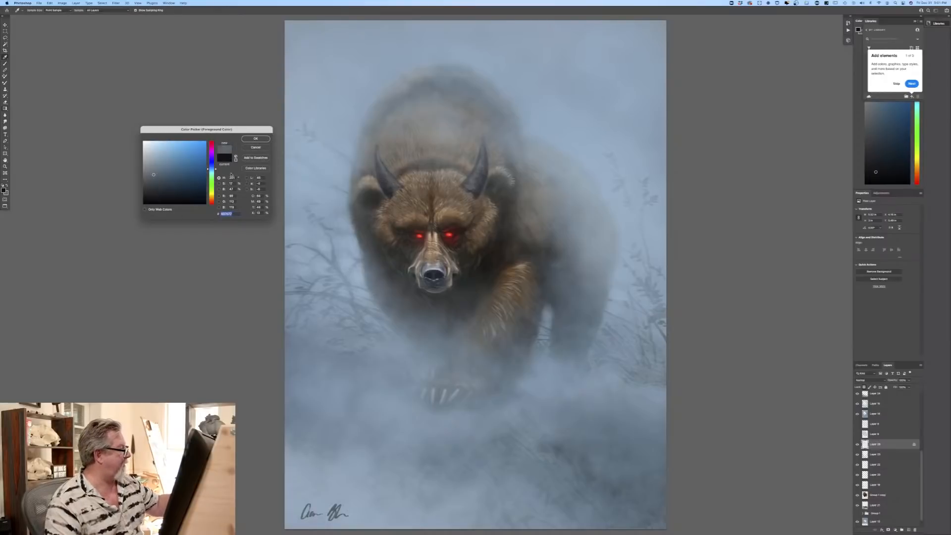
pyautogui.click(255, 138)
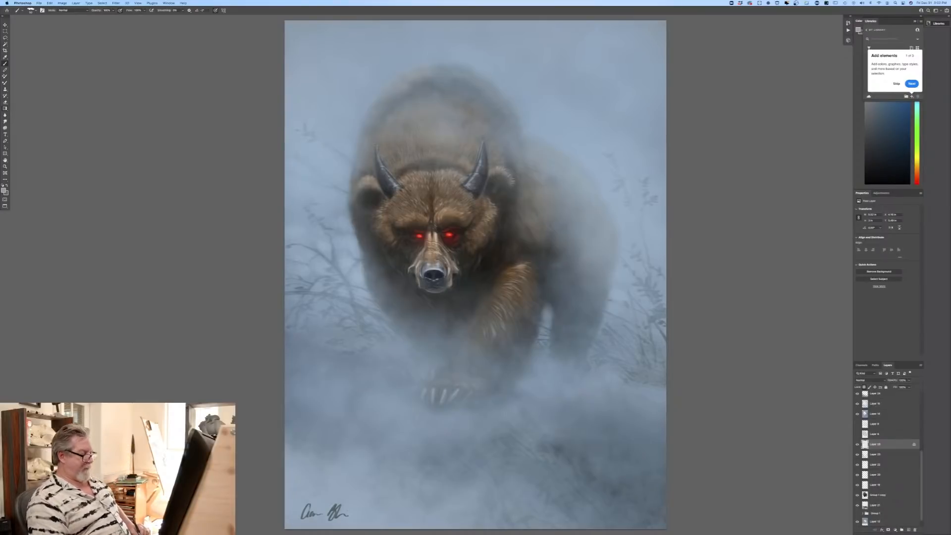
# Step: Sample a muted brown-grey foreground colour for the horns and hide the horn layer to compare the bear without them
pyautogui.press('super+plus')
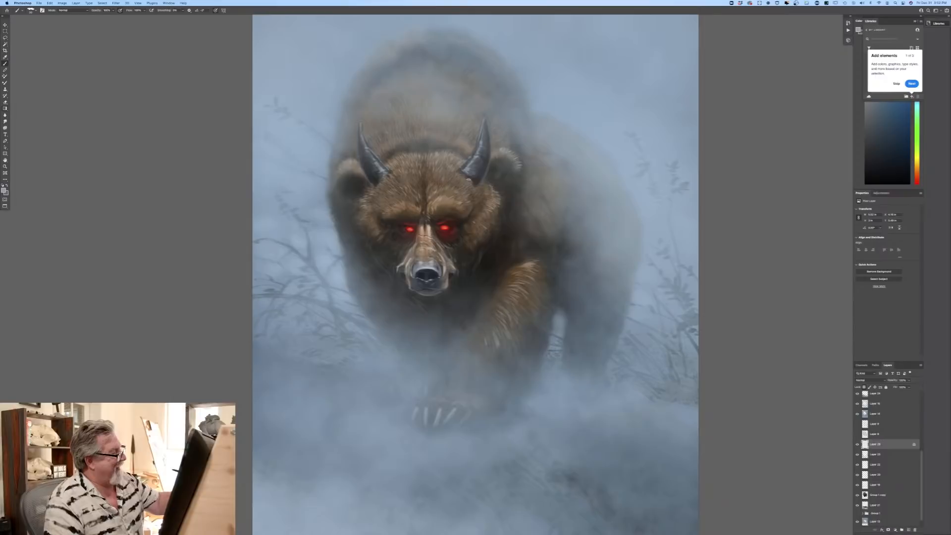
pyautogui.click(3, 190)
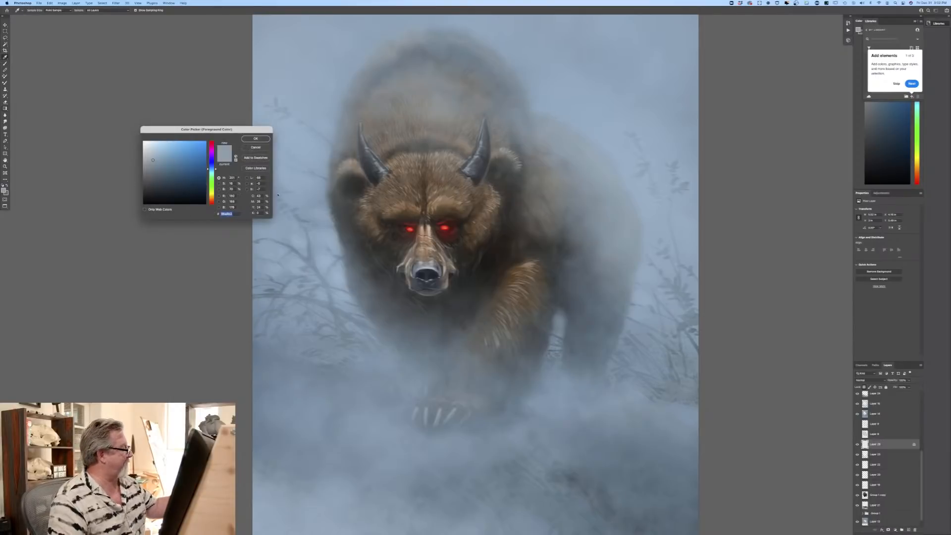
pyautogui.click(435, 347)
pyautogui.press('Return')
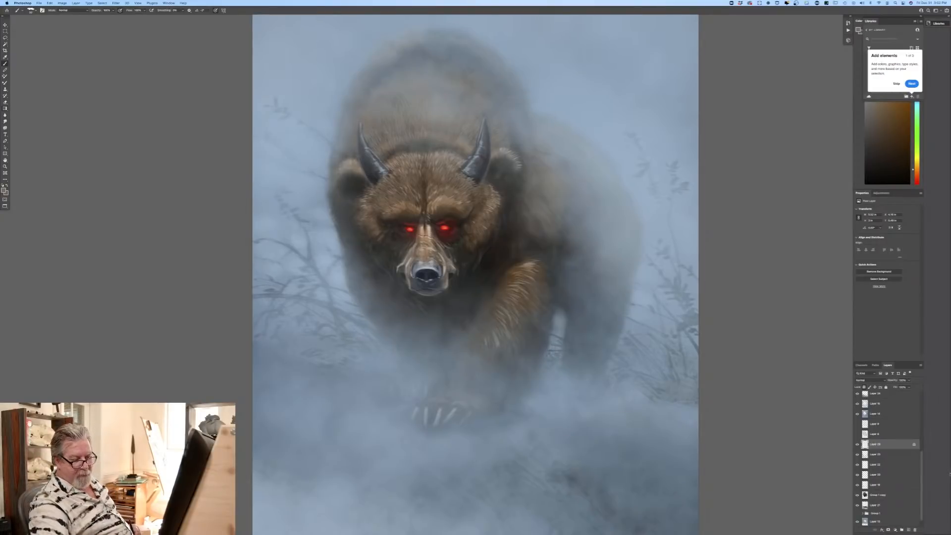
pyautogui.click(858, 445)
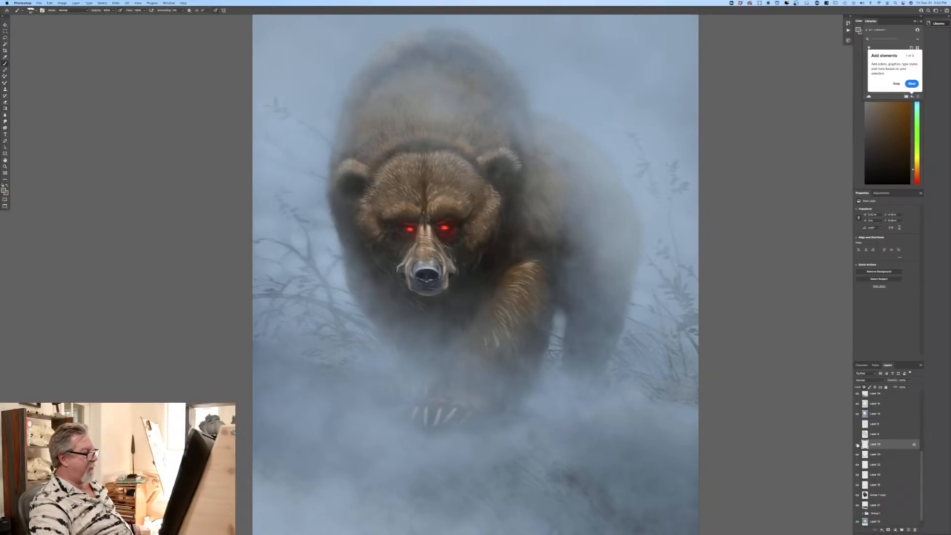
# Step: Compare the bear with the horn layer shown and hidden, leaving the horns hidden
pyautogui.click(857, 444)
pyautogui.click(857, 445)
pyautogui.click(857, 444)
pyautogui.click(857, 444)
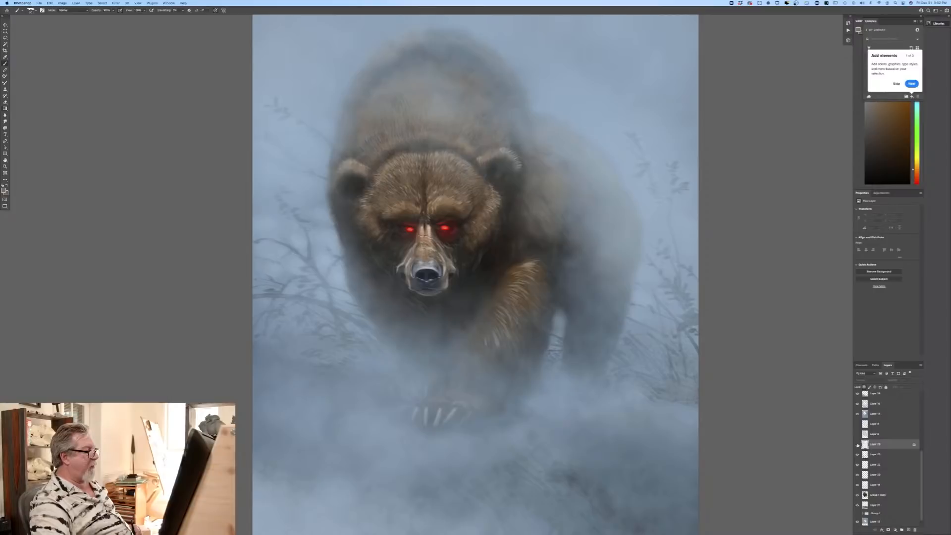
pyautogui.click(857, 444)
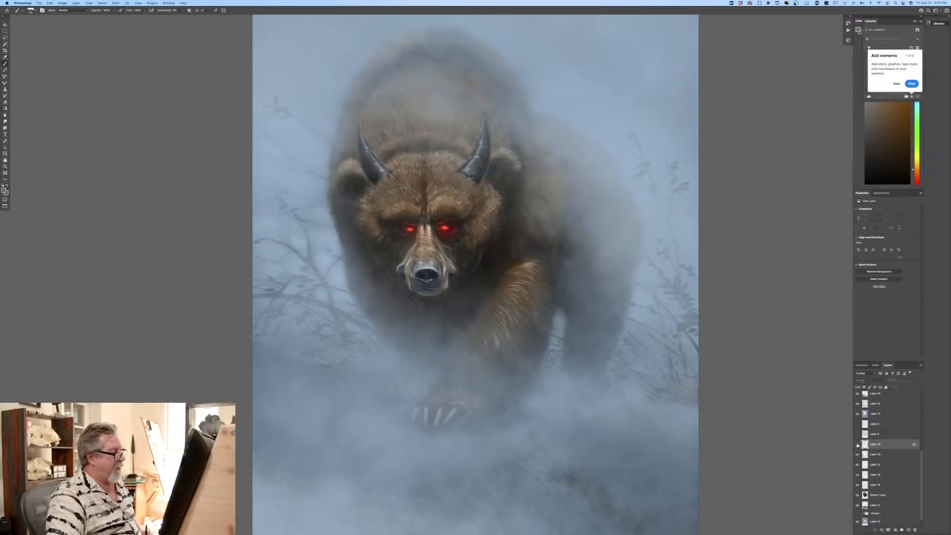
pyautogui.click(857, 444)
# Step: Toggle the glowing red eyes layer to compare the bear with and without it, leaving the red eyes hidden
pyautogui.scroll(5, 869, 424)
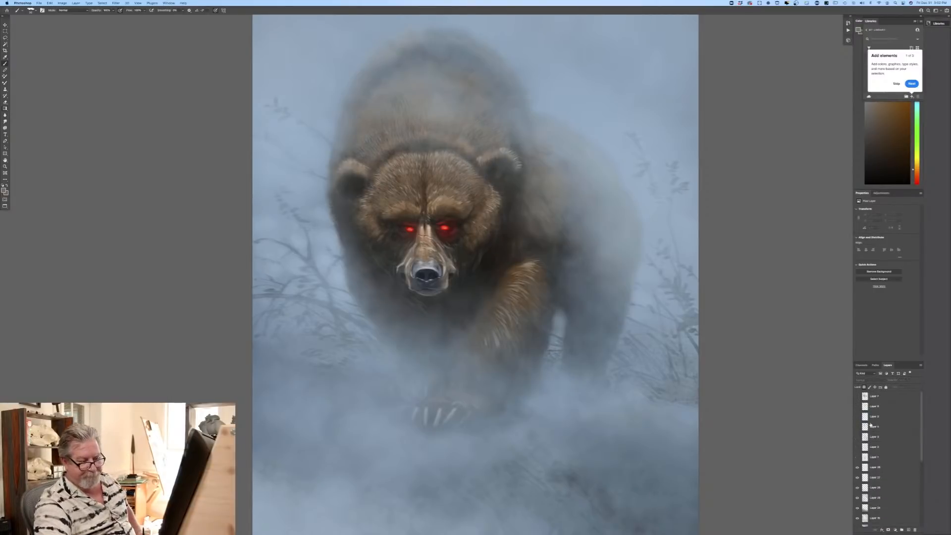
pyautogui.click(857, 467)
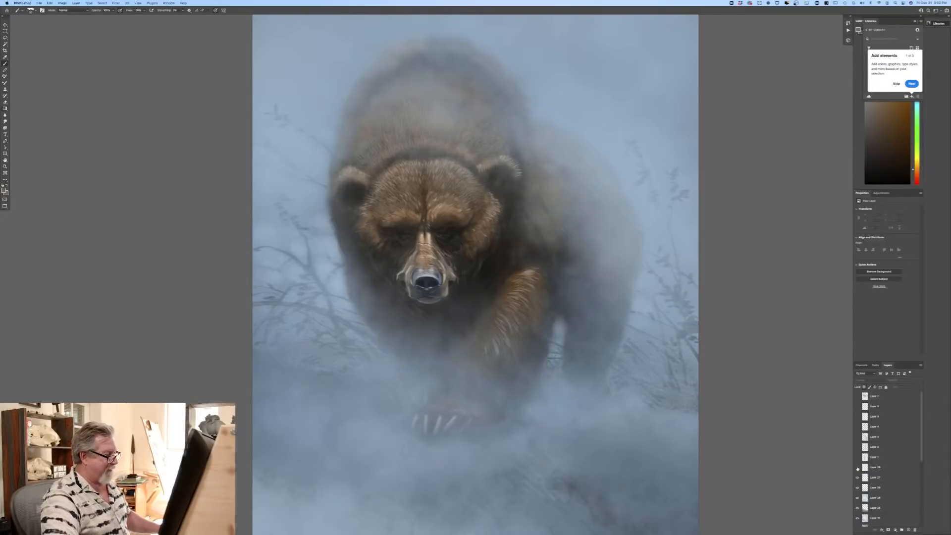
pyautogui.click(857, 468)
pyautogui.click(858, 468)
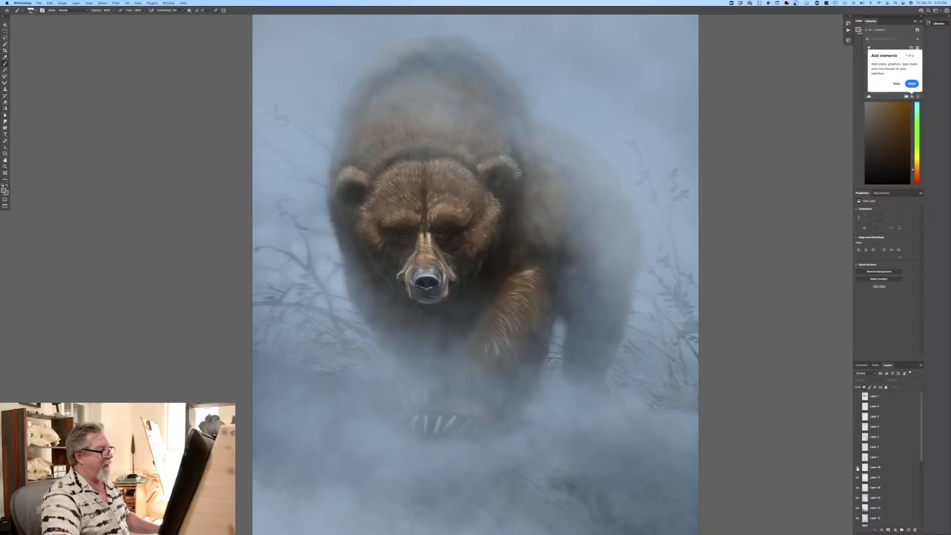
pyautogui.click(857, 468)
pyautogui.click(857, 468)
pyautogui.click(857, 468)
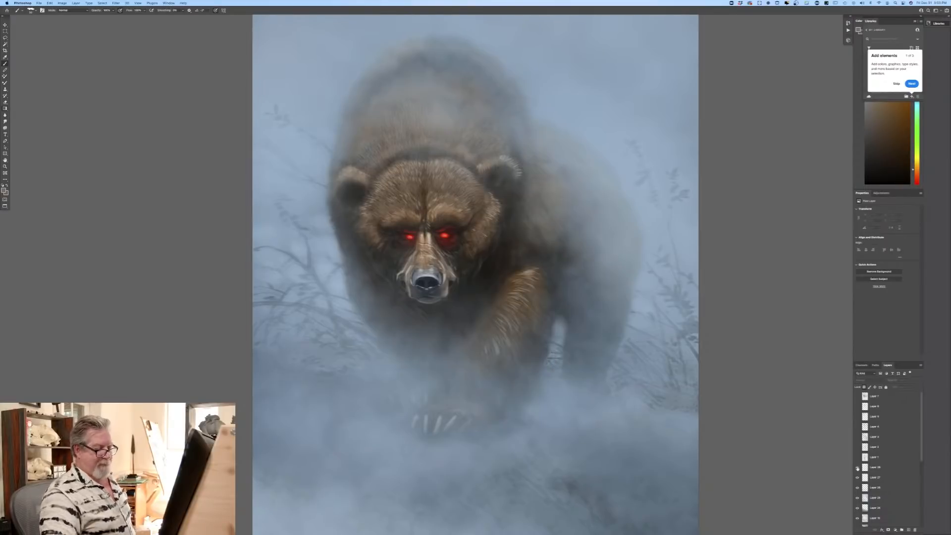
pyautogui.click(857, 468)
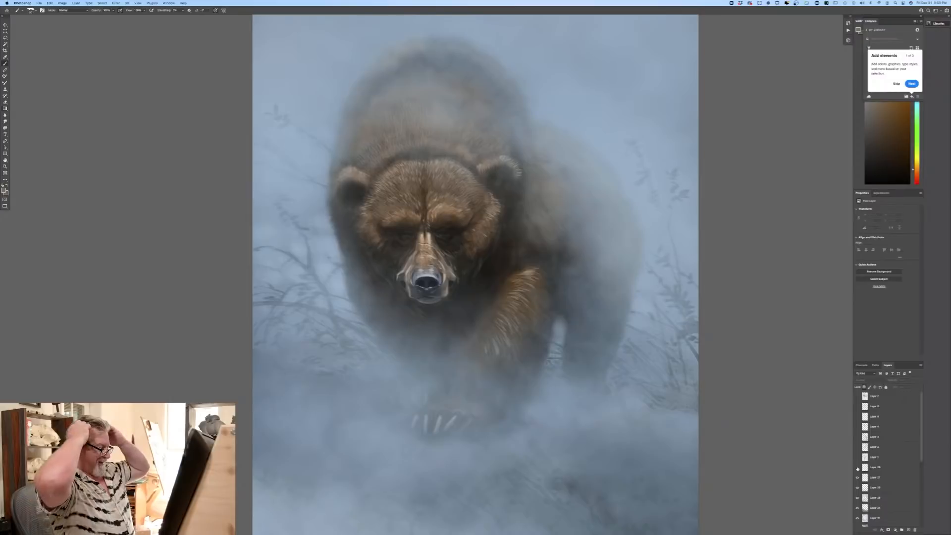